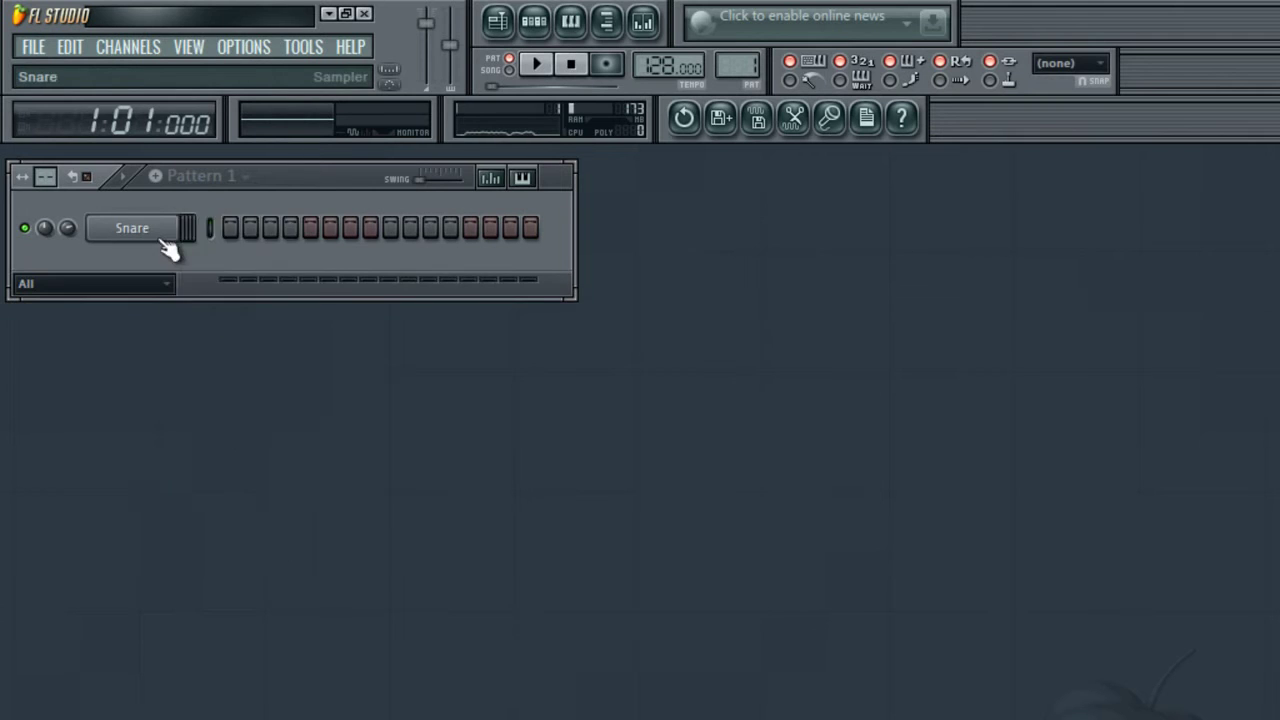
- Delete the Snare channel and replace the Sampler channel with the FL Keys instrument
{"action": "left_click", "coordinate": [266, 541]}
{"action": "right_click", "coordinate": [140, 232]}
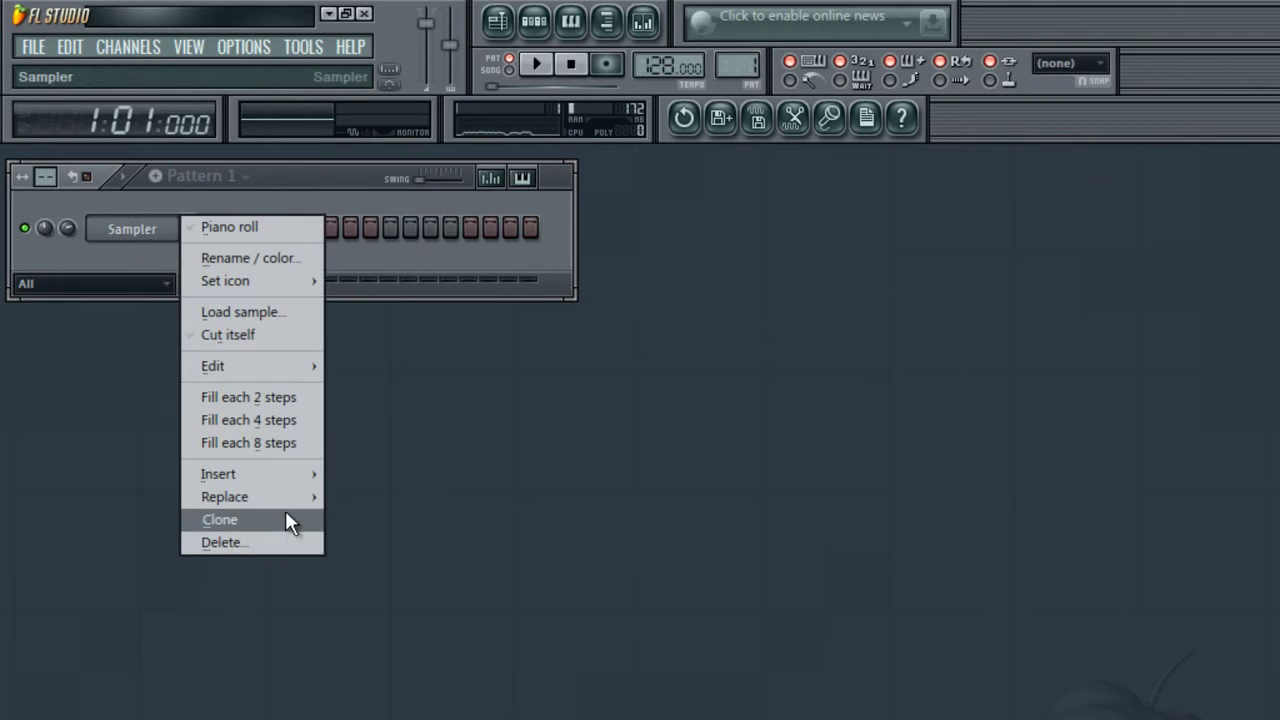
{"action": "mouse_move", "coordinate": [294, 500]}
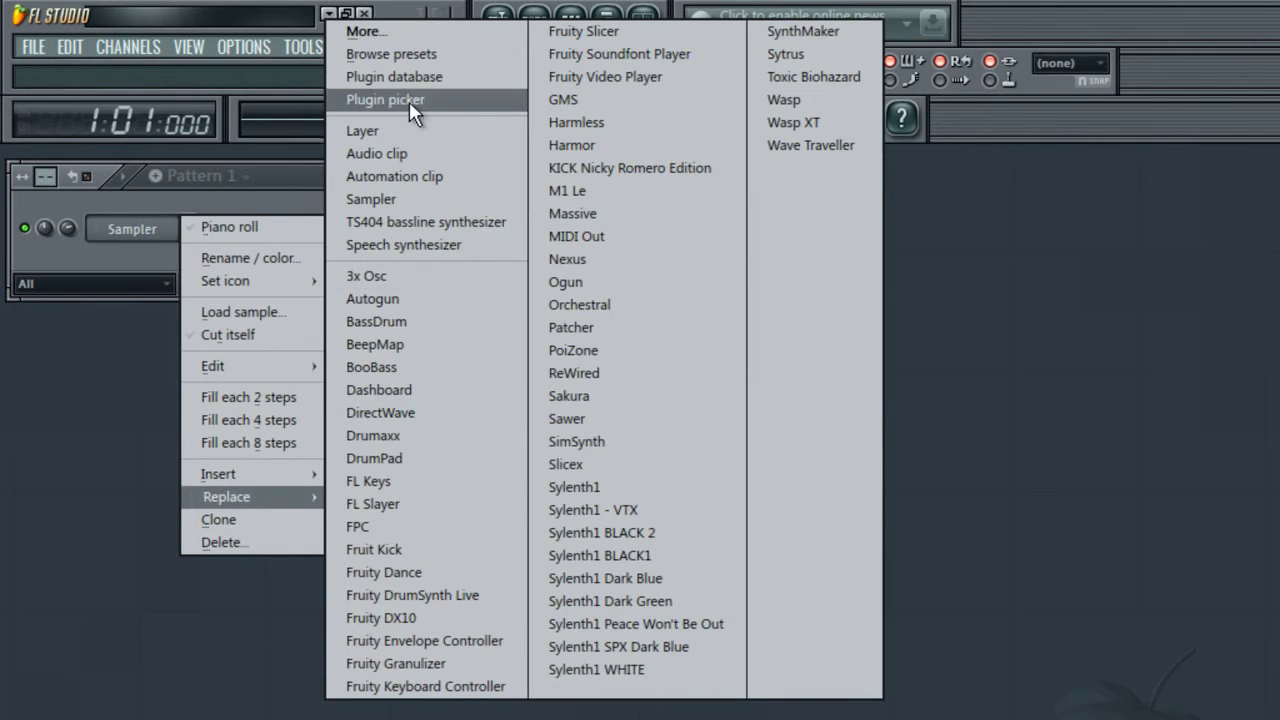
{"action": "left_click", "coordinate": [404, 483]}
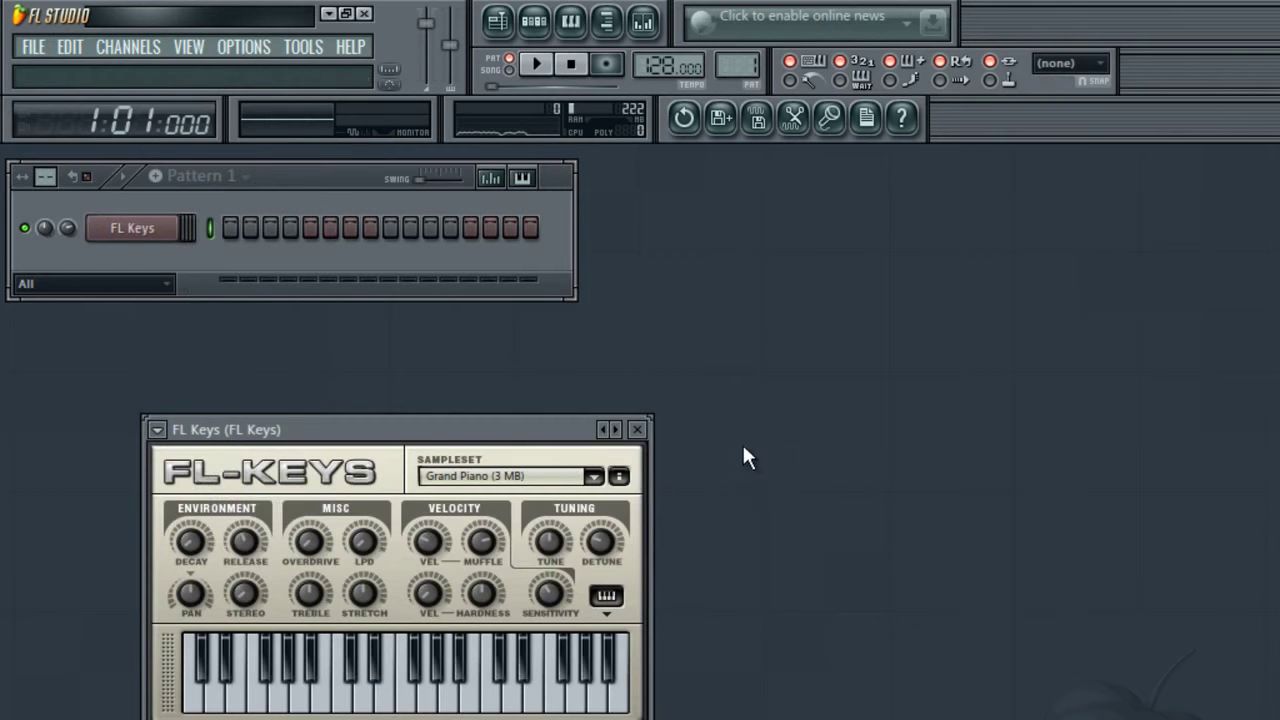
- Close the FL Keys instrument window and open the channel's piano roll
{"action": "left_click", "coordinate": [641, 428]}
{"action": "right_click", "coordinate": [176, 218]}
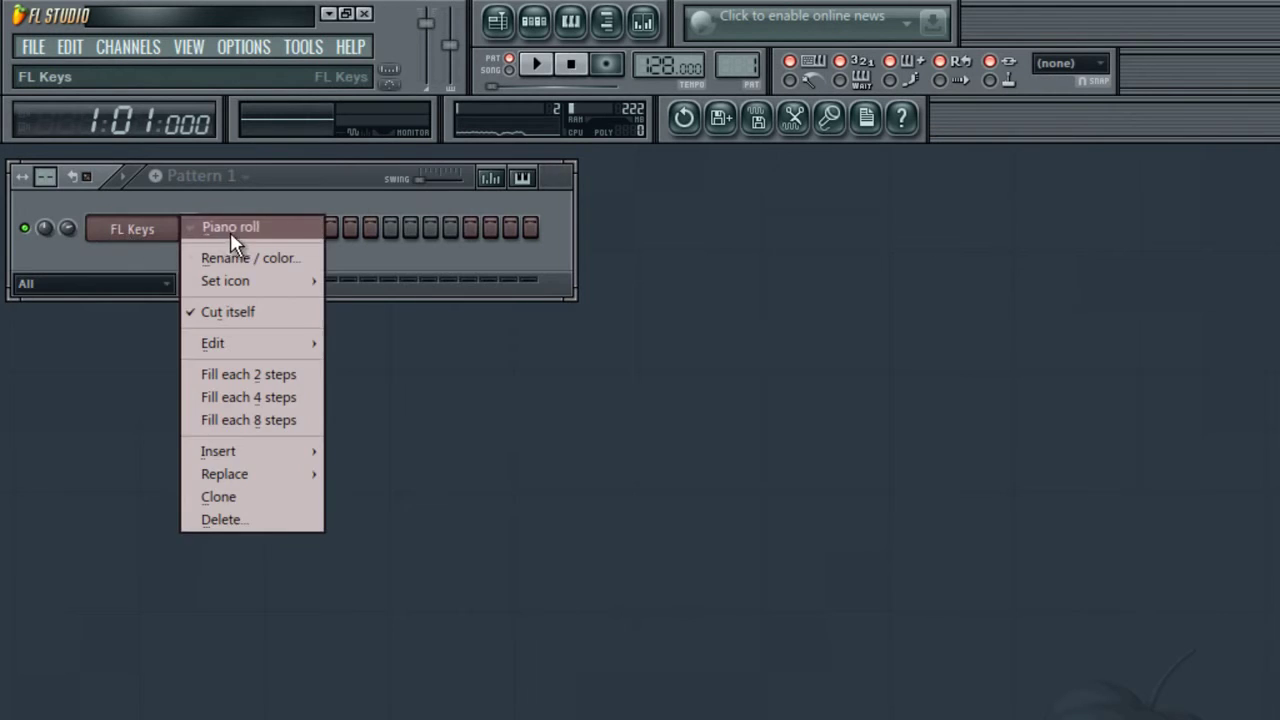
{"action": "left_click", "coordinate": [229, 228]}
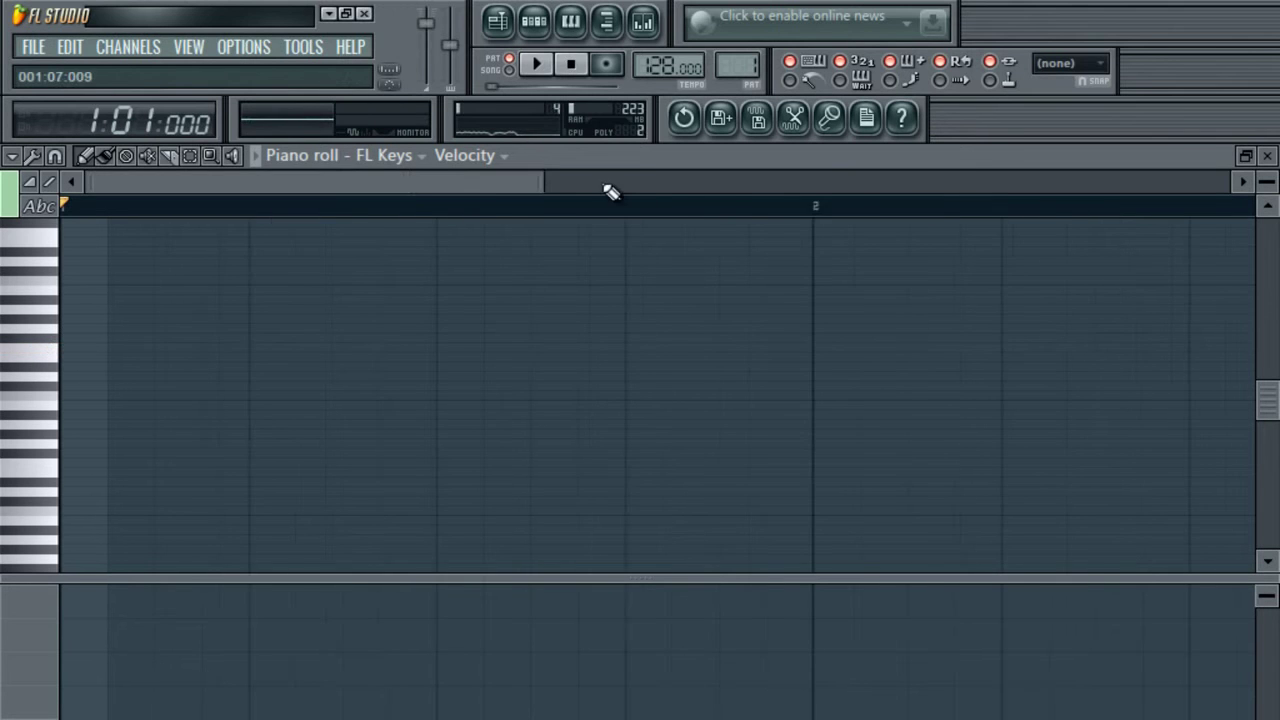
- Place a three-step F5 at step 1 and two-step F5 and D#5 notes at steps 5 and 8 of bar 1, with the pattern playing
{"action": "left_click_drag", "start_coordinate": [606, 187], "coordinate": [834, 187]}
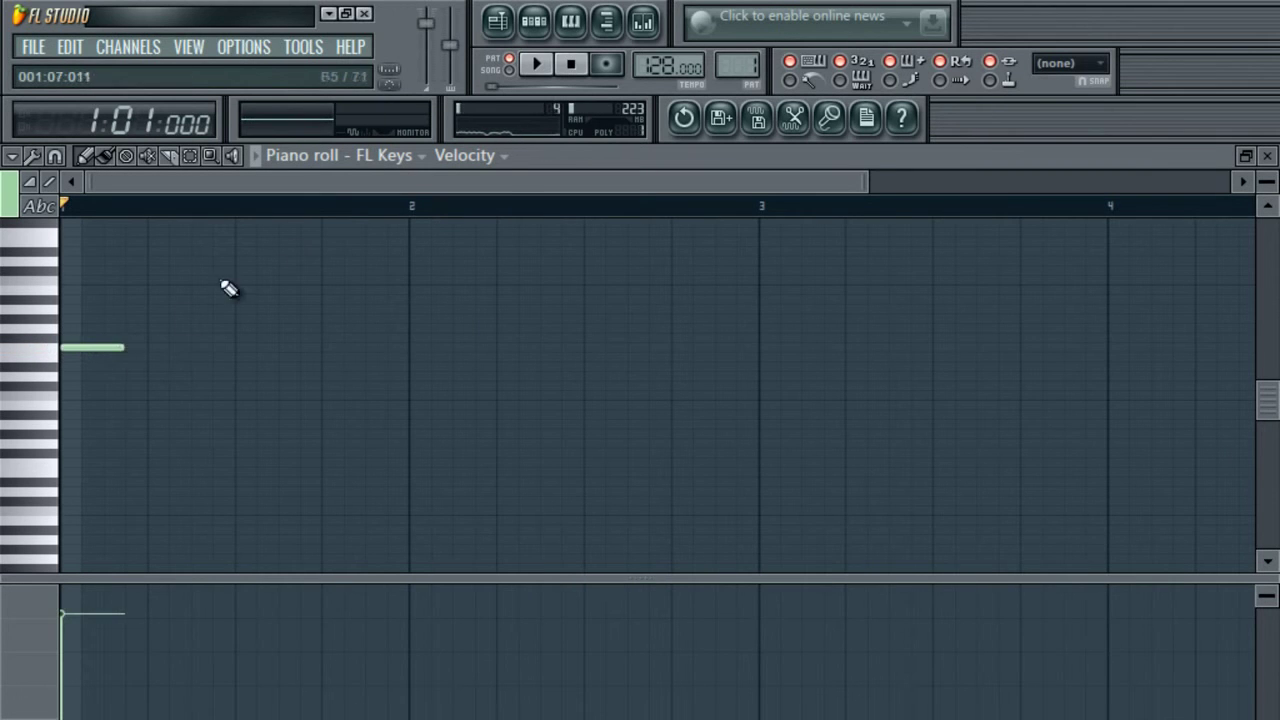
{"action": "left_click", "coordinate": [548, 74]}
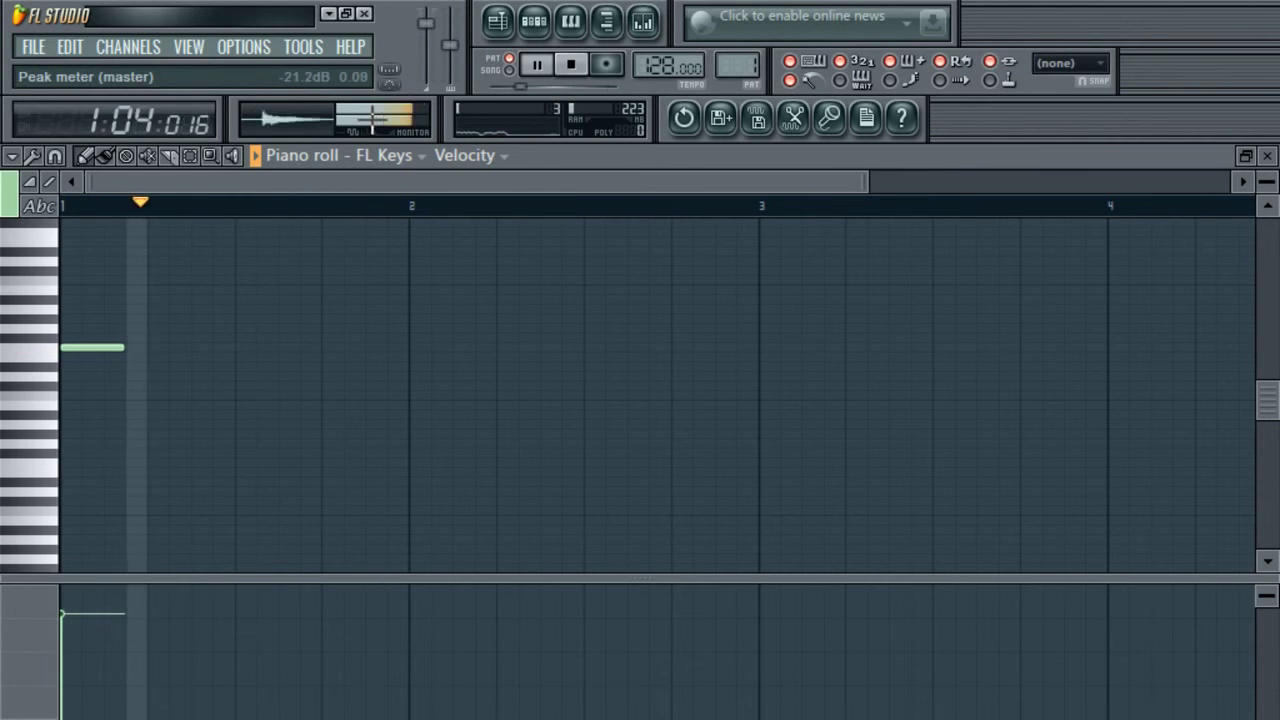
{"action": "left_click", "coordinate": [151, 346]}
{"action": "left_click_drag", "start_coordinate": [212, 348], "coordinate": [188, 349]}
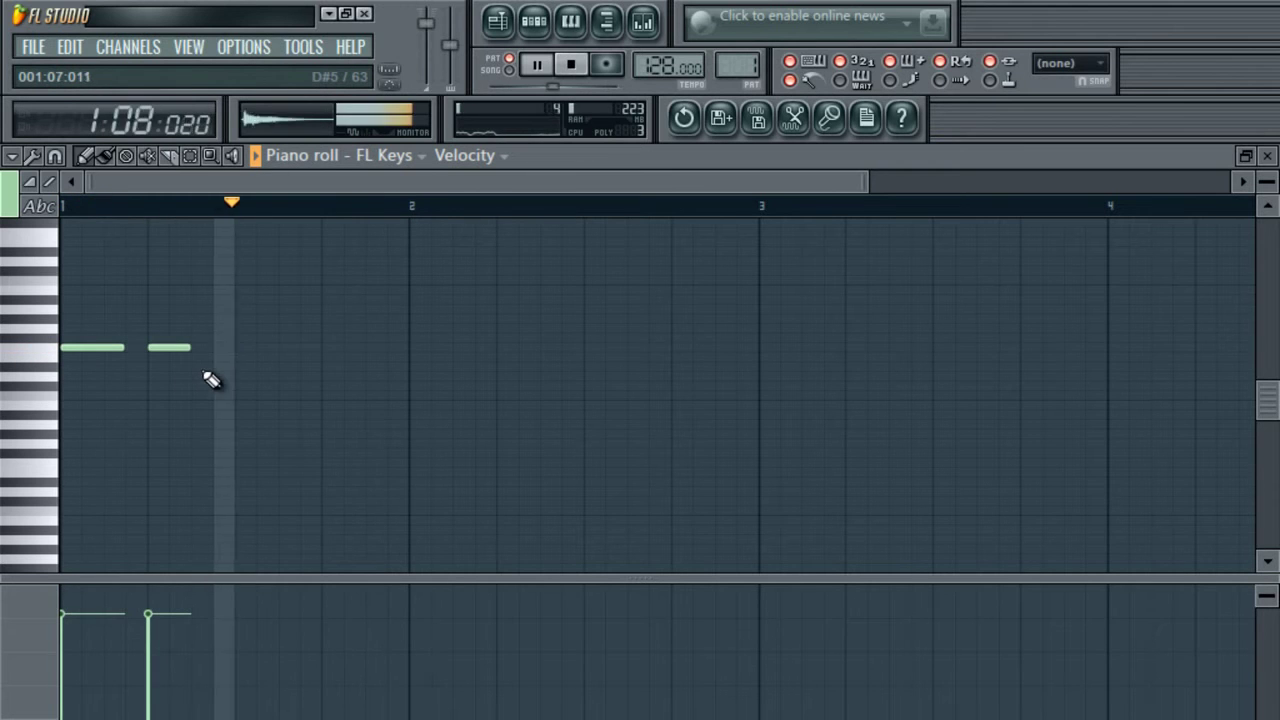
{"action": "left_click", "coordinate": [218, 367]}
{"action": "key", "text": "space"}
{"action": "key", "text": "space"}
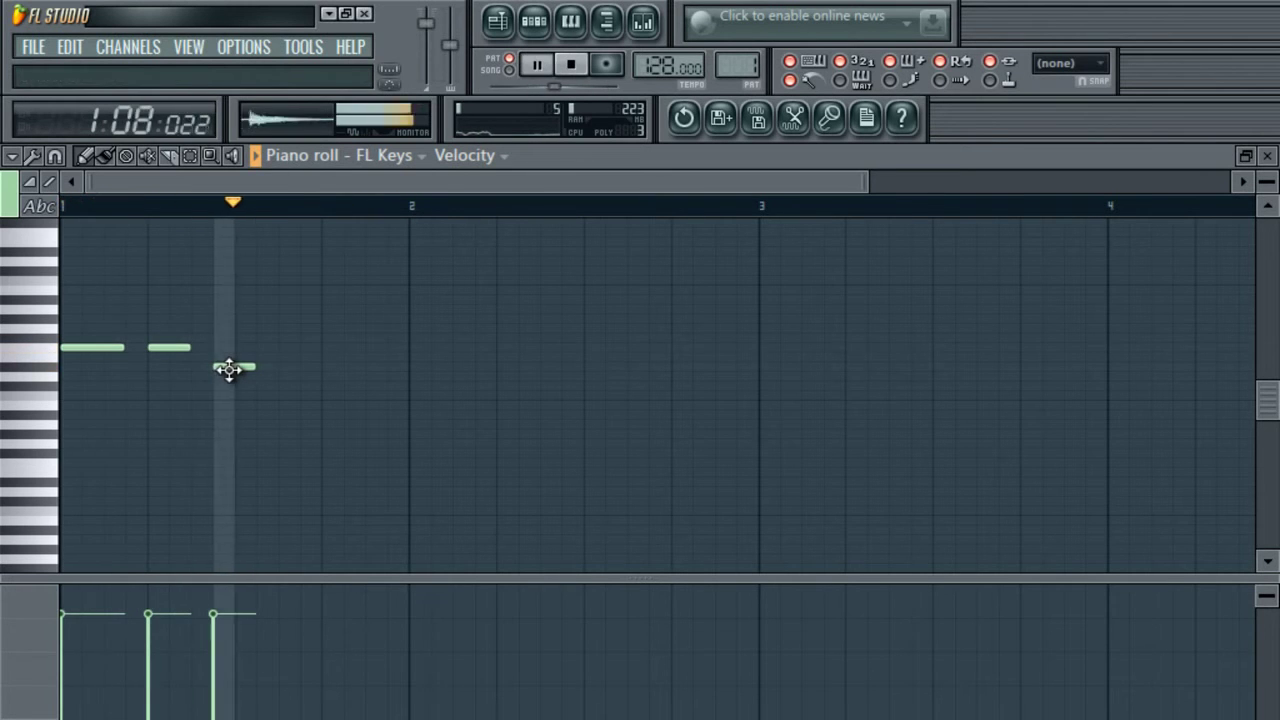
- Complete bar 1 with two-step notes C6 at step 11, F5 at step 13 and C#6 at step 15
{"action": "left_click", "coordinate": [288, 283]}
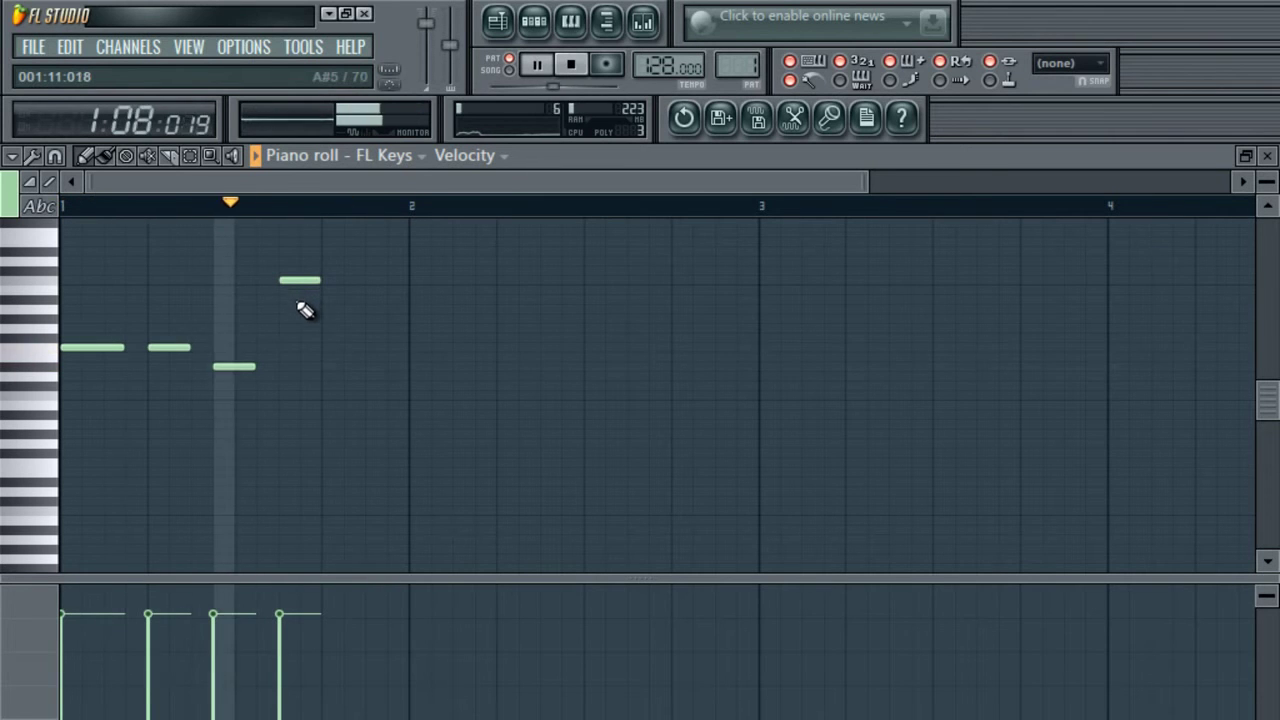
{"action": "left_click", "coordinate": [324, 350]}
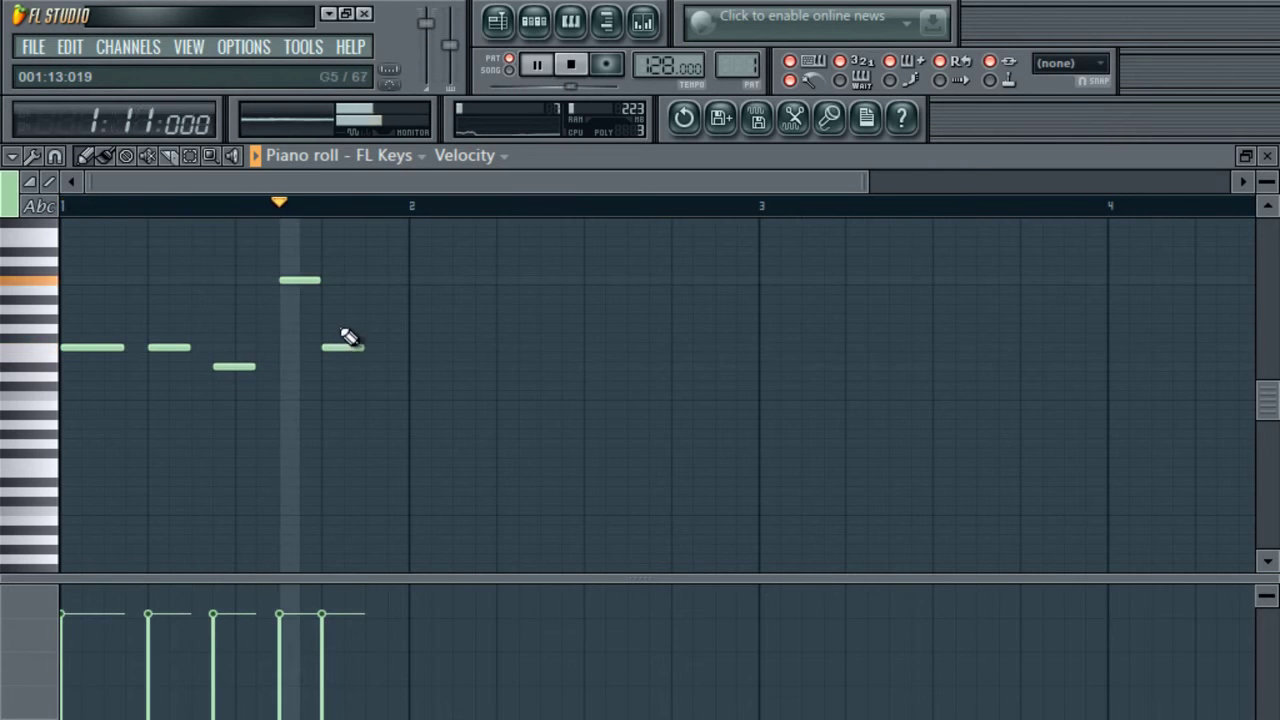
{"action": "left_click", "coordinate": [370, 270]}
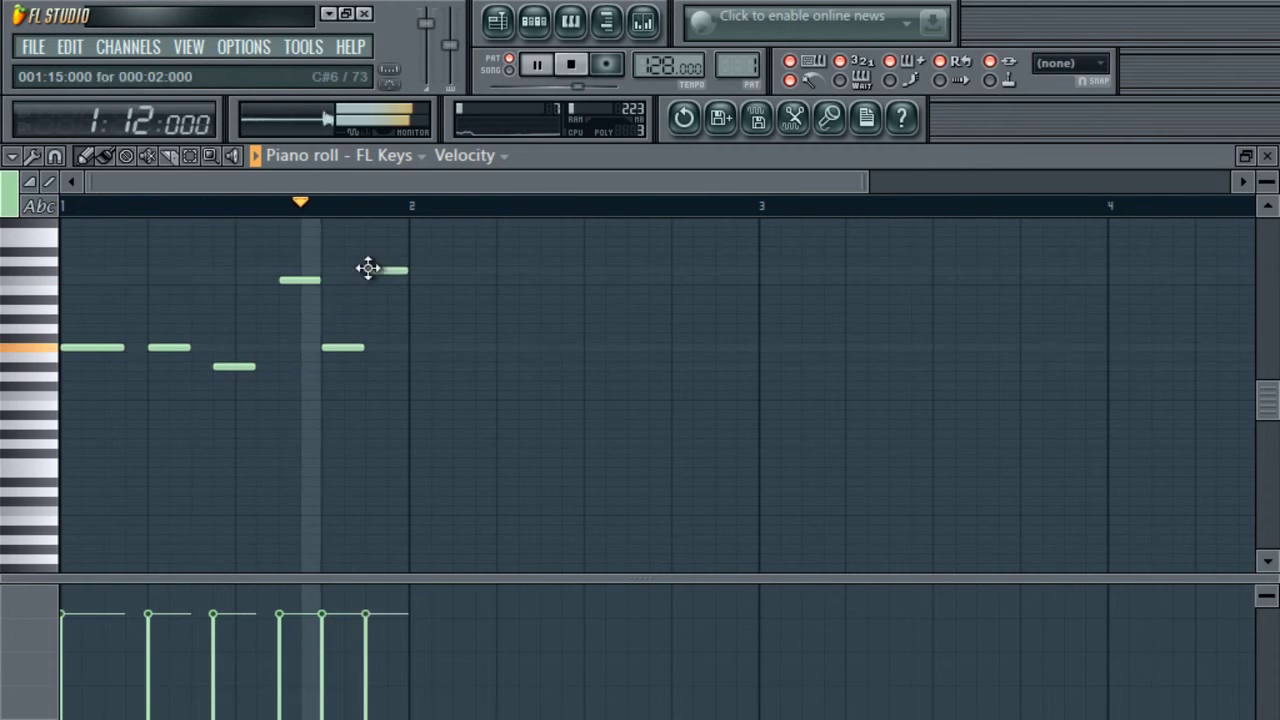
- Fill the first half of bar 2 with consecutive two-step notes C6, F5, G#5 and G5
{"action": "left_click", "coordinate": [412, 280]}
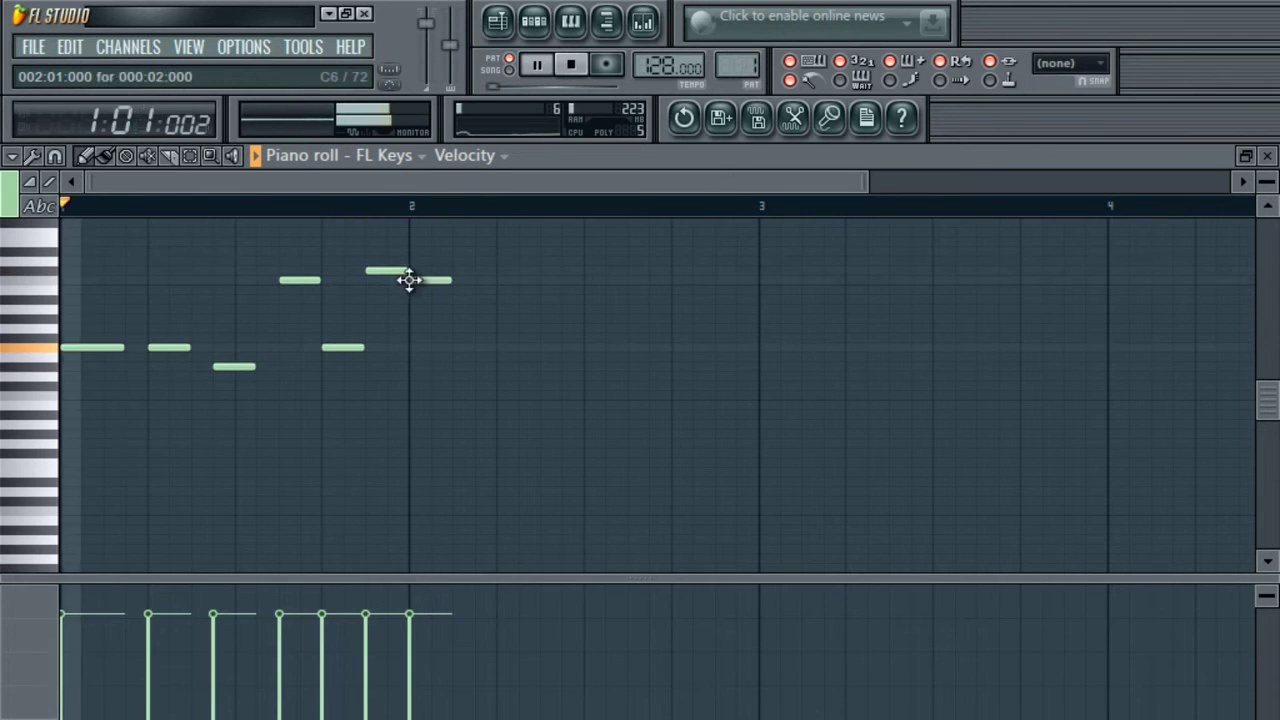
{"action": "left_click", "coordinate": [472, 349]}
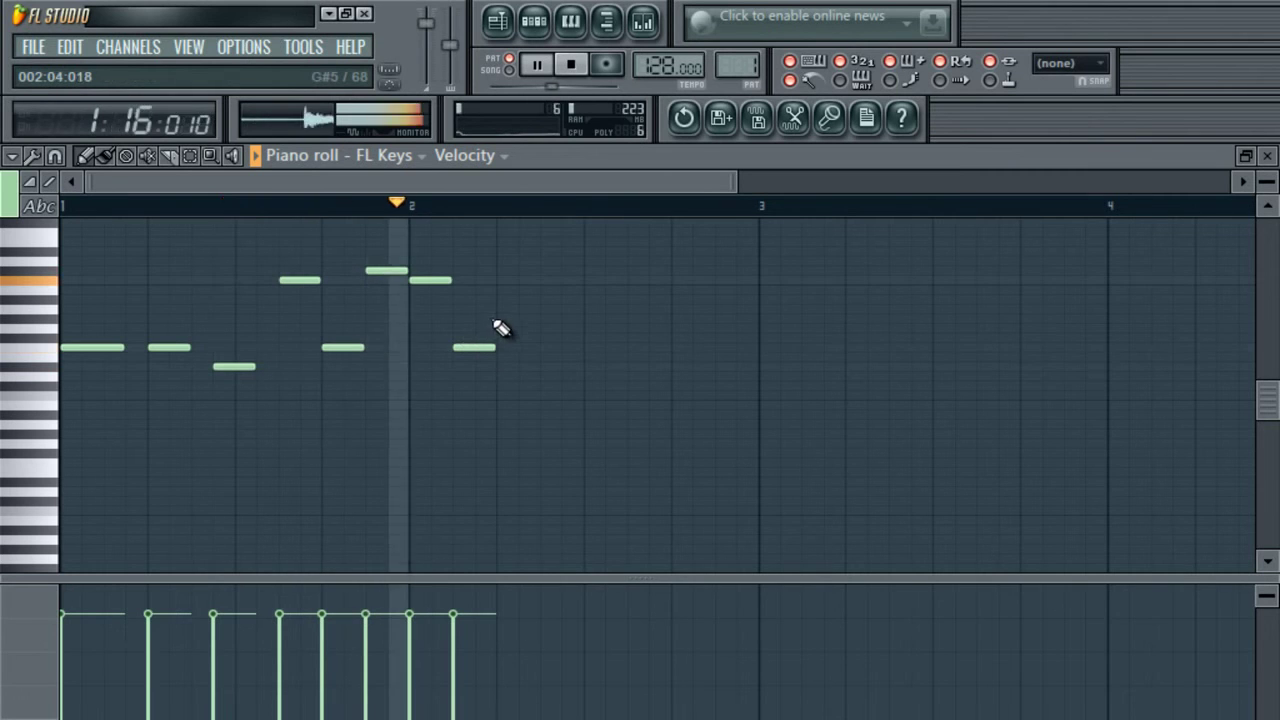
{"action": "left_click", "coordinate": [495, 318]}
{"action": "key", "text": "space"}
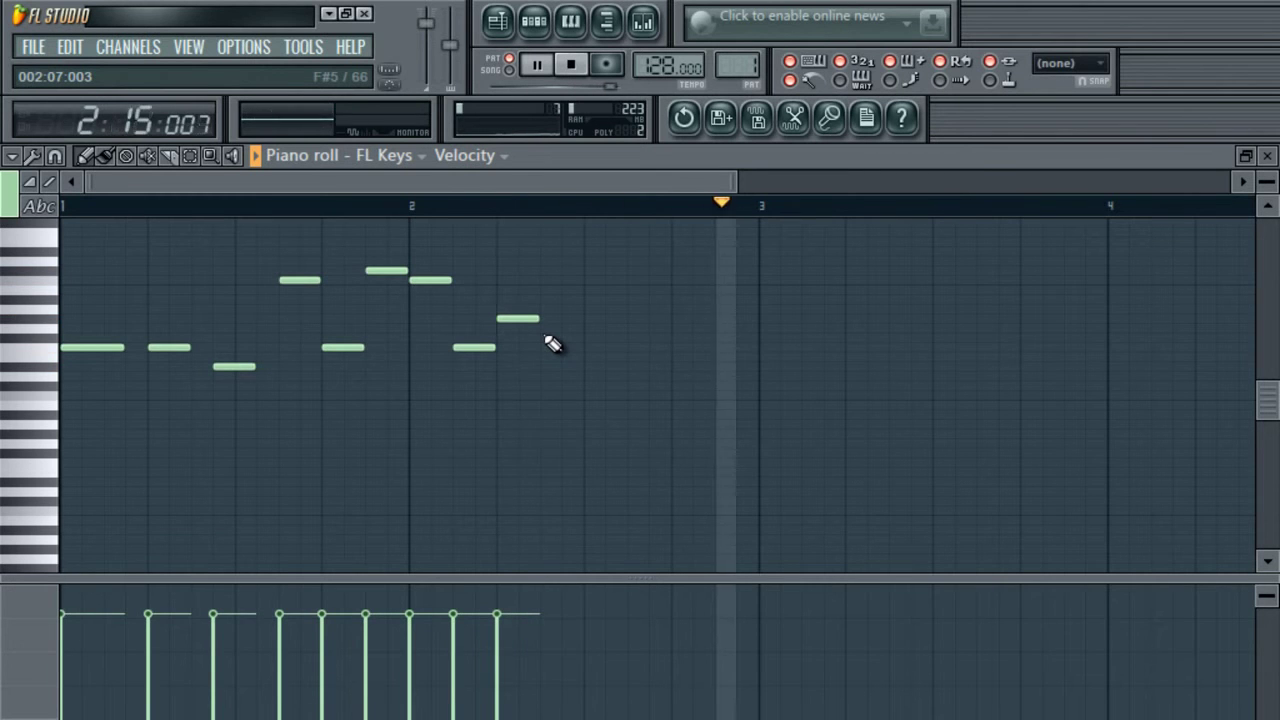
{"action": "left_click", "coordinate": [550, 329]}
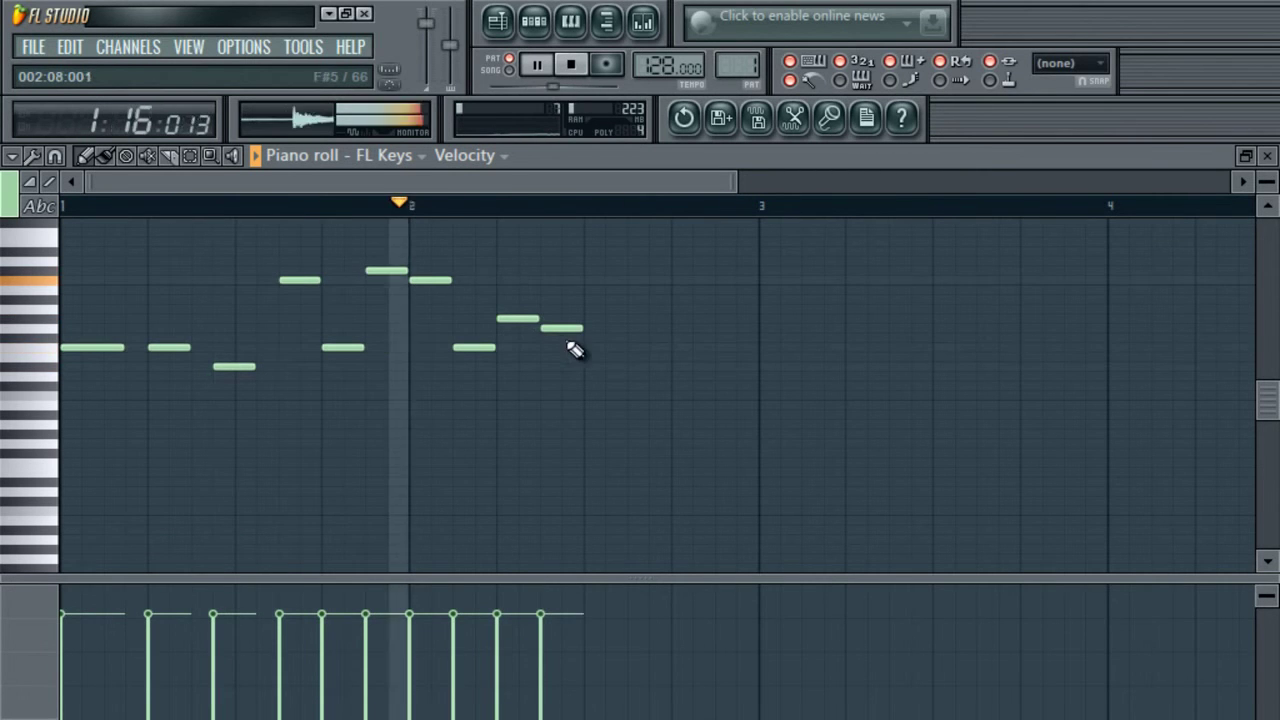
- Finish bar 2 with a four-step F5 at step 9 and a four-step D#5 at step 13
{"action": "left_click", "coordinate": [592, 348]}
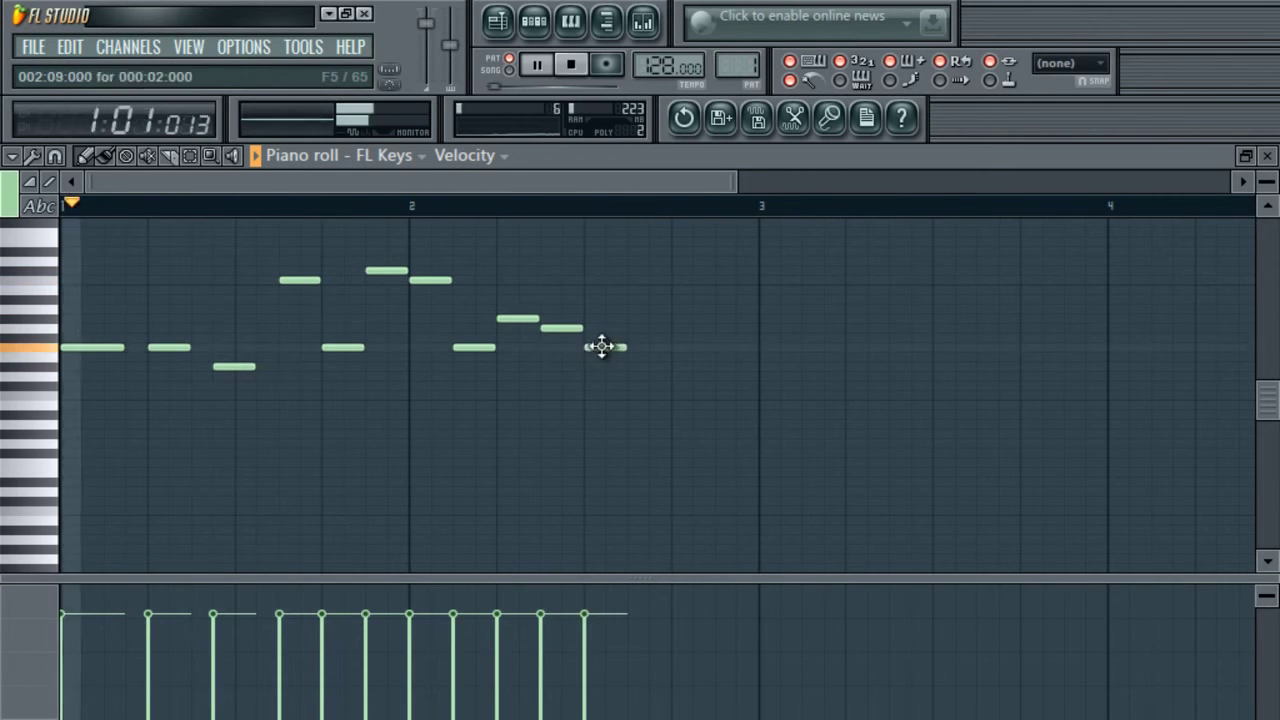
{"action": "left_click_drag", "start_coordinate": [620, 349], "coordinate": [668, 359]}
{"action": "left_click", "coordinate": [675, 366]}
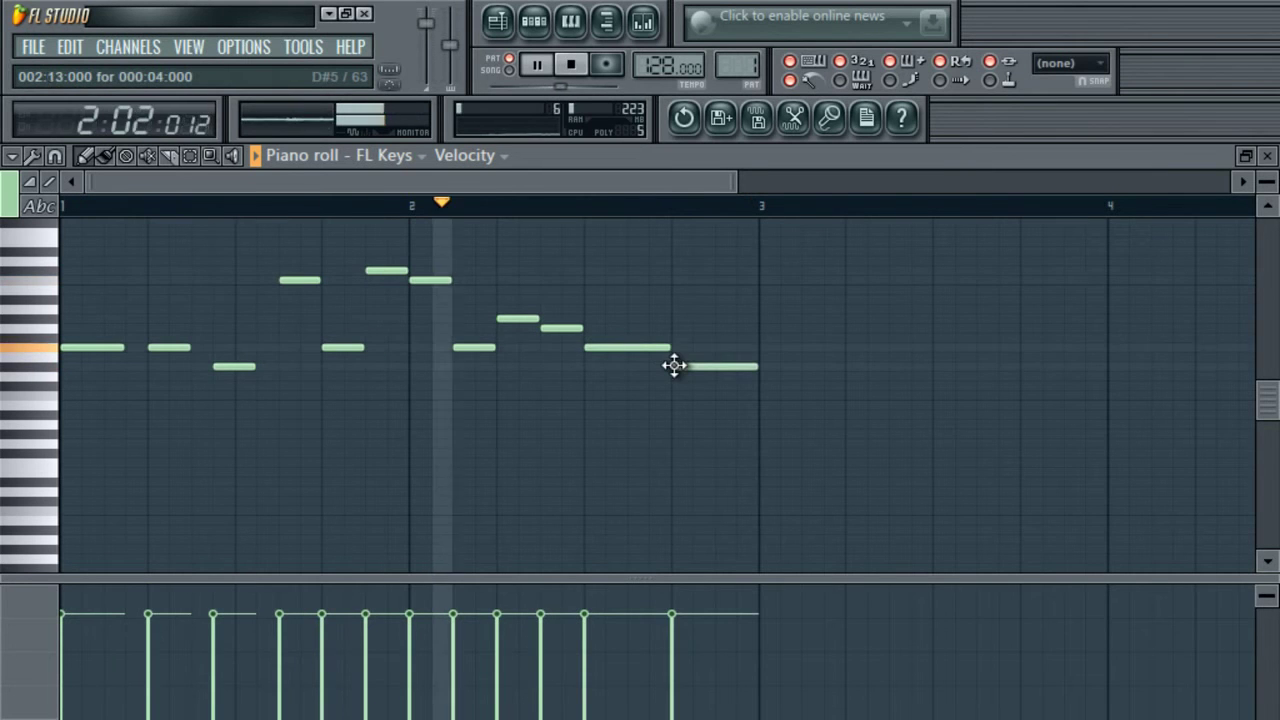
- Duplicate the first ten notes of the melody, without the two long ending notes, to the start of bar 3
{"action": "mouse_move", "coordinate": [736, 182]}
{"action": "left_mouse_down"}
{"action": "mouse_move", "coordinate": [809, 210]}
{"action": "mouse_move", "coordinate": [950, 228]}
{"action": "left_mouse_up"}
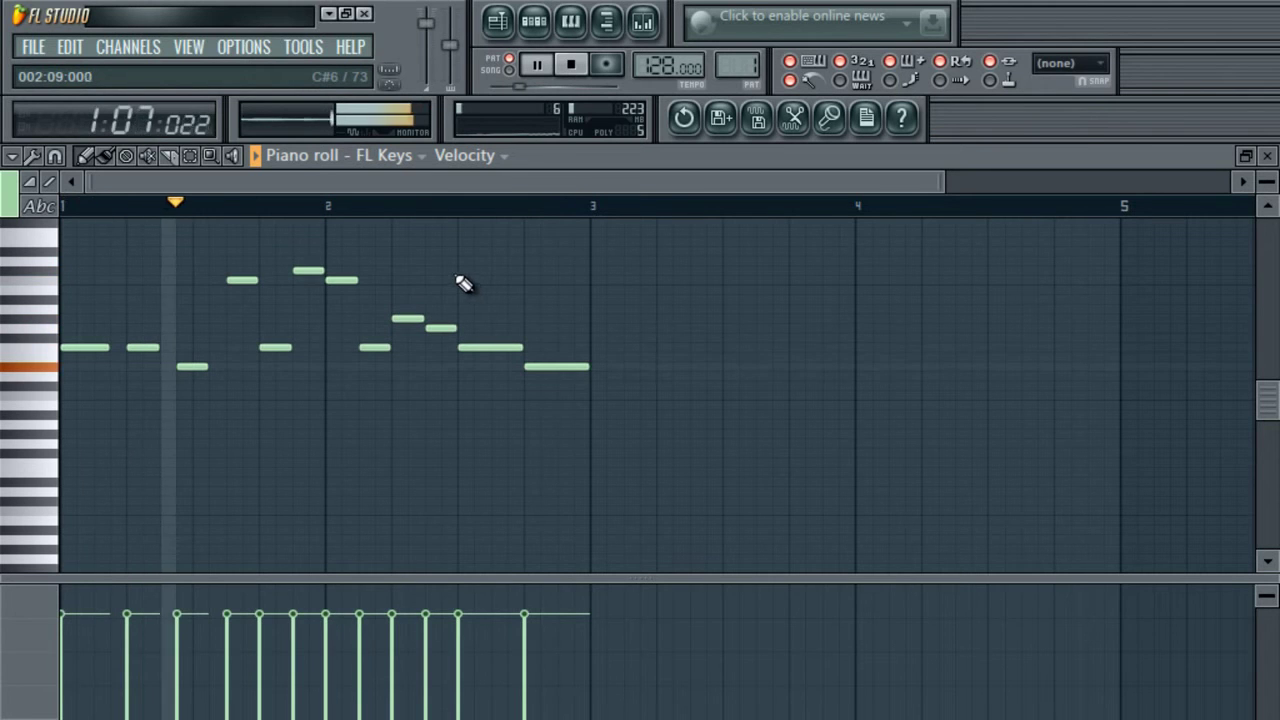
{"action": "left_click_drag", "start_coordinate": [416, 302], "coordinate": [45, 440]}
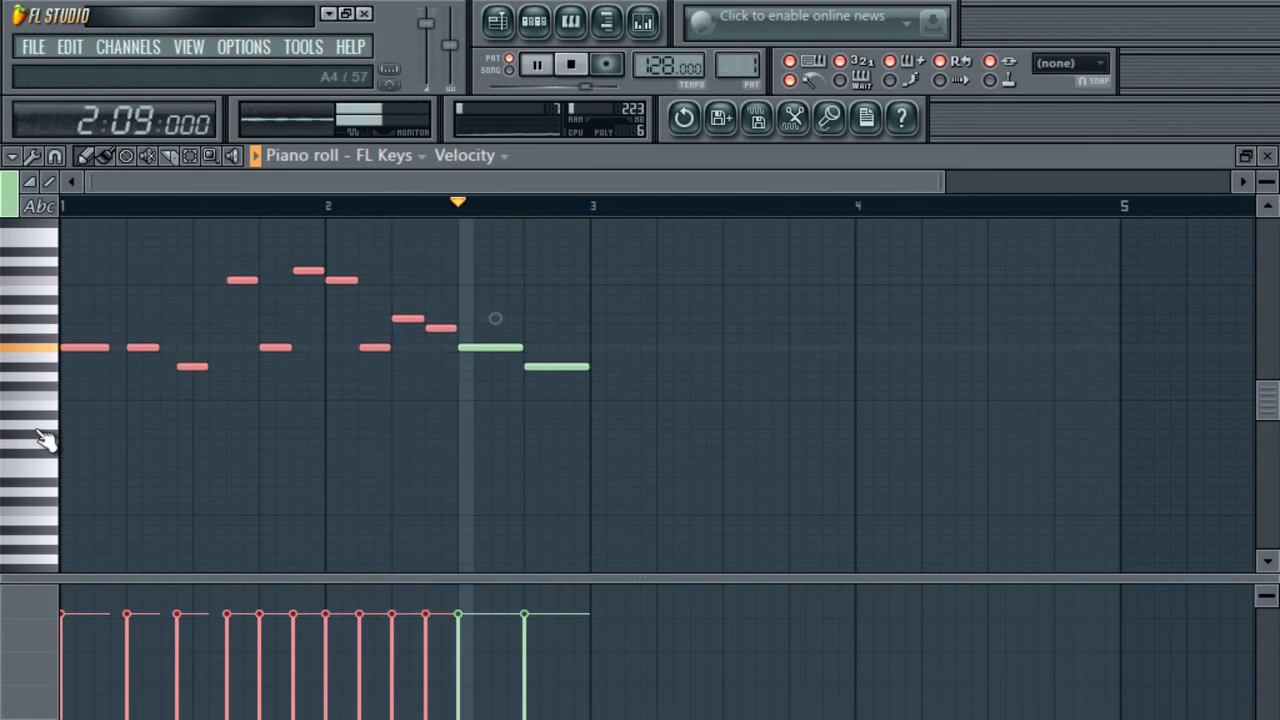
{"action": "left_click_drag", "start_coordinate": [79, 344], "coordinate": [621, 347]}
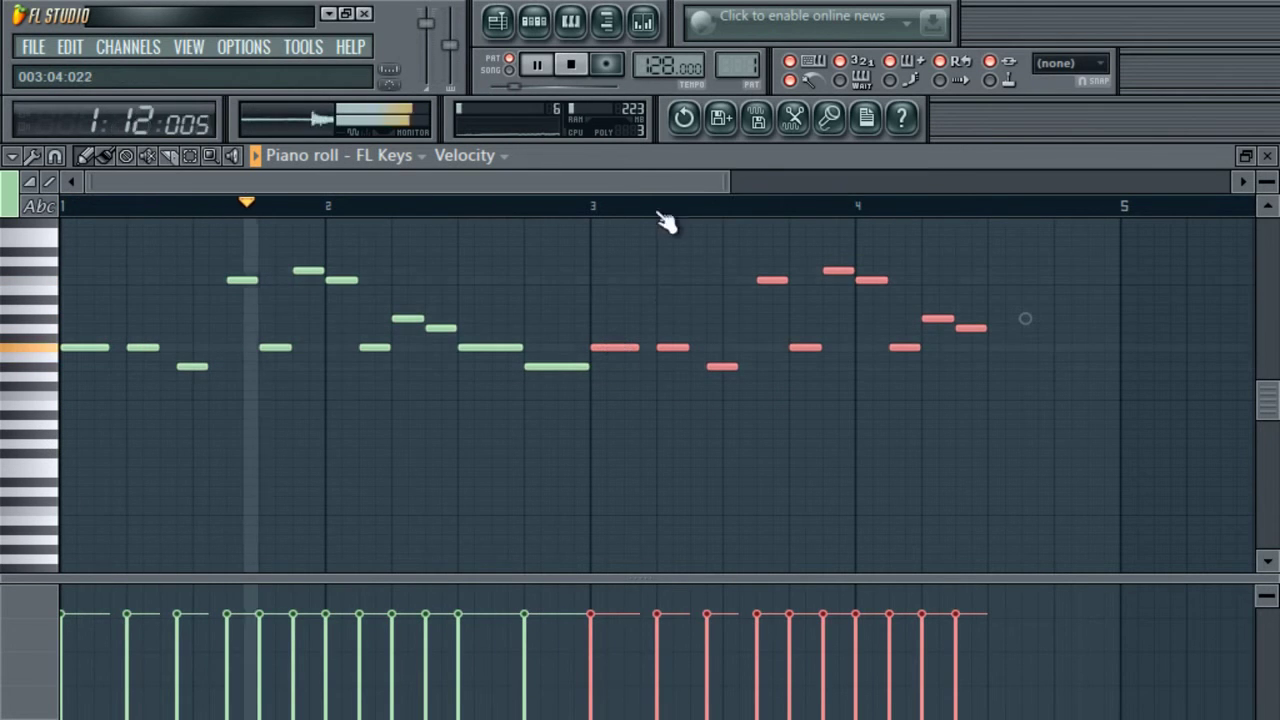
- Finish bar 4 with a four-step F5 at step 9 and a four-step G5 at step 13, and stop playback
{"action": "left_click_drag", "start_coordinate": [657, 184], "coordinate": [843, 228]}
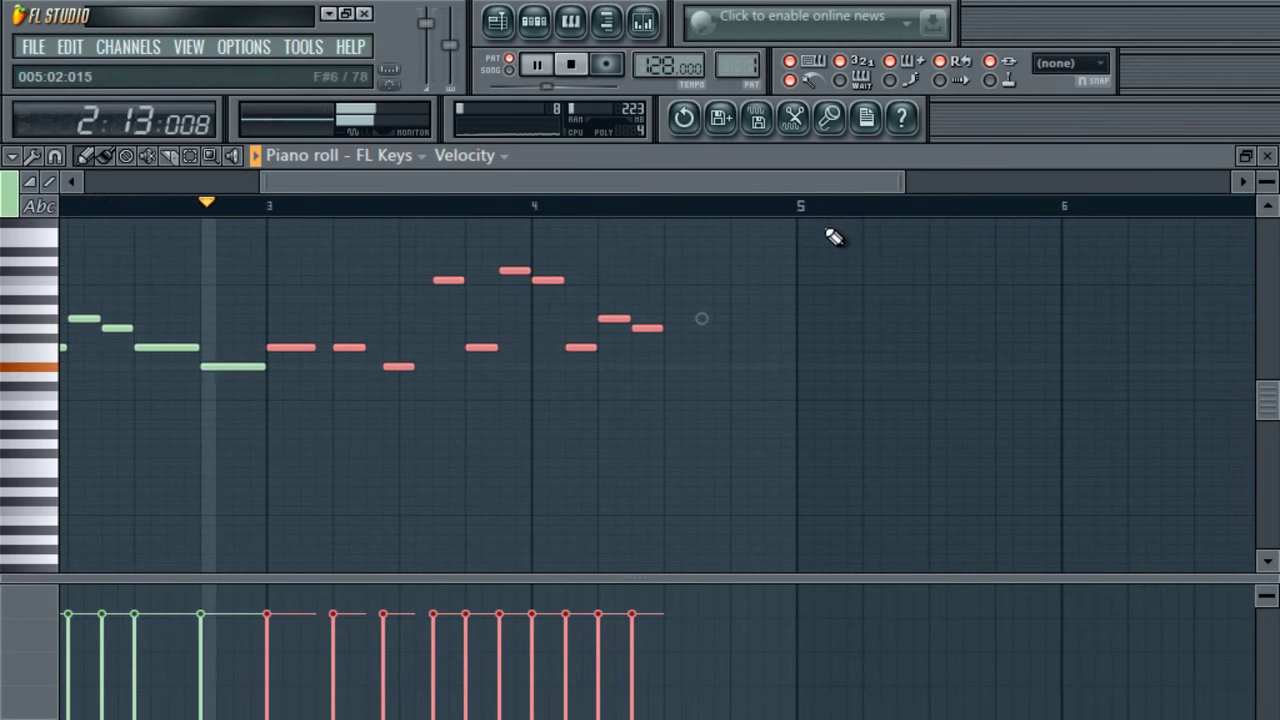
{"action": "left_click", "coordinate": [674, 350]}
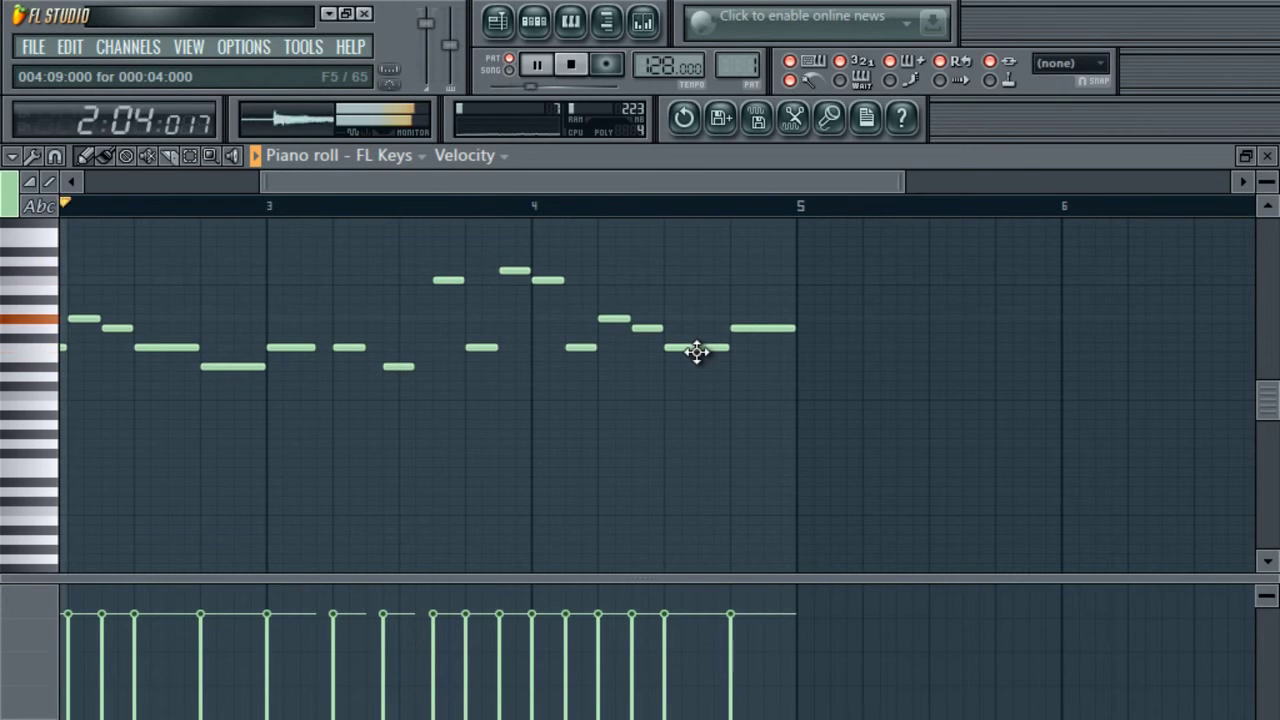
{"action": "left_click_drag", "start_coordinate": [640, 187], "coordinate": [294, 205]}
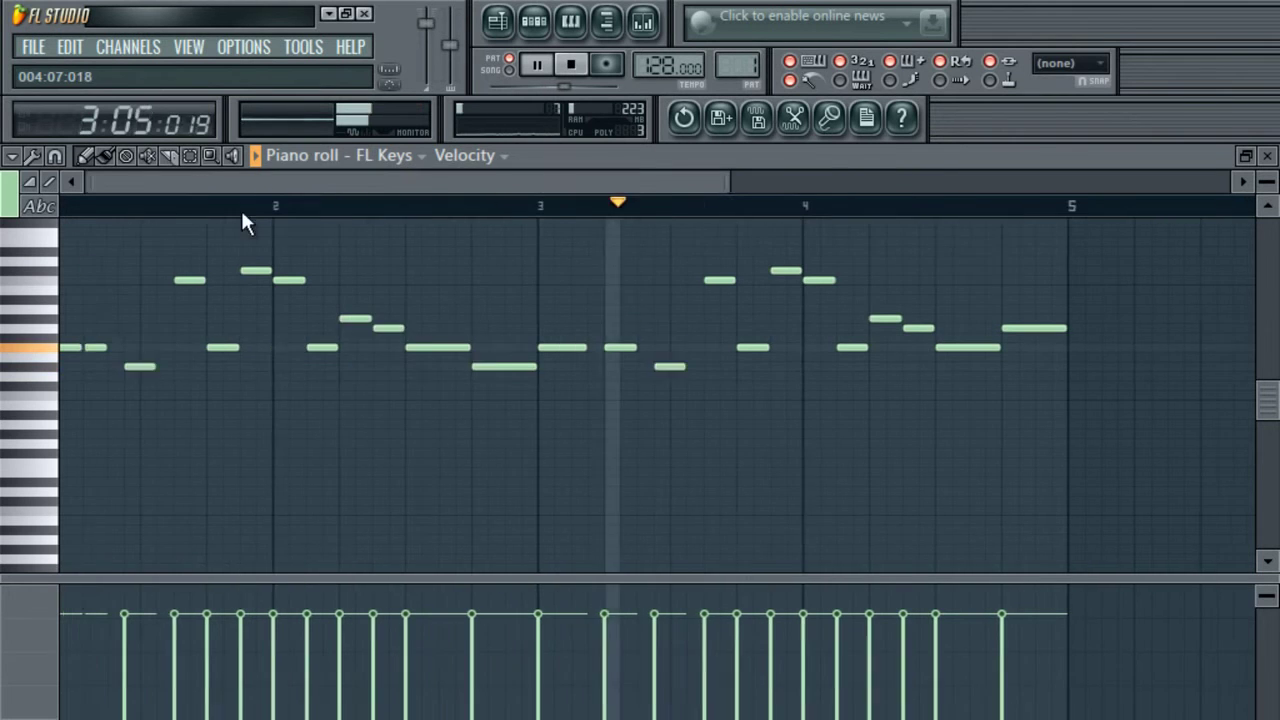
{"action": "left_click_drag", "start_coordinate": [726, 178], "coordinate": [1030, 200]}
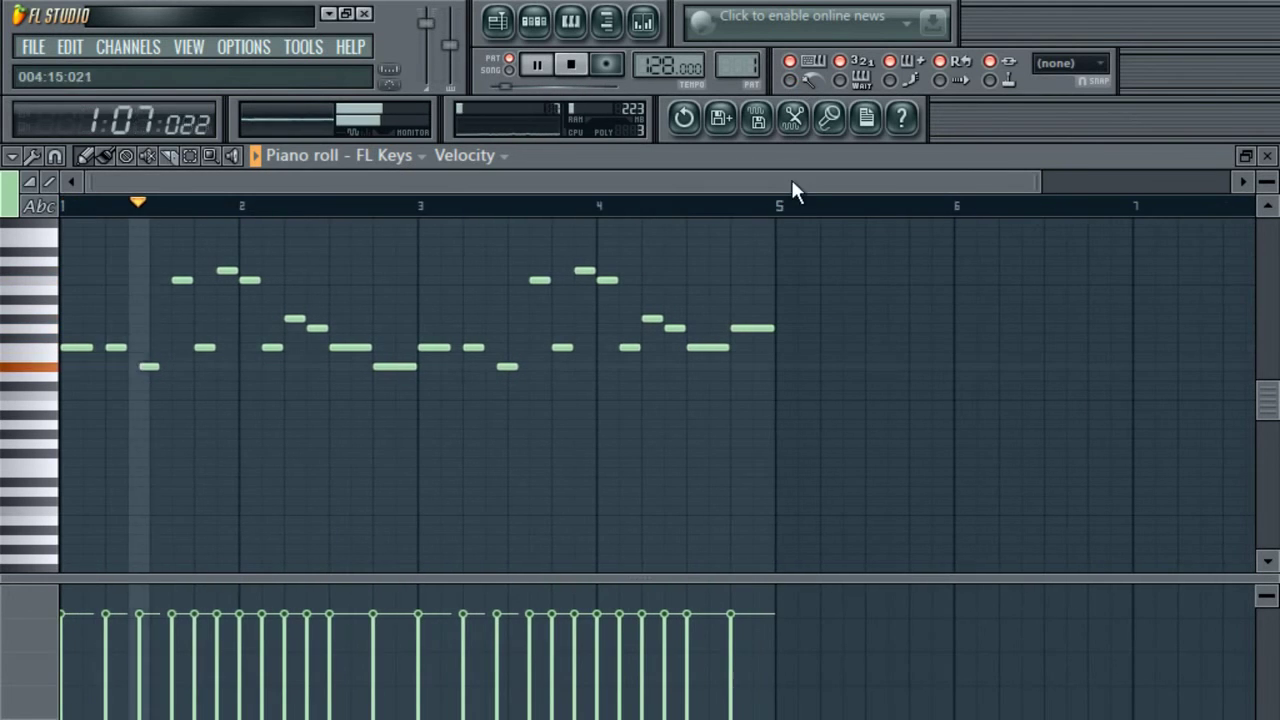
{"action": "key", "text": "space"}
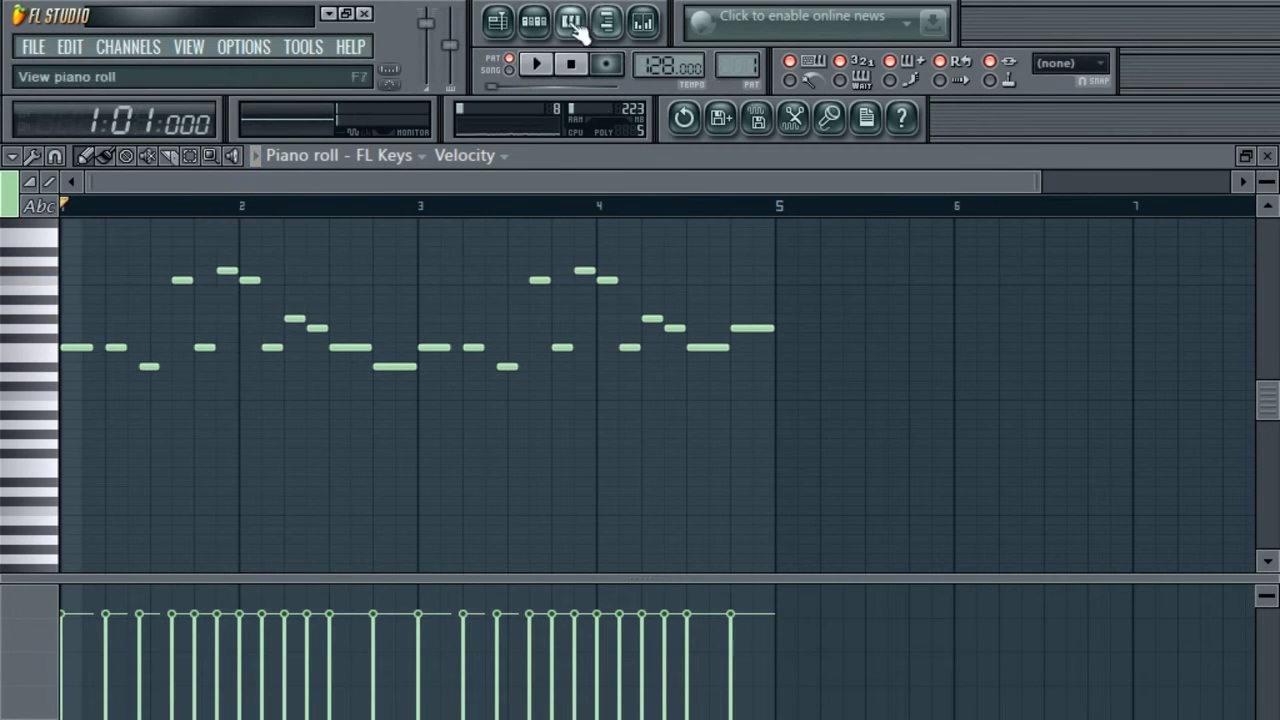
{"action": "left_click", "coordinate": [533, 21]}
{"action": "right_click", "coordinate": [177, 240]}
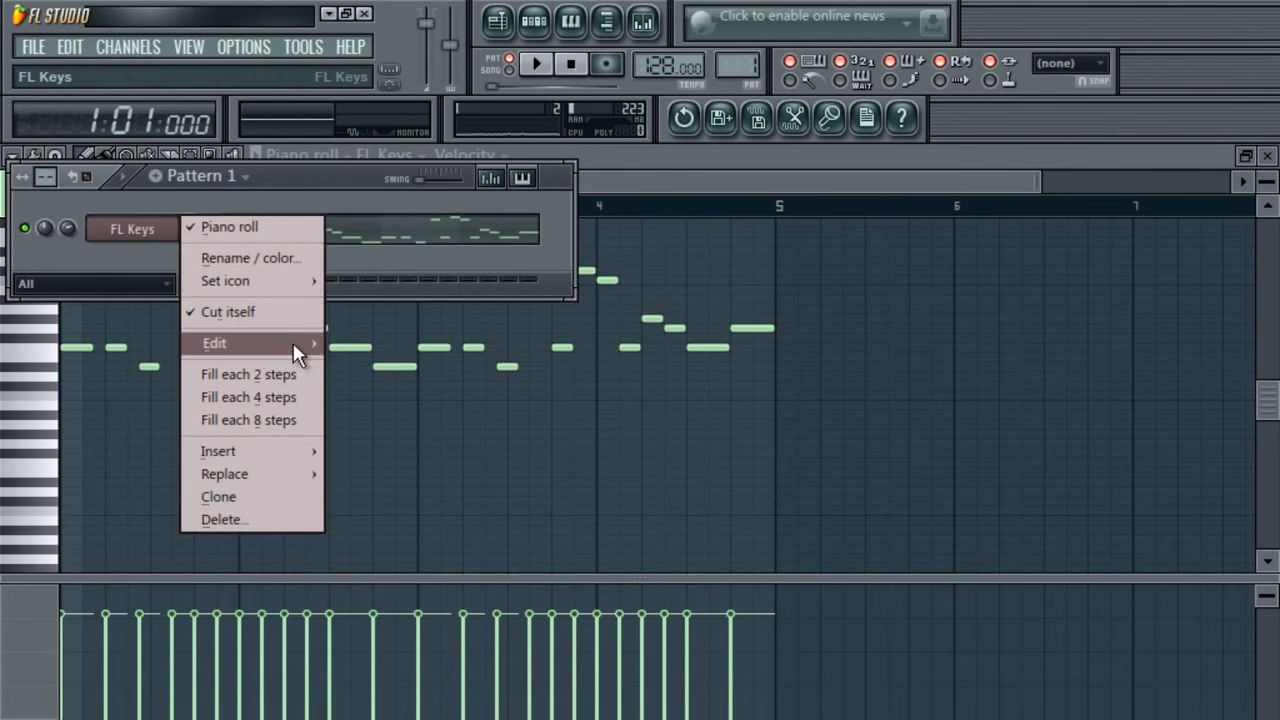
{"action": "left_click", "coordinate": [355, 367]}
{"action": "right_click", "coordinate": [185, 224]}
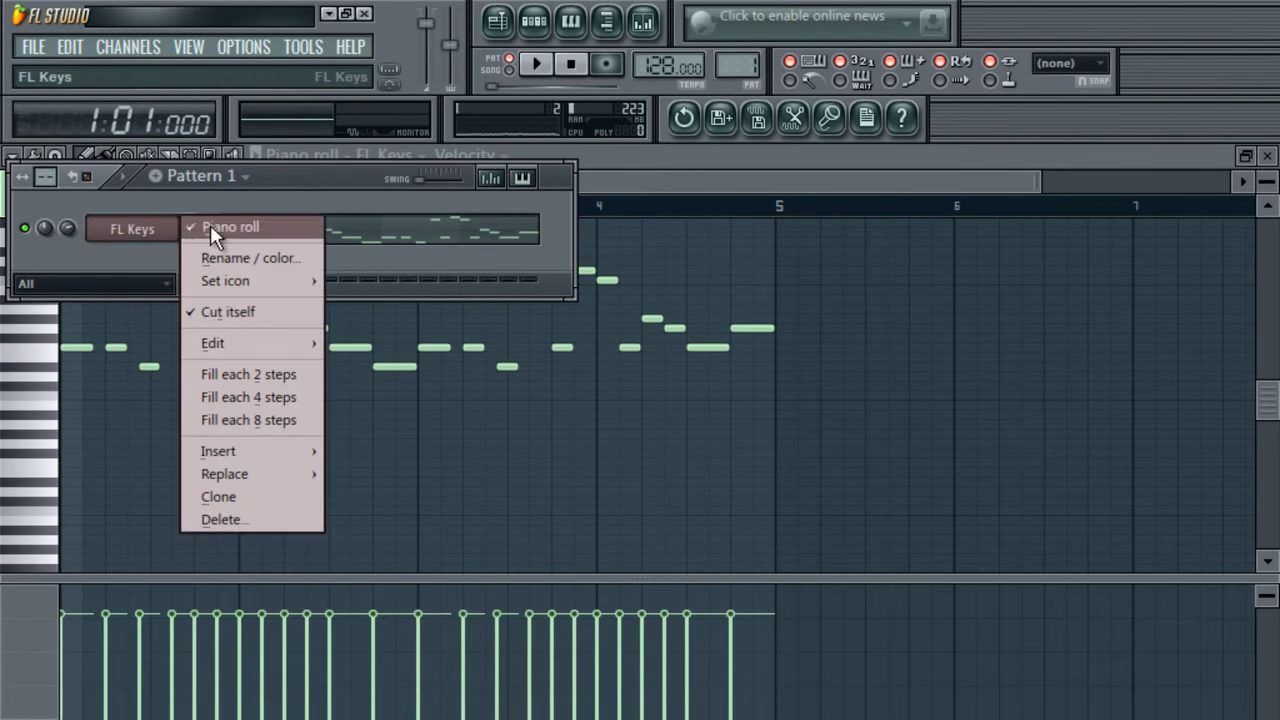
{"action": "left_click", "coordinate": [214, 229]}
{"action": "right_click", "coordinate": [171, 228]}
{"action": "left_click", "coordinate": [211, 229]}
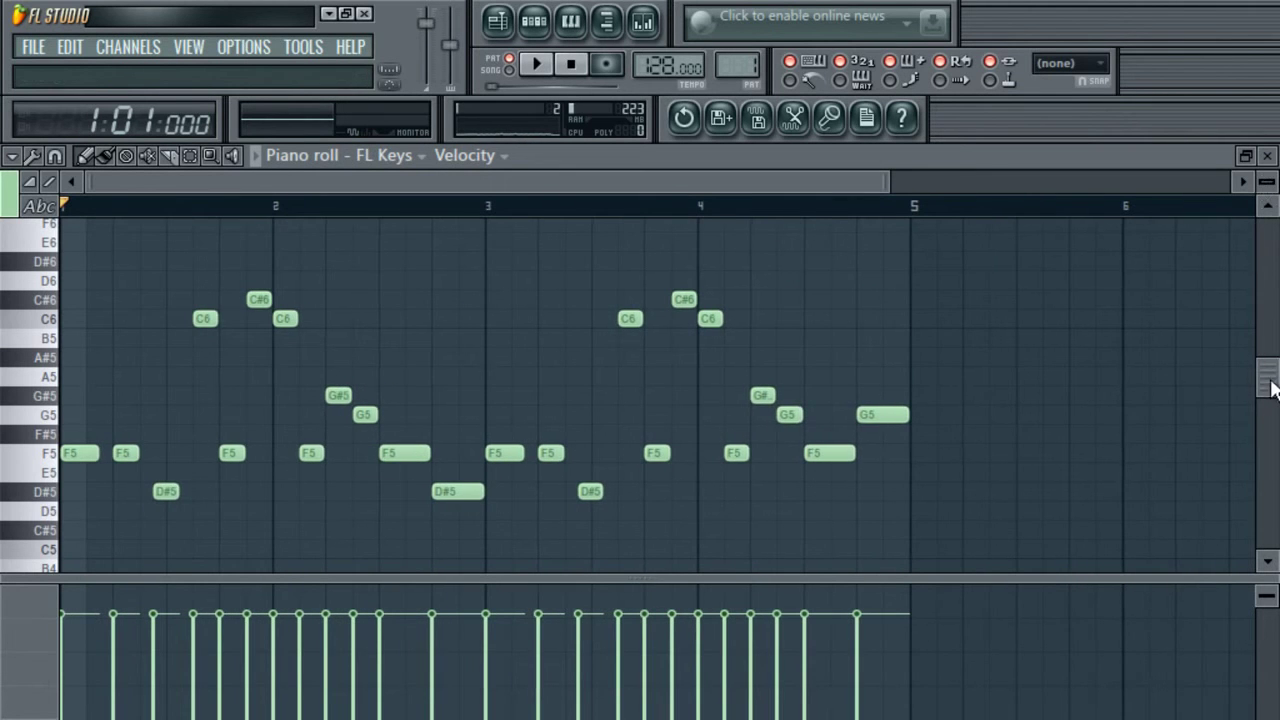
- Copy all the melody notes from pattern 1 and paste them into pattern 2
{"action": "scroll", "coordinate": [1271, 383], "scroll_direction": "down", "scroll_amount": 1}
{"action": "key", "text": "ctrl+a"}
{"action": "scroll", "coordinate": [737, 66], "scroll_direction": "up", "scroll_amount": 1}
{"action": "key", "text": "ctrl+v"}
- Place a C4 note at the start of bar 1 below the melody and set its length to three steps
{"action": "scroll", "coordinate": [1040, 403], "scroll_direction": "down", "scroll_amount": 5}
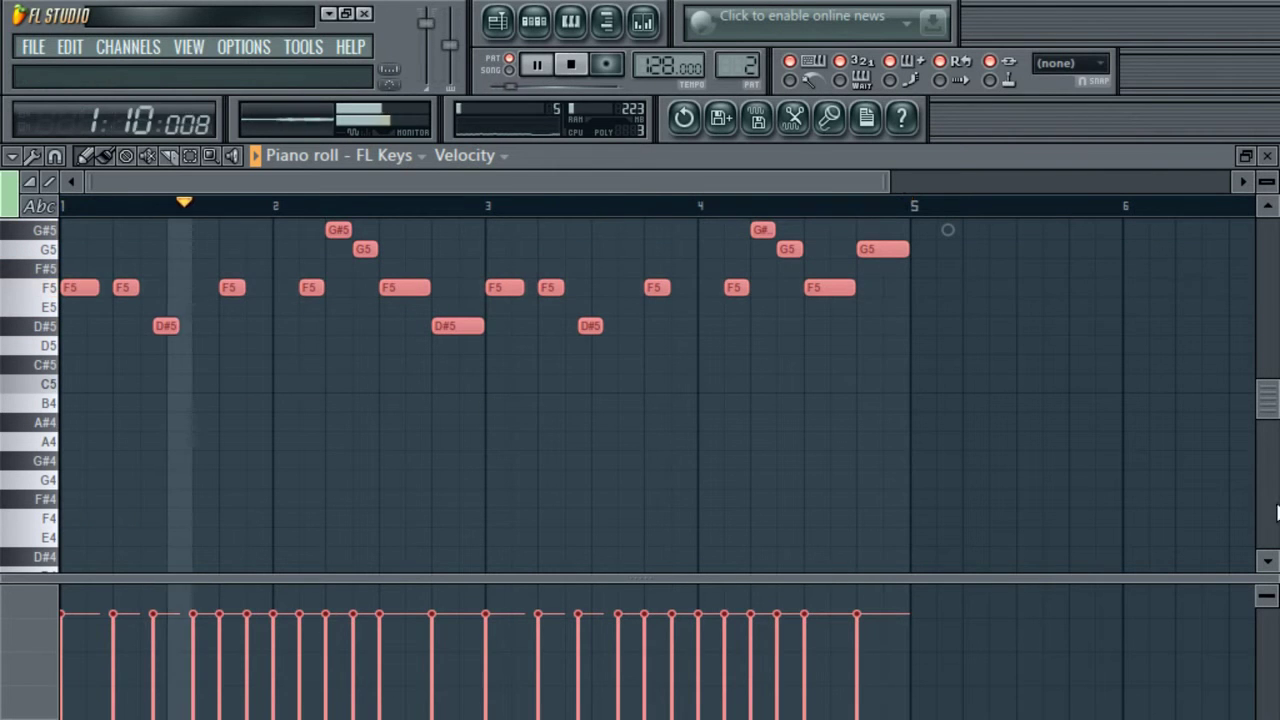
{"action": "left_click_drag", "start_coordinate": [1260, 403], "coordinate": [1268, 428]}
{"action": "left_click", "coordinate": [66, 389]}
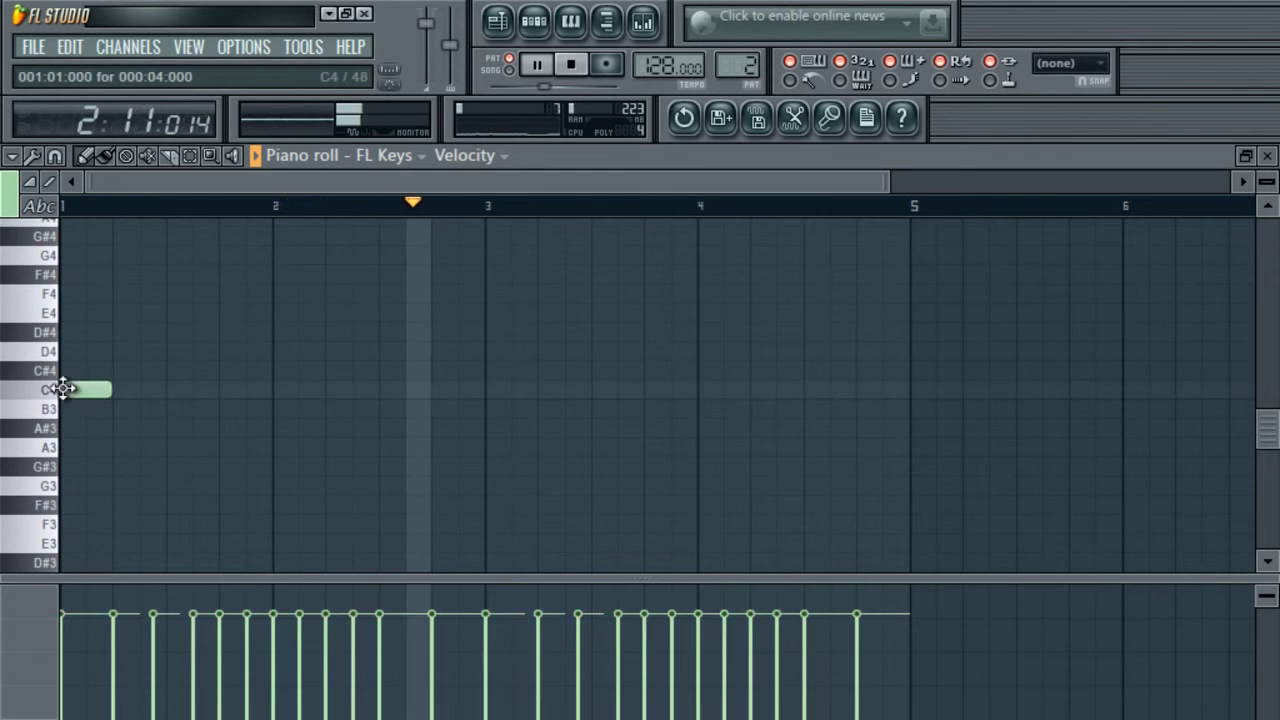
{"action": "left_click_drag", "start_coordinate": [883, 177], "coordinate": [617, 181]}
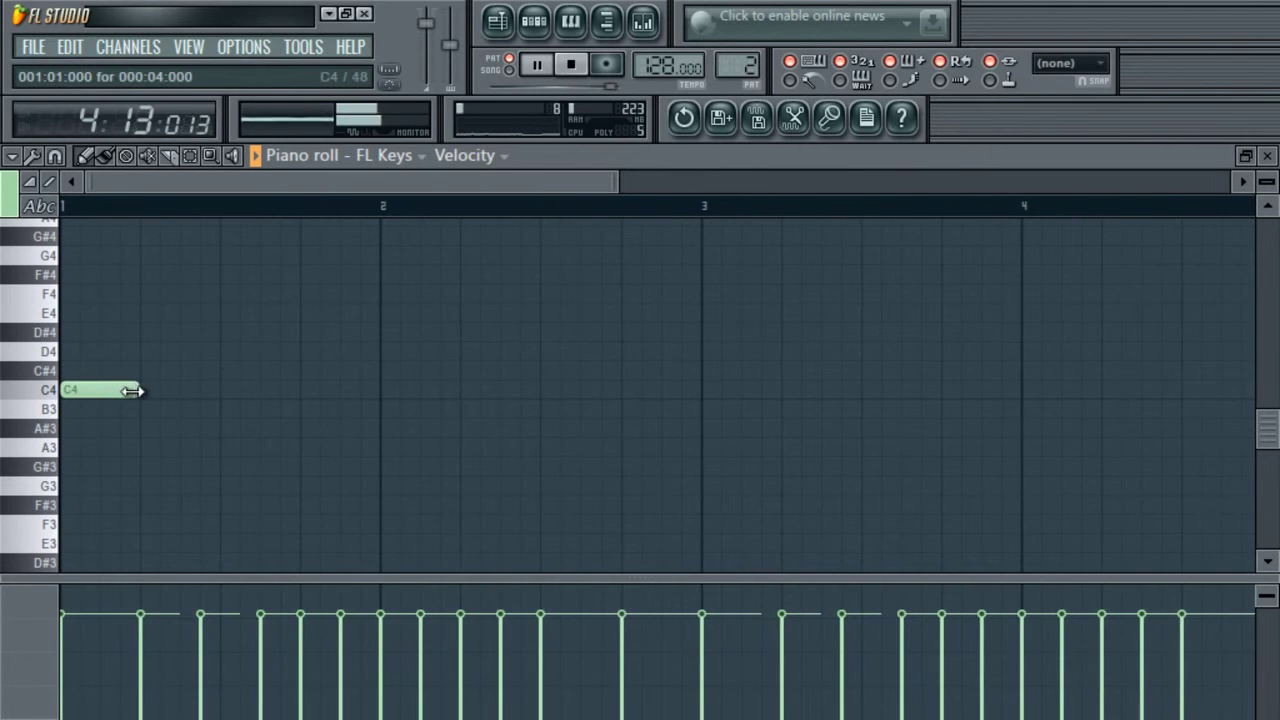
{"action": "left_click_drag", "start_coordinate": [128, 392], "coordinate": [149, 395]}
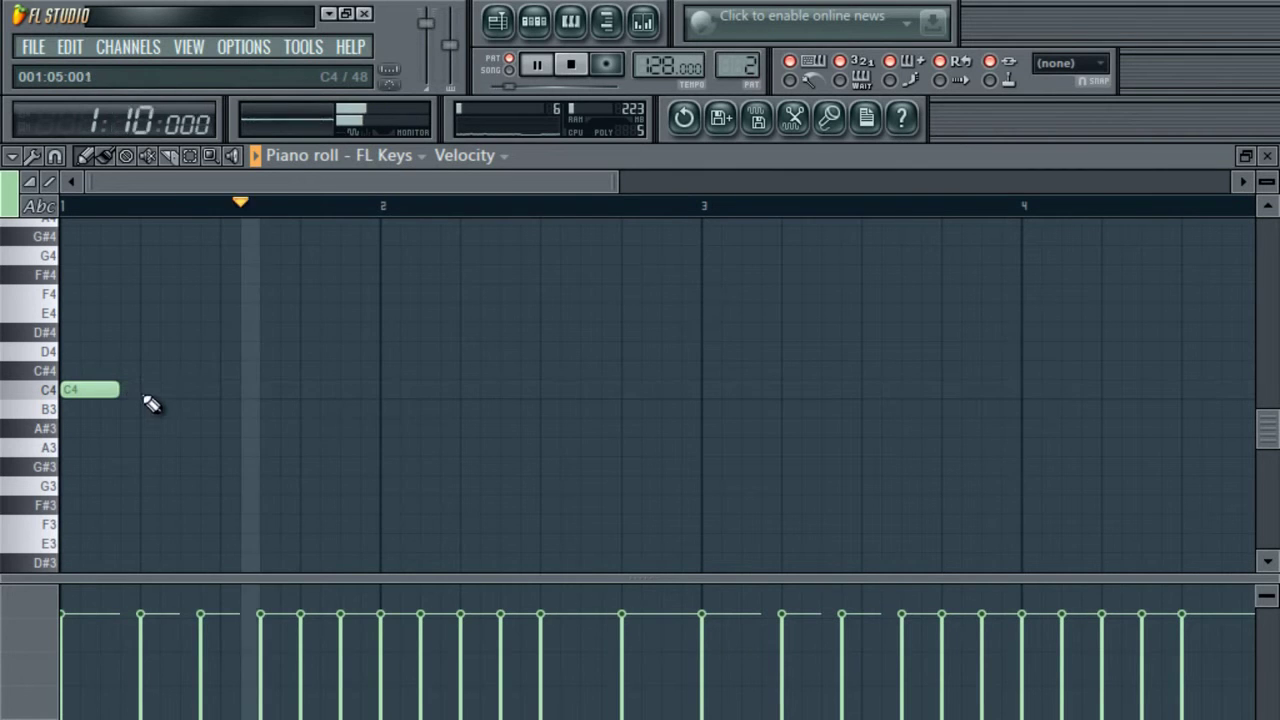
- Add two-step C4 notes at steps 5, 8, 11 and 13 of bar 1, and a two-step C#4 at step 15
{"action": "left_click_drag", "start_coordinate": [200, 389], "coordinate": [181, 388]}
{"action": "left_click", "coordinate": [206, 389]}
{"action": "left_click", "coordinate": [263, 389]}
{"action": "left_click", "coordinate": [303, 390]}
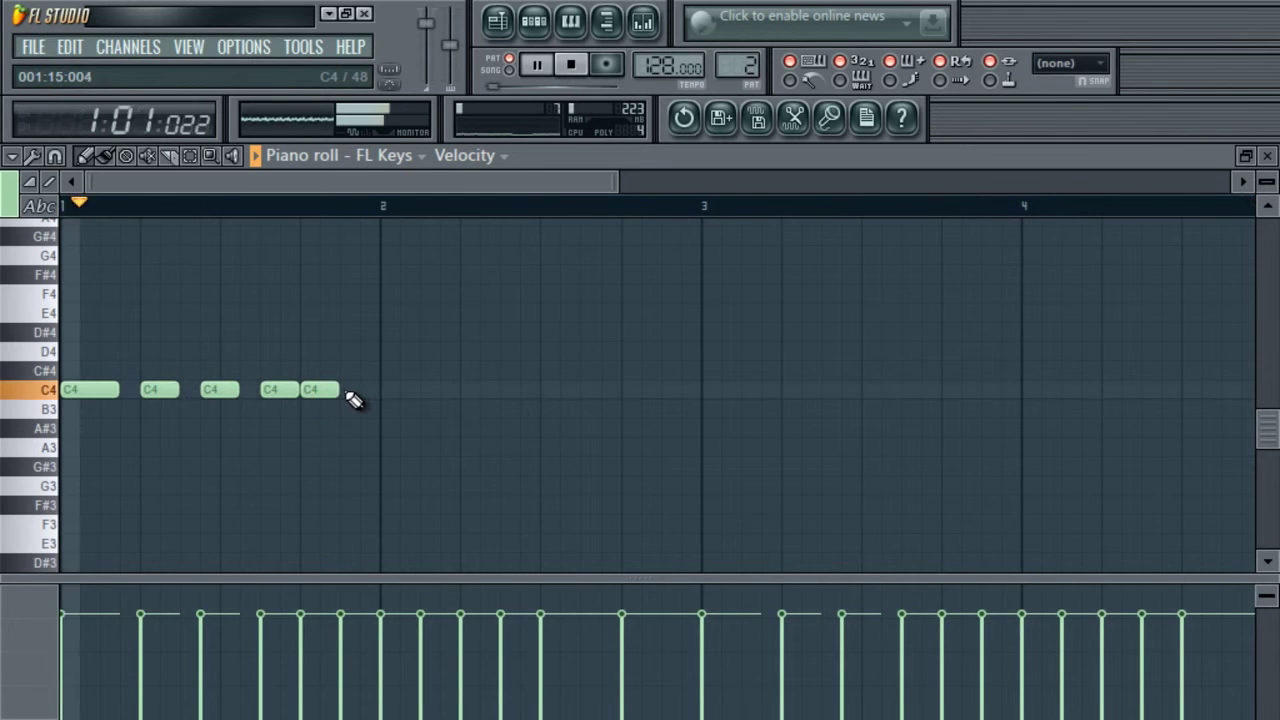
{"action": "left_click", "coordinate": [343, 379]}
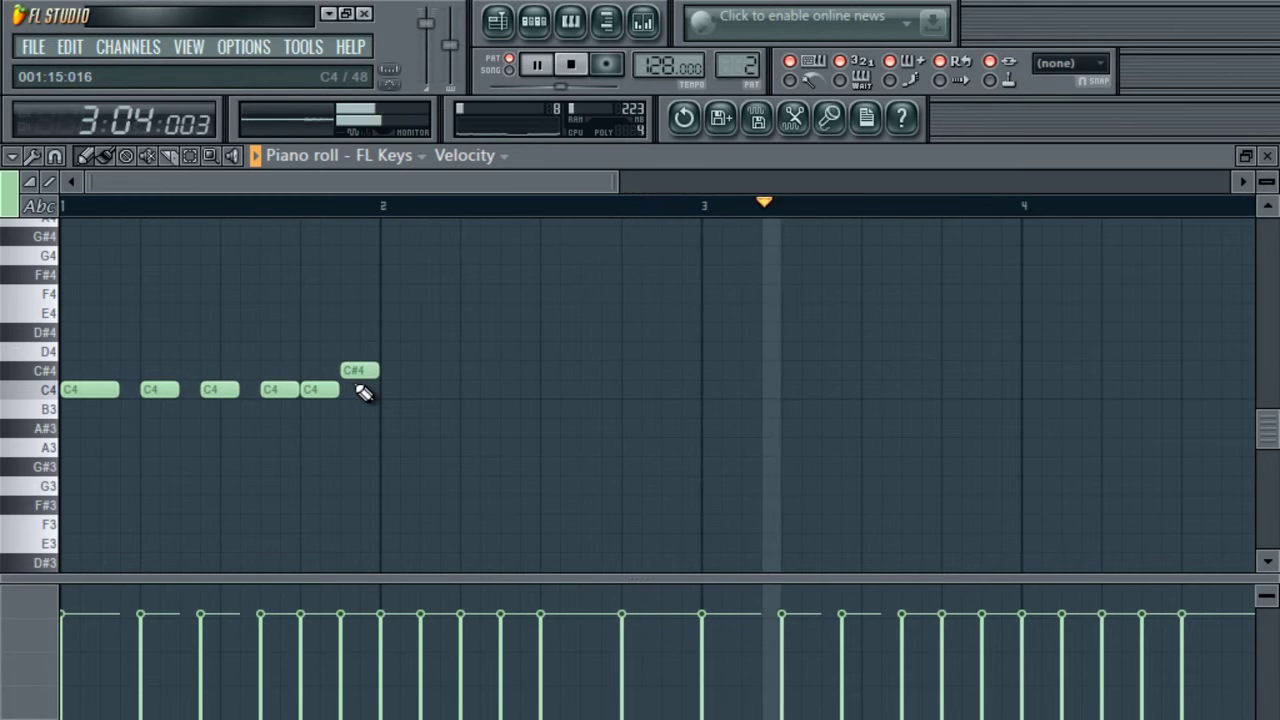
- Place two-step notes in bar 2: C4 at step 1, F4 at step 3 and G#4 at step 5
{"action": "left_click", "coordinate": [384, 390]}
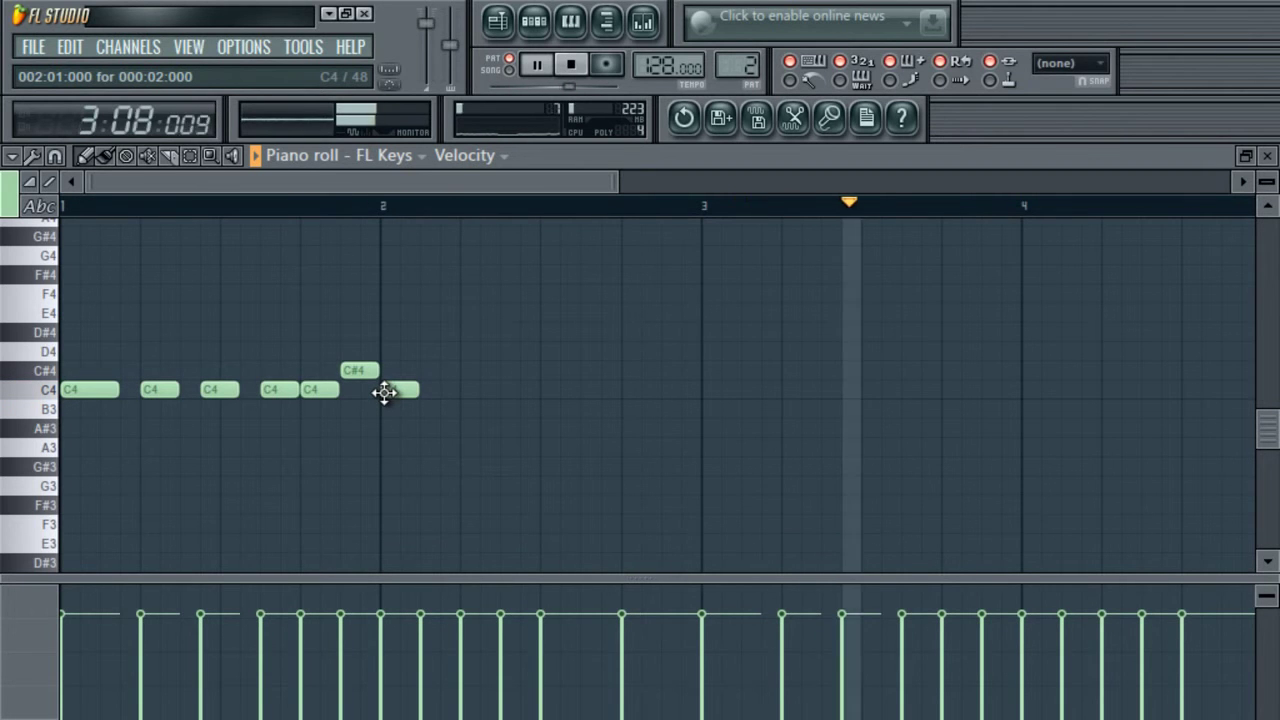
{"action": "left_click", "coordinate": [440, 334]}
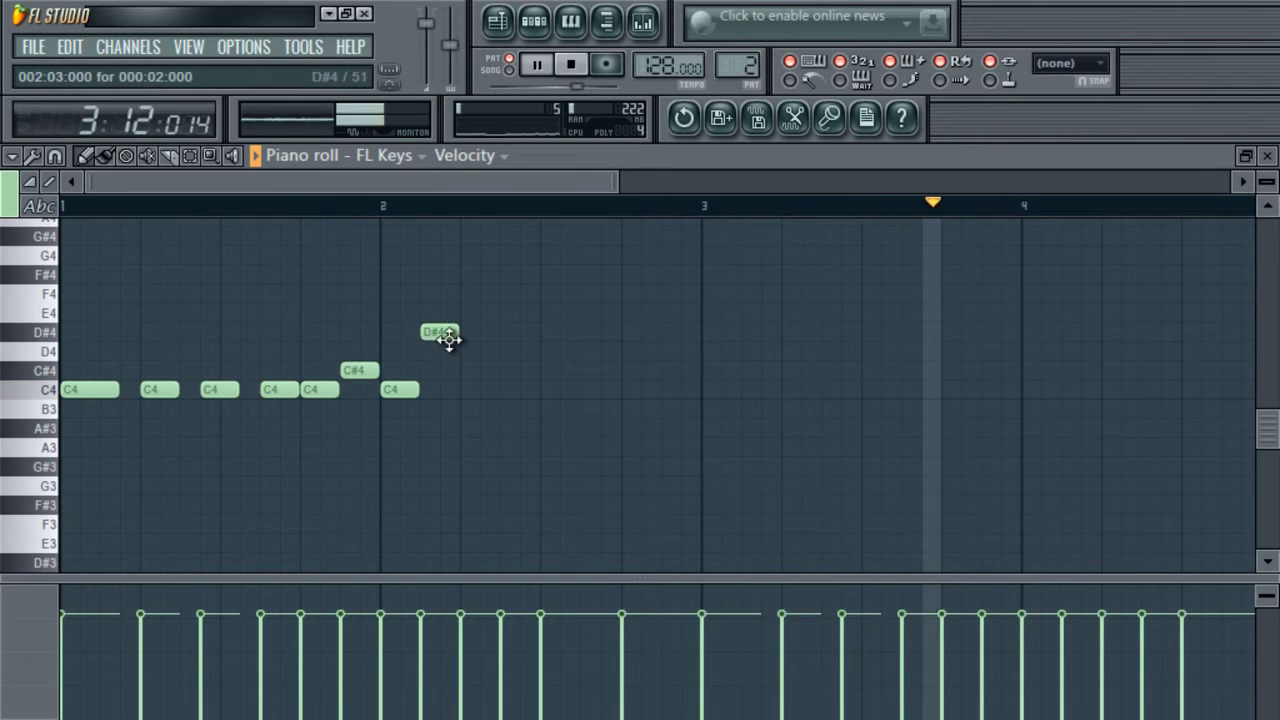
{"action": "left_click", "coordinate": [453, 274]}
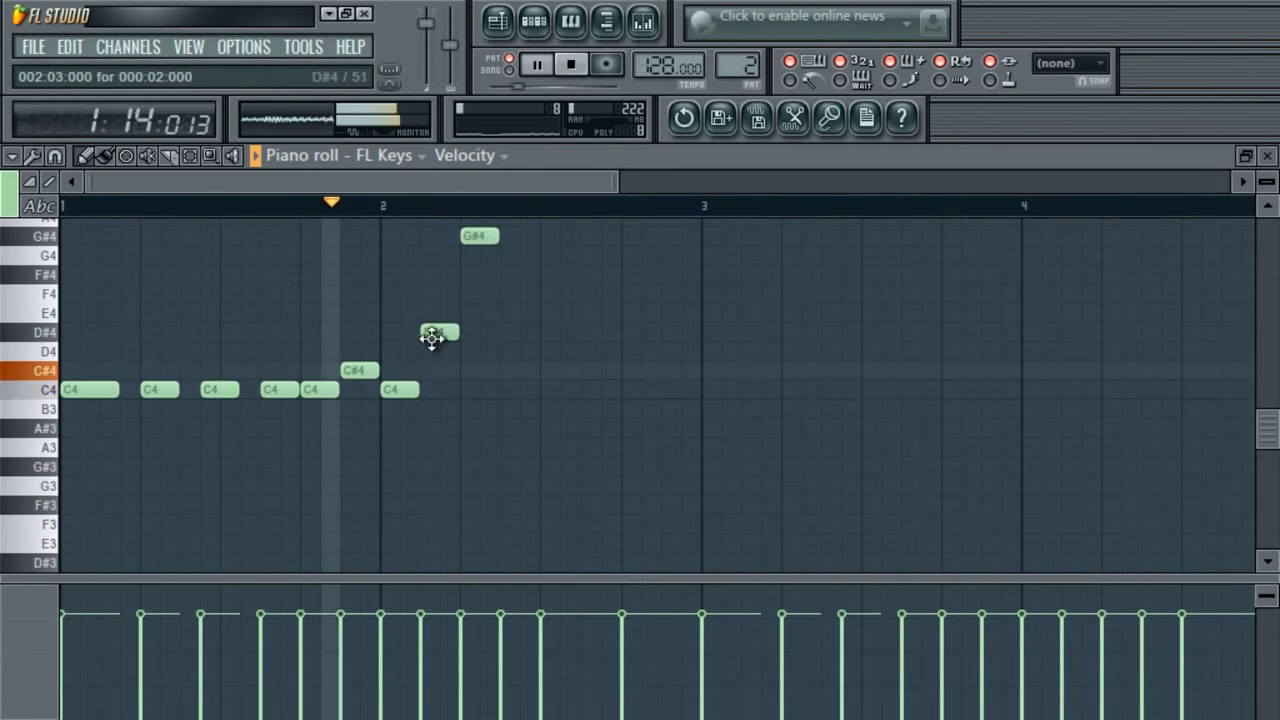
{"action": "left_click_drag", "start_coordinate": [433, 332], "coordinate": [437, 294]}
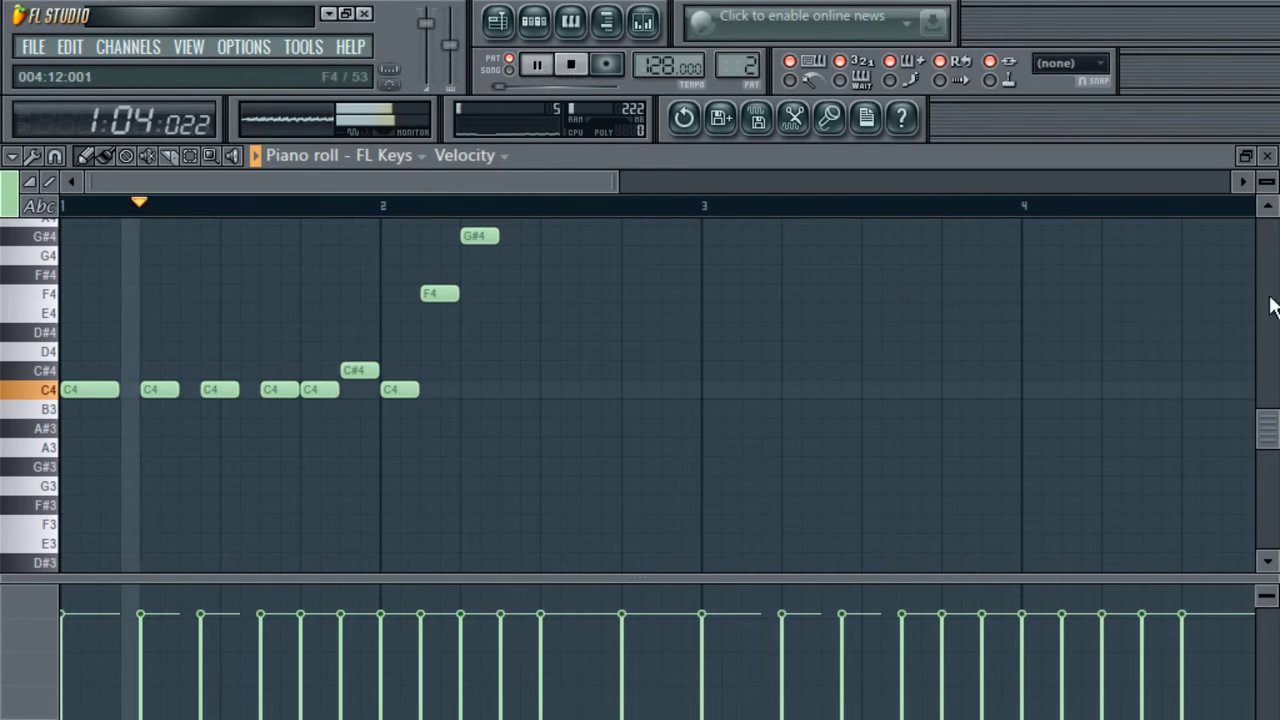
- Finish bar 2 with a two-step G4 at step 7, a four-step F4 at step 9 and a four-step D#4 at step 13
{"action": "mouse_move", "coordinate": [1275, 440]}
{"action": "left_mouse_down"}
{"action": "mouse_move", "coordinate": [1262, 397]}
{"action": "mouse_move", "coordinate": [1266, 420]}
{"action": "left_mouse_up"}
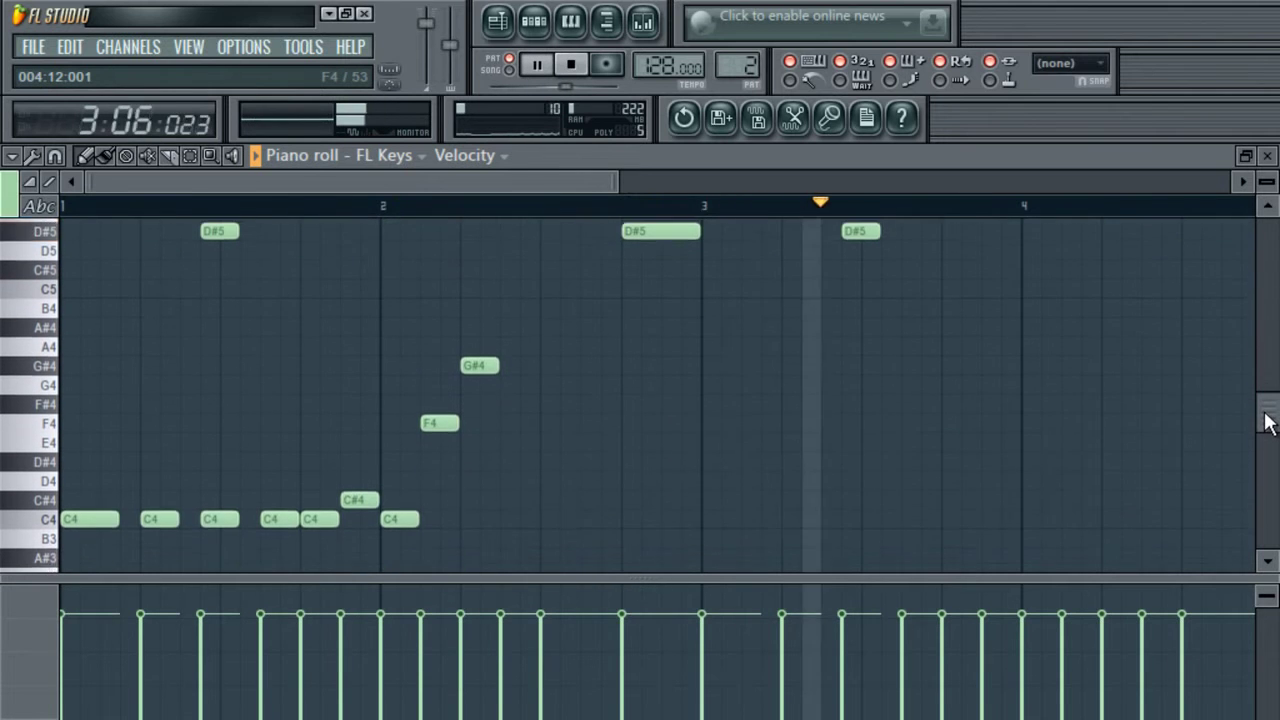
{"action": "left_click", "coordinate": [503, 380]}
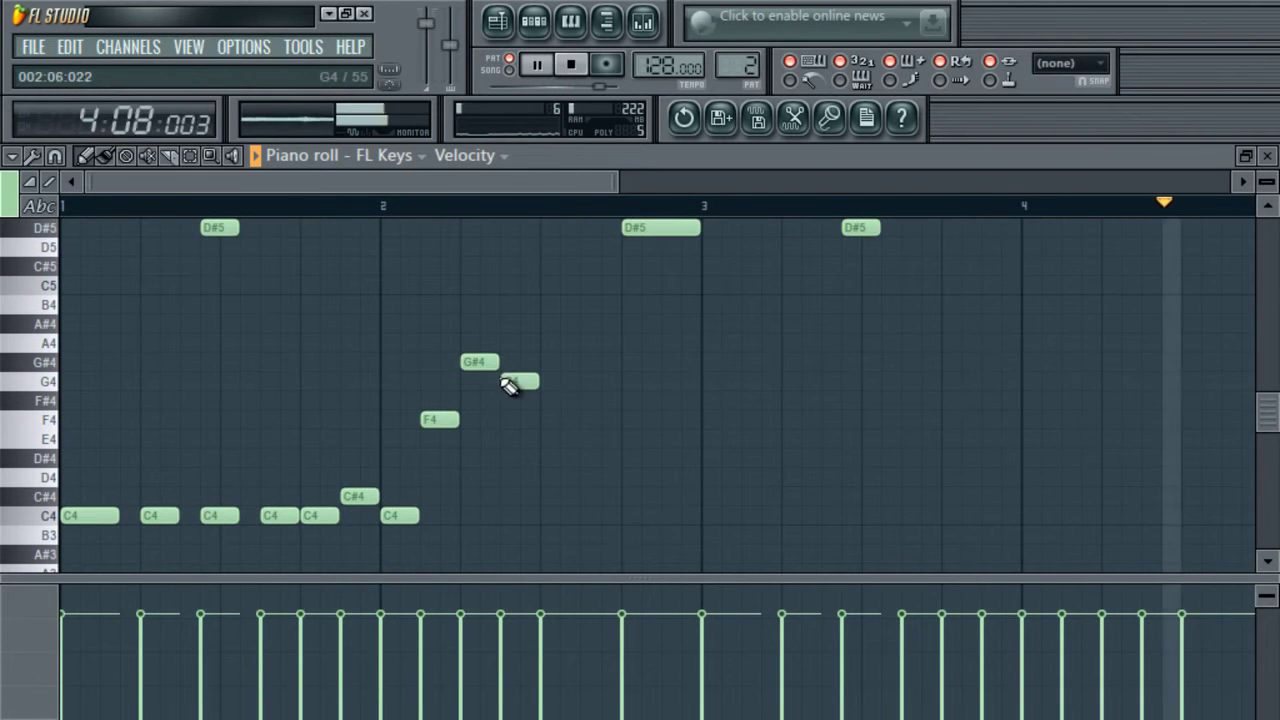
{"action": "left_click", "coordinate": [545, 420]}
{"action": "left_click_drag", "start_coordinate": [578, 420], "coordinate": [619, 436]}
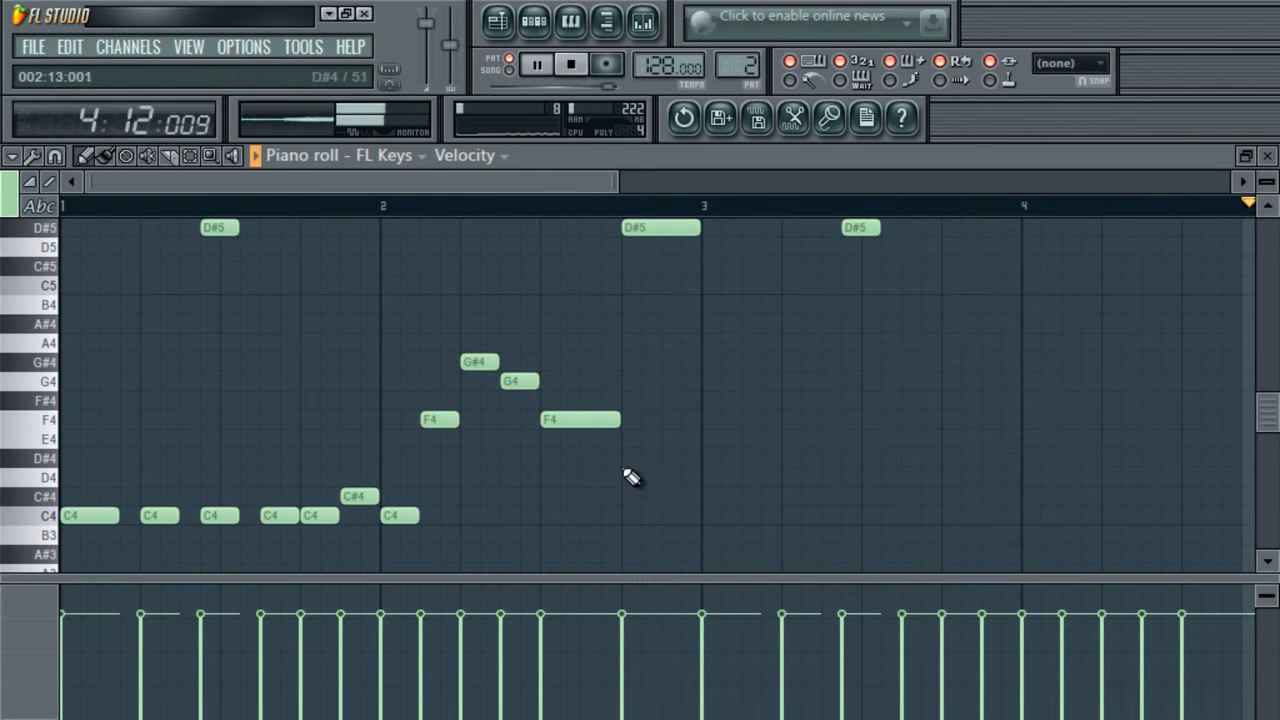
{"action": "left_click_drag", "start_coordinate": [610, 461], "coordinate": [608, 461]}
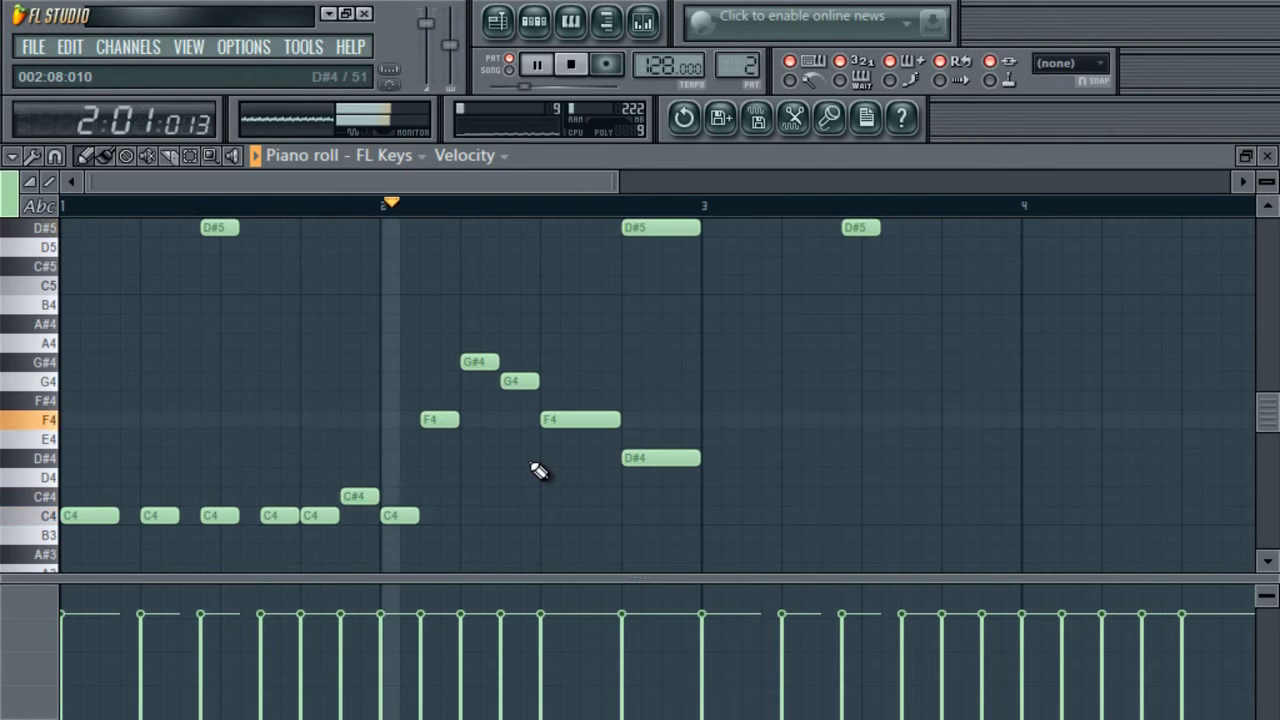
- Fill bar 3 with a three-step D#4 at step 1, two-step D#4 notes at steps 5, 8, 11 and 13, and F4 at step 15
{"action": "left_click_drag", "start_coordinate": [612, 182], "coordinate": [704, 227]}
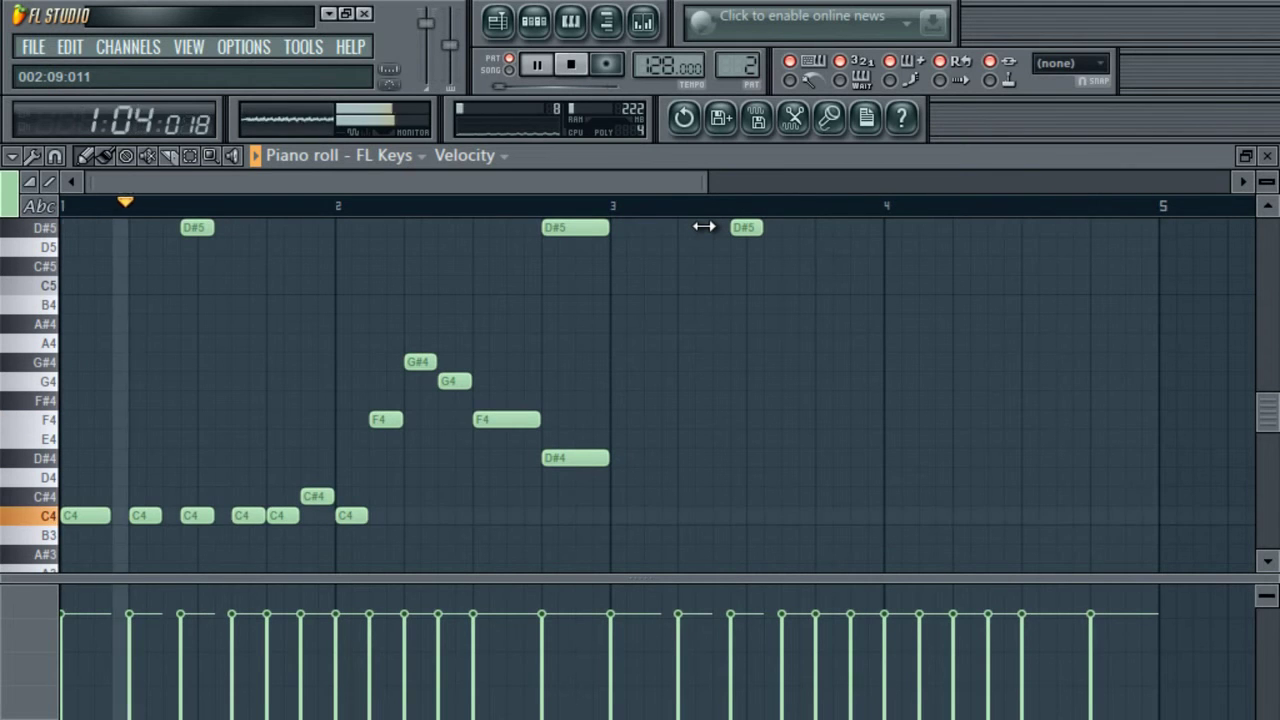
{"action": "left_click_drag", "start_coordinate": [86, 490], "coordinate": [278, 542]}
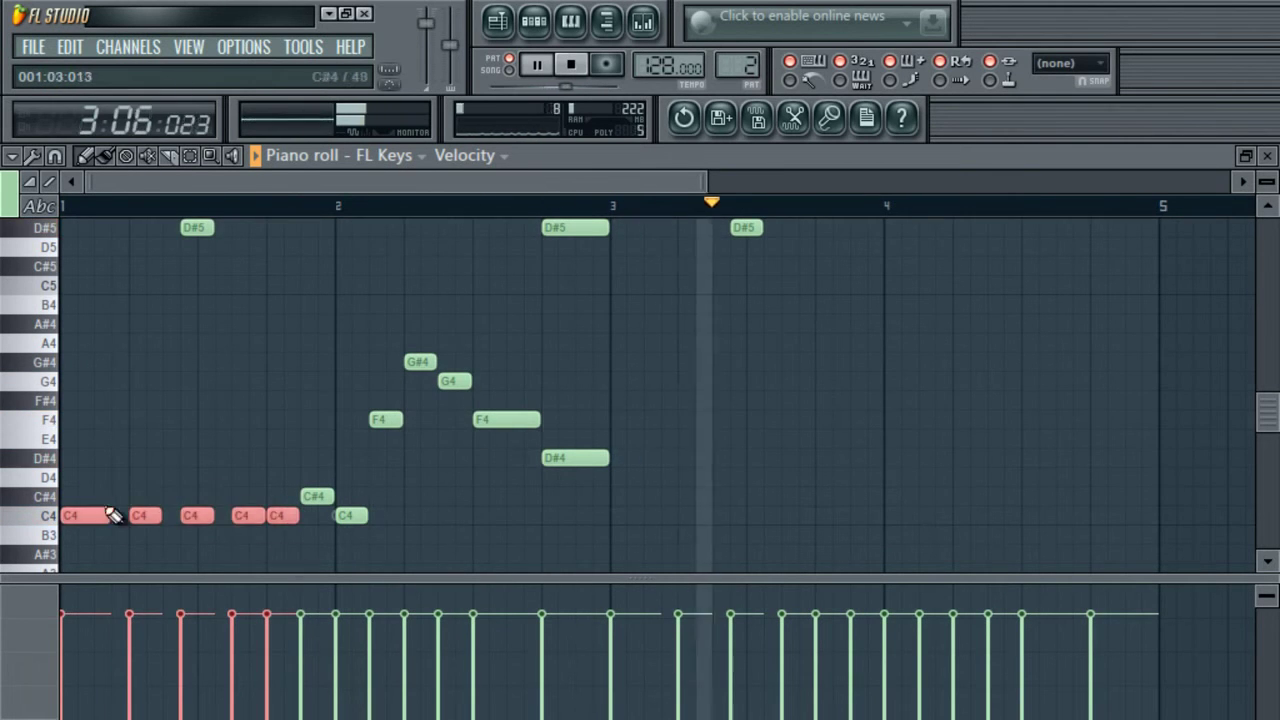
{"action": "left_click_drag", "start_coordinate": [137, 517], "coordinate": [643, 452]}
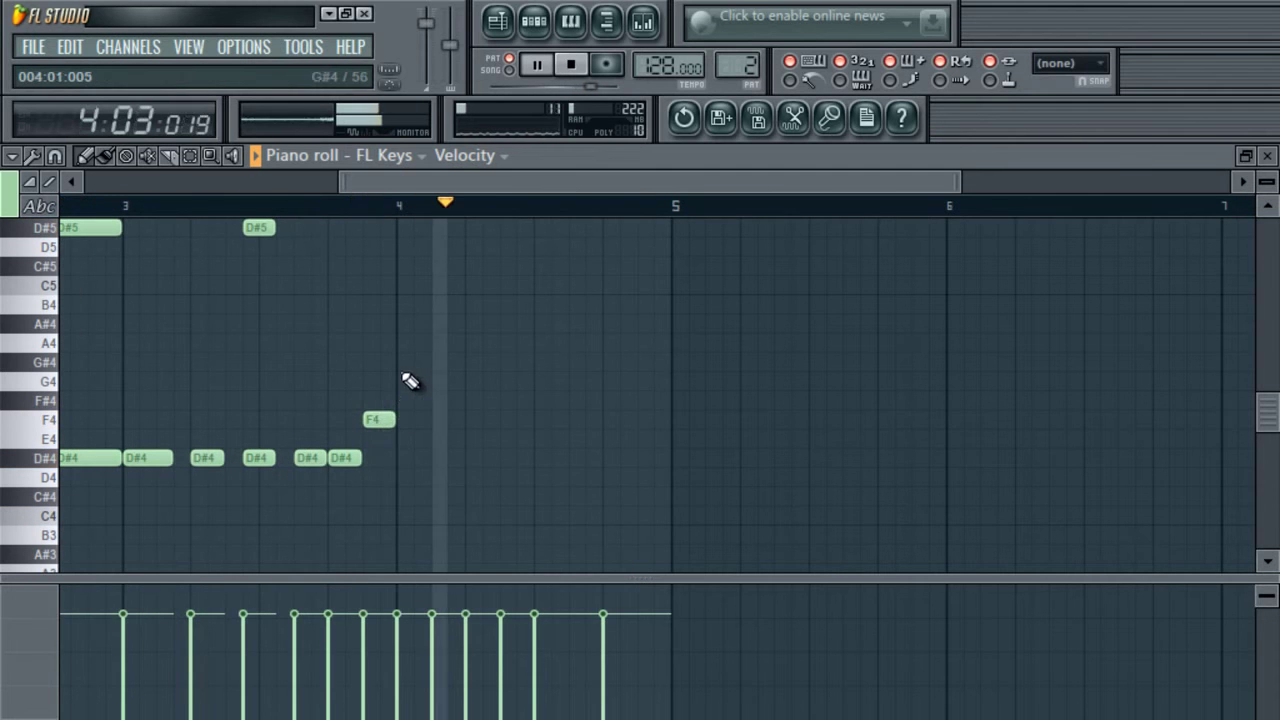
- Change bar 3's lower notes at steps 13 and 15 to F4 and C#5, and place a two-step C5 at the start of bar 4
{"action": "left_click_drag", "start_coordinate": [530, 183], "coordinate": [357, 230]}
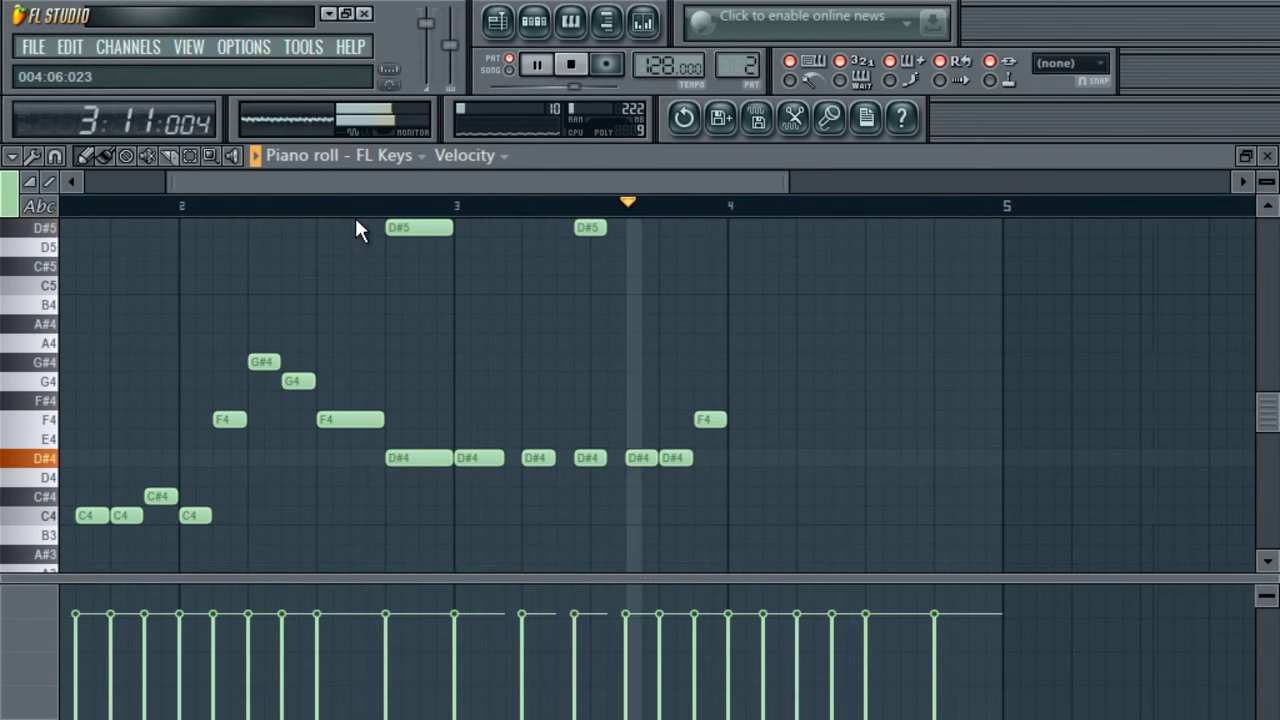
{"action": "scroll", "coordinate": [311, 222], "scroll_direction": "left", "scroll_amount": 5}
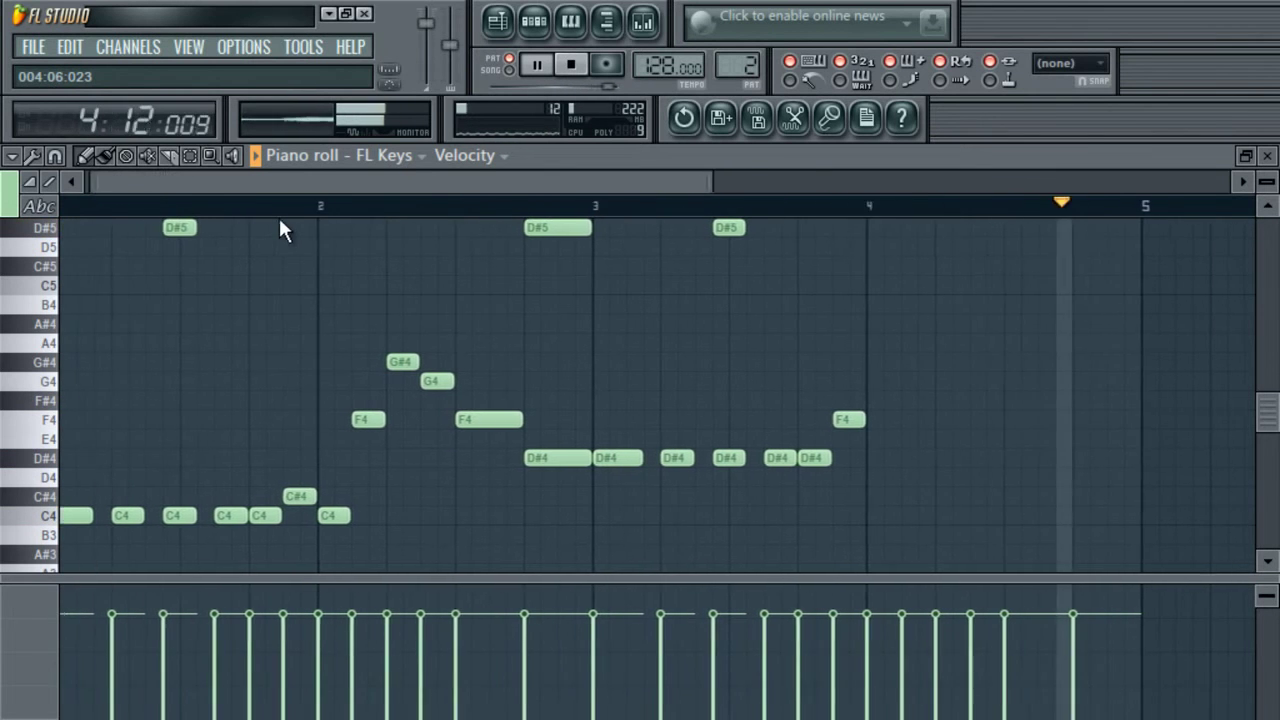
{"action": "scroll", "coordinate": [300, 234], "scroll_direction": "right", "scroll_amount": 3}
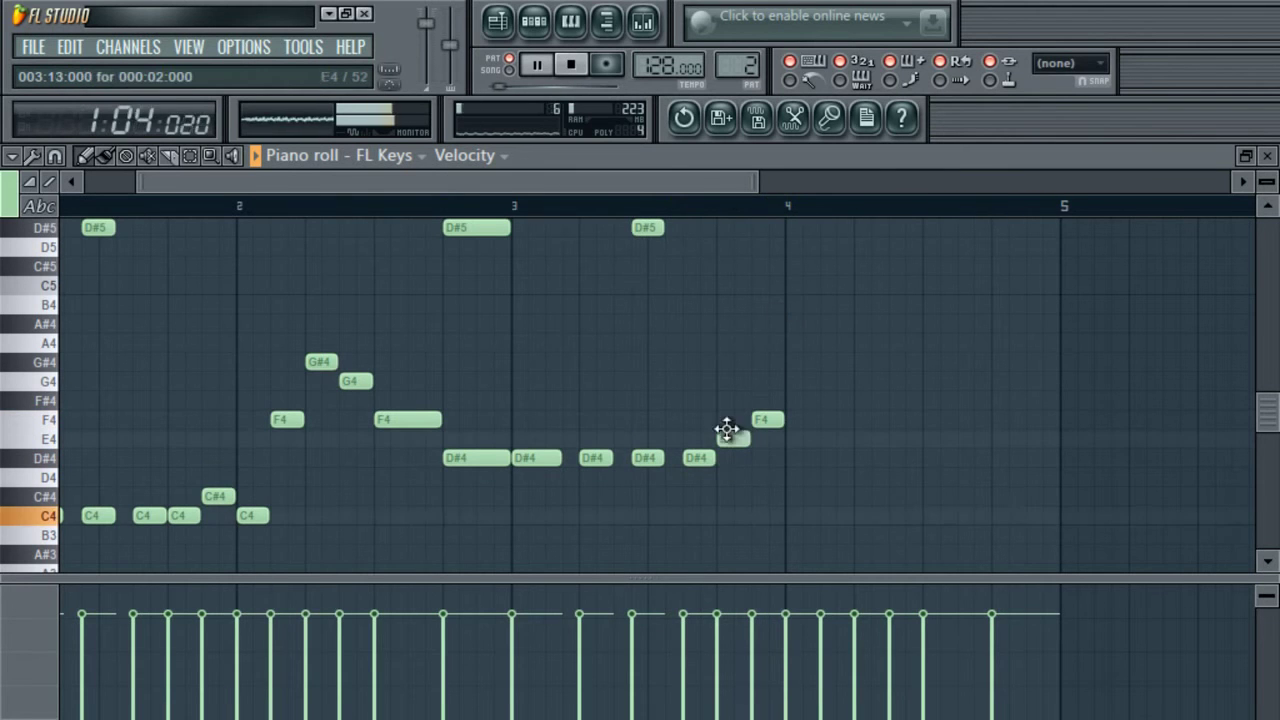
{"action": "left_click_drag", "start_coordinate": [764, 321], "coordinate": [771, 281]}
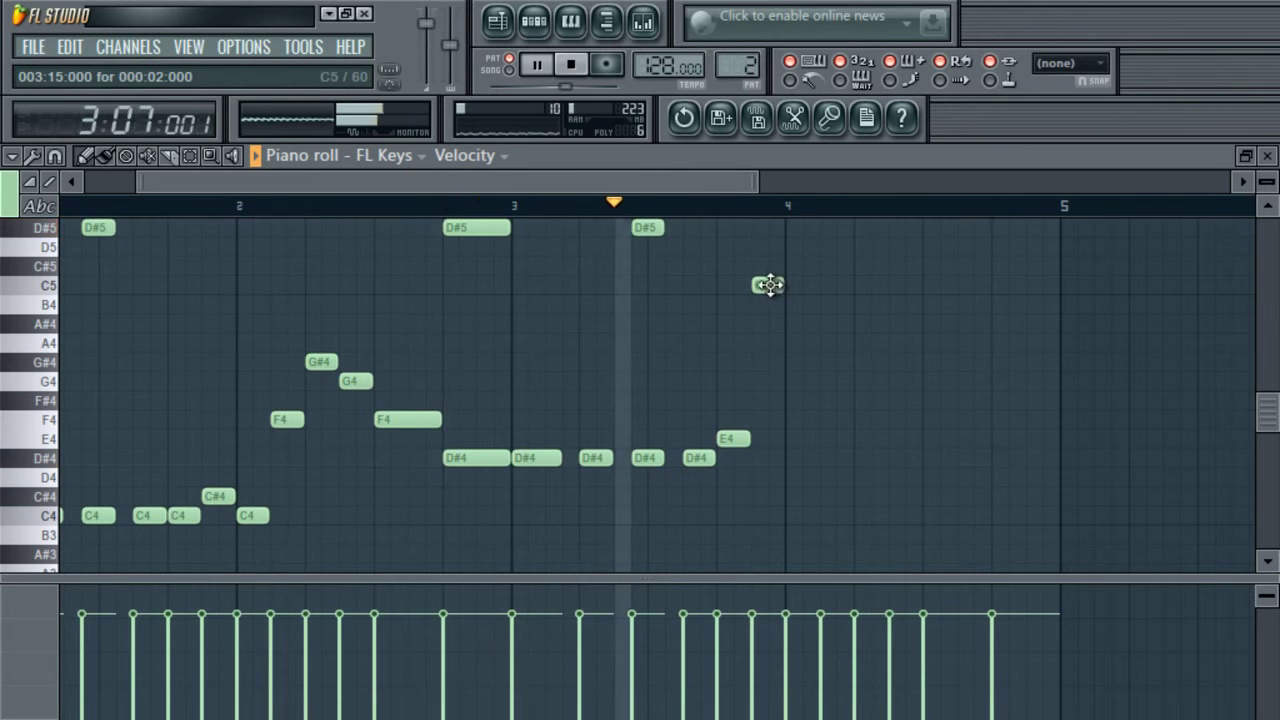
{"action": "left_click_drag", "start_coordinate": [771, 289], "coordinate": [780, 271]}
{"action": "left_click", "coordinate": [800, 285]}
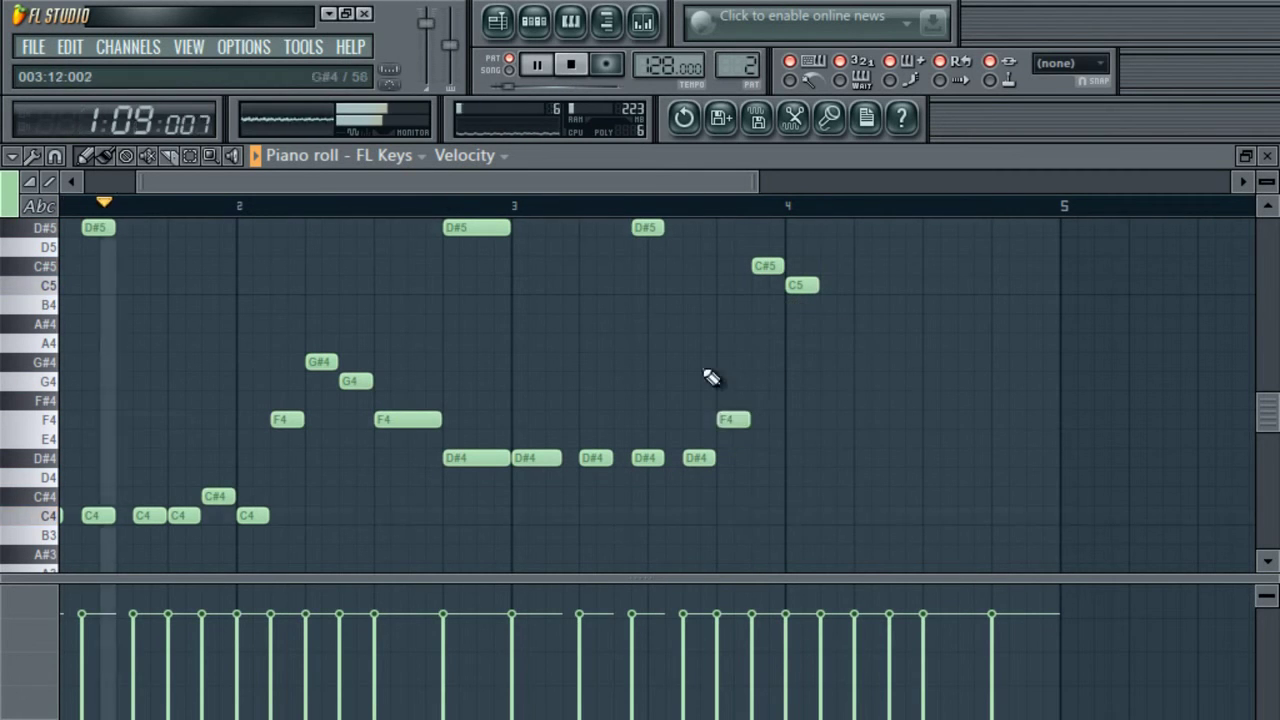
- Complete bar 4 with two-step F4, G#4 and G4 at steps 3, 5 and 7, and four-step F4 and G4 at steps 9 and 13
{"action": "left_click_drag", "start_coordinate": [681, 181], "coordinate": [737, 187]}
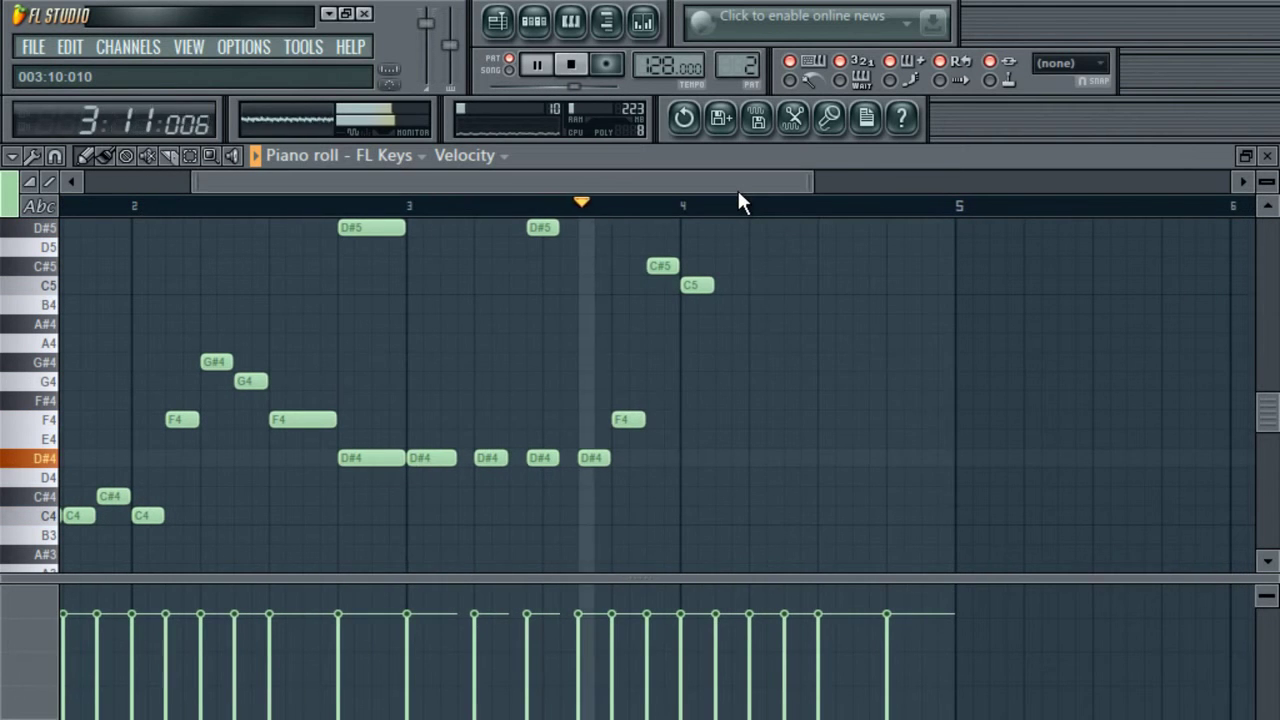
{"action": "left_click_drag", "start_coordinate": [737, 187], "coordinate": [780, 186]}
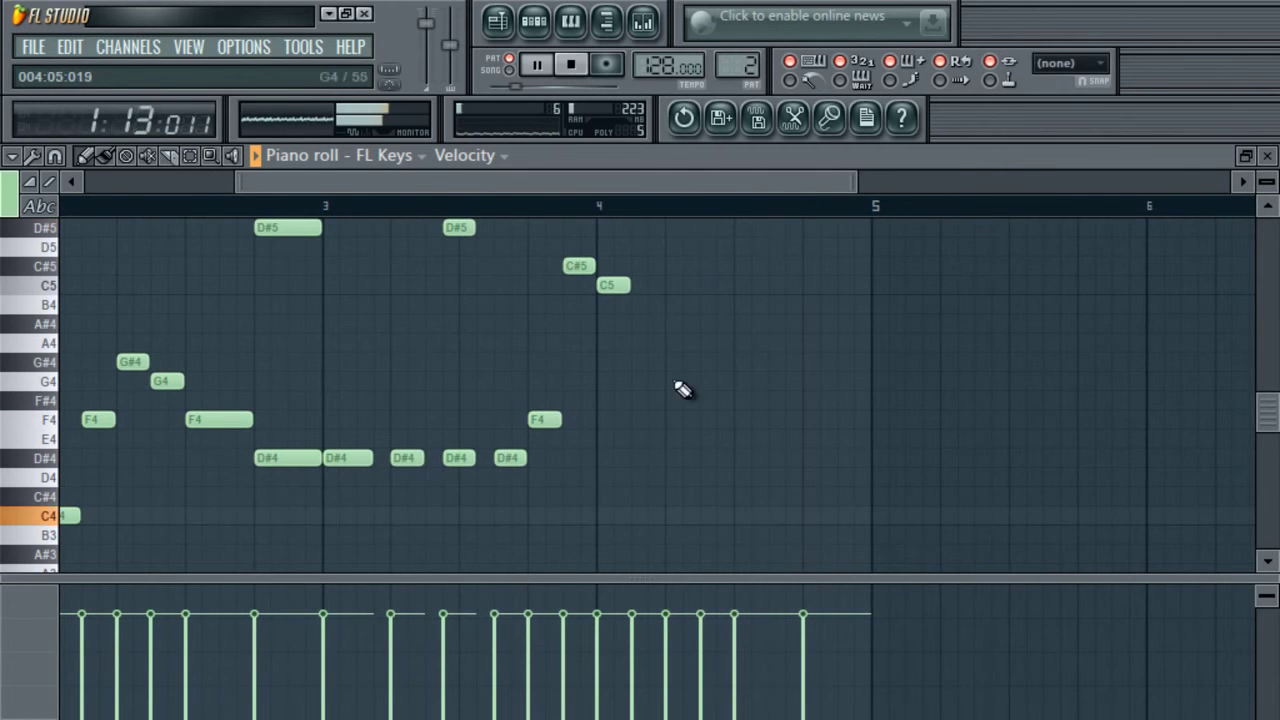
{"action": "left_click", "coordinate": [636, 419]}
{"action": "left_click", "coordinate": [686, 360]}
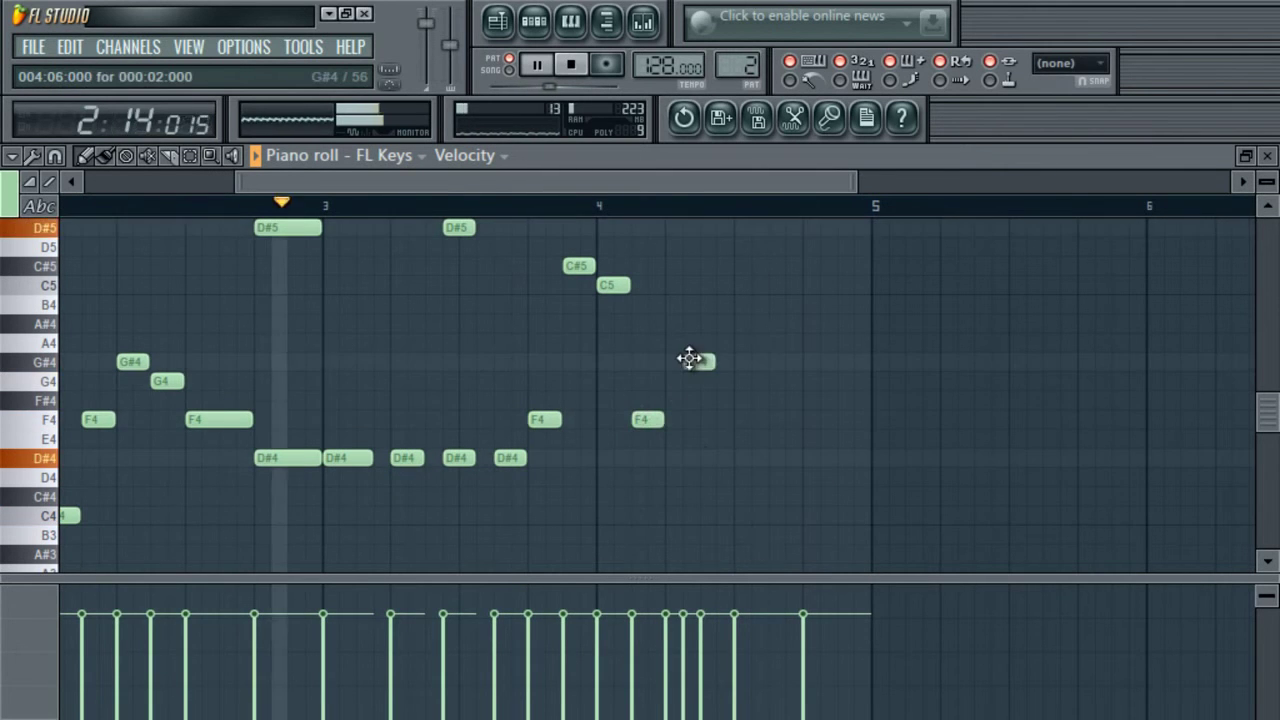
{"action": "left_click", "coordinate": [708, 381]}
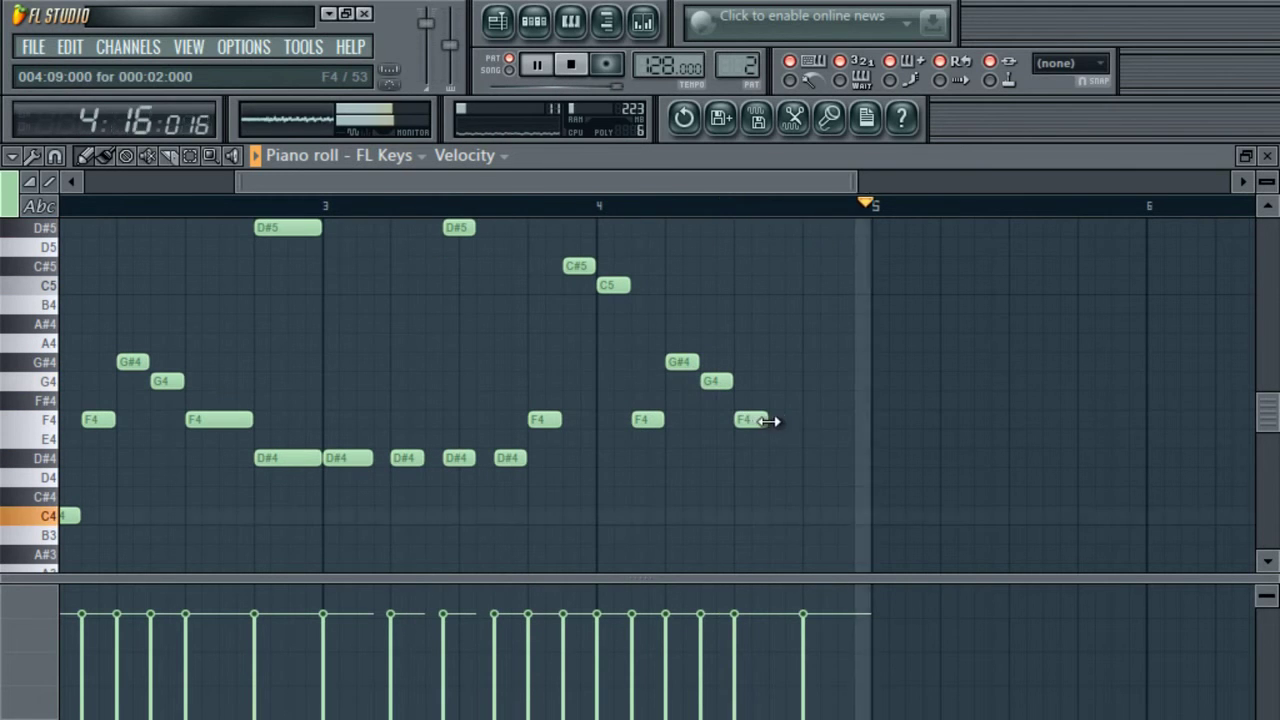
{"action": "left_click_drag", "start_coordinate": [838, 381], "coordinate": [823, 380]}
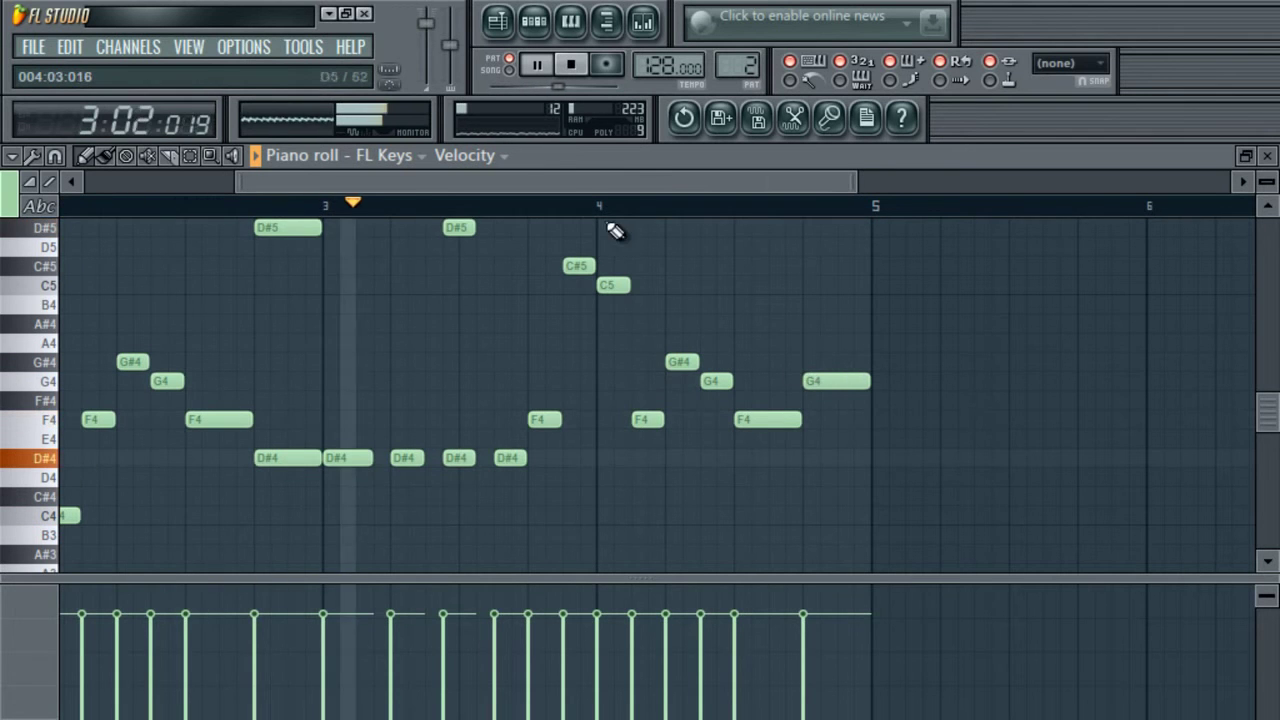
- Select all the notes of pattern 2 and switch to pattern 1
{"action": "left_click_drag", "start_coordinate": [585, 185], "coordinate": [491, 181]}
{"action": "scroll", "coordinate": [706, 180], "scroll_direction": "down", "scroll_amount": 3}
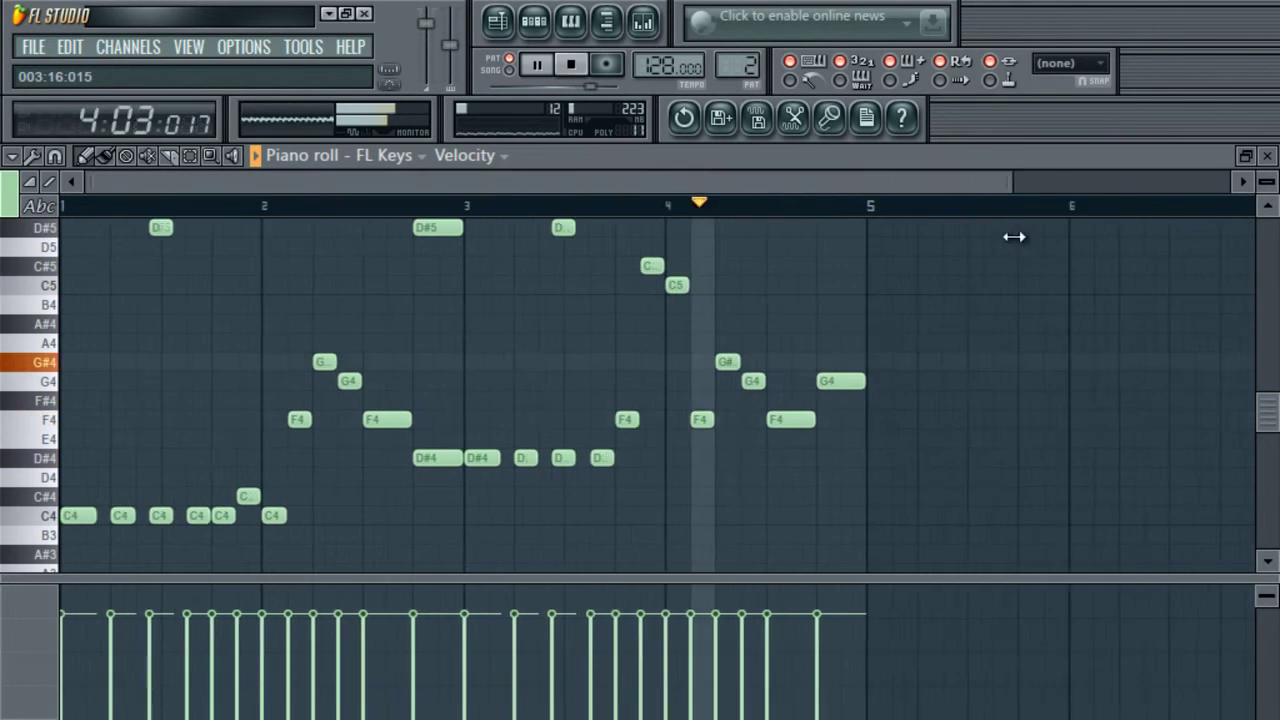
{"action": "scroll", "coordinate": [1266, 420], "scroll_direction": "up", "scroll_amount": 3}
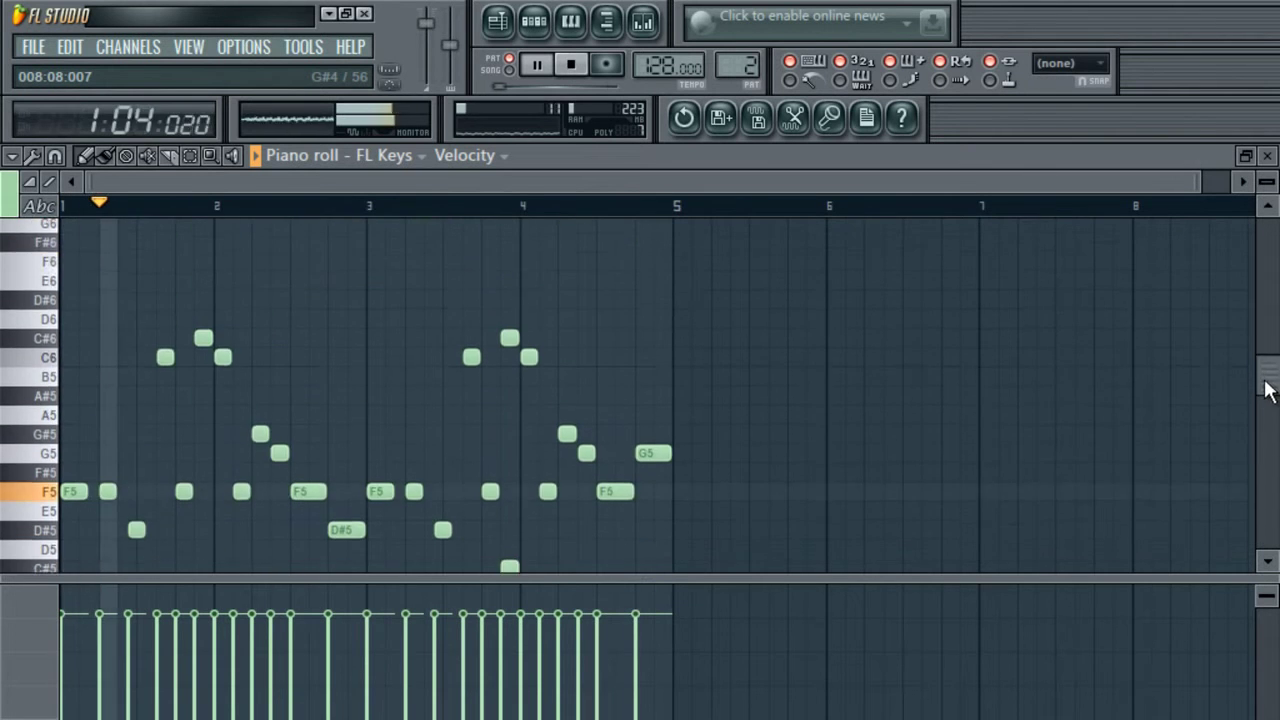
{"action": "scroll", "coordinate": [1266, 415], "scroll_direction": "up", "scroll_amount": 2}
{"action": "scroll", "coordinate": [1163, 380], "scroll_direction": "down", "scroll_amount": 1}
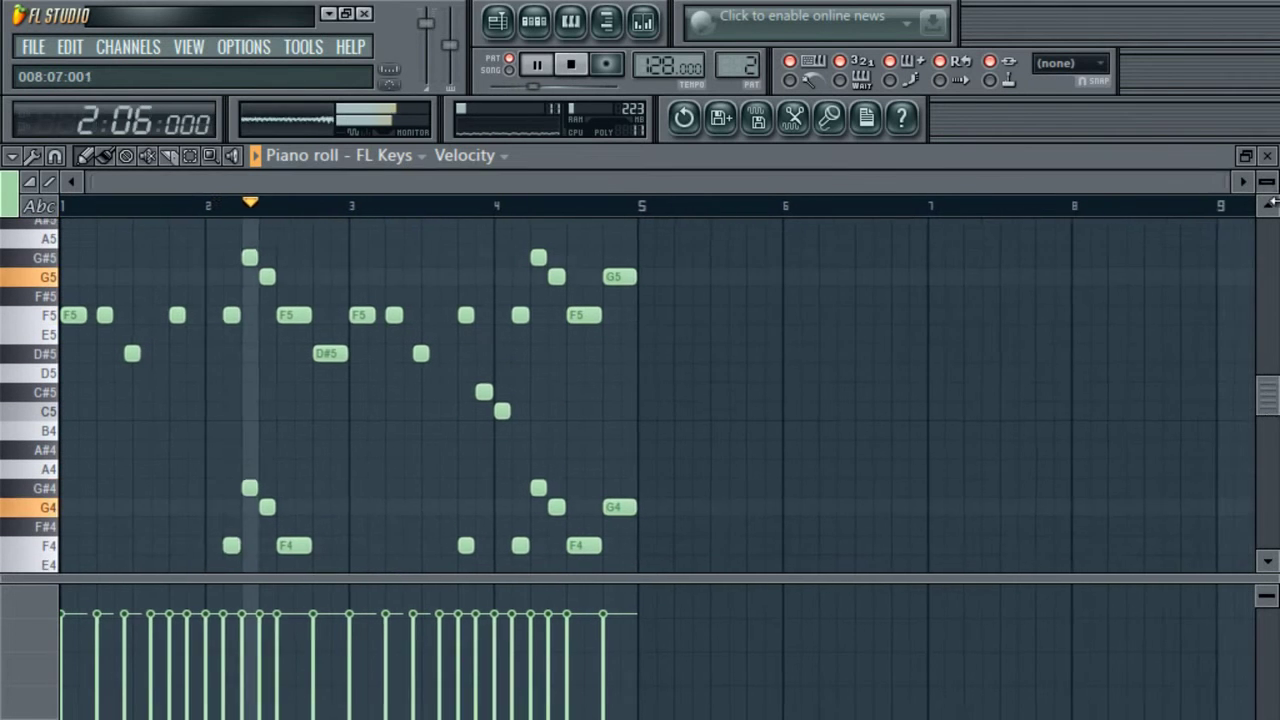
{"action": "key", "text": "ctrl+a"}
{"action": "scroll", "coordinate": [1114, 300], "scroll_direction": "down", "scroll_amount": 2}
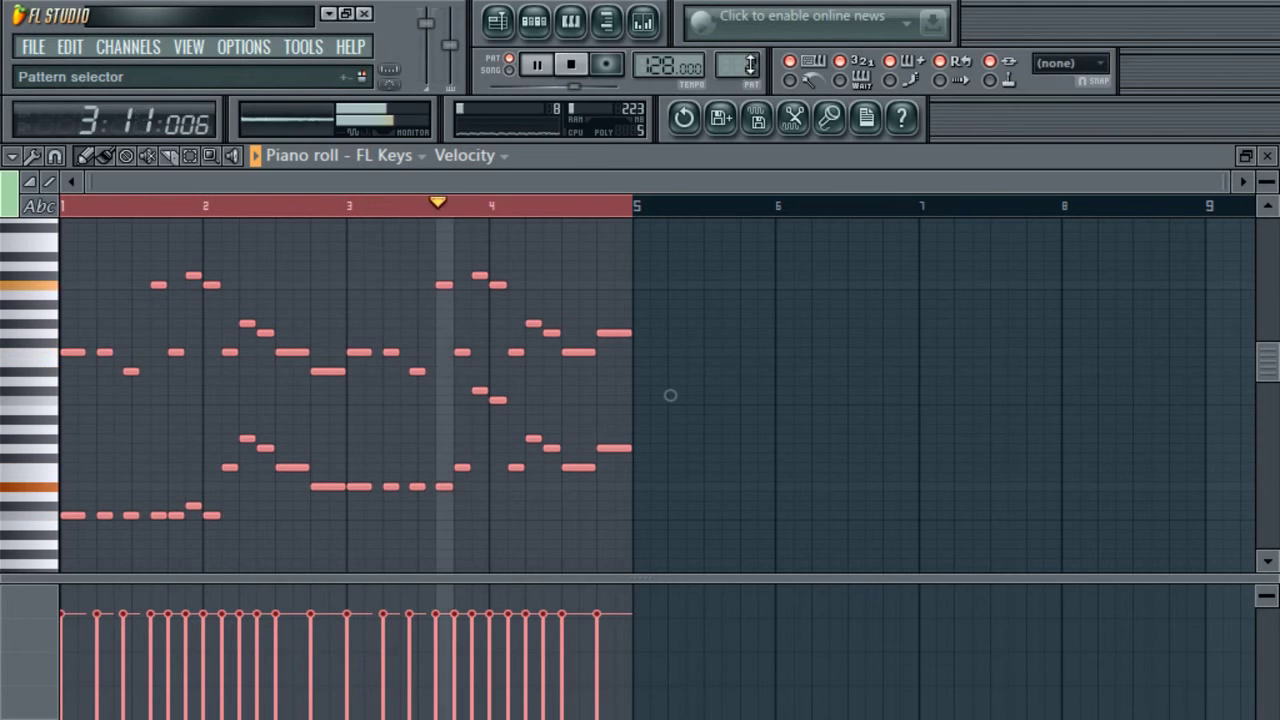
{"action": "key", "text": "space"}
{"action": "scroll", "coordinate": [750, 64], "scroll_direction": "up", "scroll_amount": 1}
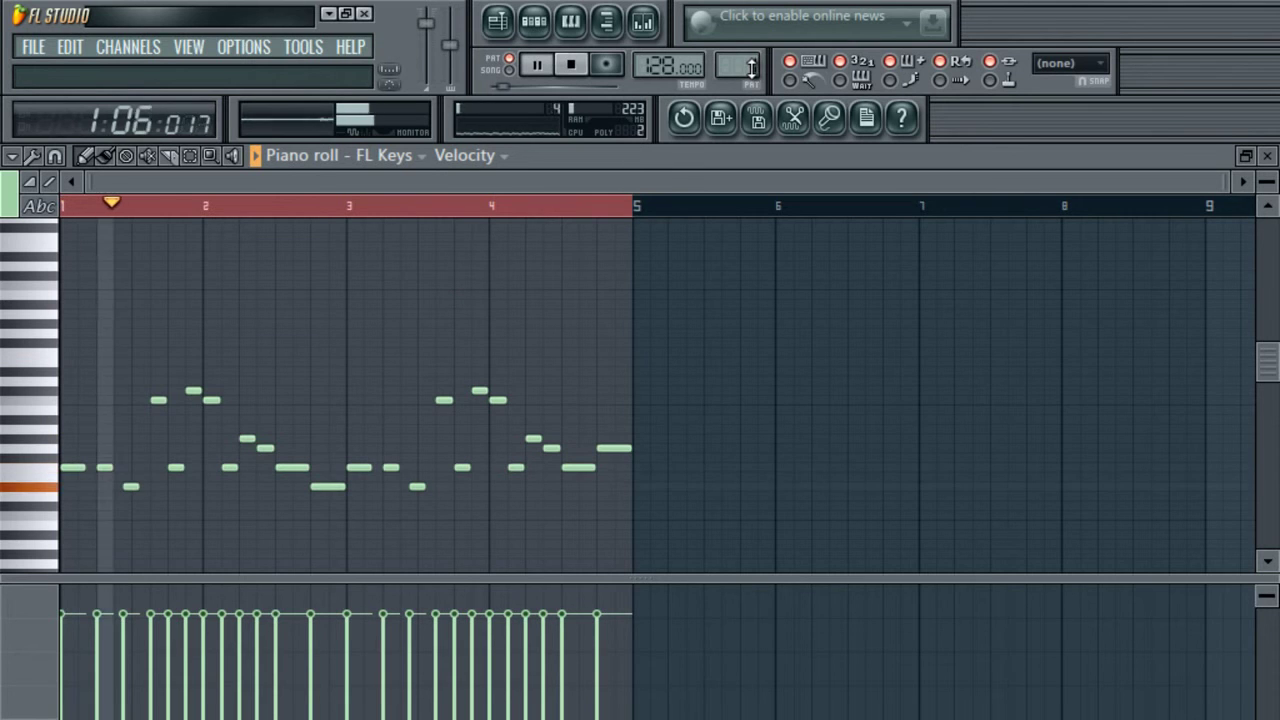
- Place one-bar F4 and C4 notes together at the start of bar 1, below the melody in pattern 1
{"action": "left_click_drag", "start_coordinate": [1273, 390], "coordinate": [1273, 438]}
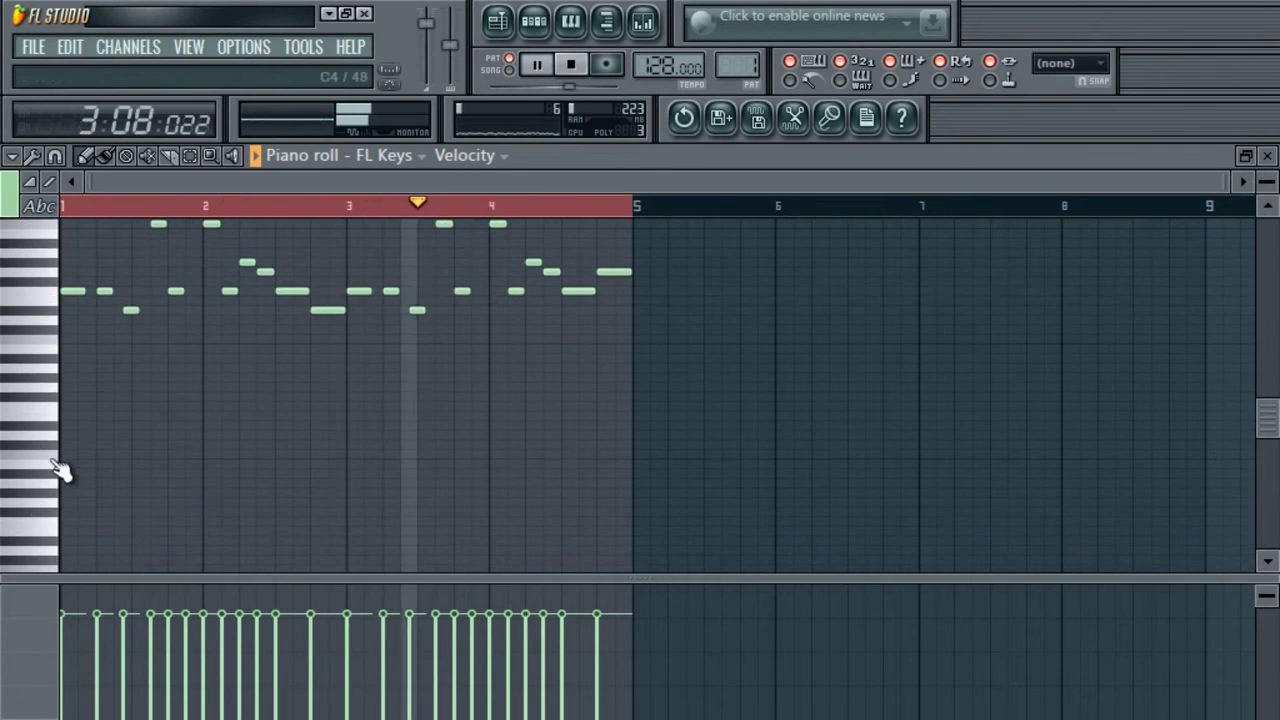
{"action": "left_click", "coordinate": [70, 406]}
{"action": "left_click_drag", "start_coordinate": [94, 406], "coordinate": [201, 419]}
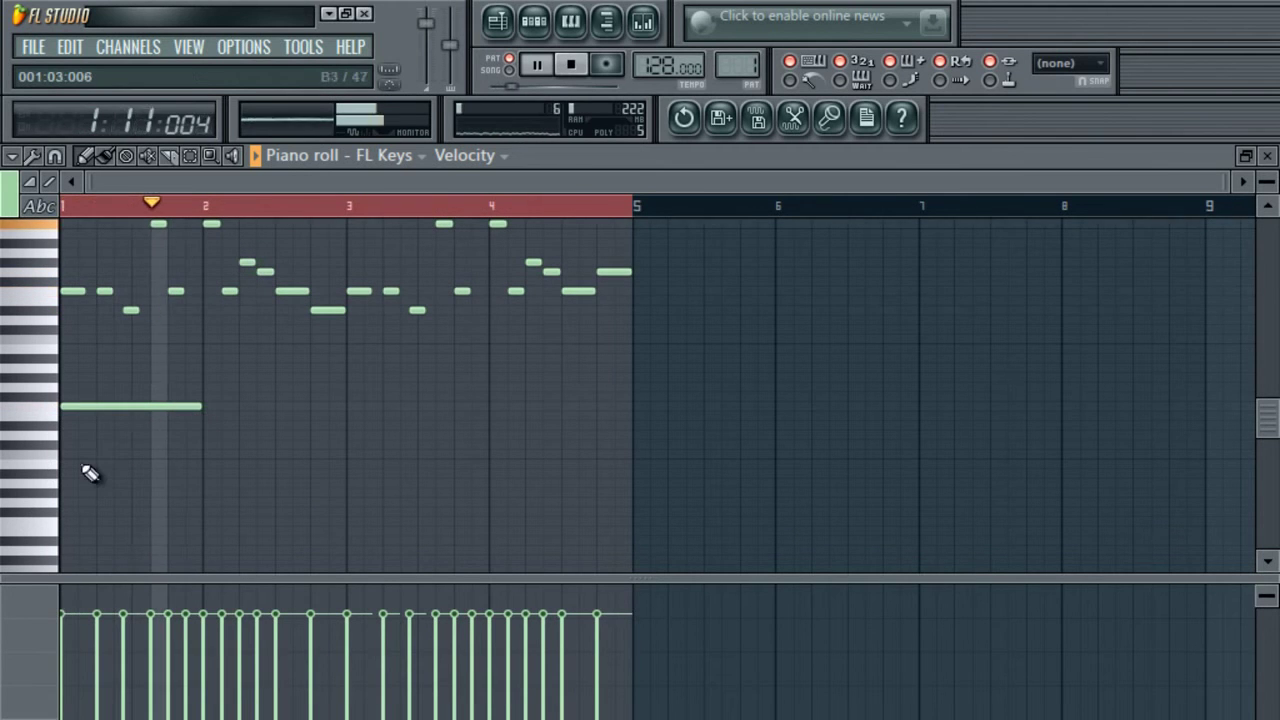
{"action": "left_click", "coordinate": [66, 454]}
{"action": "left_click", "coordinate": [568, 66]}
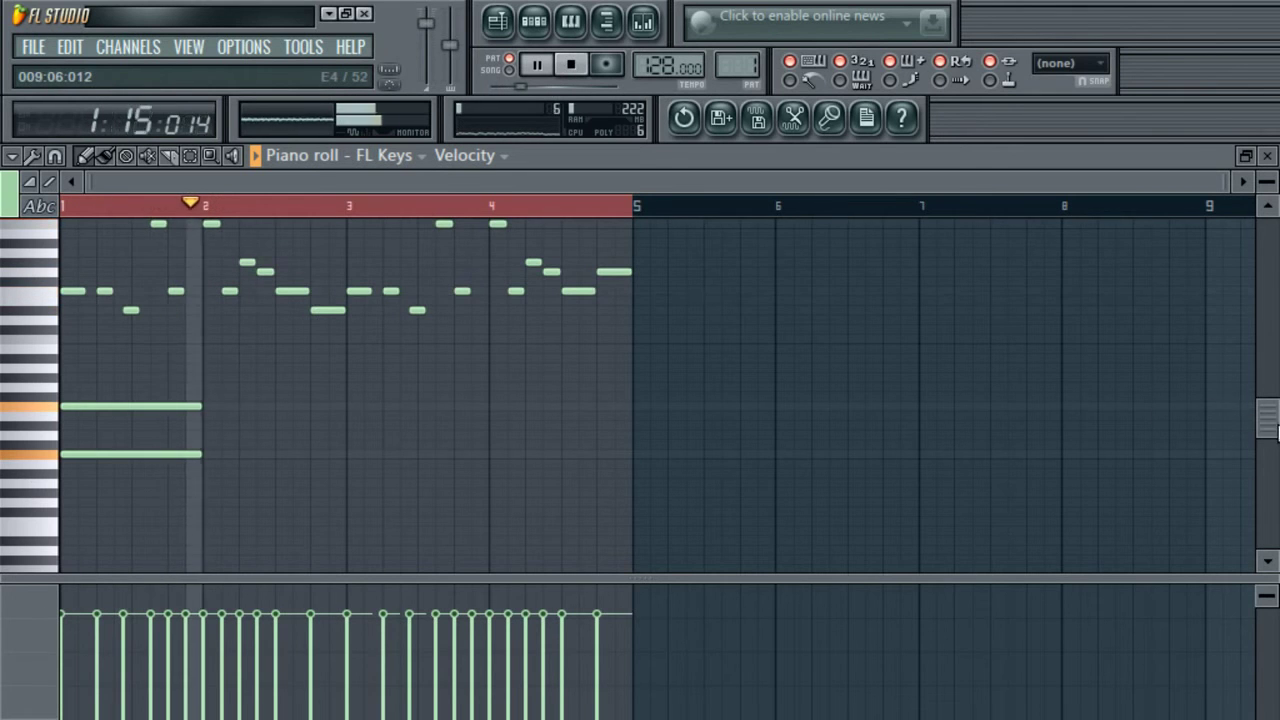
- Try a second one-bar chord in bar 2 by placing G4 and D4, and lower them to D#4 and B3
{"action": "scroll", "coordinate": [1268, 430], "scroll_direction": "up", "scroll_amount": 2}
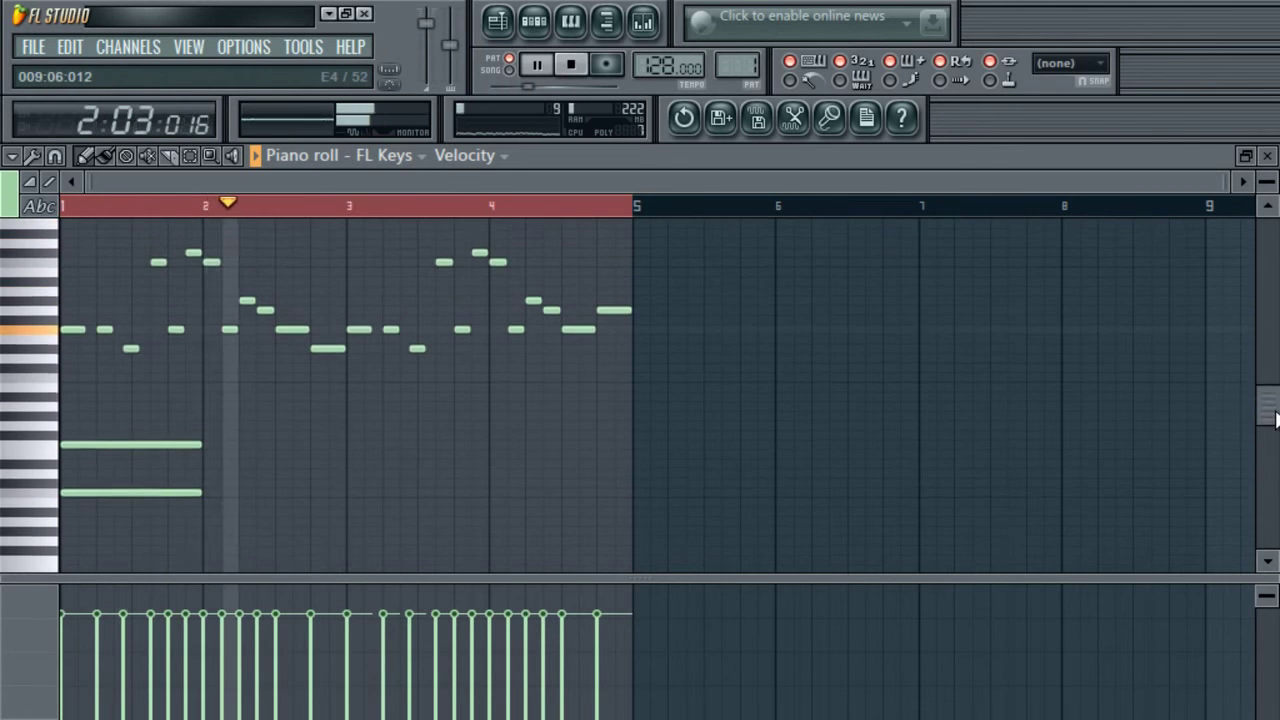
{"action": "left_click", "coordinate": [204, 428]}
{"action": "left_click", "coordinate": [201, 476]}
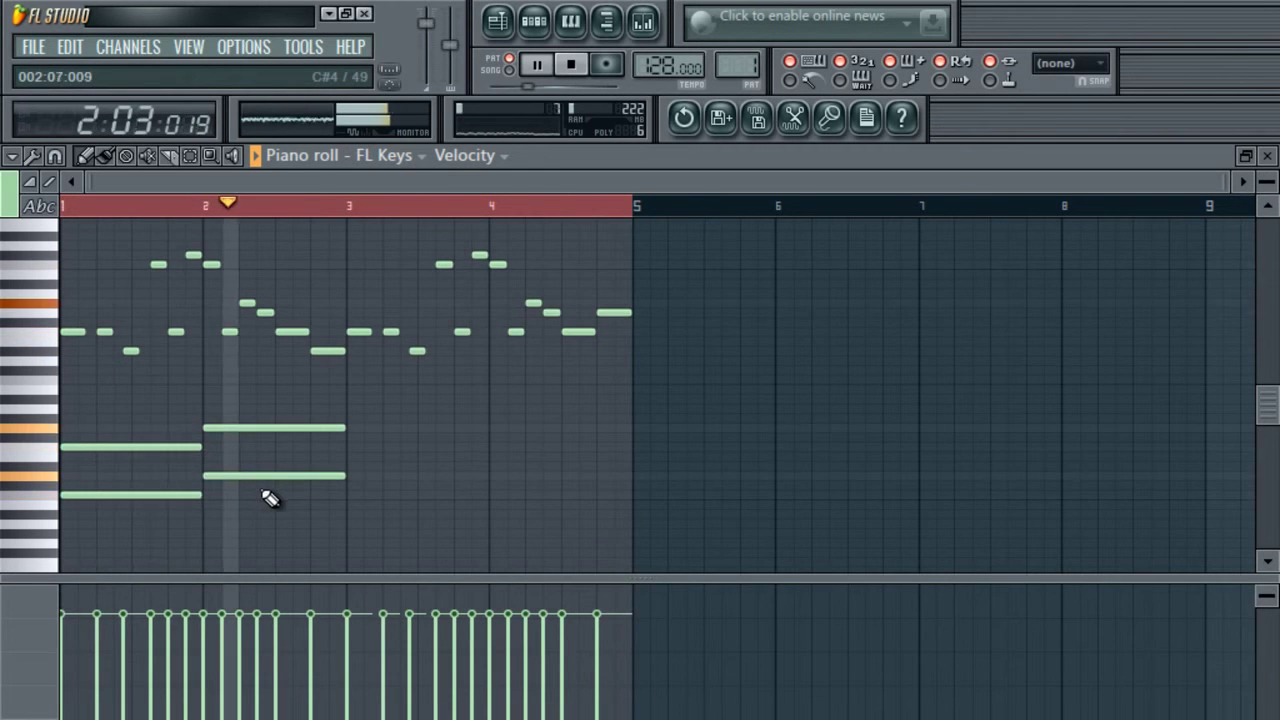
{"action": "left_click_drag", "start_coordinate": [240, 474], "coordinate": [240, 503]}
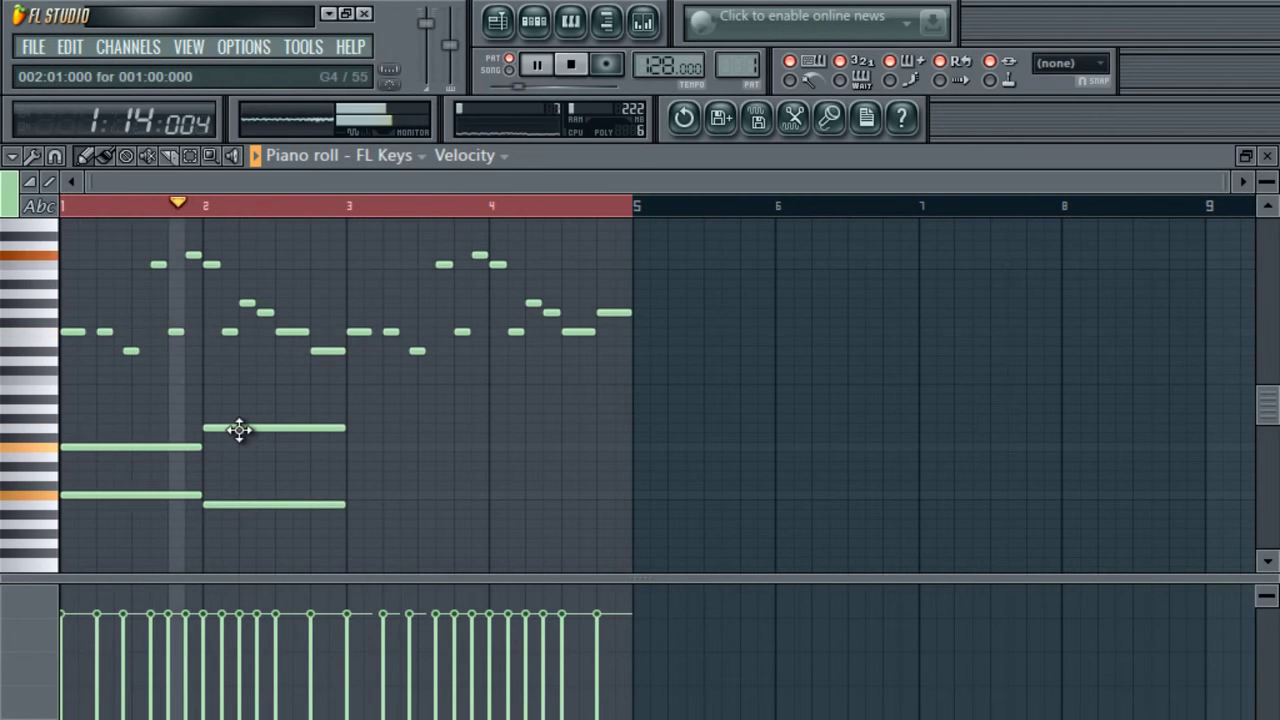
{"action": "left_click_drag", "start_coordinate": [239, 430], "coordinate": [231, 475]}
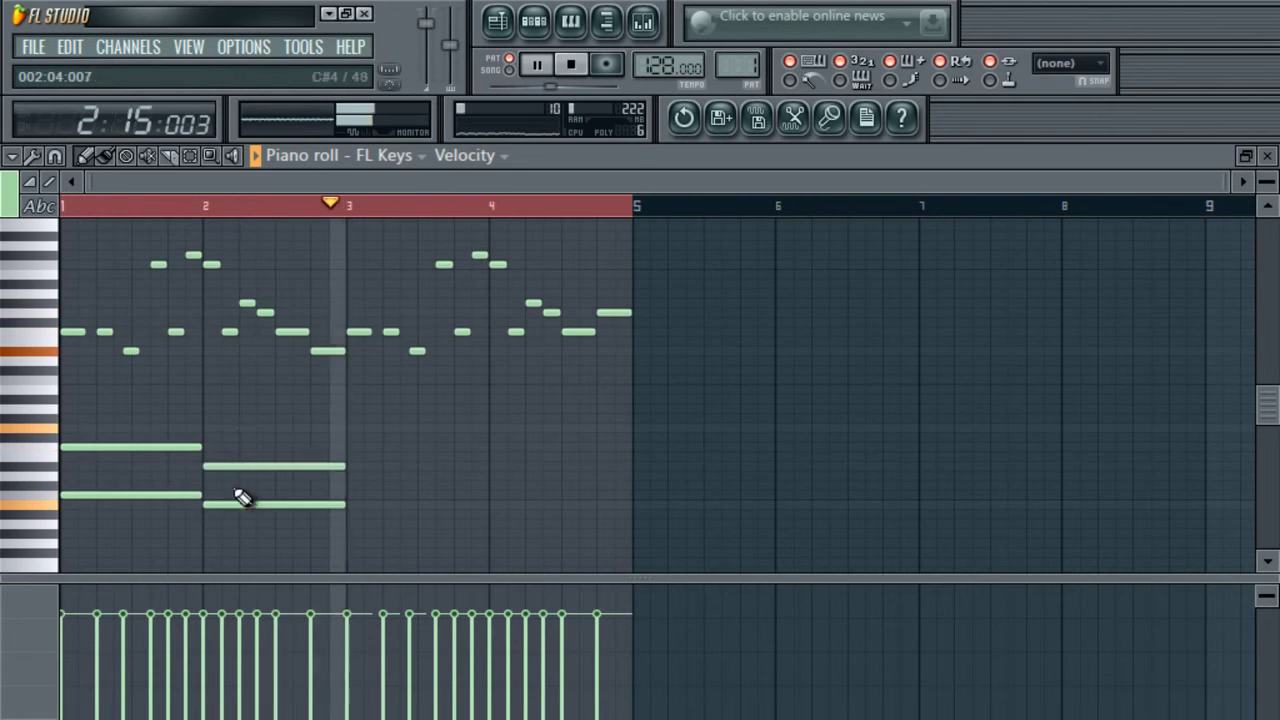
- Delete the four one-bar chord notes below the melody in bars 1 and 2
{"action": "right_click", "coordinate": [238, 502]}
{"action": "right_click", "coordinate": [215, 466]}
{"action": "right_click", "coordinate": [192, 447]}
{"action": "right_click", "coordinate": [170, 494]}
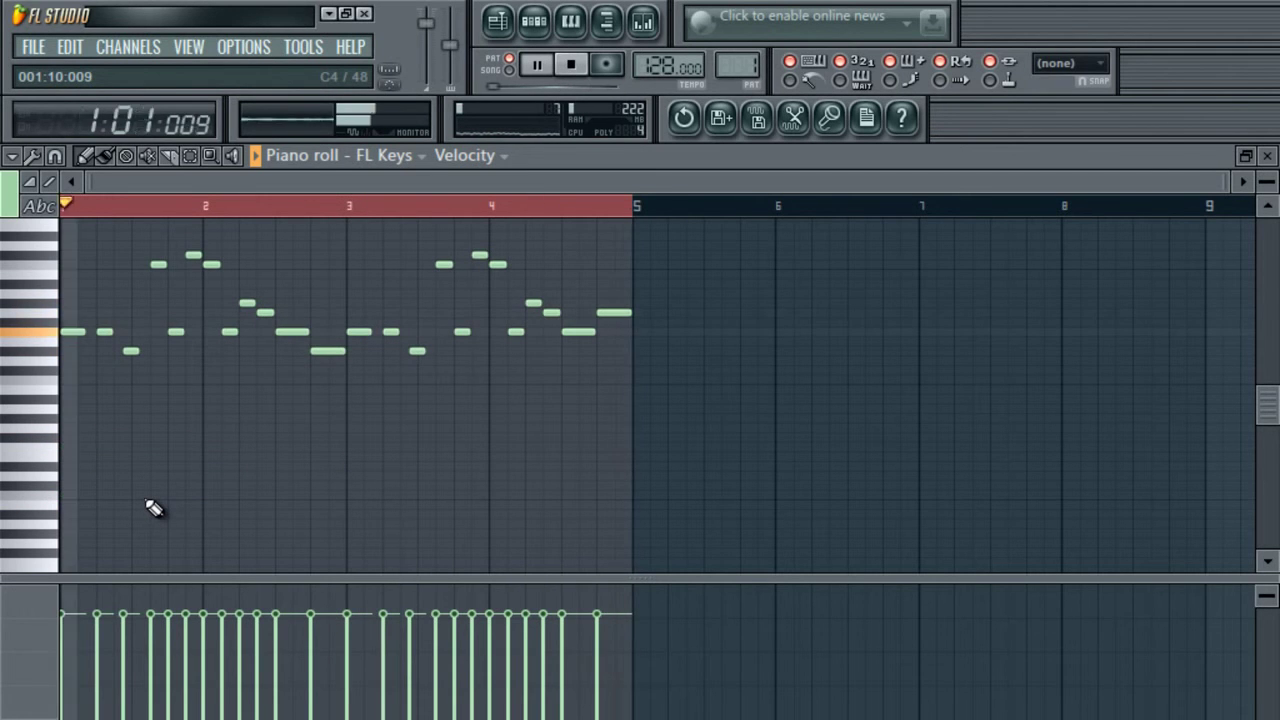
- Place one-bar notes F4, C#4, D#4 and C4 in bars 1 to 4 below the melody
{"action": "left_click", "coordinate": [62, 447]}
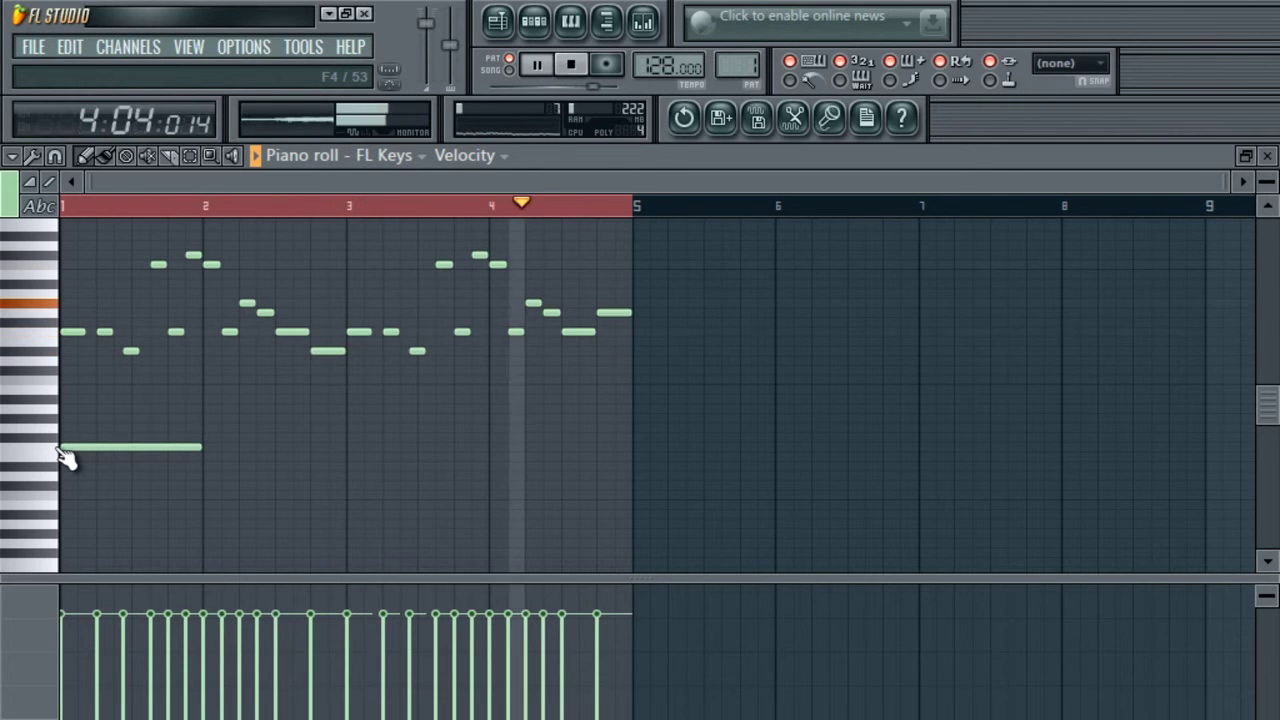
{"action": "left_click", "coordinate": [210, 484]}
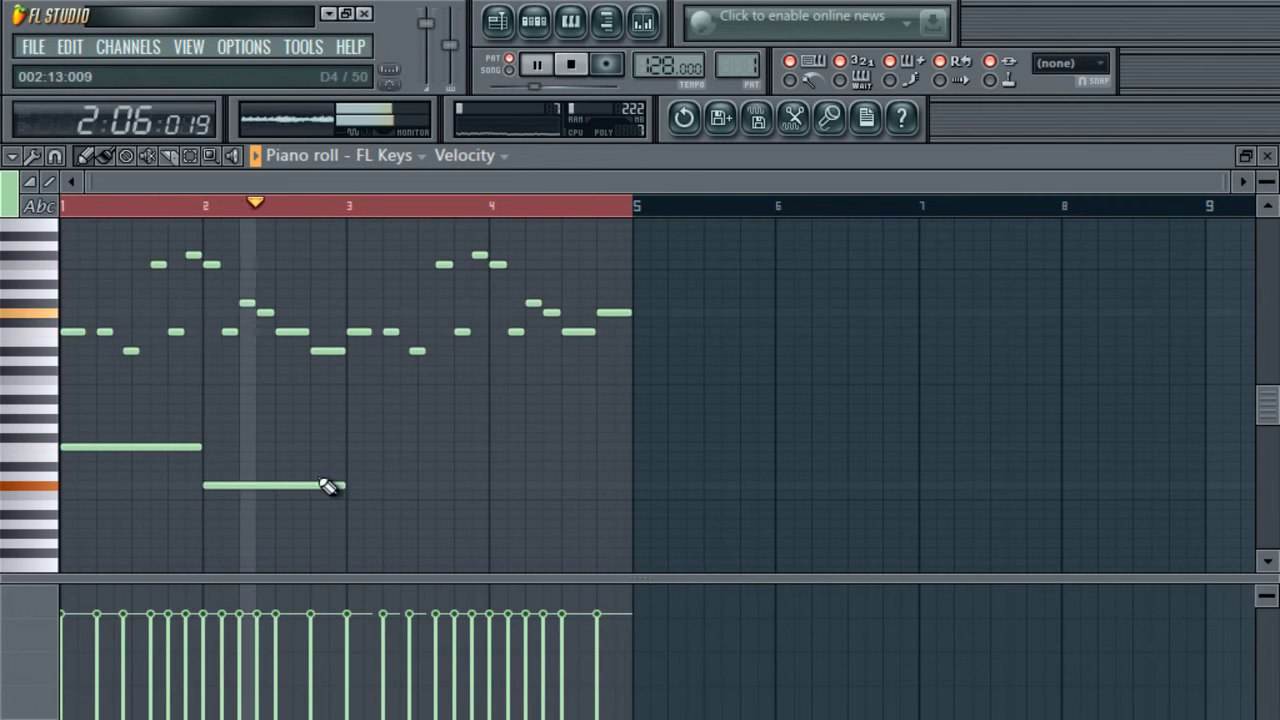
{"action": "mouse_move", "coordinate": [349, 466]}
{"action": "left_mouse_down"}
{"action": "mouse_move", "coordinate": [374, 466]}
{"action": "mouse_move", "coordinate": [347, 463]}
{"action": "left_mouse_up"}
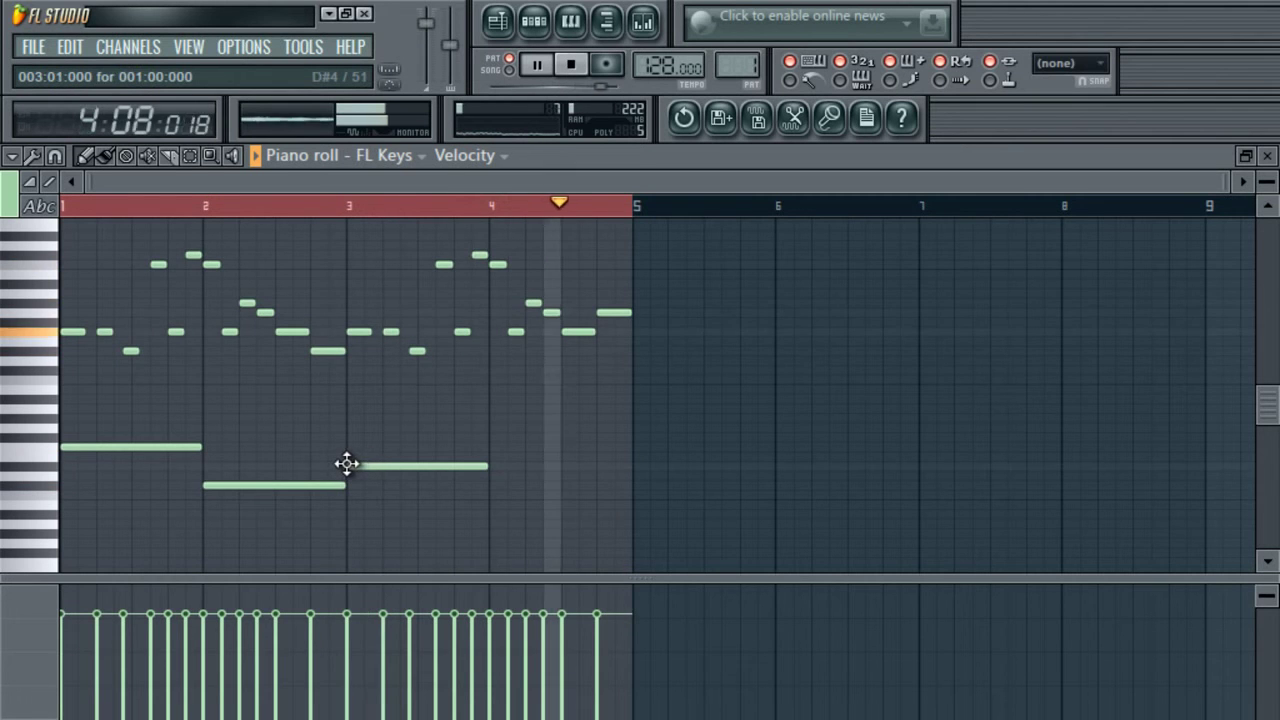
{"action": "left_click", "coordinate": [500, 494]}
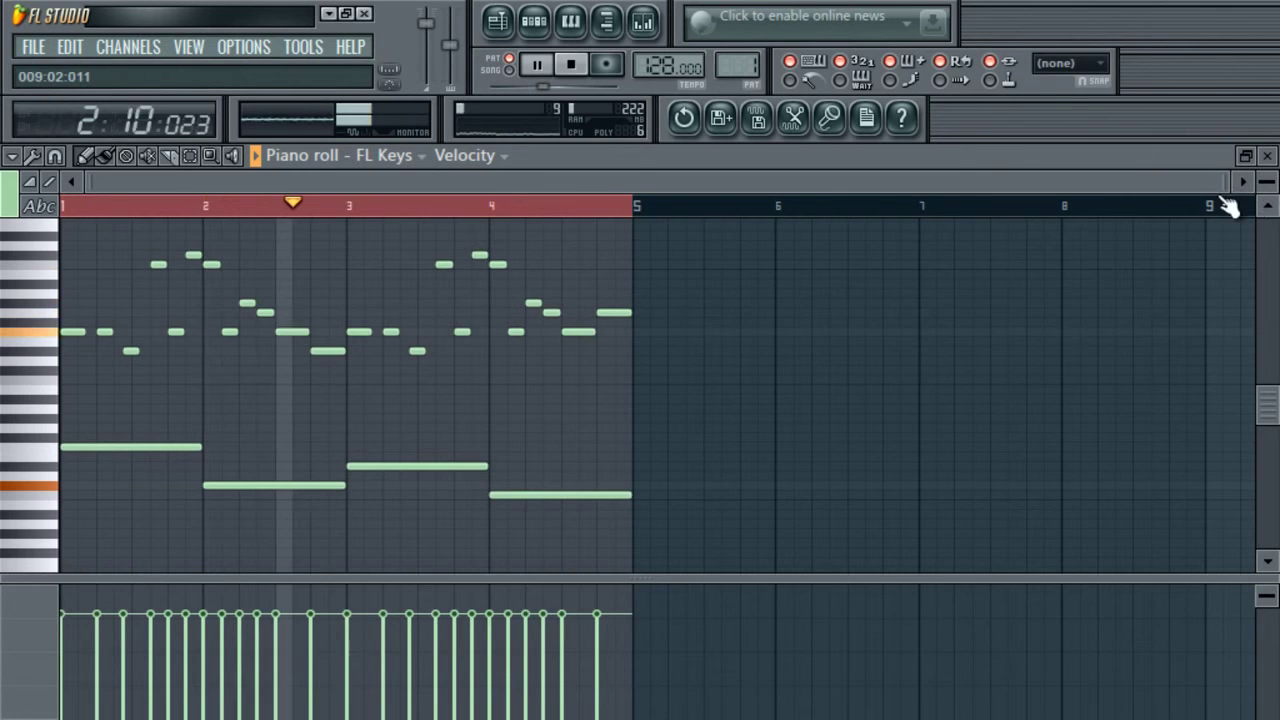
- Try a second one-bar note under the F4 in bar 1, placing it at G3 and lowering it to F#3
{"action": "left_click_drag", "start_coordinate": [1230, 193], "coordinate": [928, 190]}
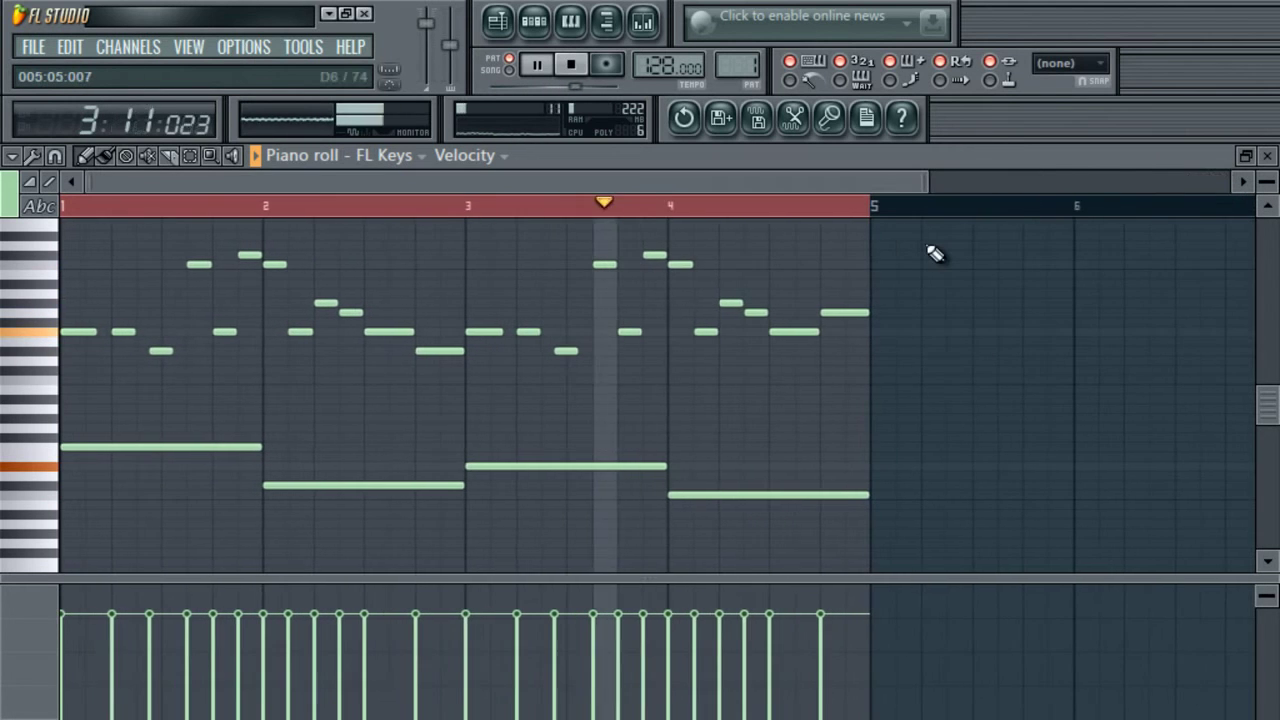
{"action": "scroll", "coordinate": [1266, 415], "scroll_direction": "down", "scroll_amount": 2}
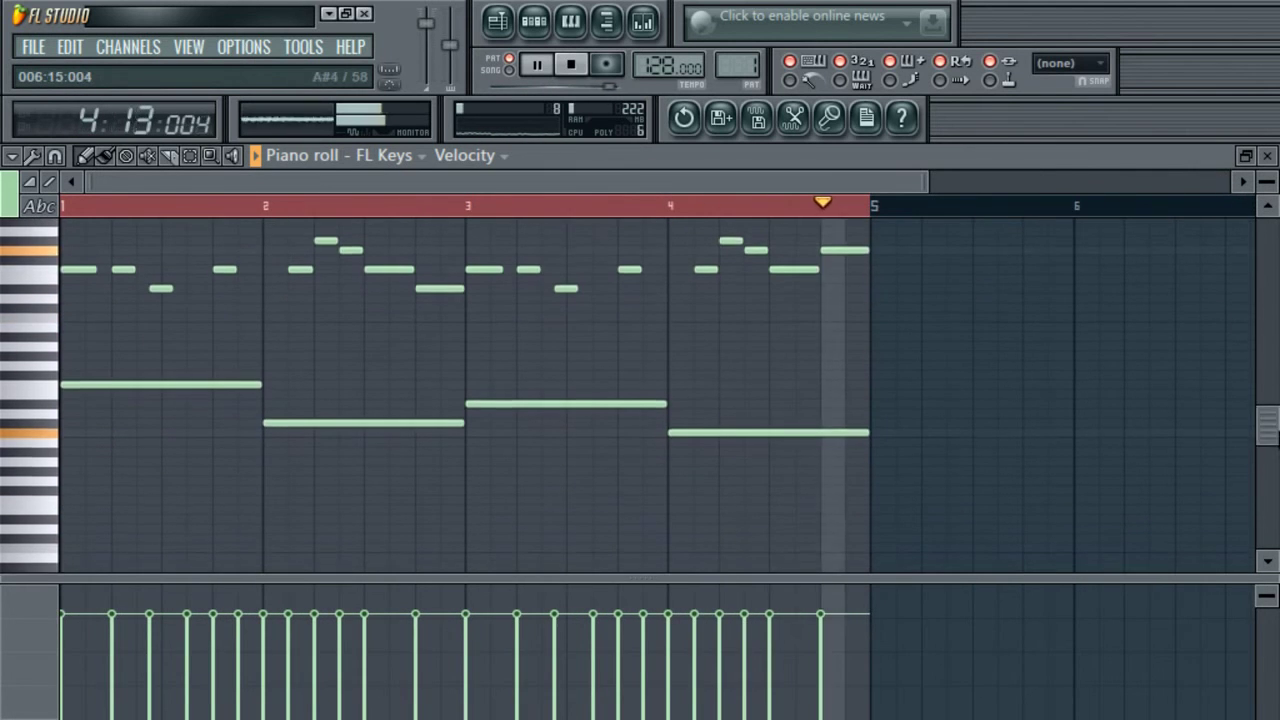
{"action": "left_click", "coordinate": [66, 480]}
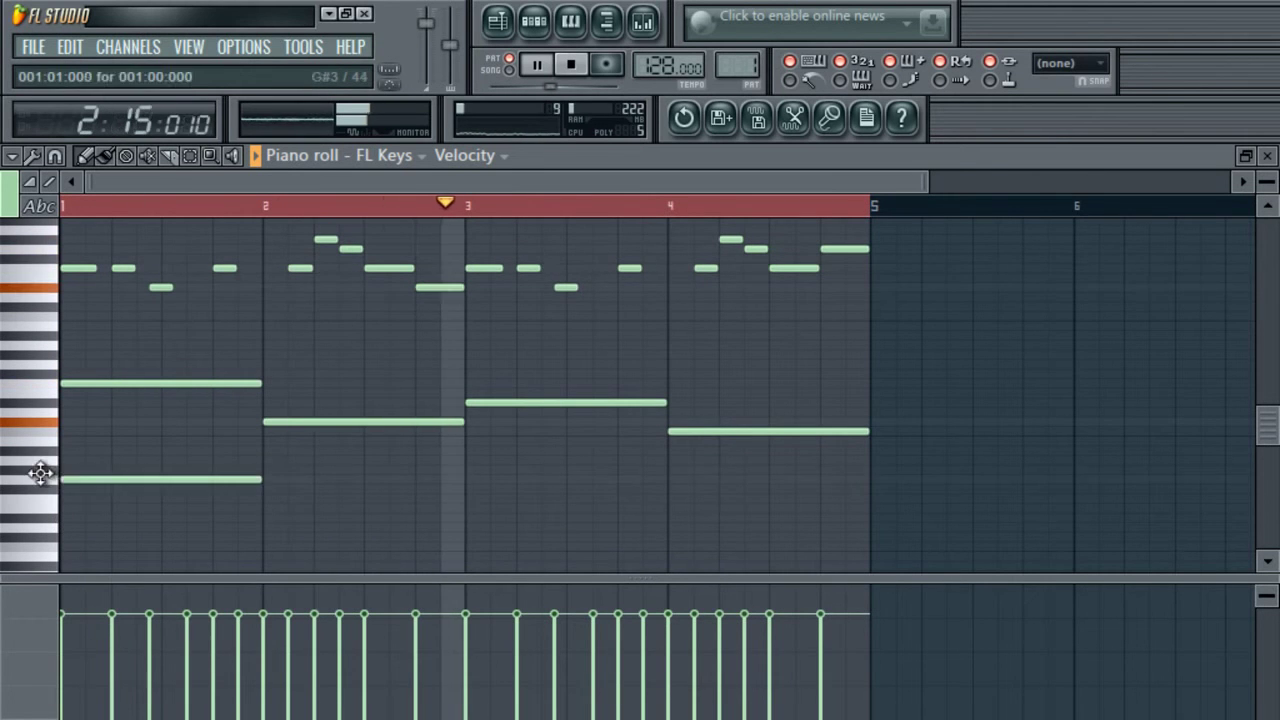
{"action": "left_click_drag", "start_coordinate": [97, 466], "coordinate": [94, 486]}
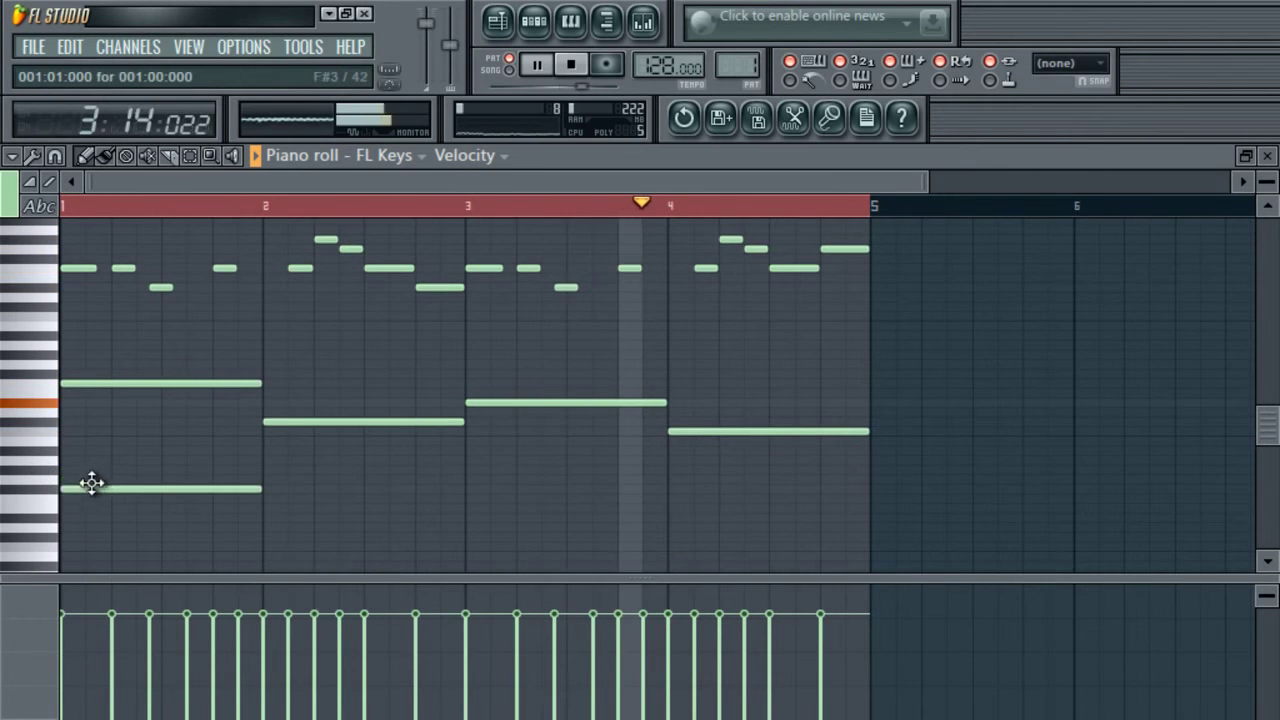
{"action": "double_click", "coordinate": [95, 487]}
{"action": "left_click", "coordinate": [314, 655]}
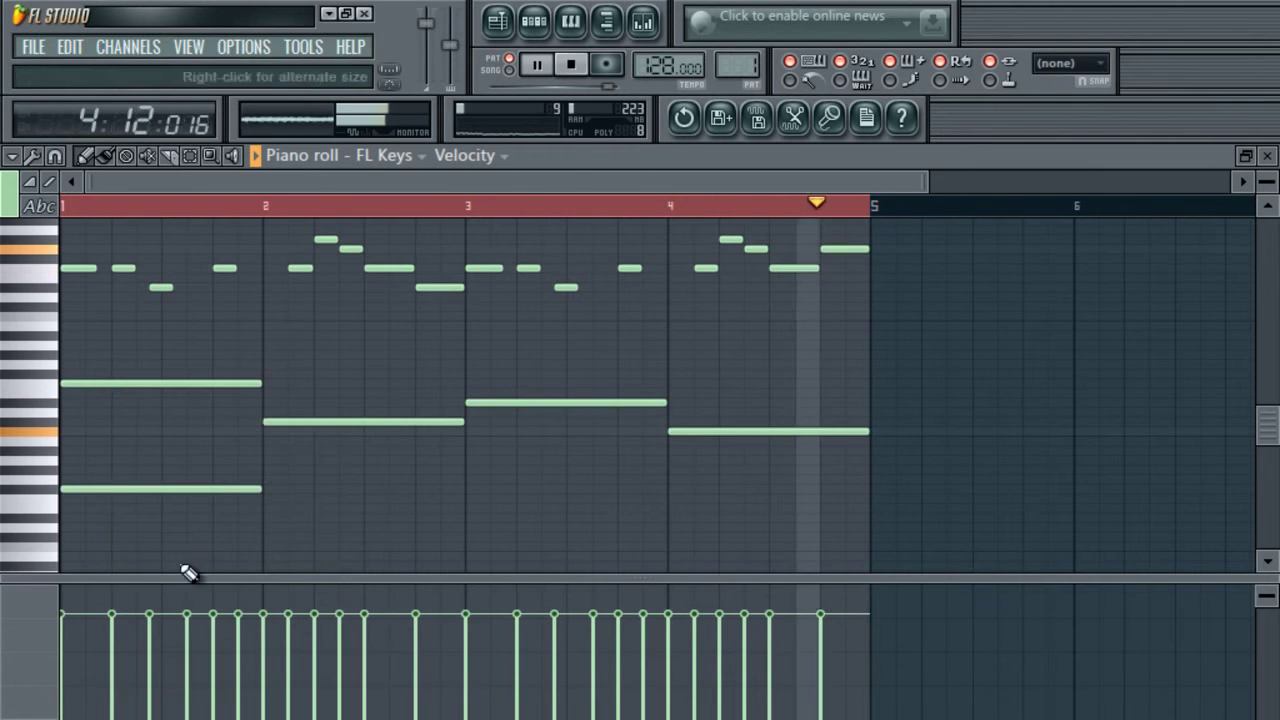
- Audition bar 1's lower note against the melody, moving it up to G#3 and to B3
{"action": "left_click_drag", "start_coordinate": [115, 487], "coordinate": [117, 479]}
{"action": "key", "text": "space"}
{"action": "key", "text": "space"}
{"action": "key", "text": "space"}
{"action": "right_click", "coordinate": [130, 461]}
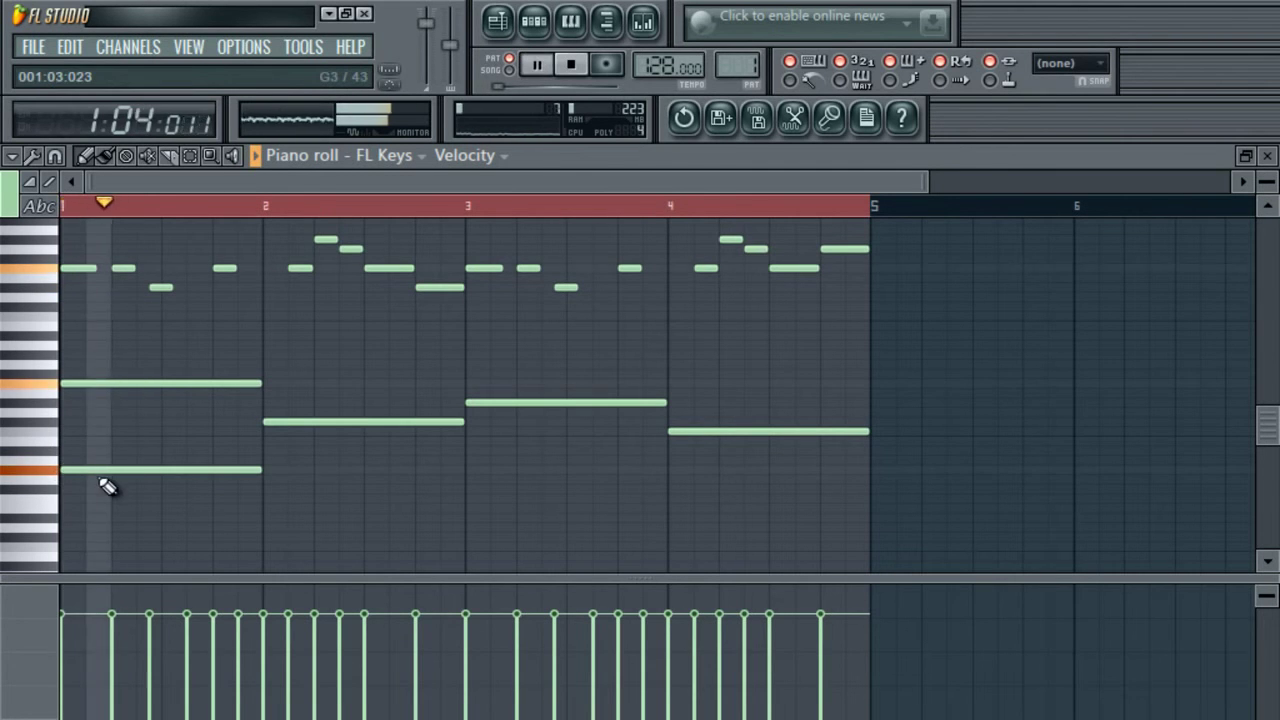
{"action": "key", "text": "space"}
{"action": "key", "text": "space"}
{"action": "key", "text": "space"}
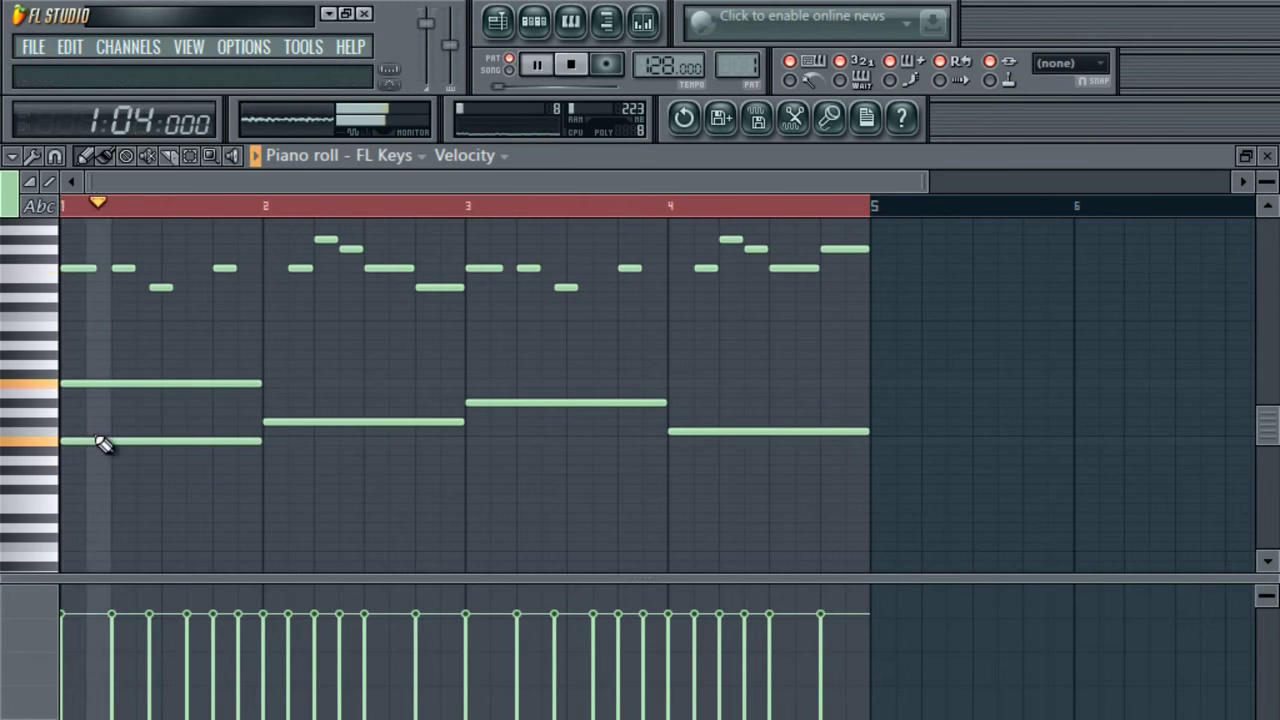
- Try A3 as bar 1's lower note during playback, and delete that note
{"action": "key", "text": "ctrl+a"}
{"action": "scroll", "coordinate": [814, 283], "scroll_direction": "down", "scroll_amount": 2}
{"action": "key", "text": "space"}
{"action": "key", "text": "space"}
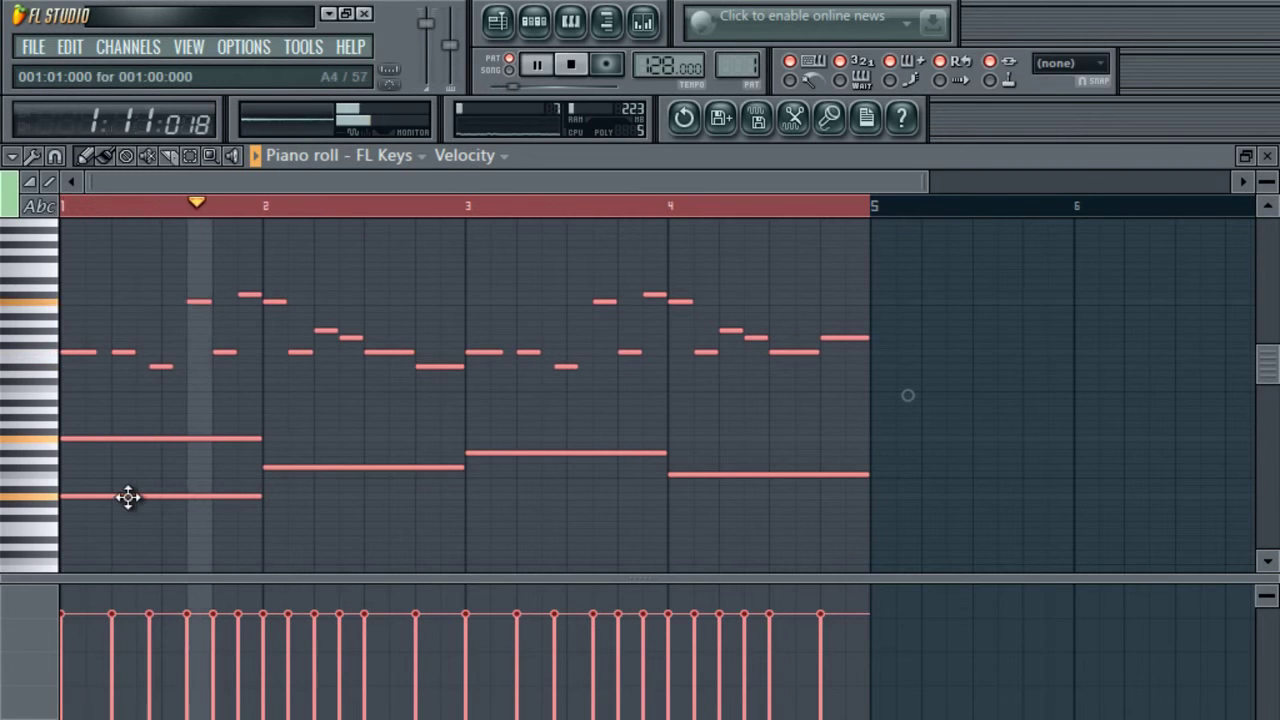
{"action": "key", "text": "space"}
{"action": "key", "text": "space"}
{"action": "right_click", "coordinate": [205, 492]}
{"action": "key", "text": "space"}
- Add a lower one-bar note in each of bars 1 to 4 at C4, G#3, A#3 and G3, and play the pattern
{"action": "left_click", "coordinate": [64, 474]}
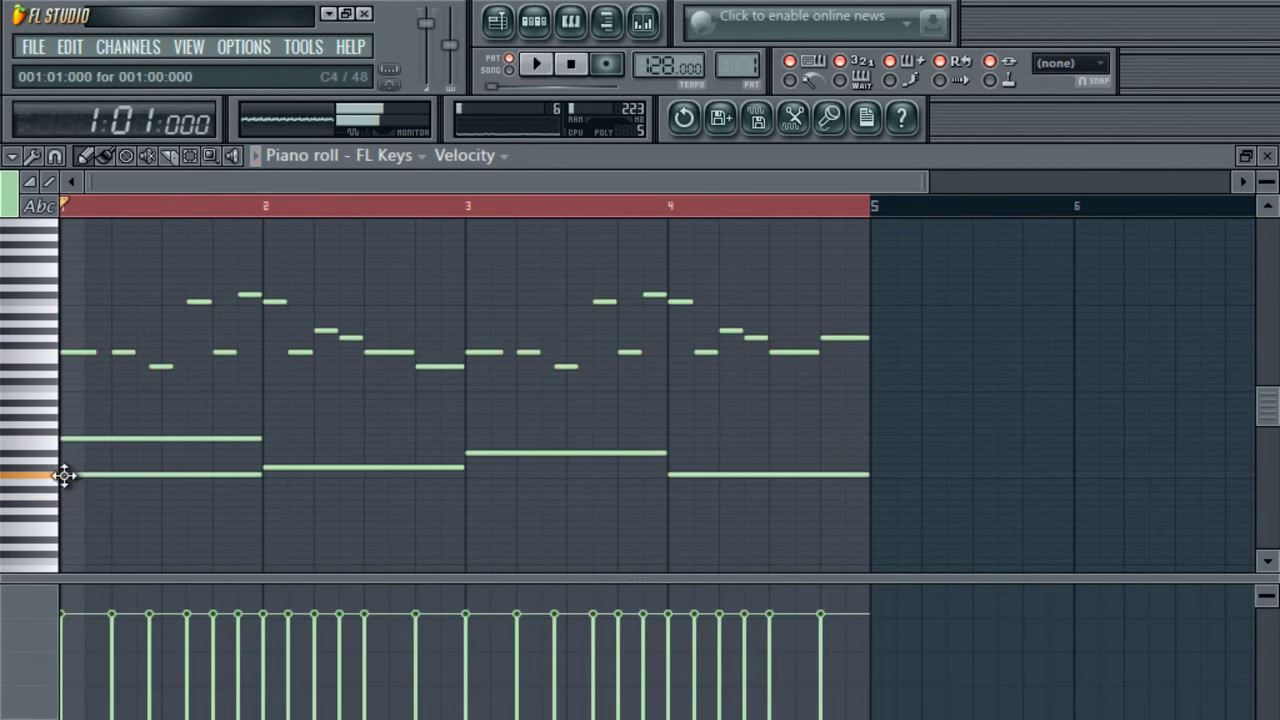
{"action": "left_click", "coordinate": [263, 504]}
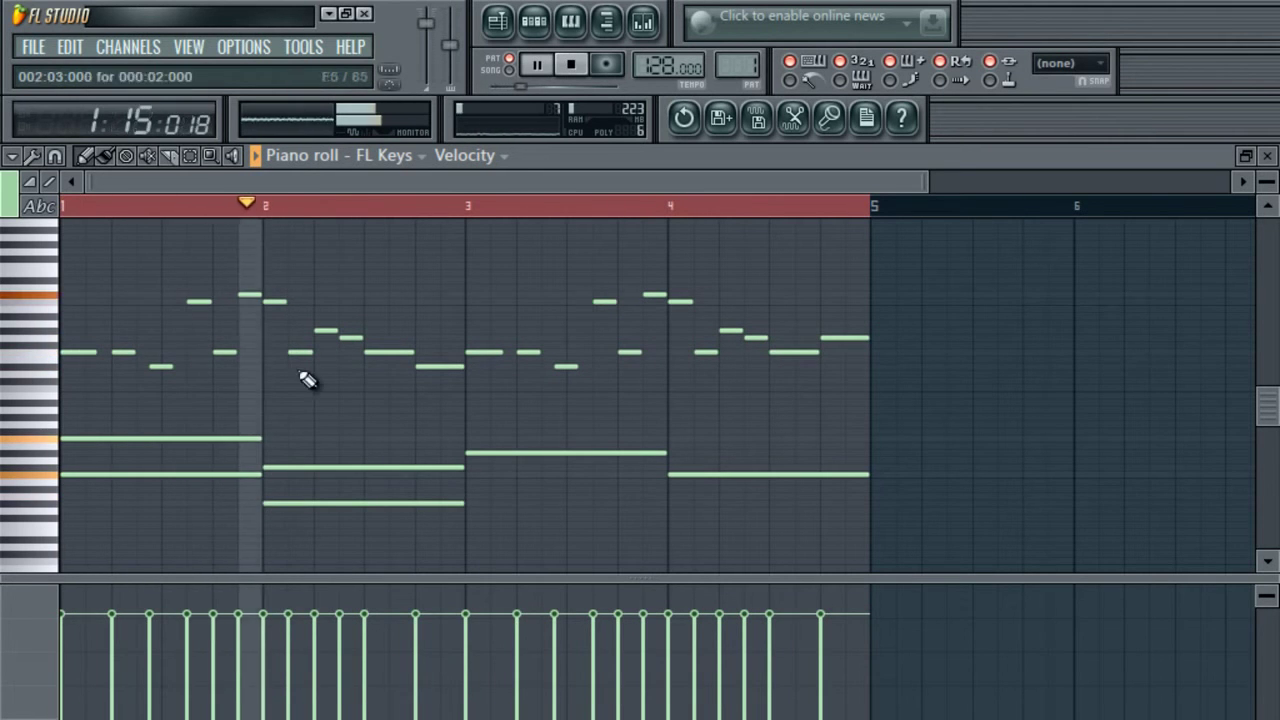
{"action": "key", "text": "space"}
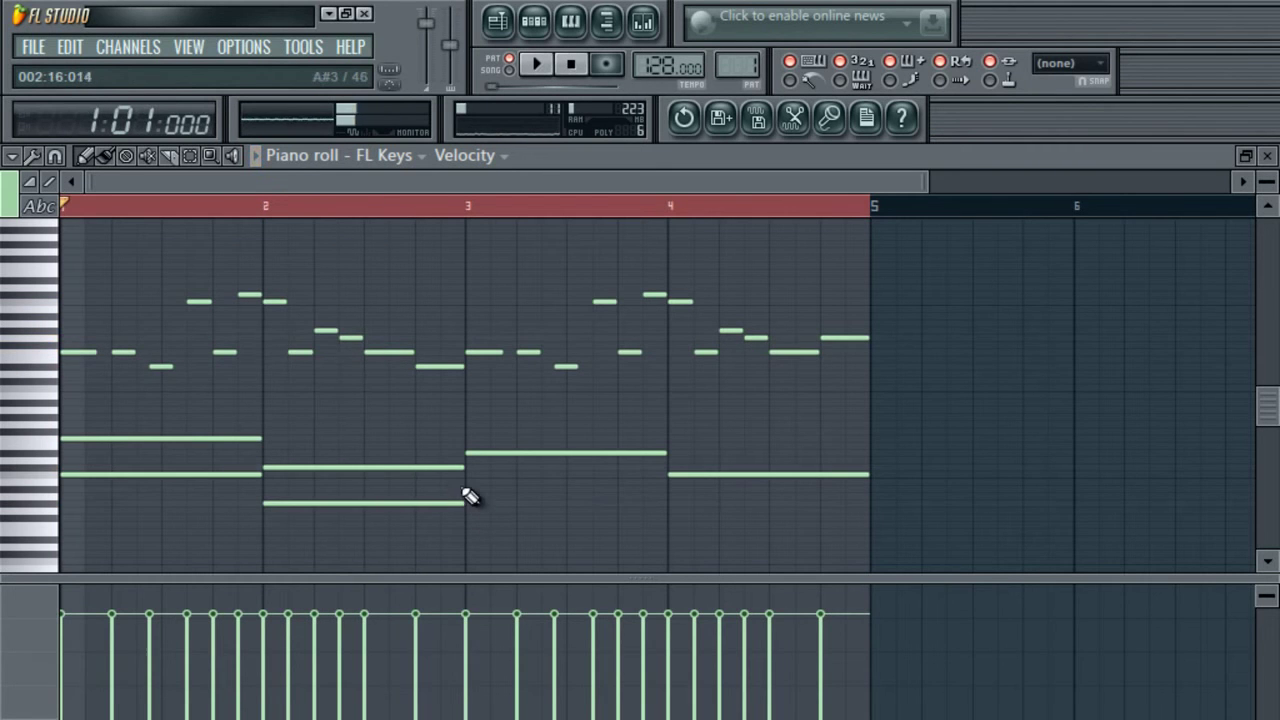
{"action": "left_click", "coordinate": [461, 487]}
{"action": "left_click", "coordinate": [656, 511]}
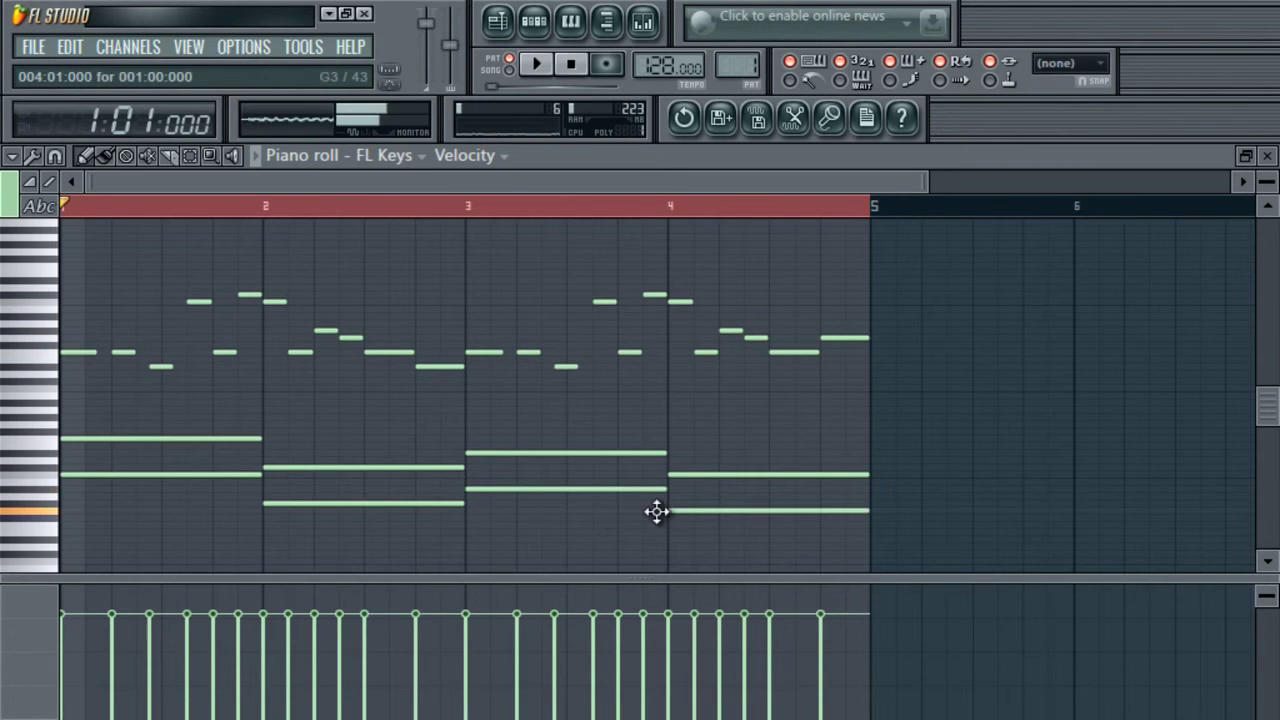
{"action": "key", "text": "space"}
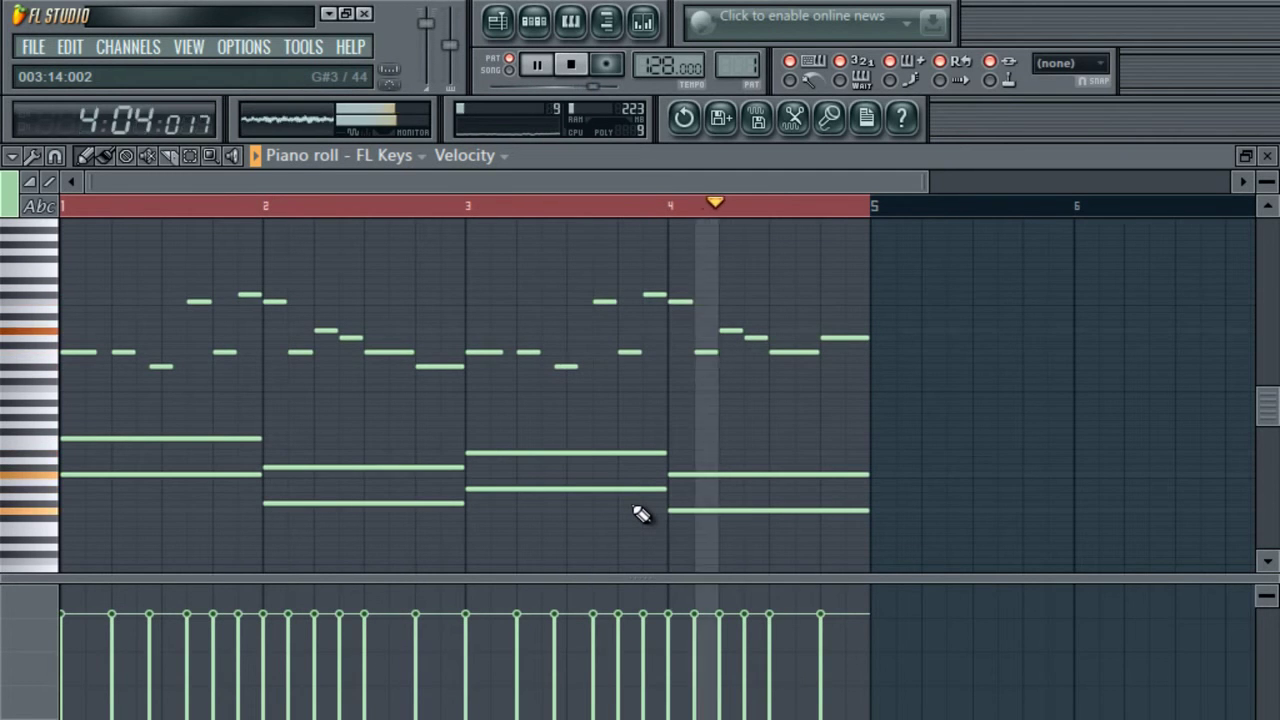
- Copy the upper line of long notes F4, C#4, D#4 and C4 in pattern 1, and switch to the empty pattern 3
{"action": "left_click_drag", "start_coordinate": [940, 395], "coordinate": [12, 487]}
{"action": "key", "text": "space"}
{"action": "left_click", "coordinate": [533, 21]}
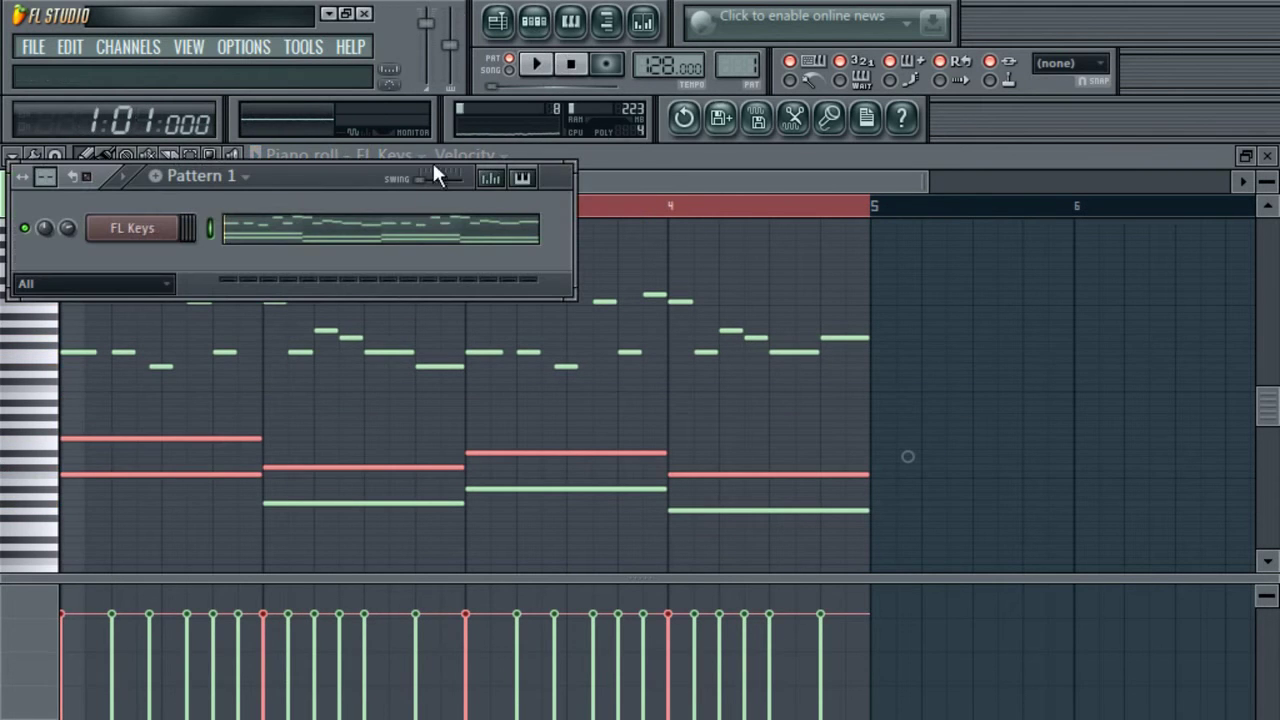
{"action": "left_click_drag", "start_coordinate": [749, 66], "coordinate": [743, 50]}
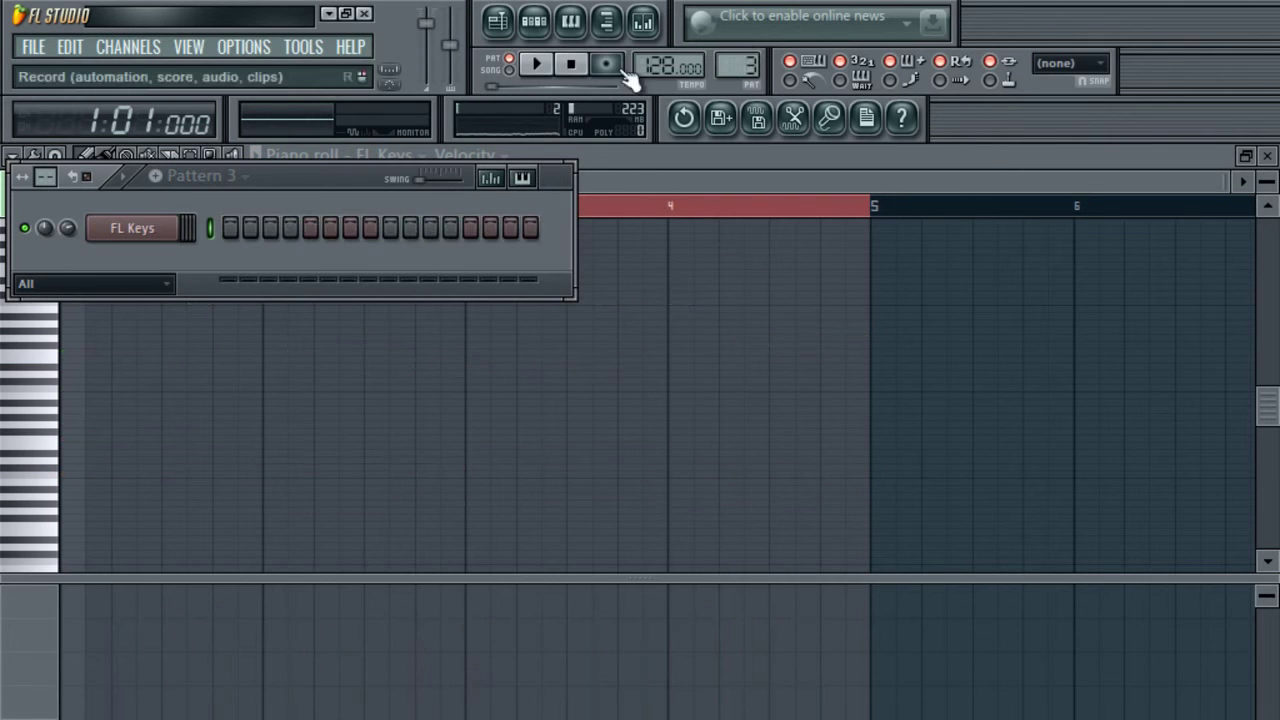
- Add a 3xOsc channel and set its root note to C6
{"action": "left_click", "coordinate": [128, 47]}
{"action": "left_click", "coordinate": [421, 277]}
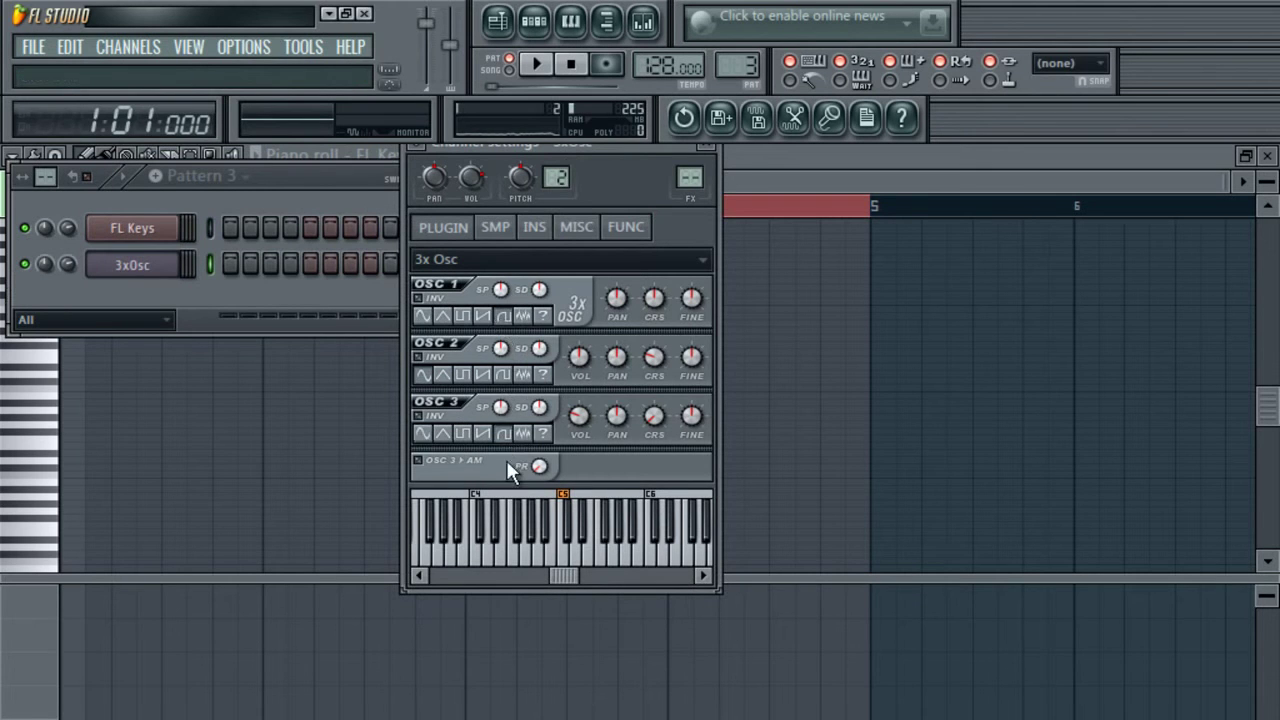
{"action": "left_click", "coordinate": [652, 505]}
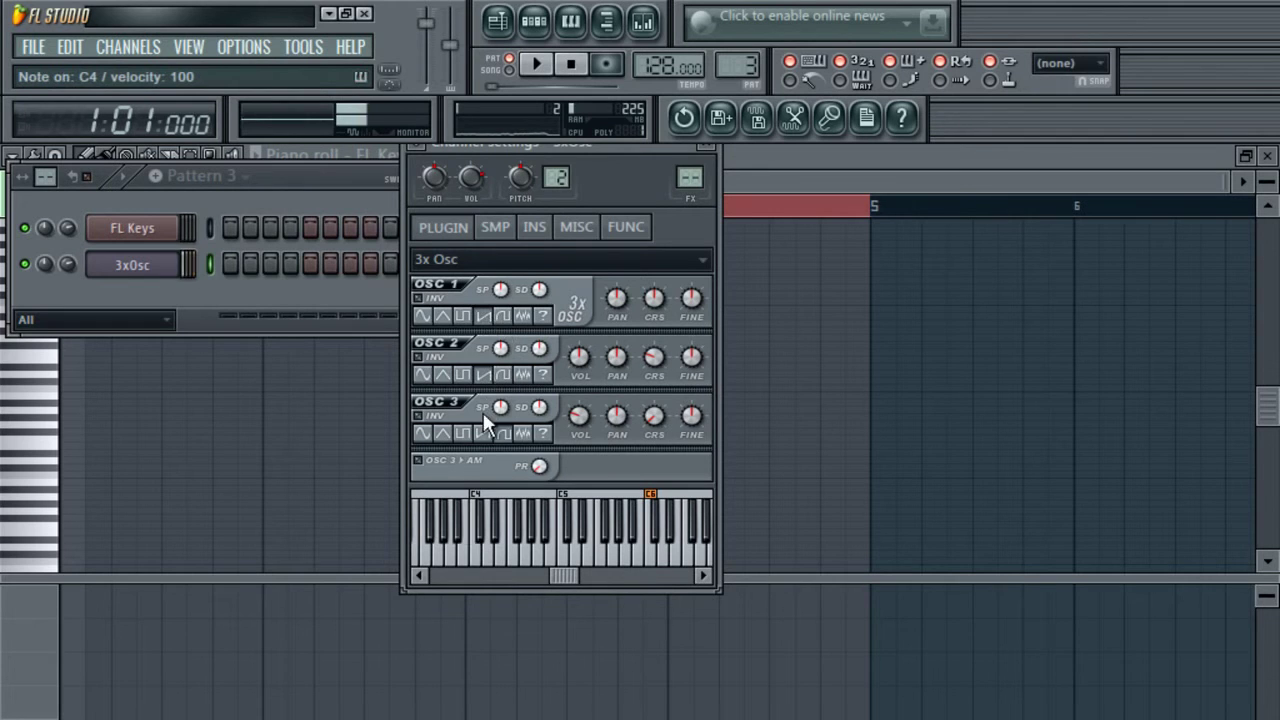
- Lower oscillator 1's coarse pitch in 3xOsc while auditioning low notes such as C4, D4 and E4
{"action": "key", "text": "z"}
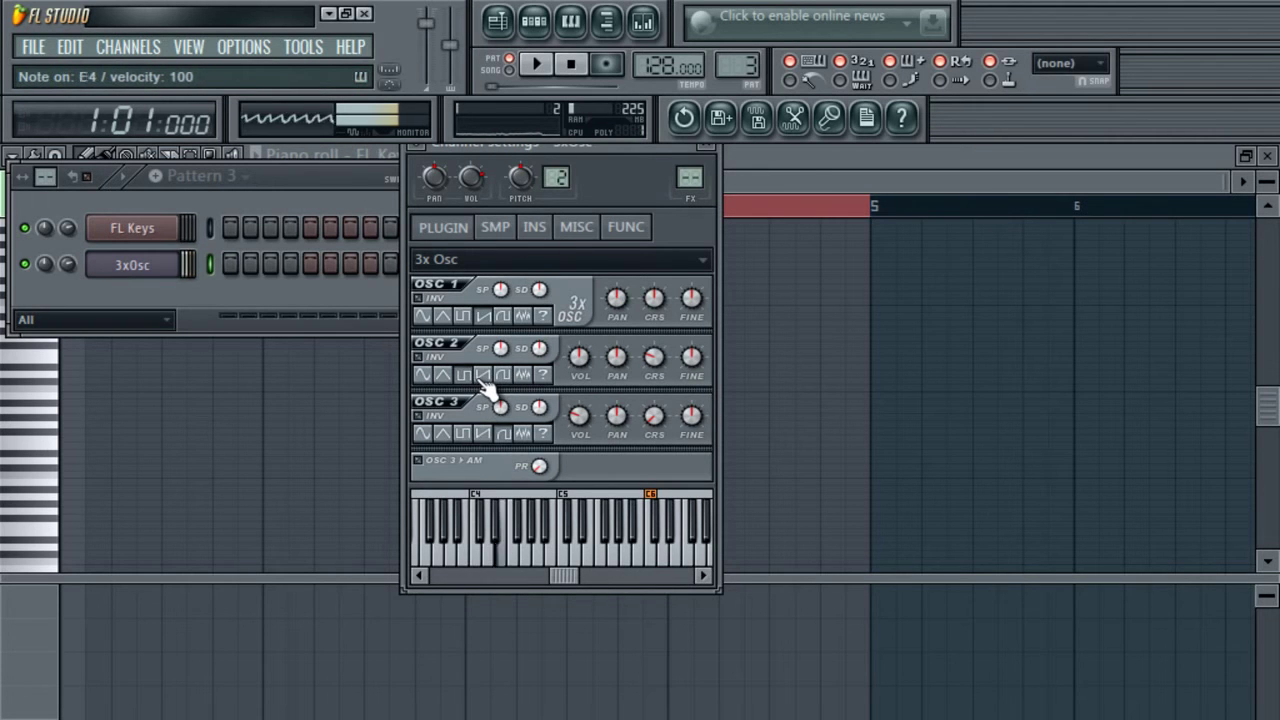
{"action": "key", "text": "x"}
{"action": "key", "text": "c"}
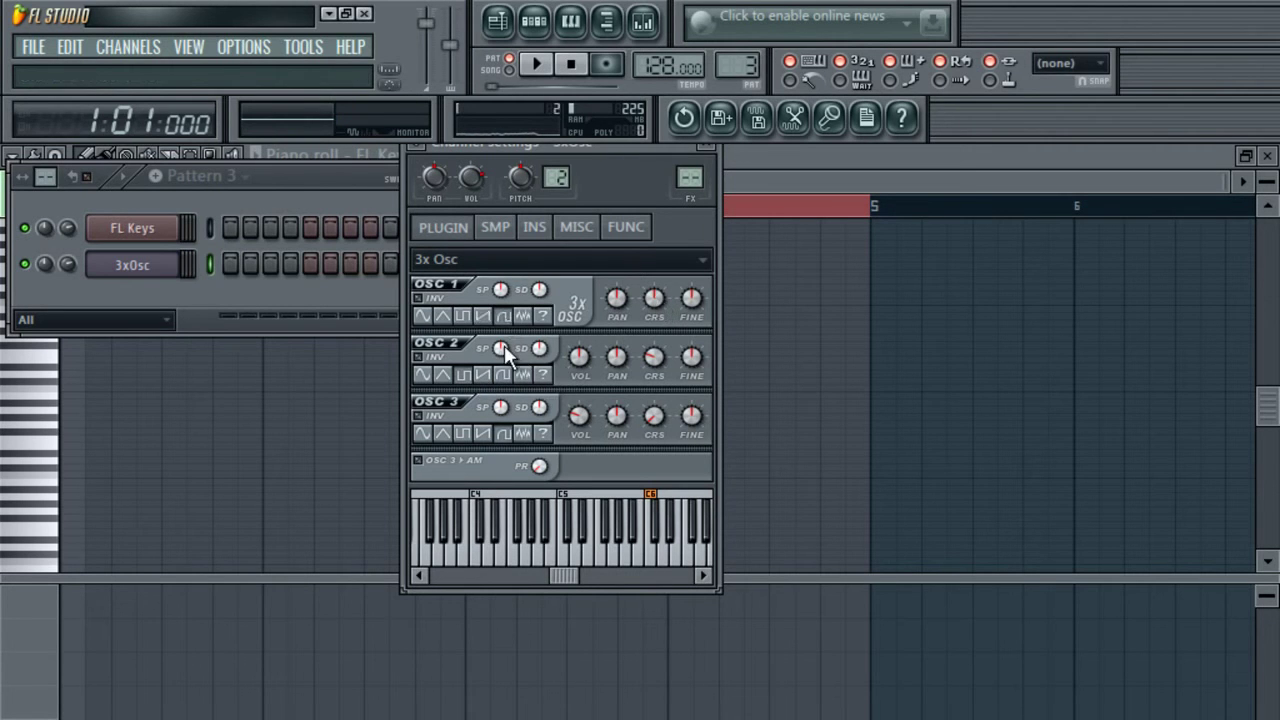
{"action": "key", "text": "z"}
{"action": "left_click_drag", "start_coordinate": [655, 296], "coordinate": [669, 355]}
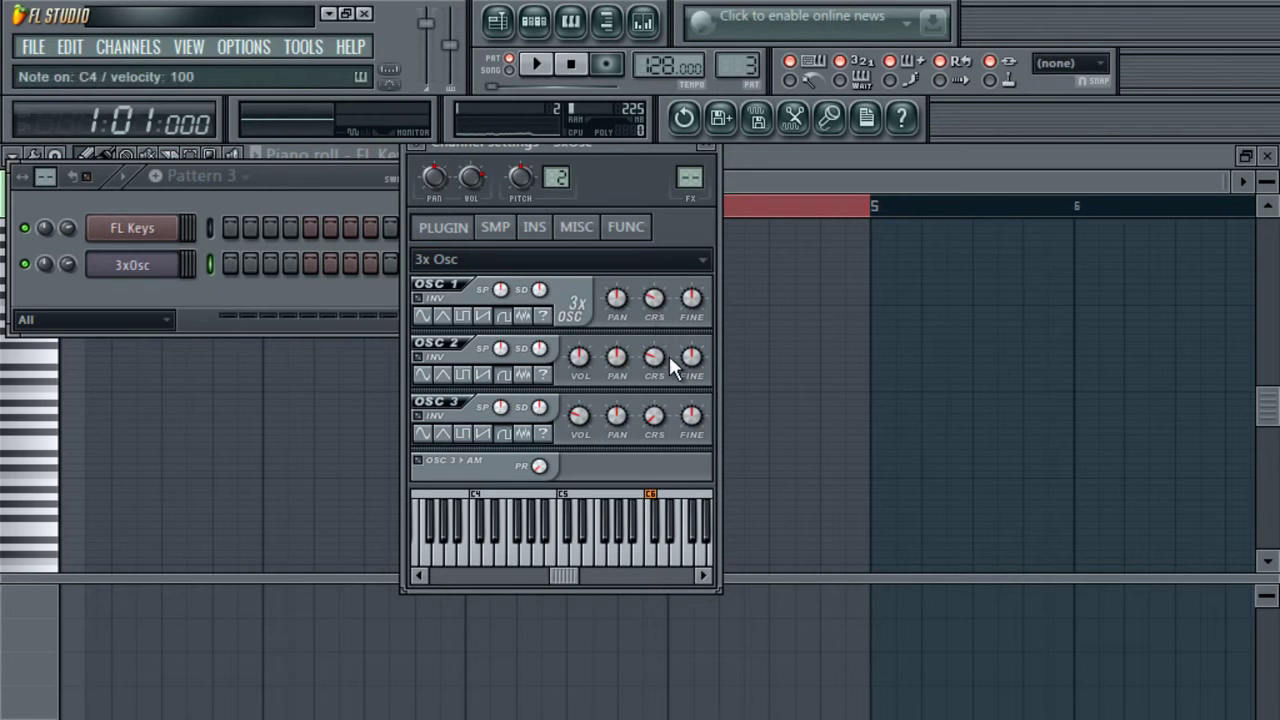
{"action": "key", "text": "z"}
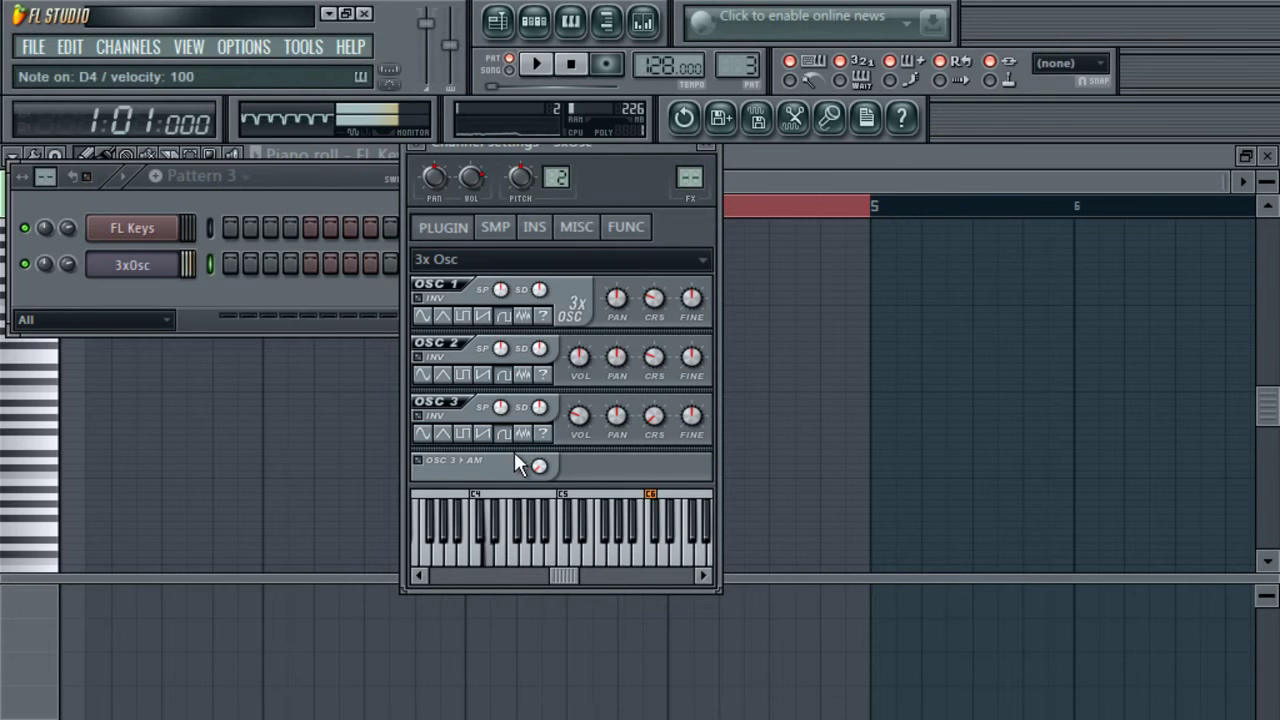
- Paste the copied one-bar notes F4, C#4, D#4 and C4 into the 3xOsc piano roll of pattern 3 and play them
{"action": "right_click", "coordinate": [180, 262]}
{"action": "left_click", "coordinate": [228, 265]}
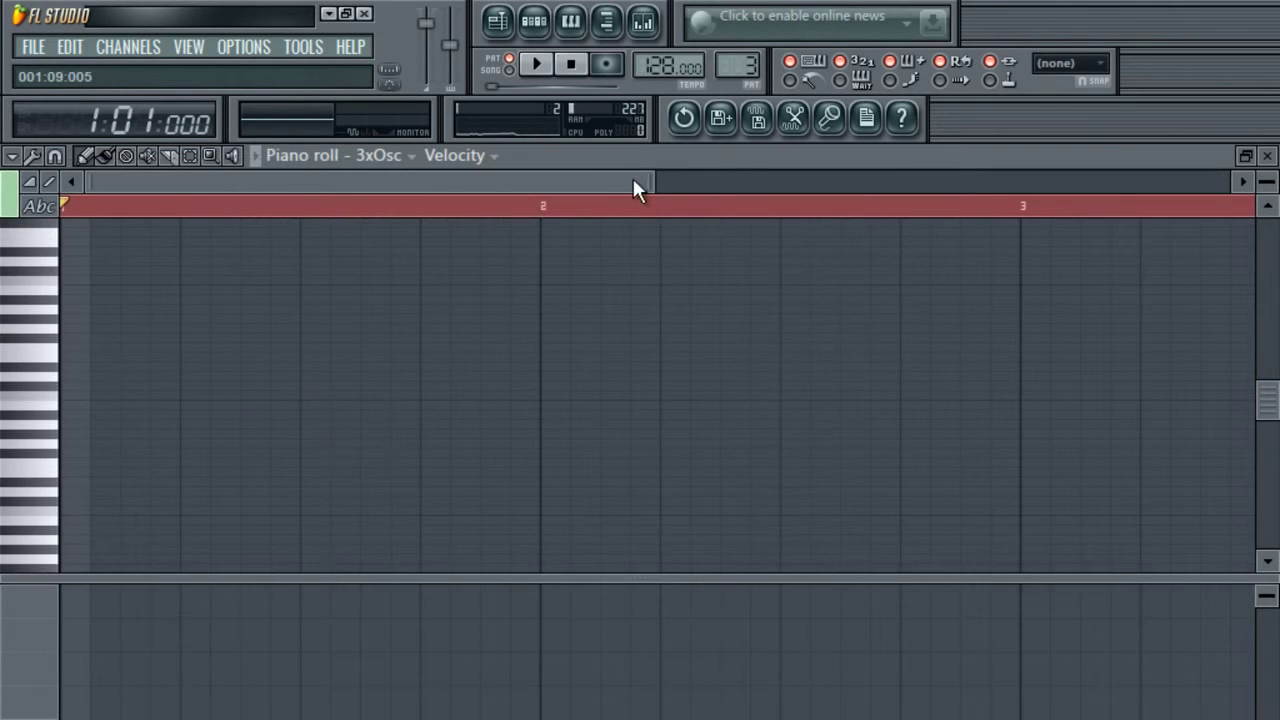
{"action": "left_click_drag", "start_coordinate": [621, 182], "coordinate": [917, 229]}
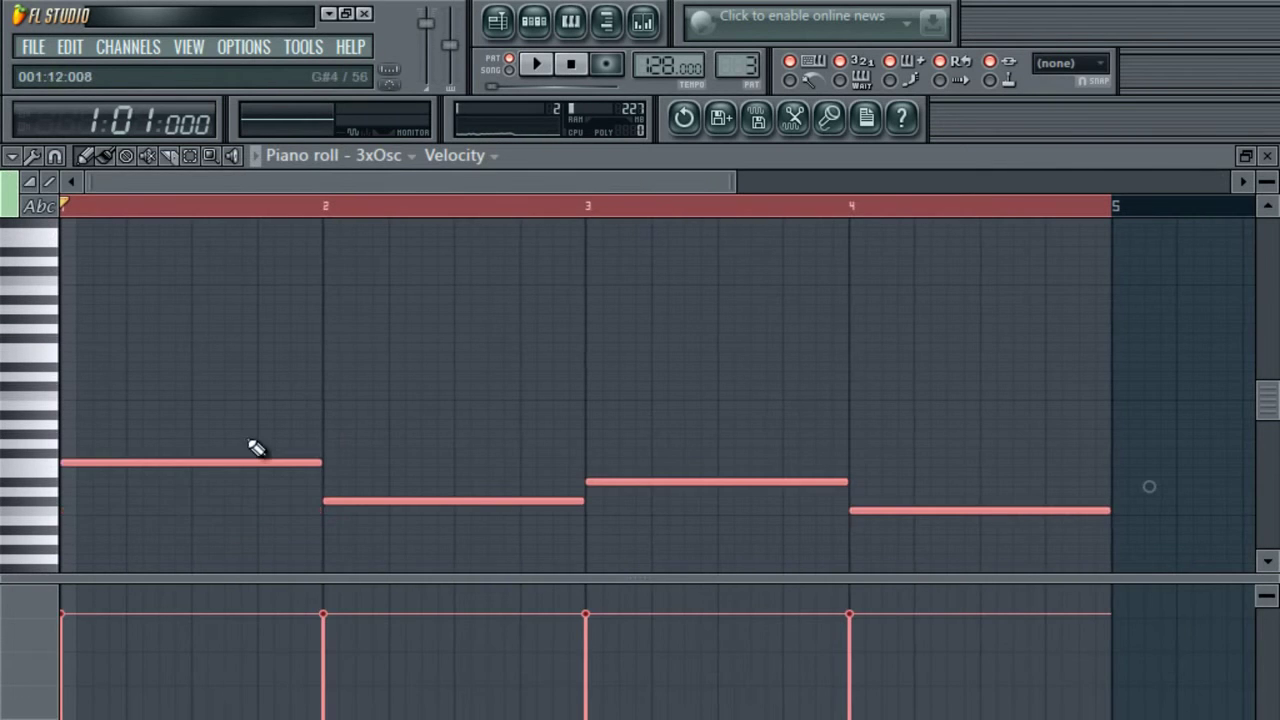
{"action": "key", "text": "space"}
{"action": "key", "text": "space"}
{"action": "key", "text": "space"}
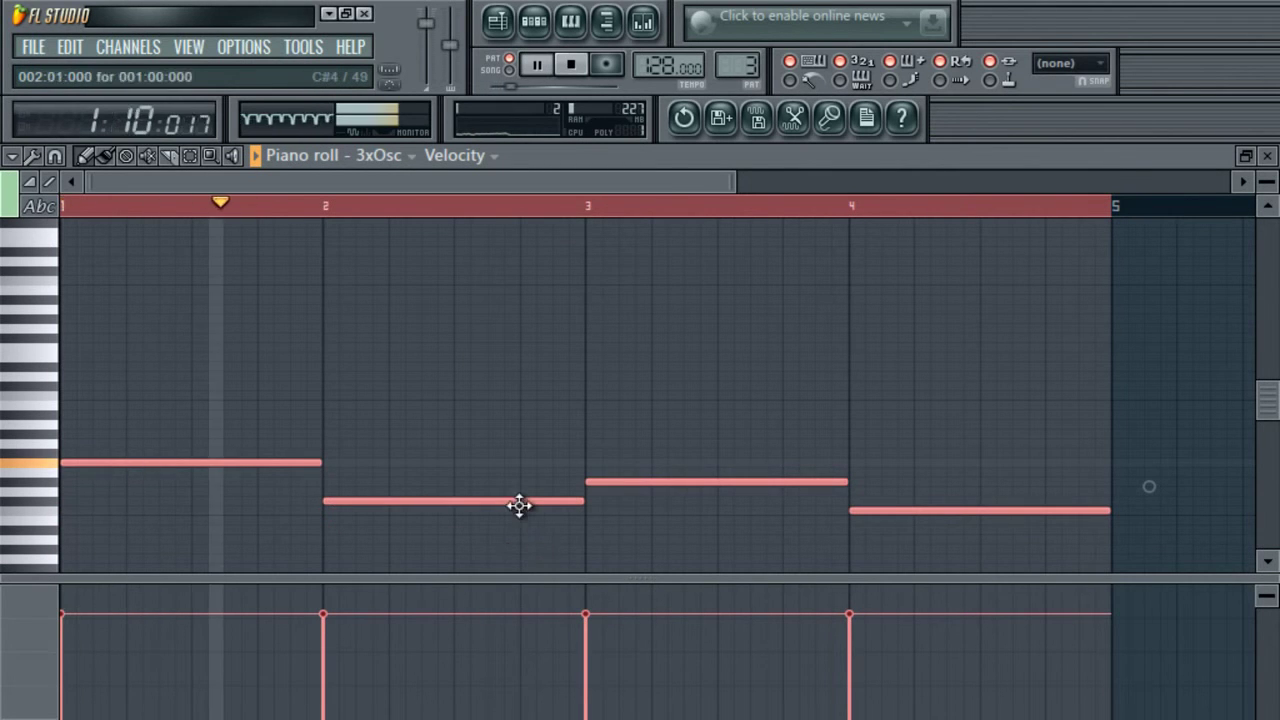
- Add four-step slide notes to the 3xOsc line, at C#3 at the end of bar 2 and C3 at the end of bar 4
{"action": "left_click", "coordinate": [528, 512]}
{"action": "key", "text": "space"}
{"action": "left_click_drag", "start_coordinate": [777, 511], "coordinate": [583, 515]}
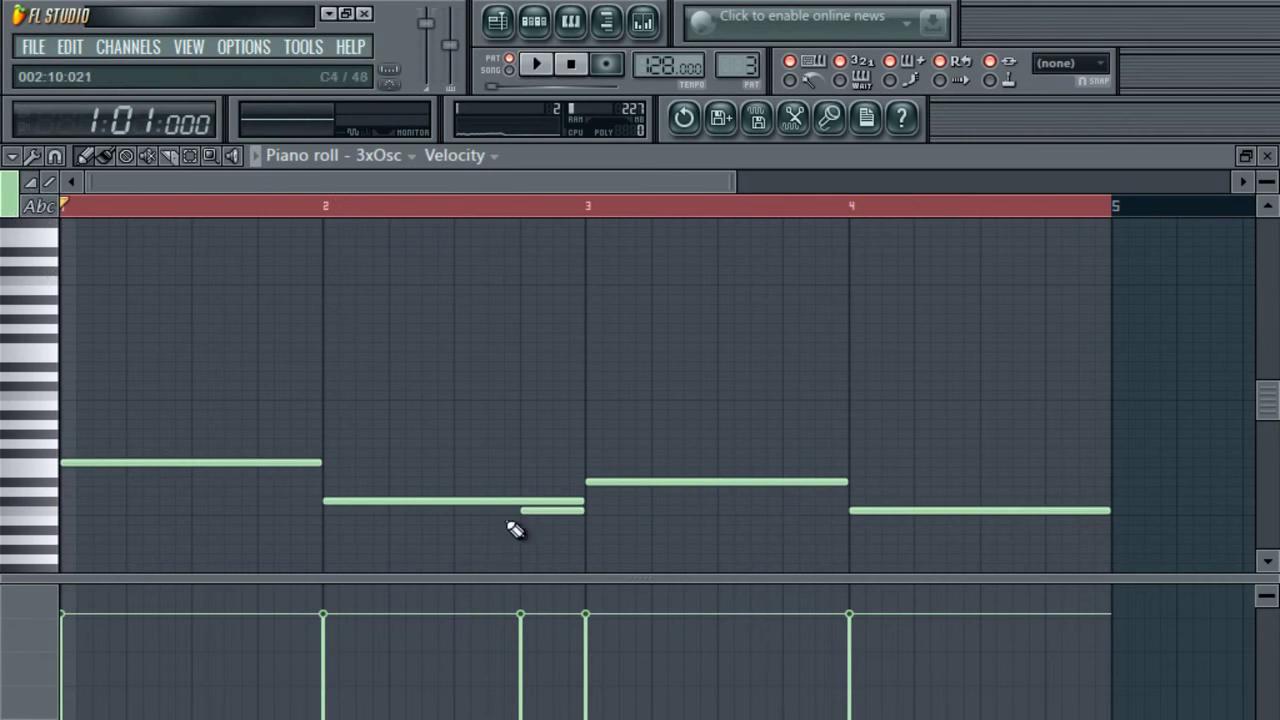
{"action": "right_click", "coordinate": [533, 513]}
{"action": "left_click", "coordinate": [523, 513]}
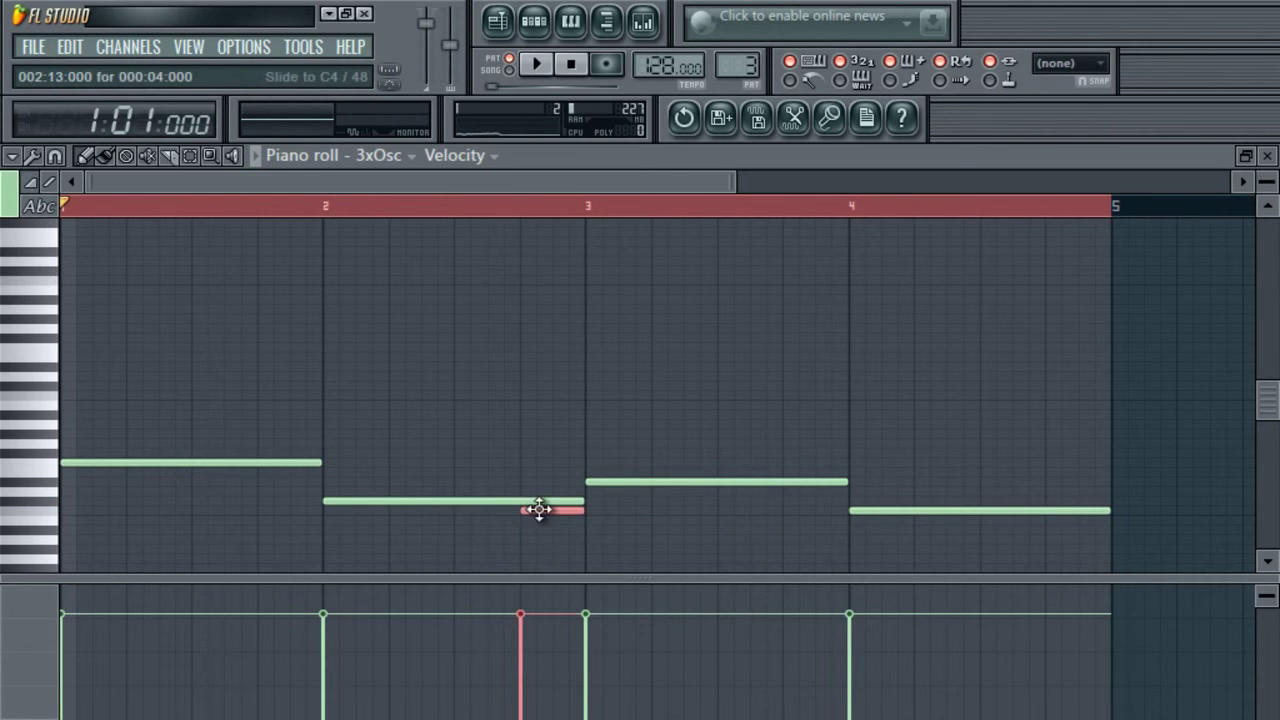
{"action": "scroll", "coordinate": [540, 510], "scroll_direction": "down", "scroll_amount": 4}
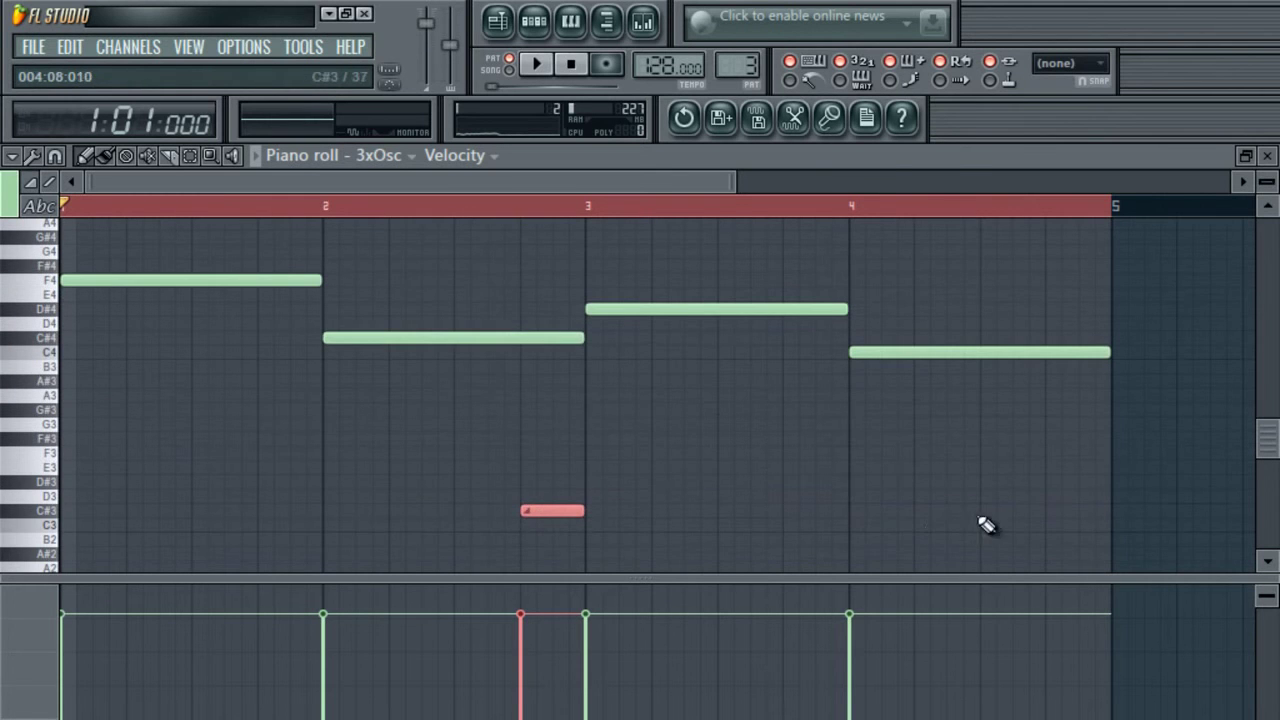
{"action": "left_click", "coordinate": [1046, 522]}
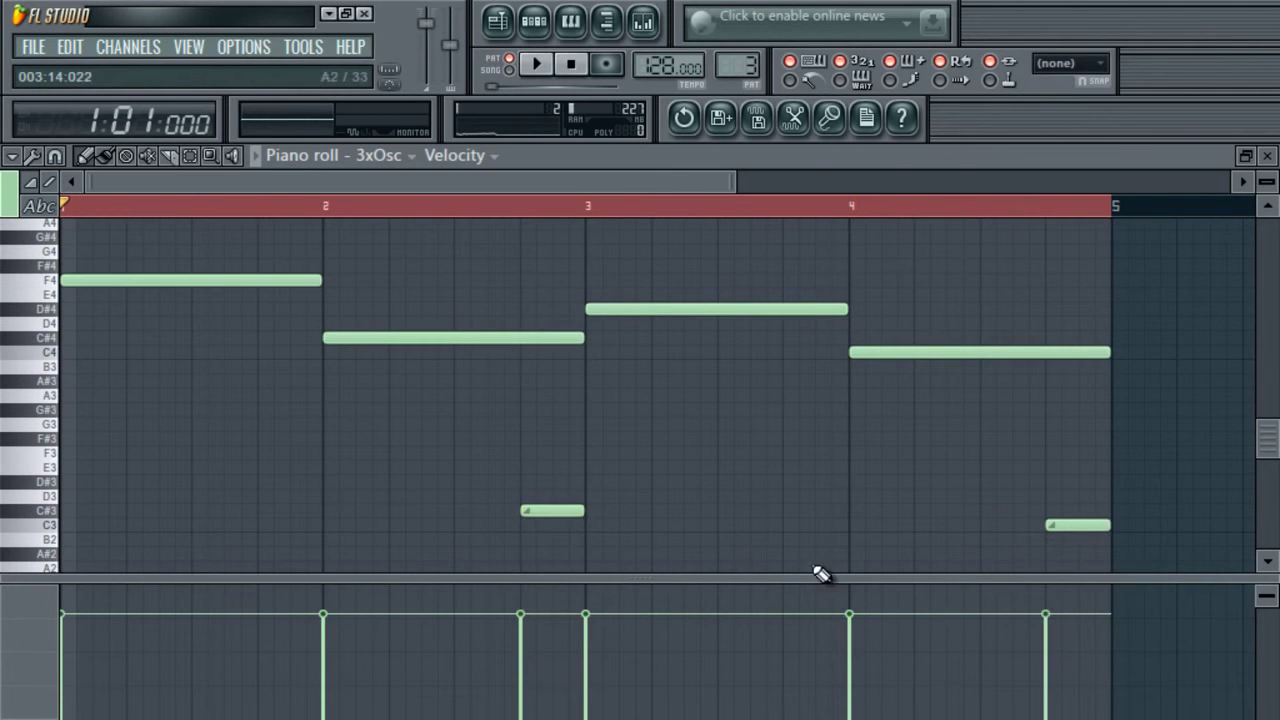
- Assign 3xOsc to mixer insert 1 and load Kickstart in its first effect slot during playback
{"action": "key", "text": "space"}
{"action": "key", "text": "F9"}
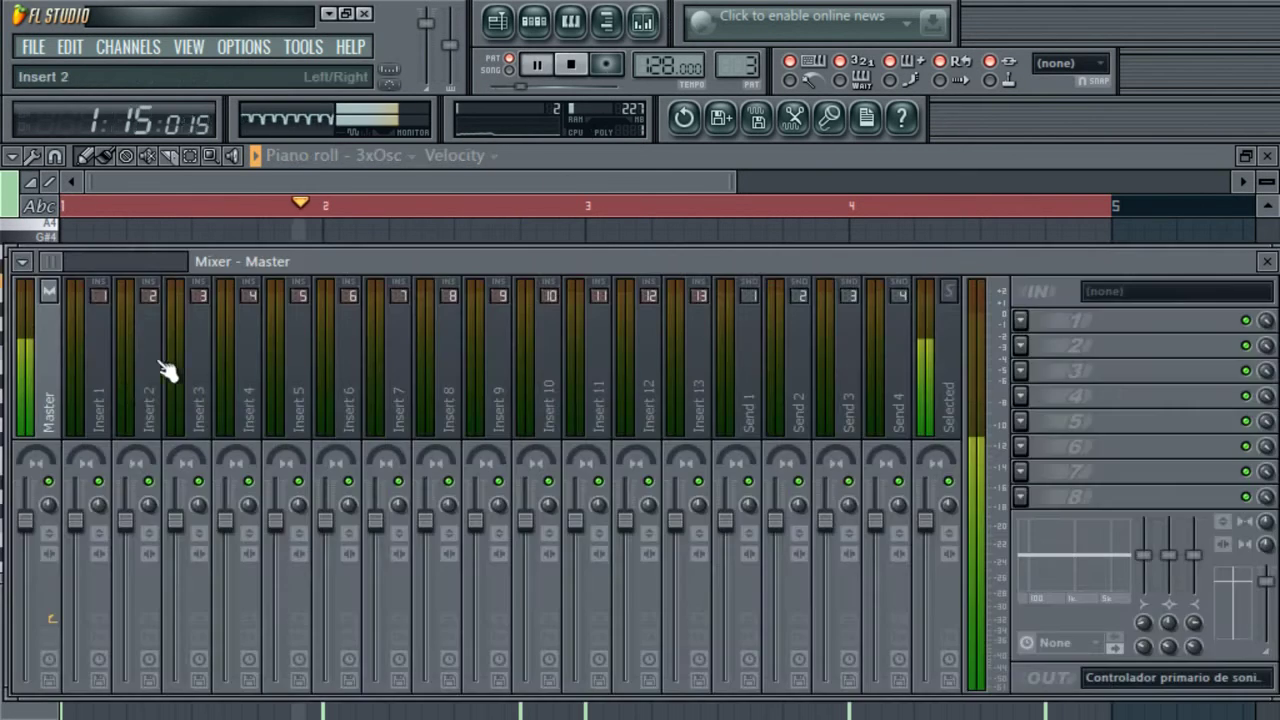
{"action": "left_click", "coordinate": [114, 391]}
{"action": "left_click", "coordinate": [1045, 600]}
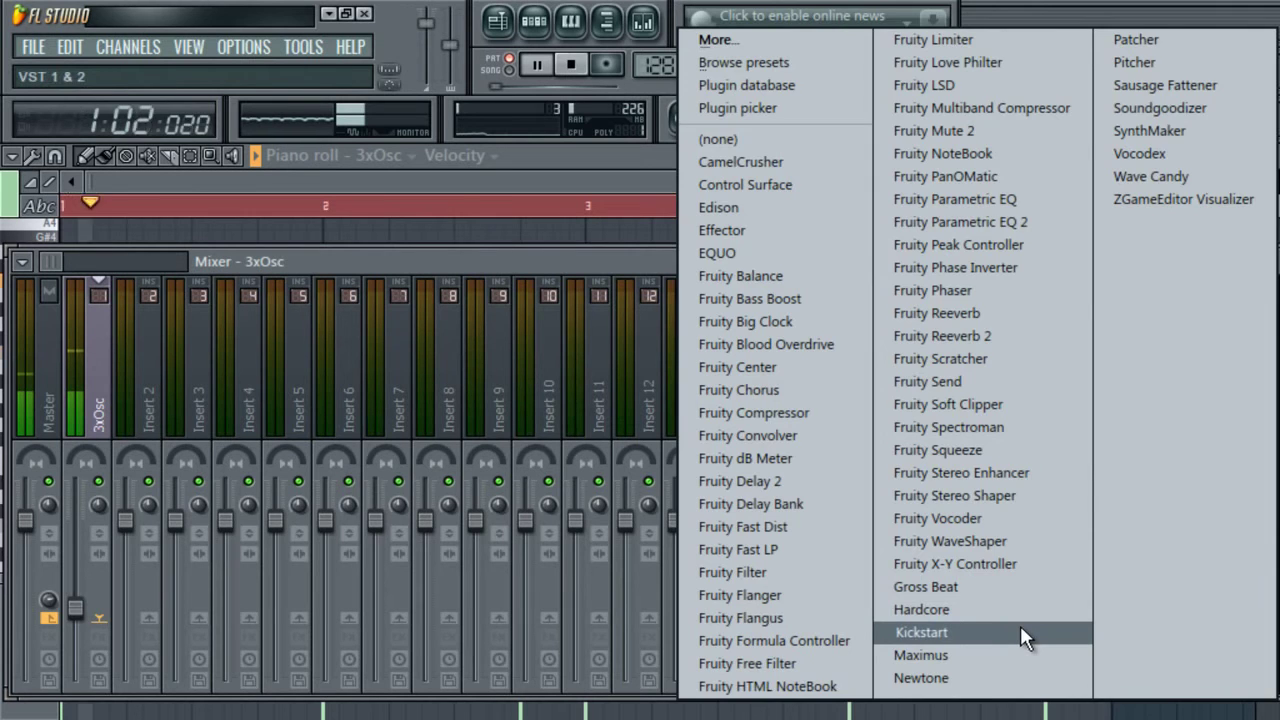
{"action": "left_click", "coordinate": [1025, 630]}
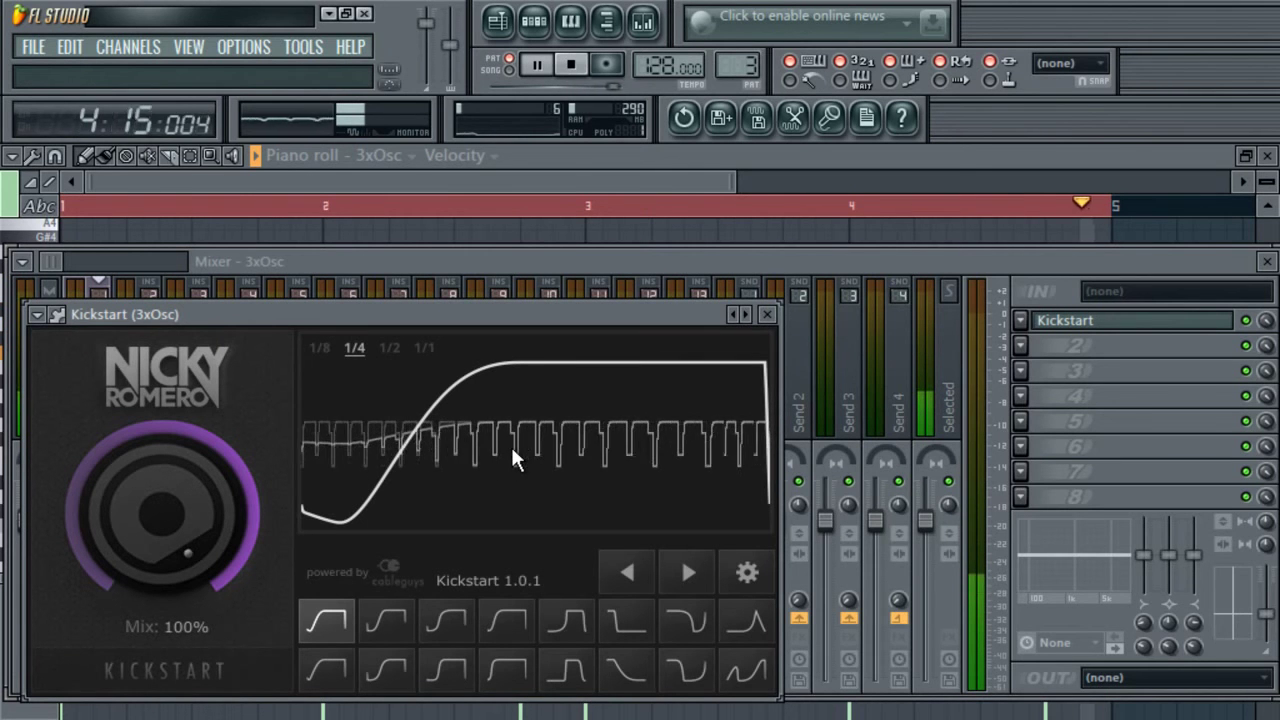
- Try Kickstart's Free Punch curve, return to the first curve and close the plugin window
{"action": "left_click", "coordinate": [510, 616]}
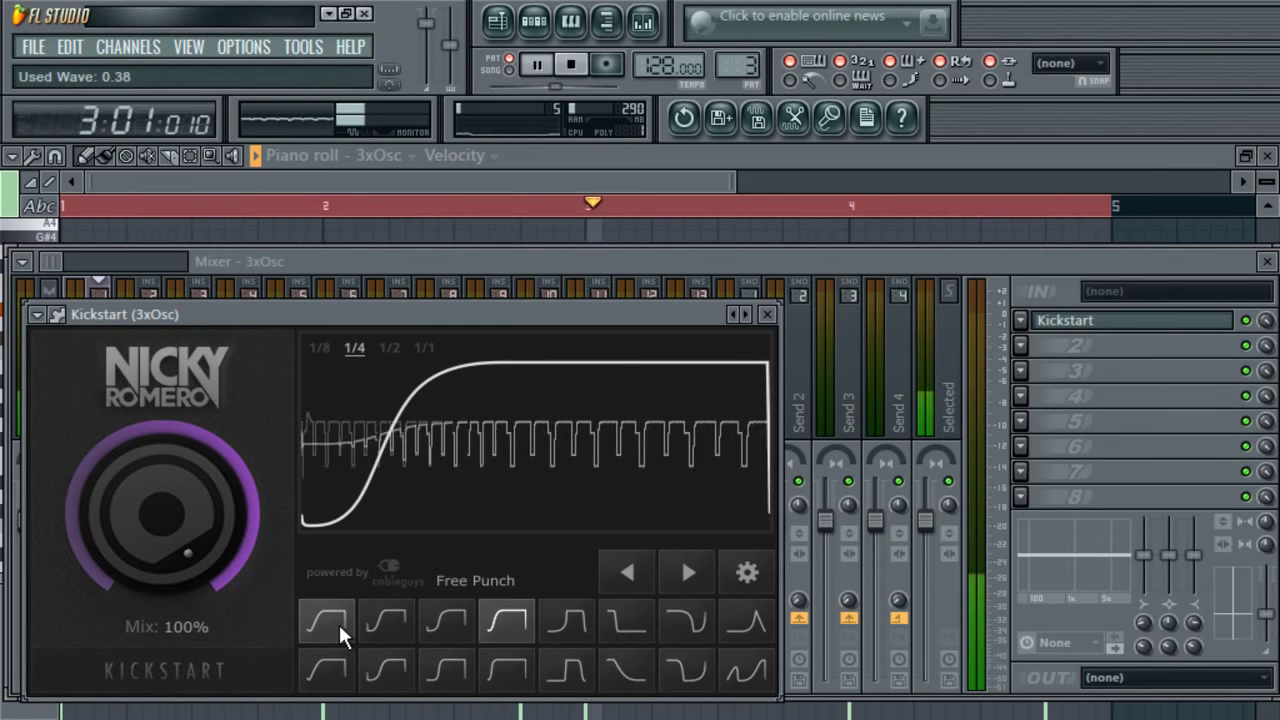
{"action": "left_click", "coordinate": [338, 621]}
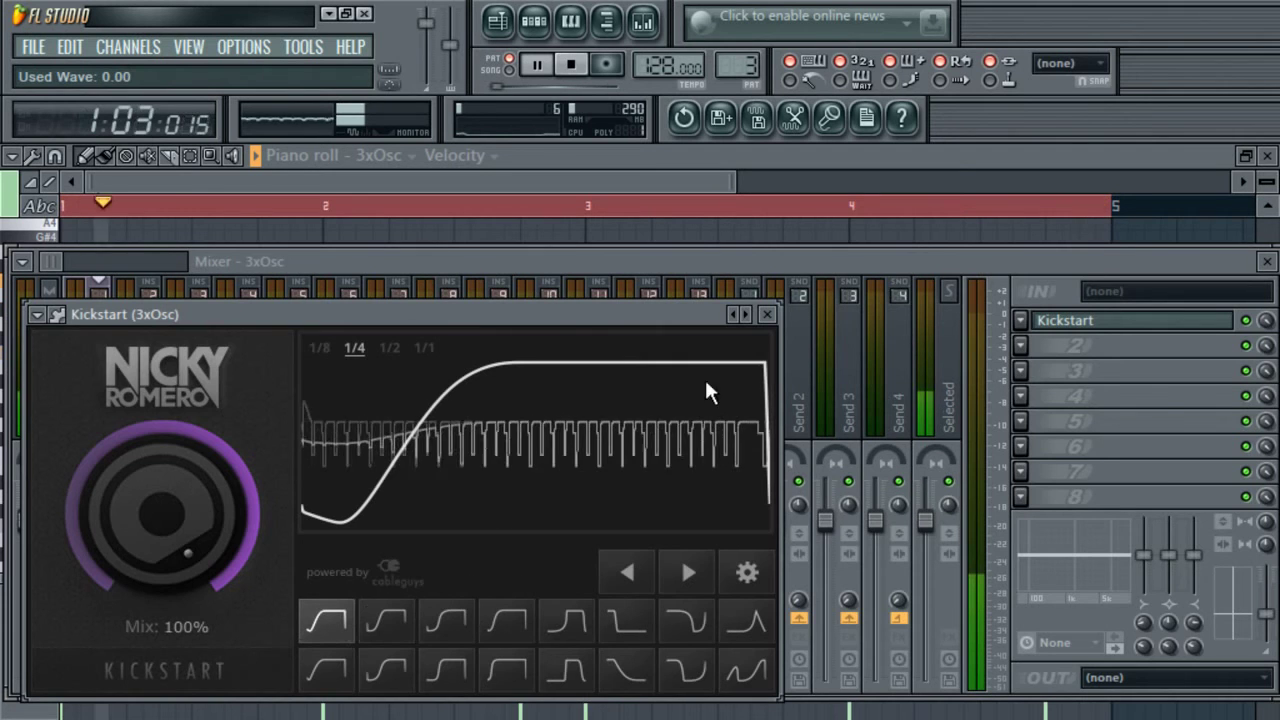
{"action": "left_click", "coordinate": [767, 315]}
- Load Sausage Fattener in the second effect slot of the 3xOsc mixer insert
{"action": "left_click", "coordinate": [1020, 345]}
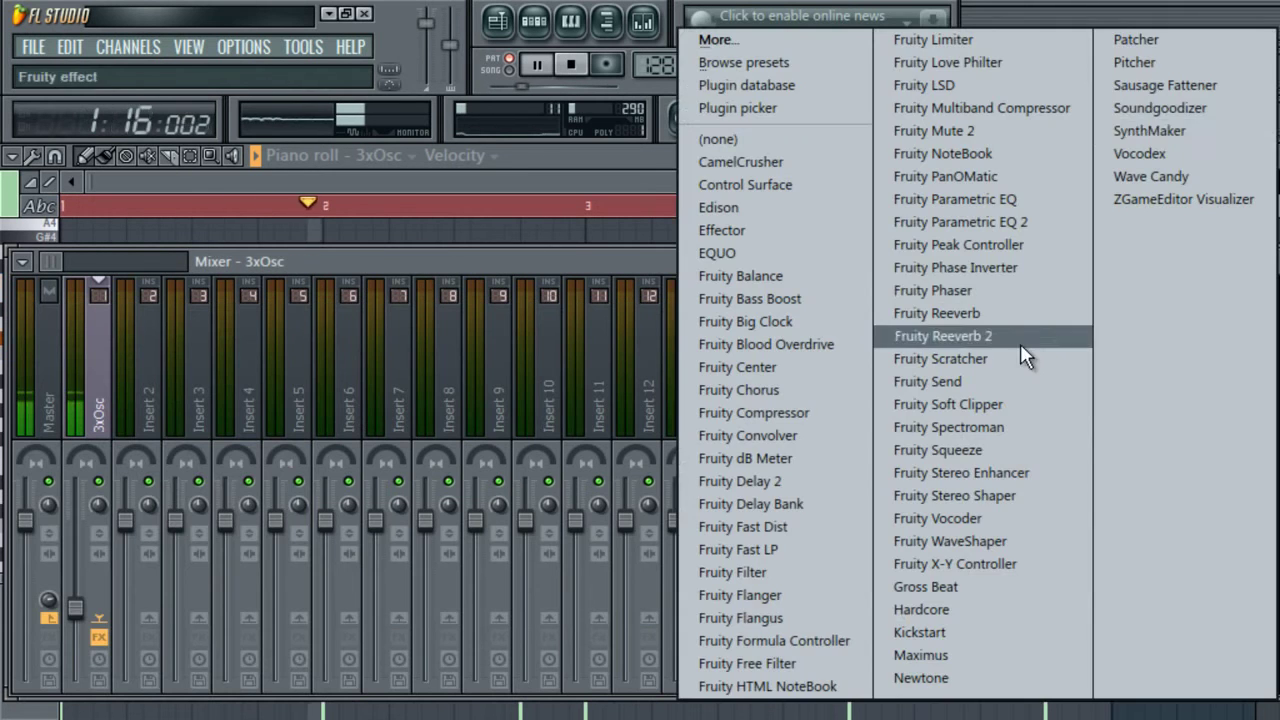
{"action": "left_click", "coordinate": [1215, 88]}
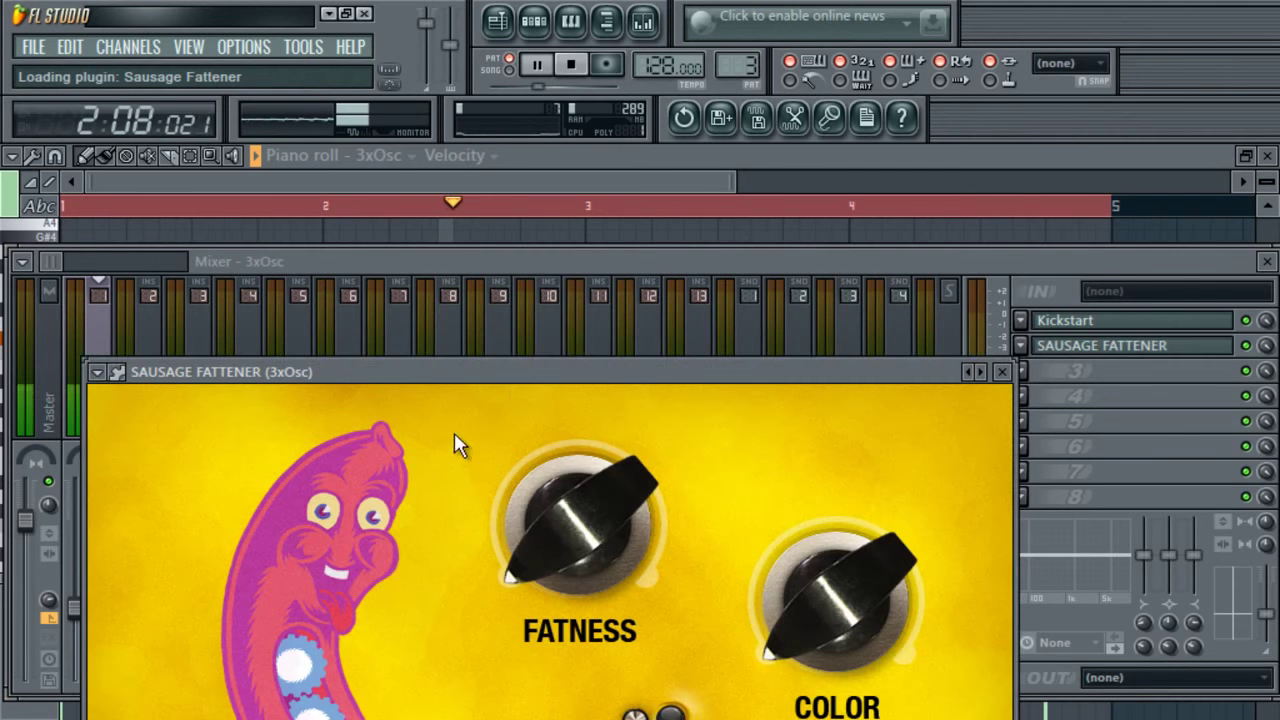
{"action": "left_click_drag", "start_coordinate": [517, 374], "coordinate": [548, 132]}
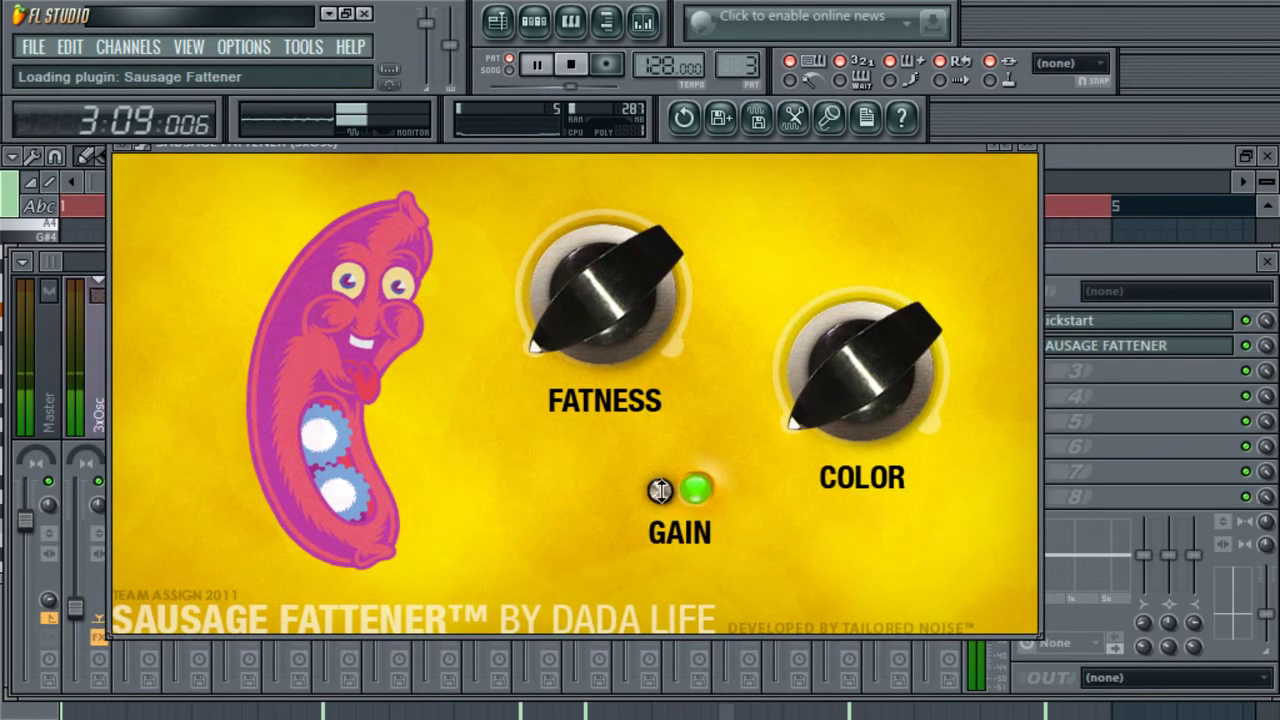
- Lower Sausage Fattener's gain, raise its fatness to 73% and close the plugin
{"action": "left_click_drag", "start_coordinate": [659, 488], "coordinate": [659, 560]}
{"action": "left_click_drag", "start_coordinate": [658, 468], "coordinate": [658, 530]}
{"action": "left_click_drag", "start_coordinate": [605, 292], "coordinate": [648, 57]}
{"action": "left_click_drag", "start_coordinate": [657, 270], "coordinate": [680, 250]}
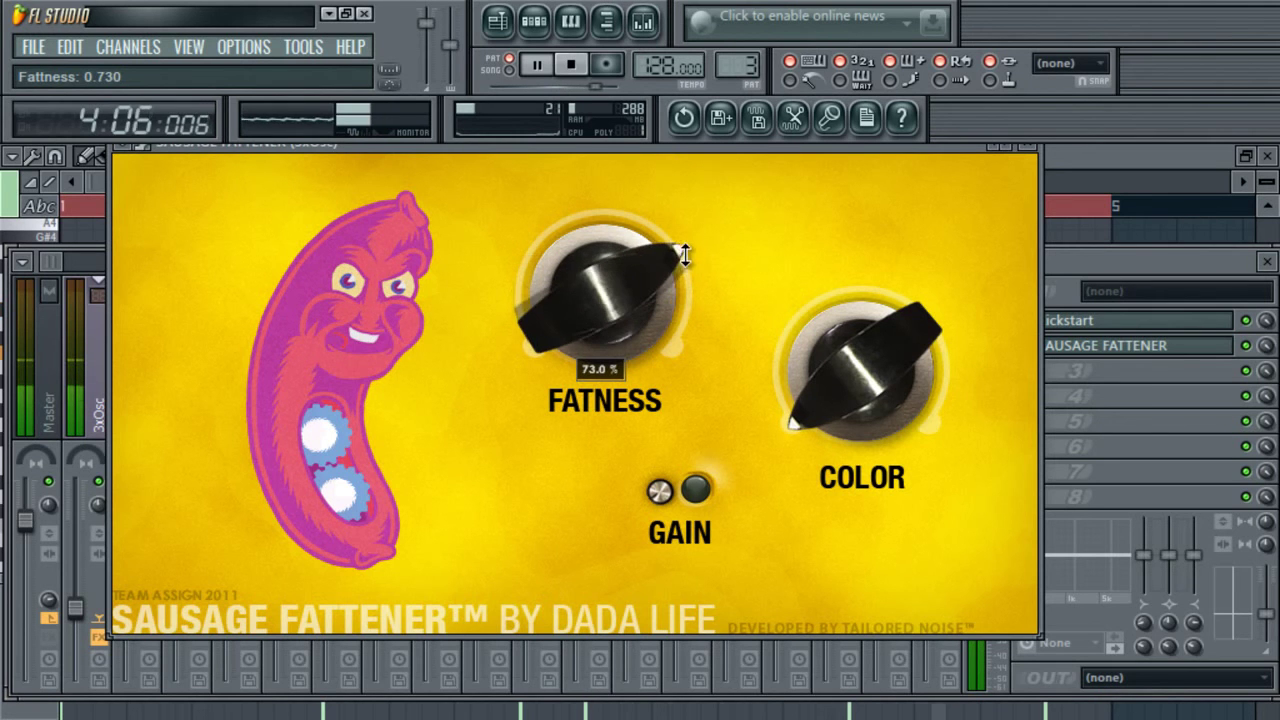
{"action": "left_click", "coordinate": [1027, 146]}
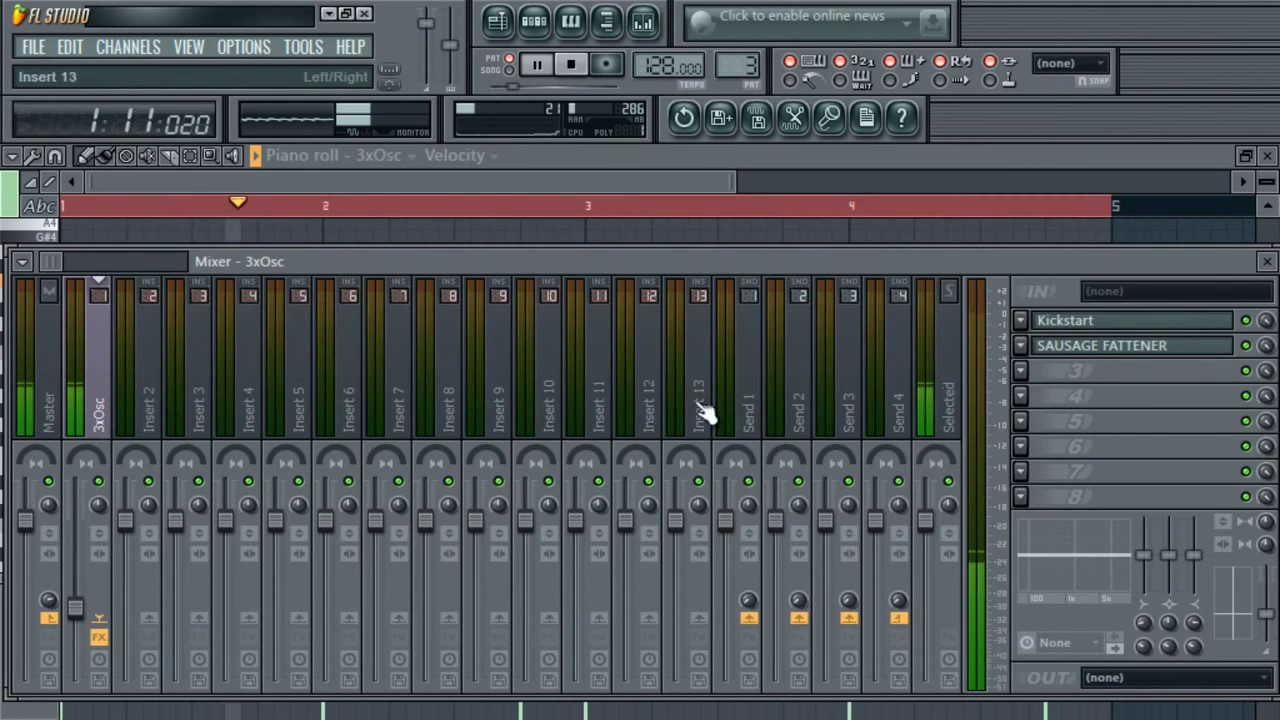
- Stop playback and switch the channel rack to pattern 1
{"action": "left_click", "coordinate": [533, 20]}
{"action": "key", "text": "space"}
{"action": "left_click", "coordinate": [243, 178]}
{"action": "left_click", "coordinate": [213, 203]}
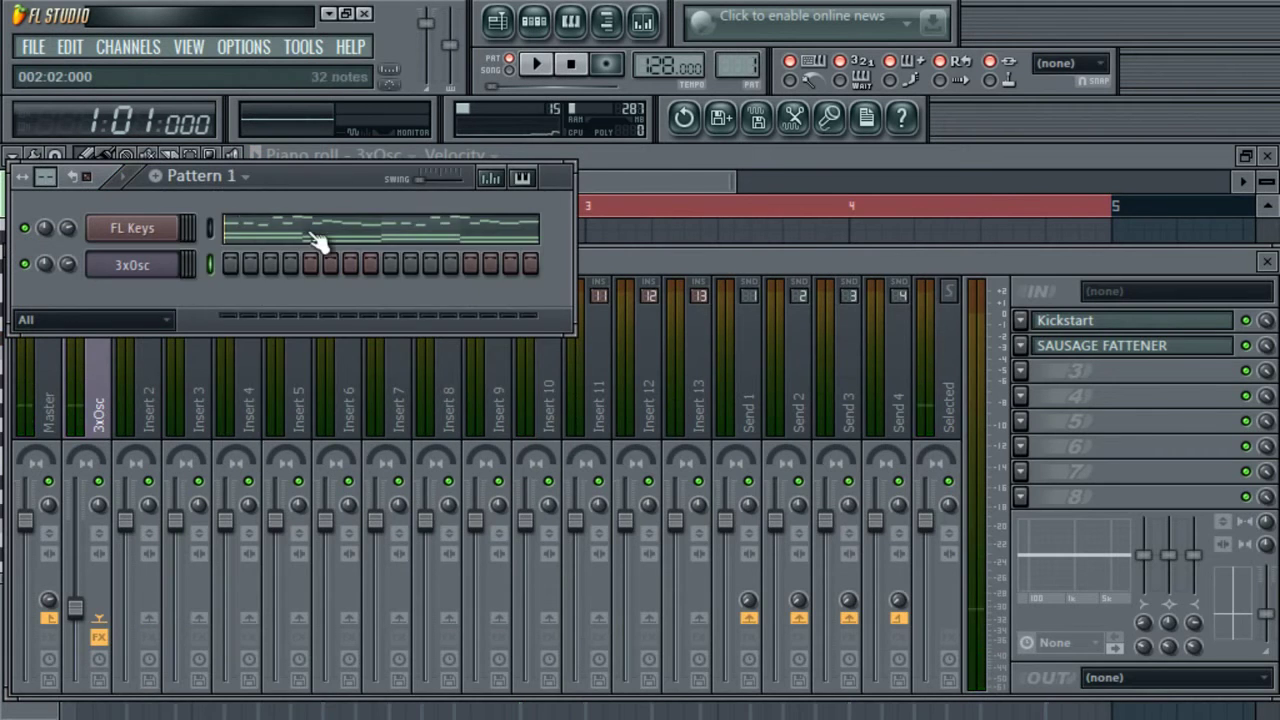
- Select and copy all the long lower chord notes in pattern 1's FL Keys piano roll
{"action": "left_click", "coordinate": [315, 241]}
{"action": "left_click_drag", "start_coordinate": [435, 172], "coordinate": [1150, 178]}
{"action": "left_click_drag", "start_coordinate": [866, 410], "coordinate": [30, 530]}
{"action": "key", "text": "space"}
{"action": "key", "text": "space"}
{"action": "left_click", "coordinate": [535, 22]}
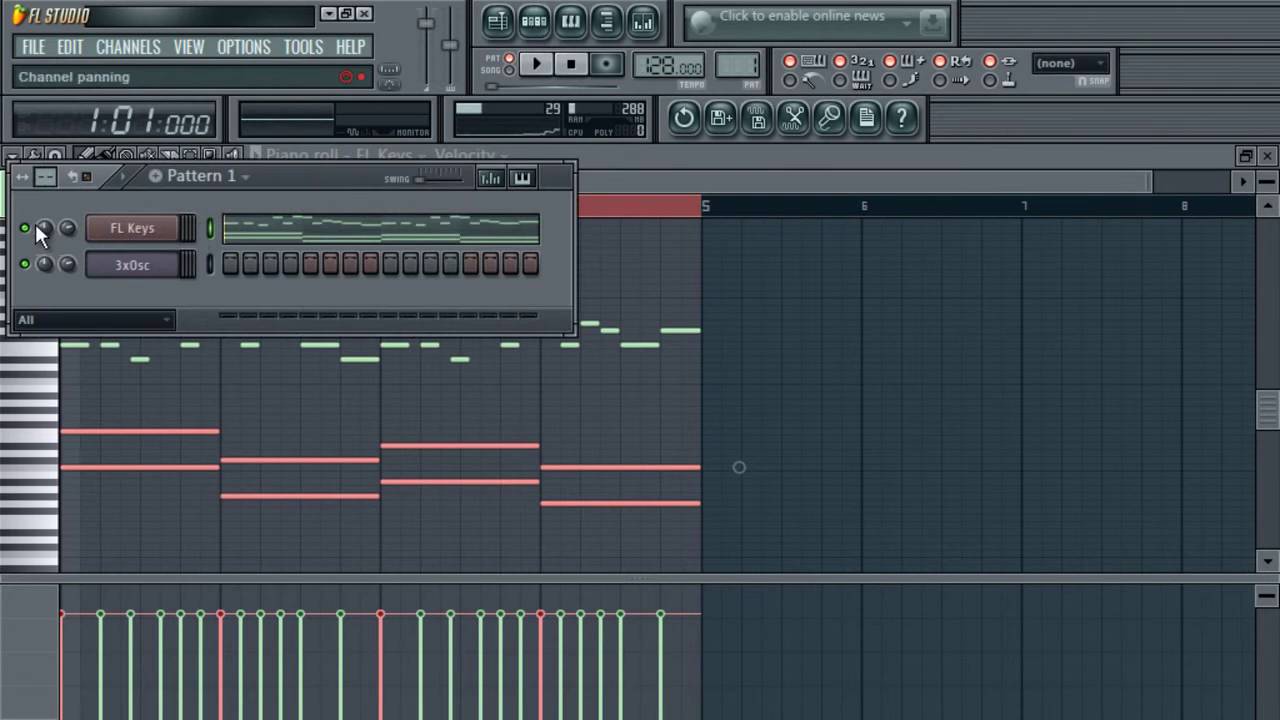
- Mute FL Keys and insert a reFX Nexus channel
{"action": "right_click", "coordinate": [181, 252]}
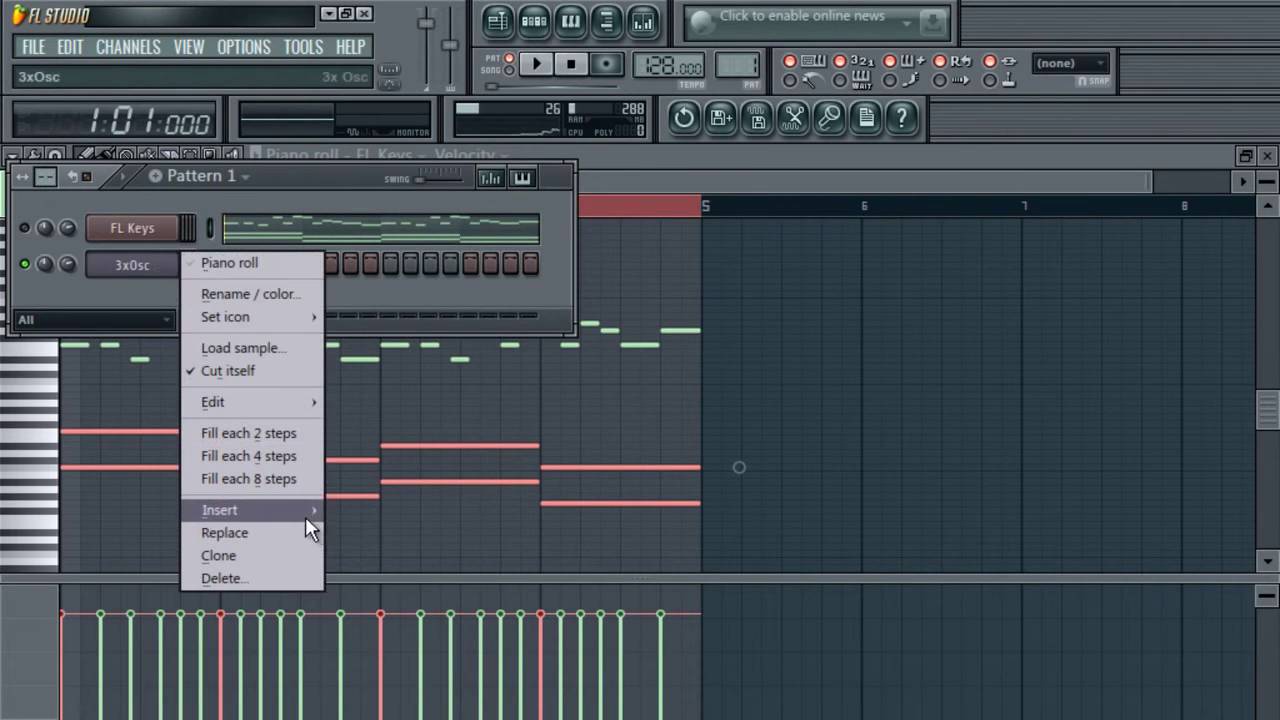
{"action": "mouse_move", "coordinate": [305, 516]}
{"action": "left_click", "coordinate": [649, 262]}
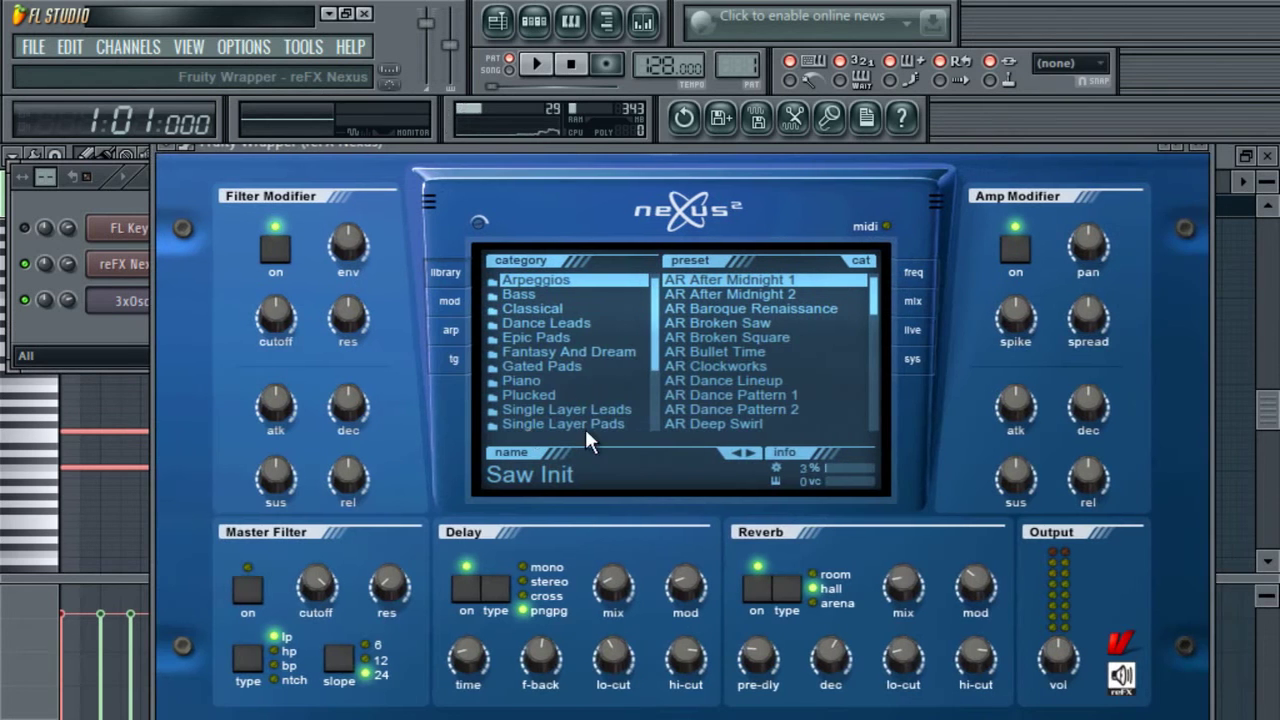
- Load the PL Dyk Pikes preset from the Plucked category in Nexus
{"action": "left_click", "coordinate": [593, 407]}
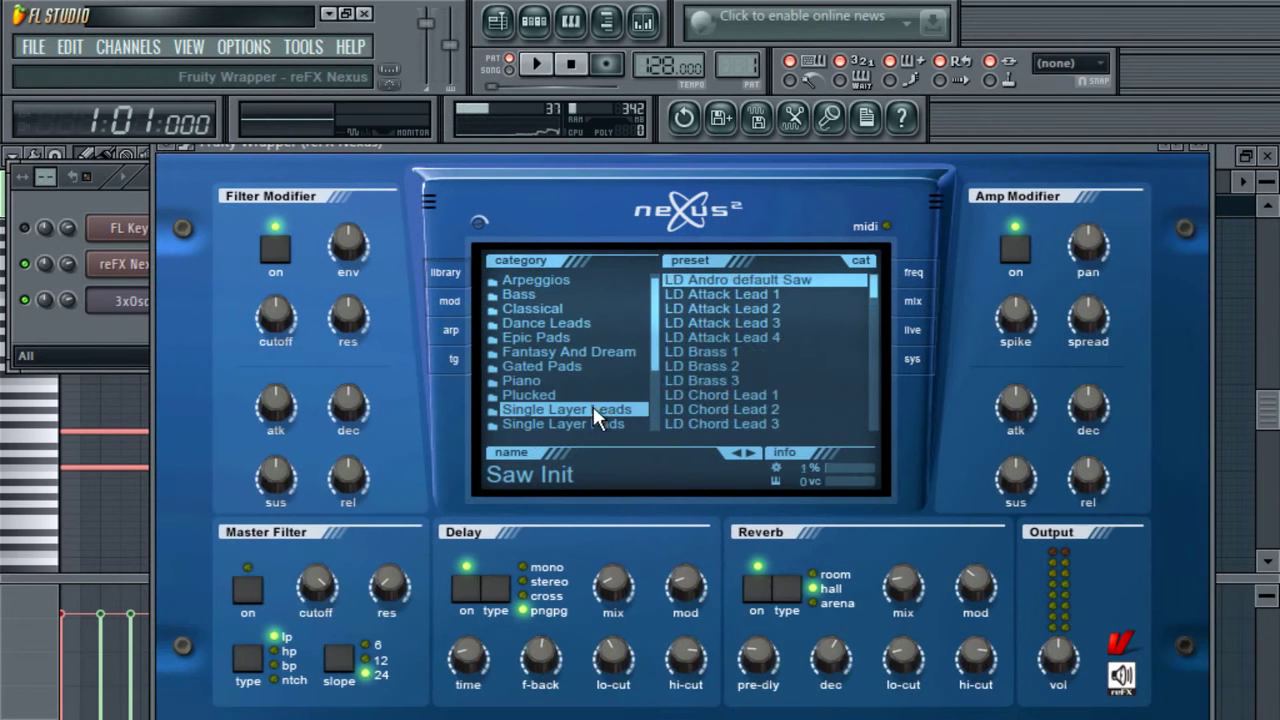
{"action": "left_click", "coordinate": [583, 395]}
{"action": "left_click", "coordinate": [758, 408]}
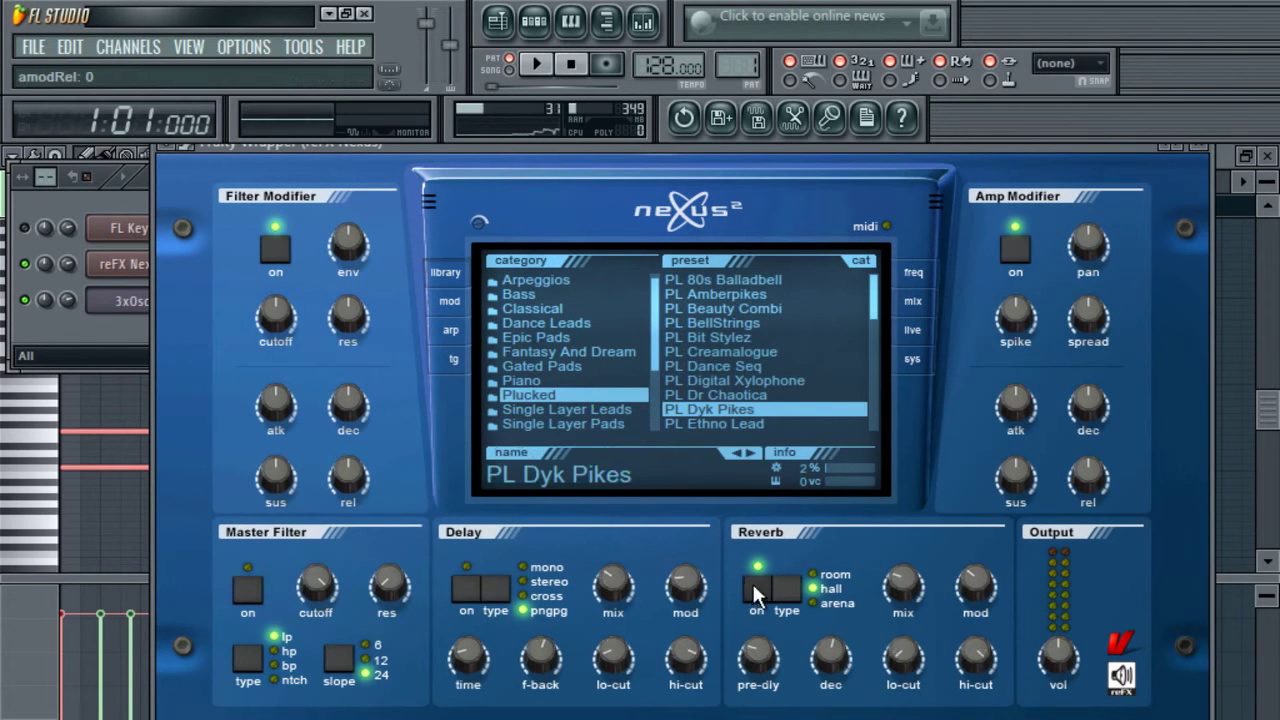
- Paste the copied chord notes into the Nexus piano roll and shorten every note to two steps
{"action": "right_click", "coordinate": [146, 263]}
{"action": "left_click", "coordinate": [150, 268]}
{"action": "right_click", "coordinate": [160, 272]}
{"action": "left_click", "coordinate": [229, 262]}
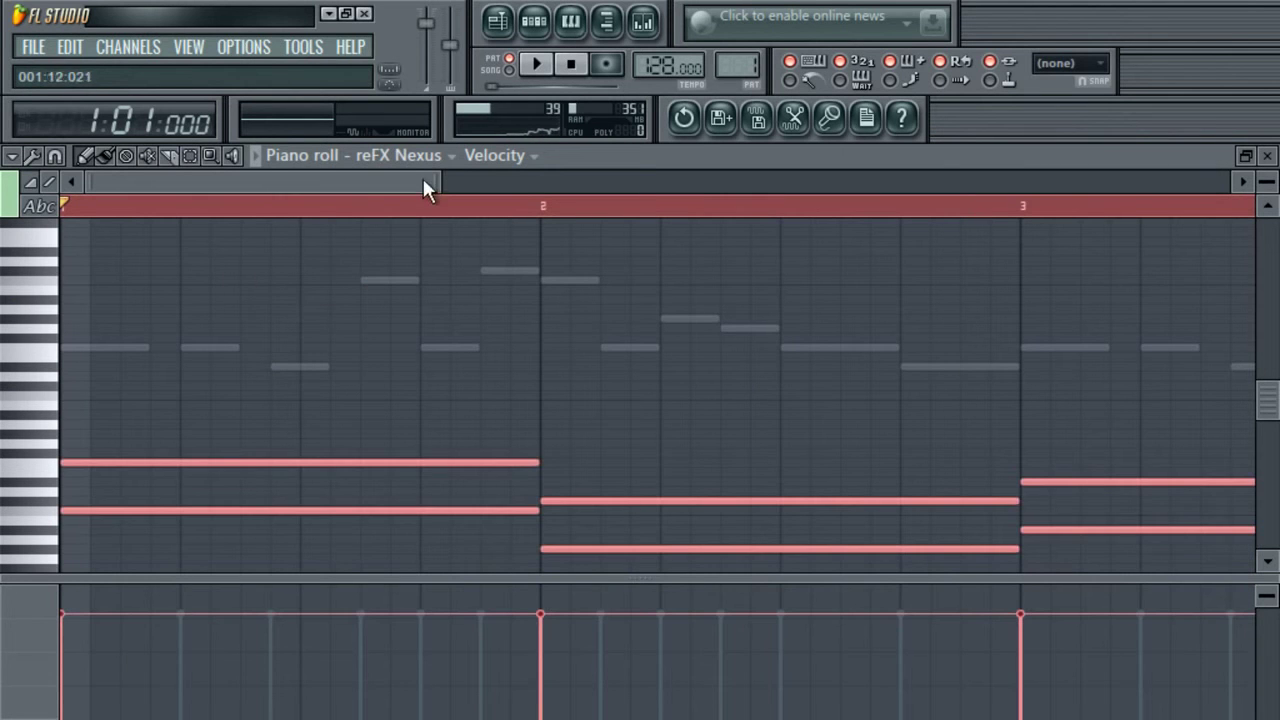
{"action": "left_click_drag", "start_coordinate": [434, 180], "coordinate": [866, 180]}
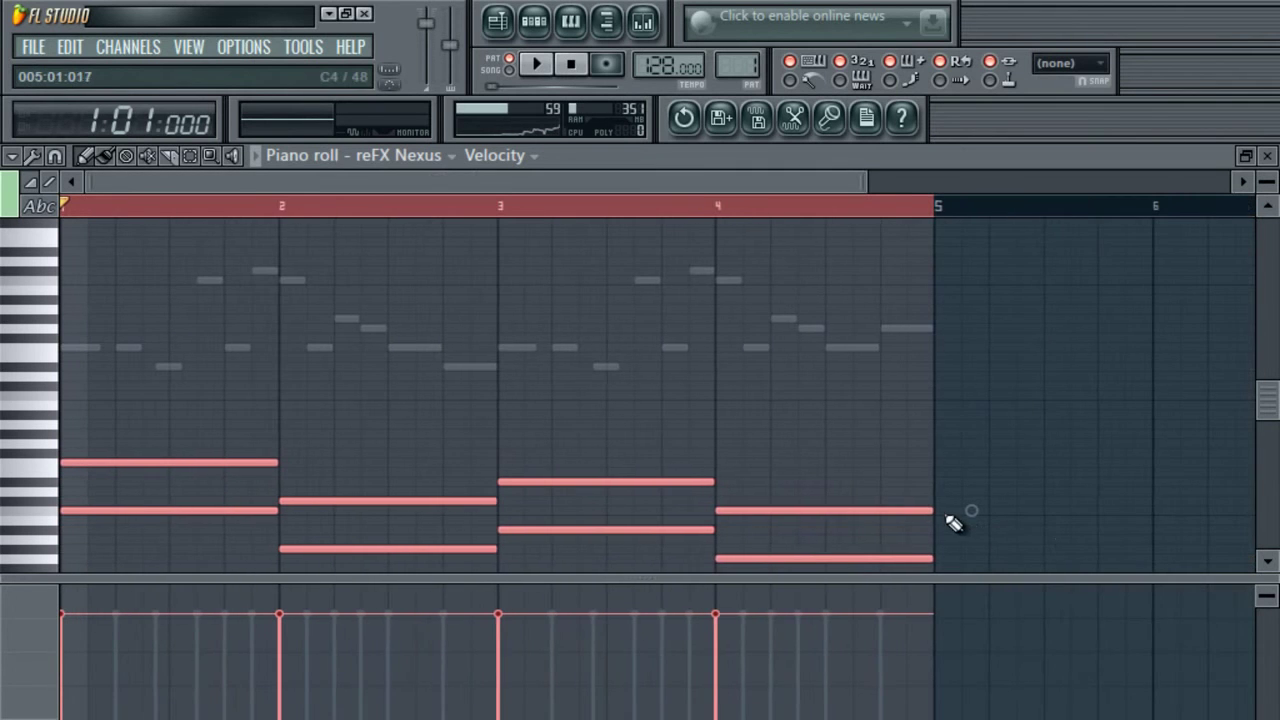
{"action": "left_click_drag", "start_coordinate": [931, 510], "coordinate": [728, 533]}
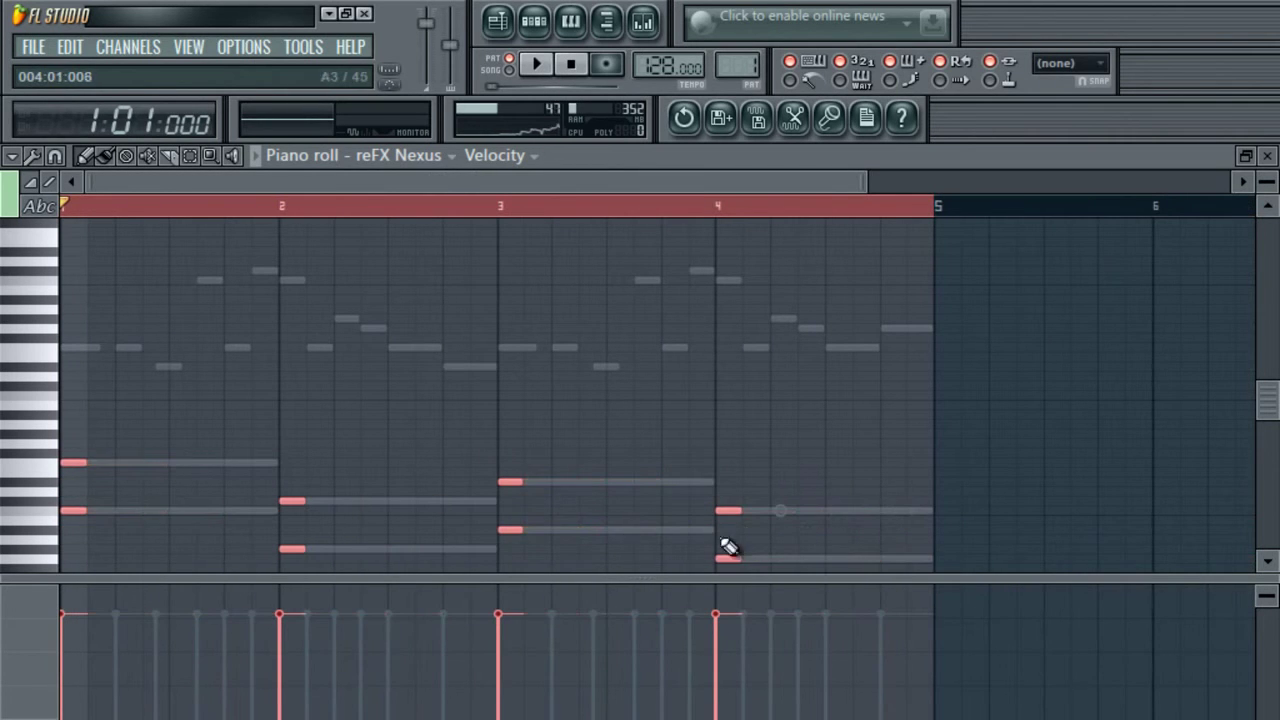
- Lengthen each bar's first Nexus chord to three steps and repeat it as two-step chords on steps 5, 8, 11, 13 and 15
{"action": "left_click_drag", "start_coordinate": [862, 174], "coordinate": [680, 180]}
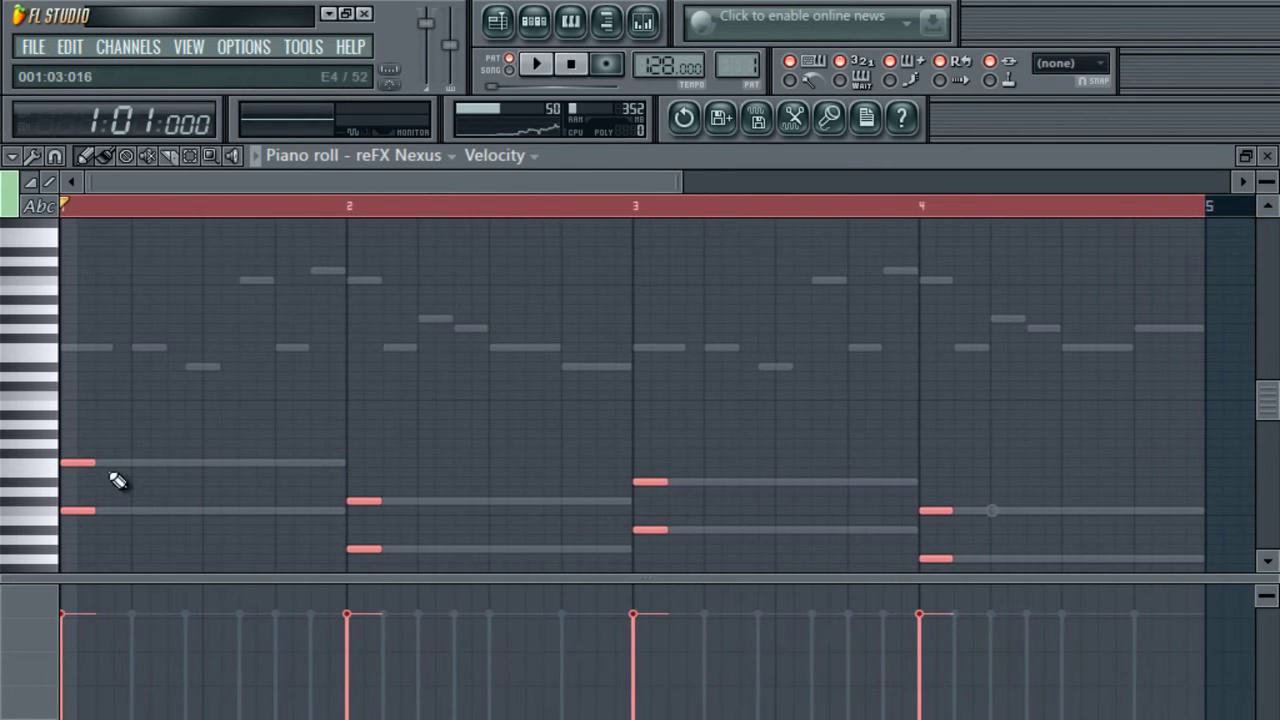
{"action": "left_click_drag", "start_coordinate": [90, 466], "coordinate": [148, 470]}
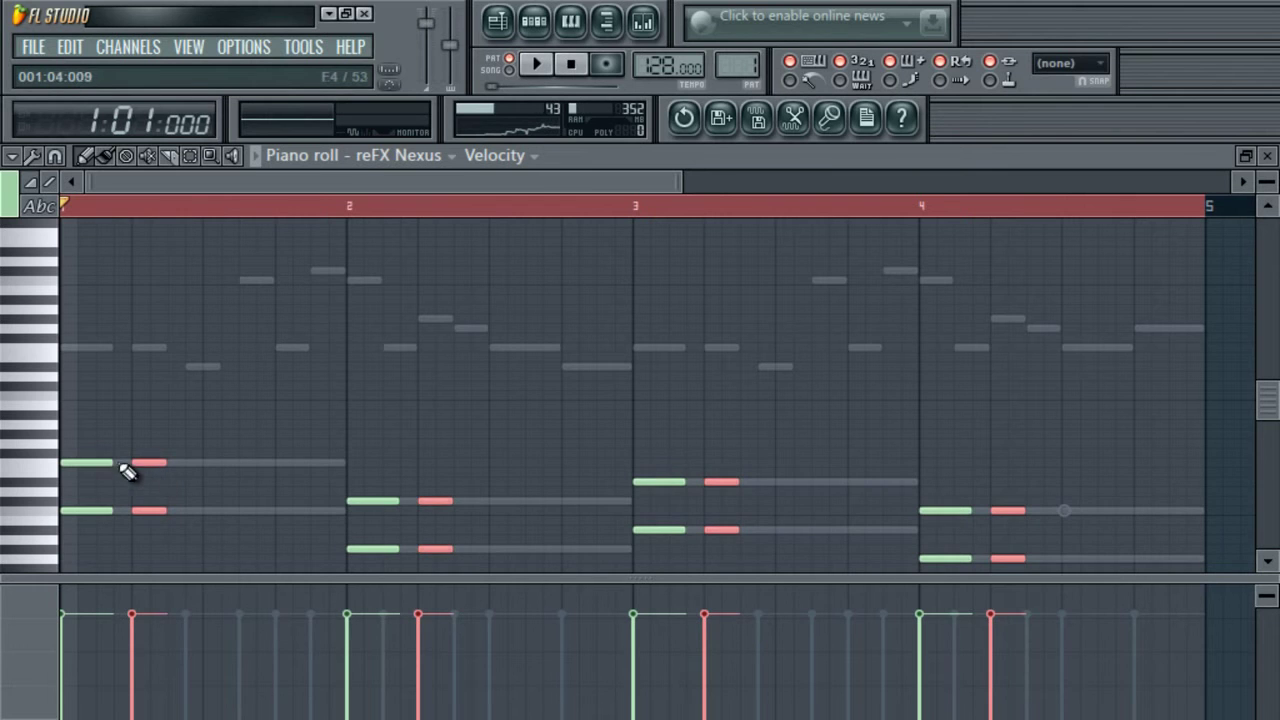
{"action": "left_click_drag", "start_coordinate": [148, 465], "coordinate": [250, 480]}
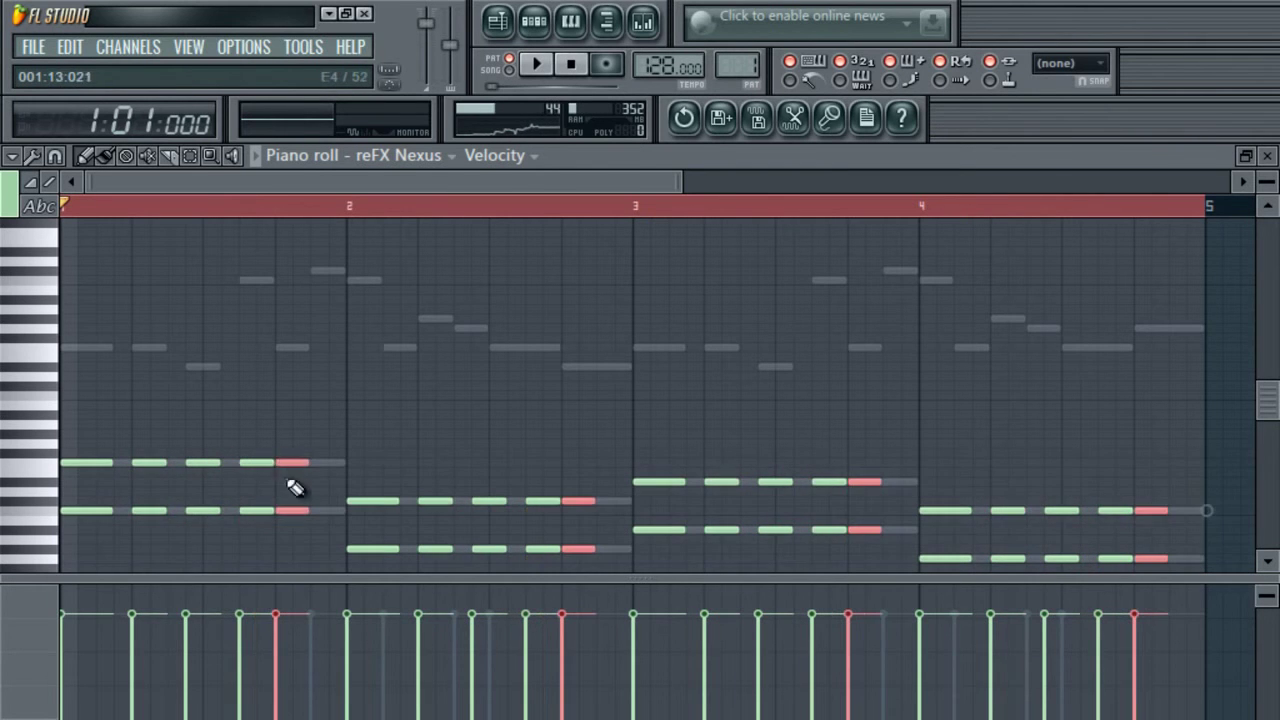
{"action": "key", "text": "ctrl+z"}
{"action": "left_click_drag", "start_coordinate": [148, 463], "coordinate": [328, 473]}
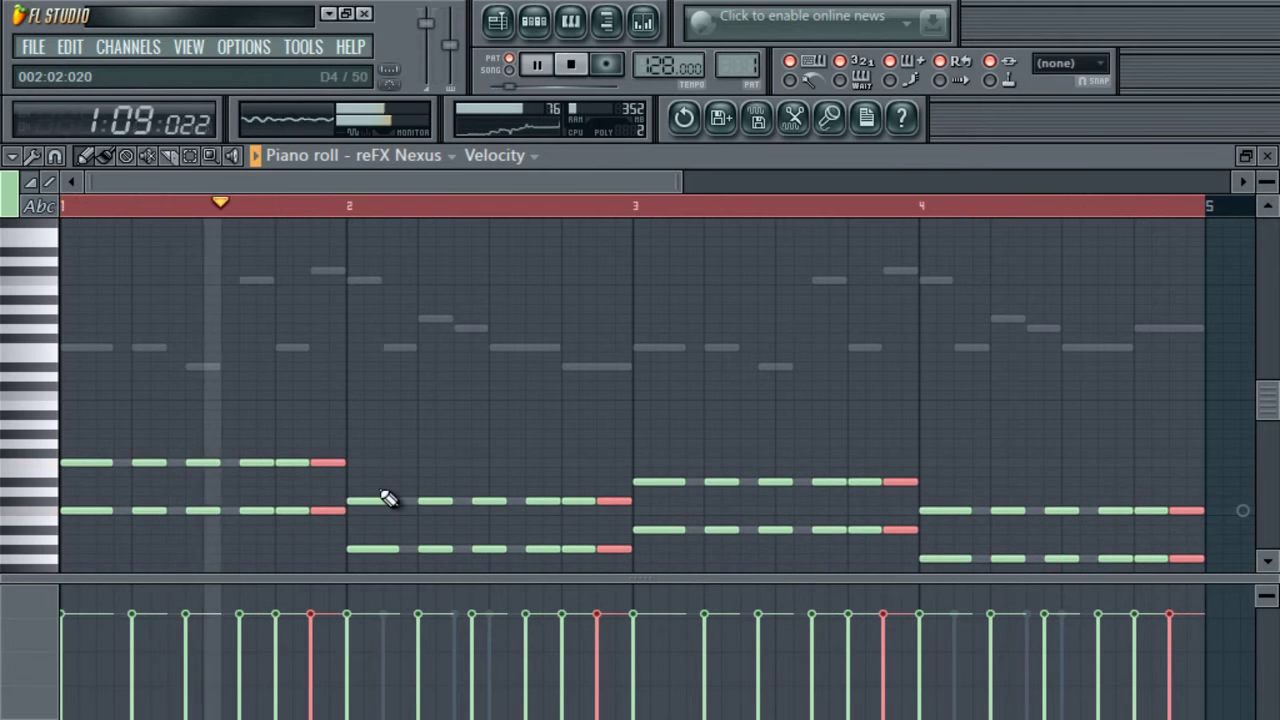
{"action": "key", "text": "space"}
- Rework bar 2 to the melody's rhythm, with two-step chords on steps 1, 3, 5 and 7 and four-step chords on steps 9 and 13
{"action": "left_click_drag", "start_coordinate": [350, 490], "coordinate": [393, 546]}
{"action": "key", "text": "shift+Left"}
{"action": "left_click_drag", "start_coordinate": [82, 549], "coordinate": [404, 545]}
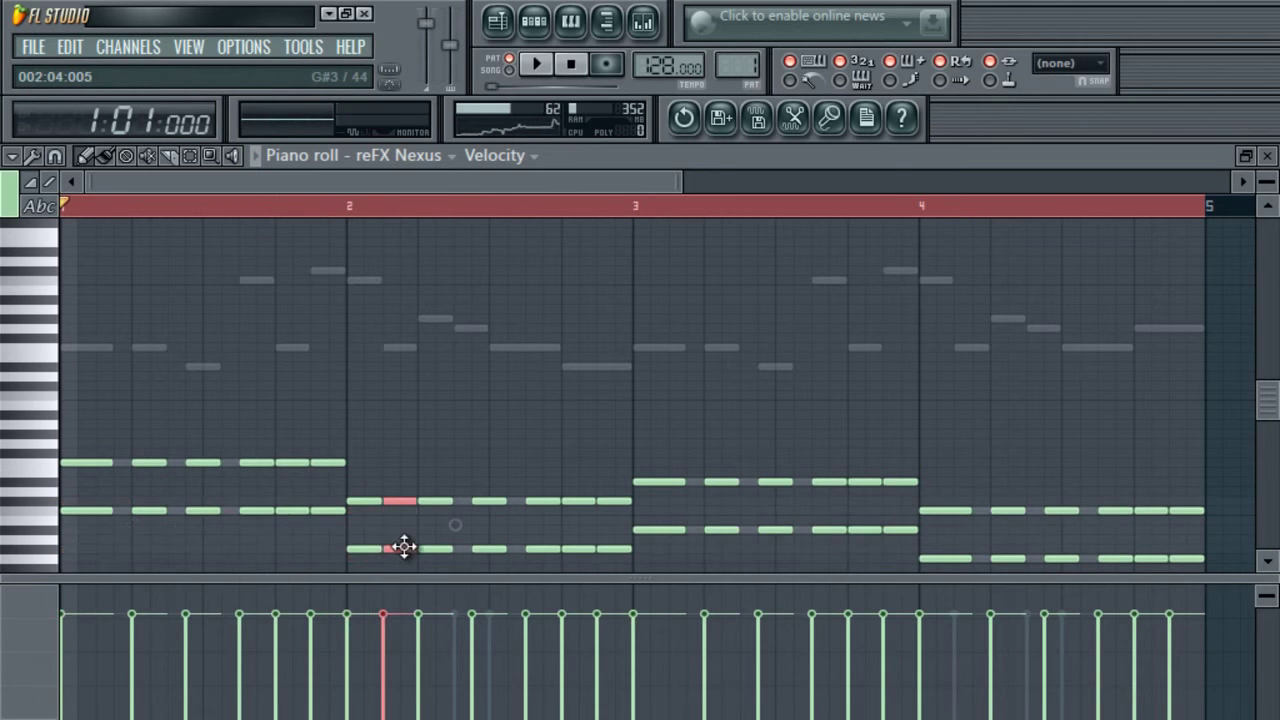
{"action": "key", "text": "shift+Right"}
{"action": "scroll", "coordinate": [496, 530], "scroll_direction": "down", "scroll_amount": 1}
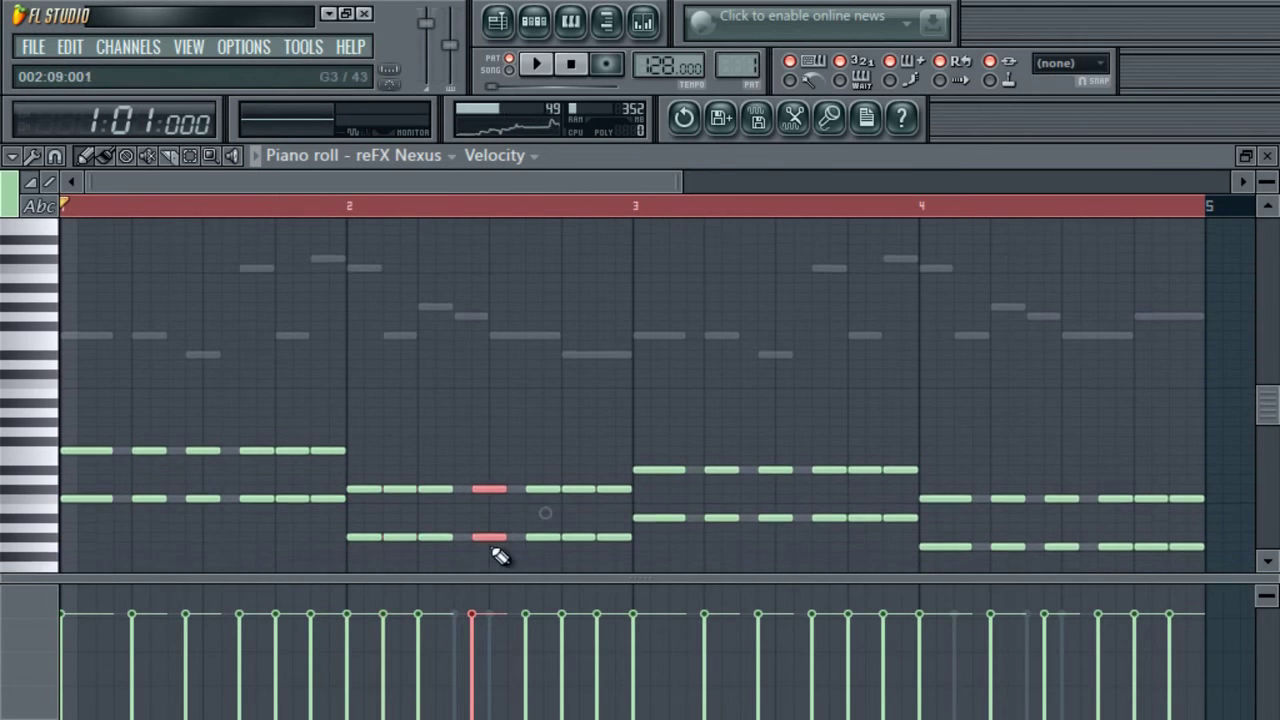
{"action": "left_click_drag", "start_coordinate": [573, 477], "coordinate": [575, 557]}
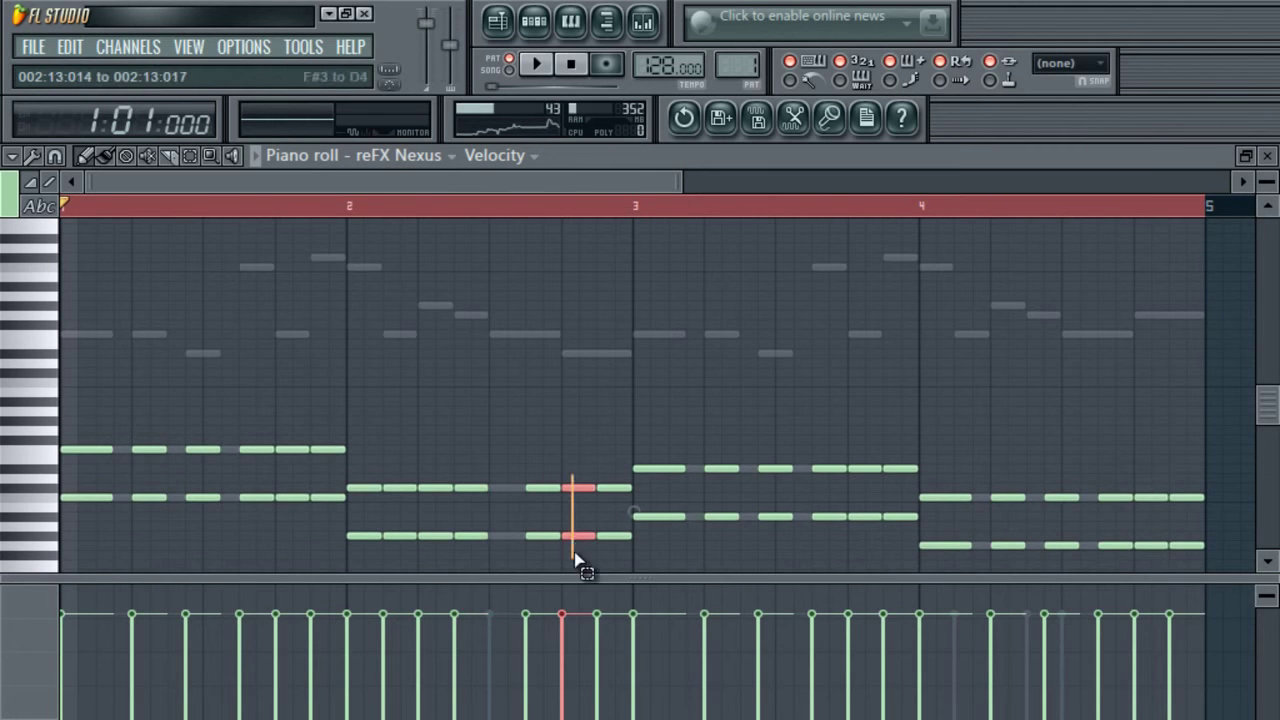
{"action": "left_click_drag", "start_coordinate": [531, 457], "coordinate": [543, 568]}
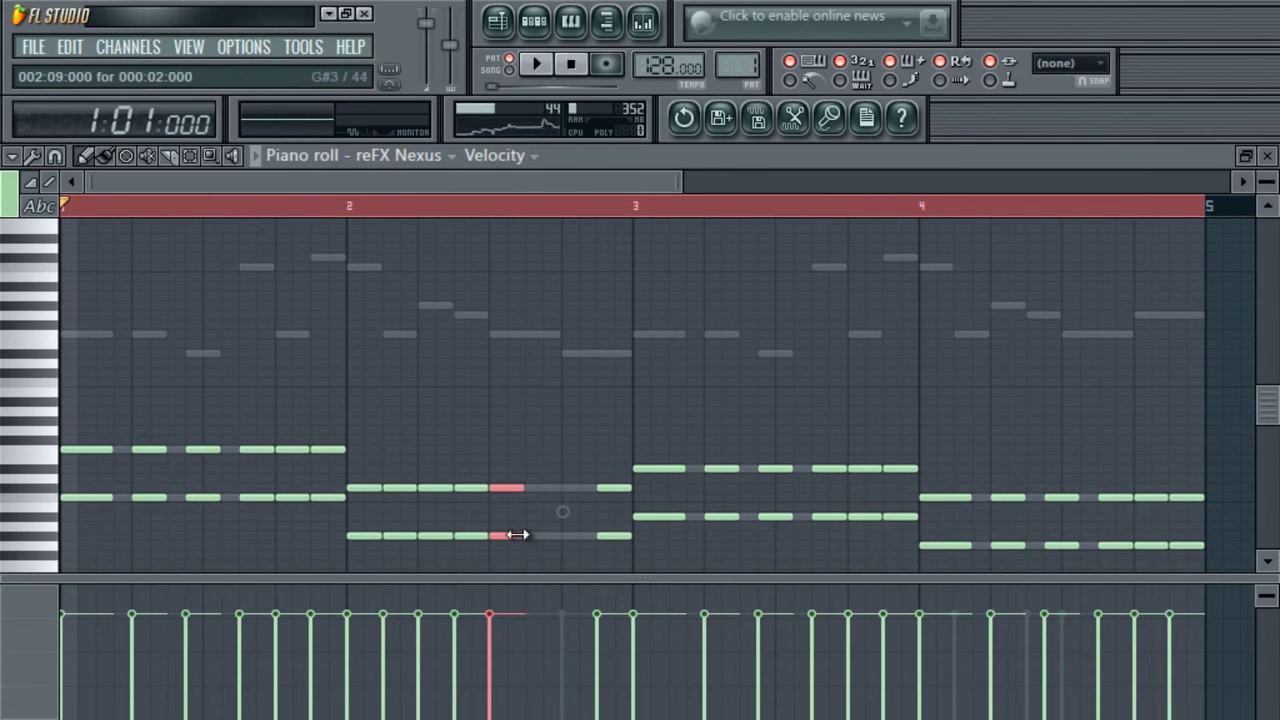
{"action": "left_click_drag", "start_coordinate": [611, 467], "coordinate": [587, 526]}
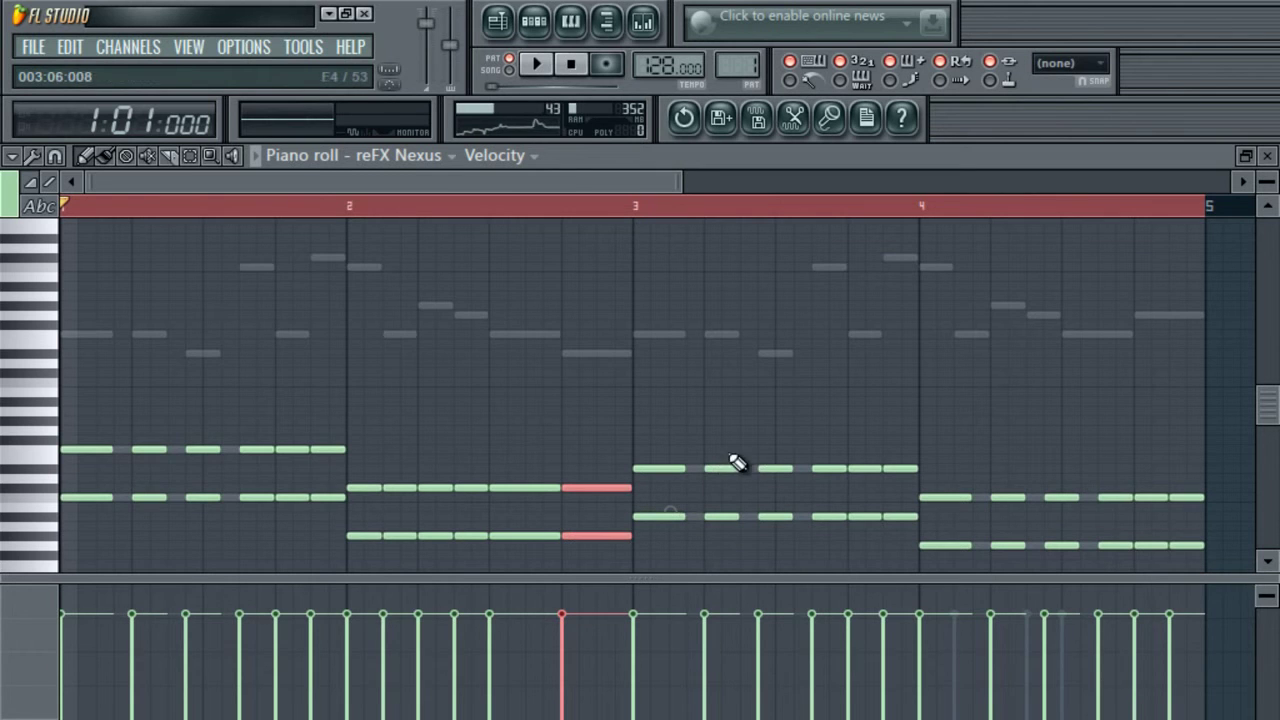
- Give bar 4 two-step chords on steps 1, 3, 5 and 7 plus four-step chords on 9 and 13, and play the pattern
{"action": "scroll", "coordinate": [549, 194], "scroll_direction": "right", "scroll_amount": 4}
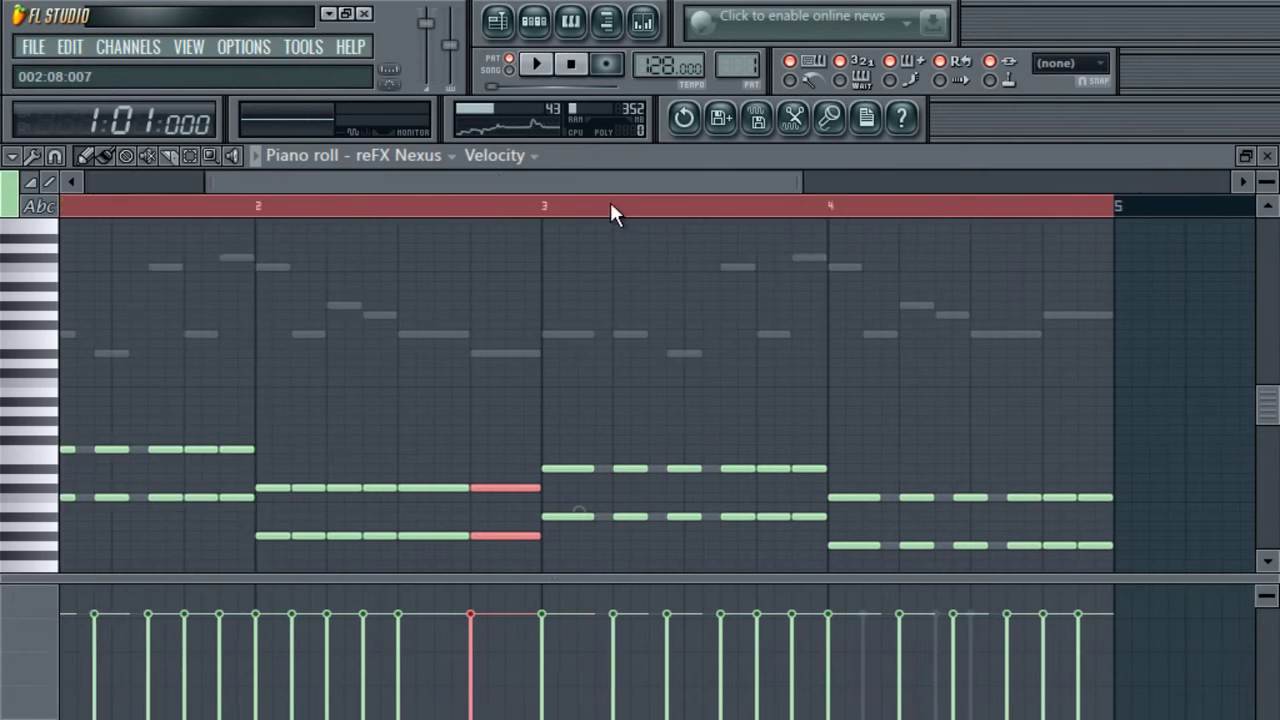
{"action": "left_click_drag", "start_coordinate": [571, 462], "coordinate": [576, 552]}
{"action": "left_click_drag", "start_coordinate": [536, 478], "coordinate": [536, 538]}
{"action": "left_click_drag", "start_coordinate": [622, 485], "coordinate": [581, 542]}
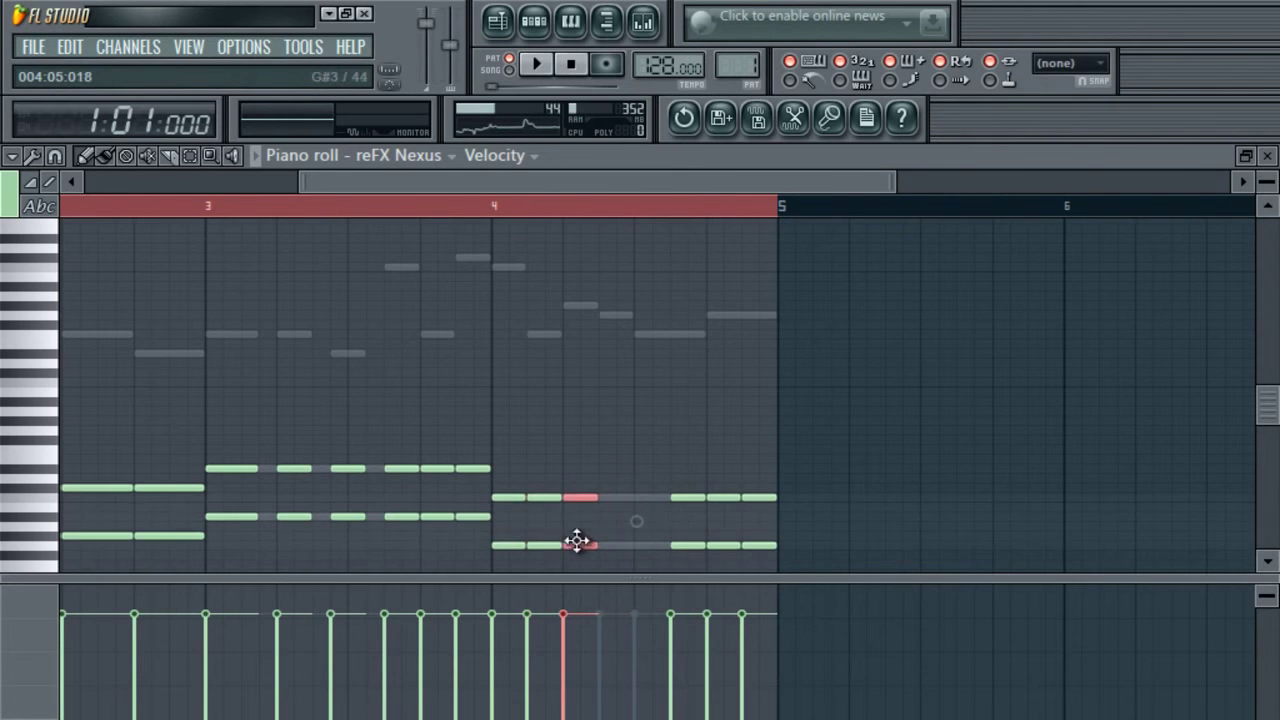
{"action": "left_click_drag", "start_coordinate": [673, 466], "coordinate": [611, 543]}
{"action": "left_click_drag", "start_coordinate": [718, 494], "coordinate": [648, 545]}
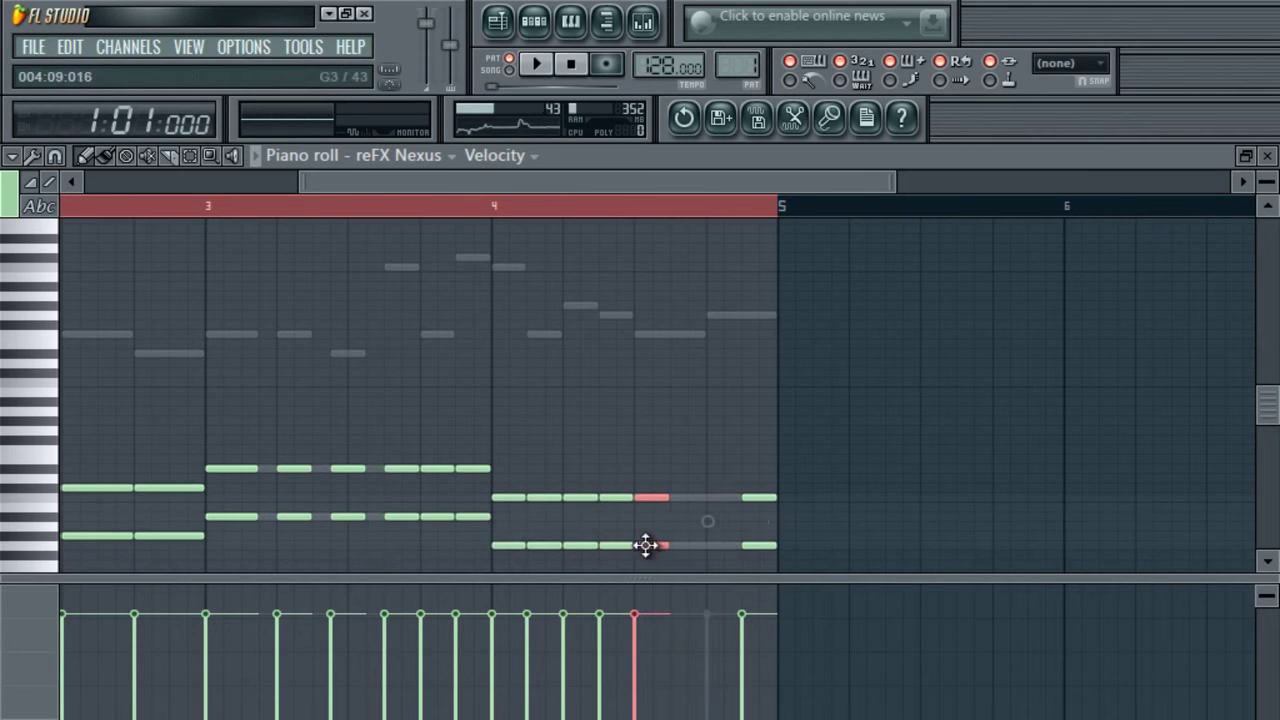
{"action": "left_click_drag", "start_coordinate": [750, 494], "coordinate": [771, 565]}
{"action": "key", "text": "space"}
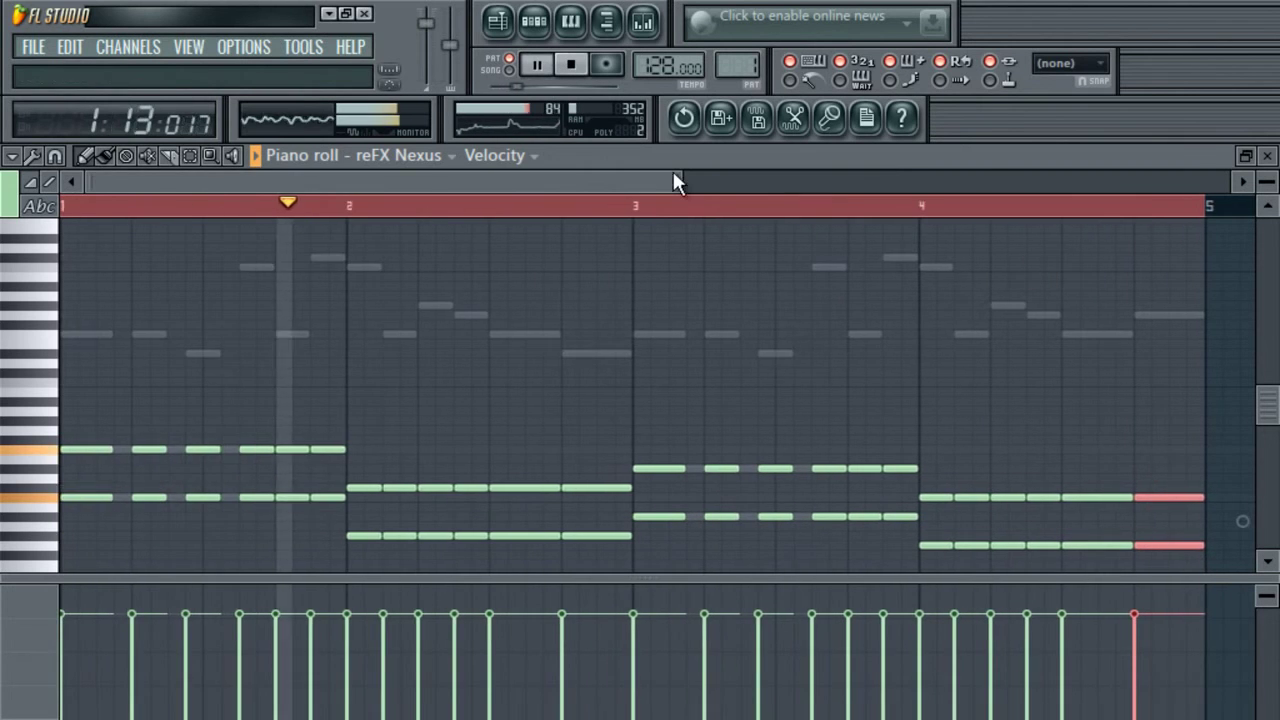
{"action": "key", "text": "space"}
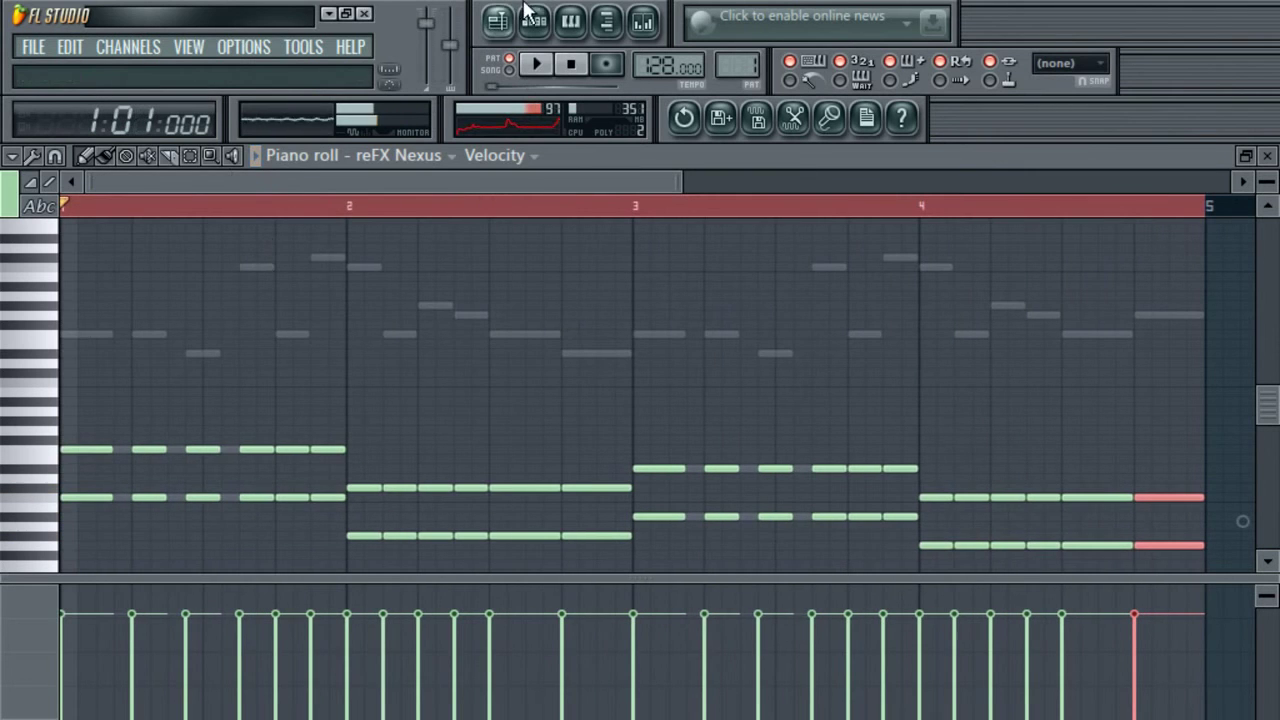
- Check the reverb settings of the Nexus pluck and play pattern 1
{"action": "left_click", "coordinate": [530, 18]}
{"action": "left_click", "coordinate": [120, 269]}
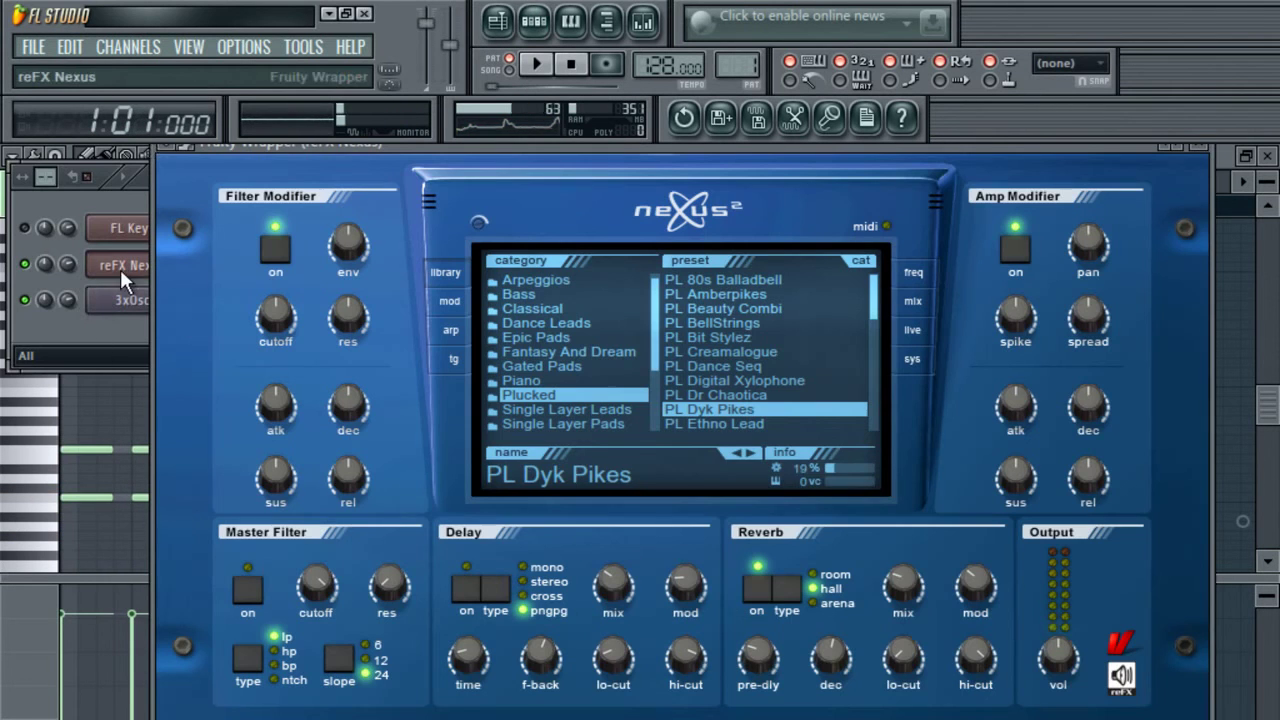
{"action": "mouse_move", "coordinate": [905, 585]}
{"action": "left_click", "coordinate": [745, 582]}
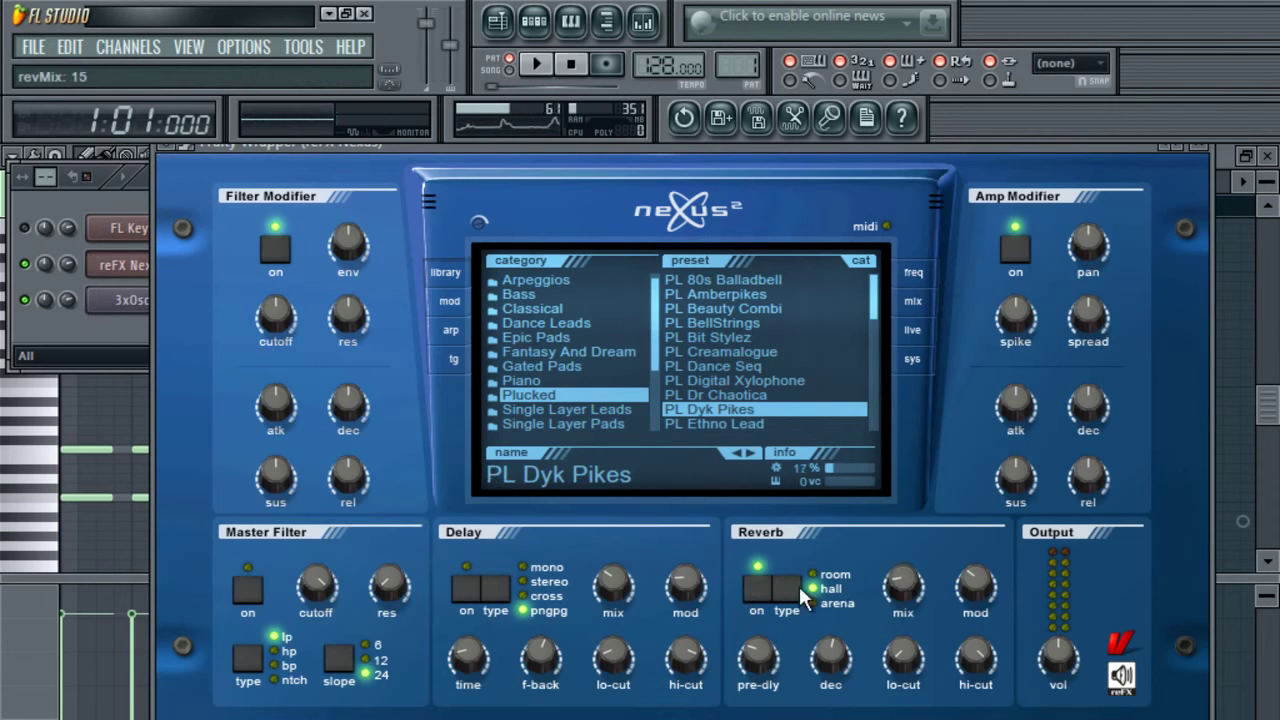
{"action": "key", "text": "space"}
- Add the bar 1 melody to the Nexus piano roll over the ghost notes: three-step F5, then two-step F5, D#5, C6, F5 and C#6
{"action": "left_click", "coordinate": [59, 330]}
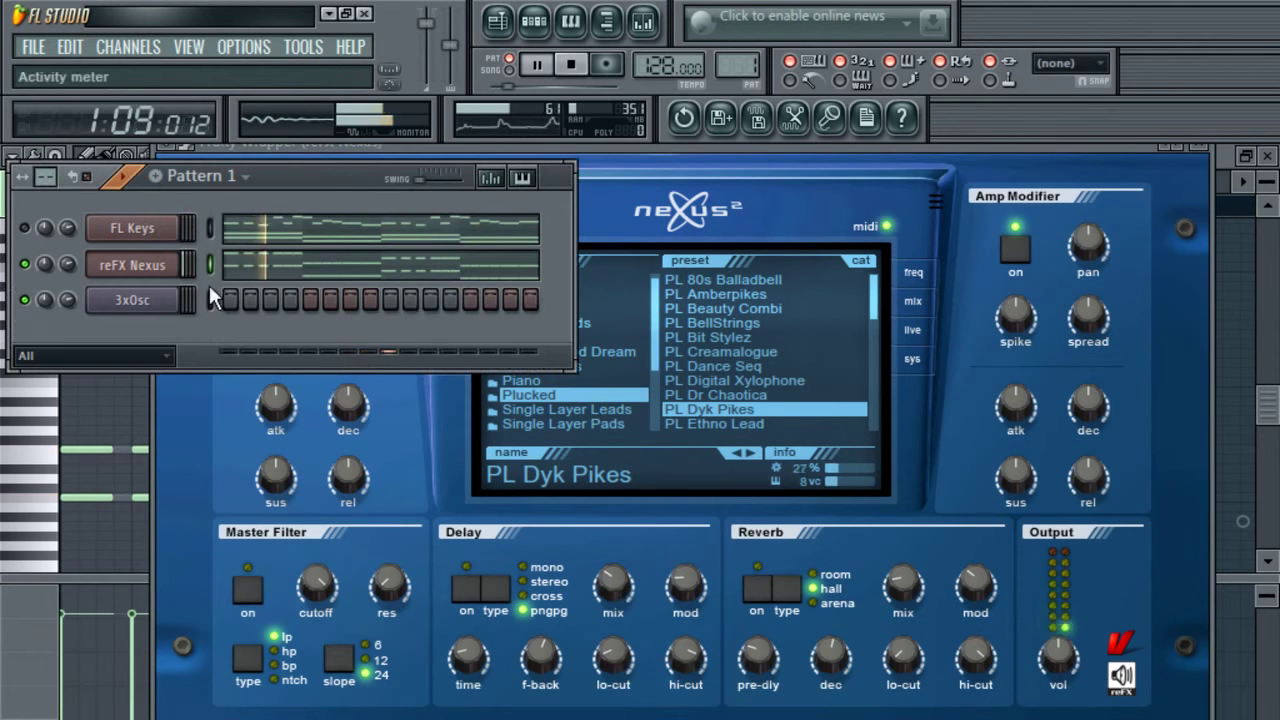
{"action": "left_click", "coordinate": [248, 266]}
{"action": "left_click_drag", "start_coordinate": [277, 185], "coordinate": [1050, 181]}
{"action": "key", "text": "space"}
{"action": "left_click_drag", "start_coordinate": [1267, 425], "coordinate": [1275, 405]}
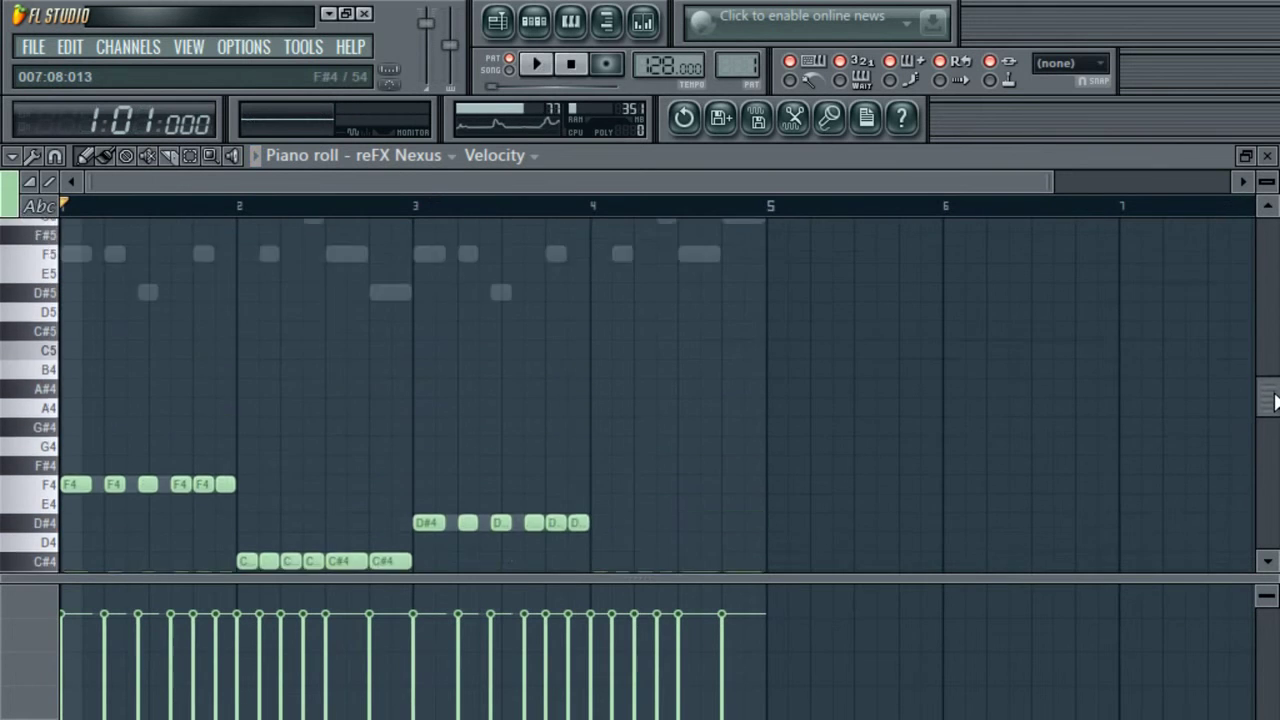
{"action": "scroll", "coordinate": [206, 466], "scroll_direction": "up", "scroll_amount": 3}
{"action": "left_click_drag", "start_coordinate": [1053, 189], "coordinate": [626, 235]}
{"action": "left_click", "coordinate": [53, 392]}
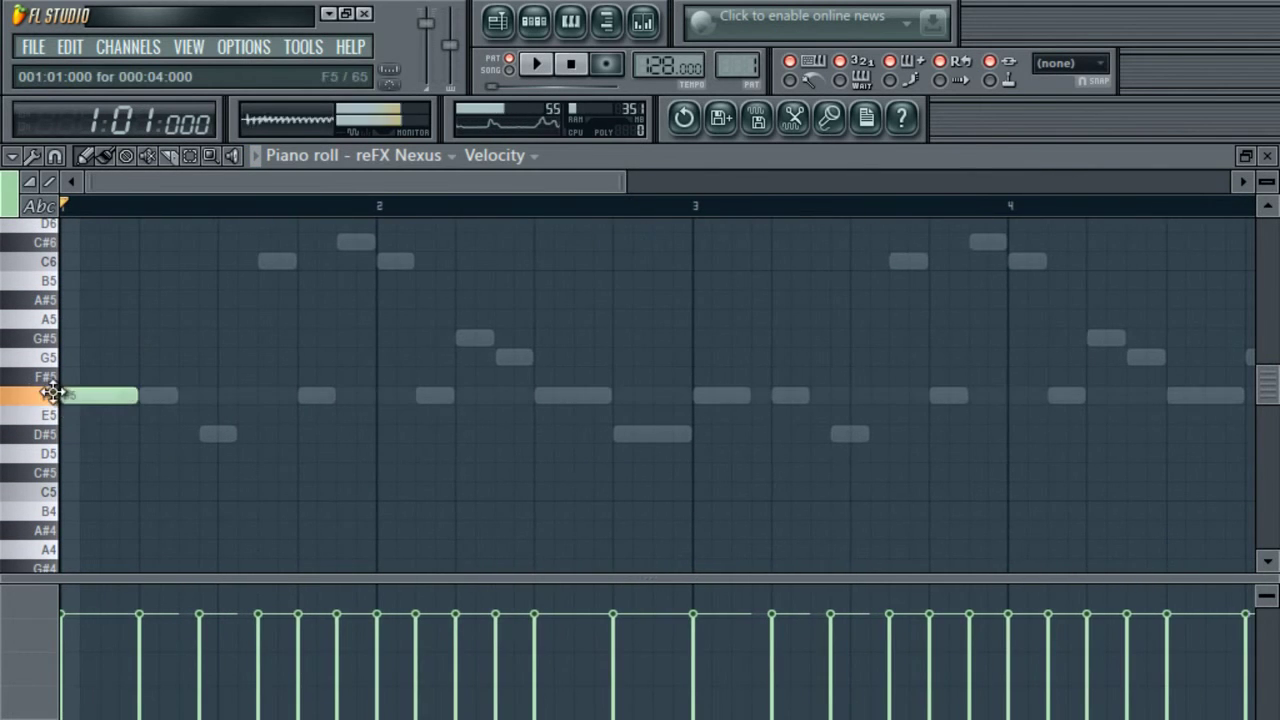
{"action": "left_click", "coordinate": [159, 397]}
{"action": "left_click", "coordinate": [265, 262]}
{"action": "left_click", "coordinate": [314, 397]}
{"action": "left_click", "coordinate": [352, 243]}
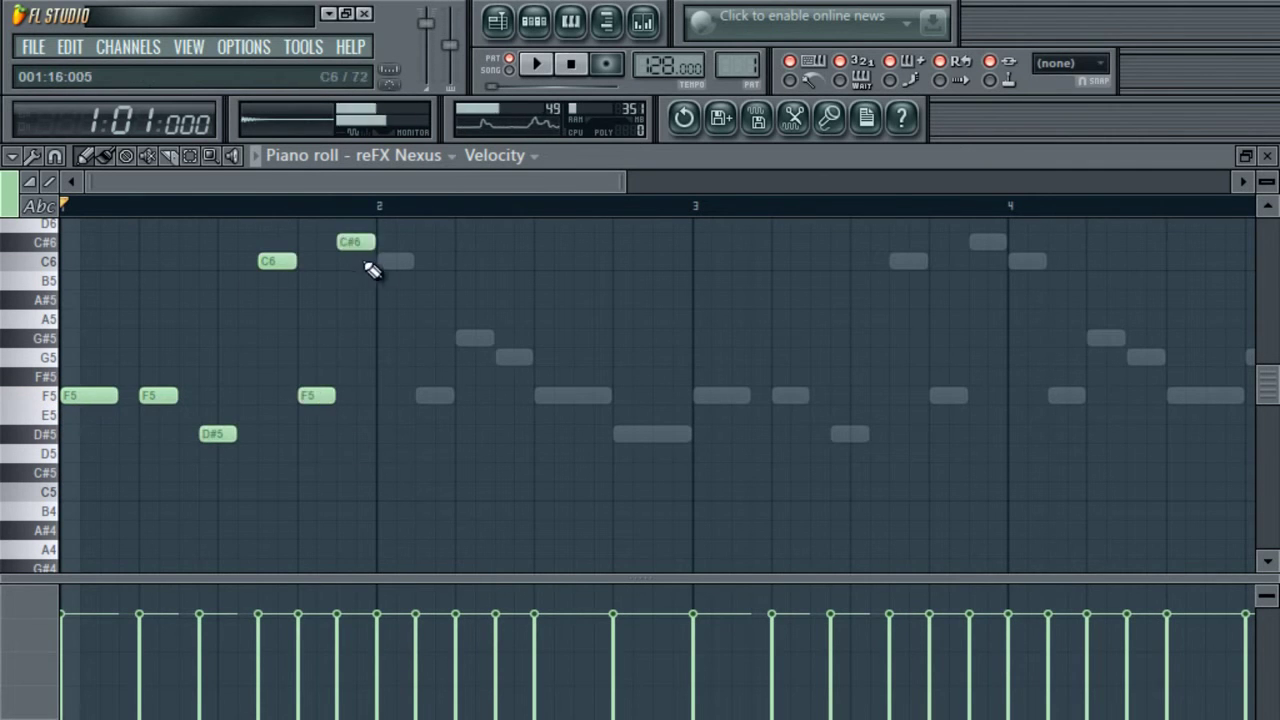
- Trace the bar 2 melody with two-step C6, F5, G#5 and G5 notes, plus four-step F5 and D#5 notes
{"action": "left_click", "coordinate": [393, 262]}
{"action": "left_click", "coordinate": [465, 340]}
{"action": "left_click", "coordinate": [508, 357]}
{"action": "left_click", "coordinate": [543, 396]}
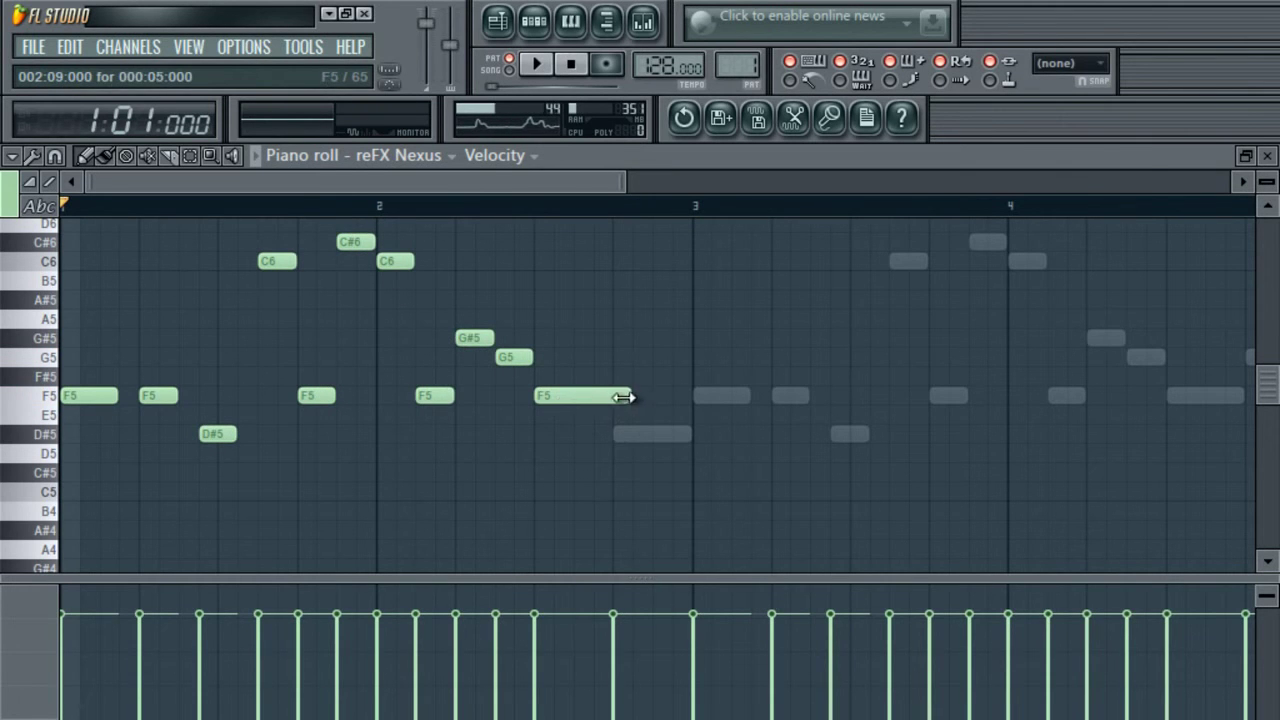
{"action": "left_click", "coordinate": [628, 438]}
- Trace the bar 3 melody with a three-step F5 followed by two-step F5, D#5, C6, F5 and C#6 notes
{"action": "left_click", "coordinate": [745, 398]}
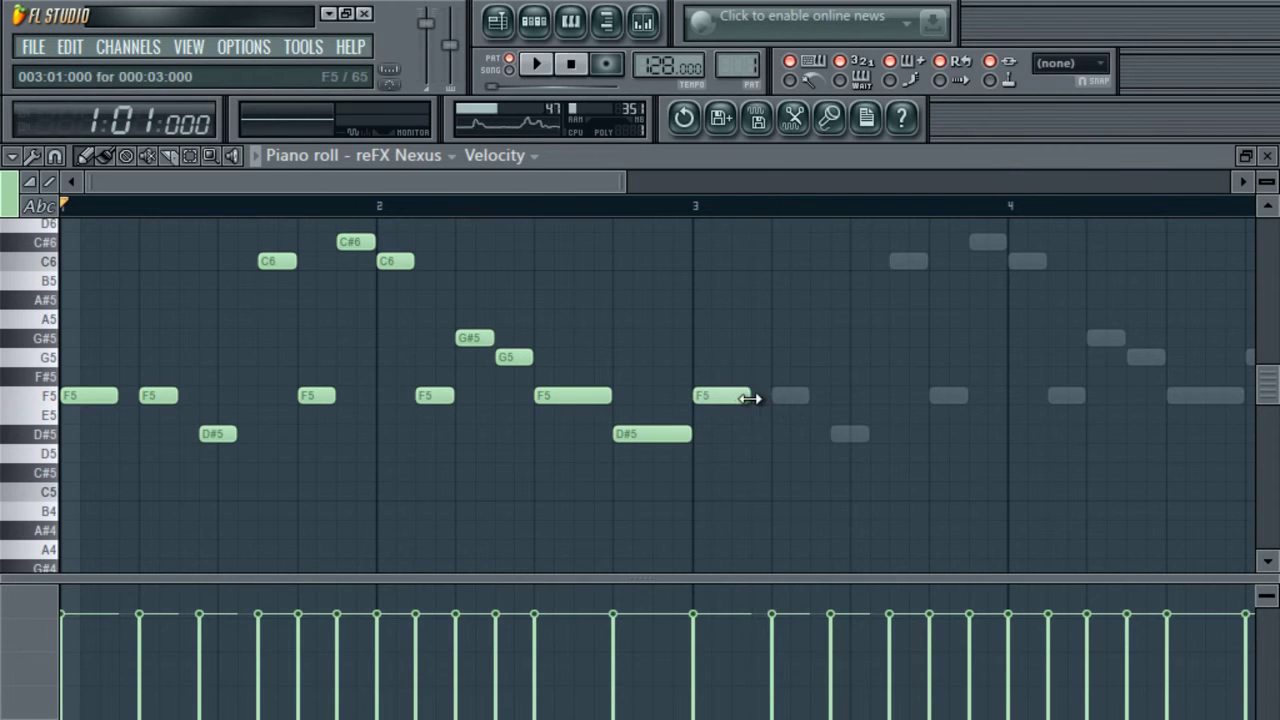
{"action": "left_click", "coordinate": [785, 397]}
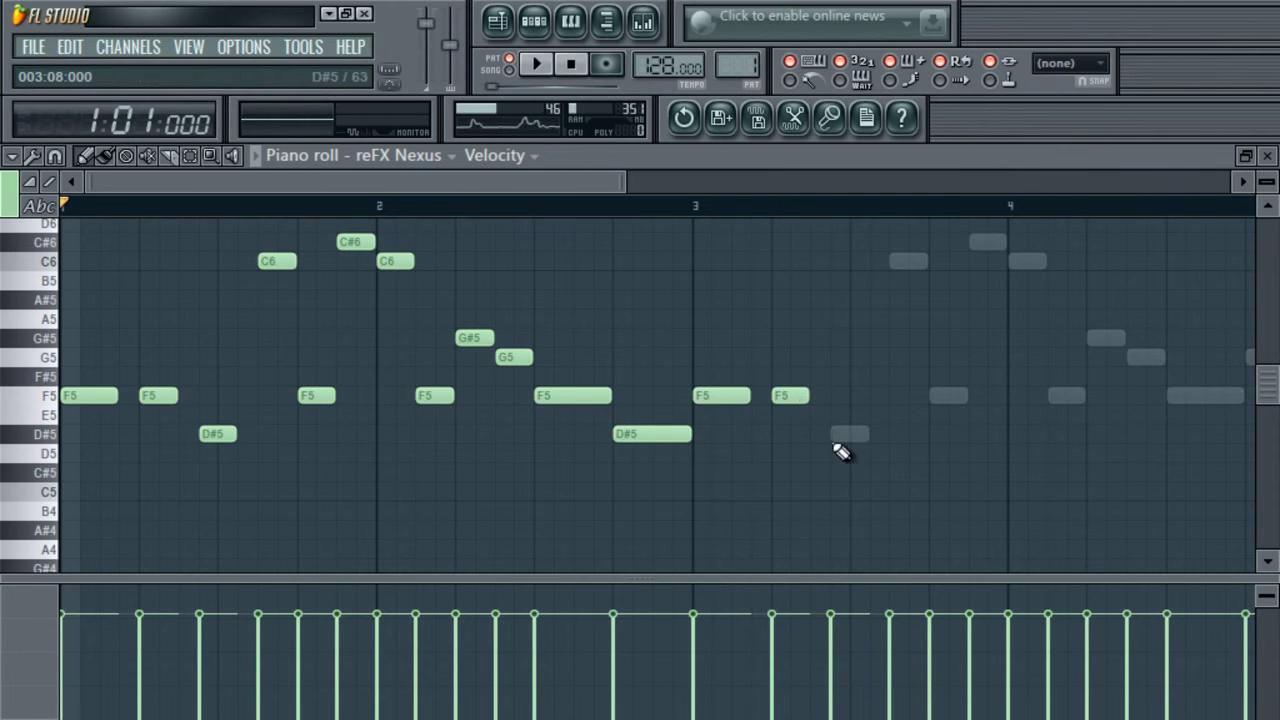
{"action": "left_click", "coordinate": [910, 264]}
{"action": "left_click", "coordinate": [943, 394]}
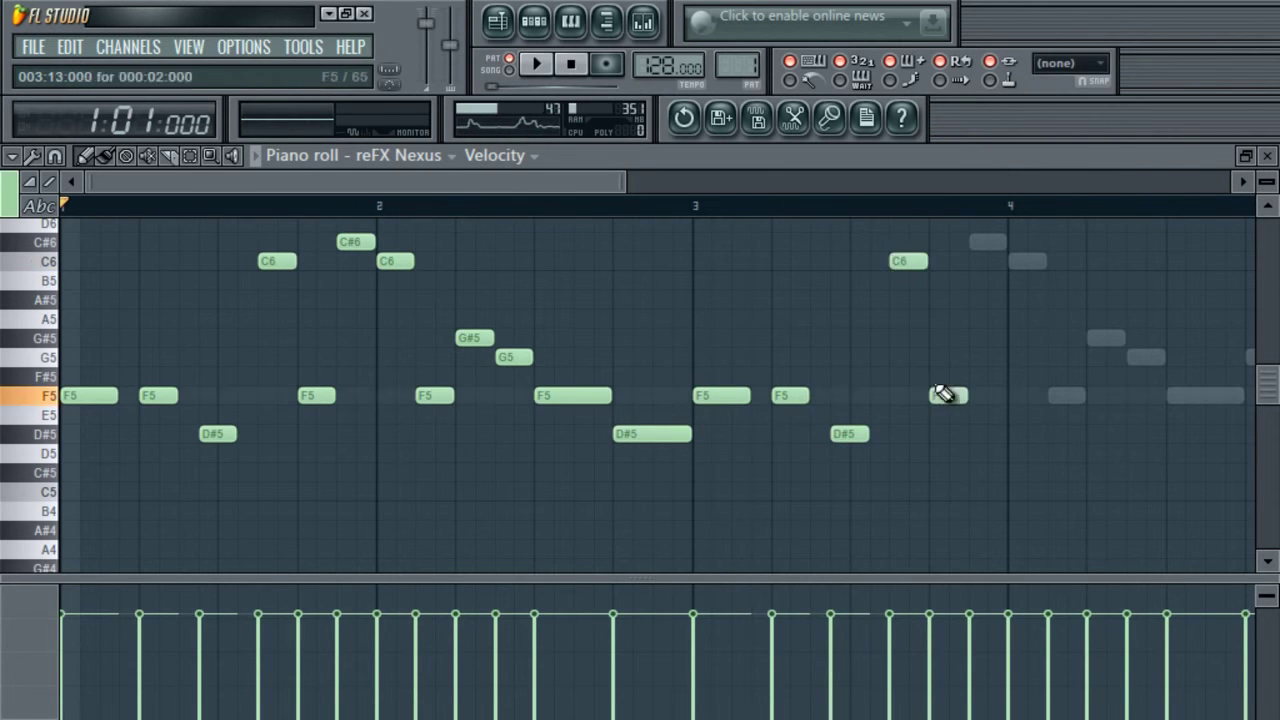
{"action": "left_click", "coordinate": [986, 243]}
- Trace the bar 4 melody with two-step C6, F5, G#5 and G5 notes, ending in four-step F5 and G5 notes
{"action": "left_click", "coordinate": [1027, 263]}
{"action": "left_click", "coordinate": [1057, 394]}
{"action": "left_click", "coordinate": [1100, 338]}
{"action": "left_click", "coordinate": [1143, 358]}
{"action": "left_click", "coordinate": [1180, 396]}
{"action": "left_click", "coordinate": [1245, 360]}
{"action": "scroll", "coordinate": [1123, 397], "scroll_direction": "down", "scroll_amount": 6}
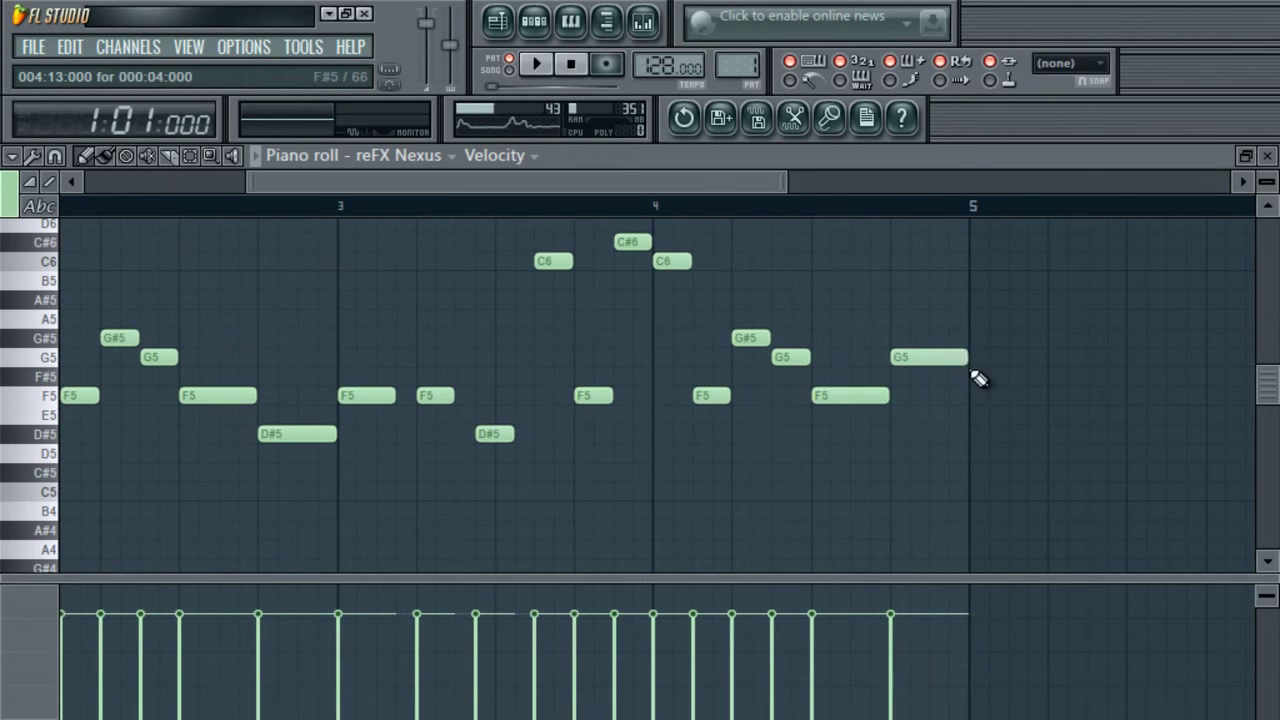
- Transpose all Nexus notes up one octave and play the pattern
{"action": "key", "text": "ctrl+a"}
{"action": "scroll", "coordinate": [978, 365], "scroll_direction": "down", "scroll_amount": 3}
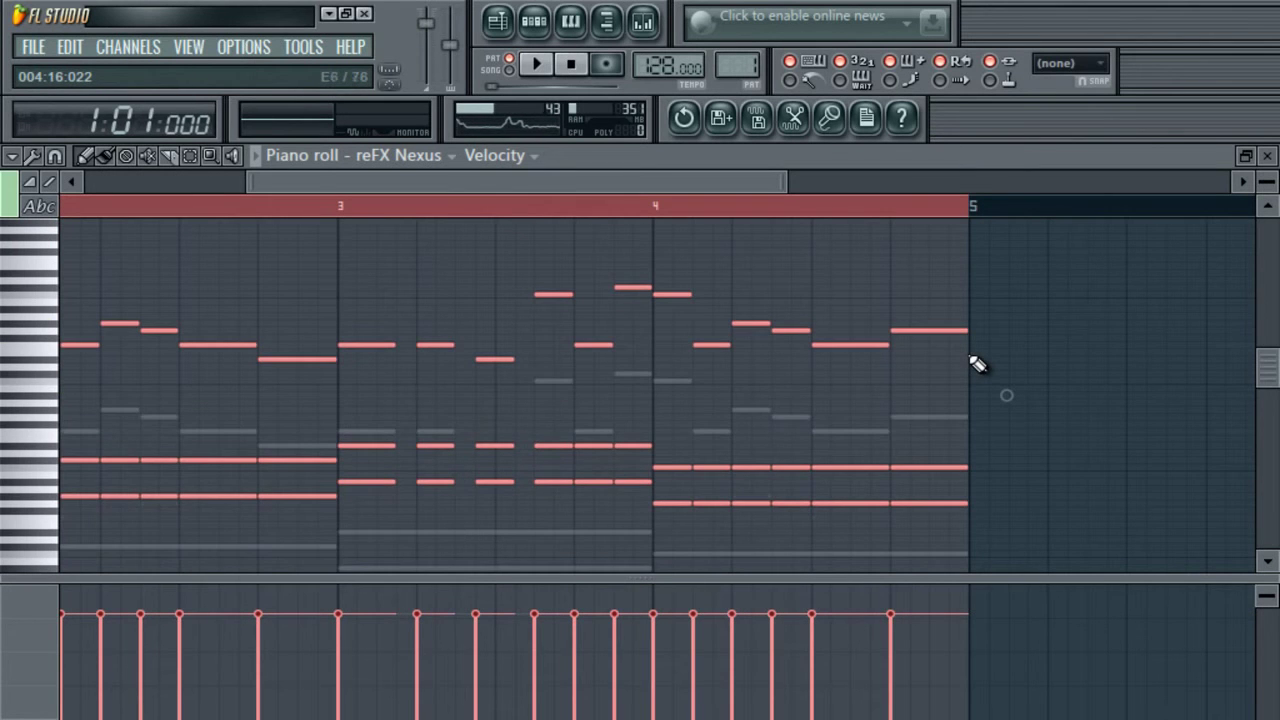
{"action": "key", "text": "space"}
{"action": "left_click_drag", "start_coordinate": [479, 187], "coordinate": [166, 187]}
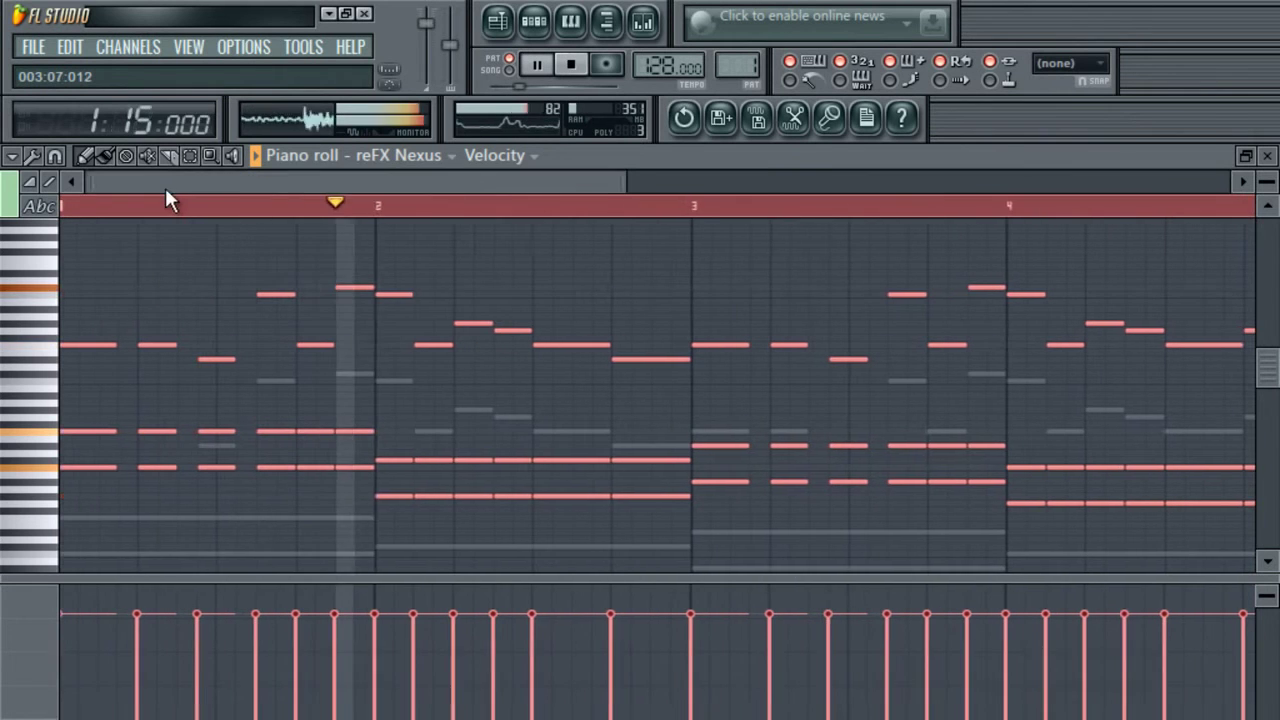
{"action": "left_click_drag", "start_coordinate": [627, 181], "coordinate": [929, 211]}
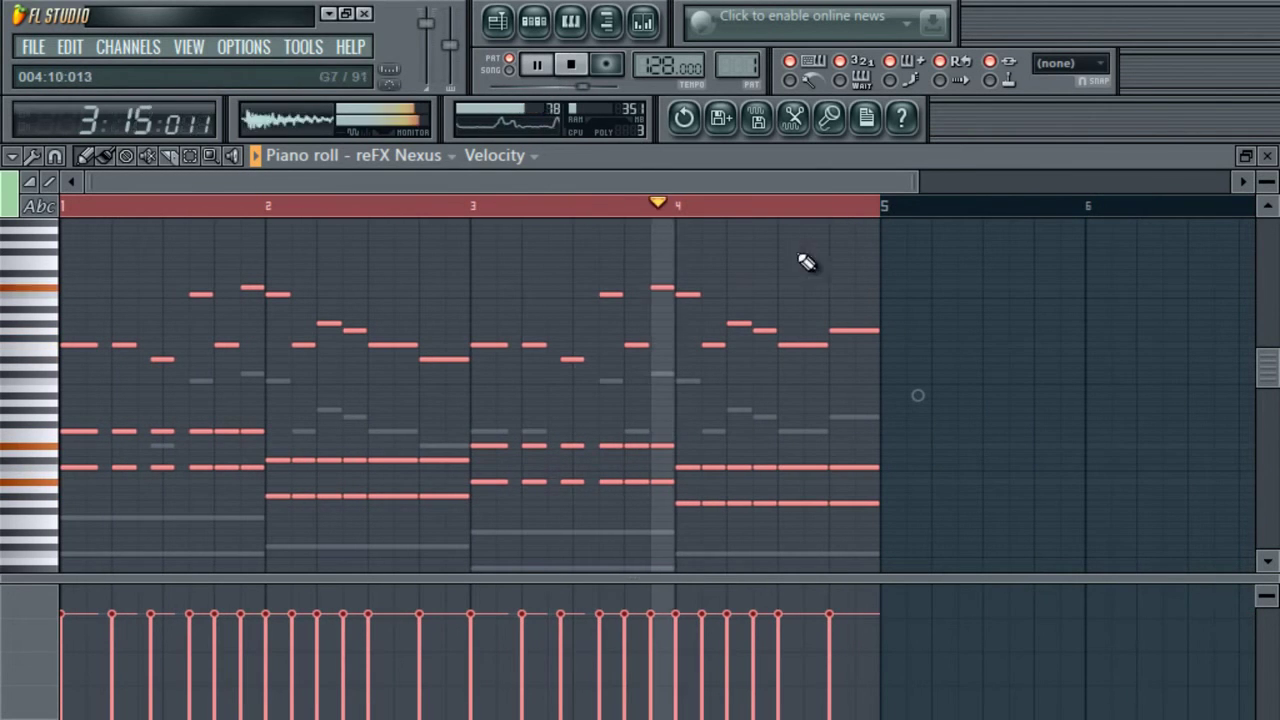
- Split the four-step chords on steps 9 and 13 of bars 4 and 2 into pairs of two-step chords, and play the pattern
{"action": "left_click_drag", "start_coordinate": [810, 467], "coordinate": [826, 506]}
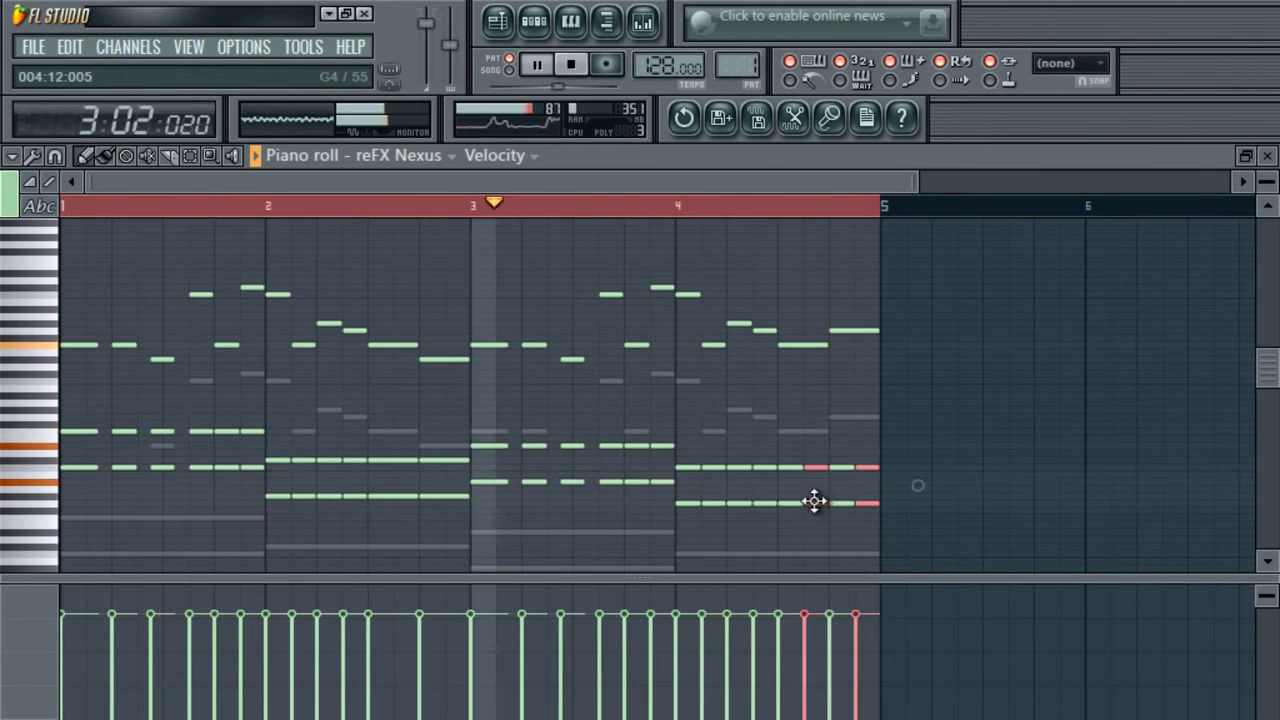
{"action": "left_click_drag", "start_coordinate": [398, 449], "coordinate": [462, 494]}
{"action": "key", "text": "space"}
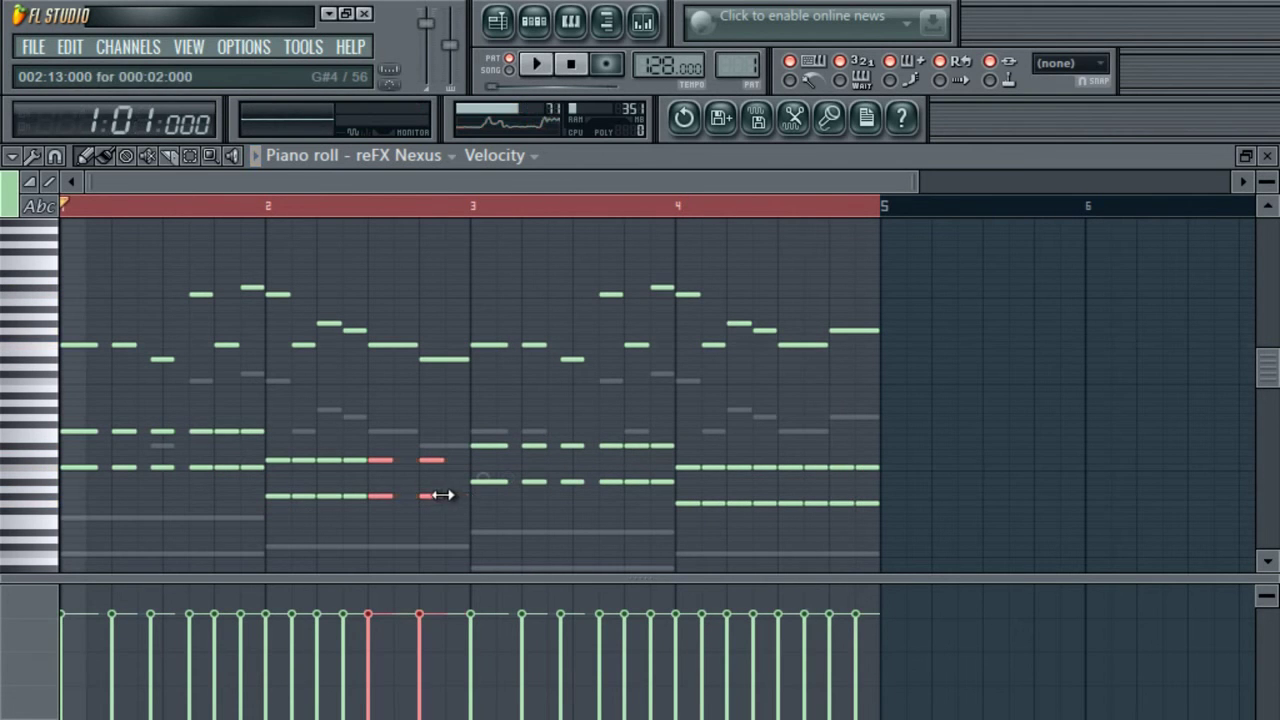
{"action": "key", "text": "ctrl+v"}
{"action": "left_click_drag", "start_coordinate": [174, 497], "coordinate": [417, 512]}
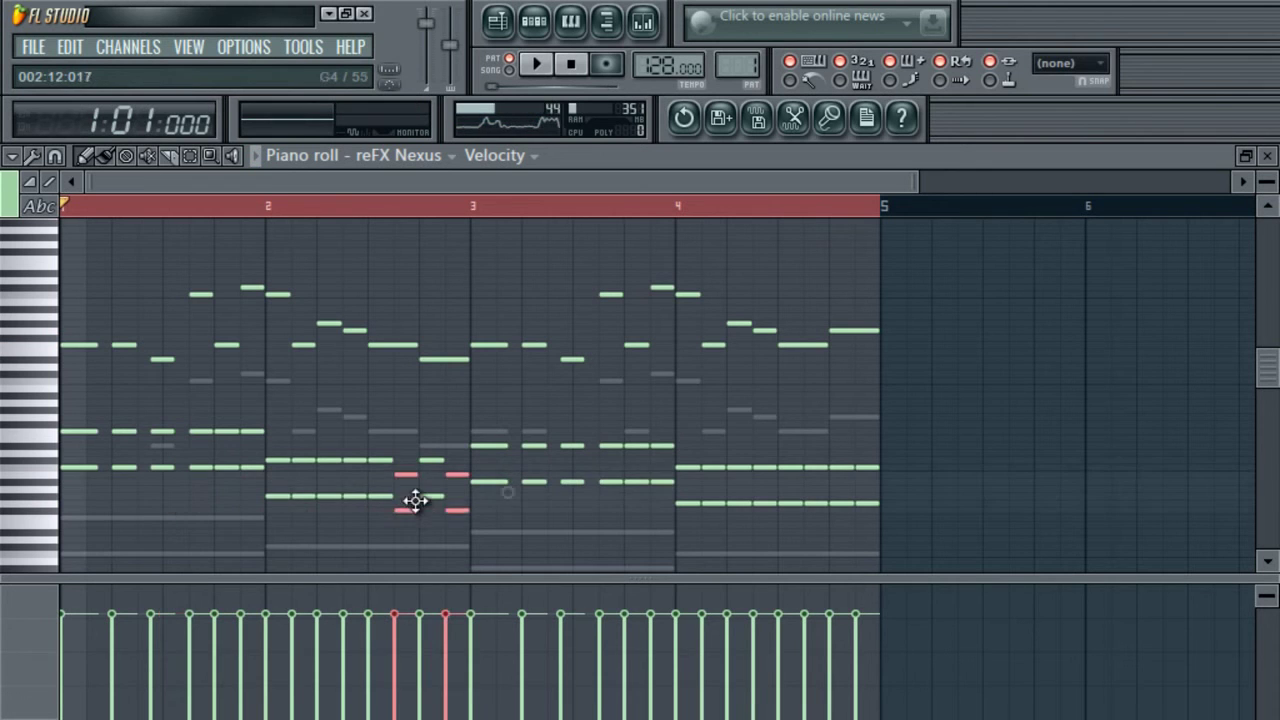
{"action": "key", "text": "space"}
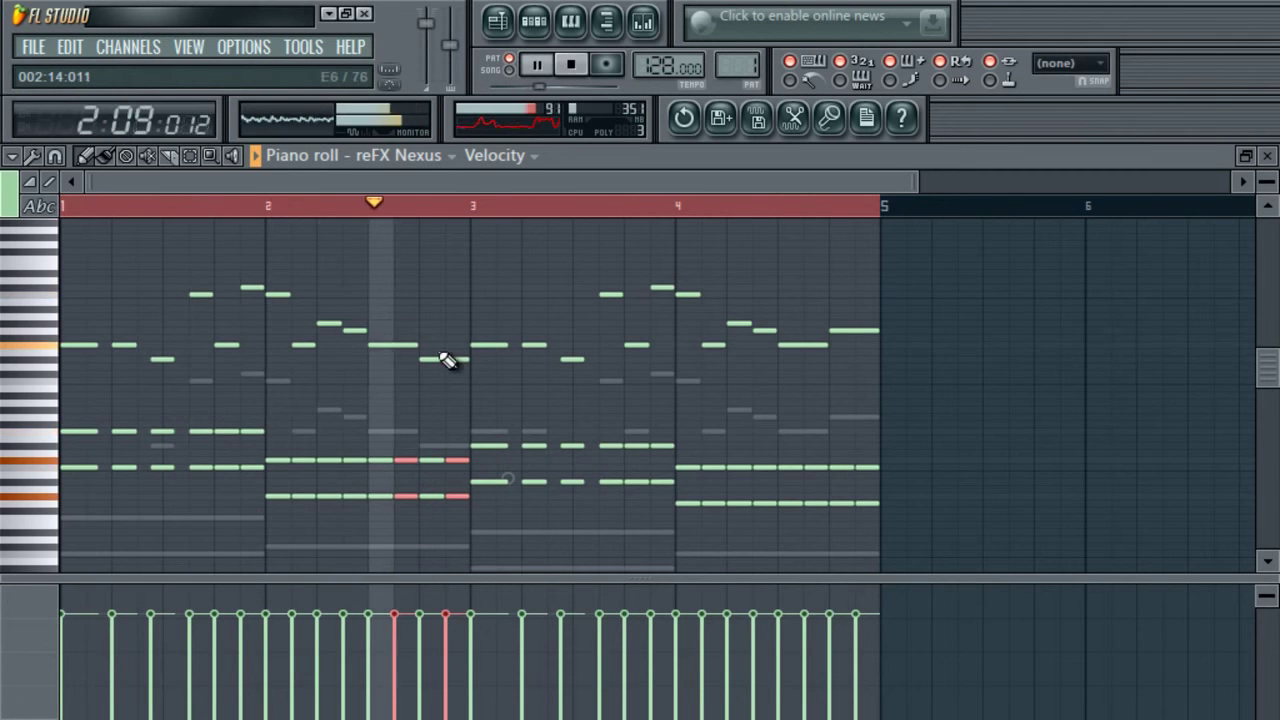
{"action": "key", "text": "space"}
- Try the PL Dance Seq preset on the Nexus channel during playback, with its reverb off and reverb mix at 20
{"action": "left_click", "coordinate": [535, 22]}
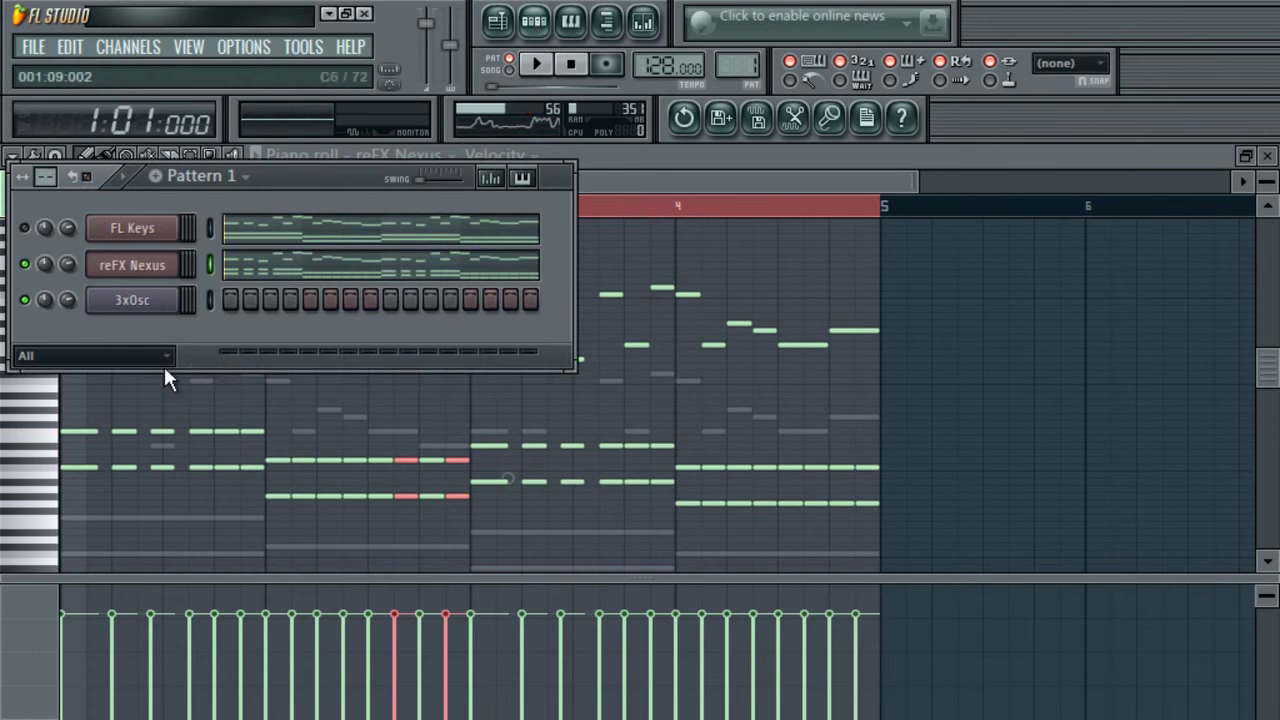
{"action": "left_click", "coordinate": [160, 266]}
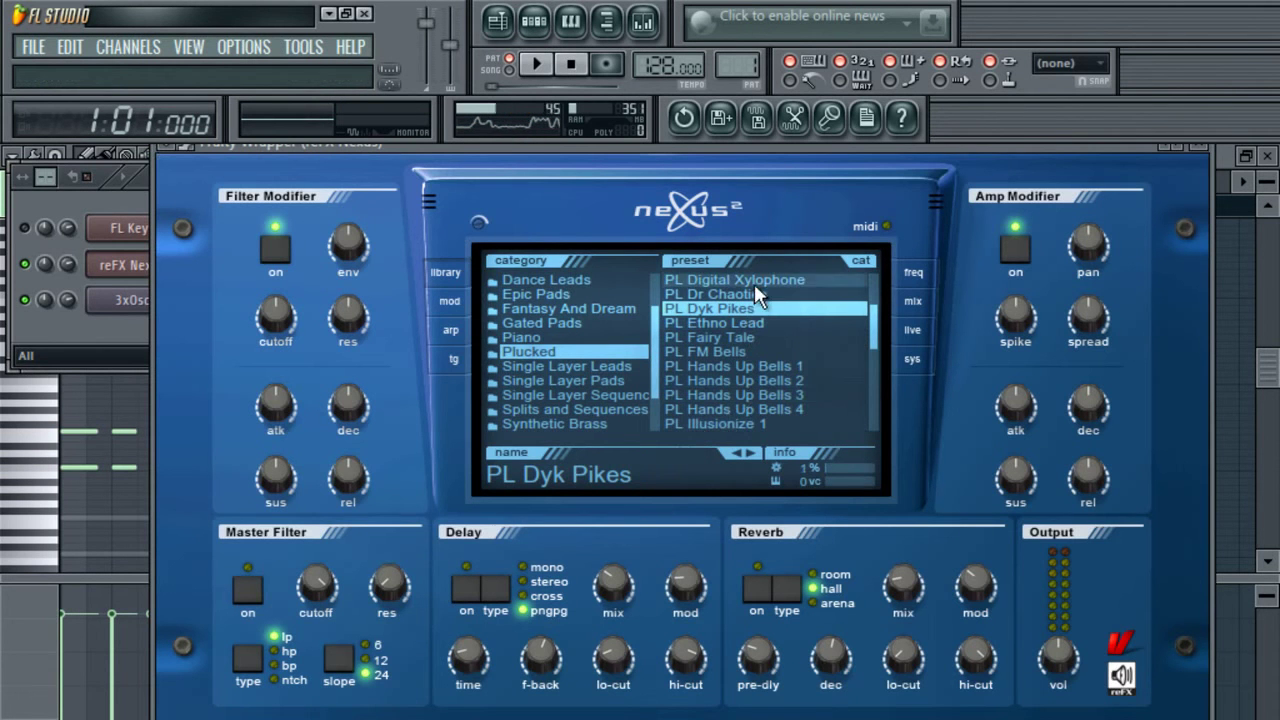
{"action": "scroll", "coordinate": [875, 320], "scroll_direction": "up", "scroll_amount": 2}
{"action": "left_click", "coordinate": [769, 293]}
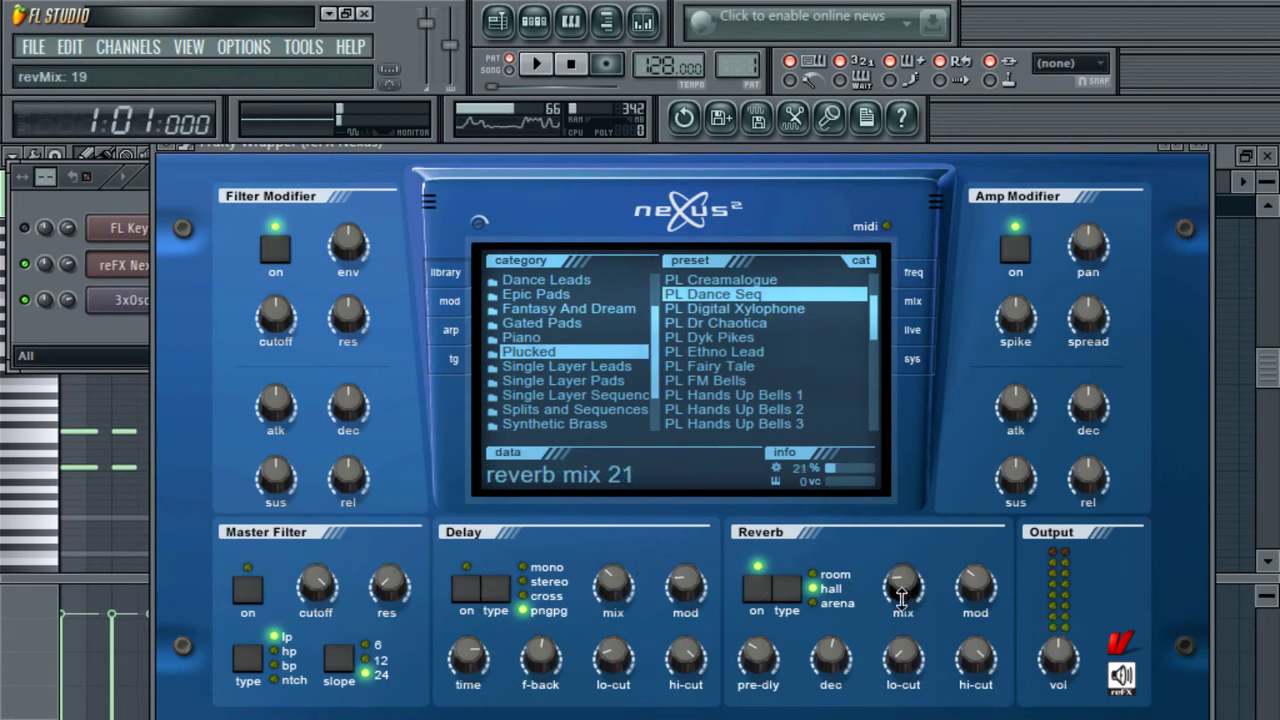
{"action": "key", "text": "space"}
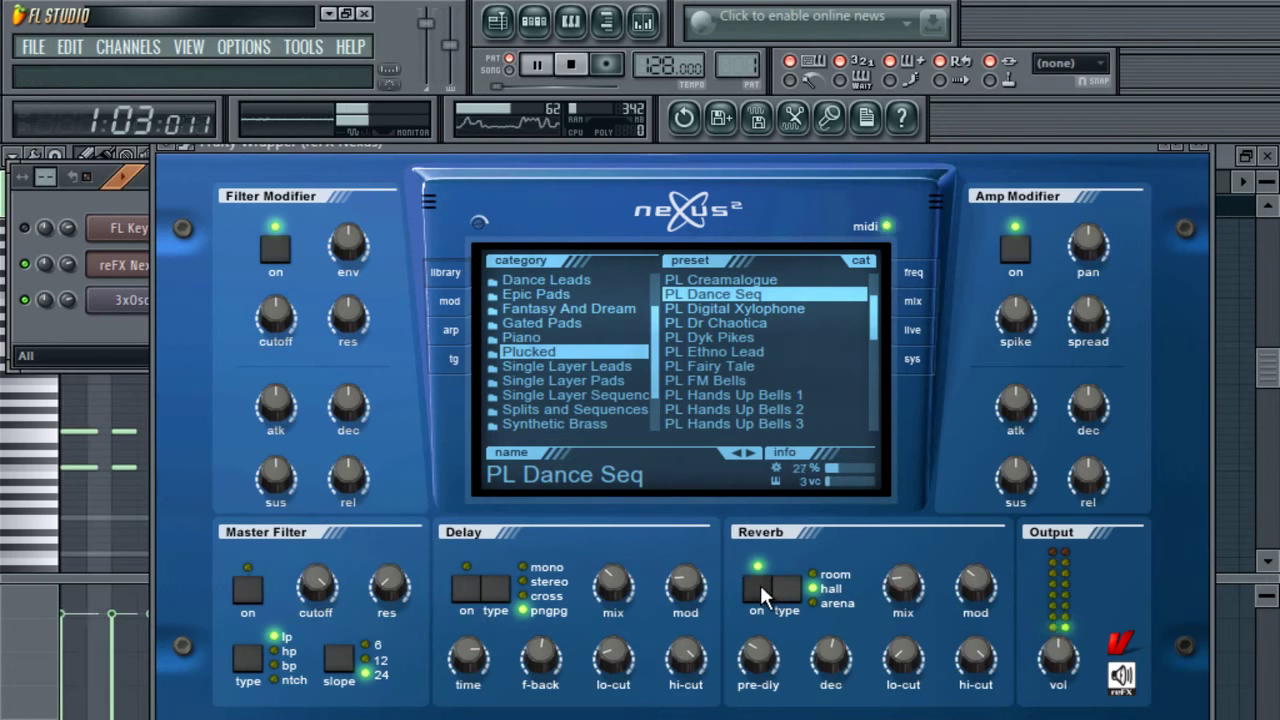
{"action": "left_click", "coordinate": [758, 585]}
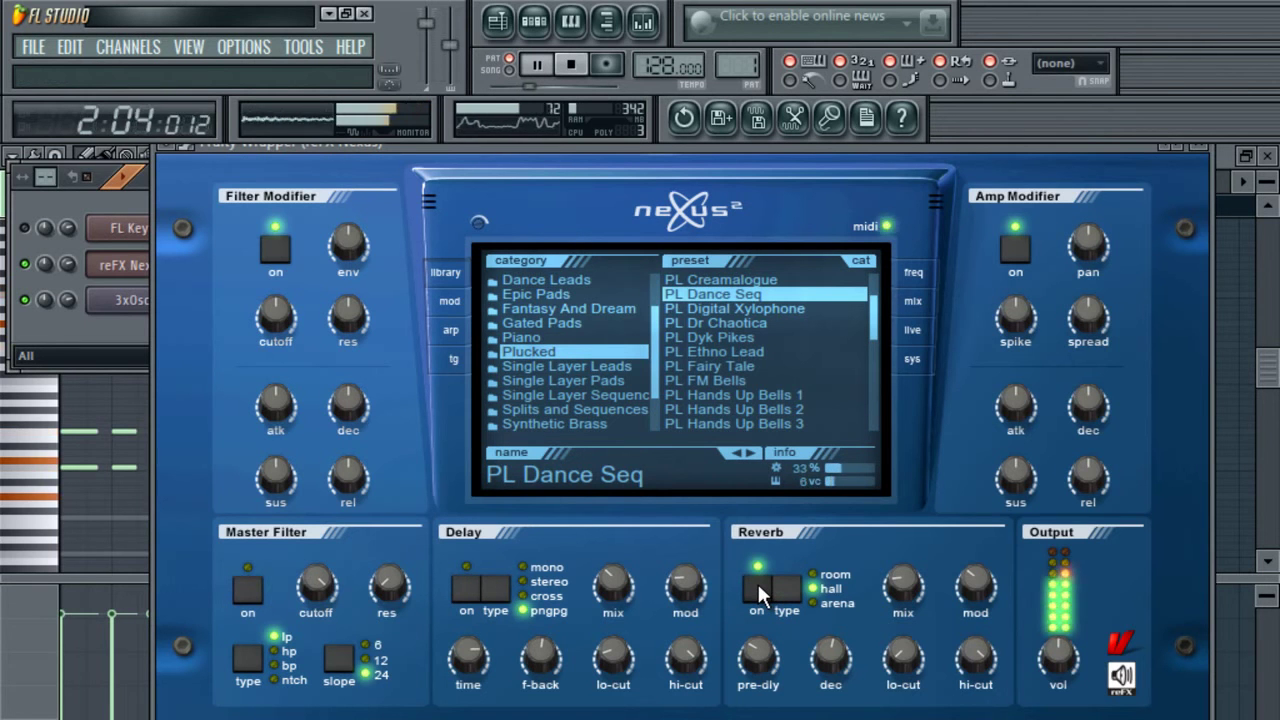
{"action": "mouse_move", "coordinate": [909, 578]}
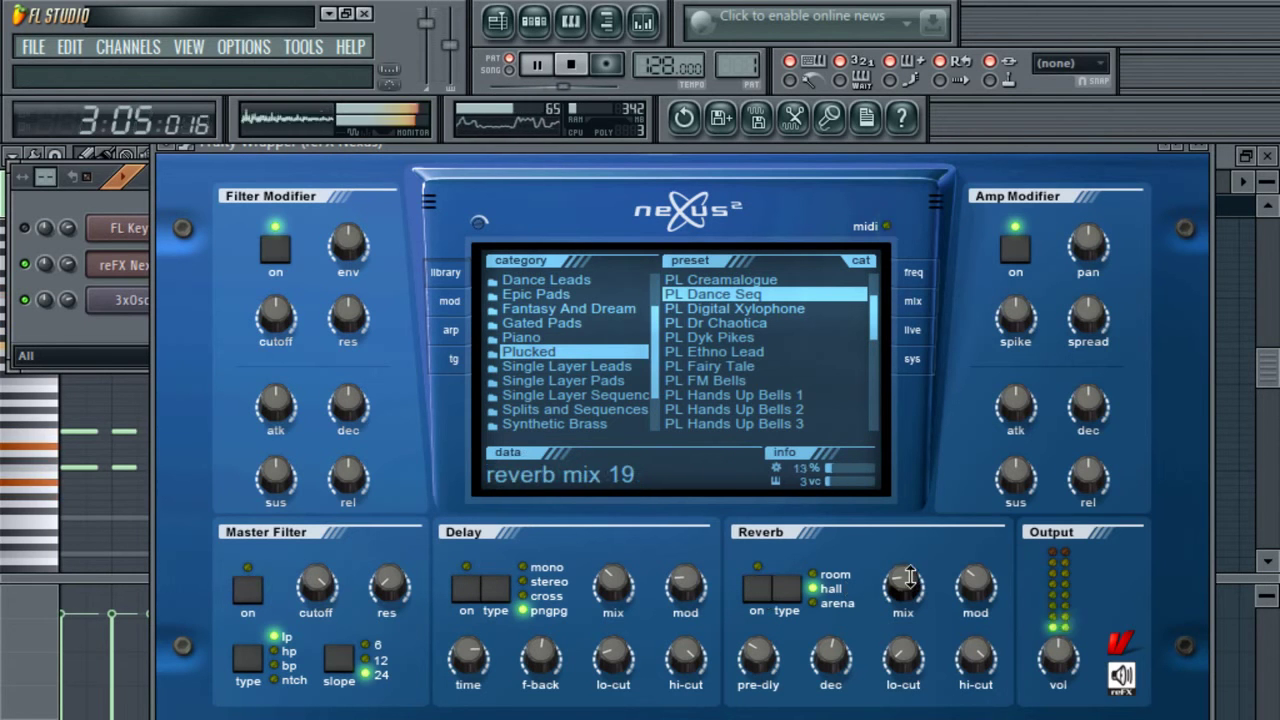
{"action": "left_click_drag", "start_coordinate": [905, 567], "coordinate": [905, 576]}
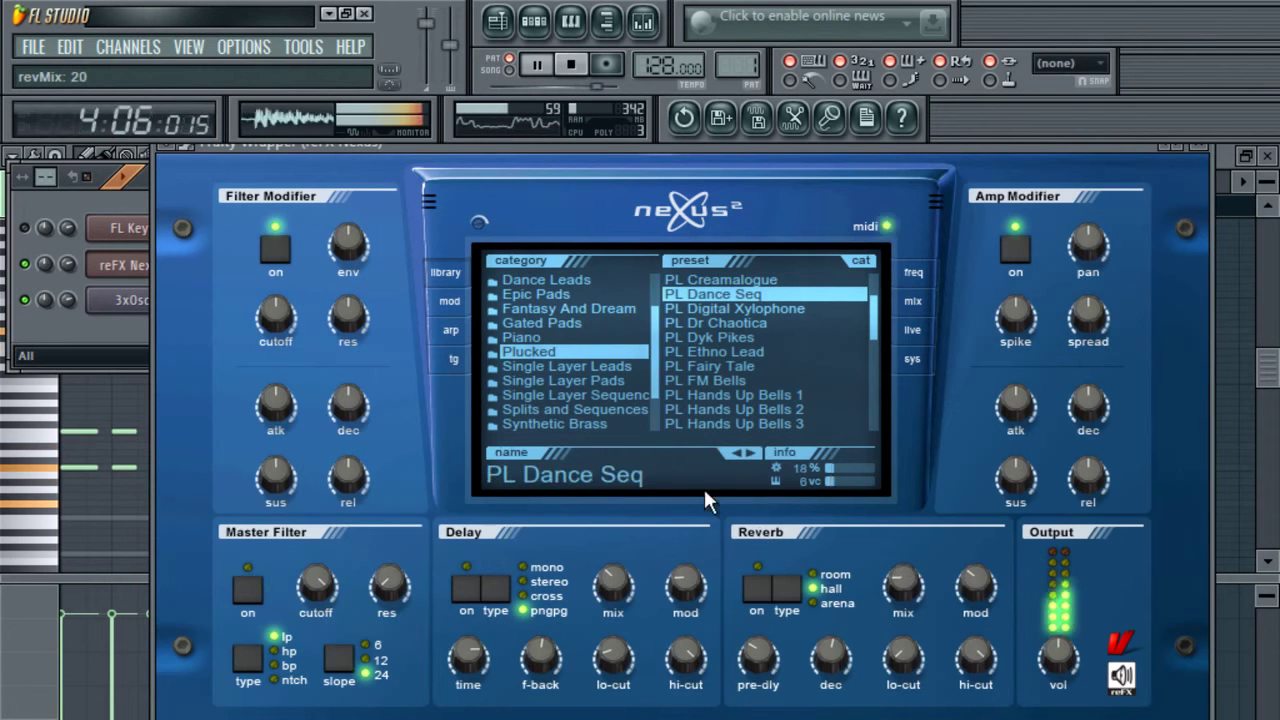
- Load LD Classic JP Leader 4 from the Single Layer Leads category, turn its delay off and set the reverb mix to 13
{"action": "left_click", "coordinate": [614, 410]}
{"action": "left_click", "coordinate": [610, 423]}
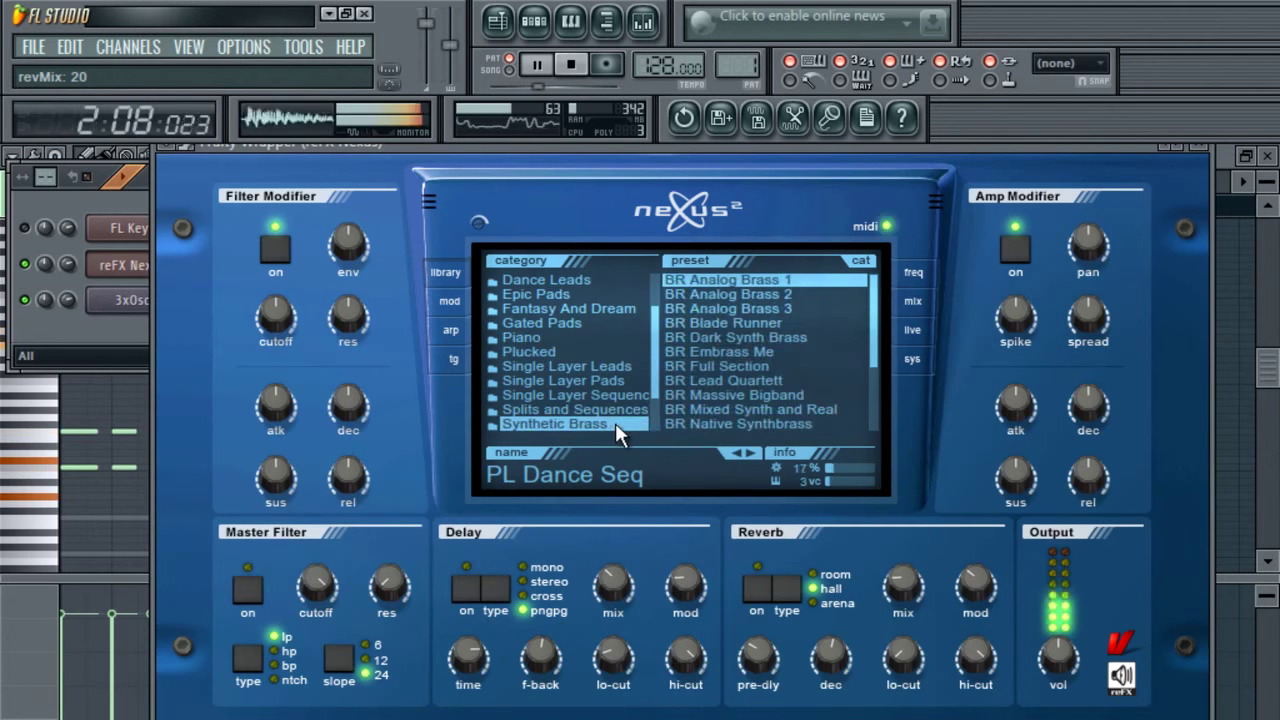
{"action": "left_click", "coordinate": [618, 366]}
{"action": "left_click_drag", "start_coordinate": [874, 280], "coordinate": [874, 298]}
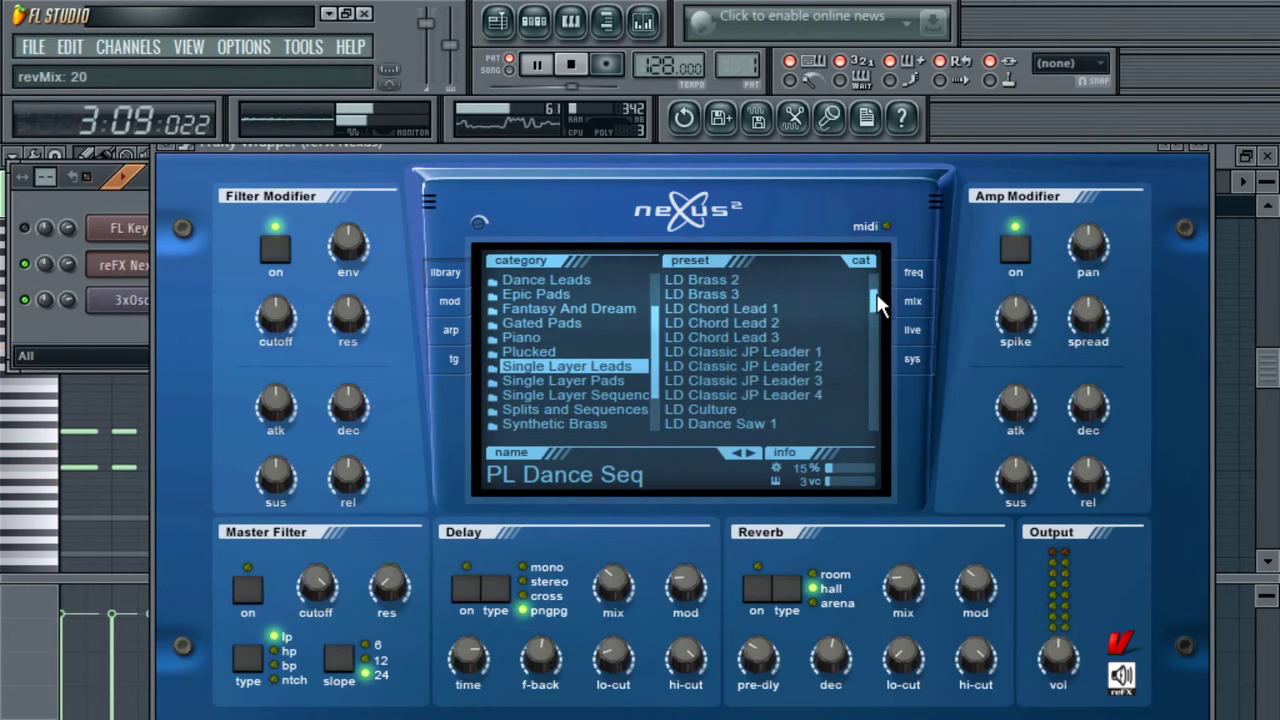
{"action": "left_click", "coordinate": [821, 394]}
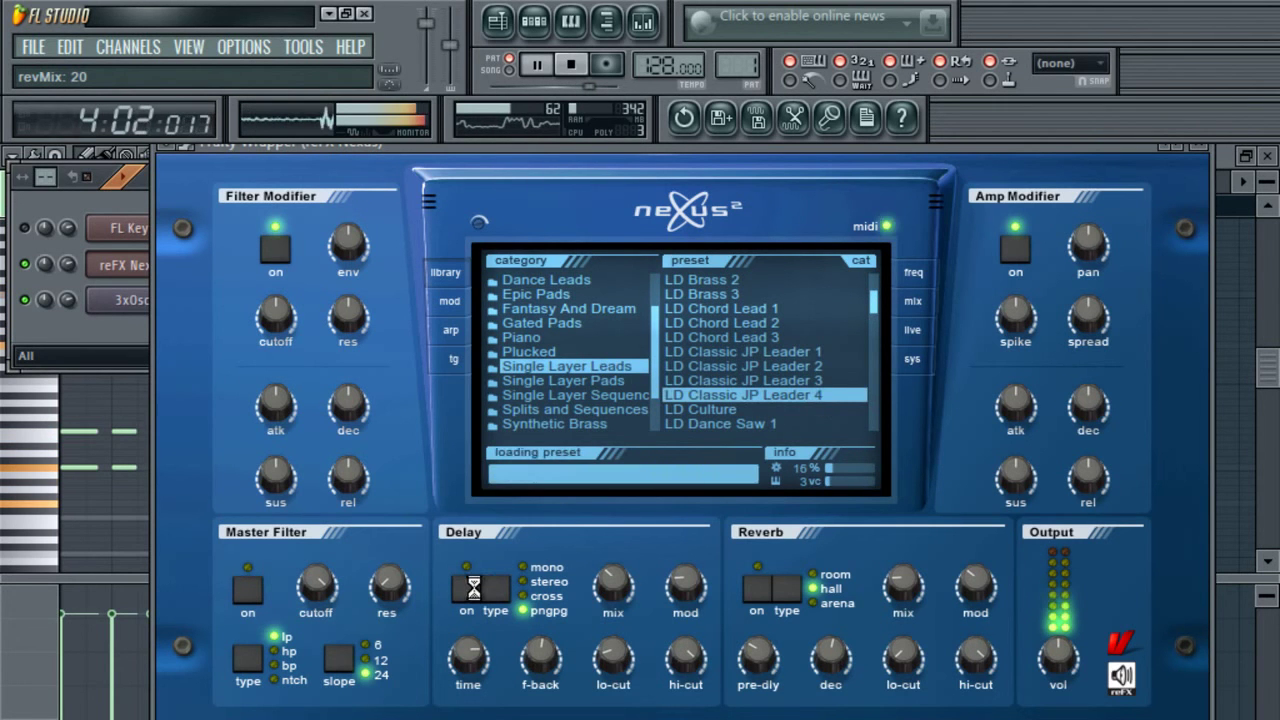
{"action": "left_click", "coordinate": [468, 589]}
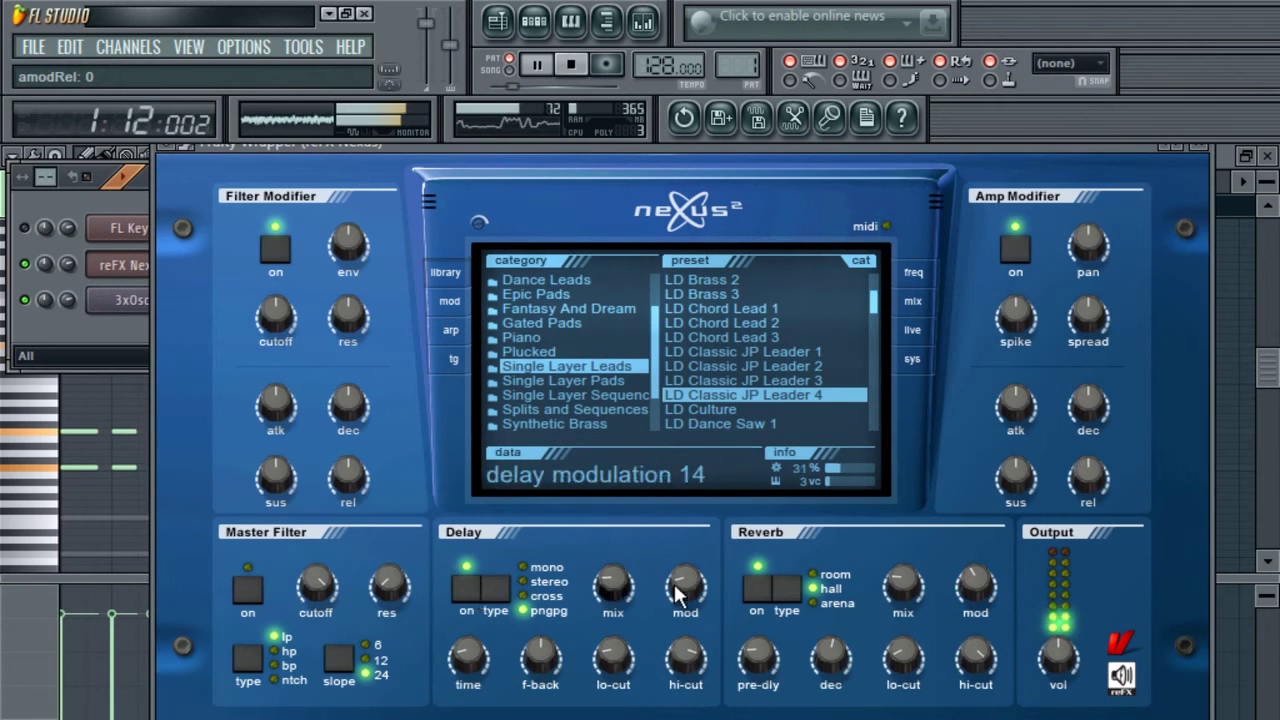
{"action": "left_click_drag", "start_coordinate": [898, 596], "coordinate": [903, 603]}
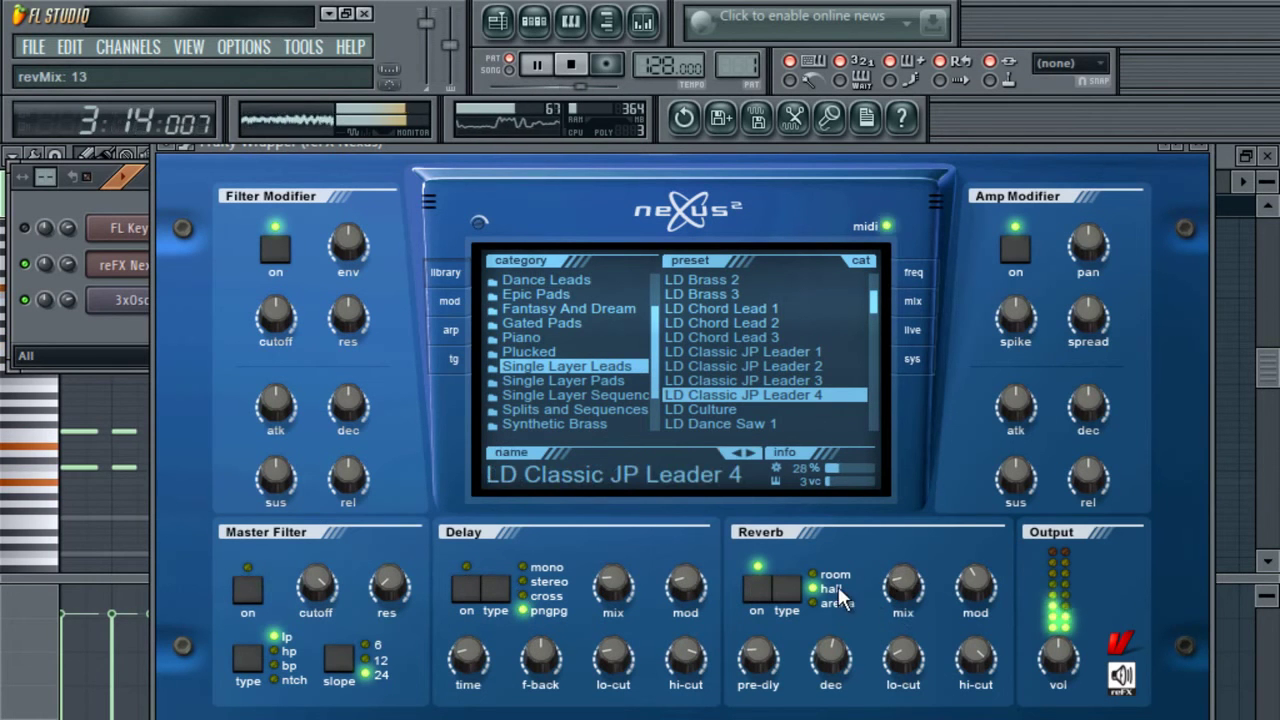
- Try the Nexus chord notes one octave lower during playback, and raise them back up an octave
{"action": "left_click", "coordinate": [69, 335]}
{"action": "key", "text": "F7"}
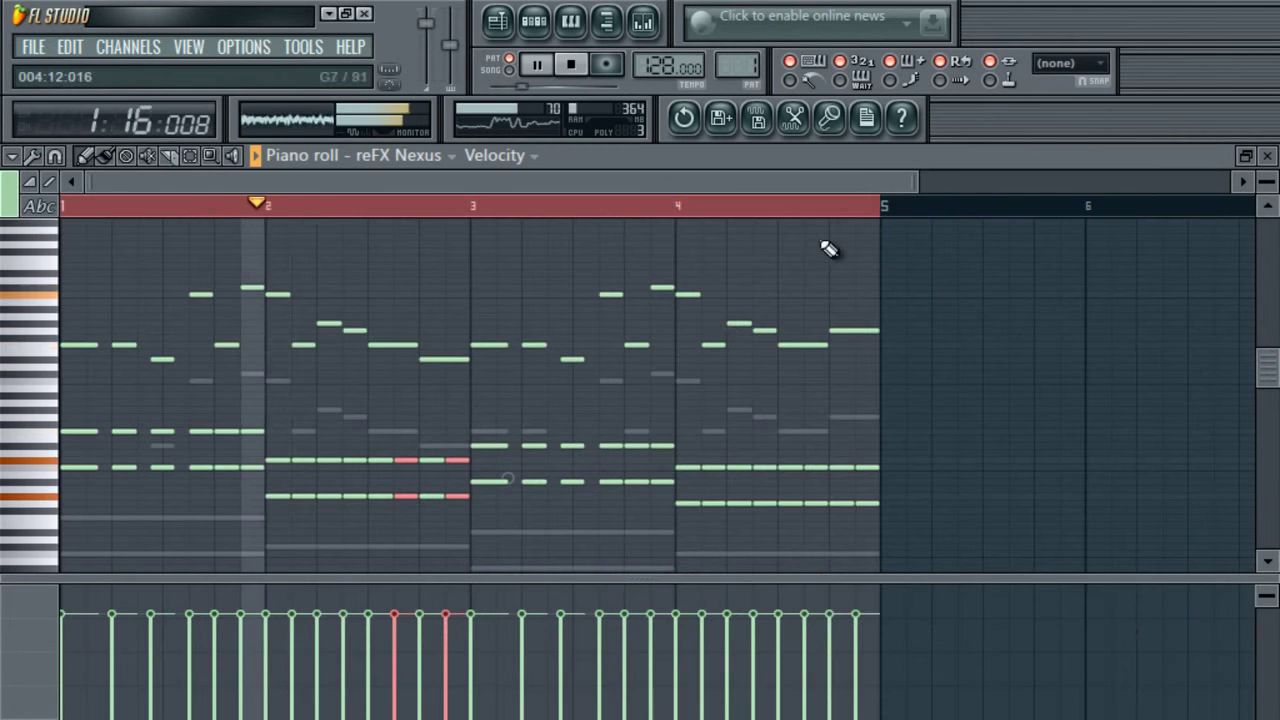
{"action": "left_click_drag", "start_coordinate": [915, 181], "coordinate": [1051, 192]}
{"action": "left_click_drag", "start_coordinate": [829, 244], "coordinate": [51, 355]}
{"action": "left_click_drag", "start_coordinate": [803, 394], "coordinate": [15, 540]}
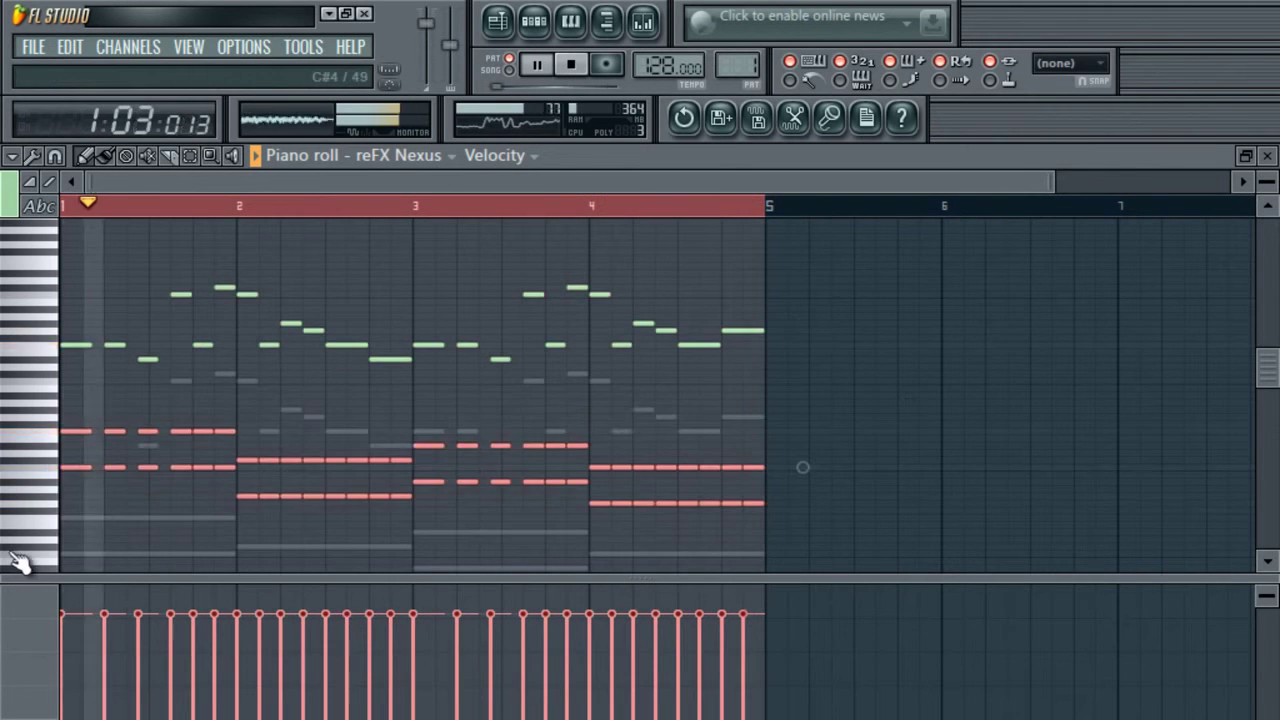
{"action": "key", "text": "ctrl+Down"}
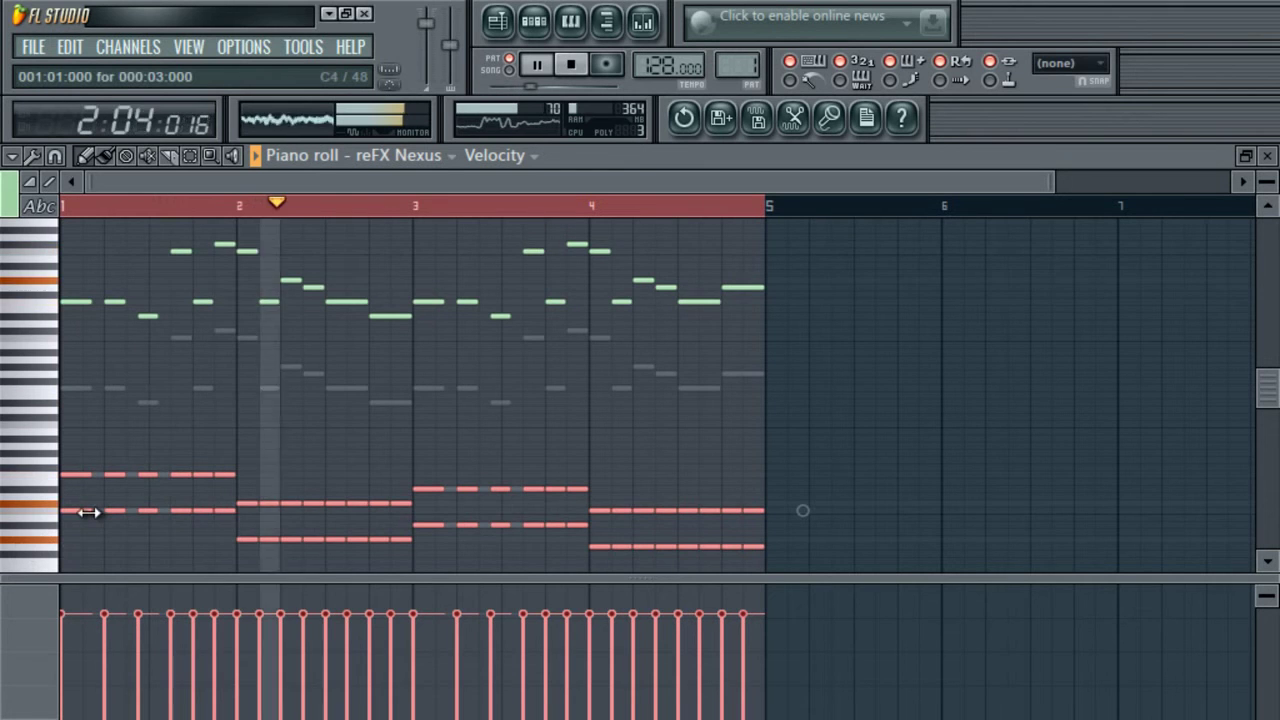
{"action": "key", "text": "ctrl+Up"}
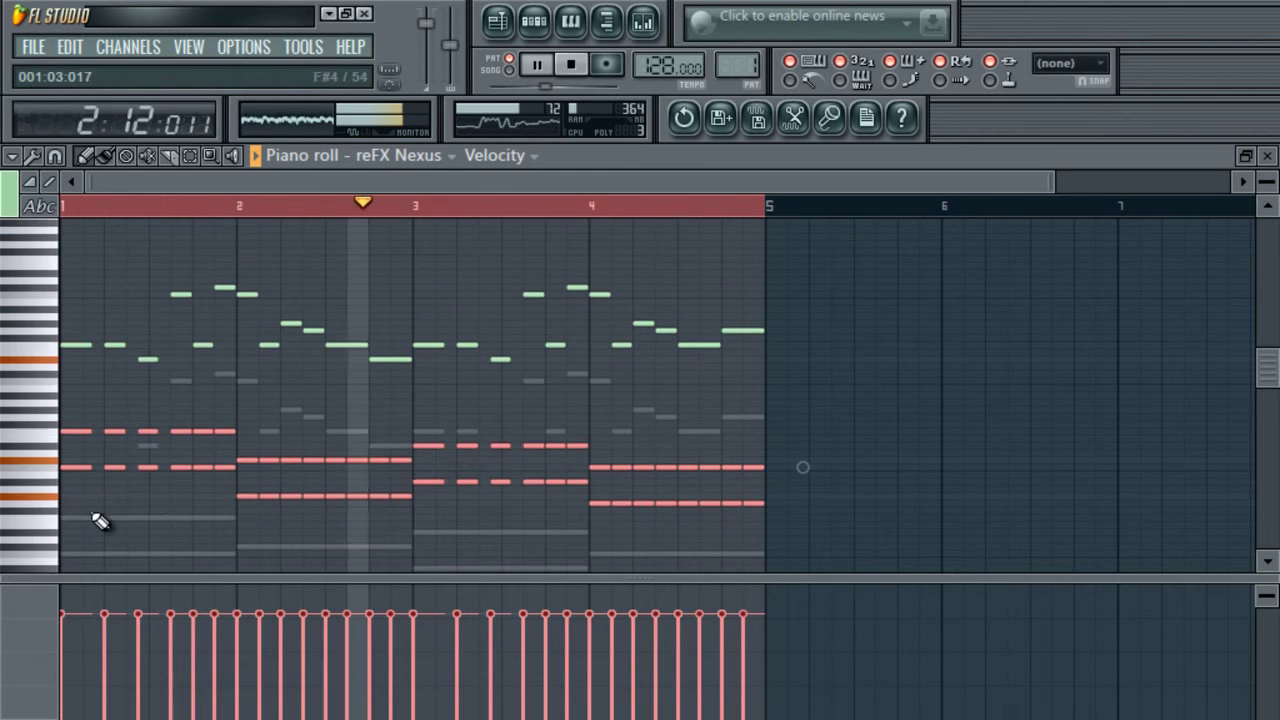
- Load the LD Classic JP Leader 3 preset in Nexus with delay off, and set the reverb mix to 19
{"action": "left_click", "coordinate": [531, 18]}
{"action": "left_click", "coordinate": [182, 266]}
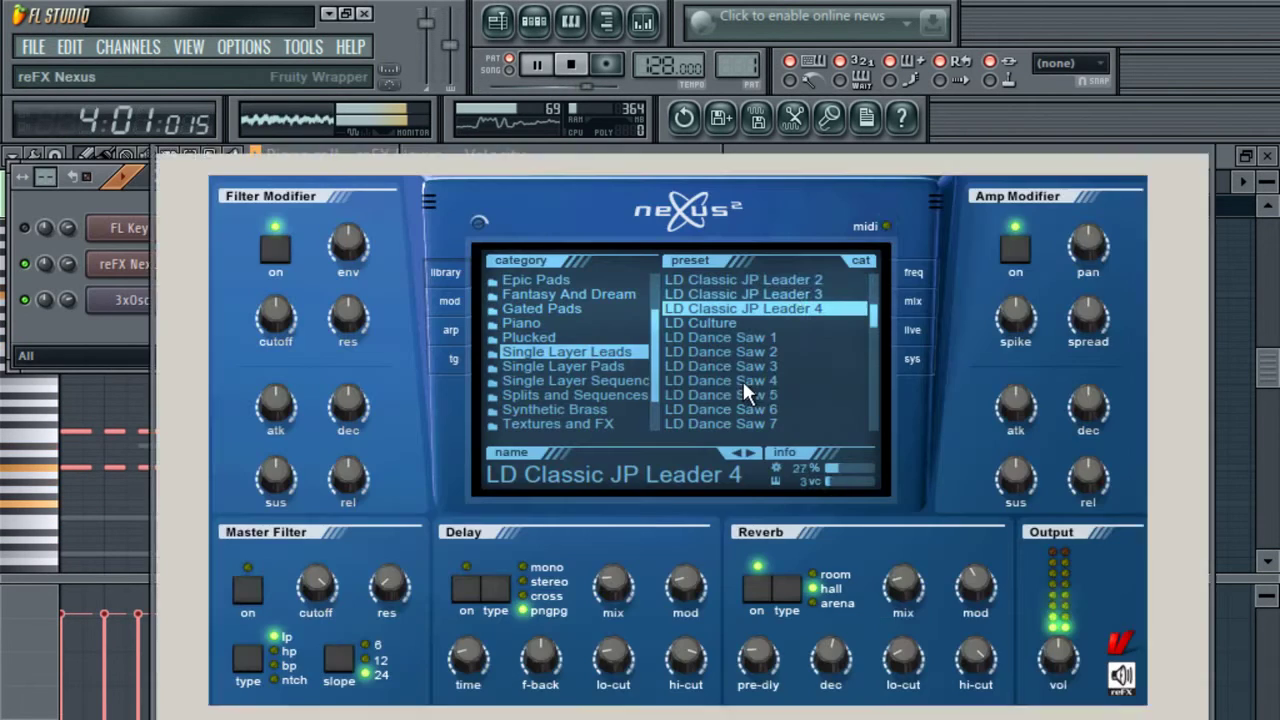
{"action": "left_click", "coordinate": [795, 292]}
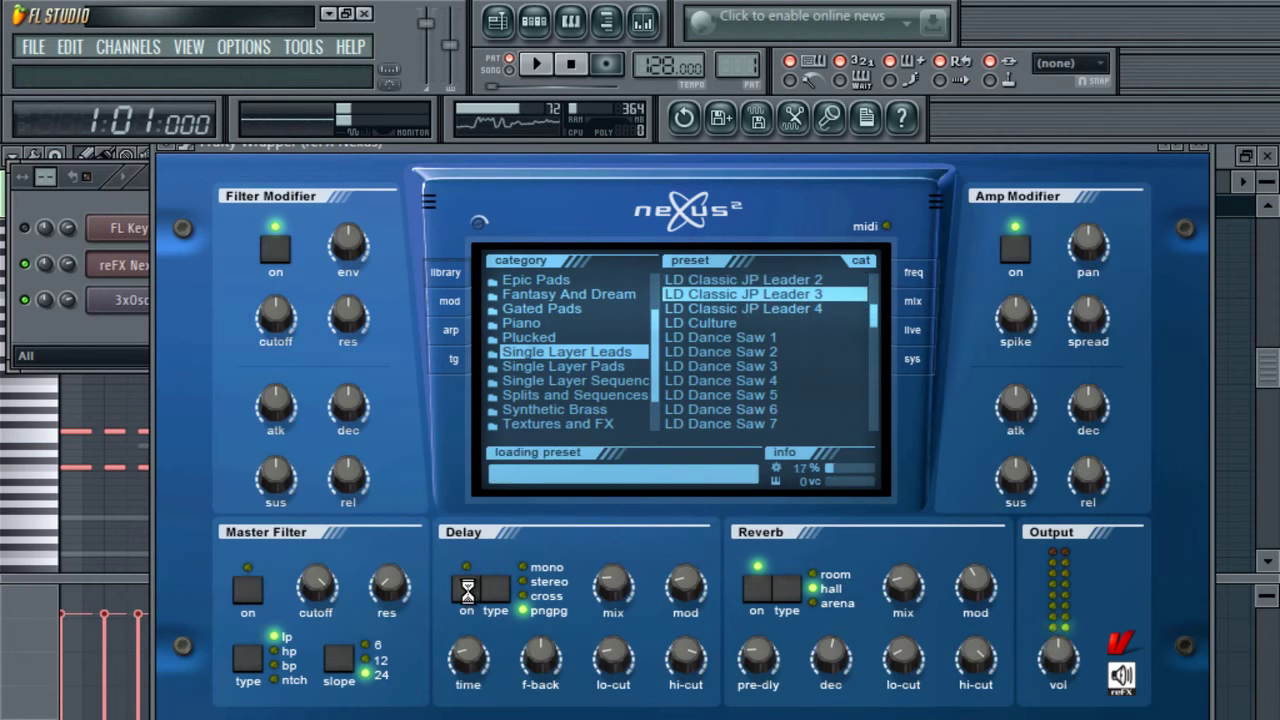
{"action": "left_click_drag", "start_coordinate": [900, 590], "coordinate": [915, 605]}
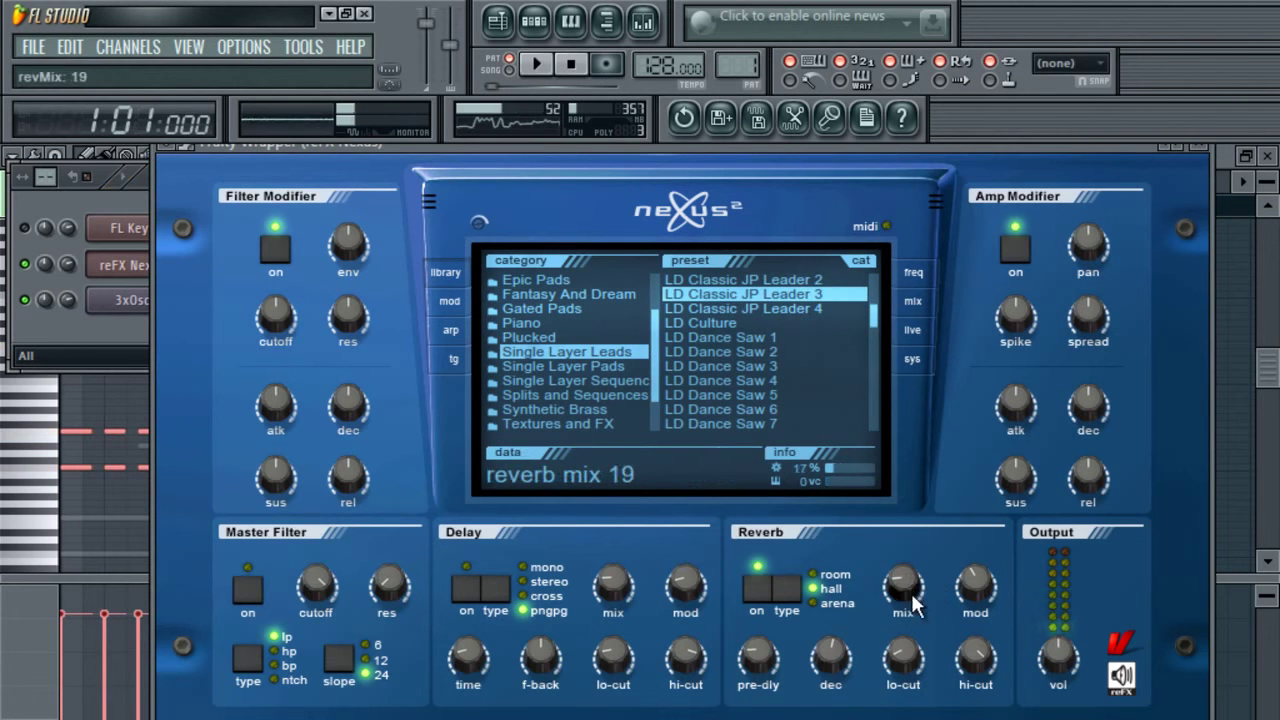
- Load the LD Classic JP Leader 4 preset in Nexus with delay off, enable the master filter and turn its cutoff down during playback
{"action": "left_click", "coordinate": [785, 309]}
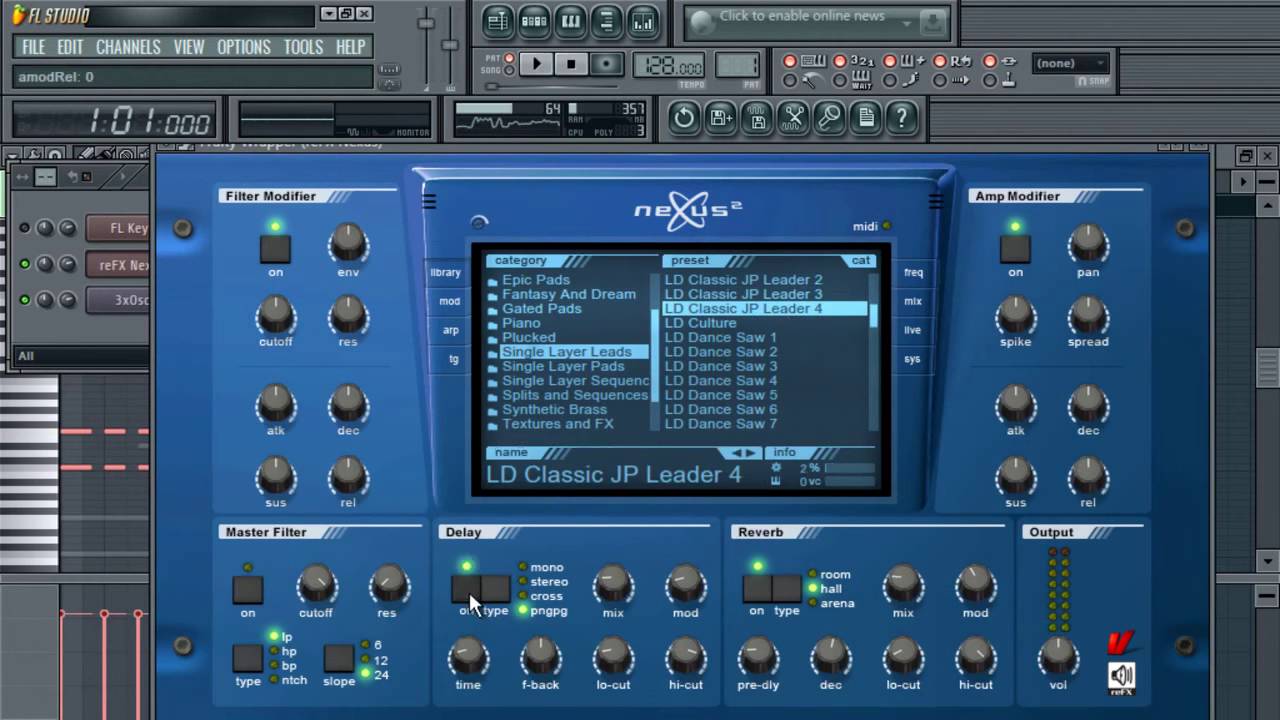
{"action": "left_click", "coordinate": [249, 588]}
{"action": "mouse_move", "coordinate": [310, 598]}
{"action": "left_mouse_down"}
{"action": "mouse_move", "coordinate": [338, 632]}
{"action": "mouse_move", "coordinate": [318, 600]}
{"action": "left_mouse_up"}
{"action": "key", "text": "space"}
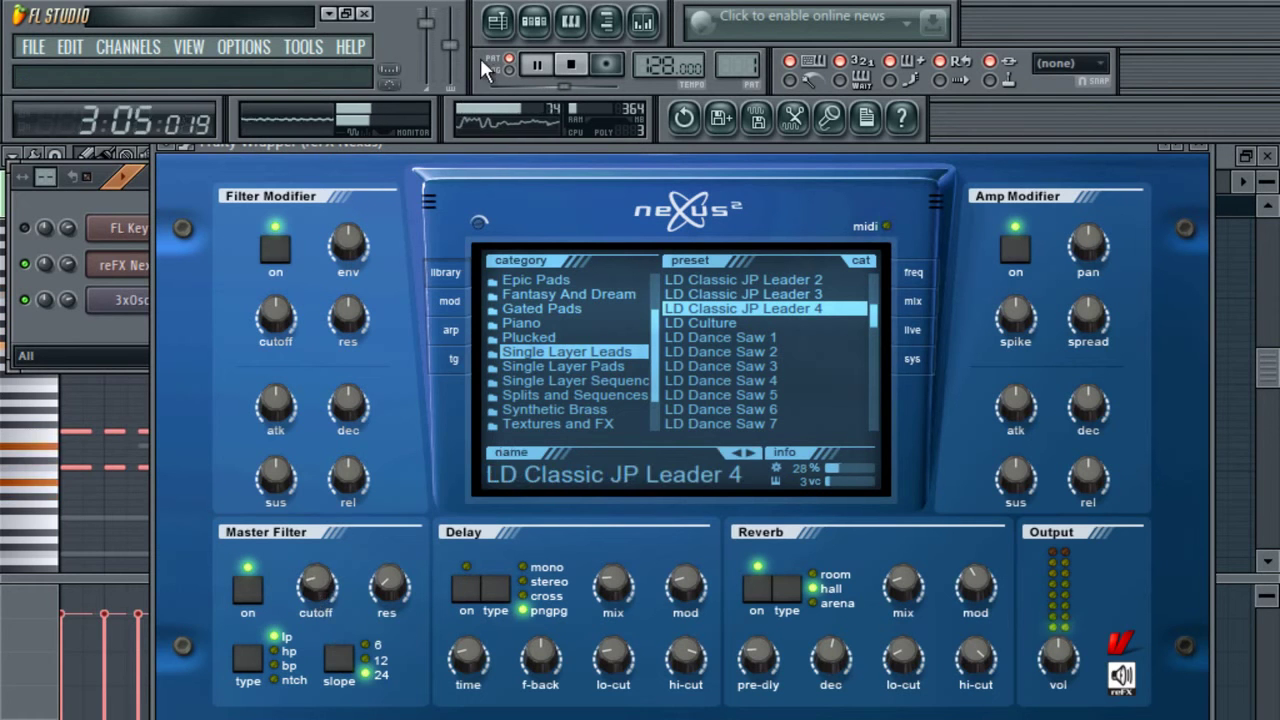
- Place Pattern 1 on Track 1 of the playlist at bar 1 and show more bars of the timeline
{"action": "key", "text": "F5"}
{"action": "left_click", "coordinate": [337, 309]}
{"action": "left_click_drag", "start_coordinate": [337, 309], "coordinate": [156, 239]}
{"action": "left_click_drag", "start_coordinate": [444, 181], "coordinate": [796, 181]}
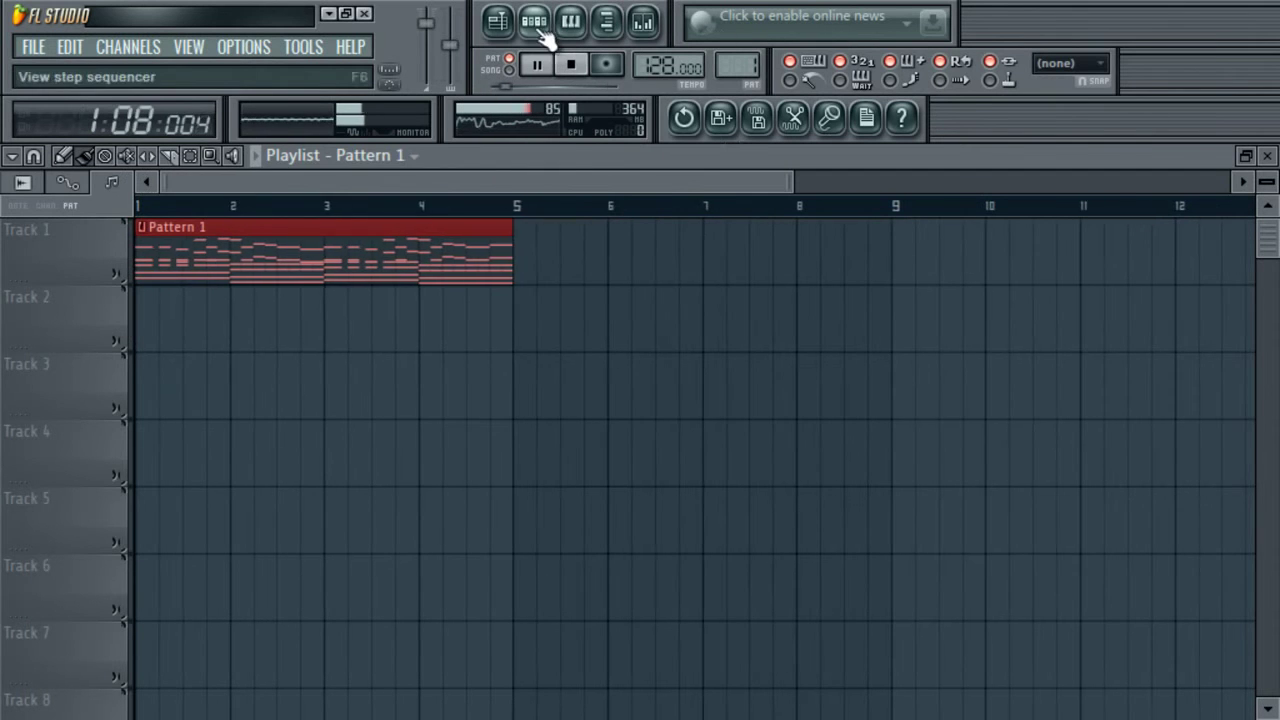
- Stop playback and cut the FL Keys notes from Pattern 1, leaving only the Nexus part
{"action": "left_click", "coordinate": [534, 20]}
{"action": "key", "text": "space"}
{"action": "right_click", "coordinate": [144, 229]}
{"action": "mouse_move", "coordinate": [274, 340]}
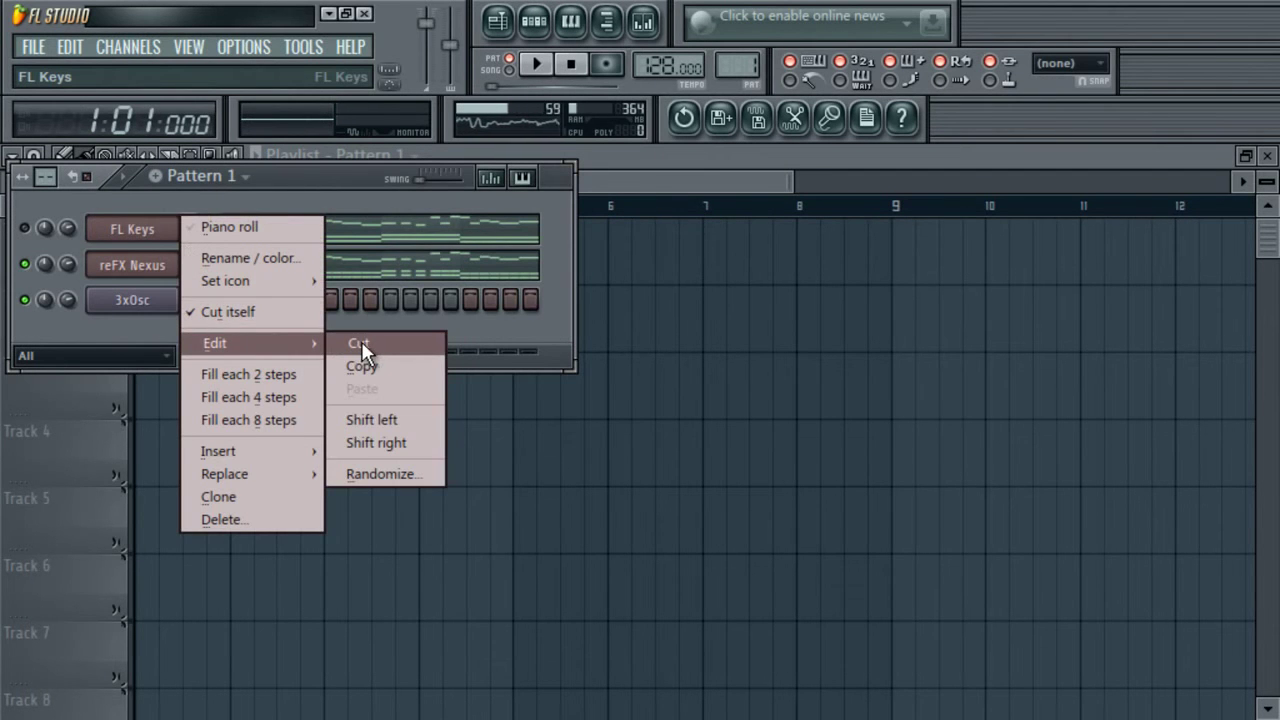
{"action": "left_click", "coordinate": [361, 343]}
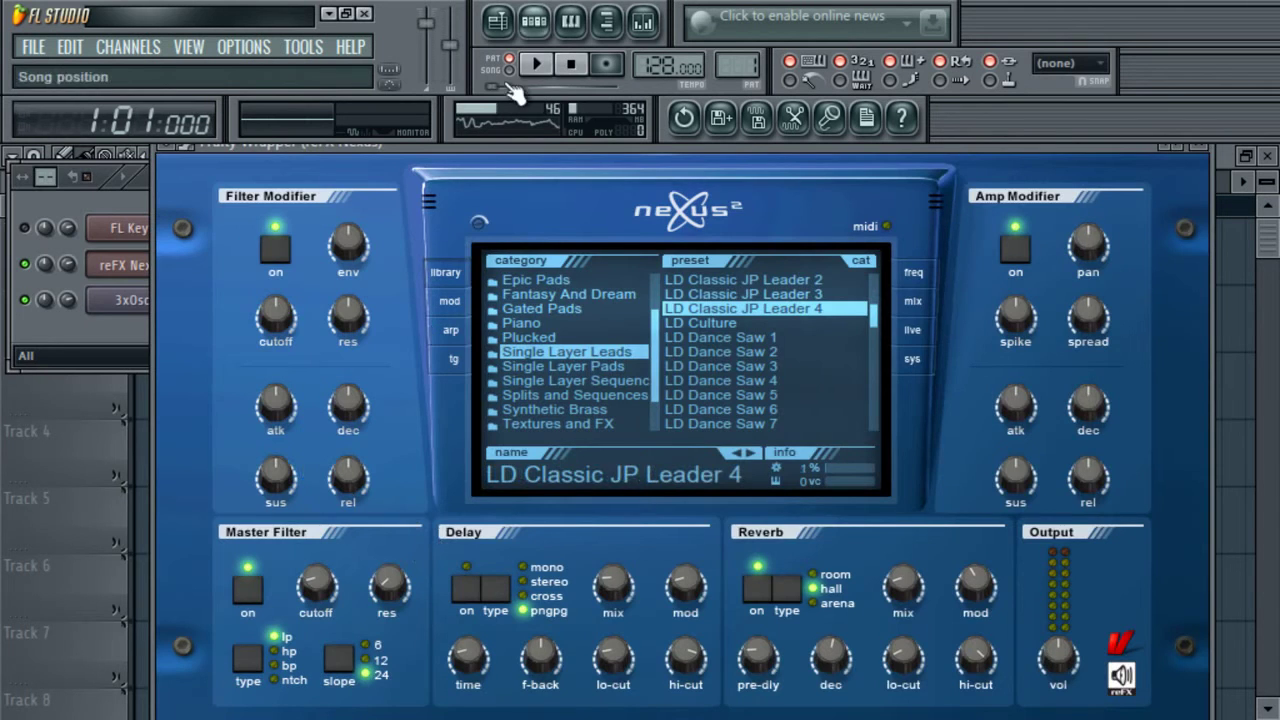
- Play the song and place a second Pattern 1 clip on Track 1 at bar 5, removing the extra clip at bar 9
{"action": "left_click", "coordinate": [497, 20]}
{"action": "key", "text": "space"}
{"action": "left_click", "coordinate": [527, 244]}
{"action": "left_click_drag", "start_coordinate": [684, 181], "coordinate": [1015, 181]}
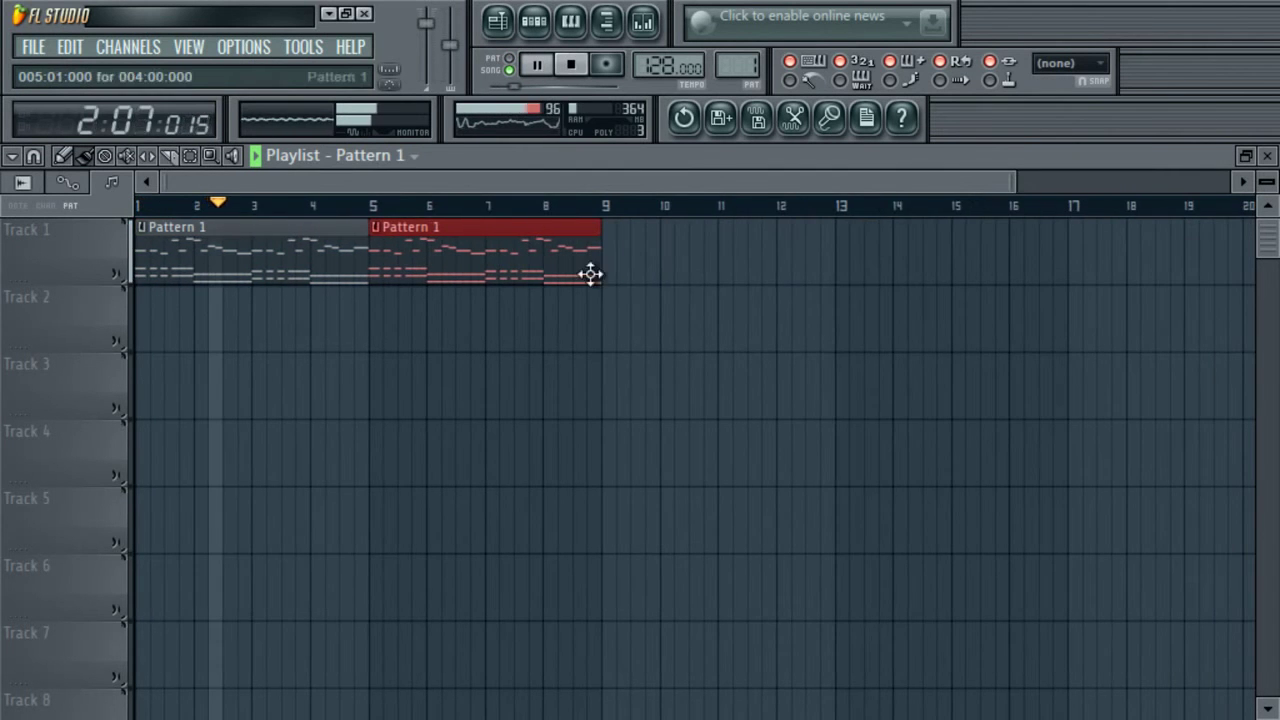
{"action": "left_click", "coordinate": [614, 255]}
{"action": "right_click", "coordinate": [646, 254]}
- Set the Nexus master filter cutoff to 0 and create an automation clip for it in the playlist
{"action": "left_click", "coordinate": [533, 20]}
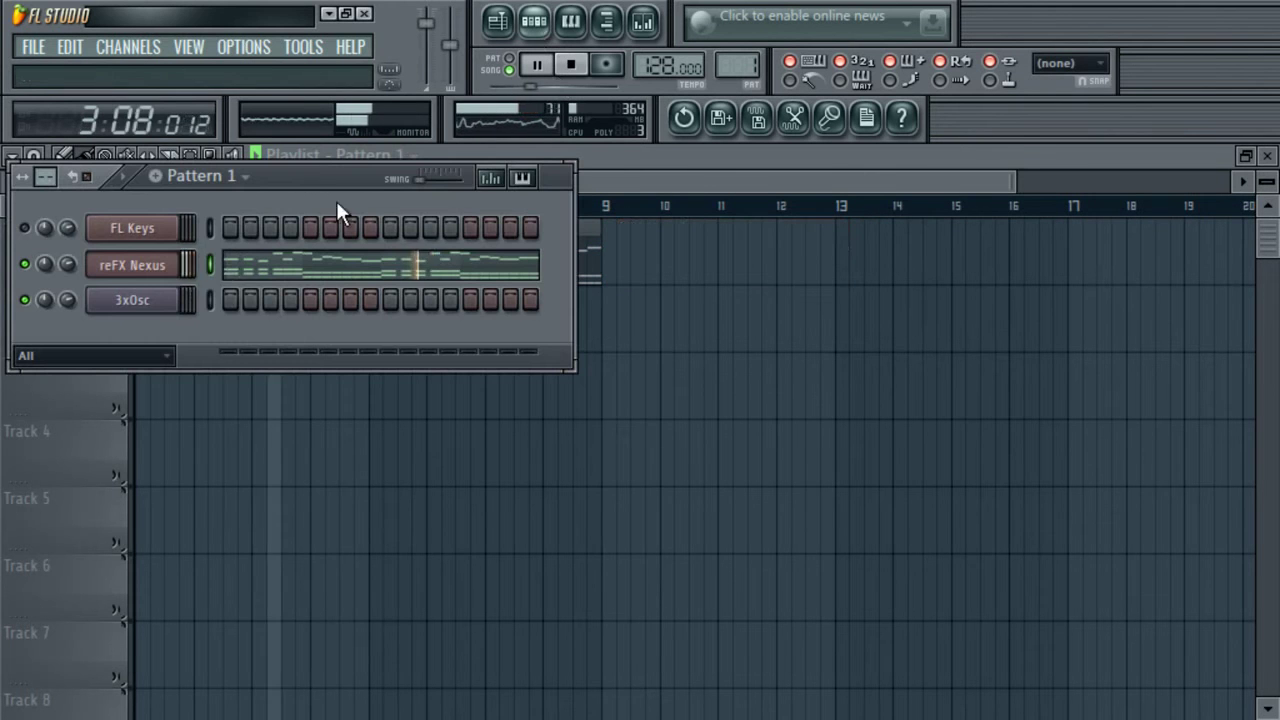
{"action": "left_click", "coordinate": [176, 264]}
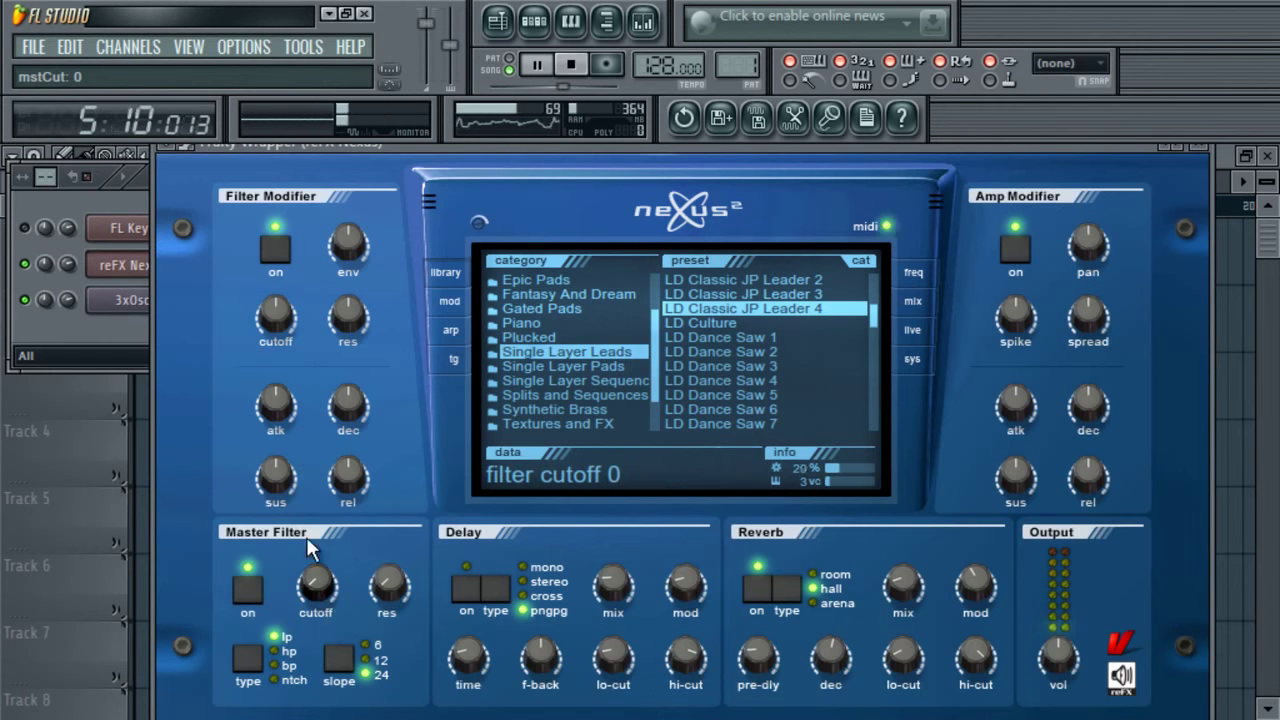
{"action": "left_click", "coordinate": [303, 48]}
{"action": "mouse_move", "coordinate": [508, 282]}
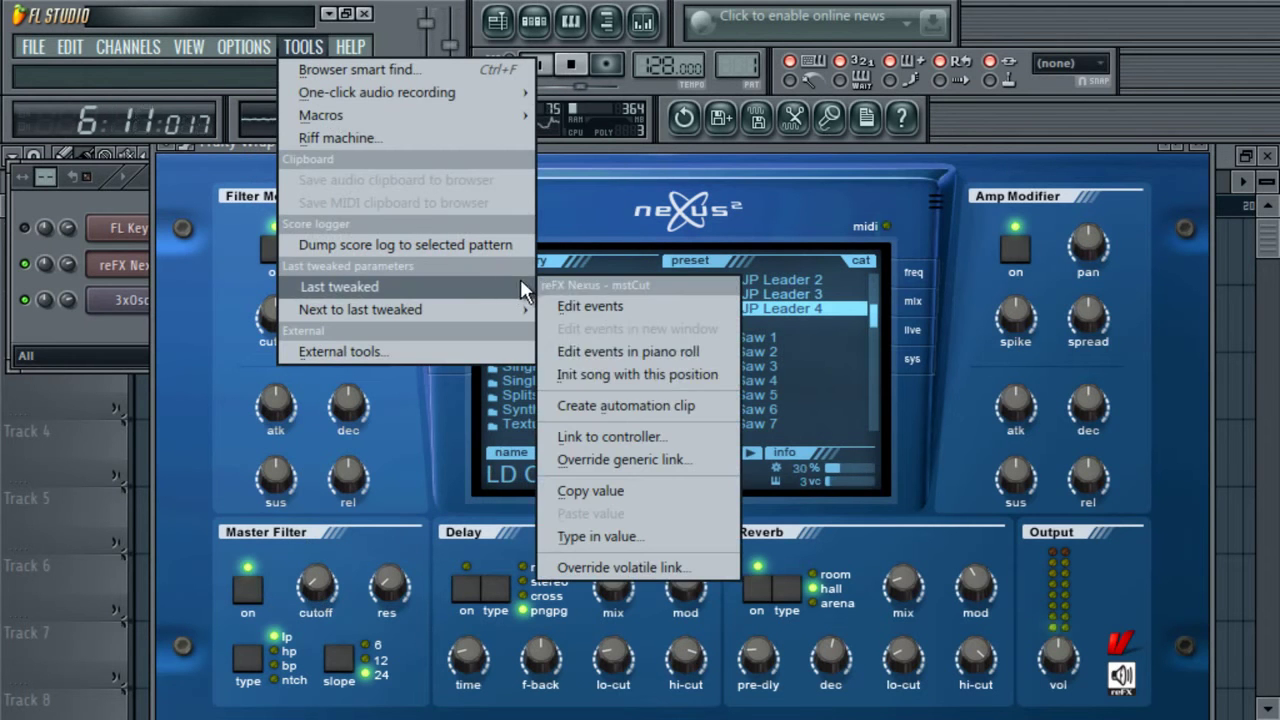
{"action": "left_click", "coordinate": [650, 398]}
{"action": "left_click", "coordinate": [510, 22]}
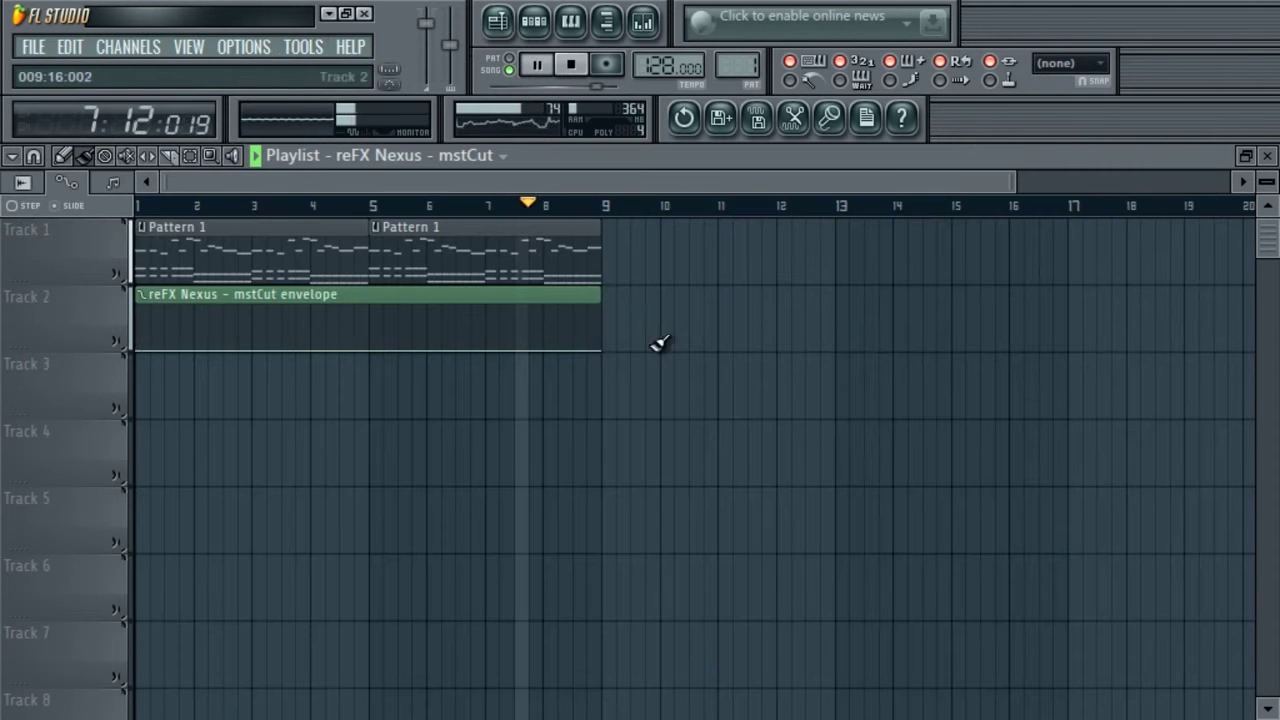
- Raise the cutoff envelope's end point at bar 9 to 100% with a 26% curve tension, and decline the Office update
{"action": "left_click_drag", "start_coordinate": [606, 349], "coordinate": [605, 320]}
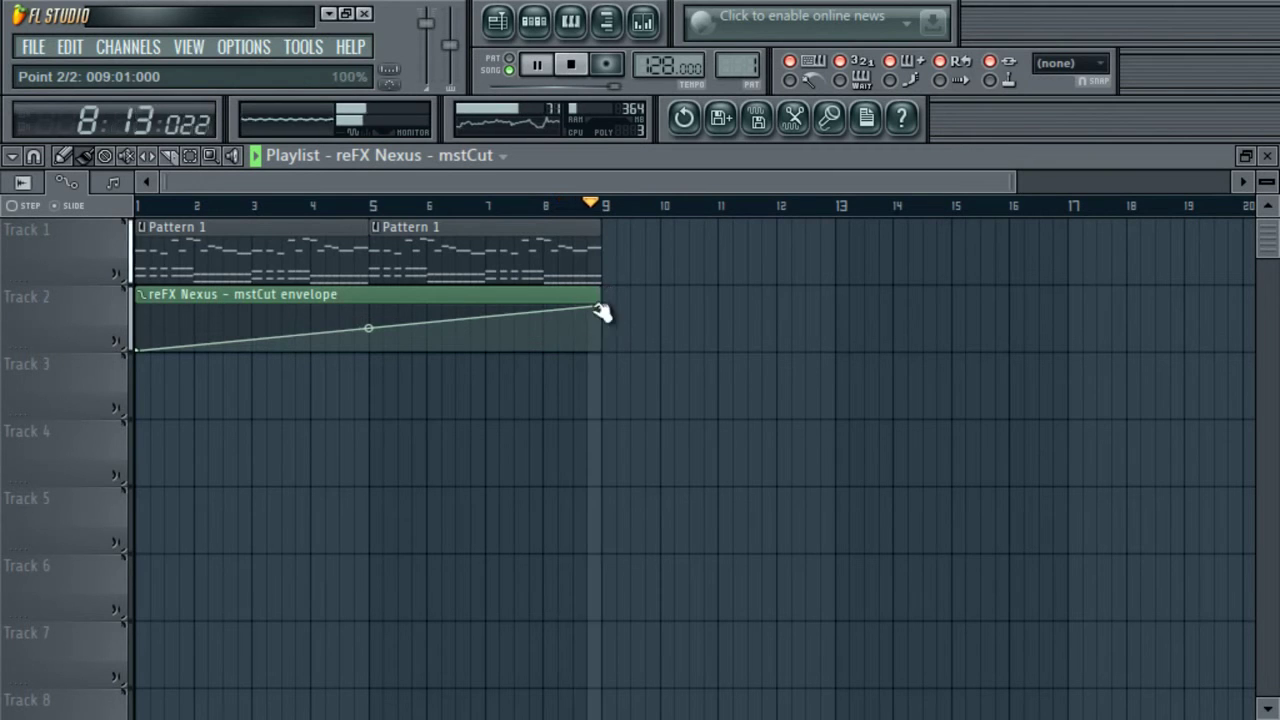
{"action": "left_click_drag", "start_coordinate": [368, 328], "coordinate": [406, 392]}
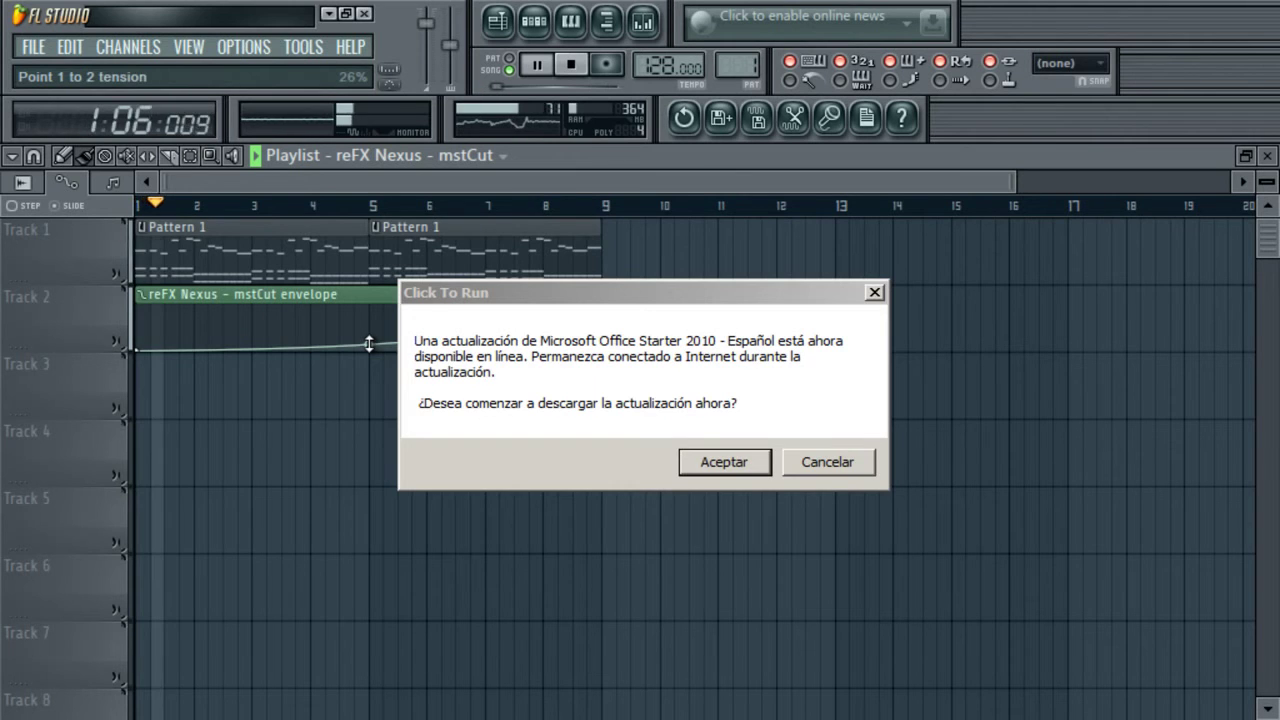
{"action": "left_click", "coordinate": [826, 464]}
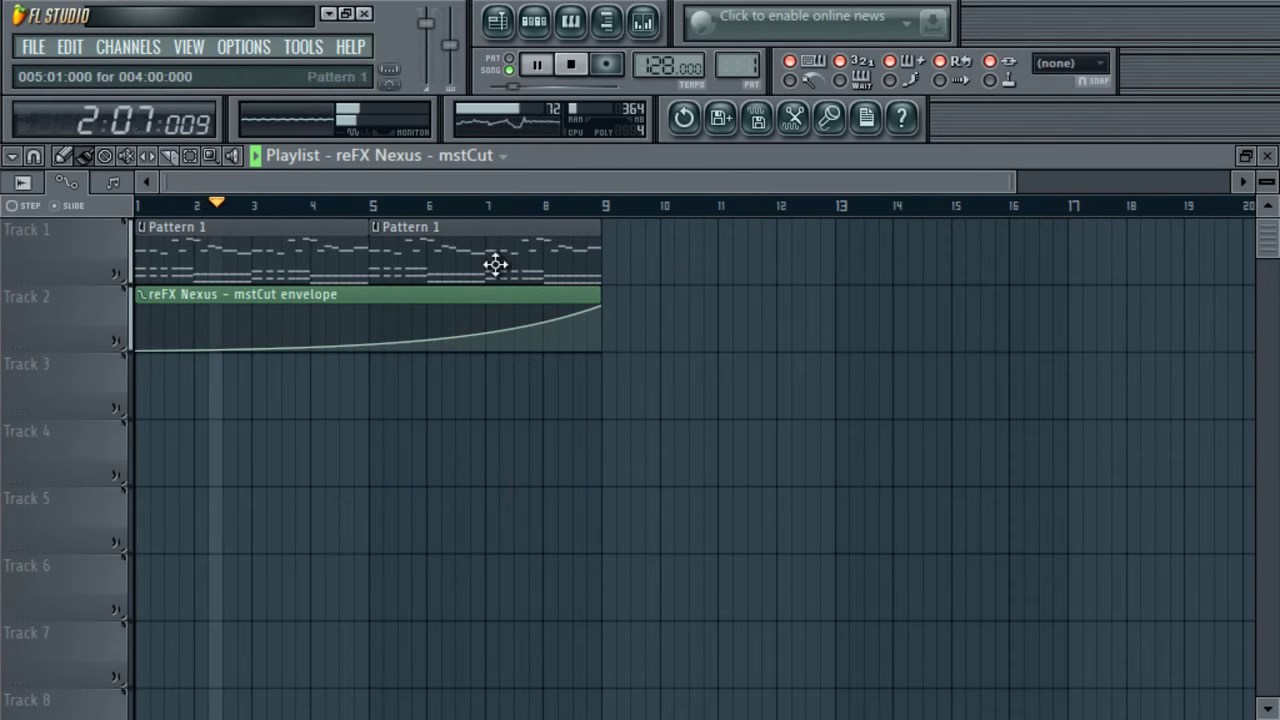
- Place two more Pattern 1 clips on Track 1 at bars 9 and 13
{"action": "left_click", "coordinate": [138, 205]}
{"action": "left_click", "coordinate": [545, 233]}
{"action": "left_click_drag", "start_coordinate": [614, 240], "coordinate": [856, 250]}
- Route the Nexus channel to mixer Insert 2 and lower that track's volume to about 82%
{"action": "left_click", "coordinate": [535, 22]}
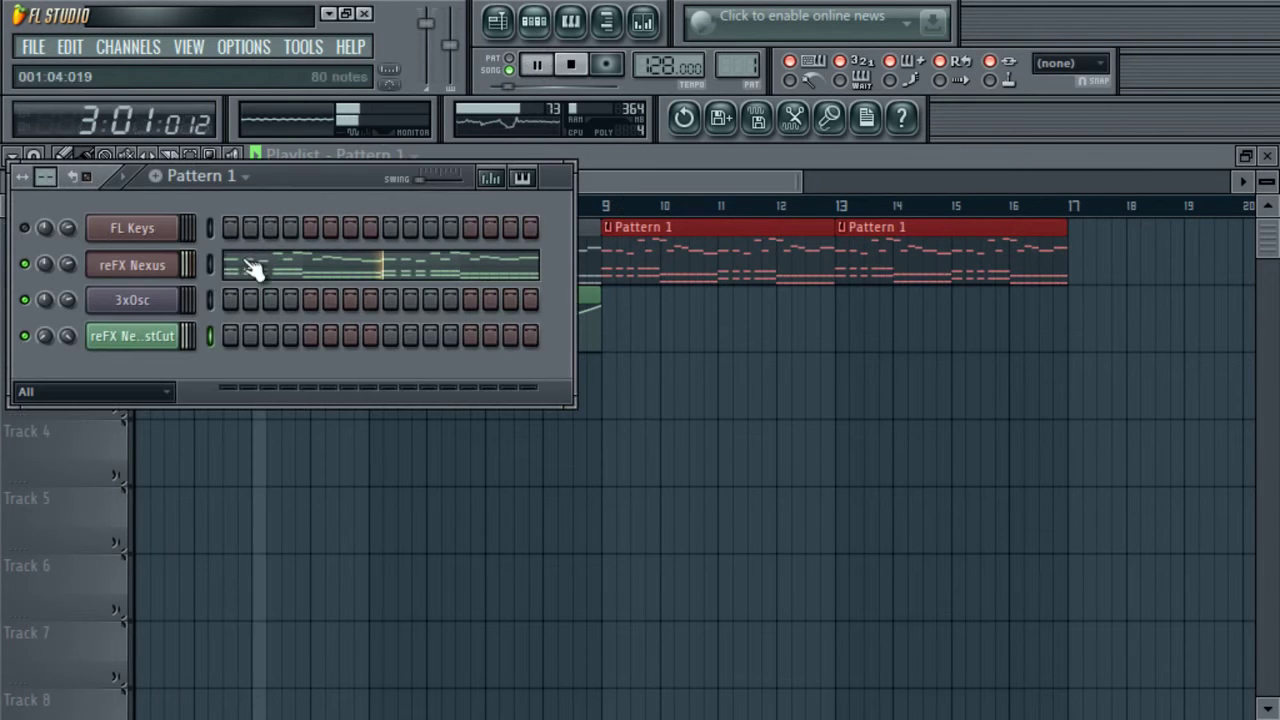
{"action": "left_click", "coordinate": [643, 22]}
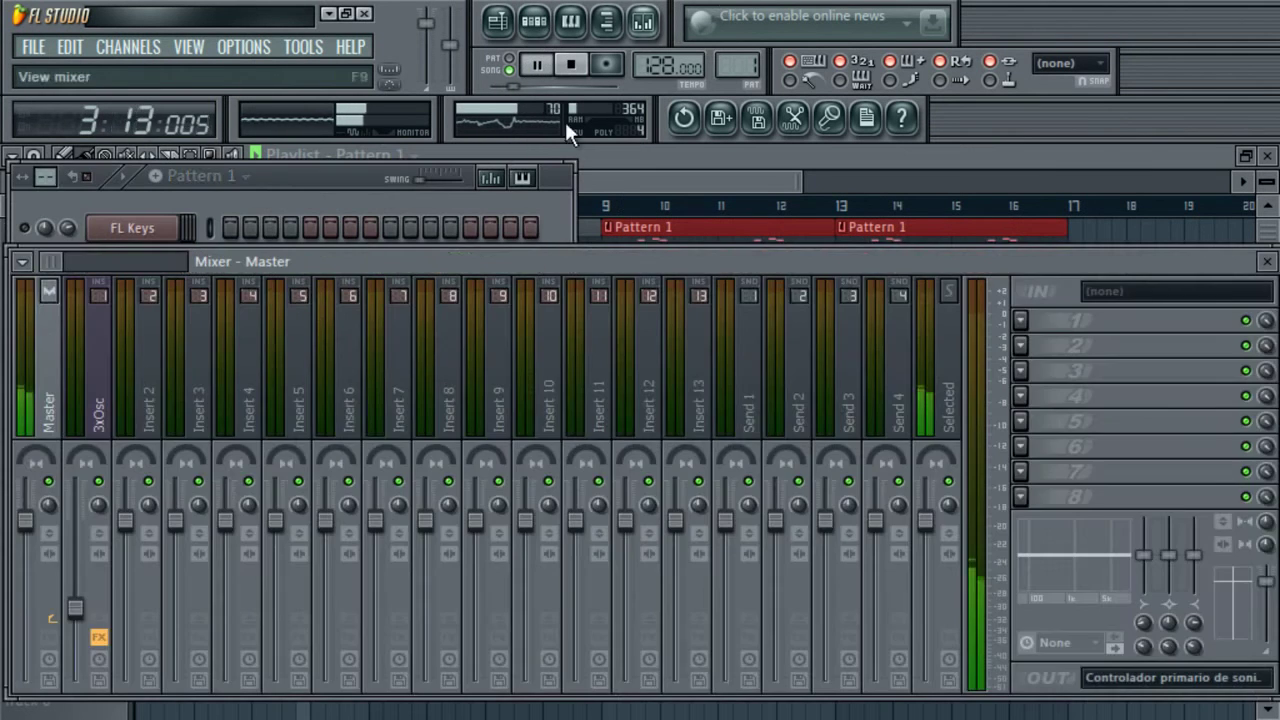
{"action": "left_click", "coordinate": [145, 383]}
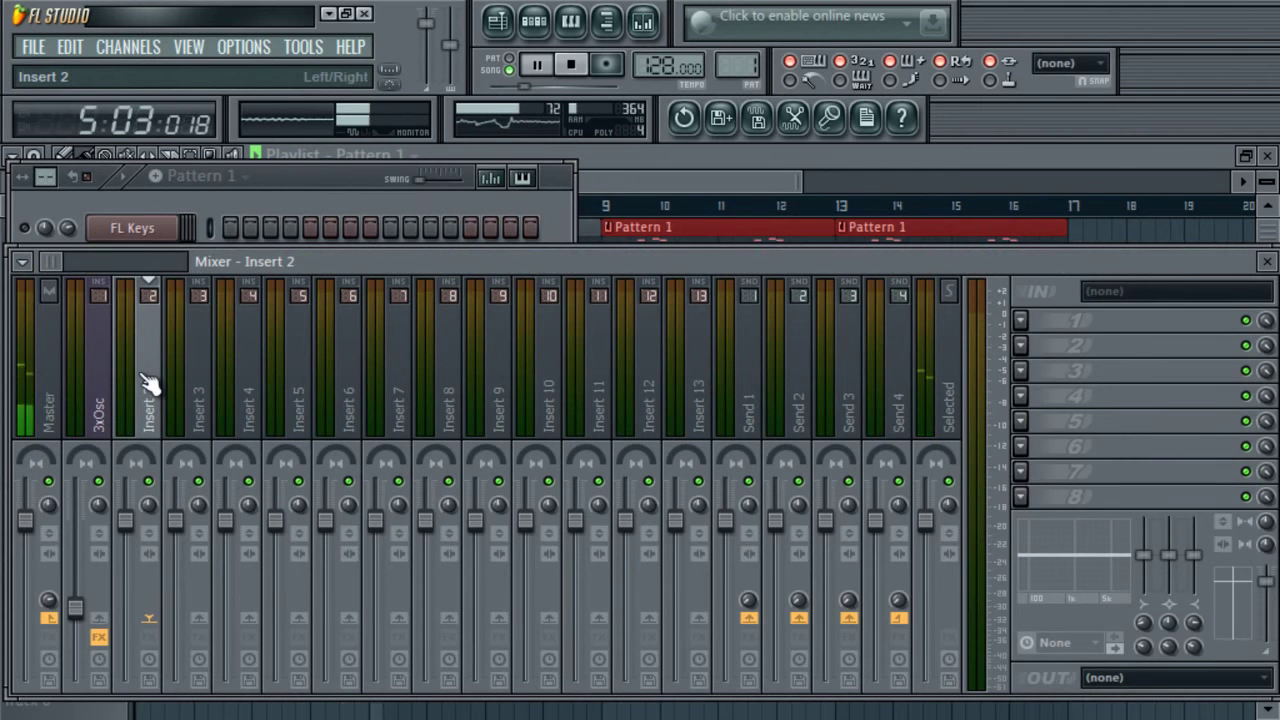
{"action": "key", "text": "ctrl+l"}
{"action": "left_click_drag", "start_coordinate": [128, 526], "coordinate": [145, 590]}
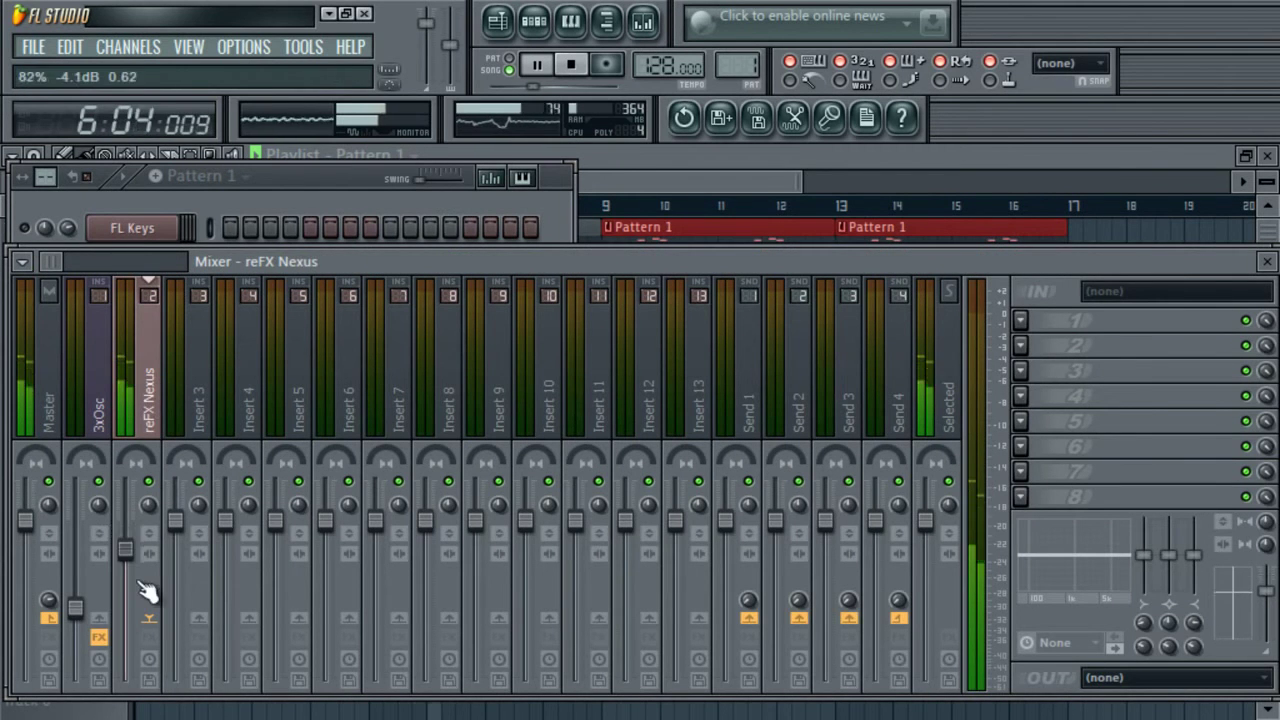
- Place two Pattern 3 clips on Track 3 at bars 9 and 13
{"action": "left_click", "coordinate": [633, 176]}
{"action": "left_click", "coordinate": [410, 158]}
{"action": "left_click", "coordinate": [438, 288]}
{"action": "left_click", "coordinate": [617, 400]}
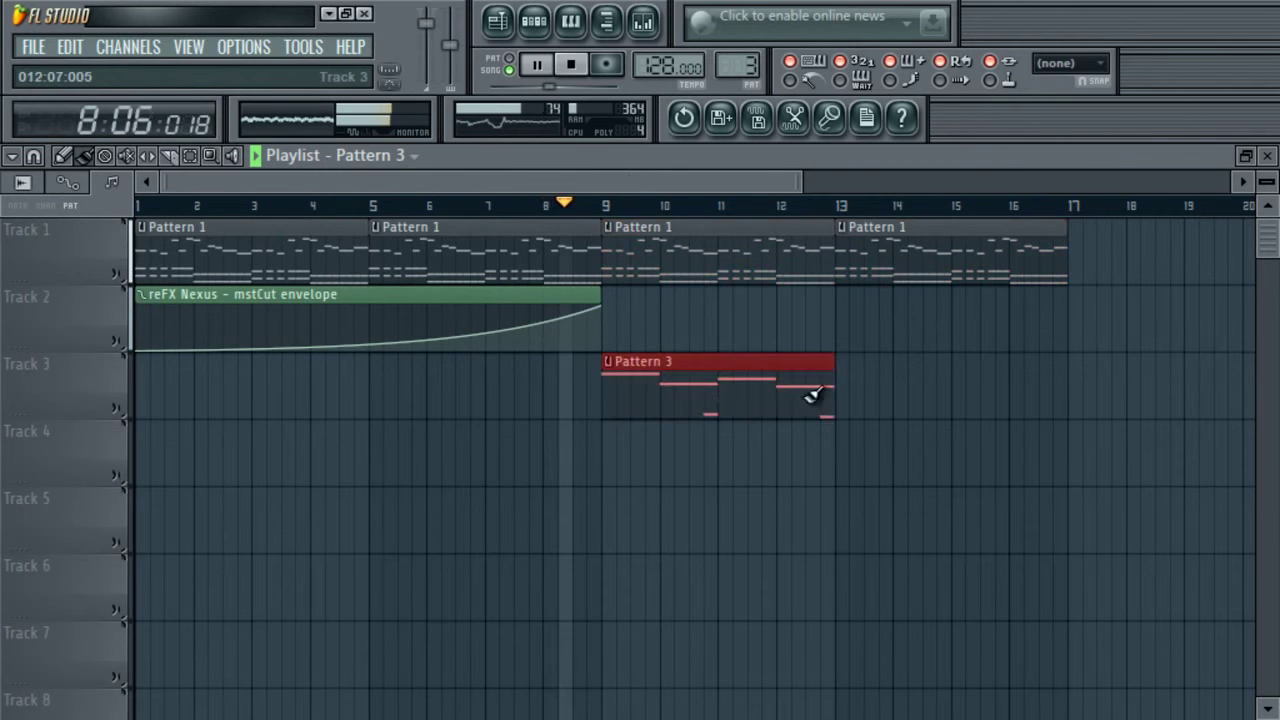
{"action": "left_click", "coordinate": [852, 395]}
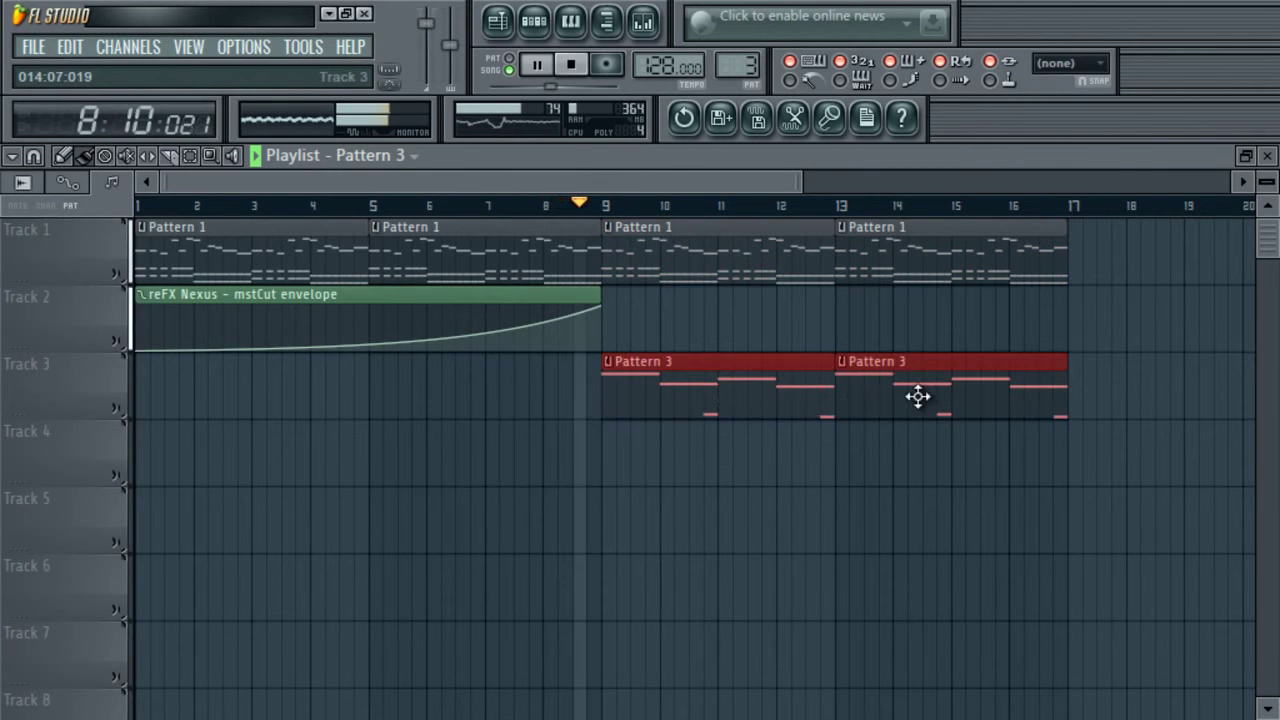
- Load Kickstart into the first effect slot of the Nexus mixer track and close its window
{"action": "left_click", "coordinate": [645, 20]}
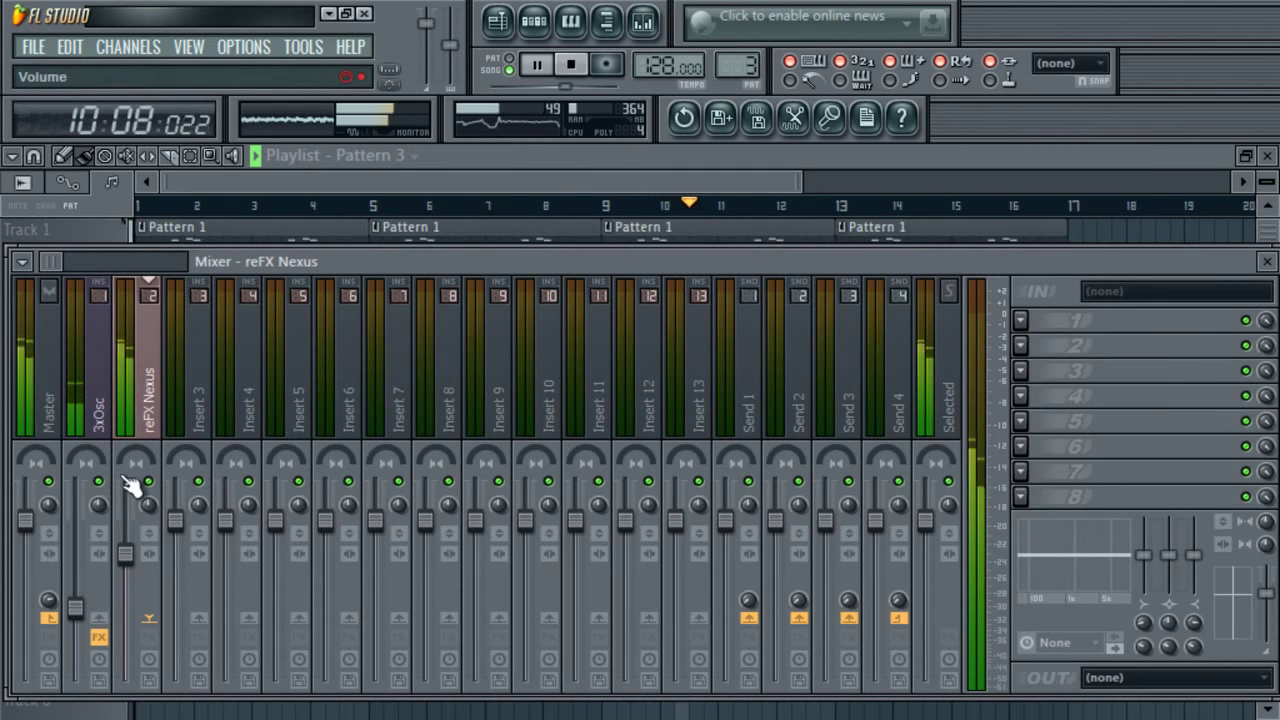
{"action": "left_click", "coordinate": [1030, 321]}
{"action": "left_click", "coordinate": [950, 632]}
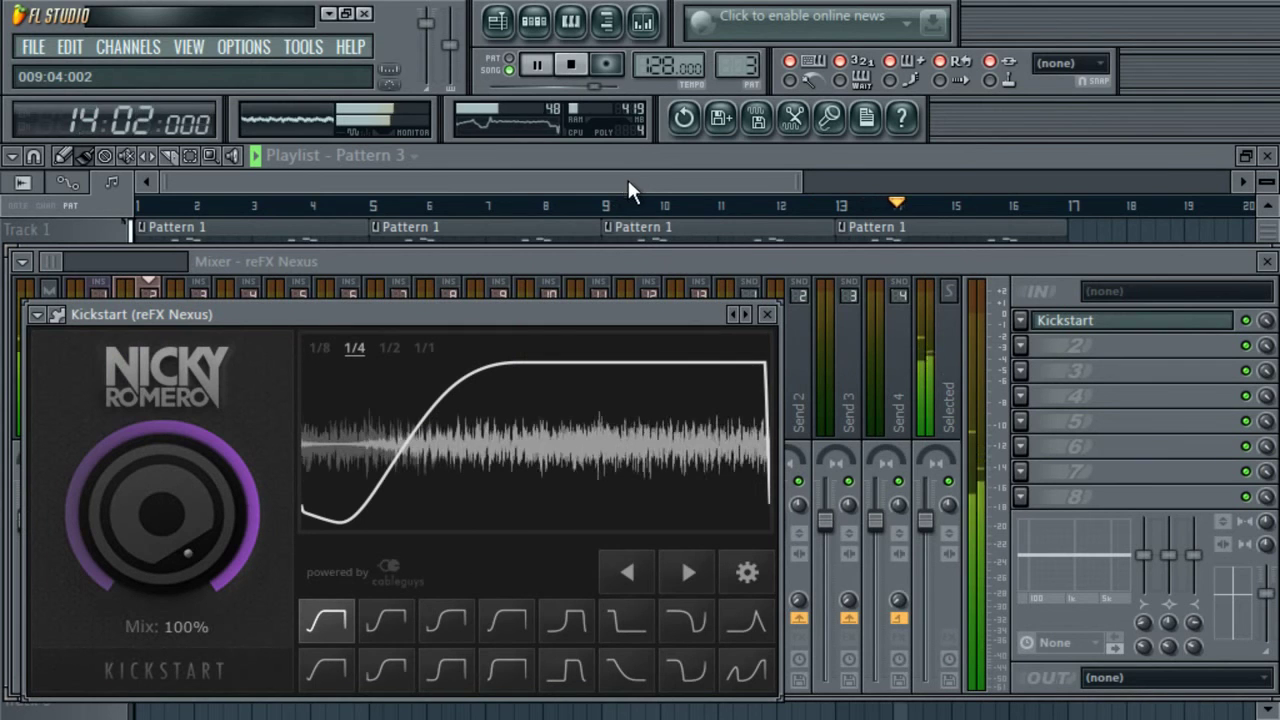
{"action": "key", "text": "Escape"}
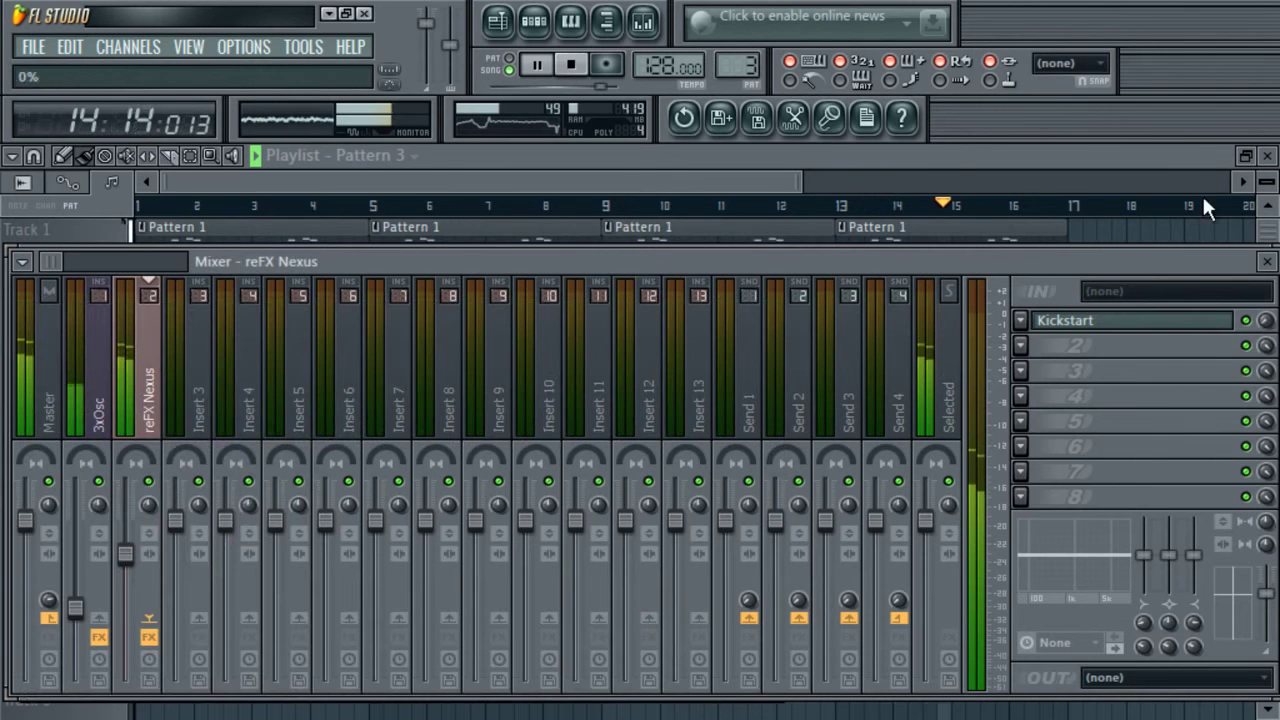
- Create an automation clip for the mix level of the Kickstart effect on the Nexus track
{"action": "right_click", "coordinate": [1267, 323]}
{"action": "left_click", "coordinate": [1136, 455]}
{"action": "left_click", "coordinate": [696, 158]}
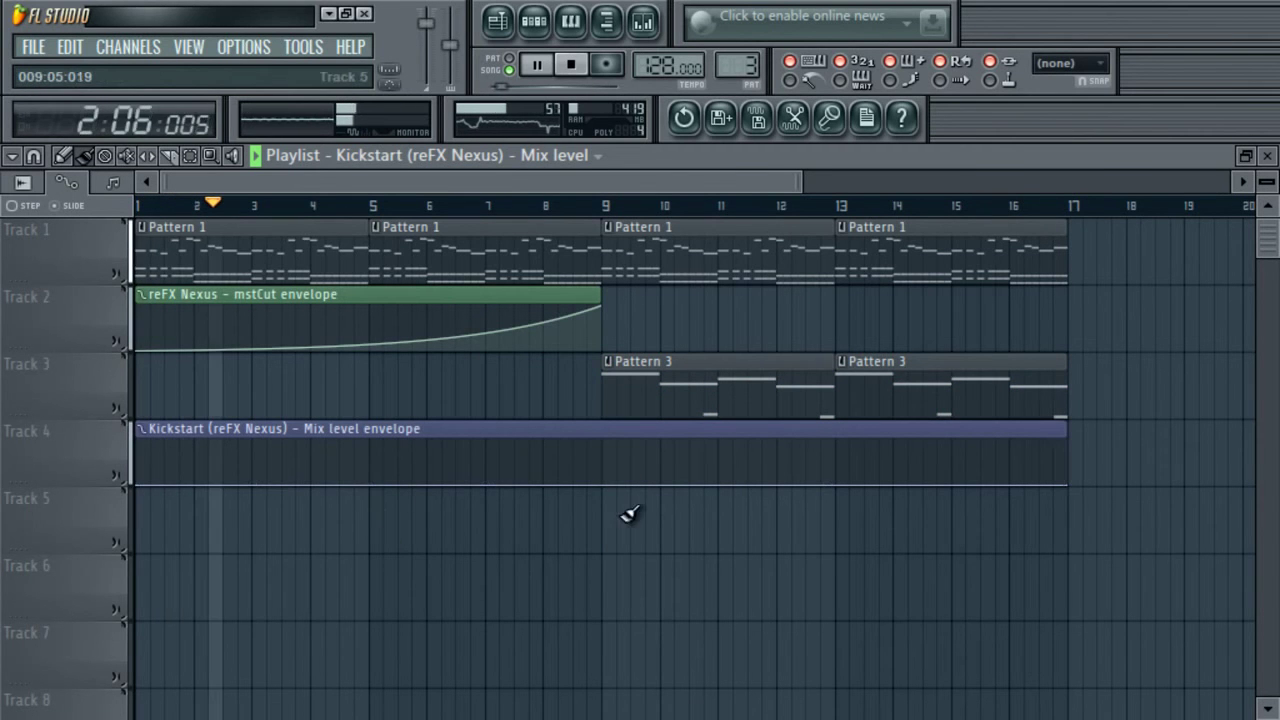
- Shape the Kickstart mix envelope to curve from zero near bar 5 up to maximum at bar 9 and hold until bar 17
{"action": "right_click", "coordinate": [601, 486]}
{"action": "left_click_drag", "start_coordinate": [616, 488], "coordinate": [609, 420]}
{"action": "left_click_drag", "start_coordinate": [1054, 486], "coordinate": [1068, 433]}
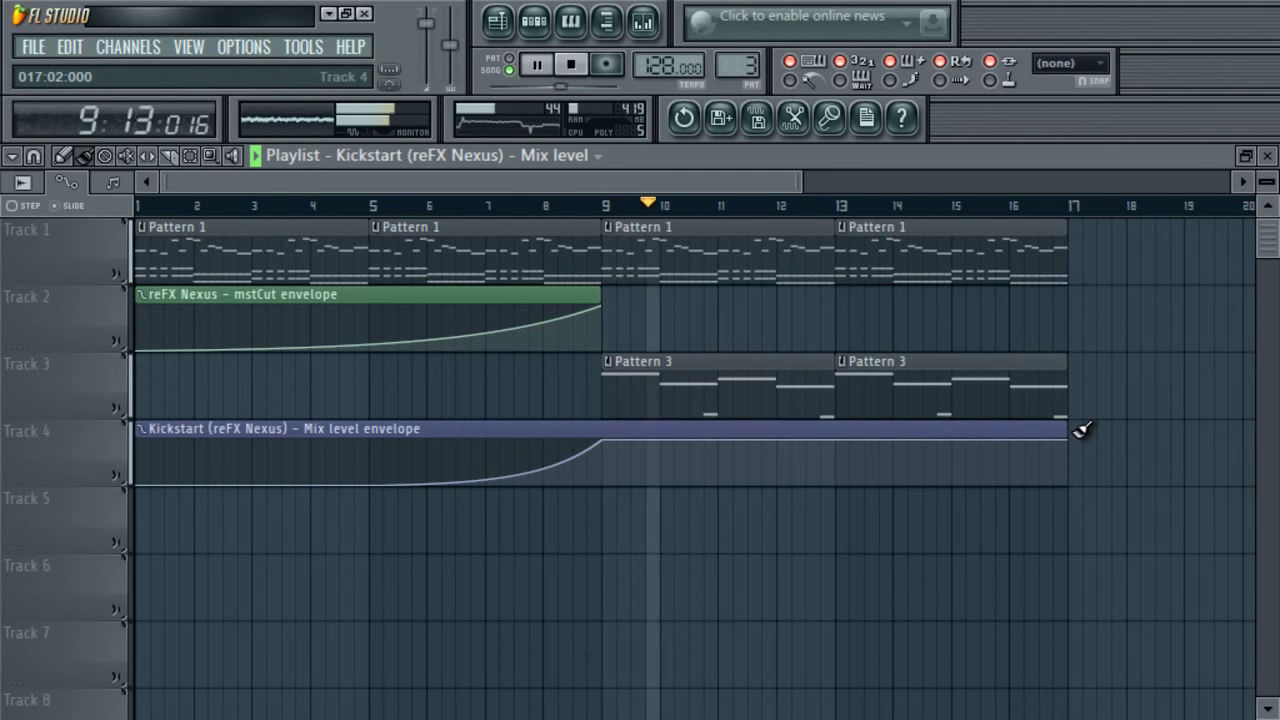
{"action": "left_click", "coordinate": [575, 66]}
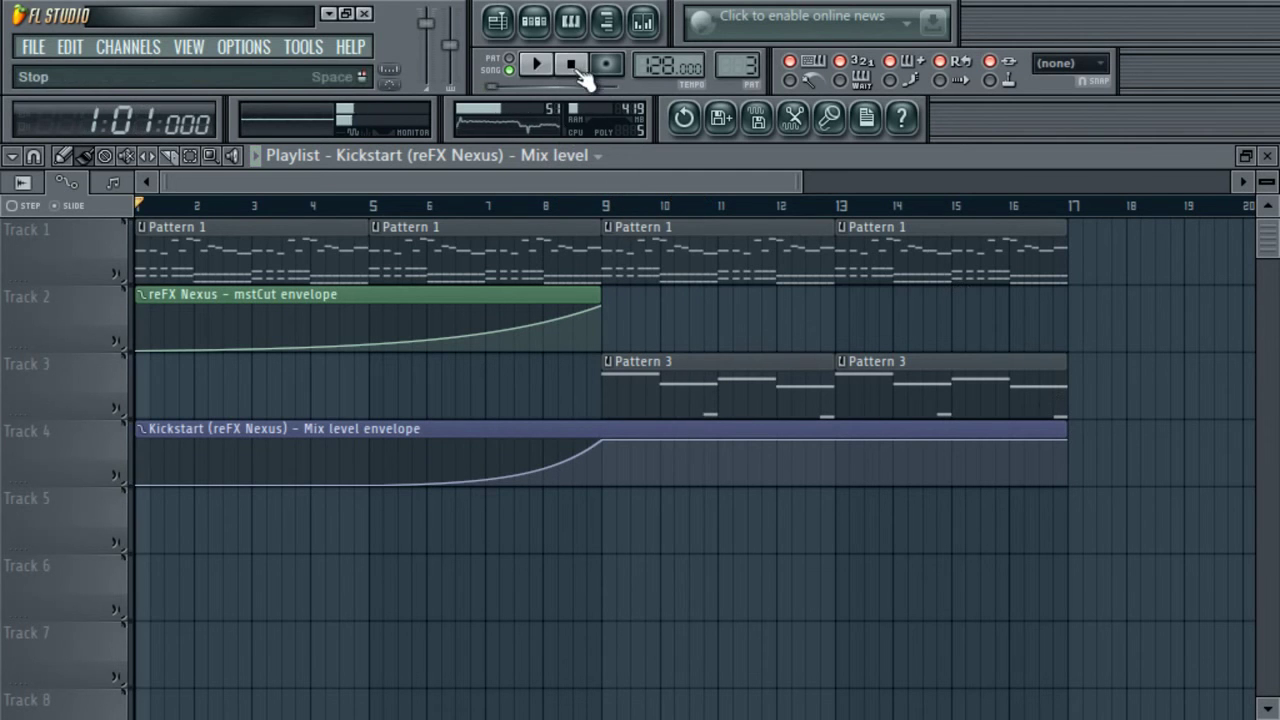
- Lower the Nexus mixer track's volume to about 75% while the song plays
{"action": "key", "text": "space"}
{"action": "left_click", "coordinate": [643, 20]}
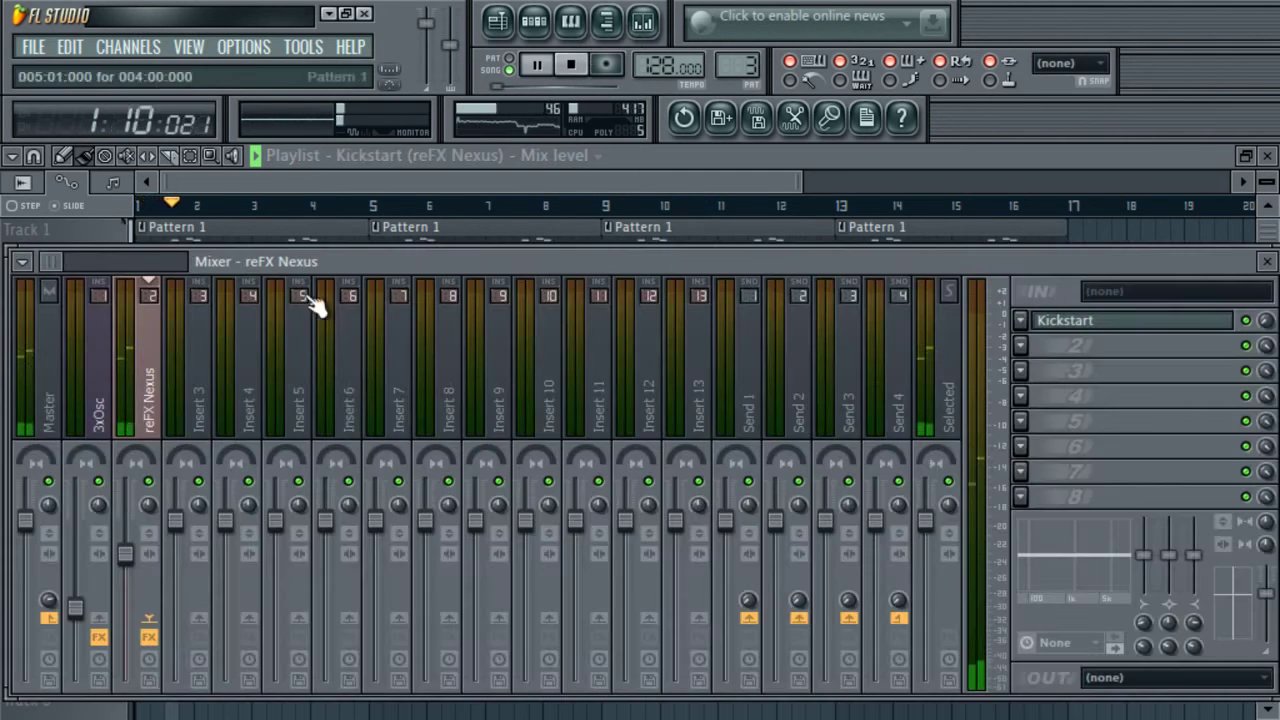
{"action": "left_click_drag", "start_coordinate": [139, 578], "coordinate": [146, 588]}
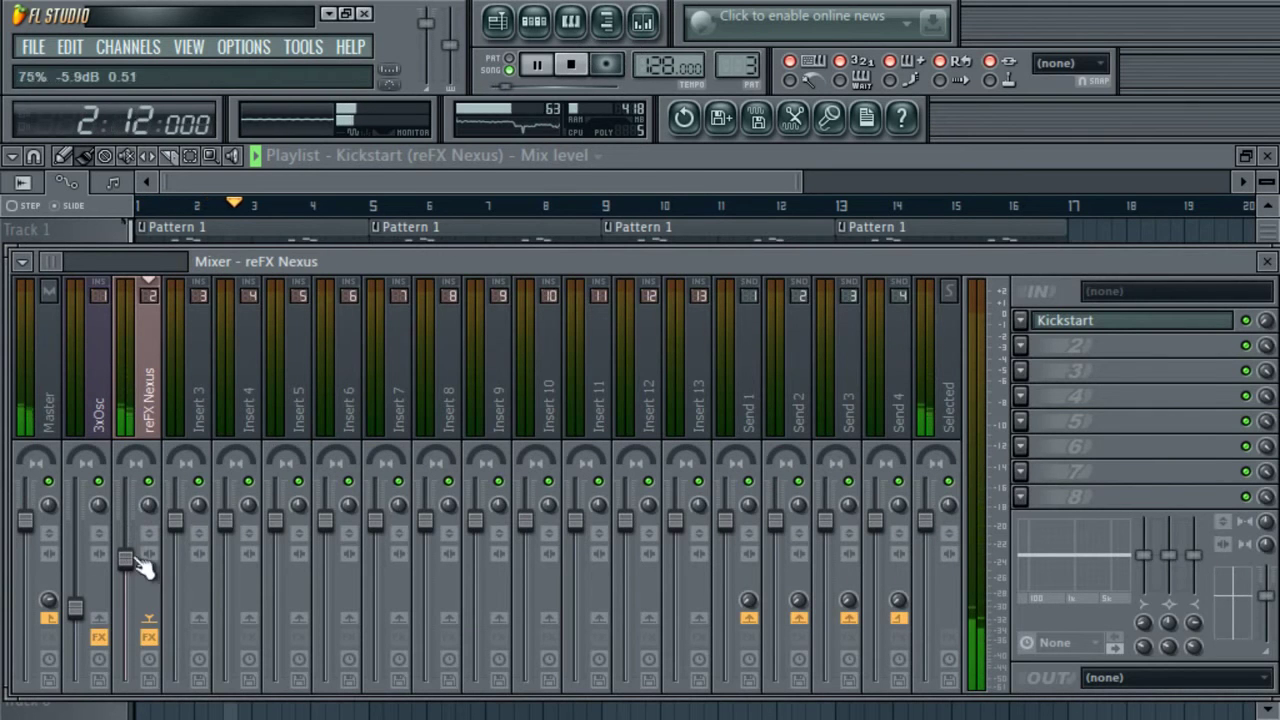
{"action": "key", "text": "F9"}
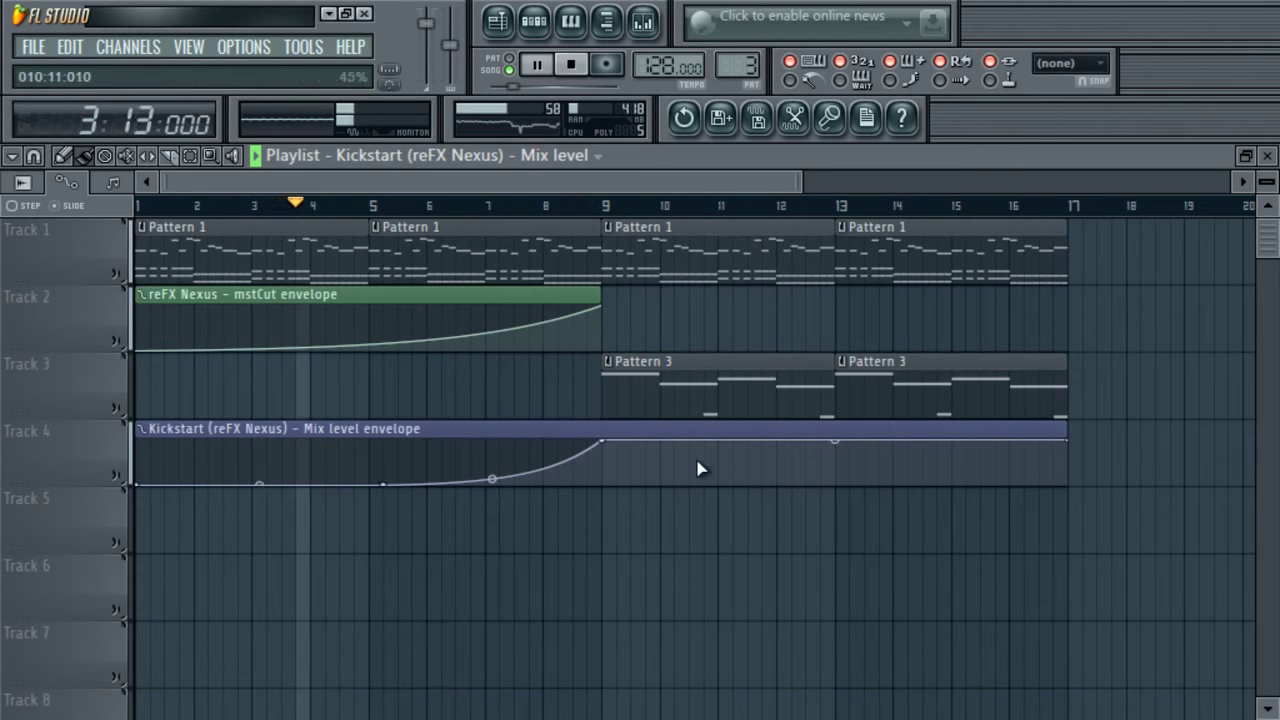
- Move the Nexus cutoff and Kickstart mix automation clips down to lower playlist tracks, out of the way of the patterns
{"action": "left_click", "coordinate": [531, 293]}
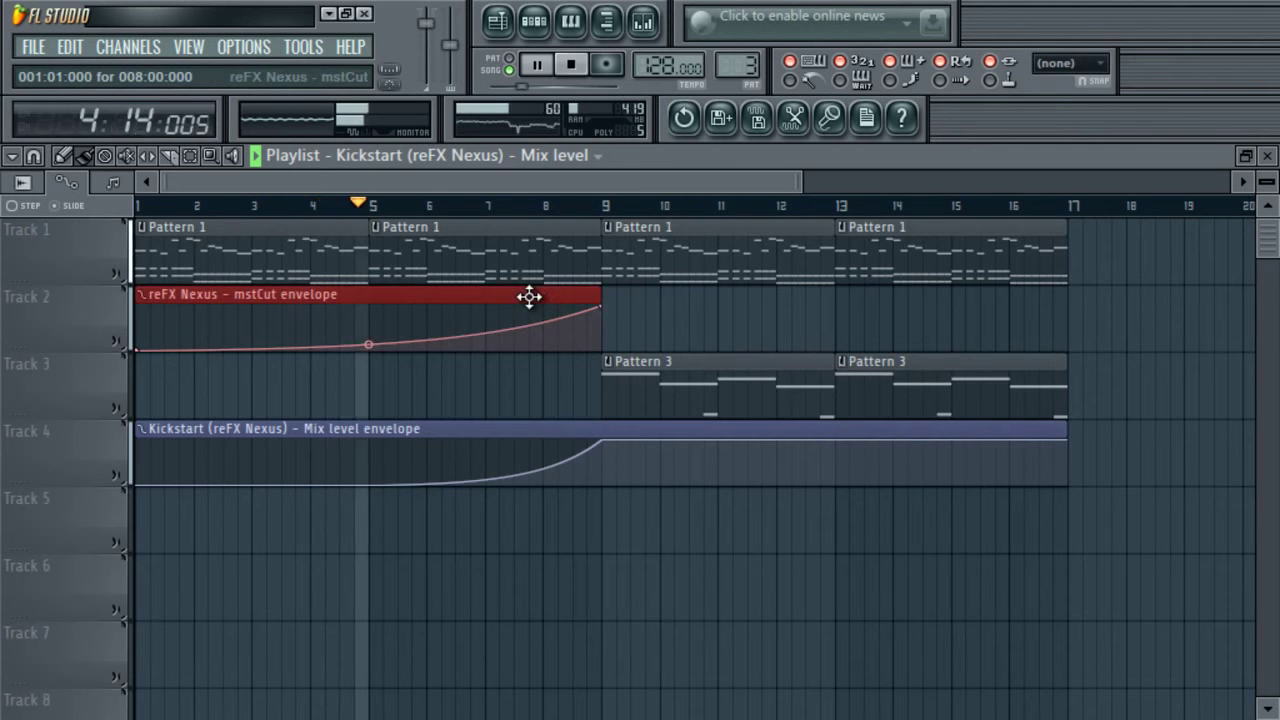
{"action": "left_click_drag", "start_coordinate": [531, 293], "coordinate": [531, 494]}
{"action": "left_click_drag", "start_coordinate": [1165, 422], "coordinate": [297, 634]}
{"action": "scroll", "coordinate": [297, 634], "scroll_direction": "down", "scroll_amount": 5}
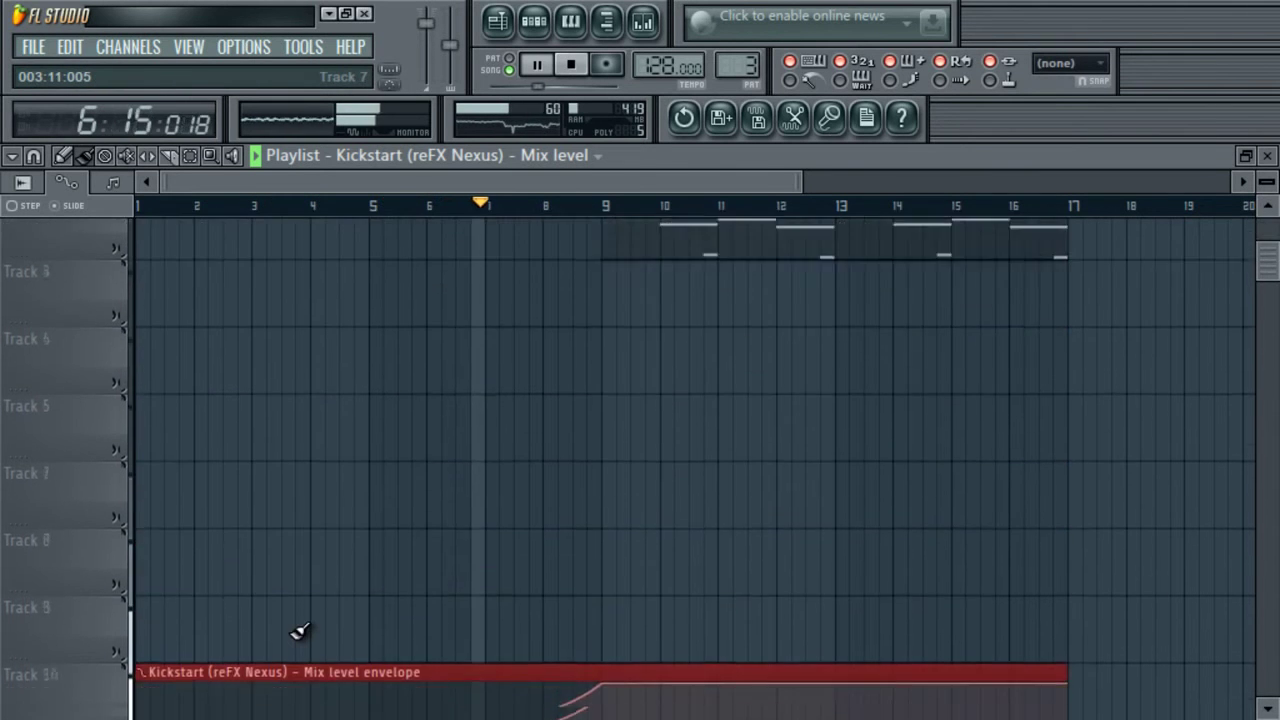
{"action": "scroll", "coordinate": [300, 631], "scroll_direction": "down", "scroll_amount": 3}
{"action": "left_click_drag", "start_coordinate": [1271, 349], "coordinate": [1266, 220]}
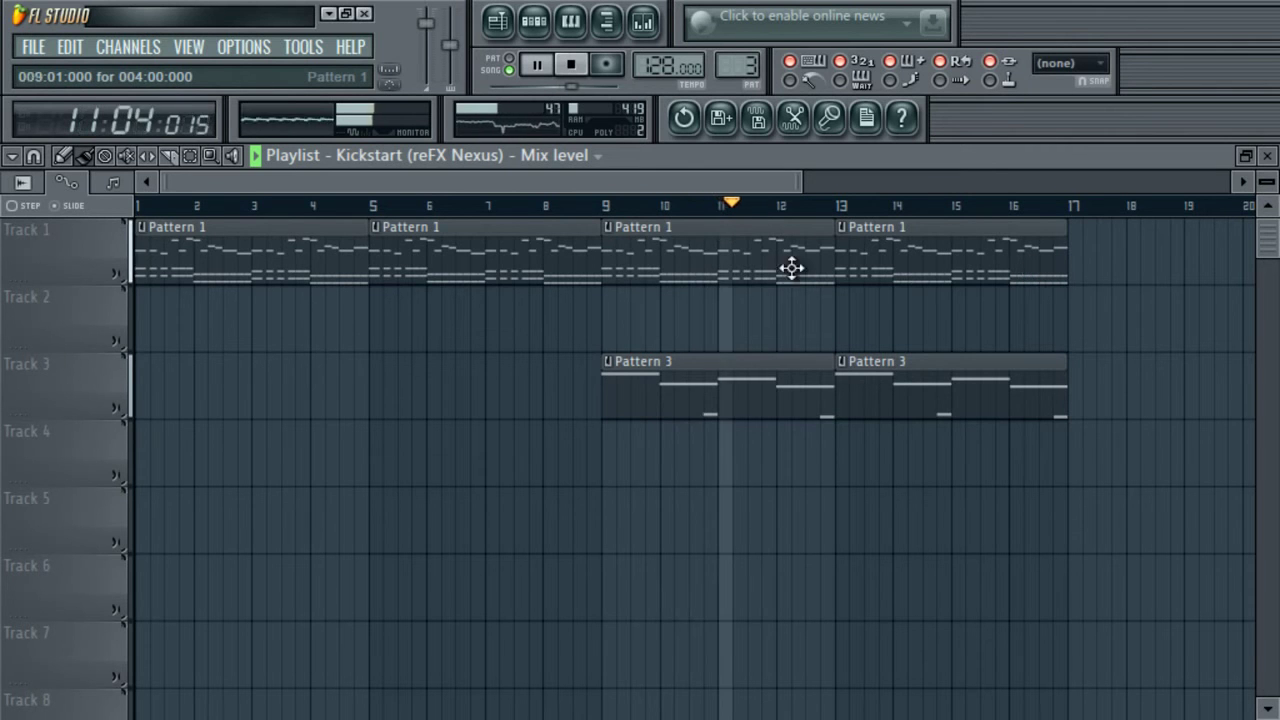
- Mute and unmute Track 1 during playback, and select Pattern 2 in the step sequencer with playback stopped
{"action": "left_click", "coordinate": [118, 274]}
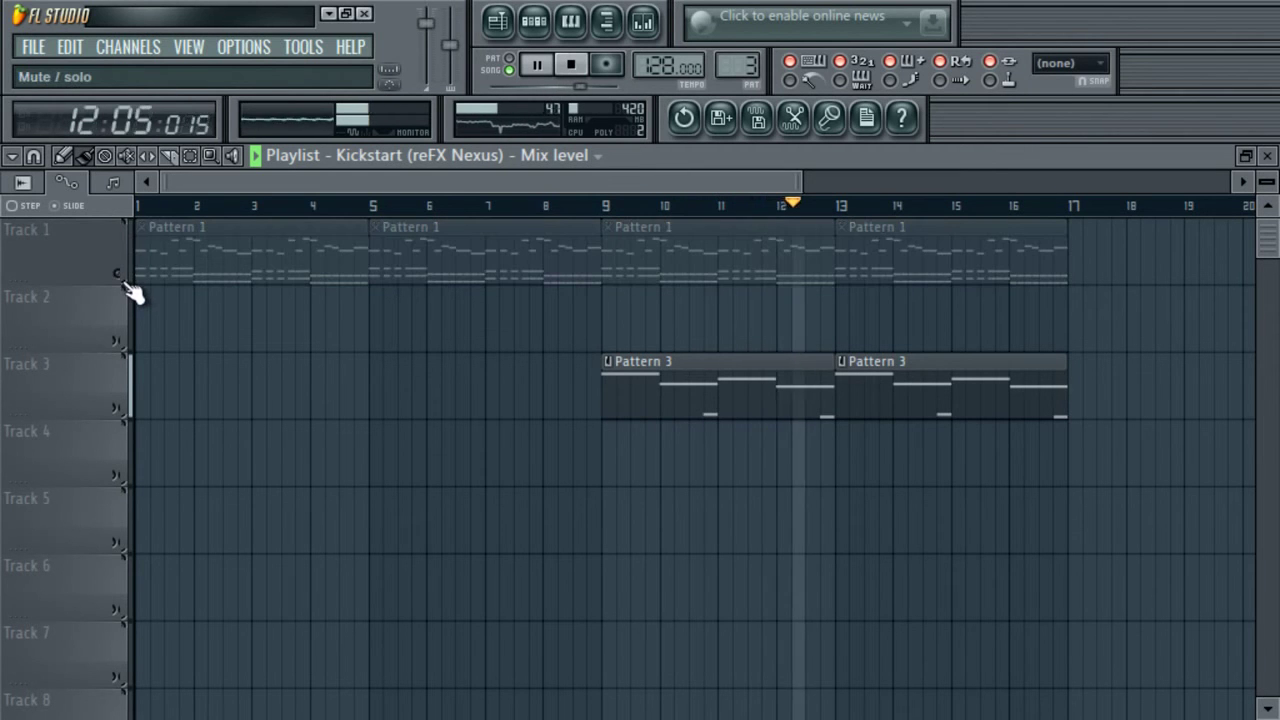
{"action": "left_click", "coordinate": [124, 284]}
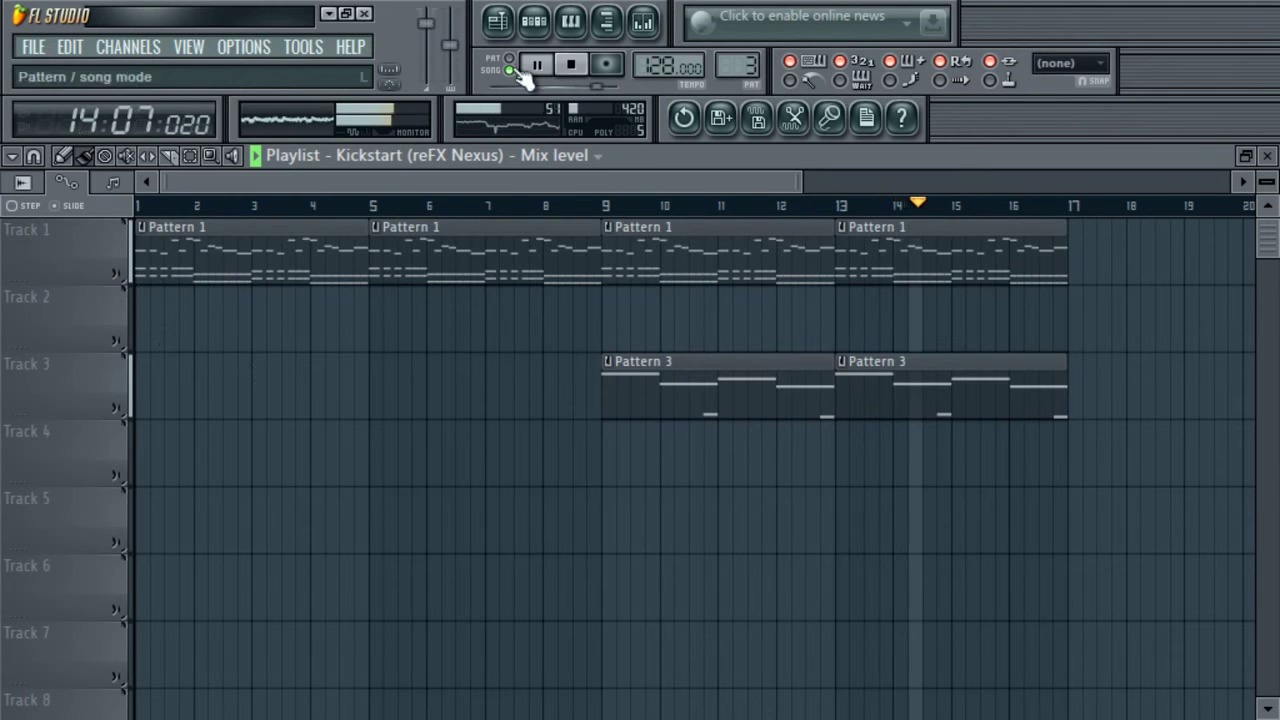
{"action": "left_click", "coordinate": [537, 27]}
{"action": "left_click", "coordinate": [205, 176]}
{"action": "left_click", "coordinate": [222, 222]}
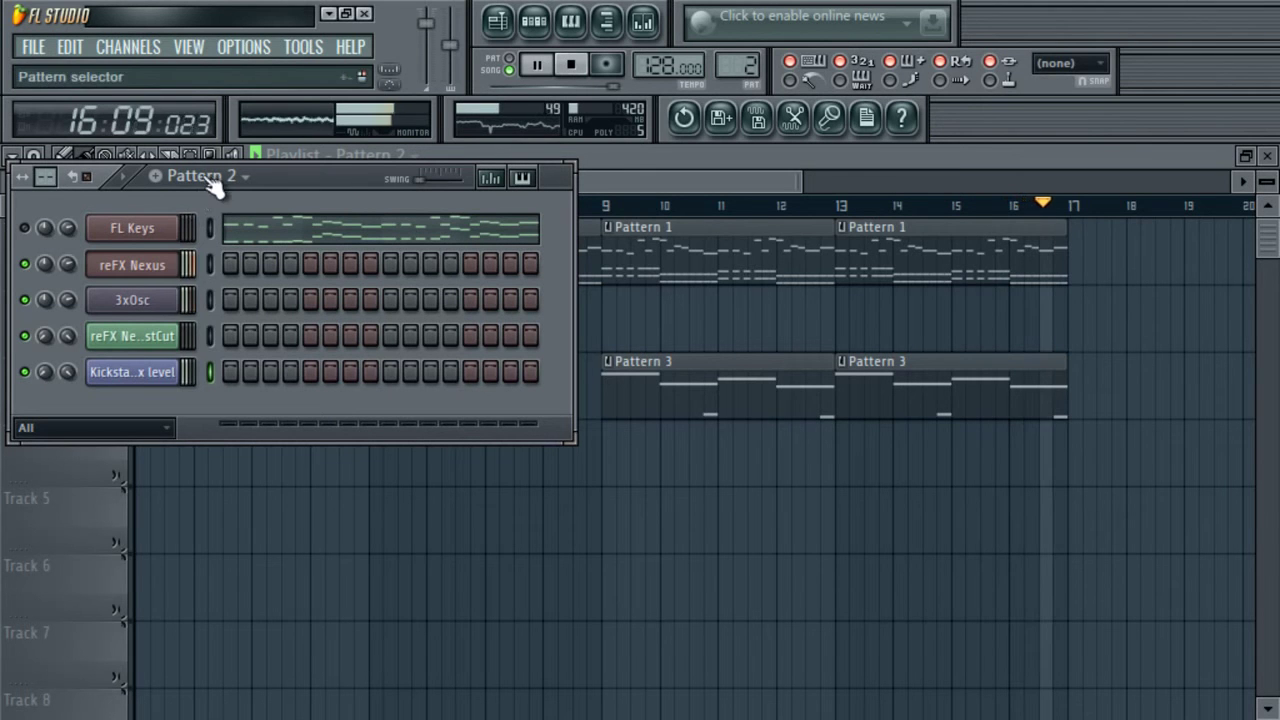
{"action": "key", "text": "space"}
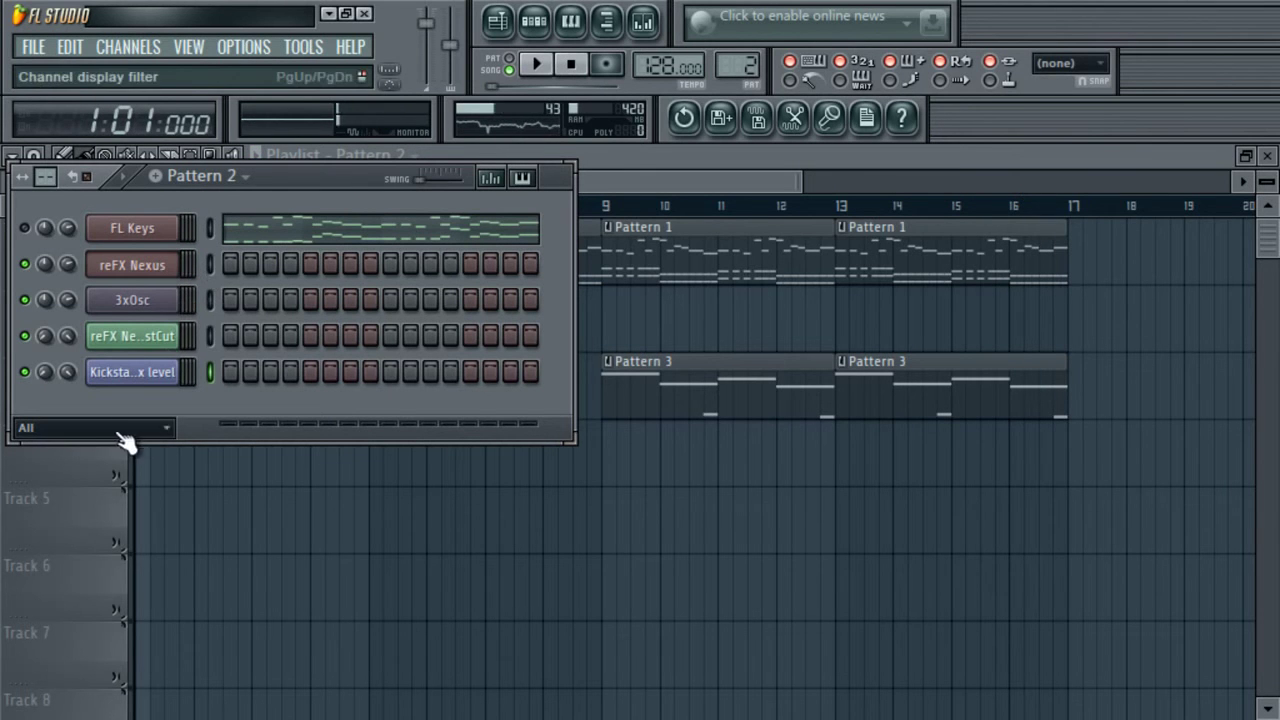
- Show only the unsorted channels in the step sequencer and play Pattern 2 in pattern mode
{"action": "scroll", "coordinate": [95, 428], "scroll_direction": "down", "scroll_amount": 1}
{"action": "key", "text": "space"}
{"action": "key", "text": "l"}
{"action": "key", "text": "space"}
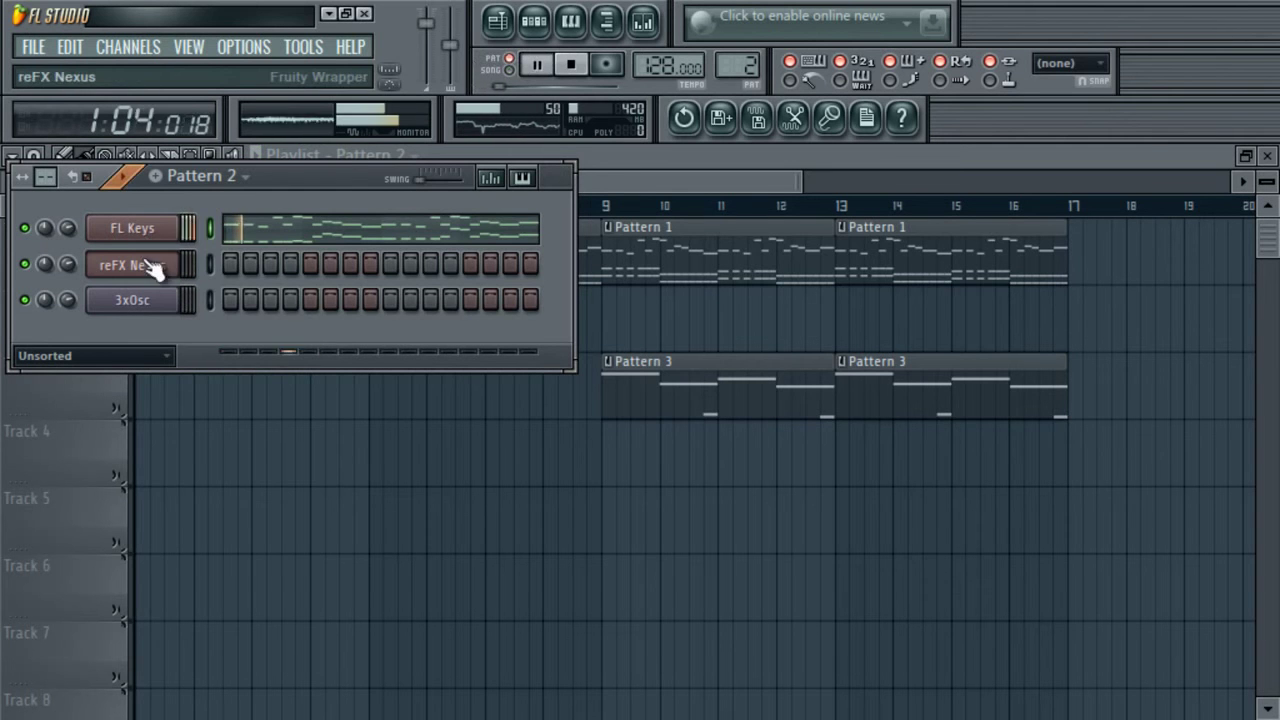
- Insert a Sylenth1 instrument channel next to reFX Nexus
{"action": "right_click", "coordinate": [150, 268]}
{"action": "mouse_move", "coordinate": [296, 487]}
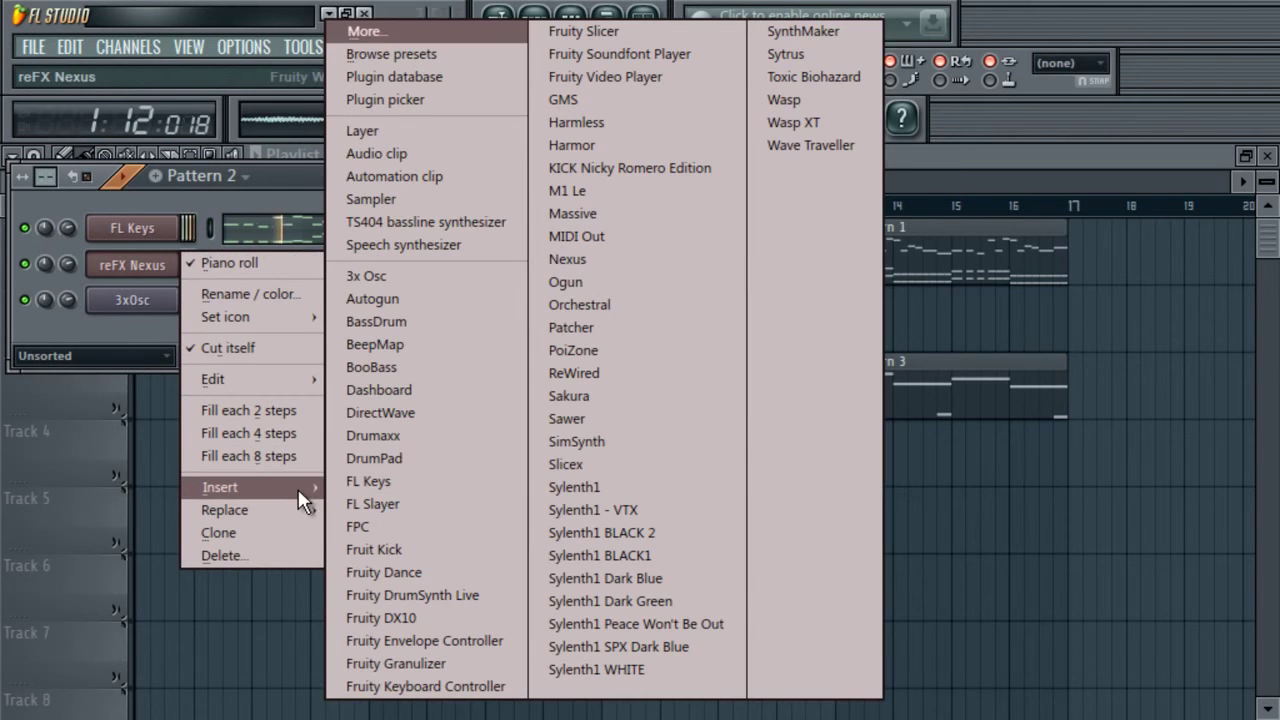
{"action": "left_click", "coordinate": [634, 510]}
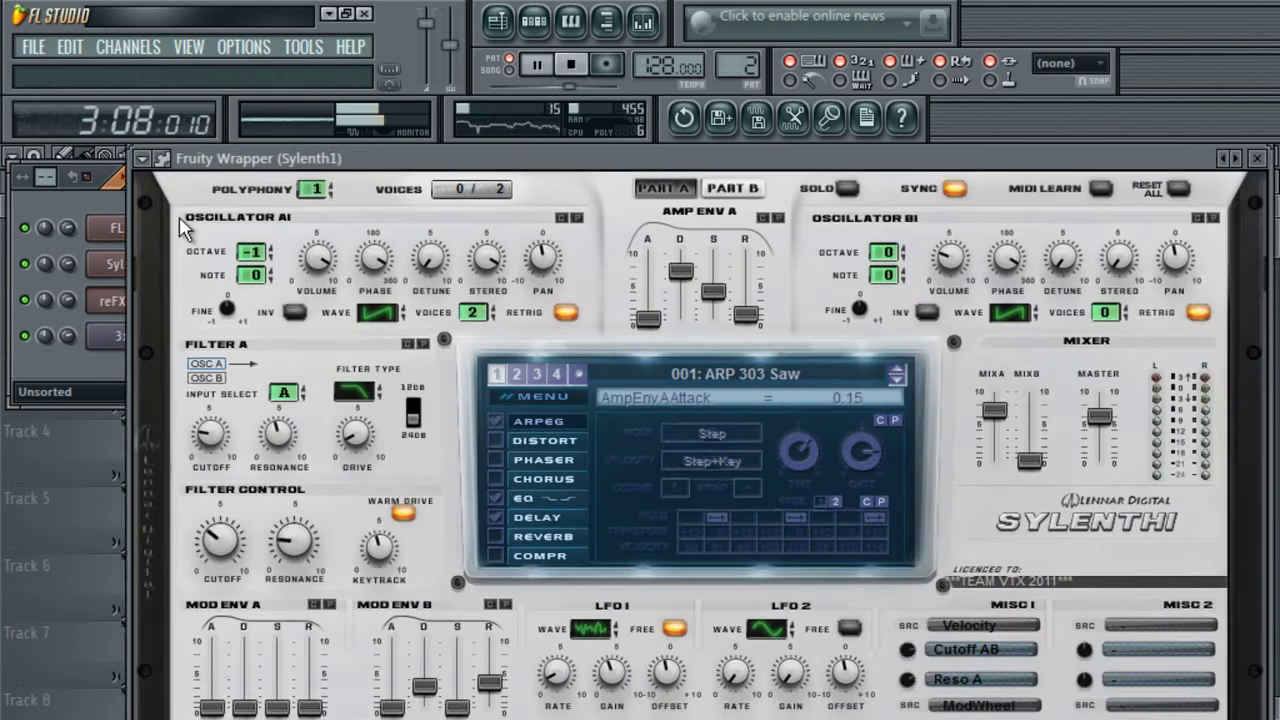
- Load the Shocking 15.fxb bank into Sylenth1 from the nested Presets folder, reached through the desktop shortcut Presets Sylent & Massive, and close the plugin
{"action": "left_click", "coordinate": [162, 158]}
{"action": "left_click", "coordinate": [353, 193]}
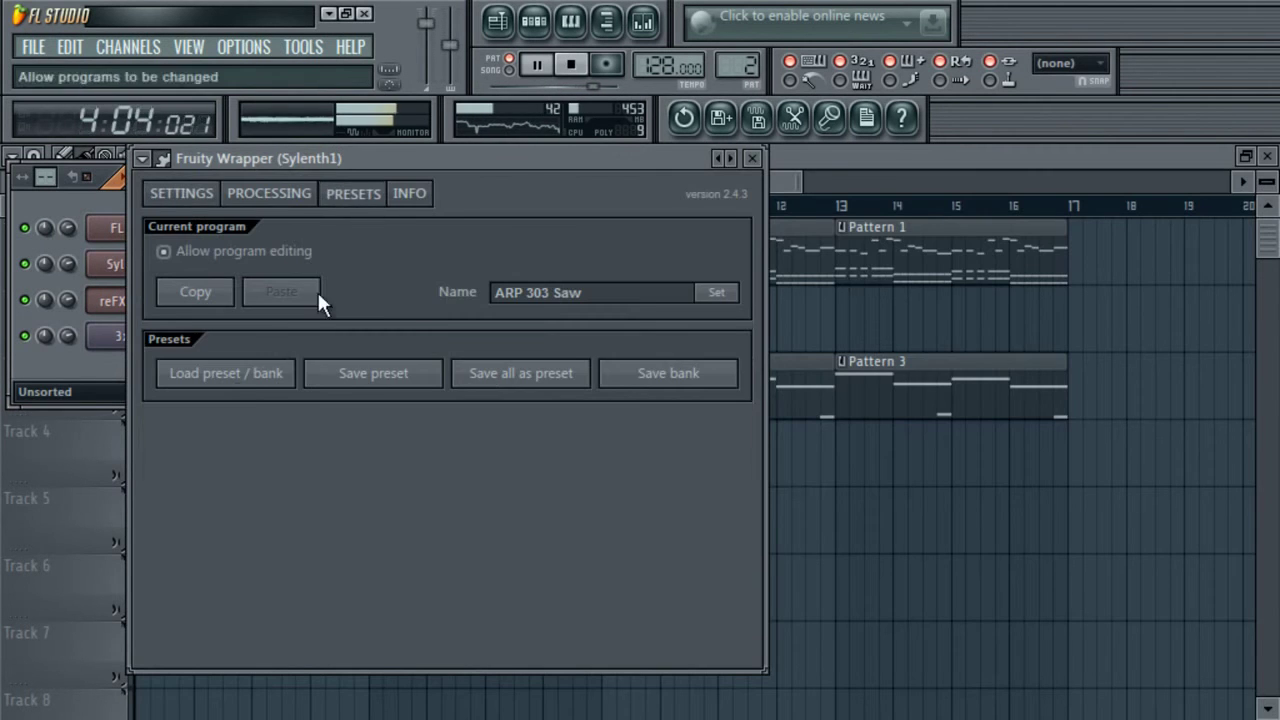
{"action": "left_click", "coordinate": [237, 393]}
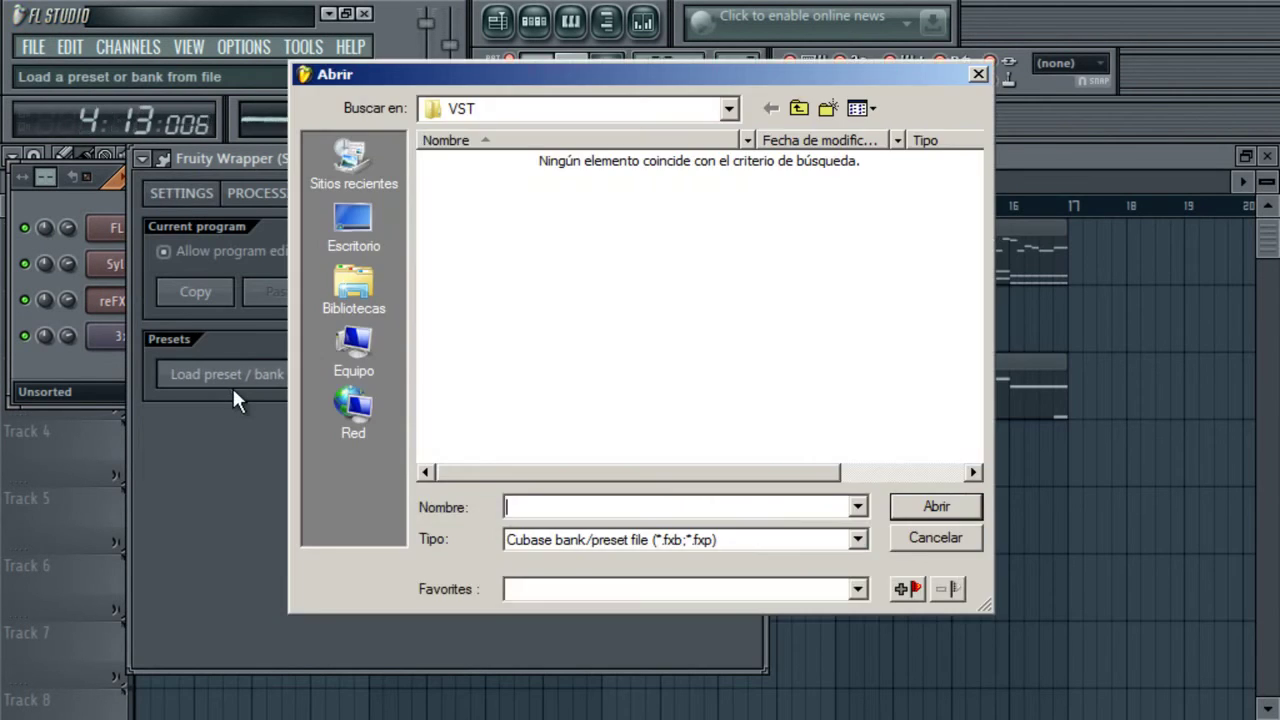
{"action": "left_click", "coordinate": [388, 236]}
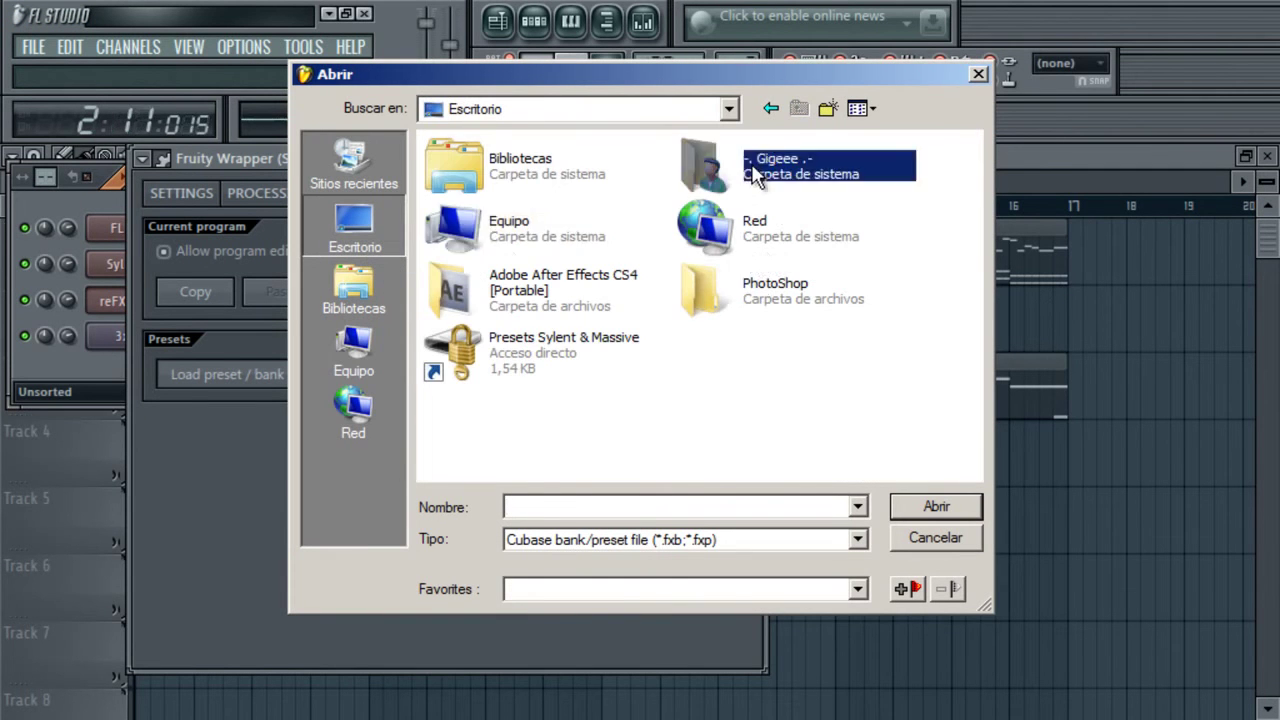
{"action": "double_click", "coordinate": [748, 178]}
{"action": "left_click", "coordinate": [772, 107]}
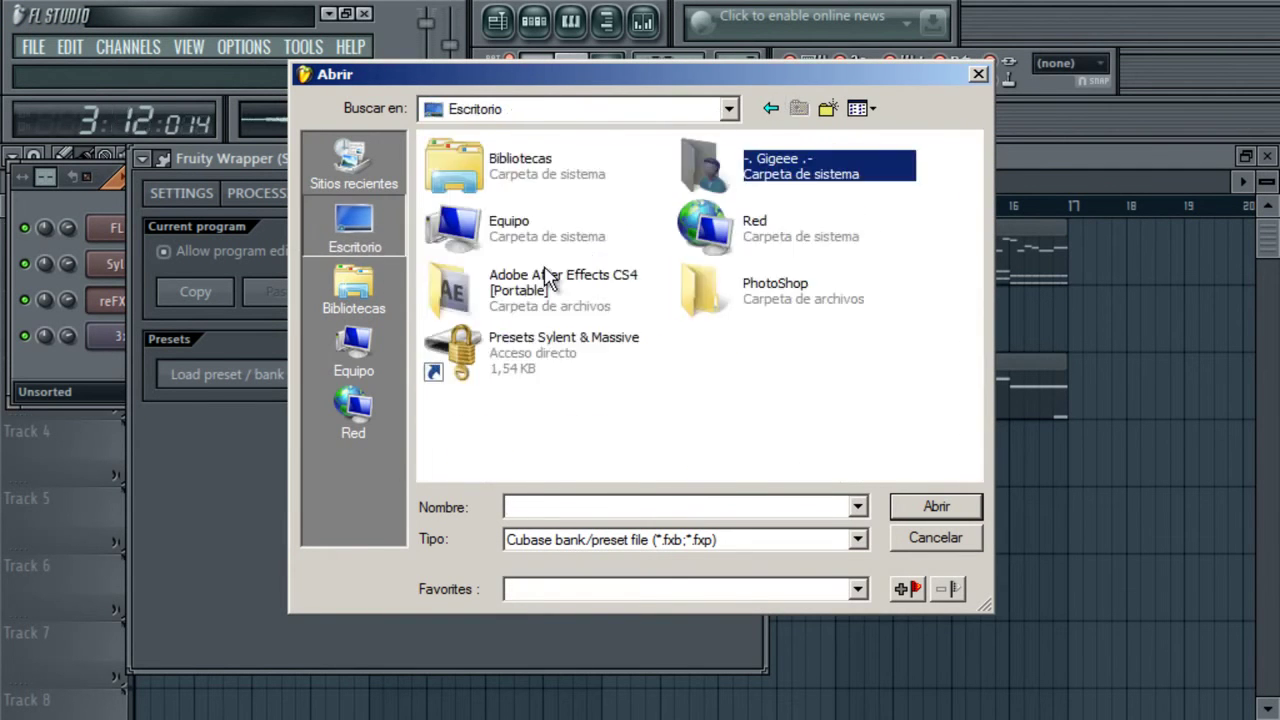
{"action": "double_click", "coordinate": [556, 345]}
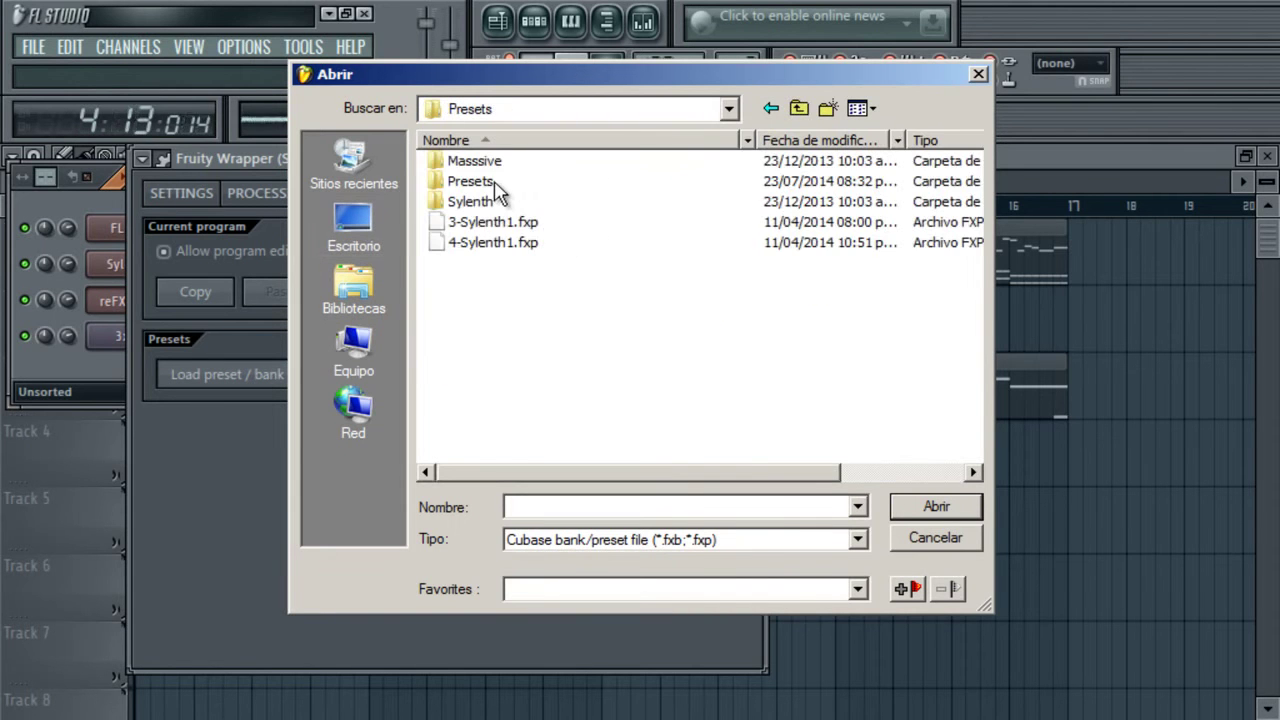
{"action": "double_click", "coordinate": [494, 184]}
{"action": "left_click", "coordinate": [514, 283]}
{"action": "type", "text": "sh"}
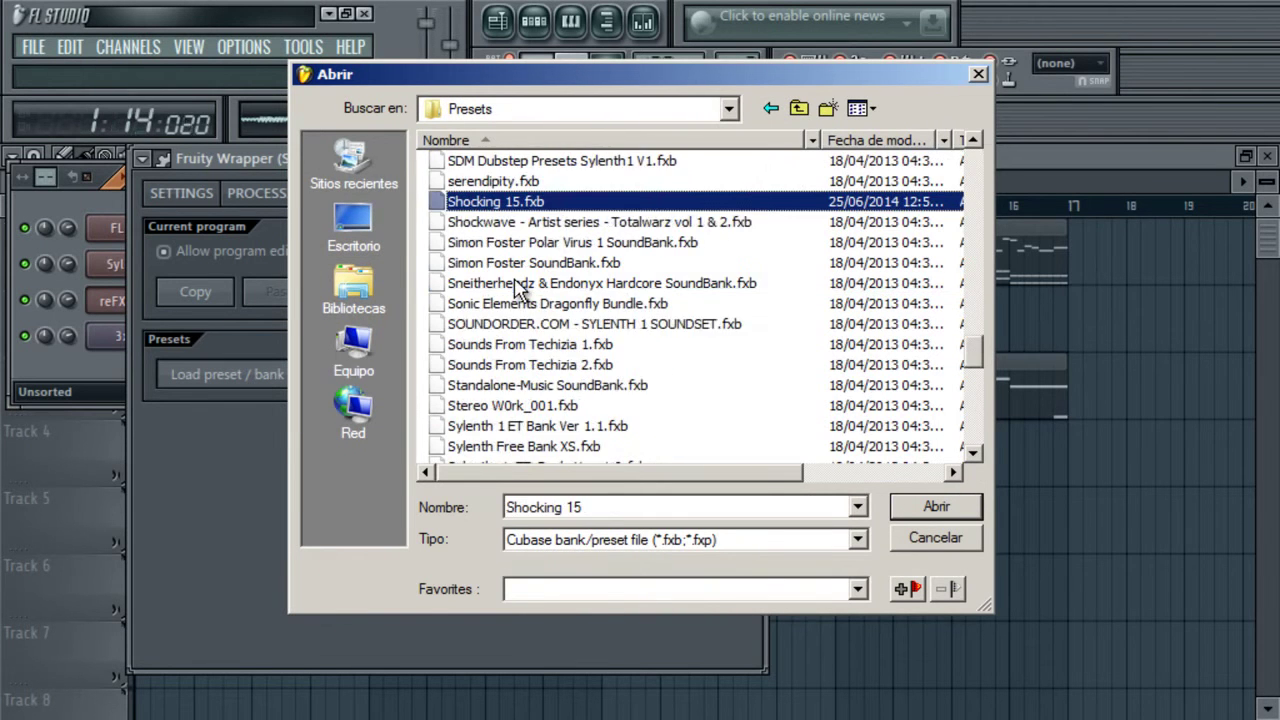
{"action": "key", "text": "Return"}
{"action": "key", "text": "space"}
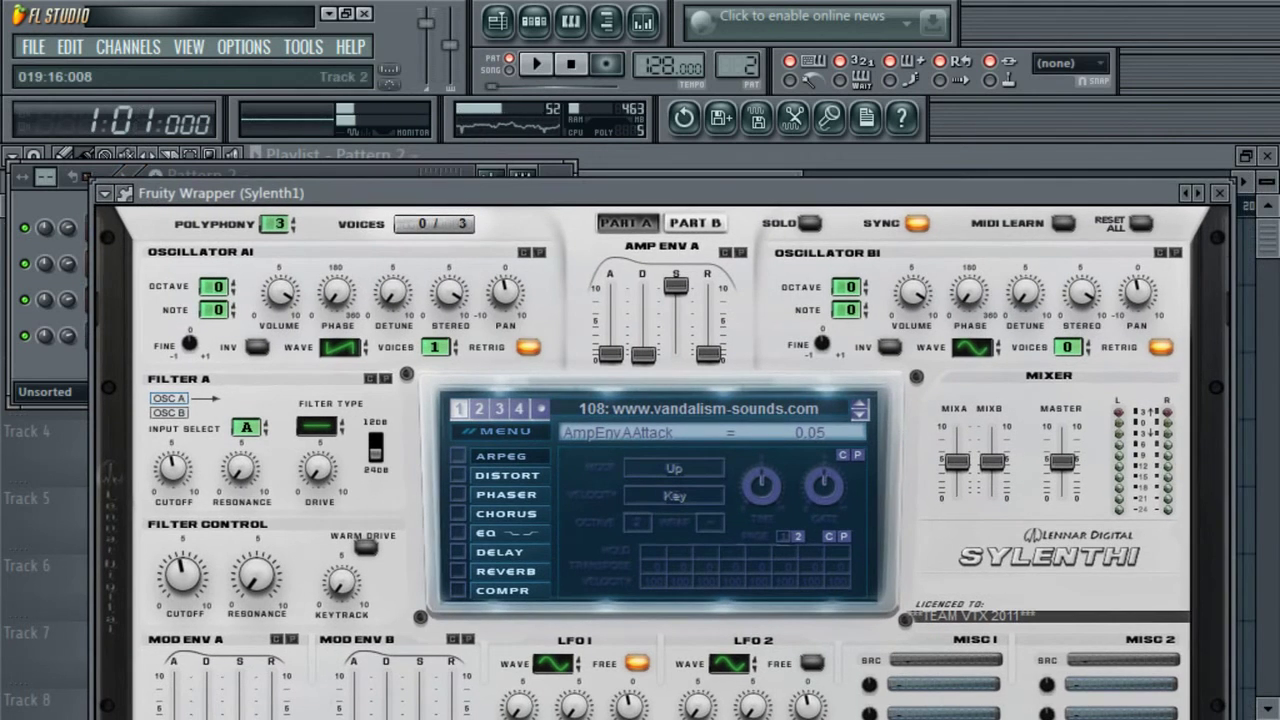
{"action": "left_click", "coordinate": [1218, 194]}
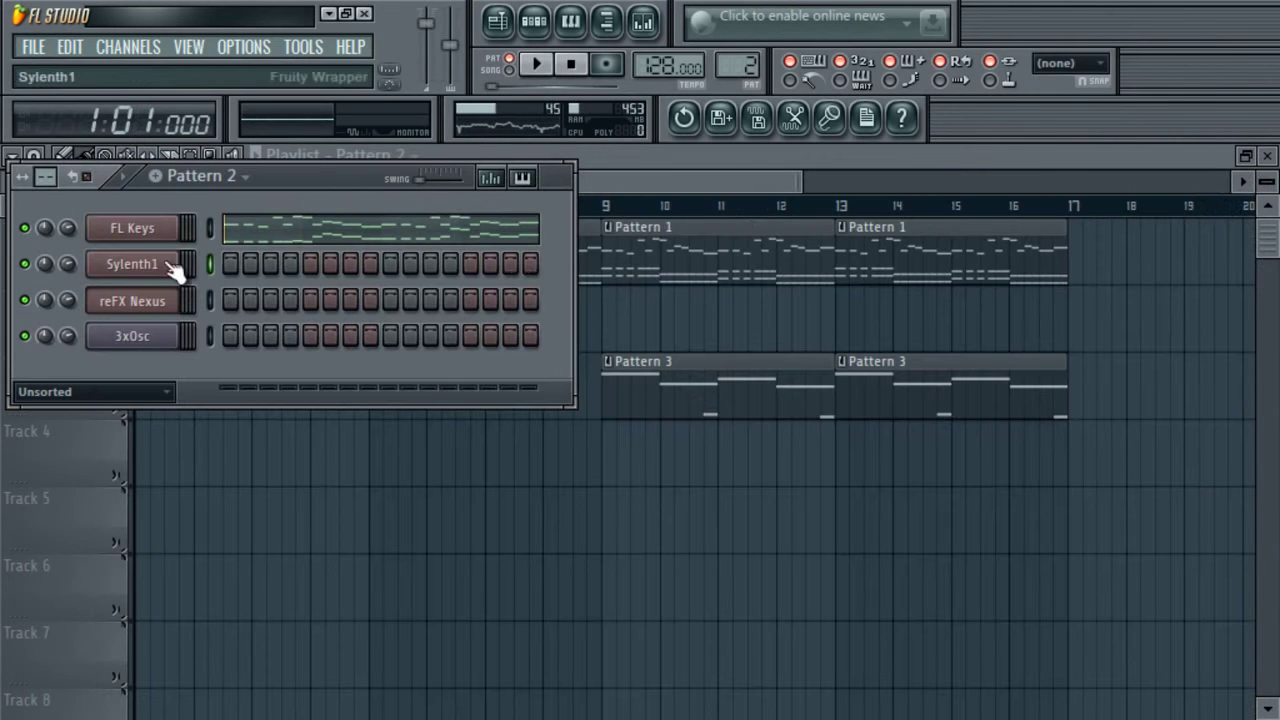
- Copy the FL Keys notes of Pattern 2 and paste them into the Sylenth1 channel
{"action": "right_click", "coordinate": [178, 232]}
{"action": "mouse_move", "coordinate": [300, 340]}
{"action": "left_click", "coordinate": [365, 363]}
{"action": "right_click", "coordinate": [181, 279]}
{"action": "mouse_move", "coordinate": [306, 372]}
{"action": "left_click", "coordinate": [393, 422]}
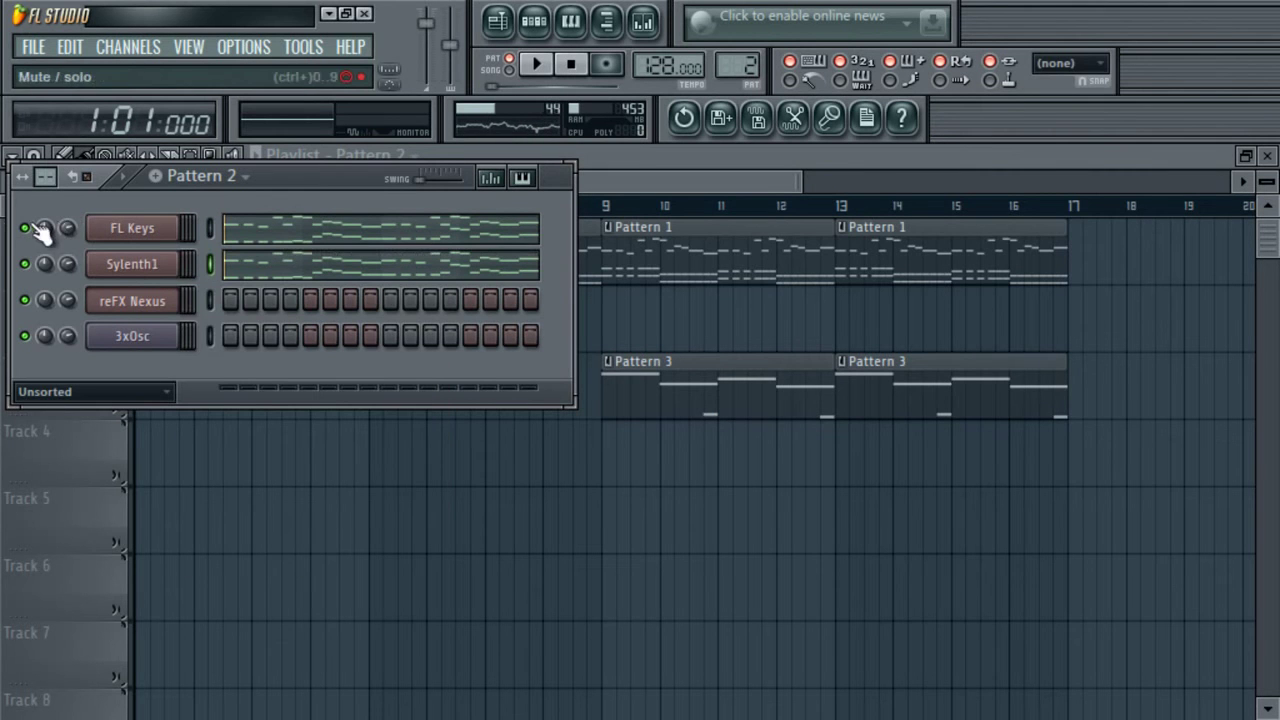
- Mute FL Keys and choose the VANDALISM_Lead_ACIIID preset in Sylenth1
{"action": "left_click", "coordinate": [132, 264]}
{"action": "left_click", "coordinate": [113, 222]}
{"action": "mouse_move", "coordinate": [260, 259]}
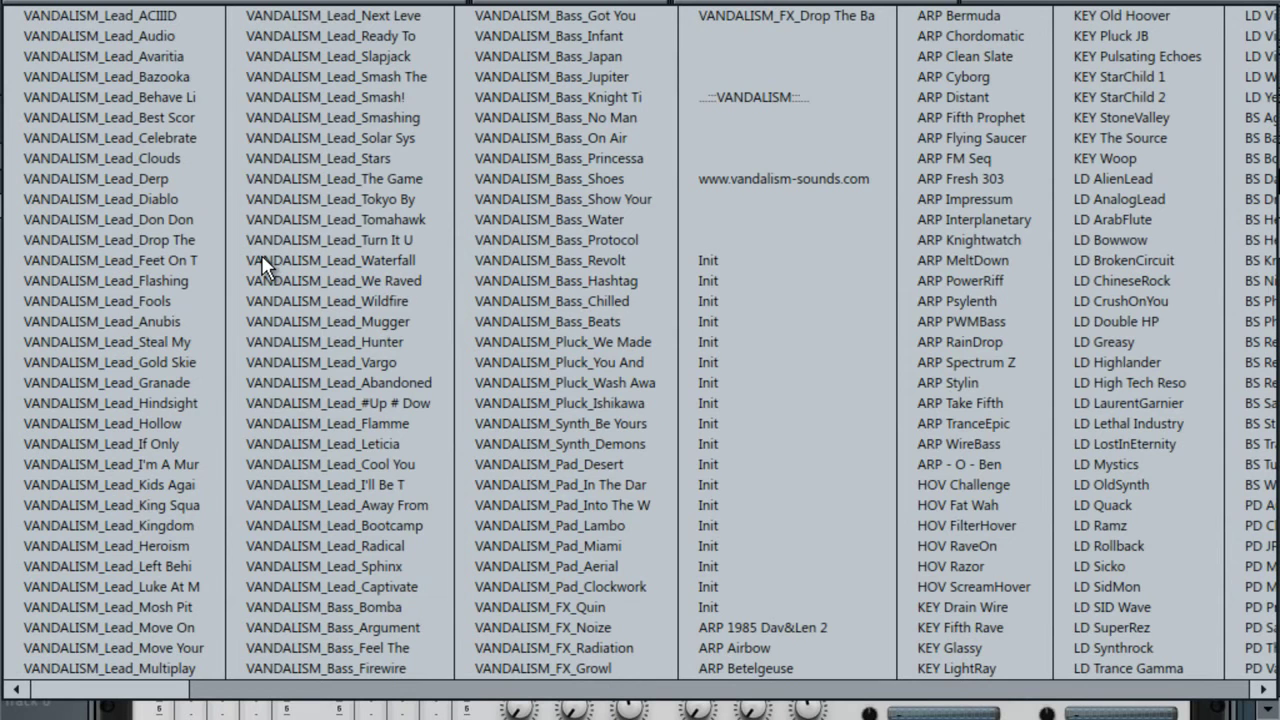
{"action": "left_click", "coordinate": [125, 16]}
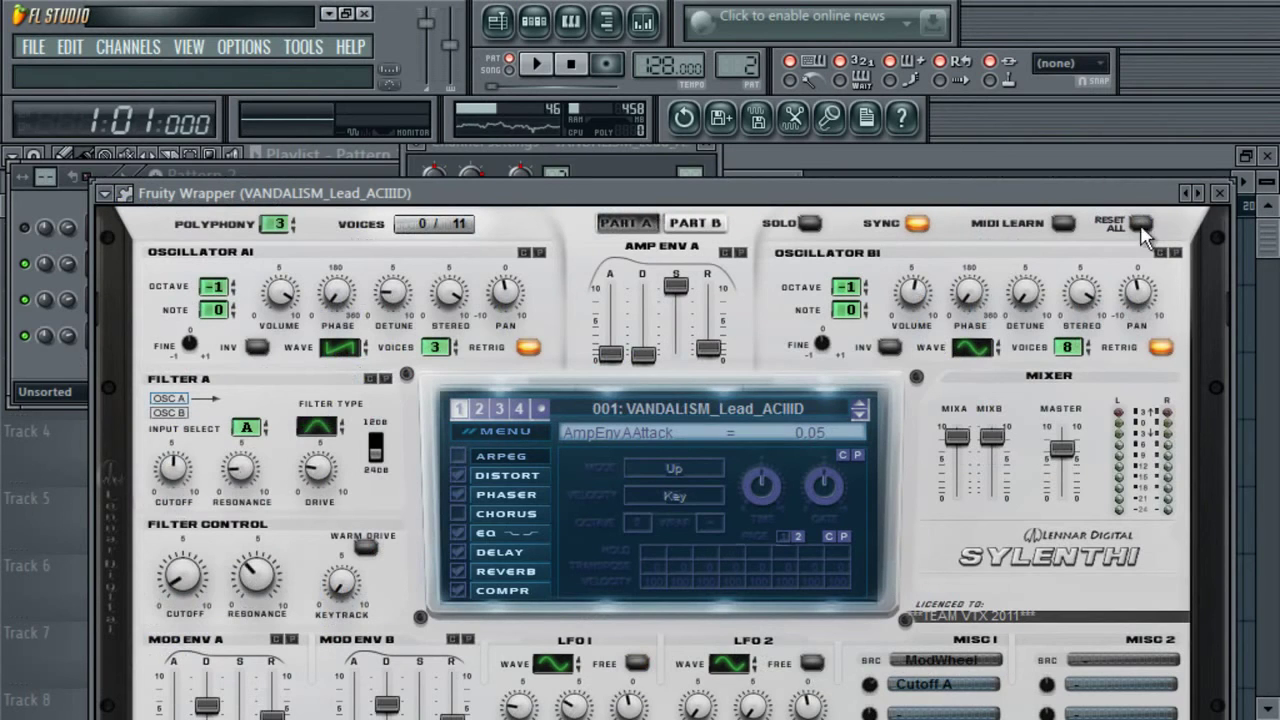
- Audition the following Sylenth1 lead presets one by one during pattern playback, up to VANDALISM_Lead_Derp, and stop playback
{"action": "left_click", "coordinate": [1198, 194]}
{"action": "left_click", "coordinate": [1198, 194]}
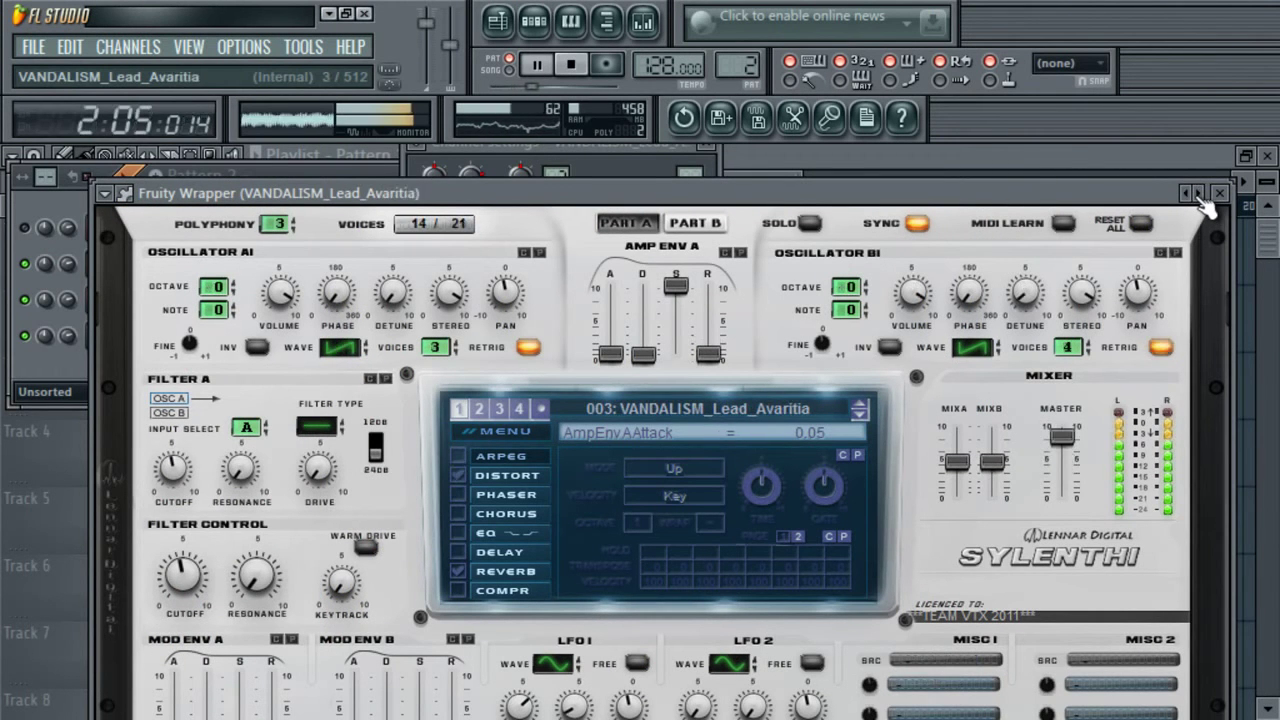
{"action": "left_click", "coordinate": [1198, 194]}
{"action": "left_click", "coordinate": [1198, 194]}
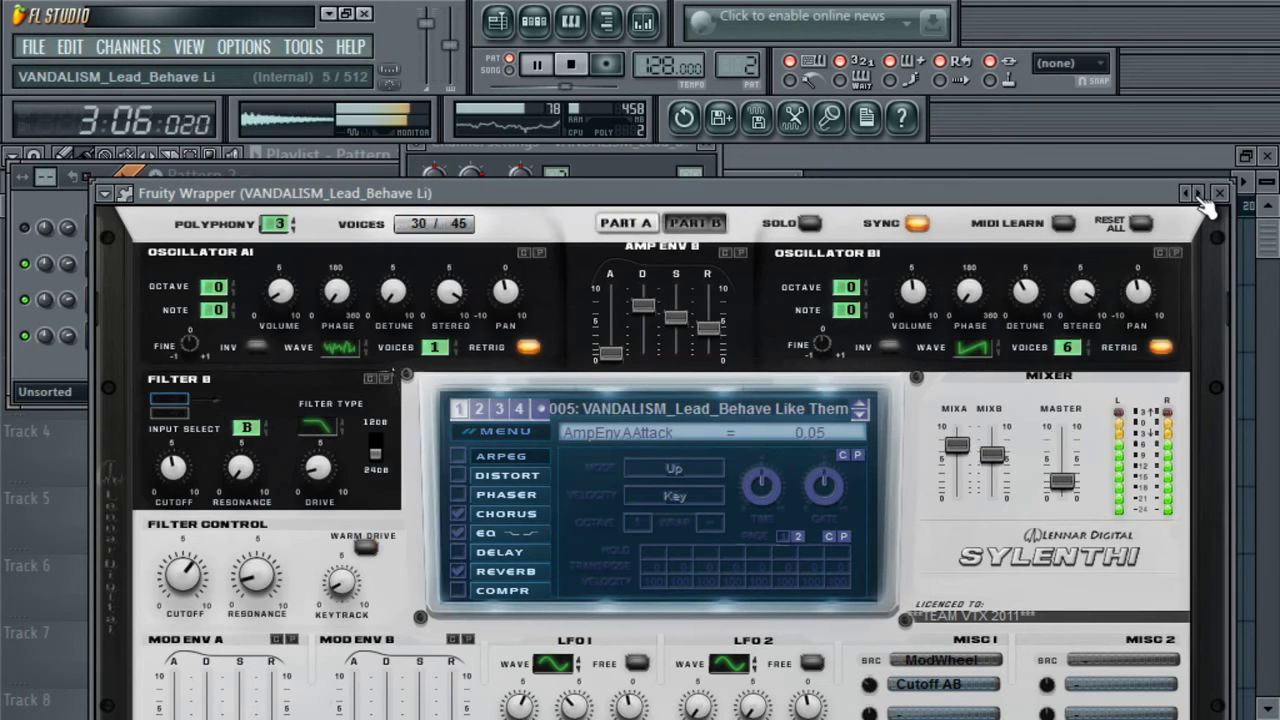
{"action": "left_click", "coordinate": [1198, 194]}
{"action": "left_click", "coordinate": [1198, 194]}
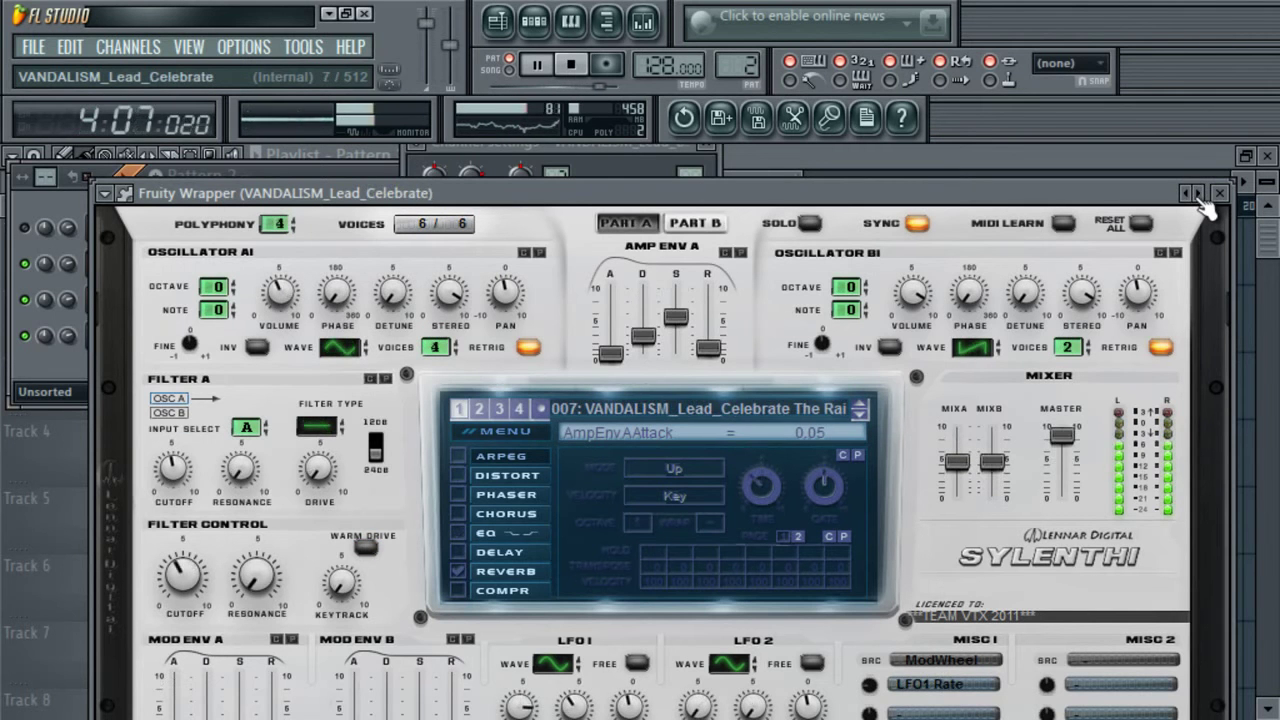
{"action": "left_click", "coordinate": [1199, 195]}
{"action": "left_click", "coordinate": [1199, 195]}
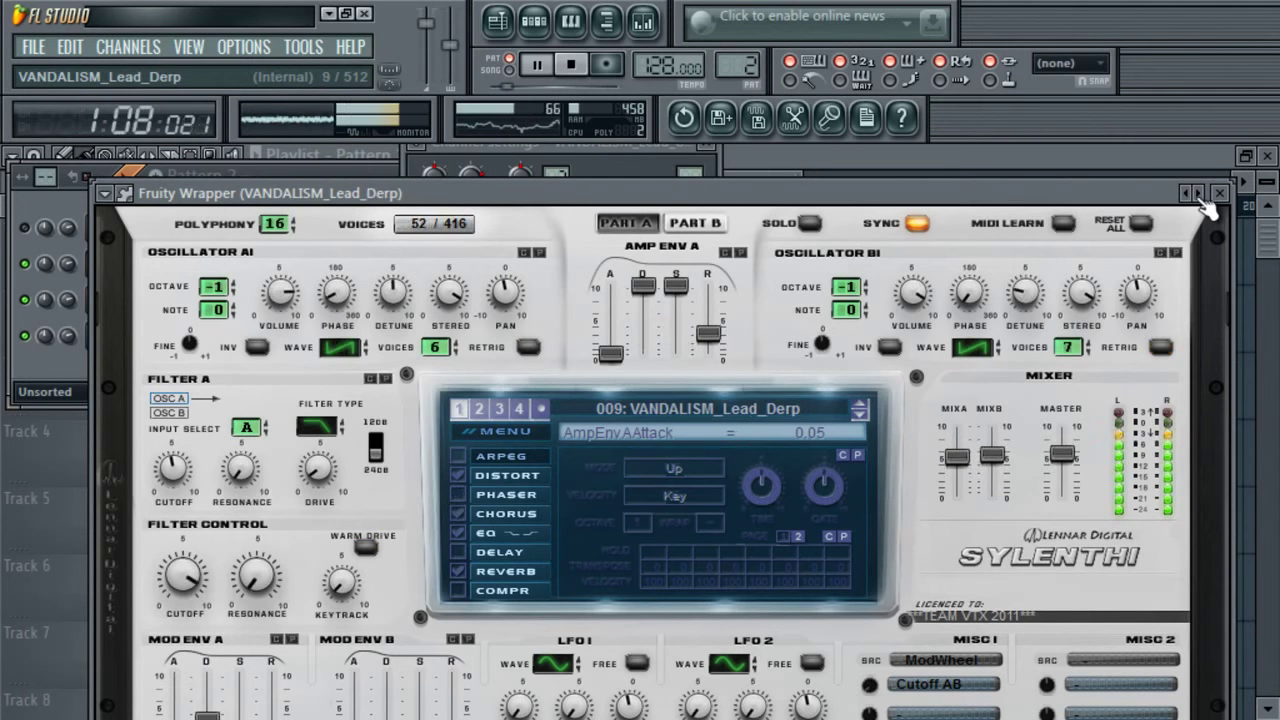
{"action": "key", "text": "space"}
- Route the Sylenth1 channel to mixer track Insert 3
{"action": "left_click", "coordinate": [534, 20]}
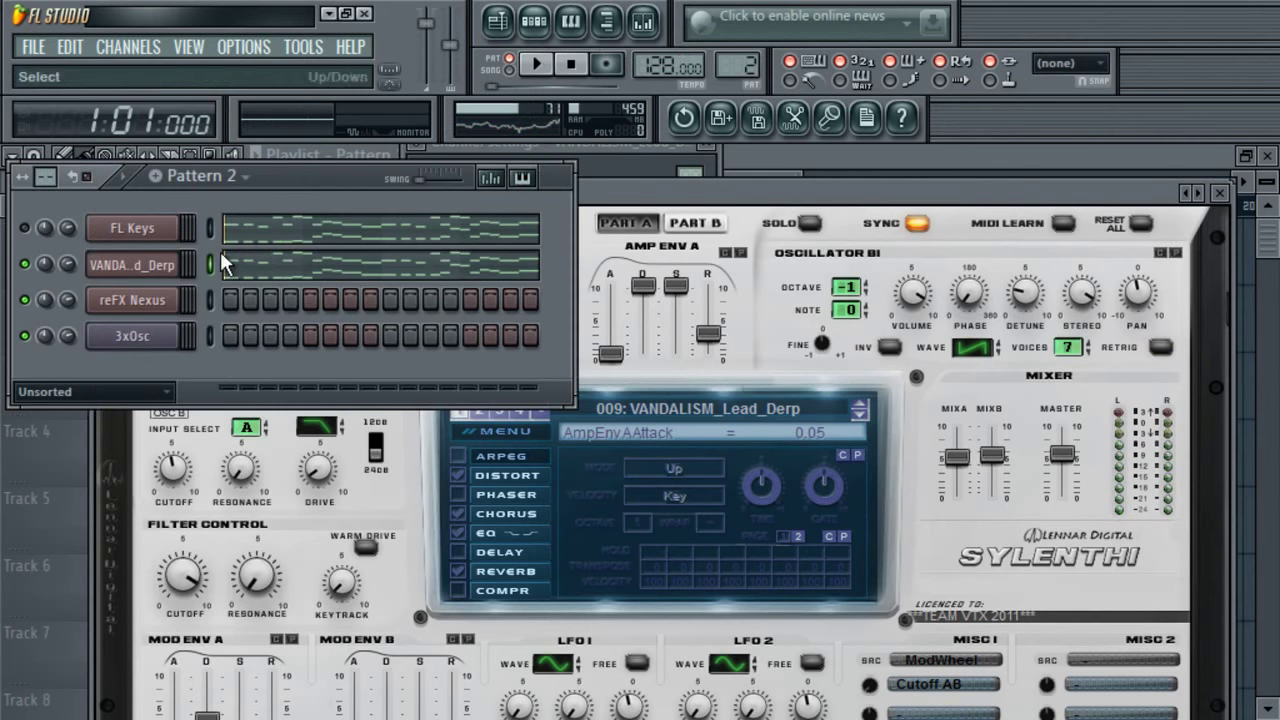
{"action": "left_click", "coordinate": [644, 22]}
{"action": "left_click", "coordinate": [215, 400]}
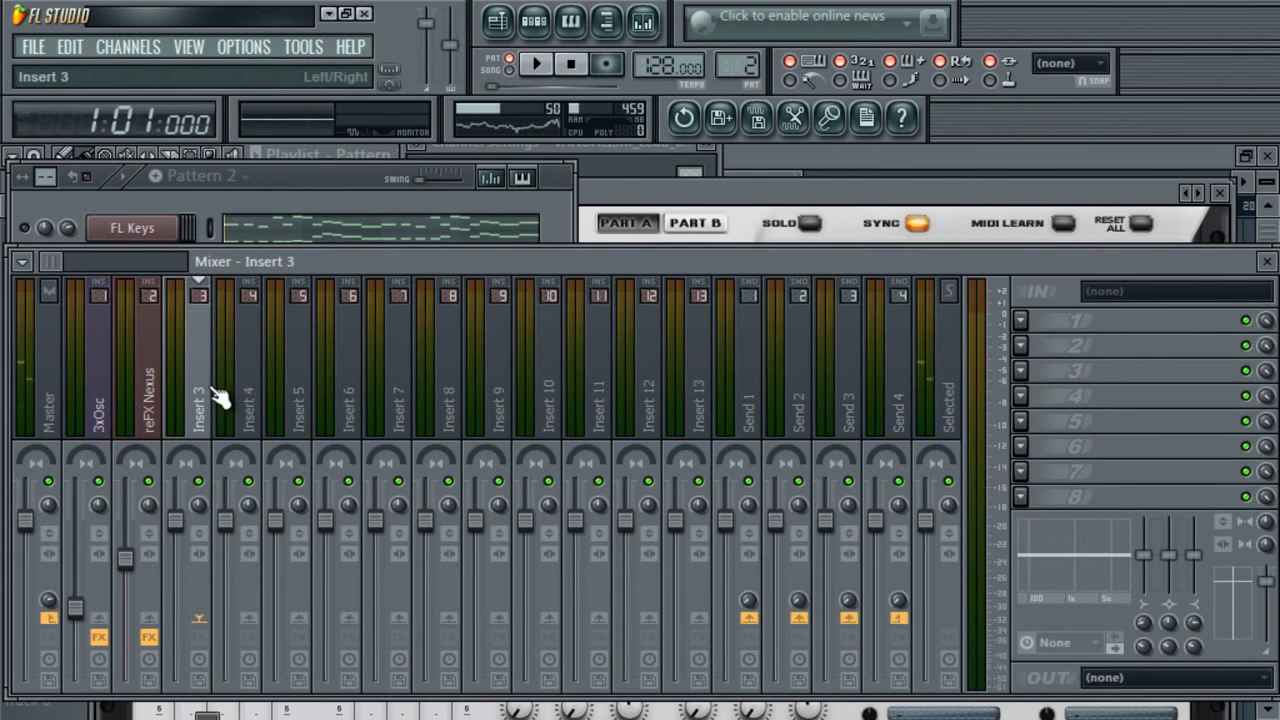
{"action": "key", "text": "ctrl+l"}
- Advance the Sylenth1 presets to VANDALISM_Lead_Flashing Lights, testing notes, and preview the pattern with that sound
{"action": "left_click", "coordinate": [1197, 192]}
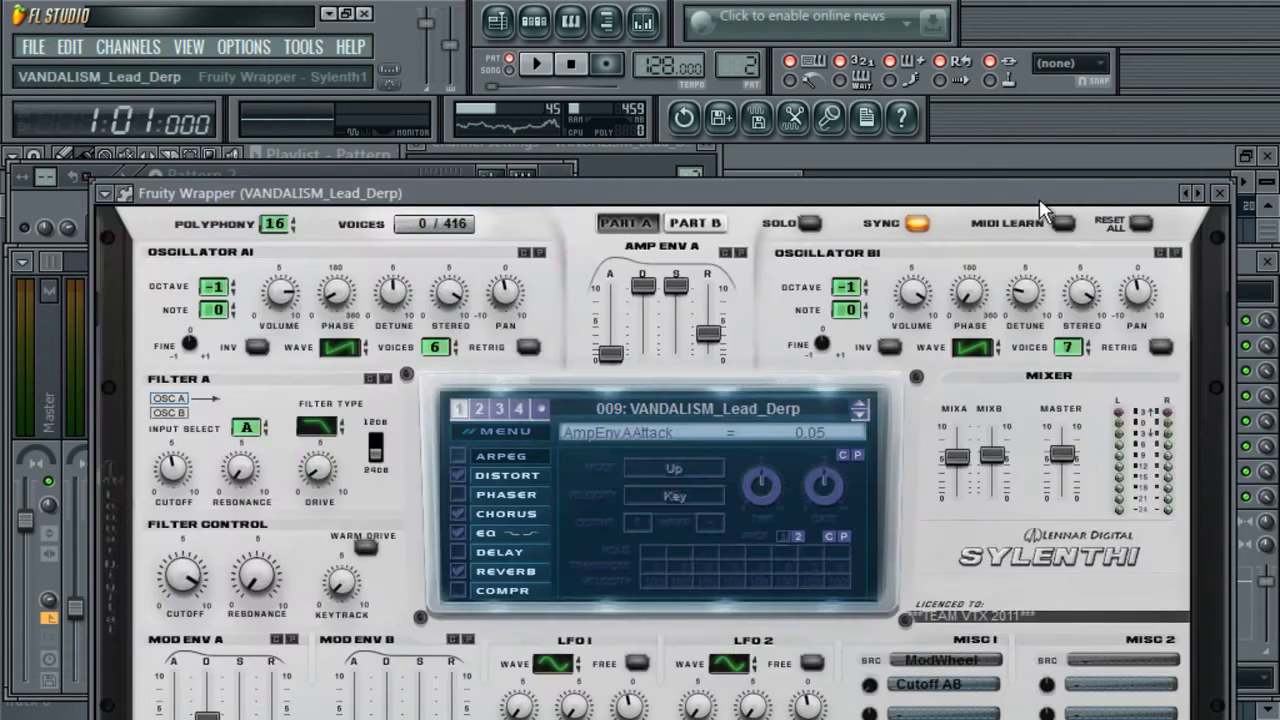
{"action": "left_click", "coordinate": [1197, 192]}
{"action": "left_click", "coordinate": [1199, 193]}
{"action": "left_click", "coordinate": [1199, 193]}
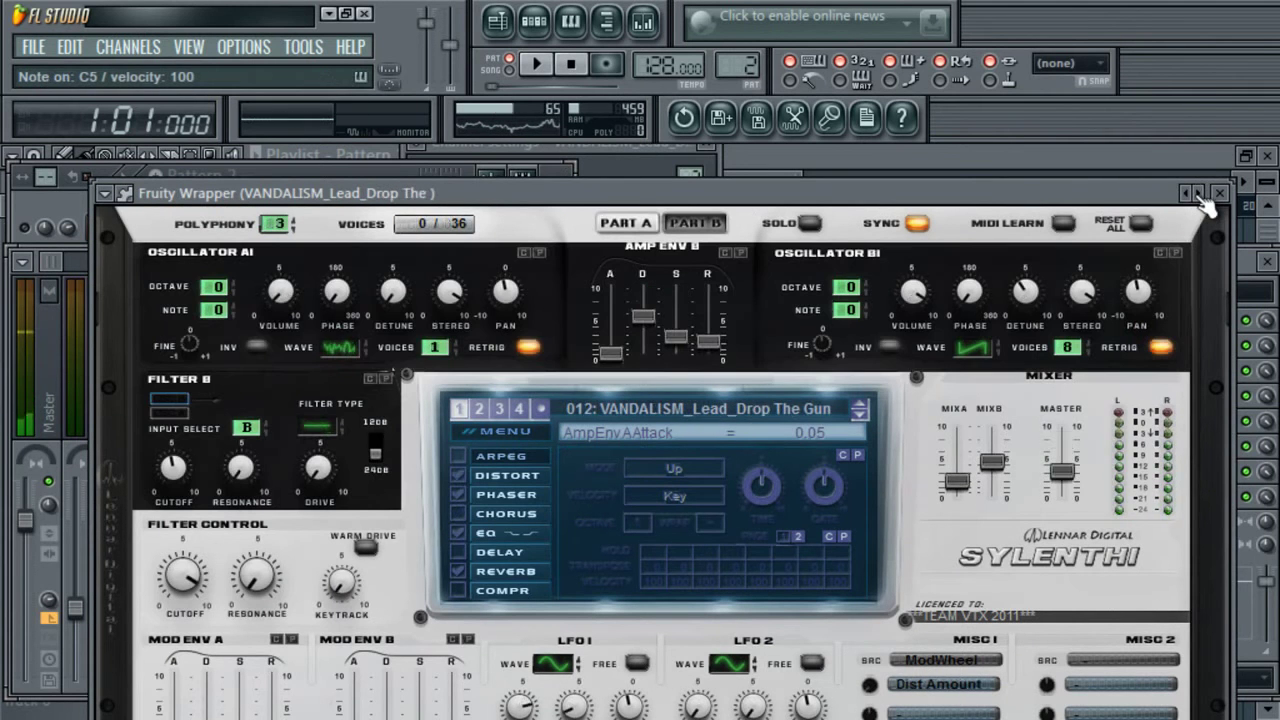
{"action": "left_click", "coordinate": [1200, 194]}
{"action": "left_click", "coordinate": [1199, 193]}
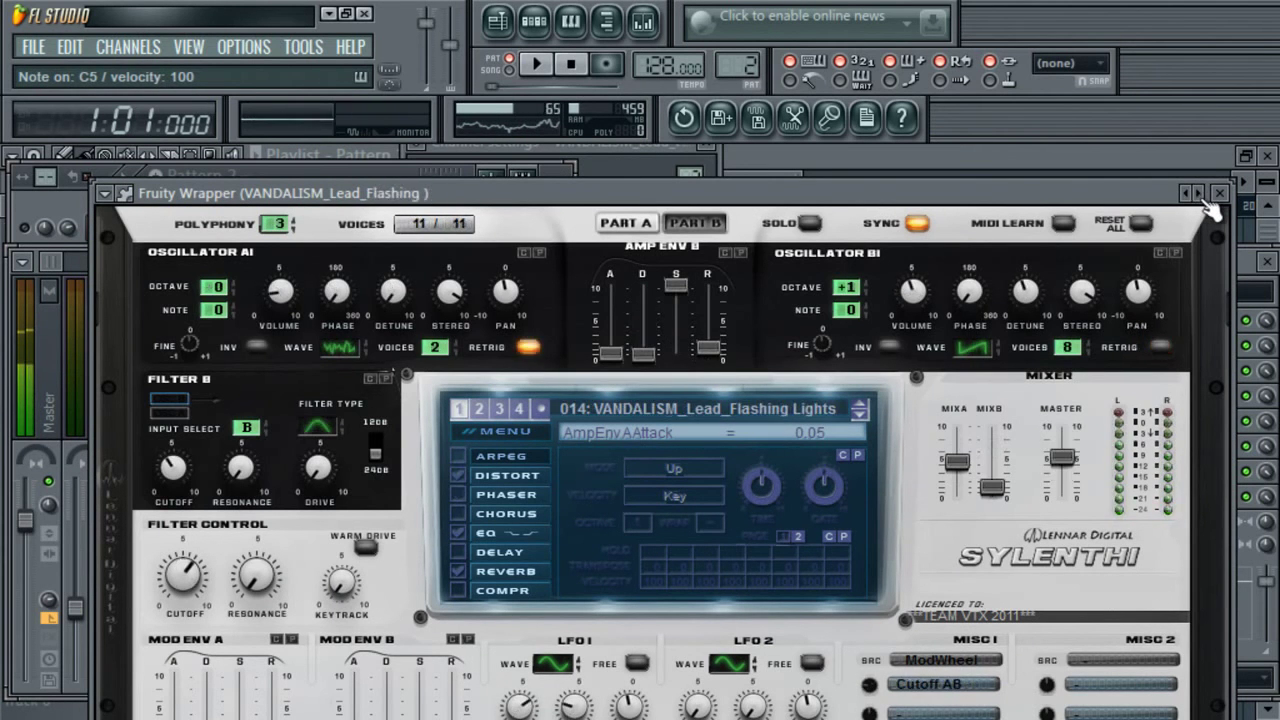
{"action": "left_click", "coordinate": [1198, 193]}
{"action": "left_click", "coordinate": [1188, 194]}
{"action": "key", "text": "space"}
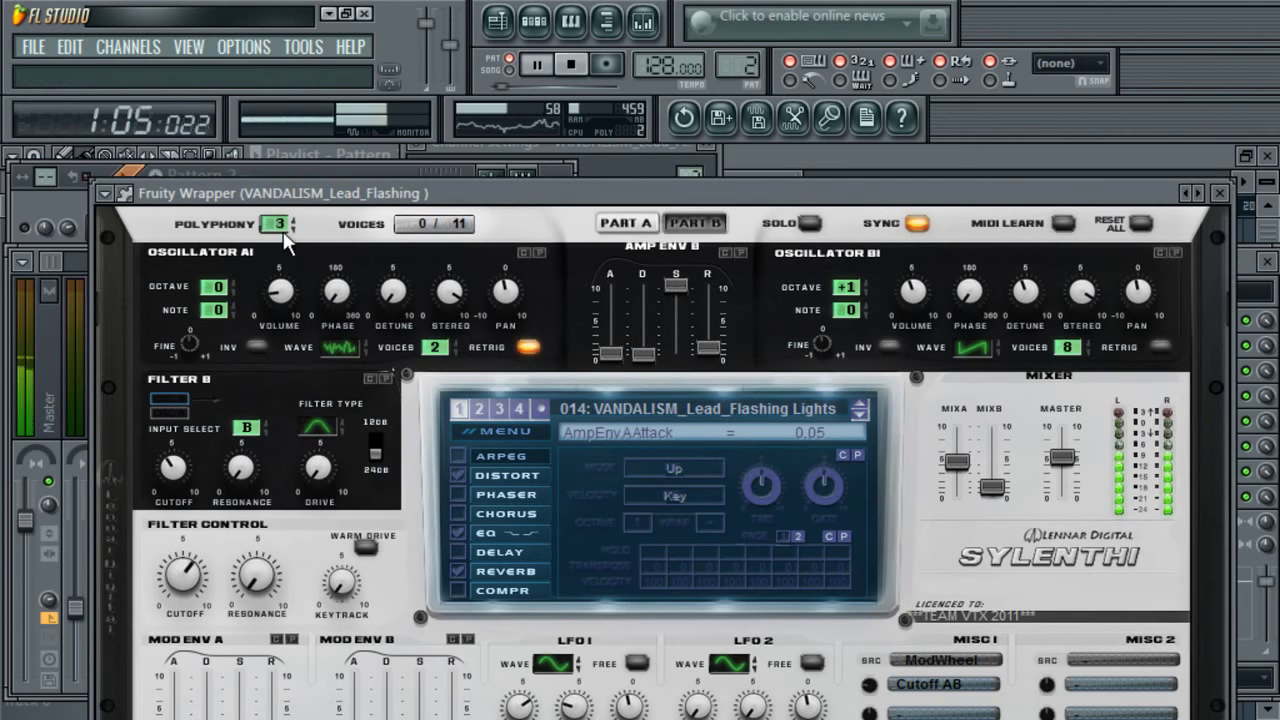
{"action": "key", "text": "space"}
- Continue auditioning Sylenth1 lead presets from VANDALISM_Lead_Fools up to VANDALISM_Lead_I'm A Murderer with test notes
{"action": "left_click", "coordinate": [1199, 194]}
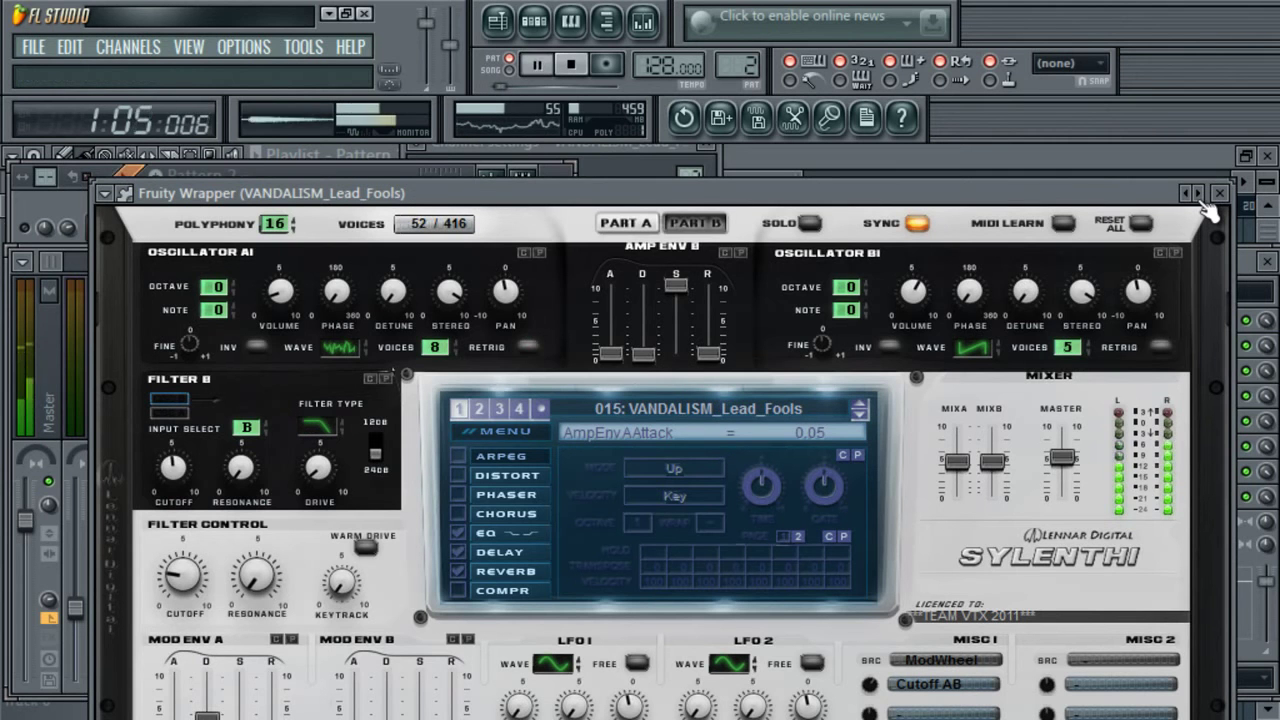
{"action": "left_click", "coordinate": [1200, 196]}
{"action": "left_click", "coordinate": [1199, 194]}
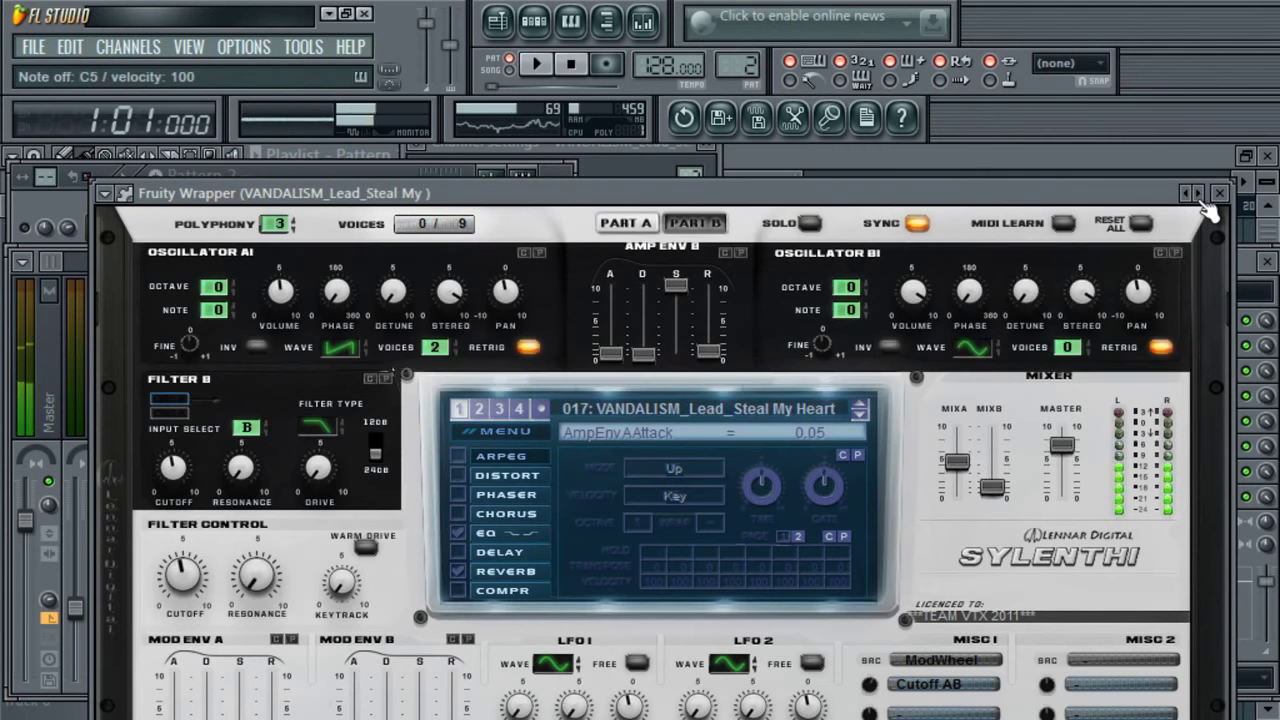
{"action": "left_click", "coordinate": [1199, 194]}
{"action": "left_click", "coordinate": [1199, 194]}
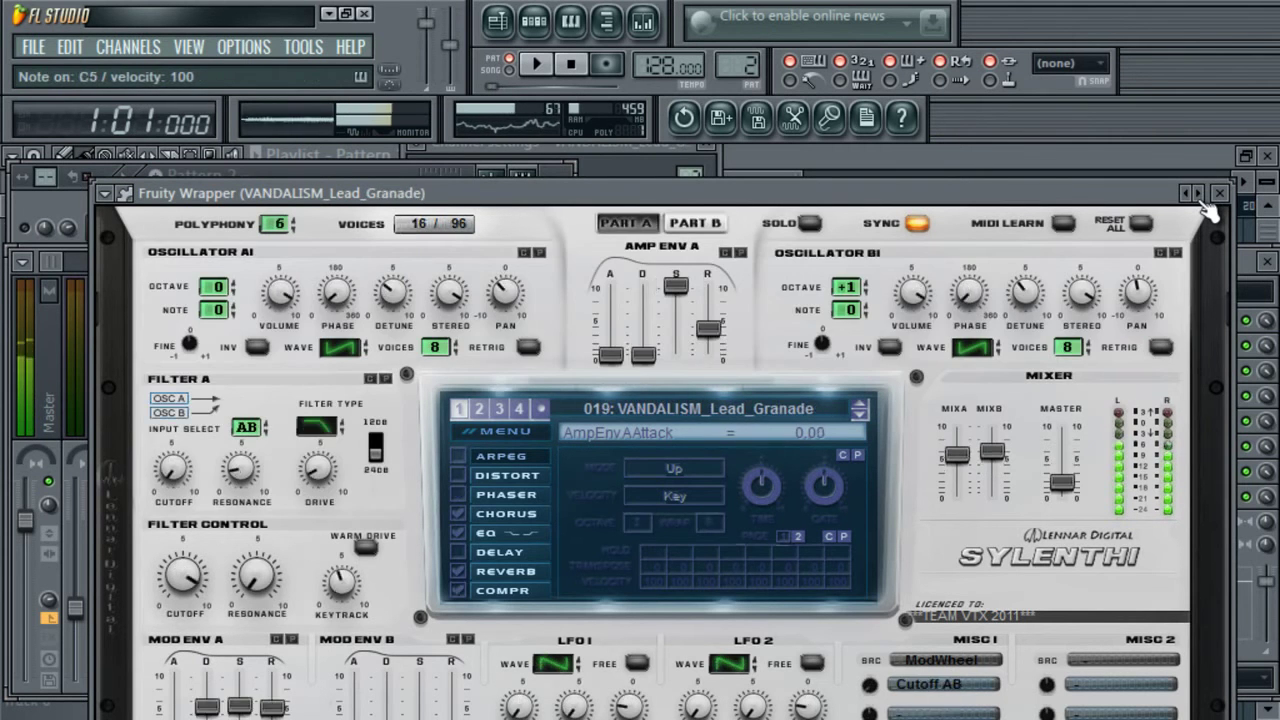
{"action": "left_click", "coordinate": [1199, 194]}
{"action": "left_click", "coordinate": [1199, 194]}
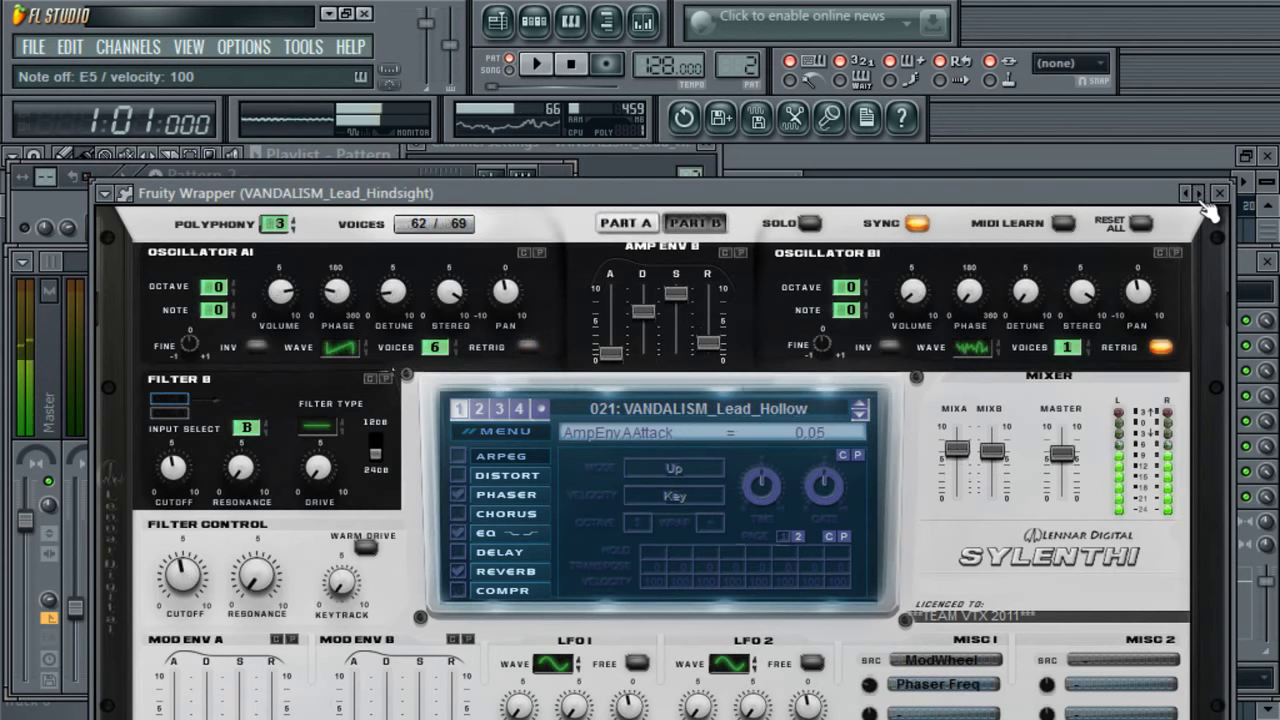
{"action": "key", "text": "z"}
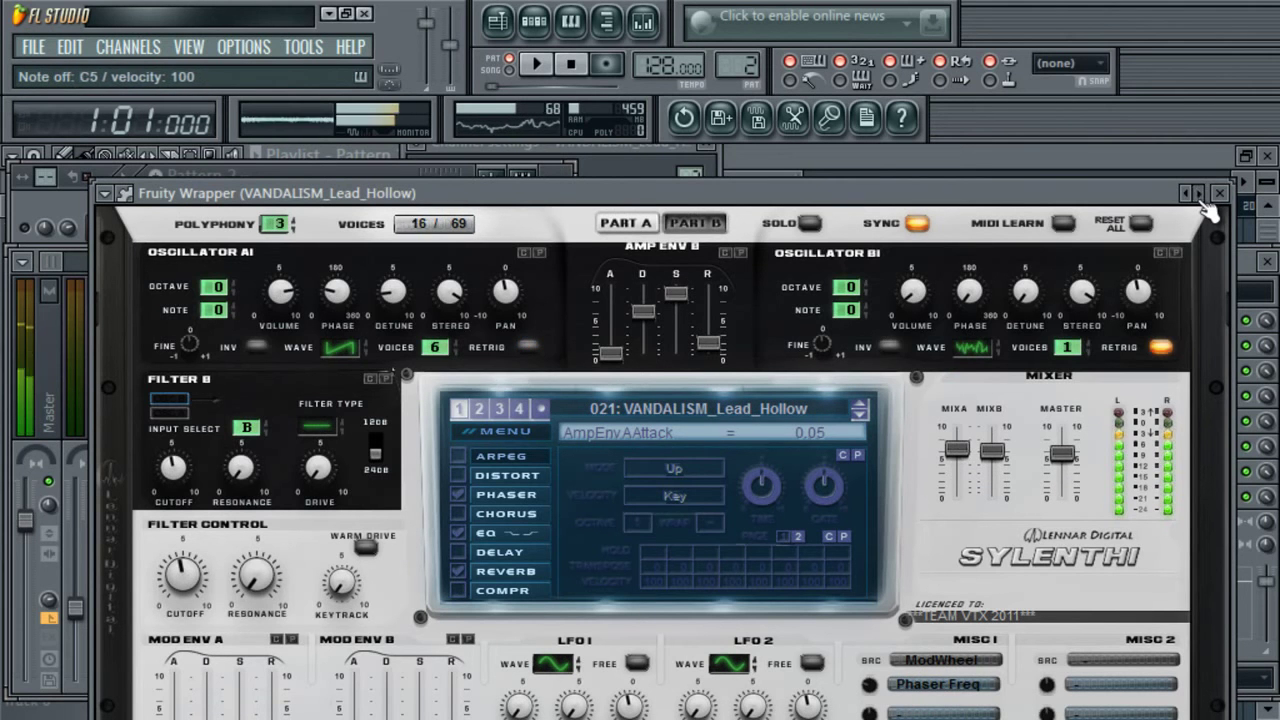
{"action": "left_click", "coordinate": [1199, 194]}
{"action": "left_click", "coordinate": [1199, 194]}
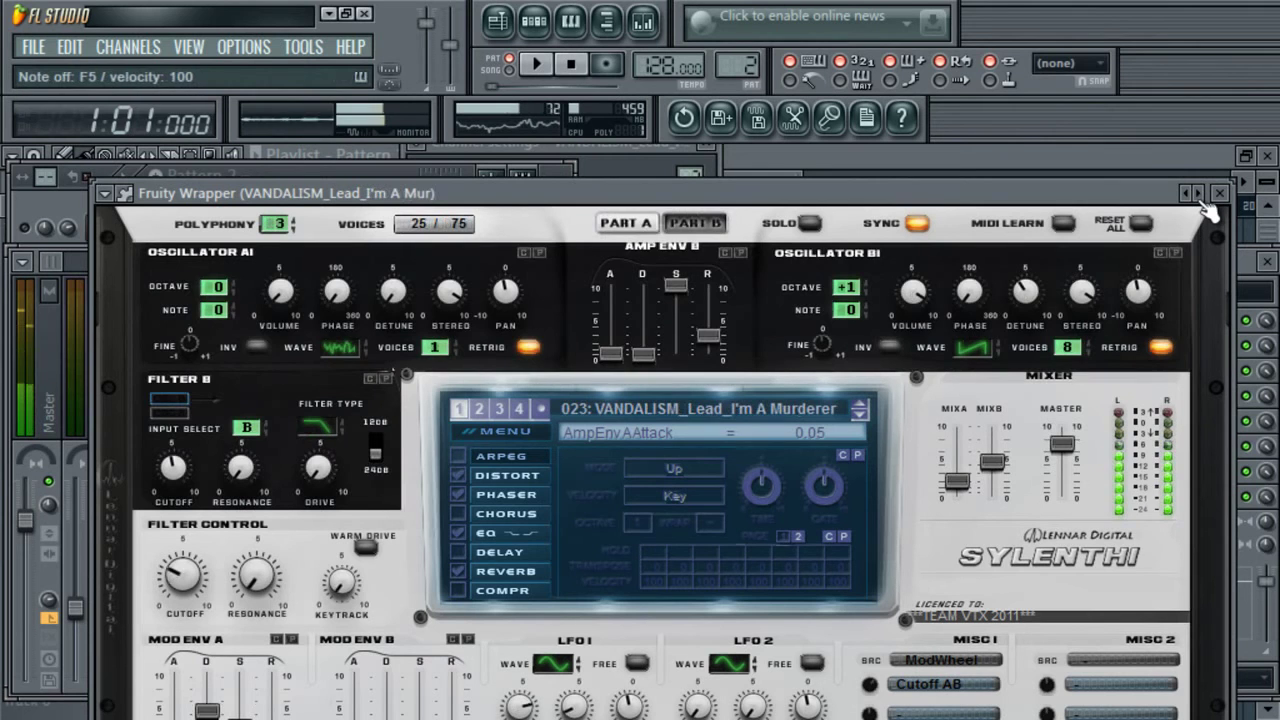
- Try the Sylenth1 presets from VANDALISM_Lead_Kids Again to VANDALISM_Lead_Heroism, playing the pattern and test notes
{"action": "left_click", "coordinate": [1199, 194]}
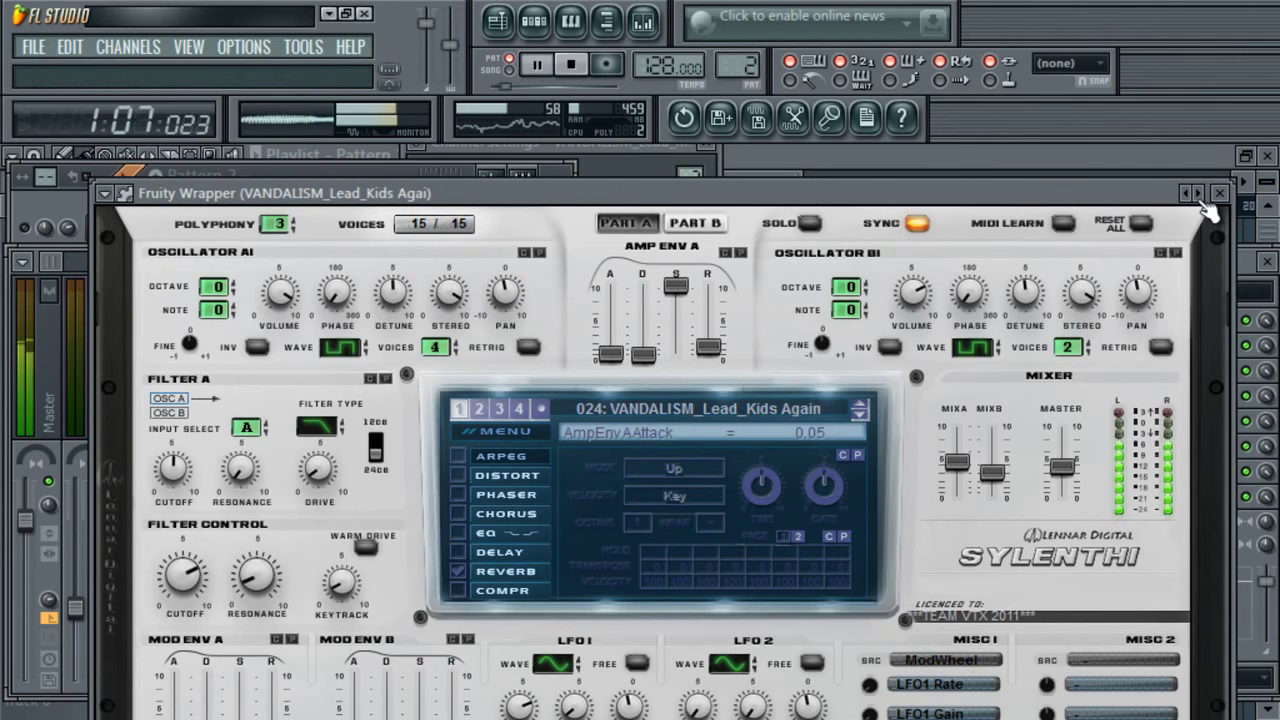
{"action": "left_click", "coordinate": [1199, 194]}
{"action": "left_click", "coordinate": [1199, 194]}
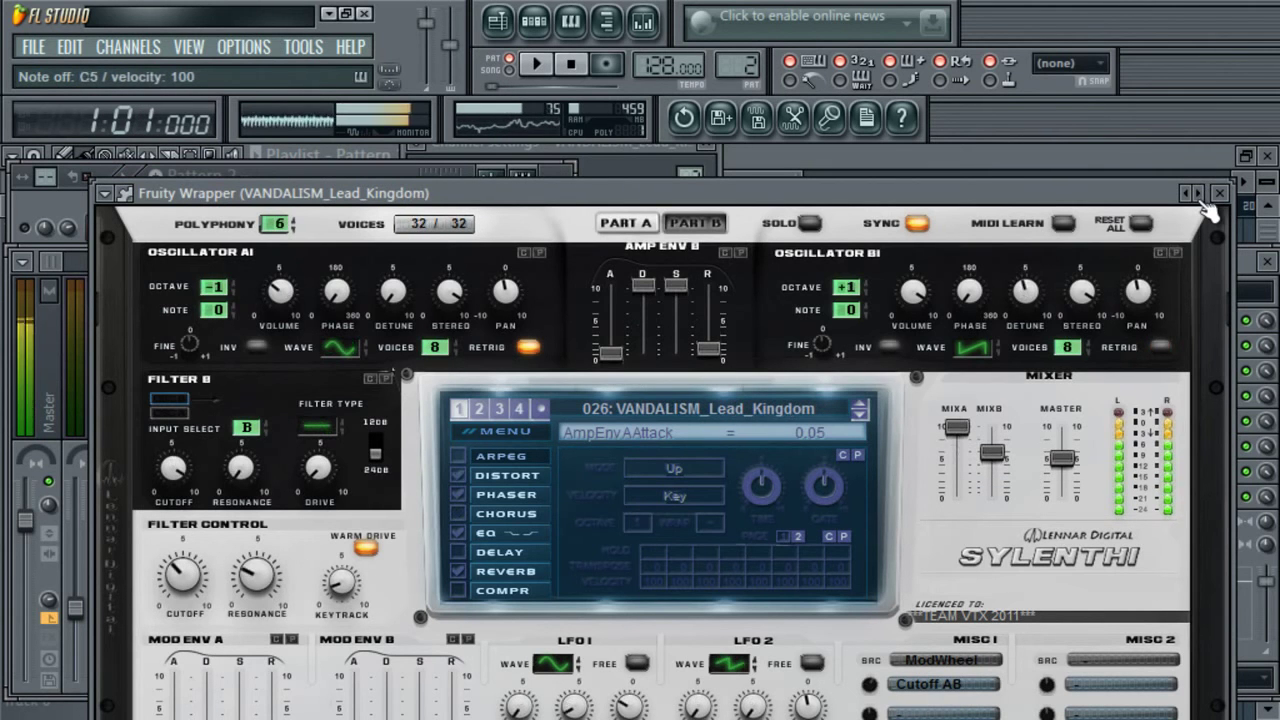
{"action": "key", "text": "z"}
{"action": "left_click", "coordinate": [1197, 195]}
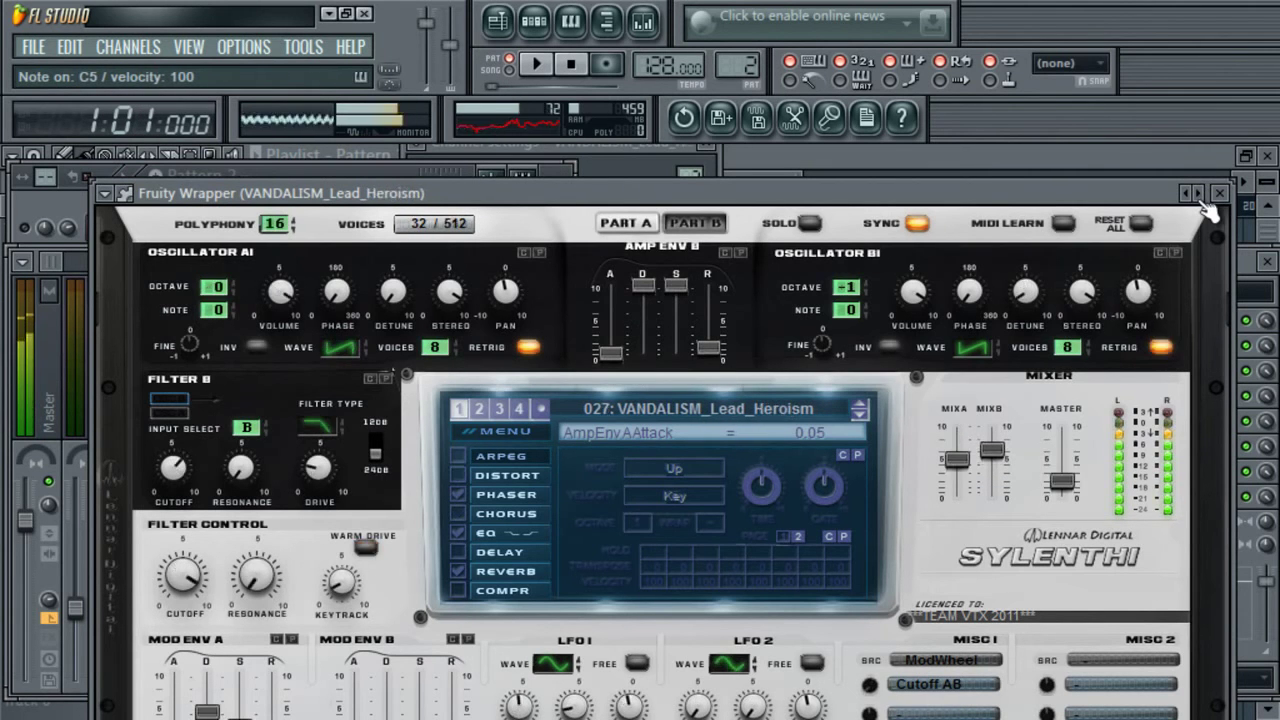
- Lower the volume of Sylenth1's mixer track, Insert 3, considerably and return to the synth window
{"action": "left_click", "coordinate": [50, 410]}
{"action": "left_click_drag", "start_coordinate": [176, 521], "coordinate": [195, 652]}
{"action": "left_click", "coordinate": [794, 210]}
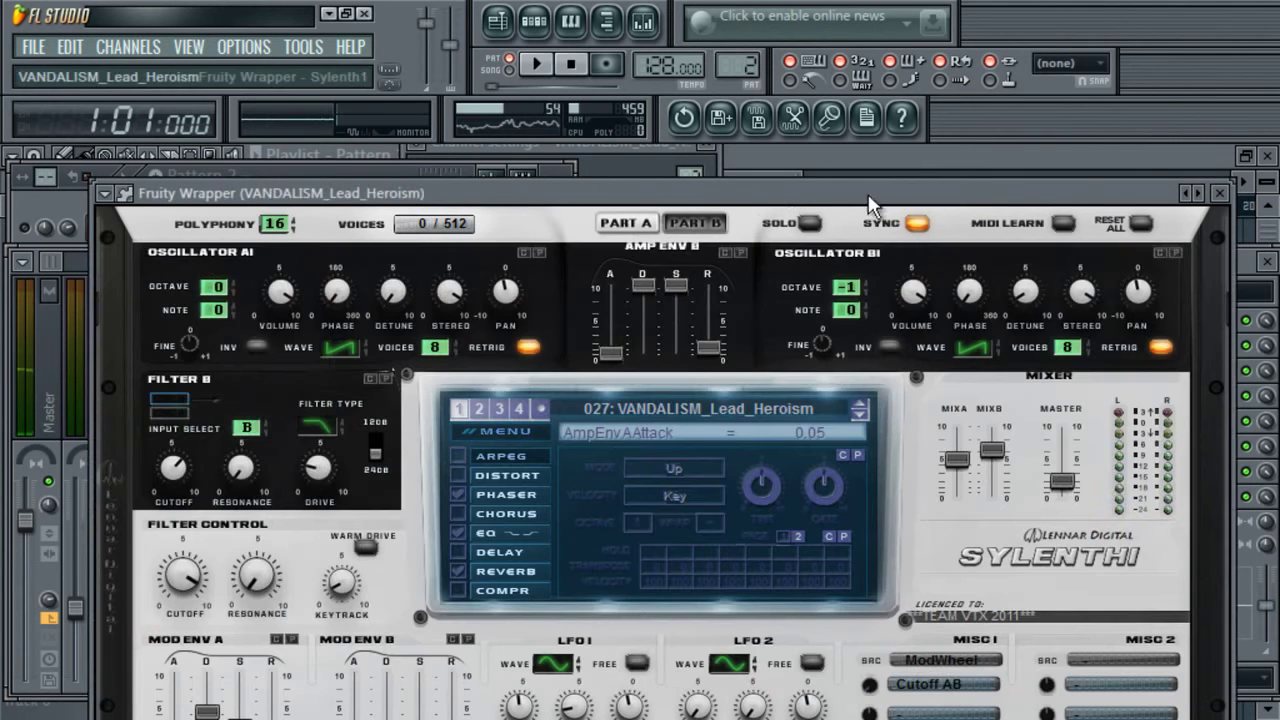
- Audition the Sylenth1 presets following VANDALISM_Lead_Heroism up to VANDALISM_Lead_Ready To Jump with test notes
{"action": "left_click", "coordinate": [1197, 193]}
{"action": "left_click", "coordinate": [1199, 193]}
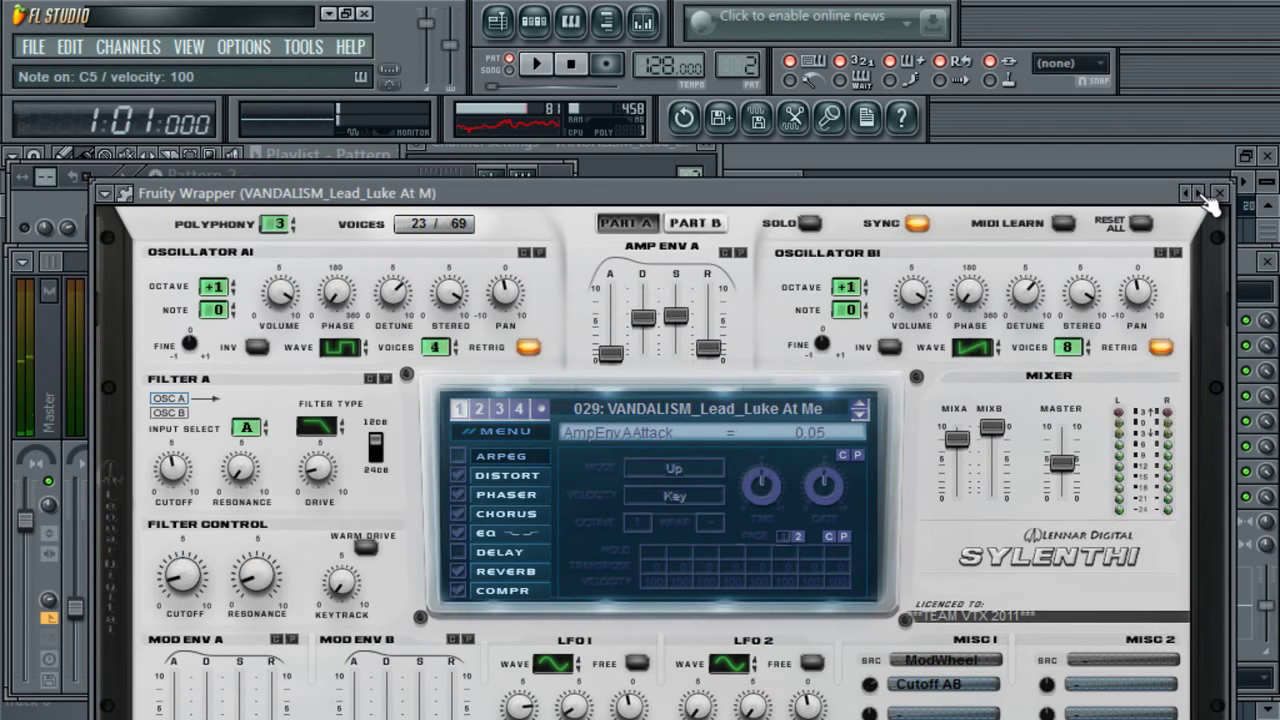
{"action": "left_click", "coordinate": [1199, 193]}
{"action": "left_click", "coordinate": [1199, 193]}
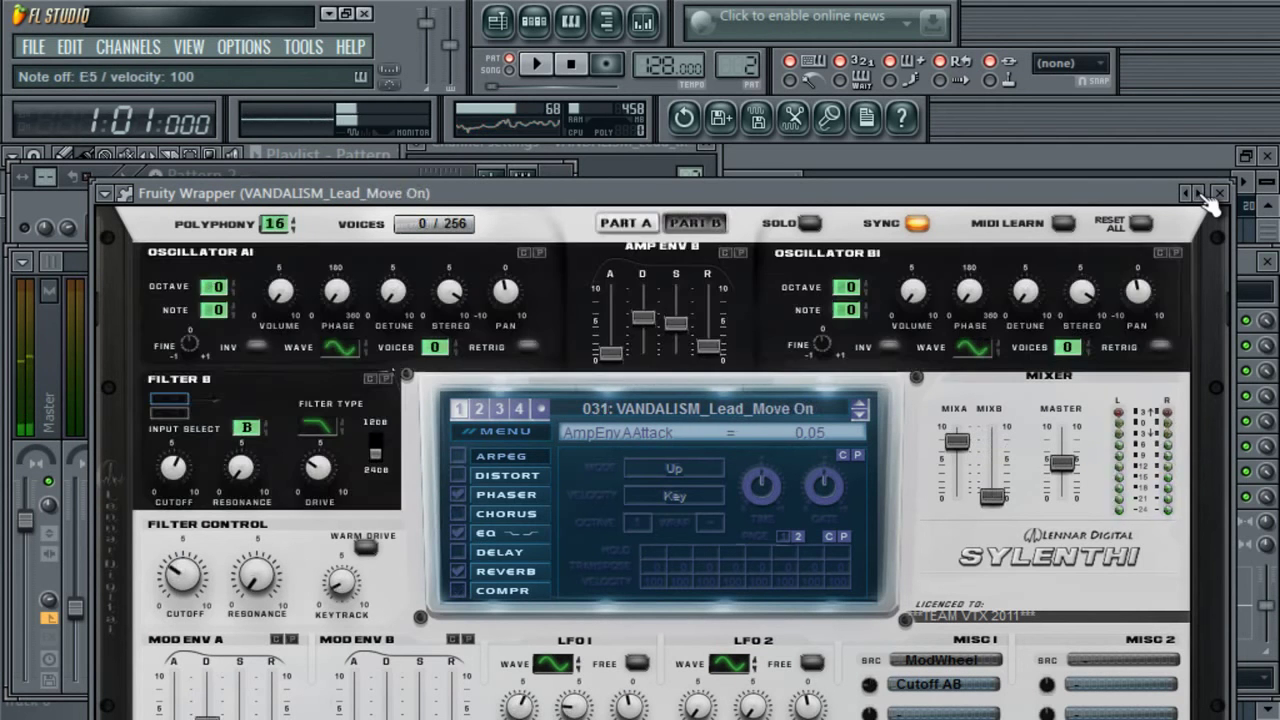
{"action": "left_click", "coordinate": [1199, 193]}
{"action": "left_click", "coordinate": [1199, 193]}
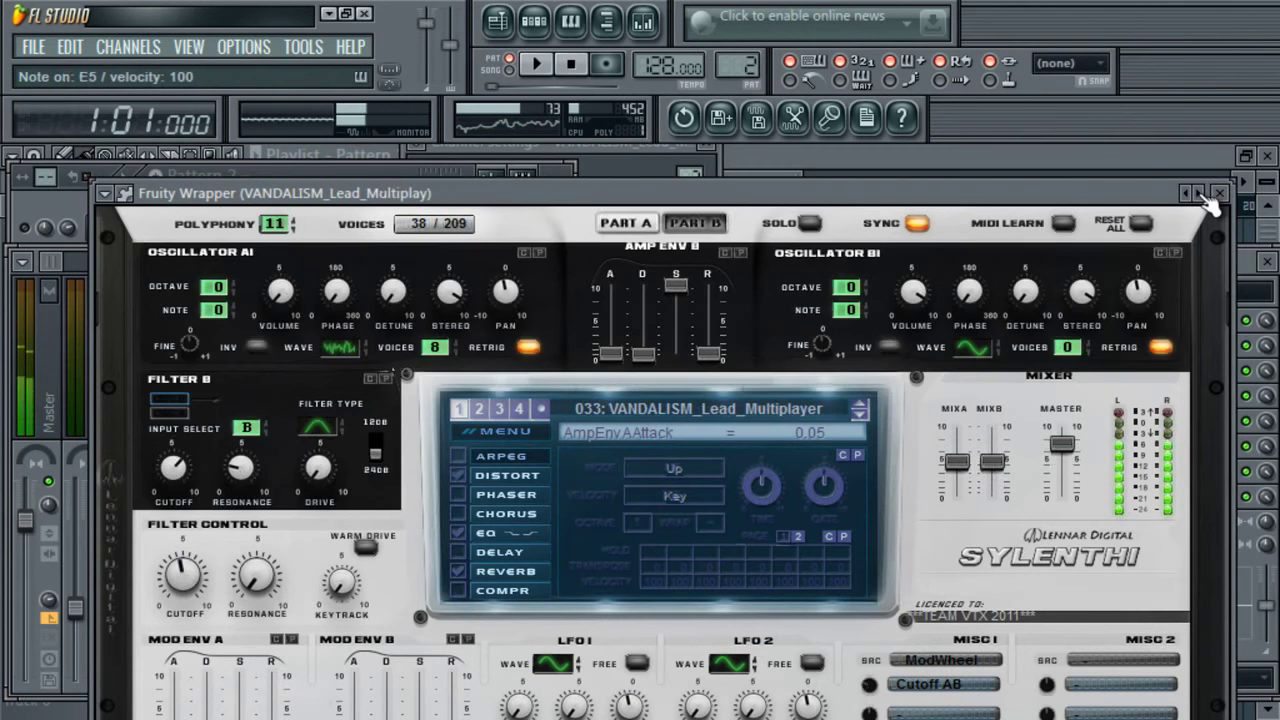
{"action": "left_click", "coordinate": [1199, 193]}
{"action": "left_click", "coordinate": [1199, 193]}
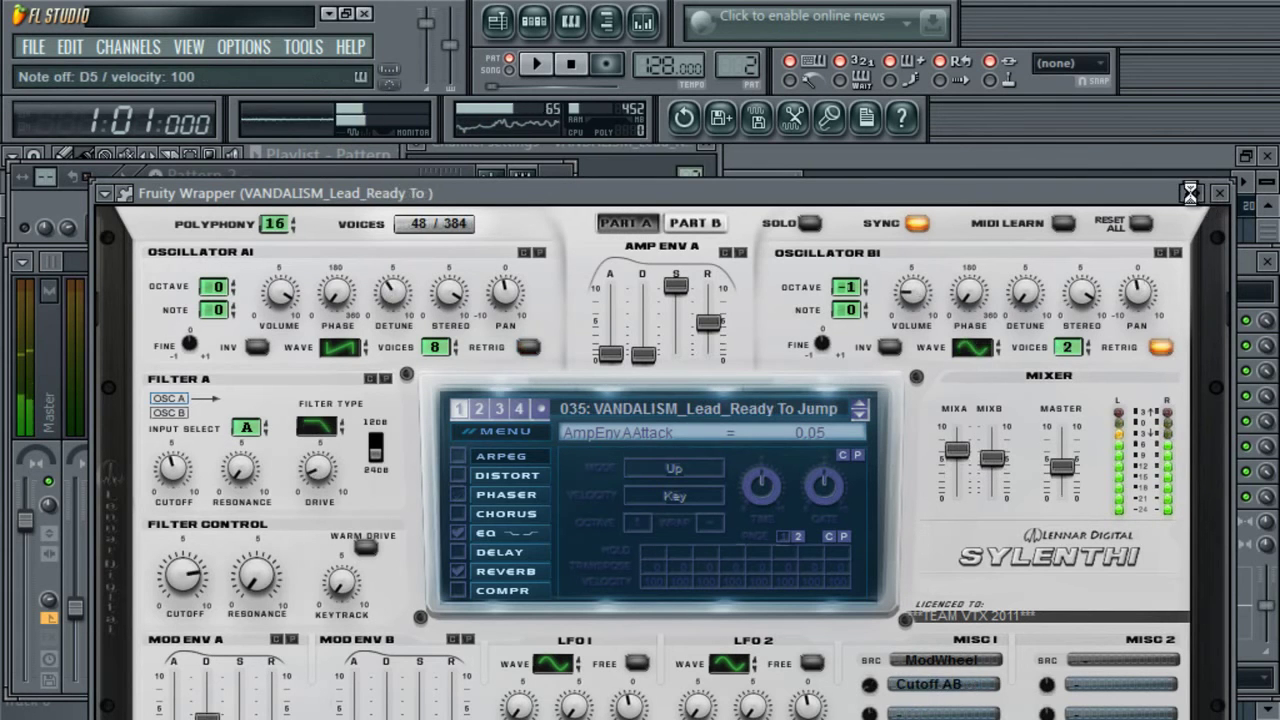
- Compare VANDALISM_Lead_Next Level and VANDALISM_Lead_Ready To Jump by playing the pattern with each preset
{"action": "left_click", "coordinate": [1199, 193]}
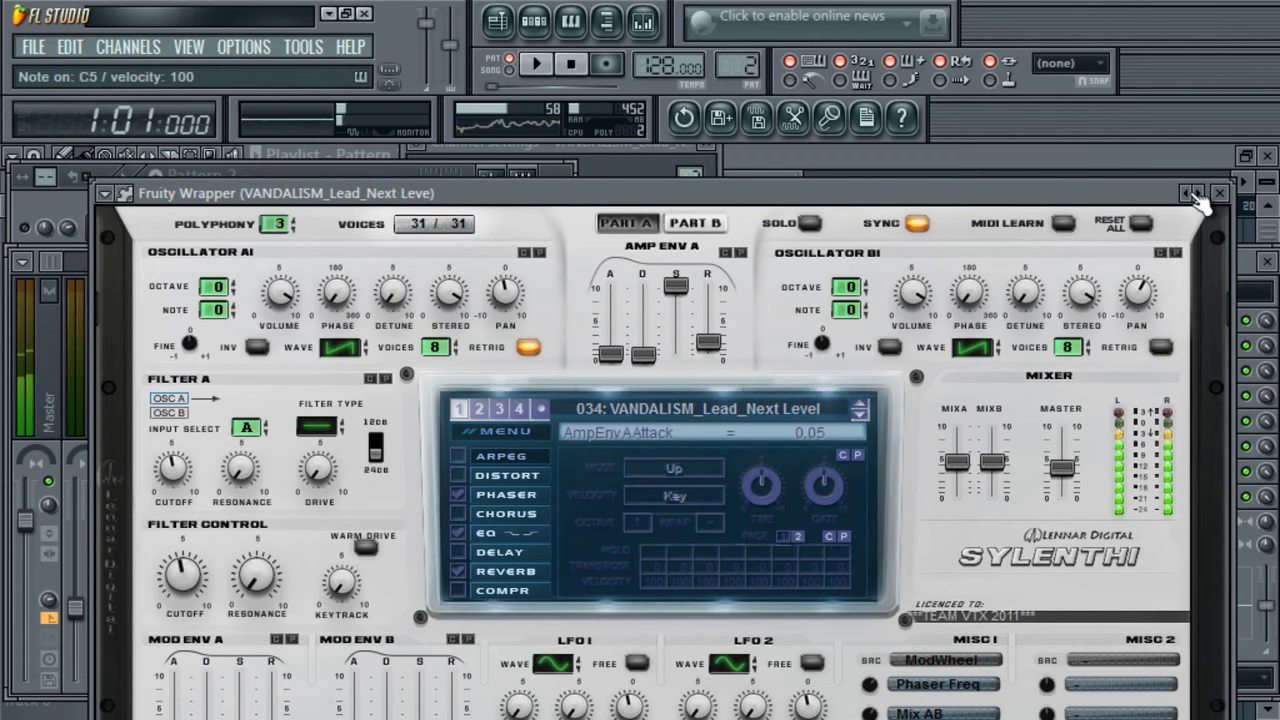
{"action": "key", "text": "space"}
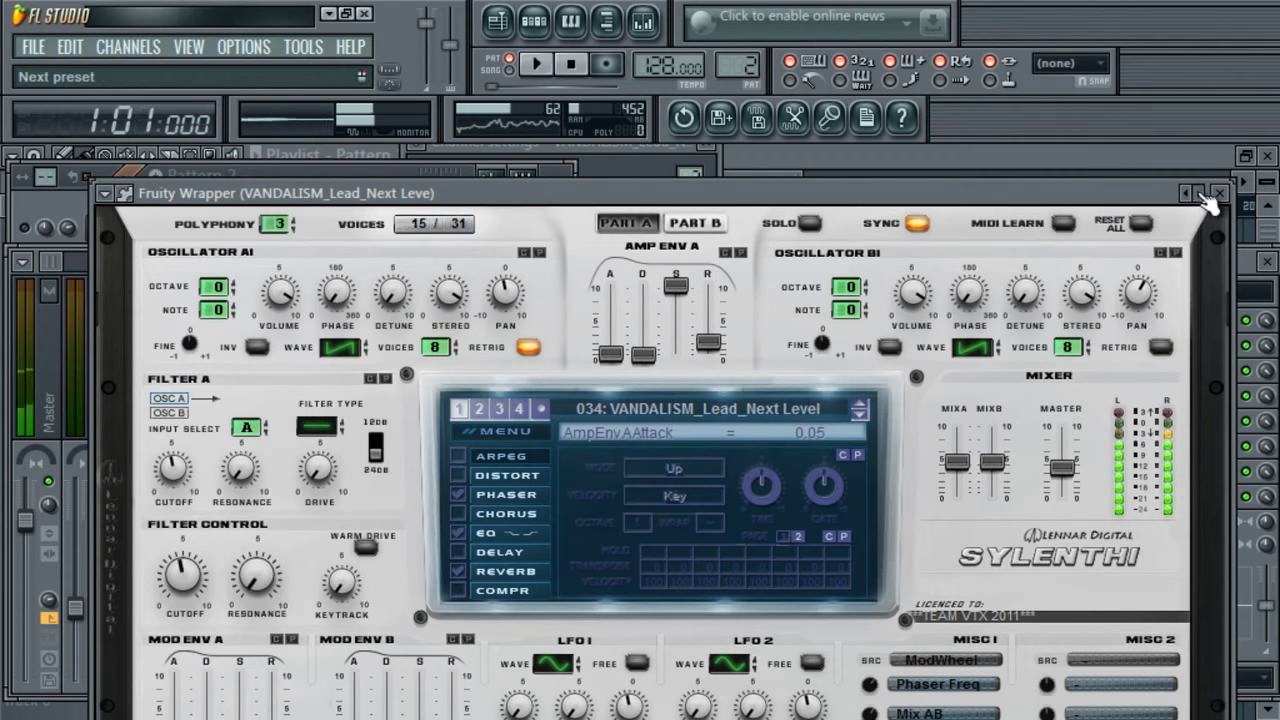
{"action": "left_click", "coordinate": [1203, 194]}
{"action": "key", "text": "space"}
{"action": "key", "text": "space"}
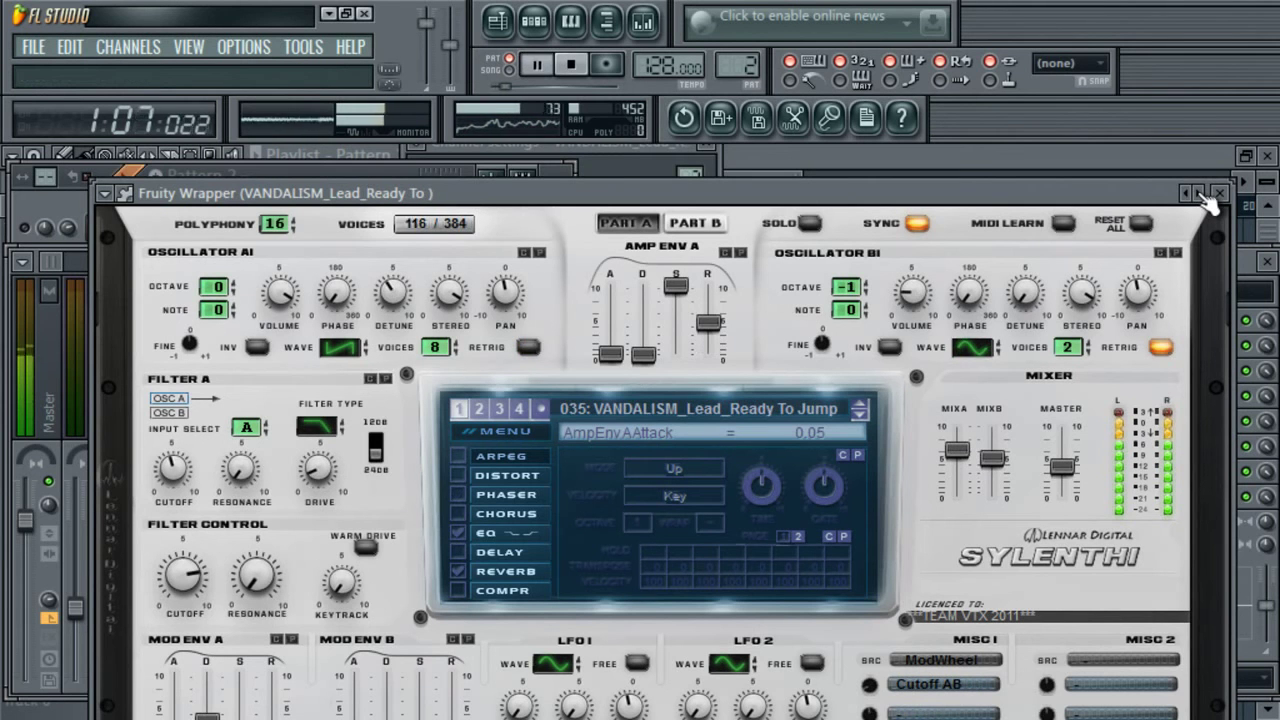
{"action": "key", "text": "space"}
- Audition VANDALISM_Lead_Slapjack, VANDALISM_Lead_Smash The Houz and the preset following it, using test notes and pattern playback
{"action": "left_click", "coordinate": [1203, 194]}
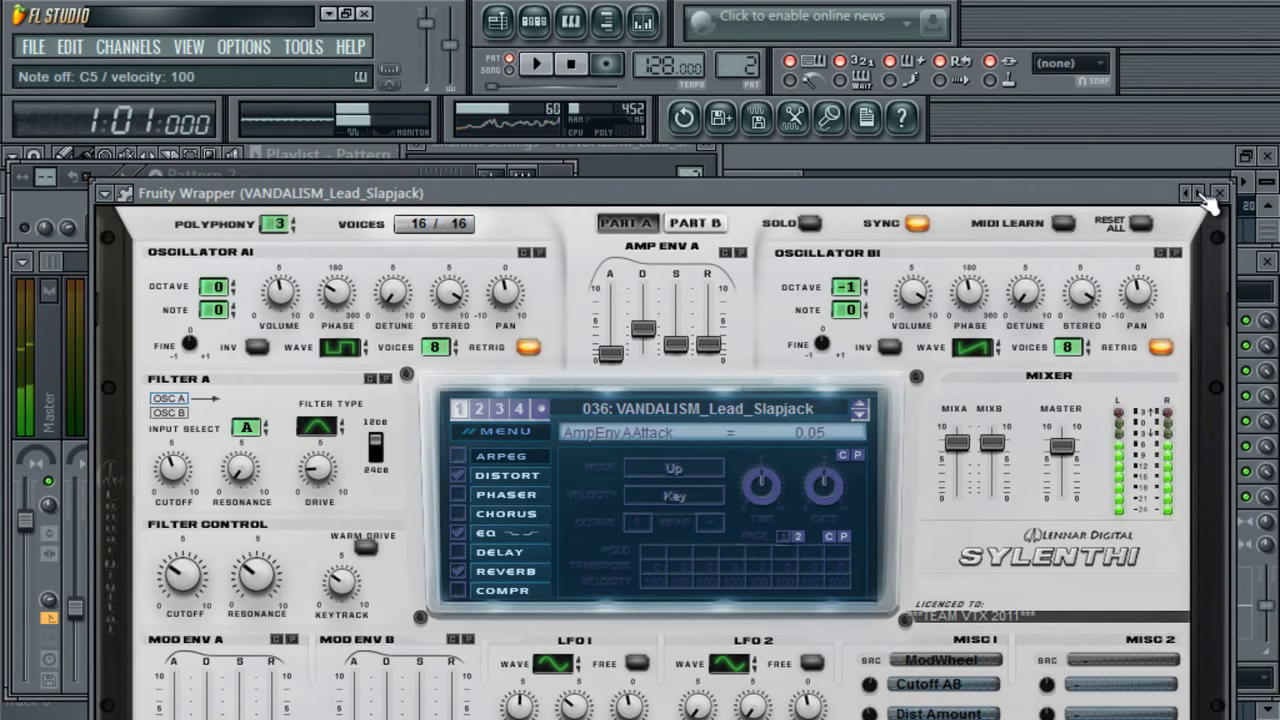
{"action": "left_click", "coordinate": [1203, 194]}
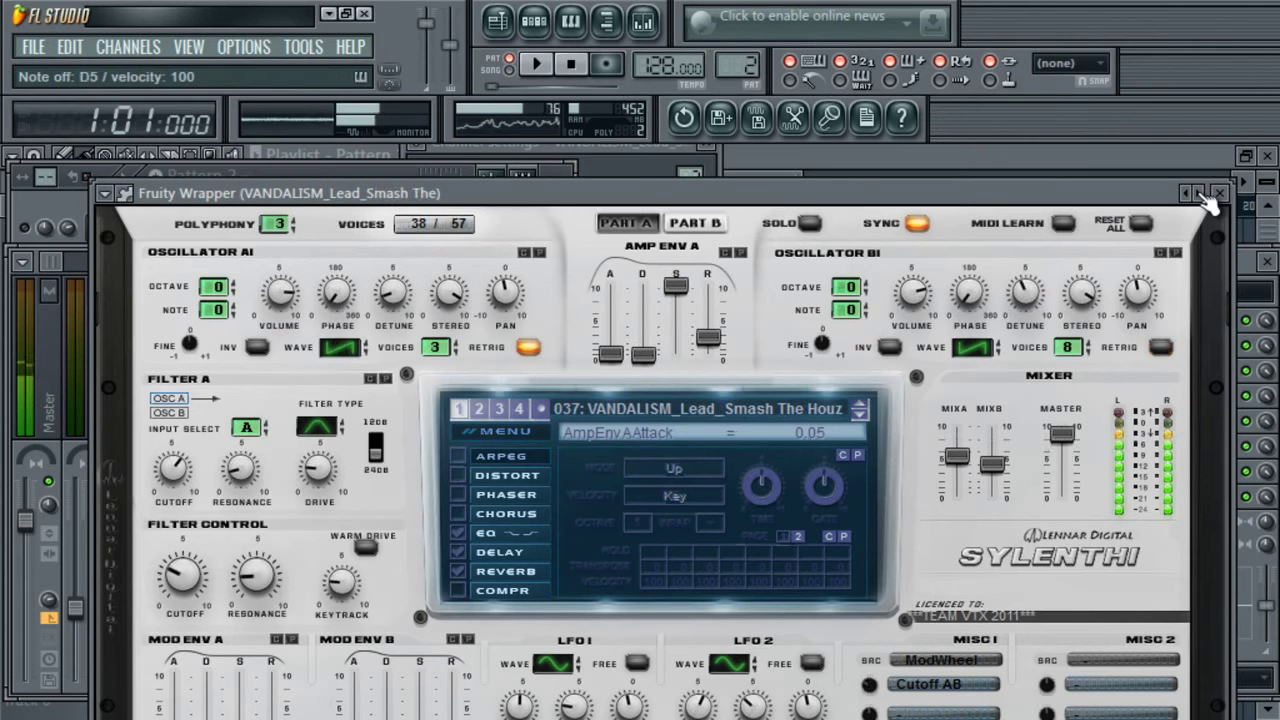
{"action": "key", "text": "space"}
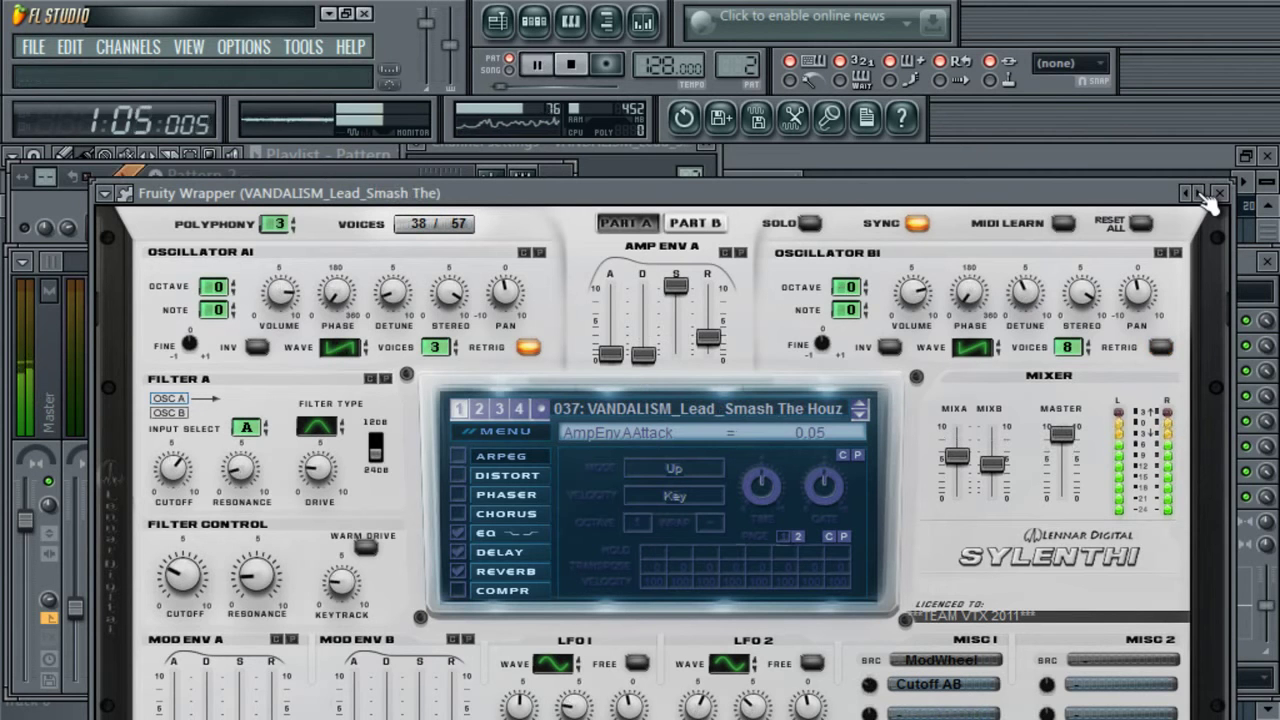
{"action": "key", "text": "space"}
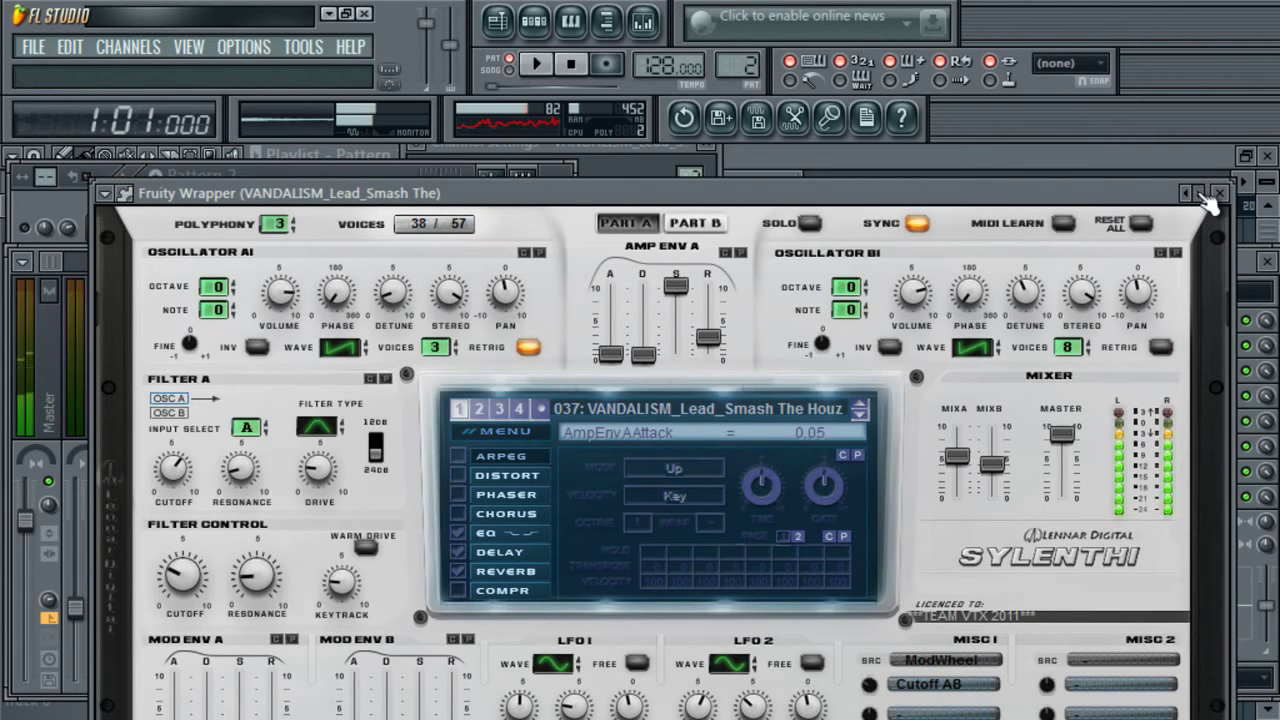
{"action": "left_click", "coordinate": [1205, 196]}
{"action": "key", "text": "space"}
{"action": "key", "text": "space"}
- Advance Sylenth1 to VANDALISM_Lead_Solar System and preview the pattern with that sound
{"action": "left_click", "coordinate": [1205, 196]}
{"action": "left_click", "coordinate": [1205, 196]}
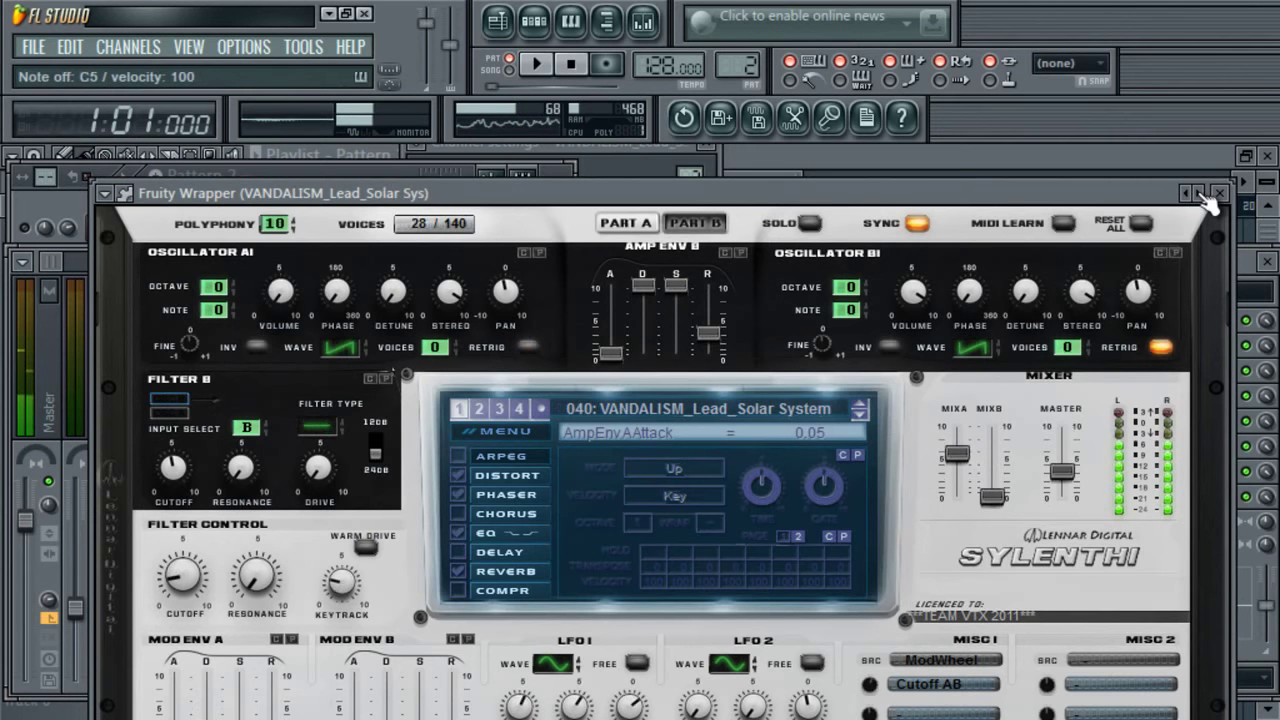
{"action": "left_click", "coordinate": [1205, 196]}
{"action": "left_click", "coordinate": [1196, 196]}
{"action": "key", "text": "space"}
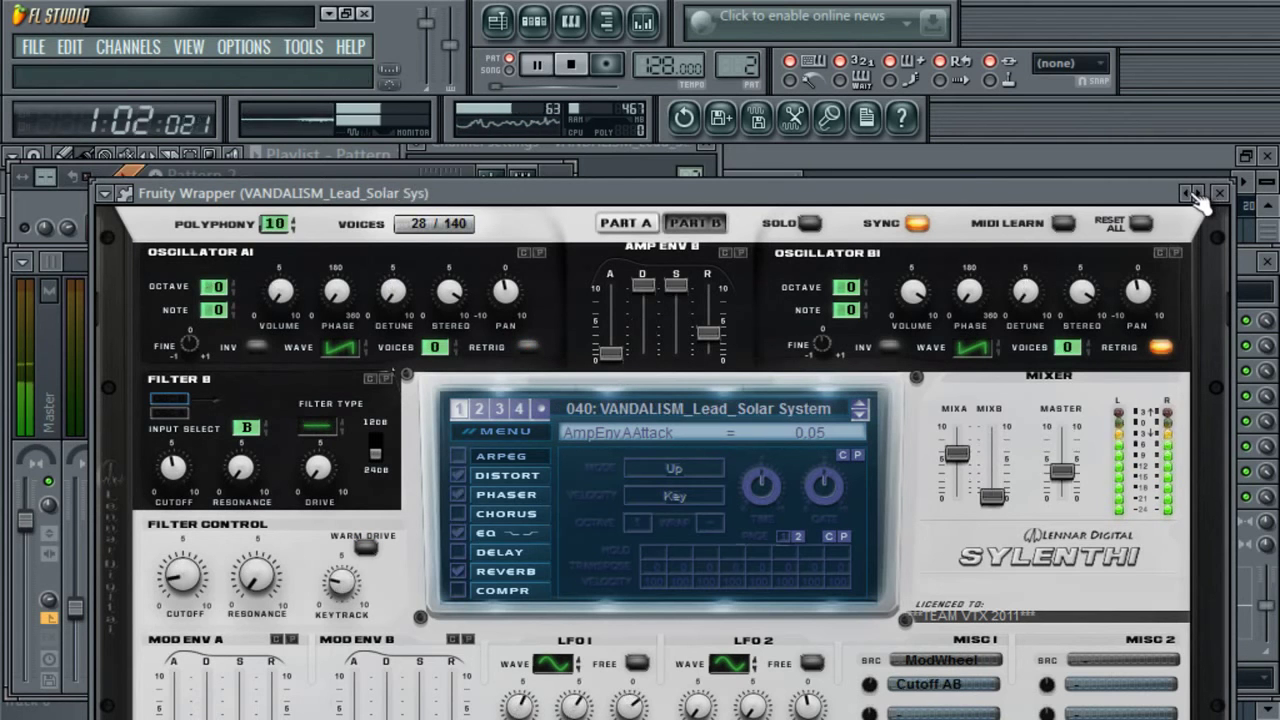
{"action": "key", "text": "space"}
- Audition the remaining Sylenth1 leads from VANDALISM_Lead_Stars to VANDALISM_Lead_Vargo with test notes
{"action": "left_click", "coordinate": [1199, 196]}
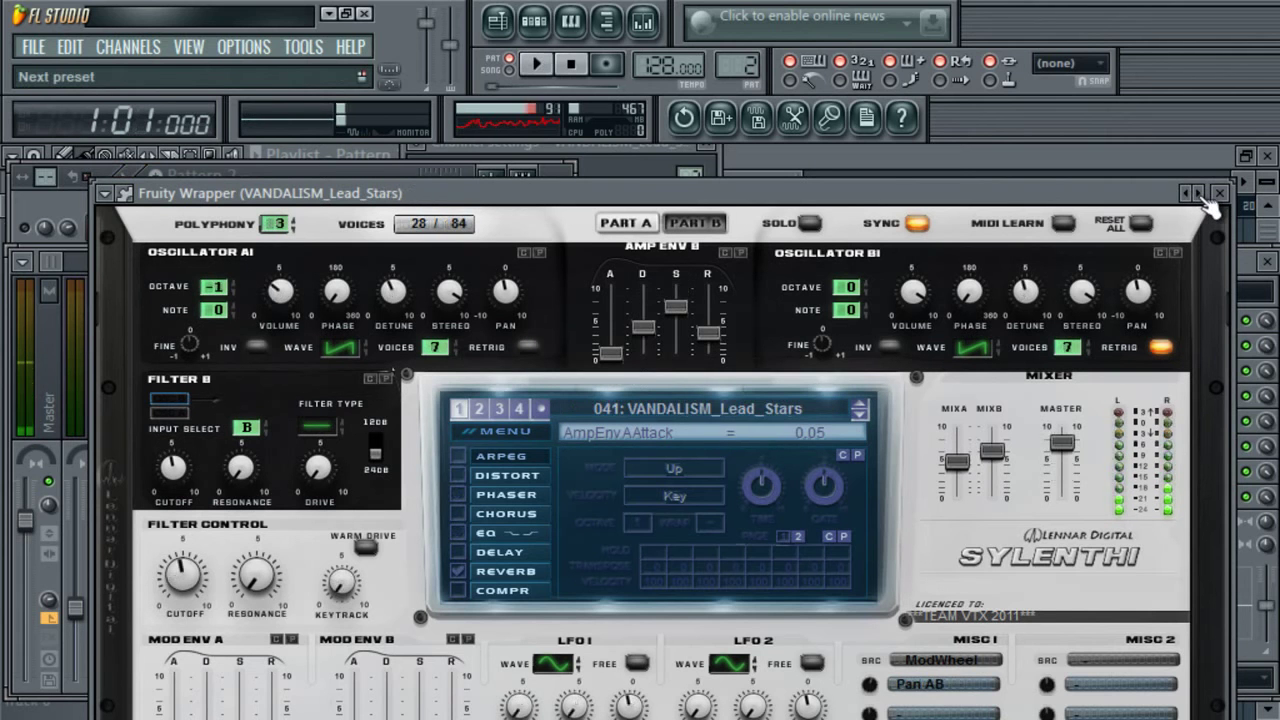
{"action": "left_click", "coordinate": [1199, 196]}
{"action": "left_click", "coordinate": [1199, 196]}
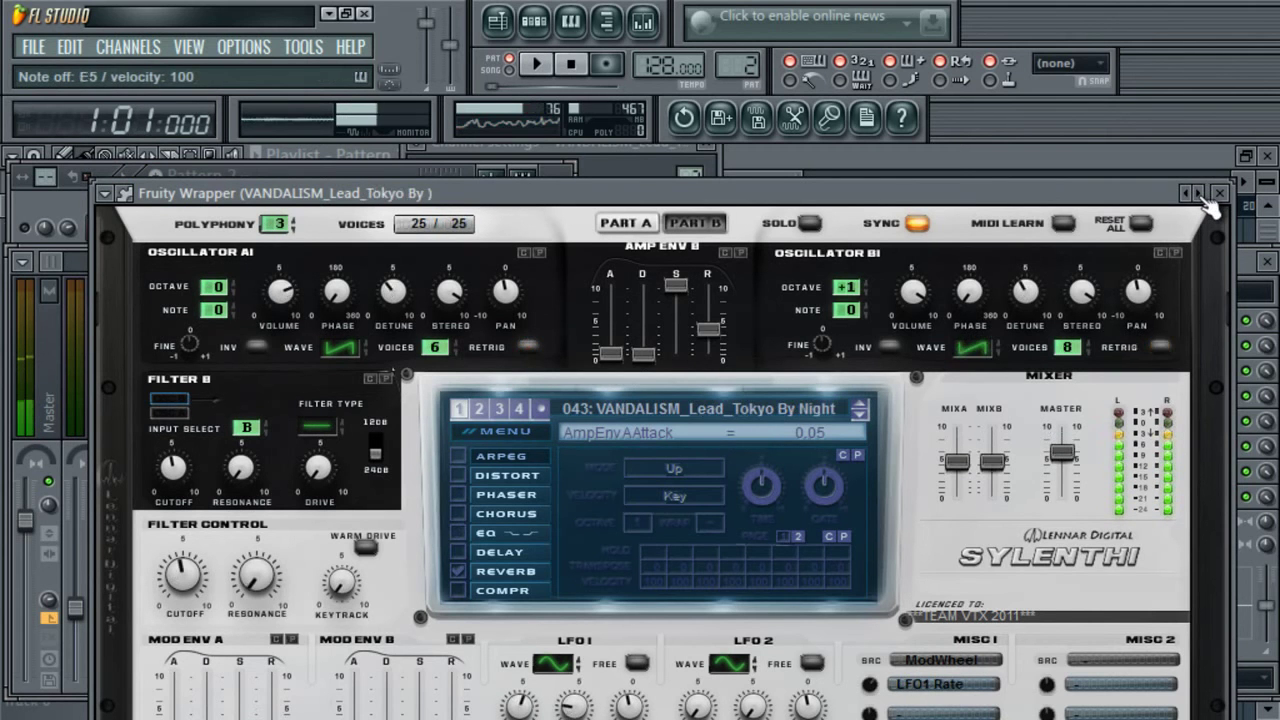
{"action": "left_click", "coordinate": [1199, 196]}
{"action": "left_click", "coordinate": [1199, 196]}
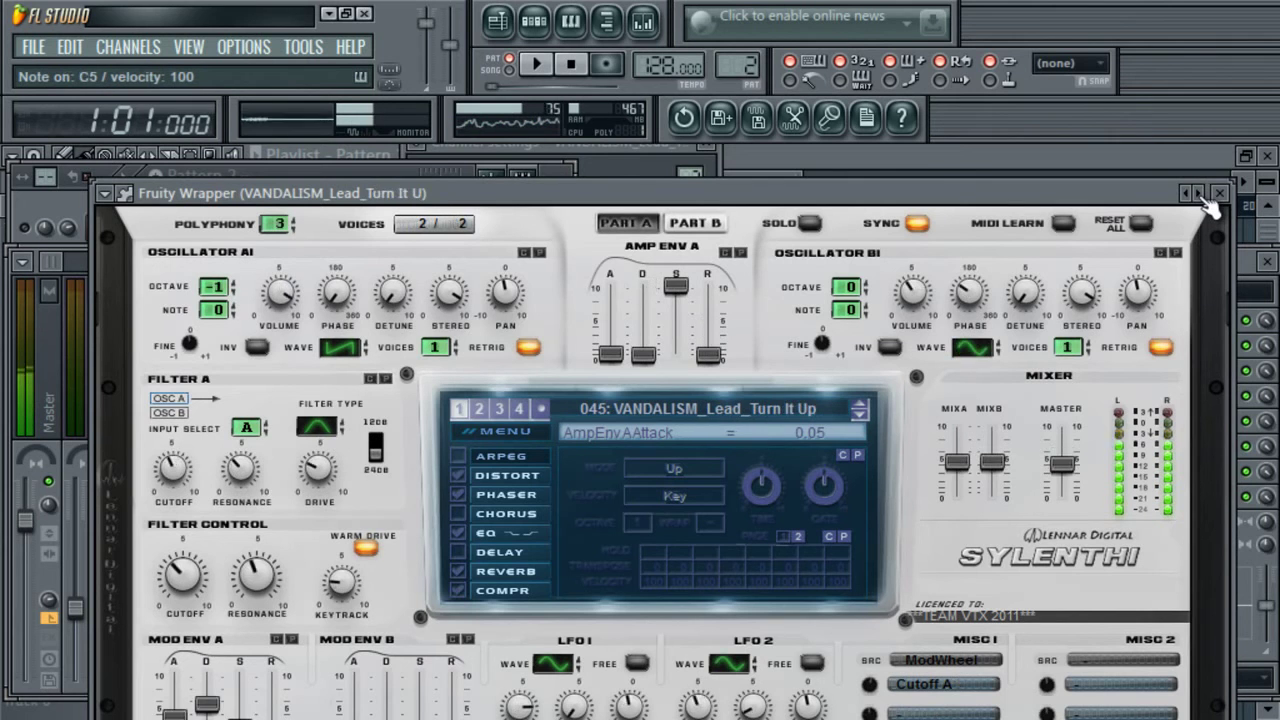
{"action": "left_click", "coordinate": [1199, 196]}
{"action": "left_click", "coordinate": [1199, 196]}
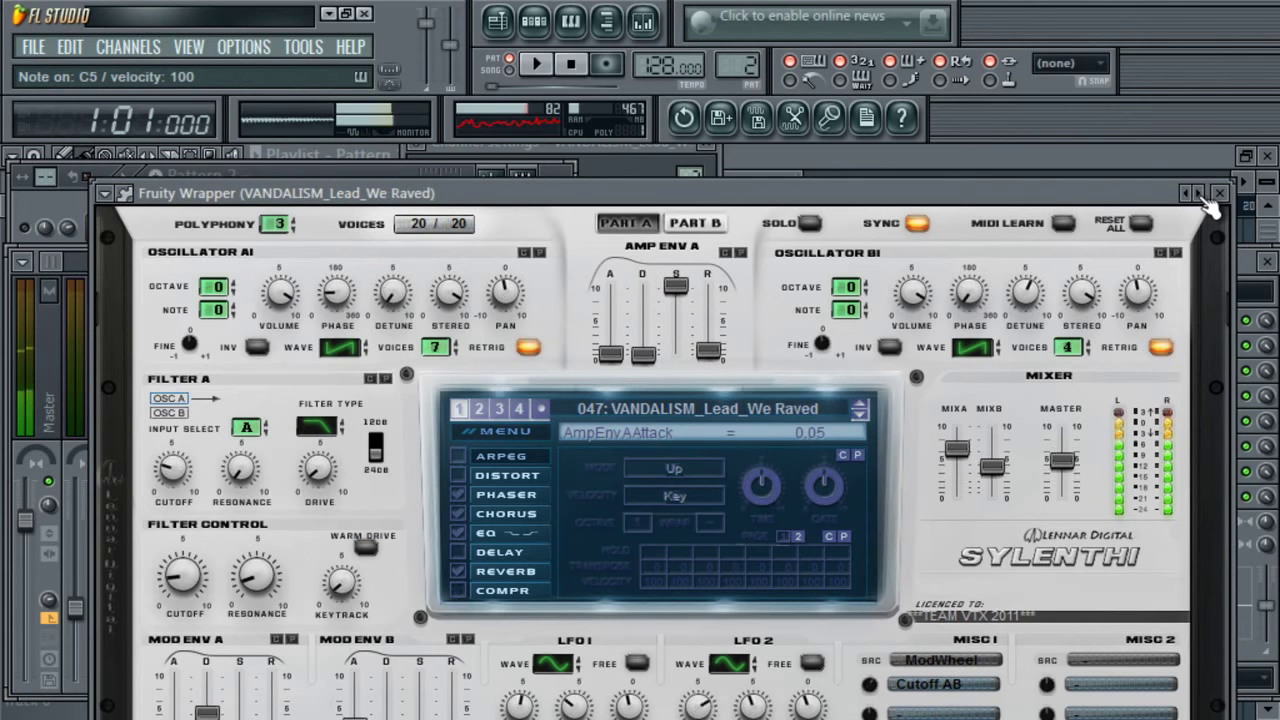
{"action": "left_click", "coordinate": [1199, 196]}
{"action": "left_click", "coordinate": [1199, 196]}
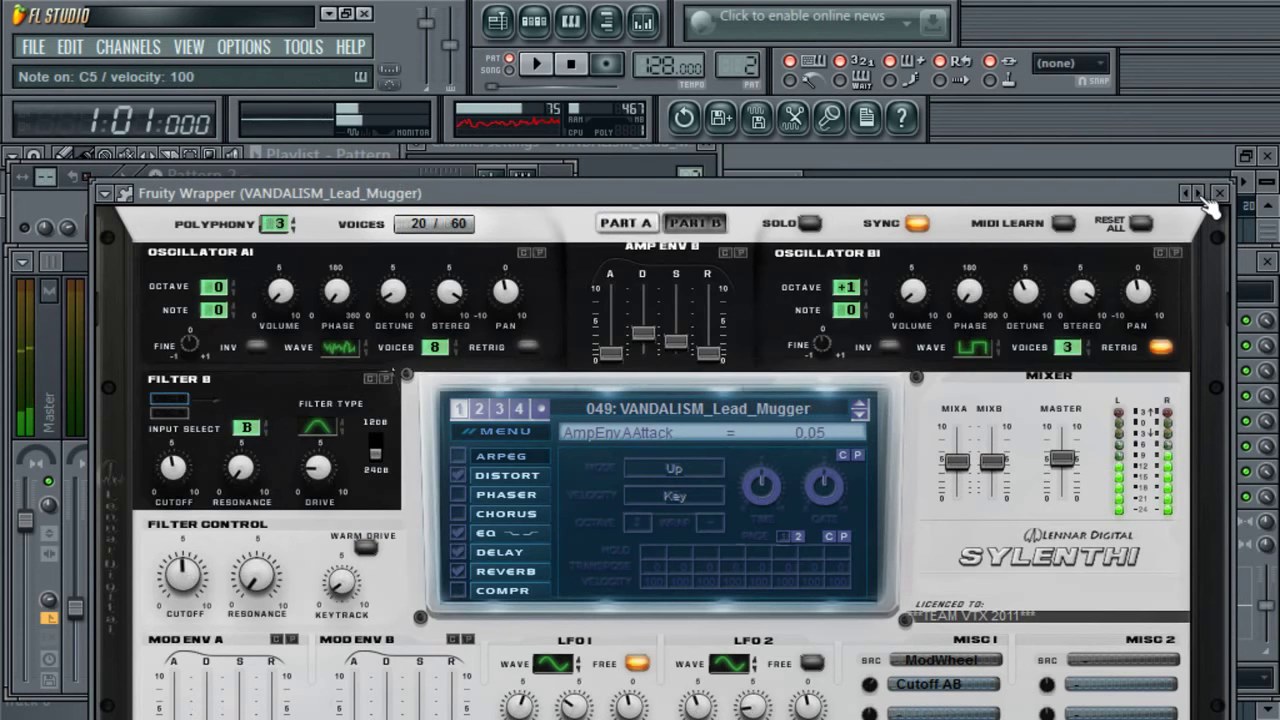
{"action": "left_click", "coordinate": [1199, 196]}
{"action": "left_click", "coordinate": [1199, 196]}
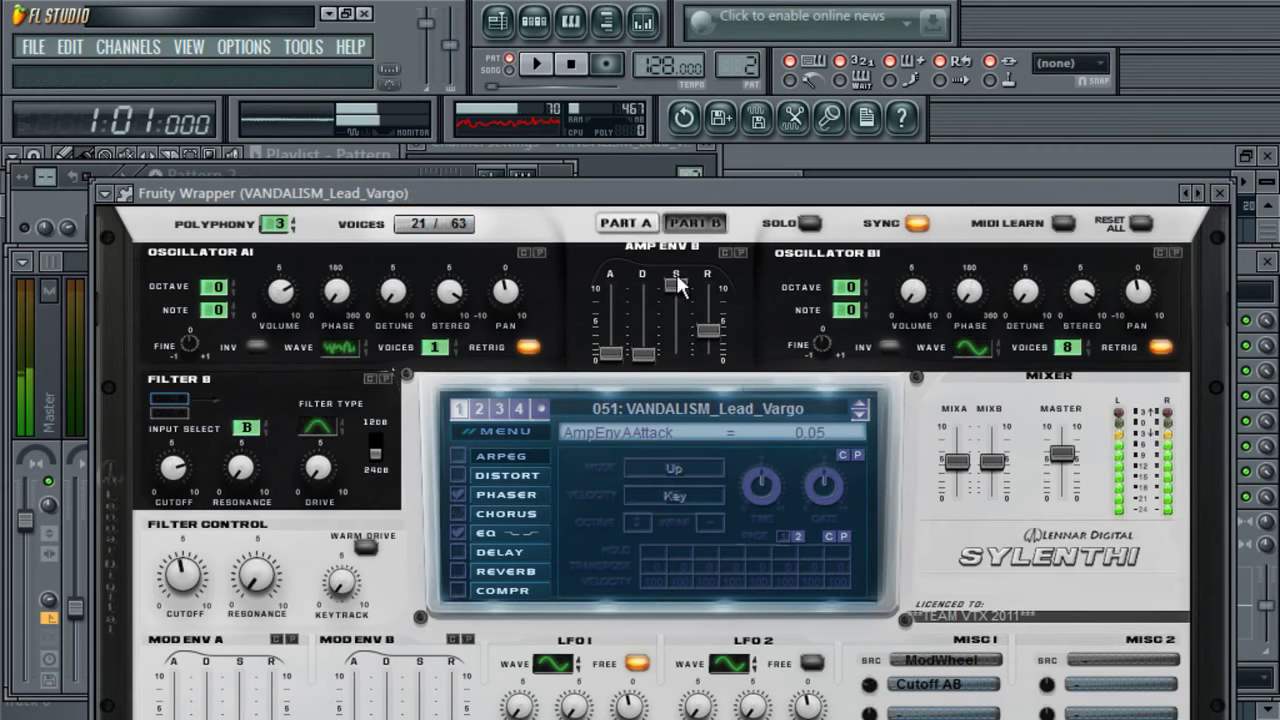
- Load the preset bank Sylenth1 Essential Collection Volume 2.fxb into Sylenth1
{"action": "left_click", "coordinate": [126, 193]}
{"action": "left_click", "coordinate": [216, 410]}
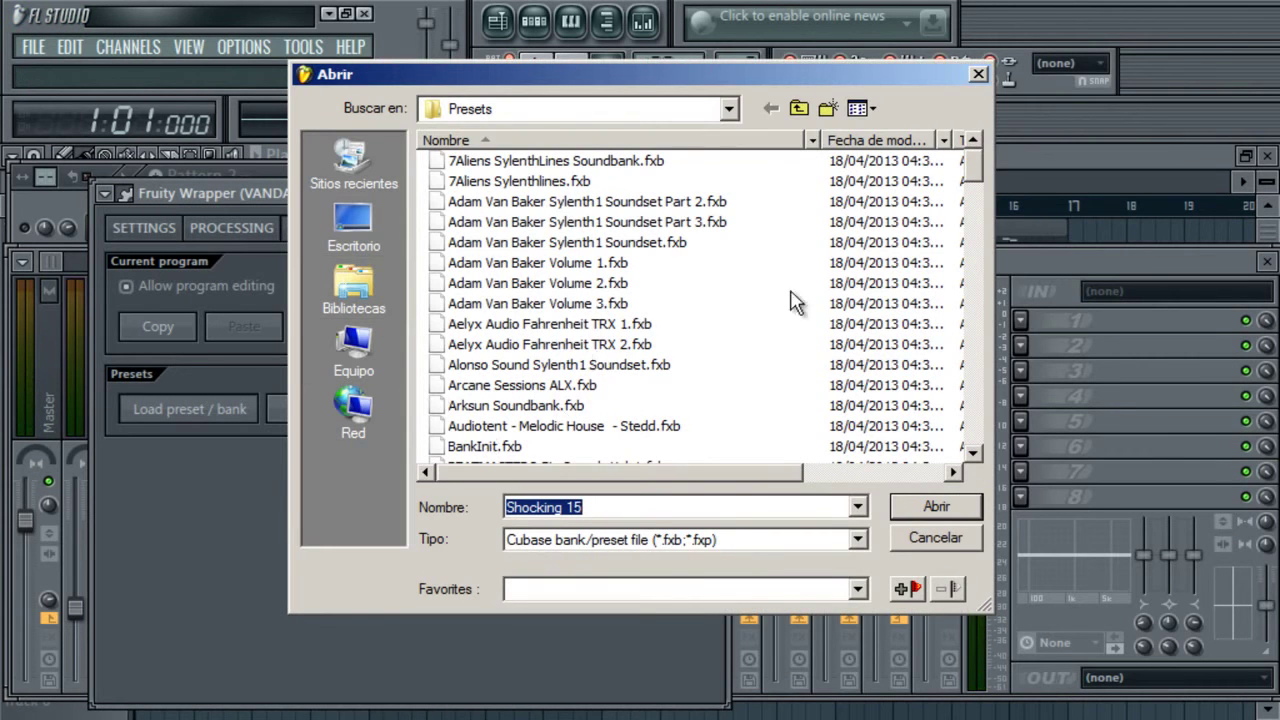
{"action": "left_click_drag", "start_coordinate": [963, 183], "coordinate": [937, 391]}
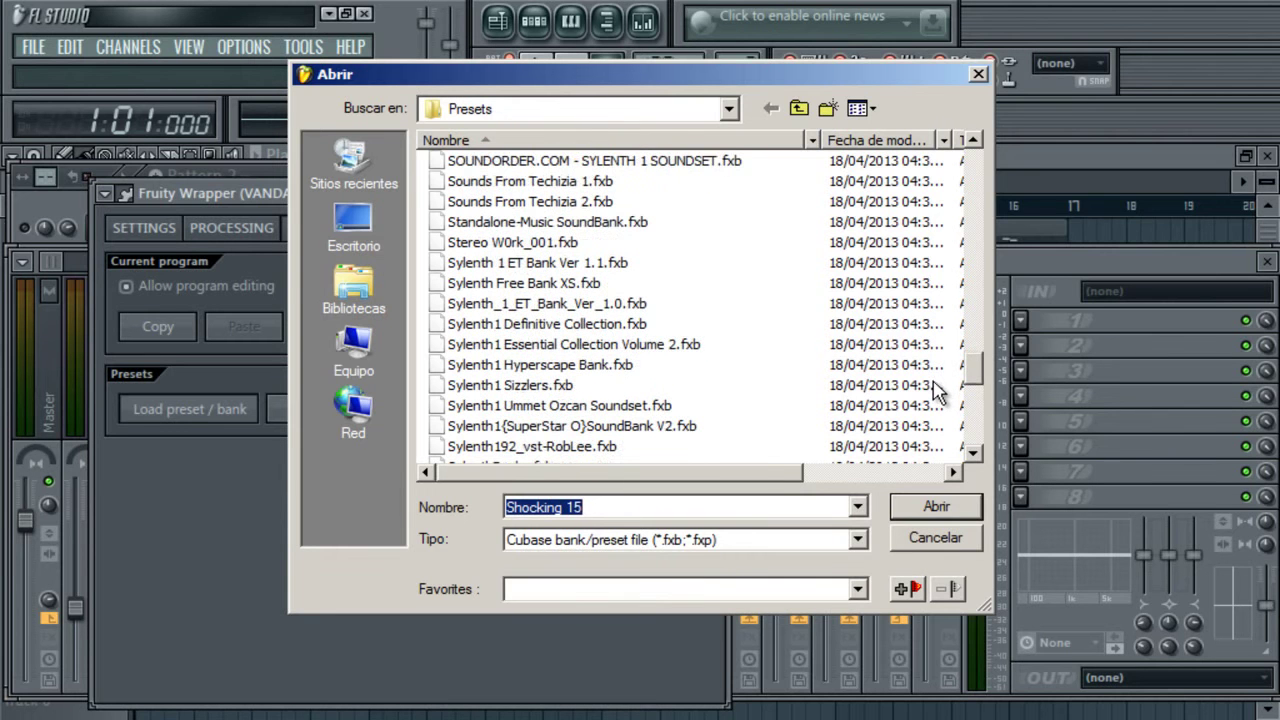
{"action": "double_click", "coordinate": [593, 347]}
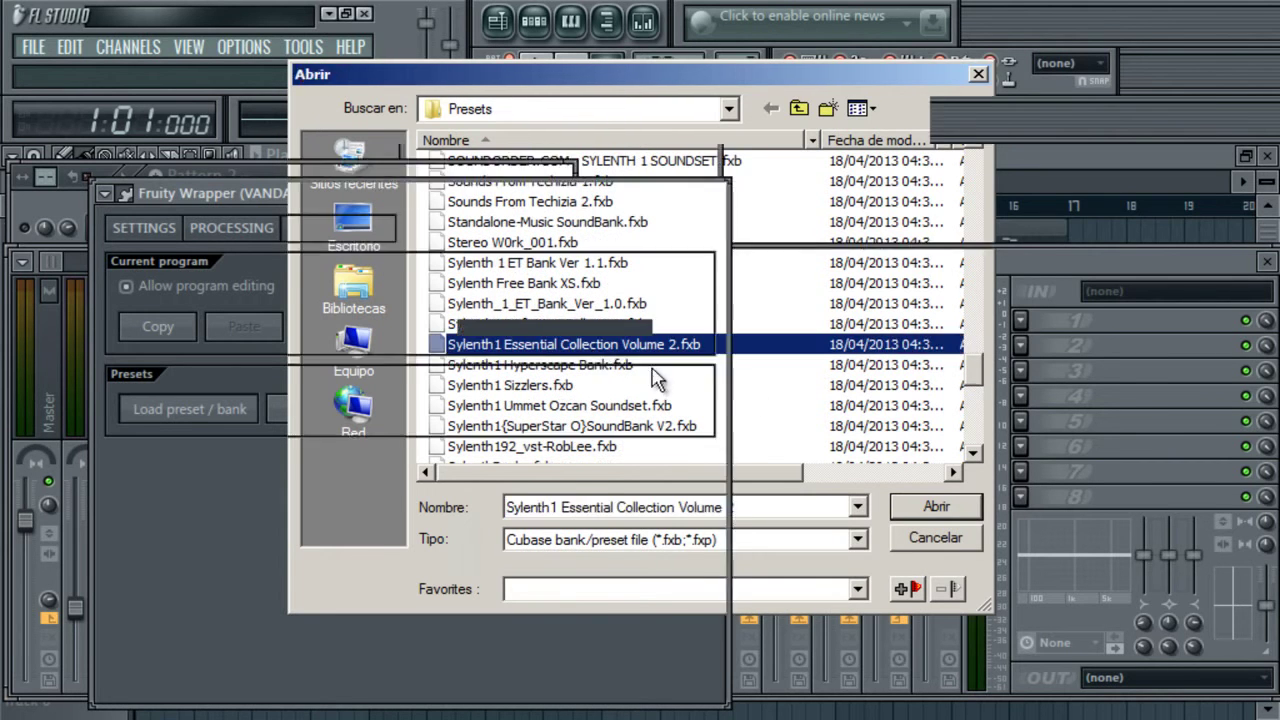
- Audition the new bank's lead presets up to LEAD - Electro Madness and step back to LEAD - Darude with test notes
{"action": "left_click", "coordinate": [1200, 193]}
{"action": "left_click", "coordinate": [1200, 193]}
{"action": "left_click", "coordinate": [1200, 193]}
{"action": "left_click", "coordinate": [1200, 193]}
{"action": "left_click", "coordinate": [1200, 193]}
{"action": "left_click", "coordinate": [1200, 193]}
{"action": "left_click", "coordinate": [1195, 195]}
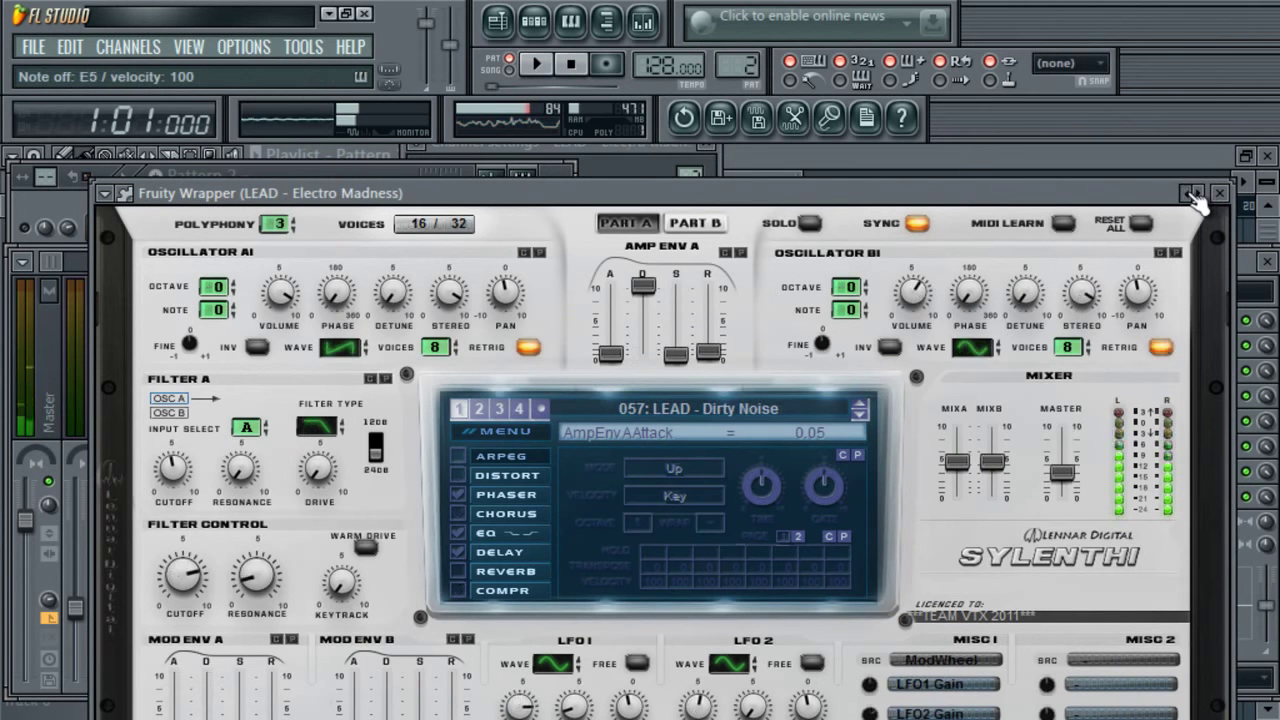
{"action": "left_click", "coordinate": [1195, 195]}
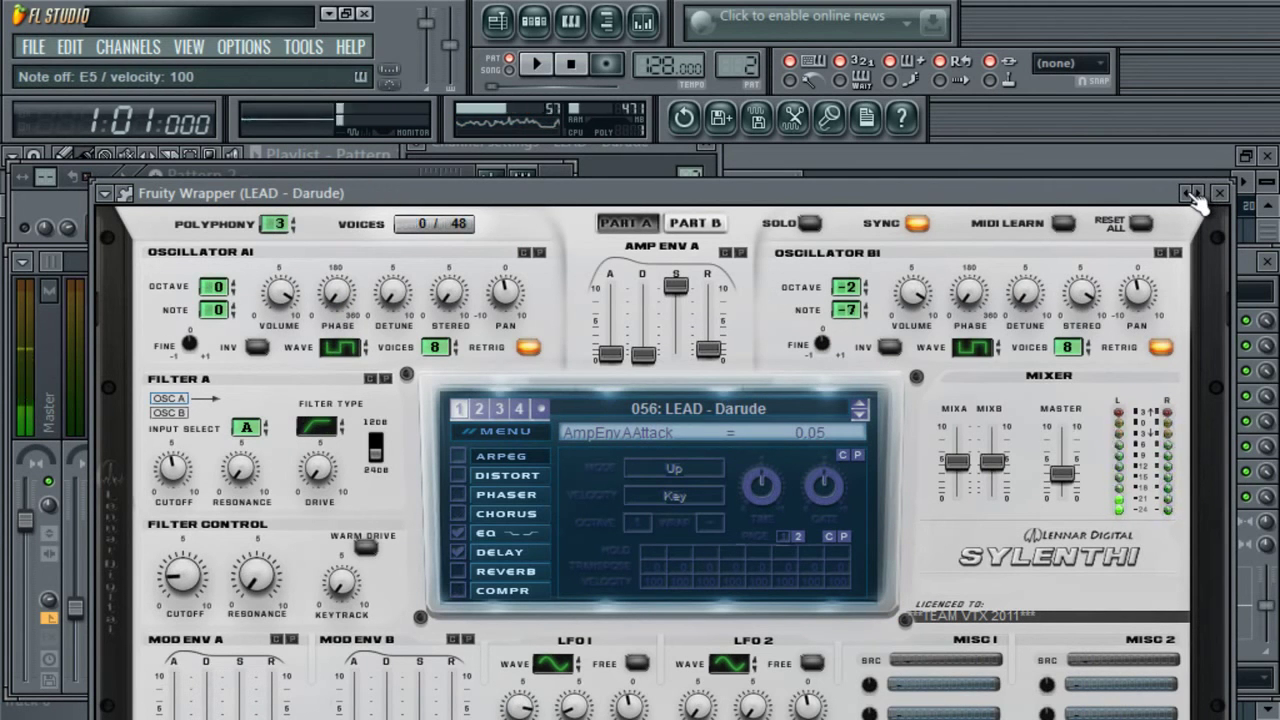
- Preview the pattern with the presets LEAD - Dirty Noise and LEAD - Broken Square
{"action": "left_click", "coordinate": [1201, 193]}
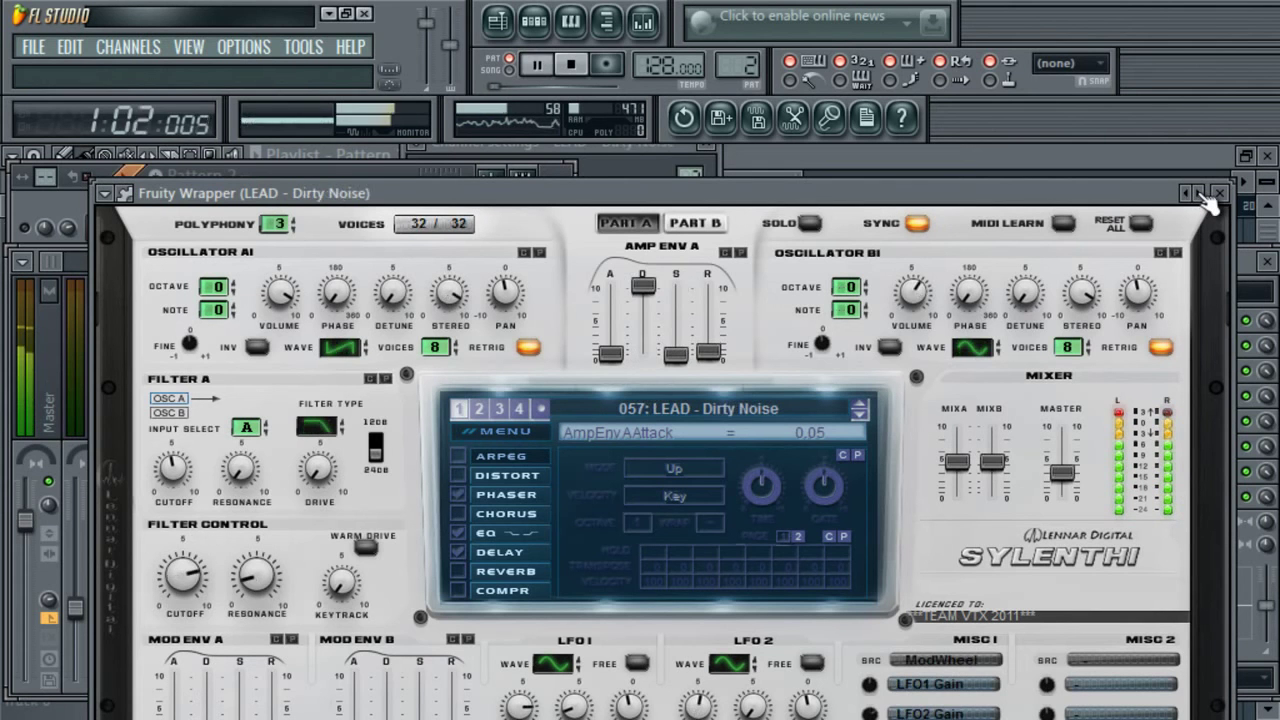
{"action": "left_click", "coordinate": [1190, 193]}
{"action": "left_click", "coordinate": [1190, 193]}
{"action": "left_click", "coordinate": [1190, 193]}
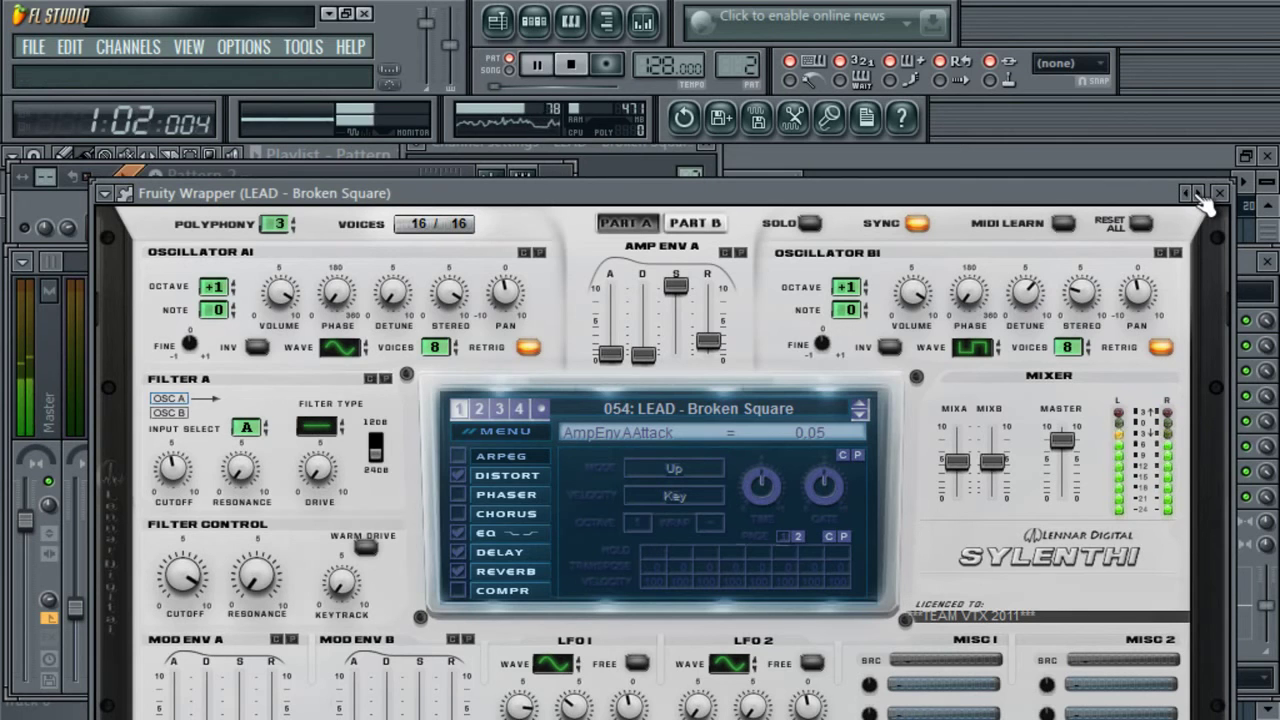
{"action": "left_click", "coordinate": [1201, 193]}
{"action": "key", "text": "space"}
- Switch to LEAD - Bender, preview the pattern with it and turn off its delay effect
{"action": "left_click", "coordinate": [1190, 193]}
{"action": "left_click", "coordinate": [1190, 193]}
{"action": "left_click", "coordinate": [1190, 193]}
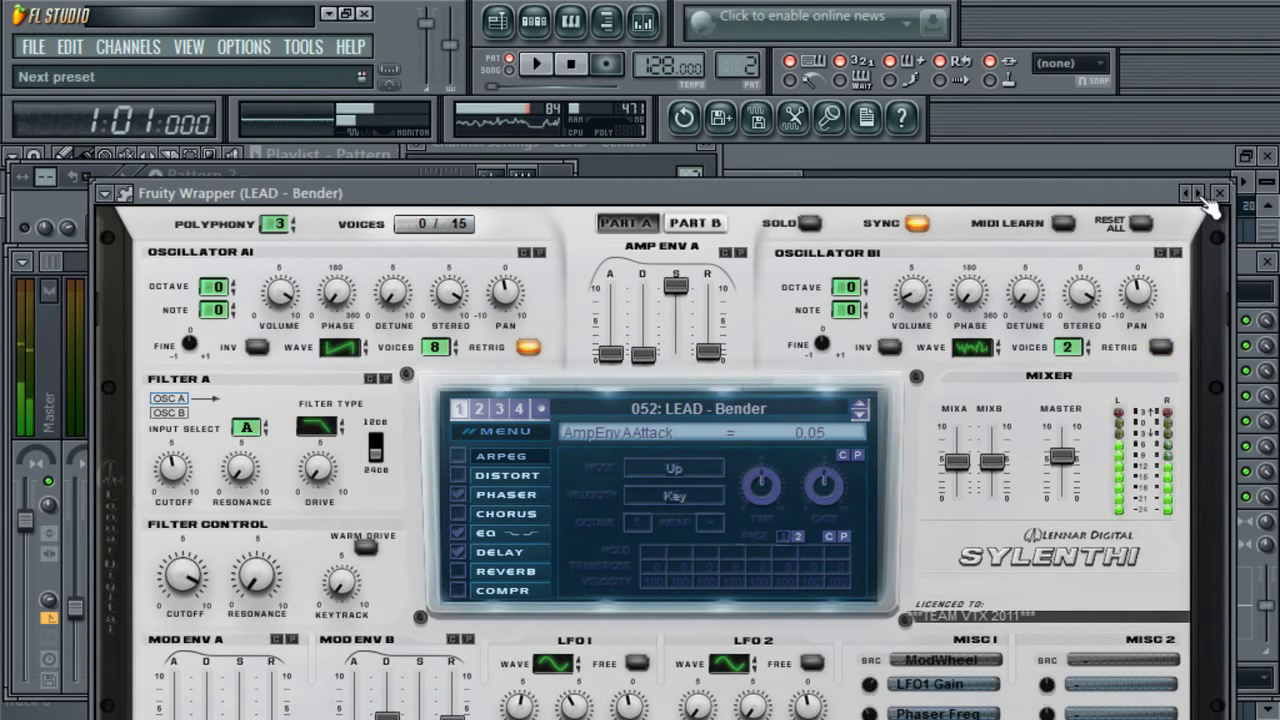
{"action": "key", "text": "space"}
{"action": "key", "text": "space"}
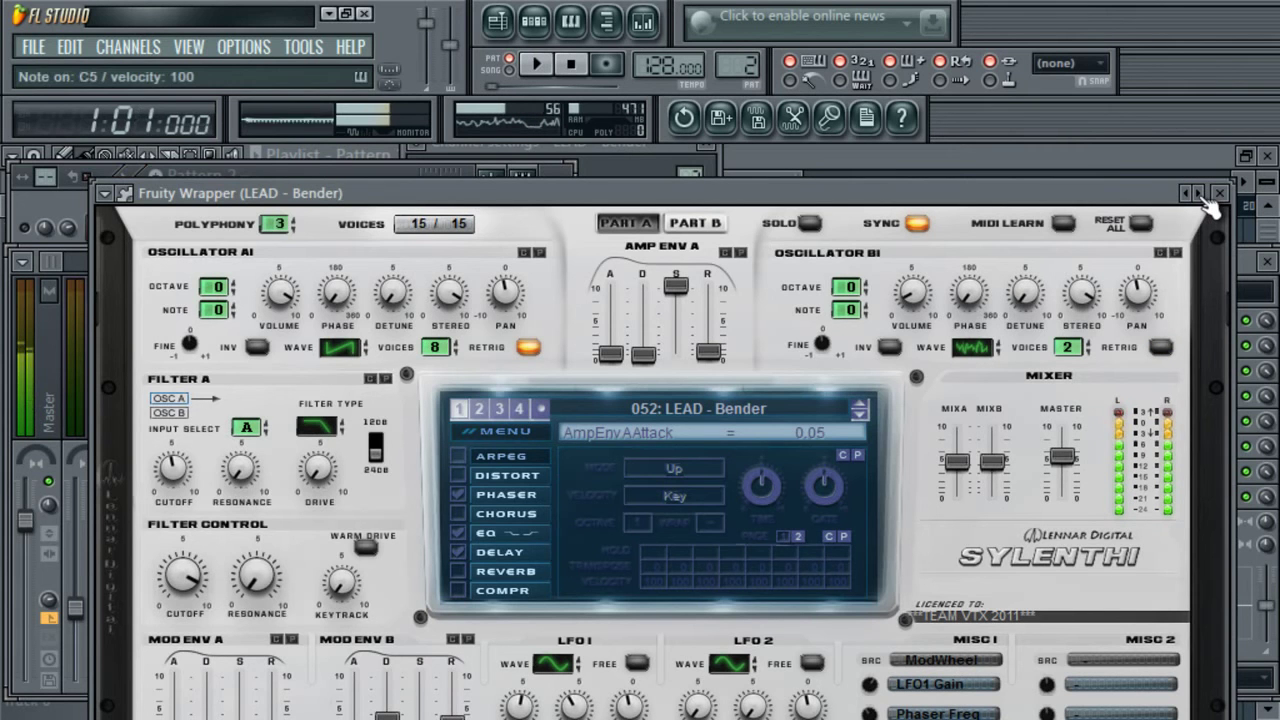
{"action": "left_click", "coordinate": [460, 549]}
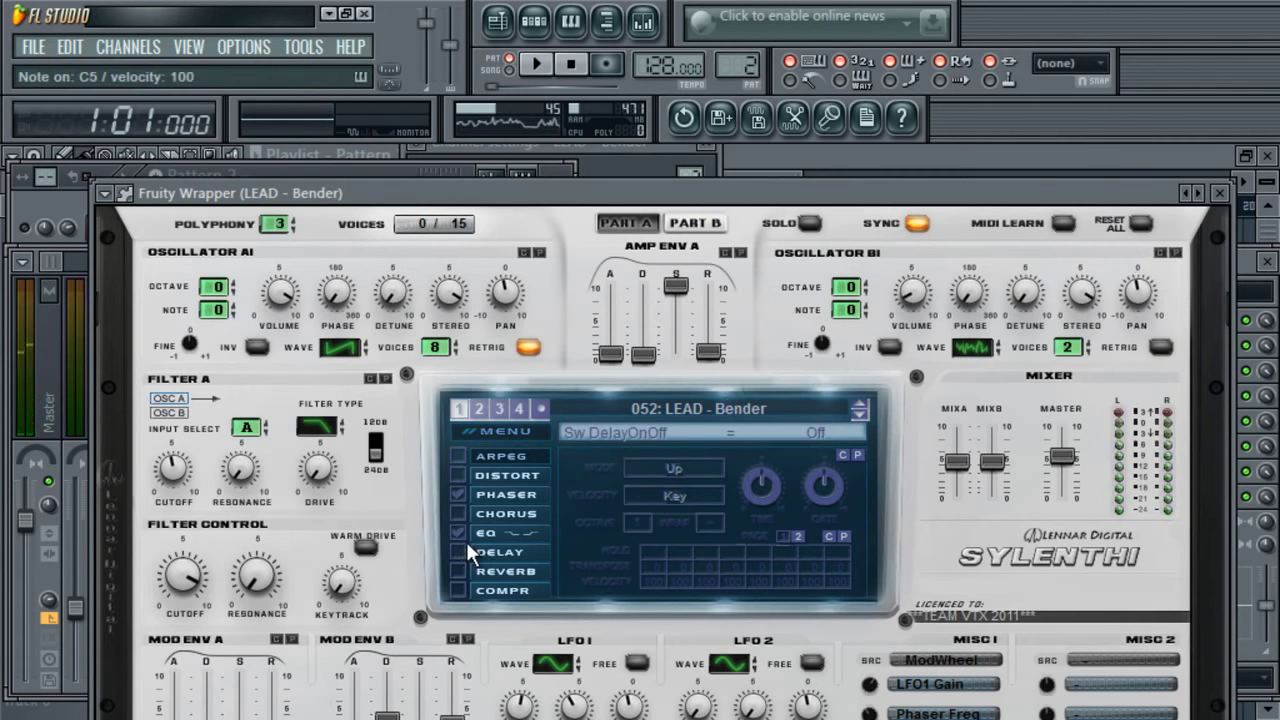
- Audition the lead presets after LEAD - Bender, through LEAD - Embrace and LEAD - Free To Go, up to LEAD - Kandi Lead
{"action": "left_click", "coordinate": [1201, 193]}
{"action": "left_click", "coordinate": [1201, 193]}
{"action": "left_click", "coordinate": [1201, 193]}
{"action": "left_click", "coordinate": [1201, 193]}
{"action": "left_click", "coordinate": [1201, 193]}
{"action": "left_click", "coordinate": [1201, 193]}
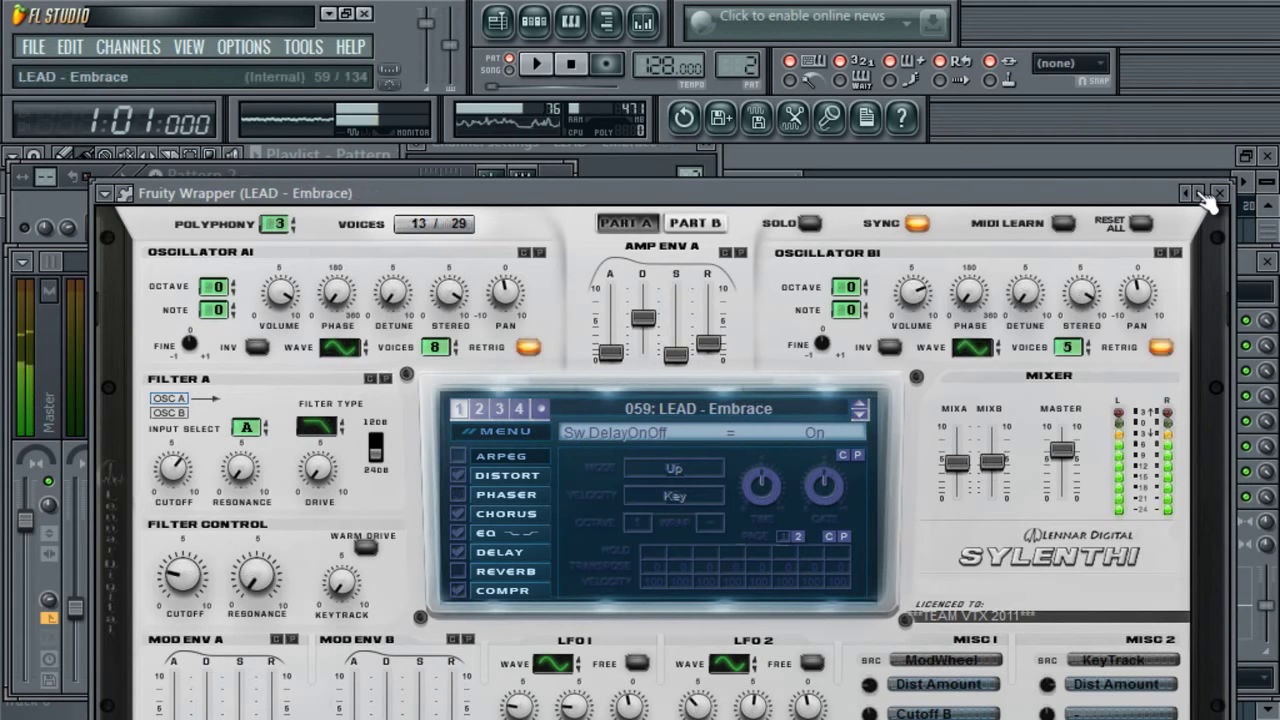
{"action": "left_click", "coordinate": [1201, 193]}
{"action": "left_click", "coordinate": [1201, 193]}
{"action": "left_click", "coordinate": [1201, 193]}
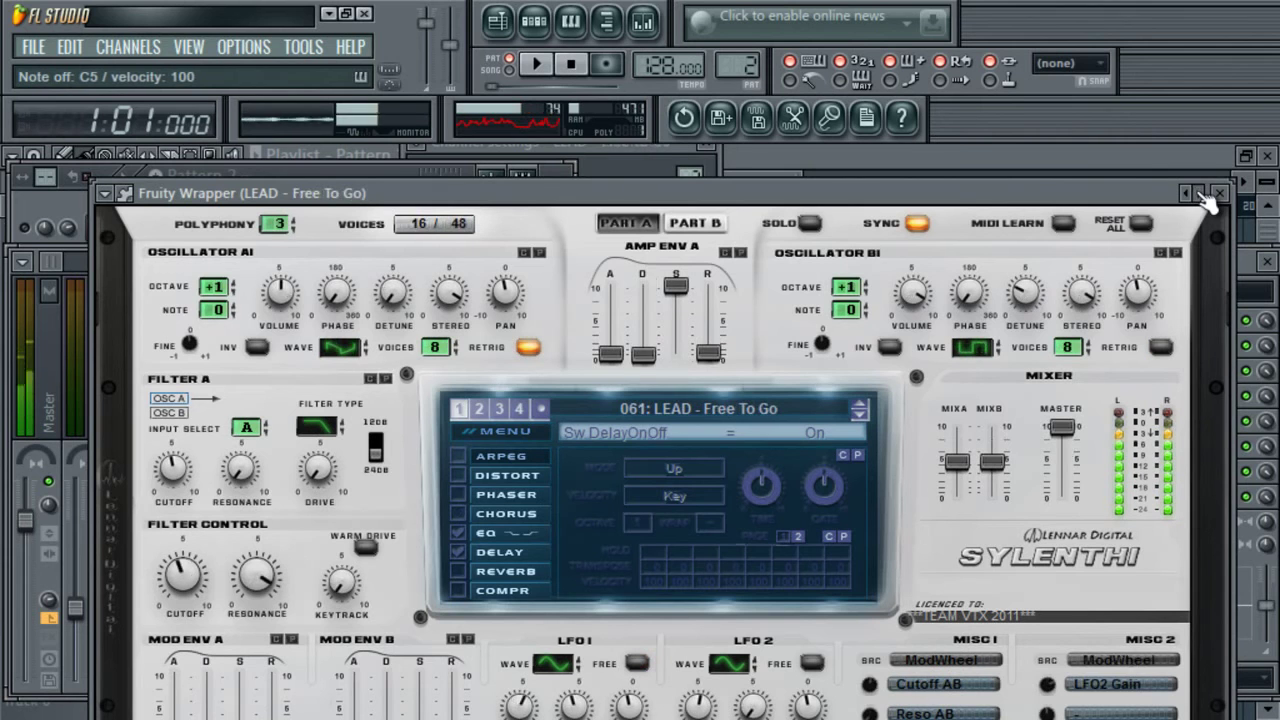
{"action": "left_click", "coordinate": [1201, 193]}
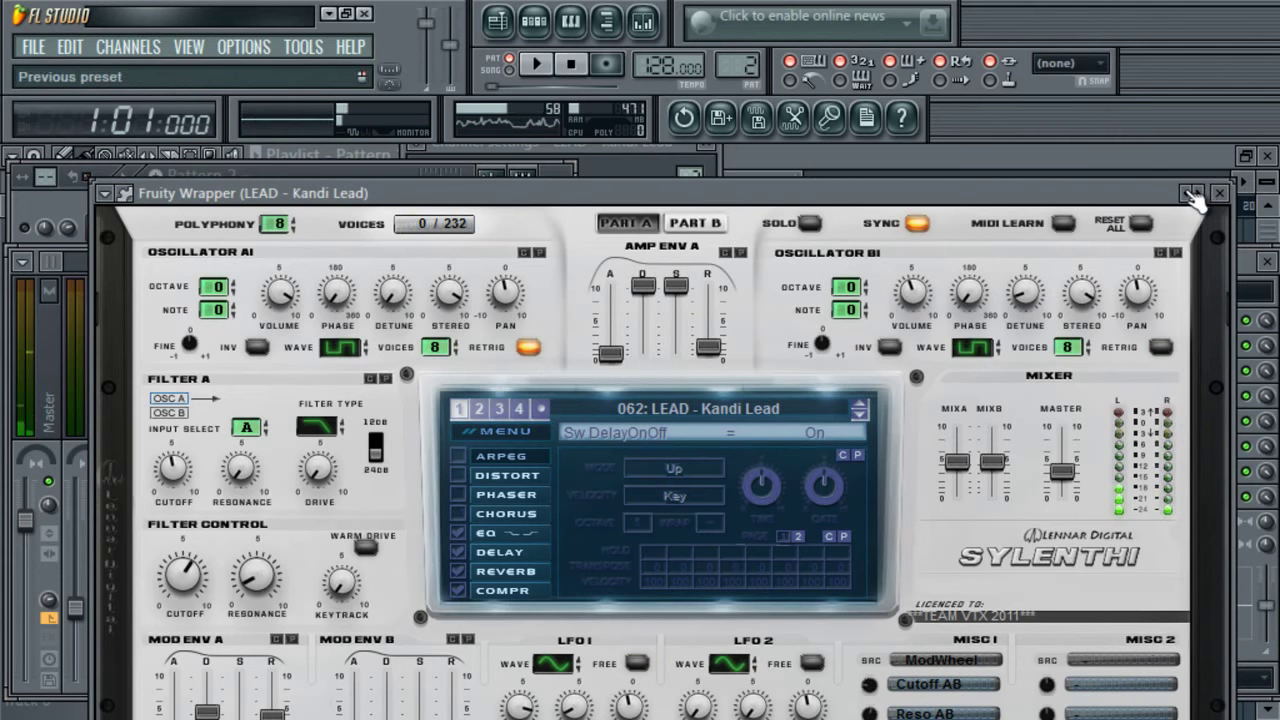
- Turn off the delay effect on LEAD - Kandi Lead and preview the pattern with it
{"action": "left_click", "coordinate": [459, 552]}
{"action": "key", "text": "space"}
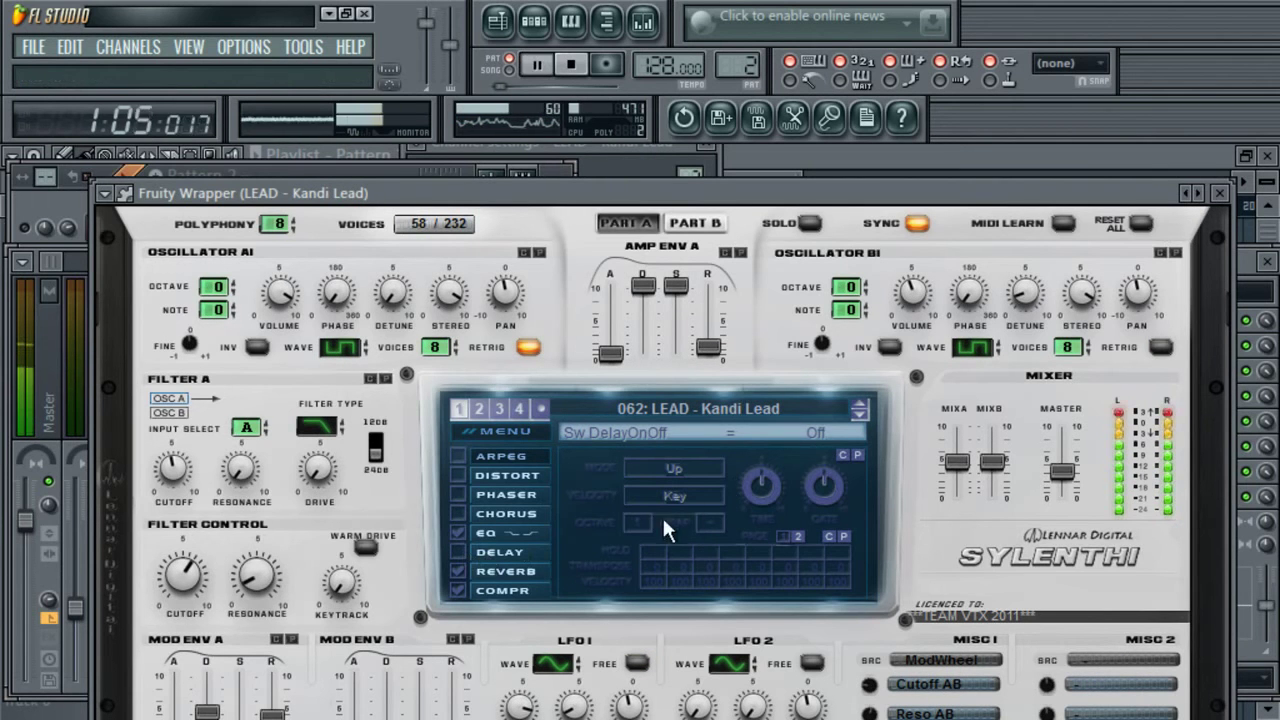
{"action": "key", "text": "space"}
- Audition the lead presets from LEAD - Liquid Gold through LEAD - Porta Lead to LEAD - Reboot
{"action": "left_click", "coordinate": [1199, 193]}
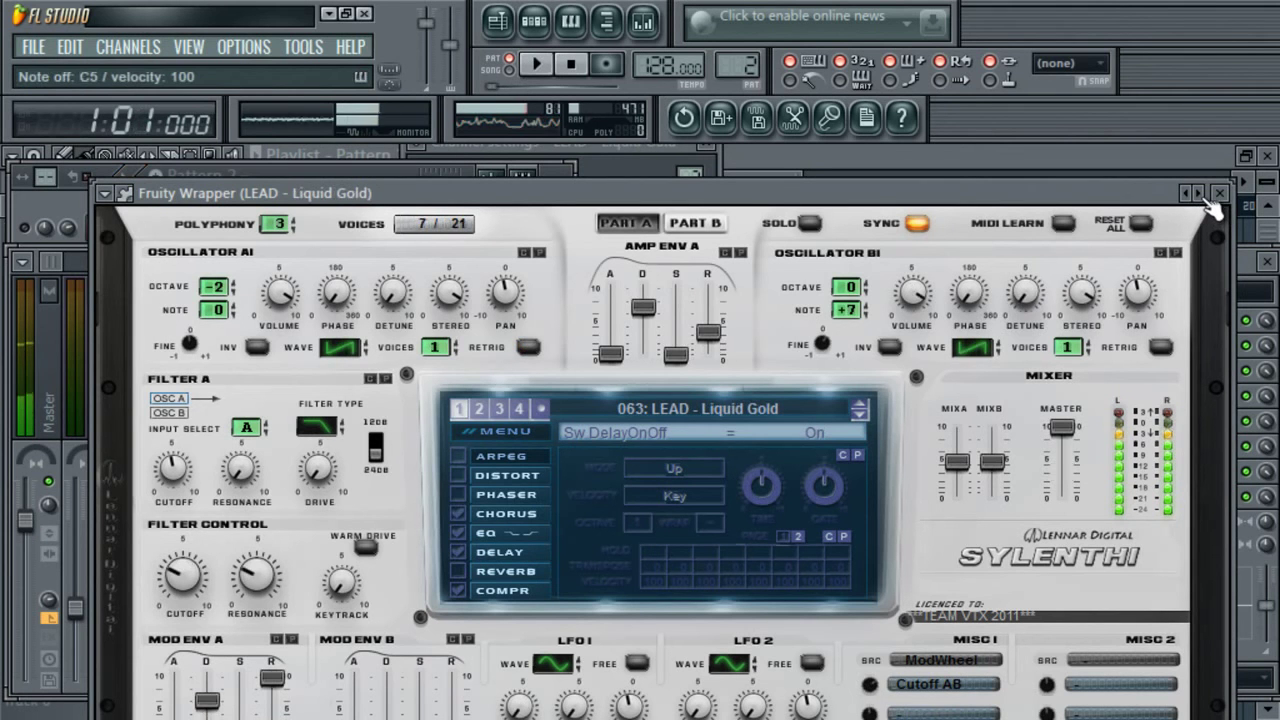
{"action": "left_click", "coordinate": [1201, 195]}
{"action": "left_click", "coordinate": [1201, 195]}
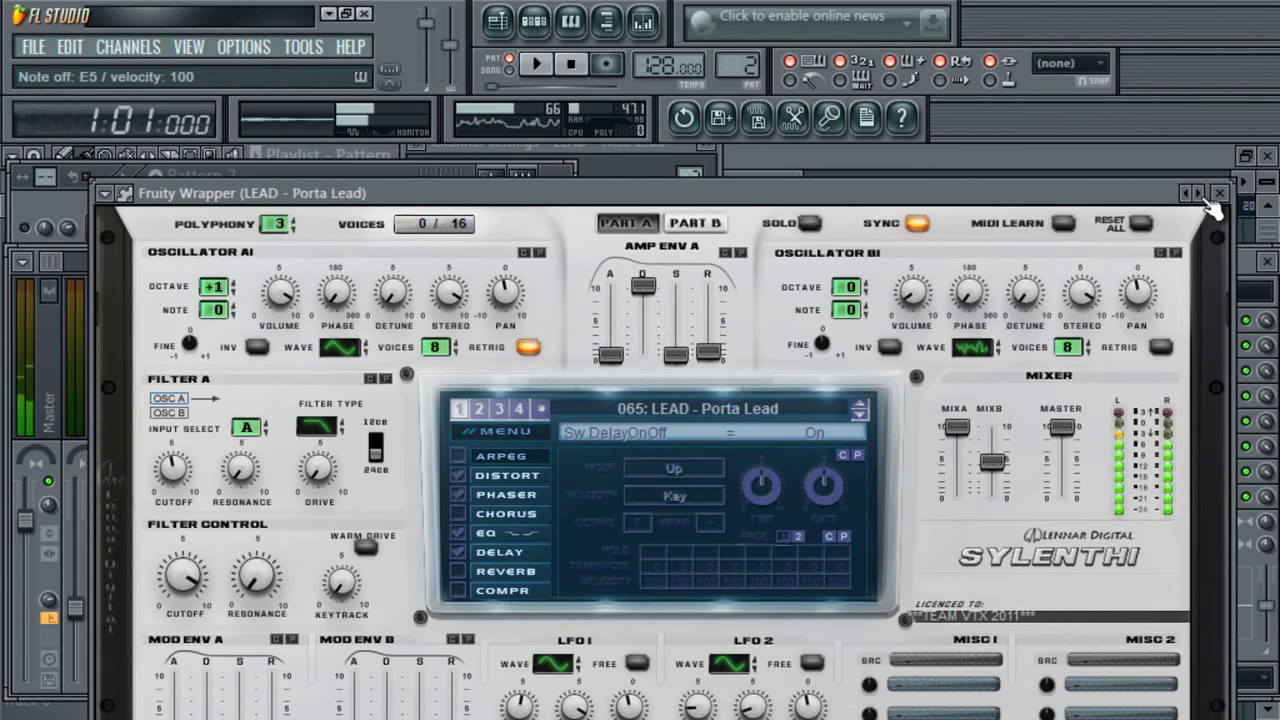
{"action": "left_click", "coordinate": [1201, 195]}
{"action": "left_click", "coordinate": [1201, 195]}
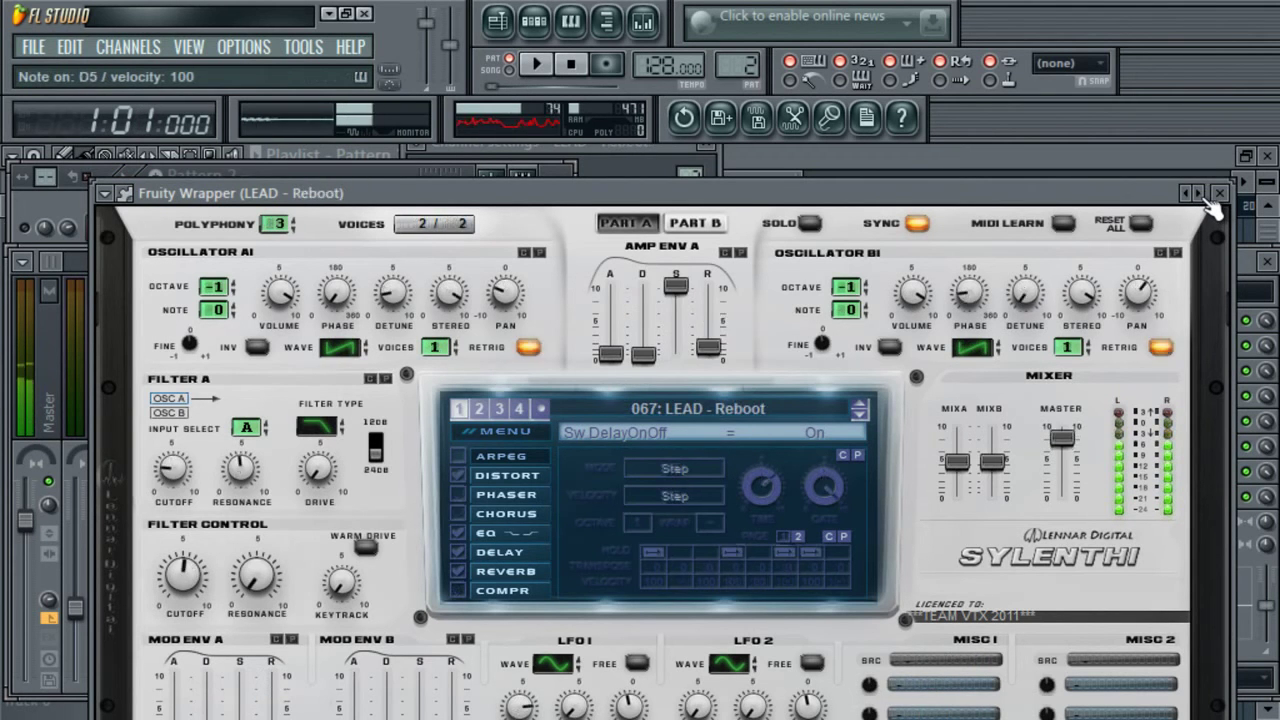
- Preview the pattern with LEAD - Reboot and turn off the preset's delay effect
{"action": "key", "text": "space"}
{"action": "left_click", "coordinate": [458, 552]}
{"action": "key", "text": "space"}
- Load the Vandalism Shocking Sounds preset bank into Sylenth1 from the Descargas folder, reached through Mis Cosas on drive DATOS (D:)
{"action": "left_click", "coordinate": [124, 193]}
{"action": "left_click", "coordinate": [200, 406]}
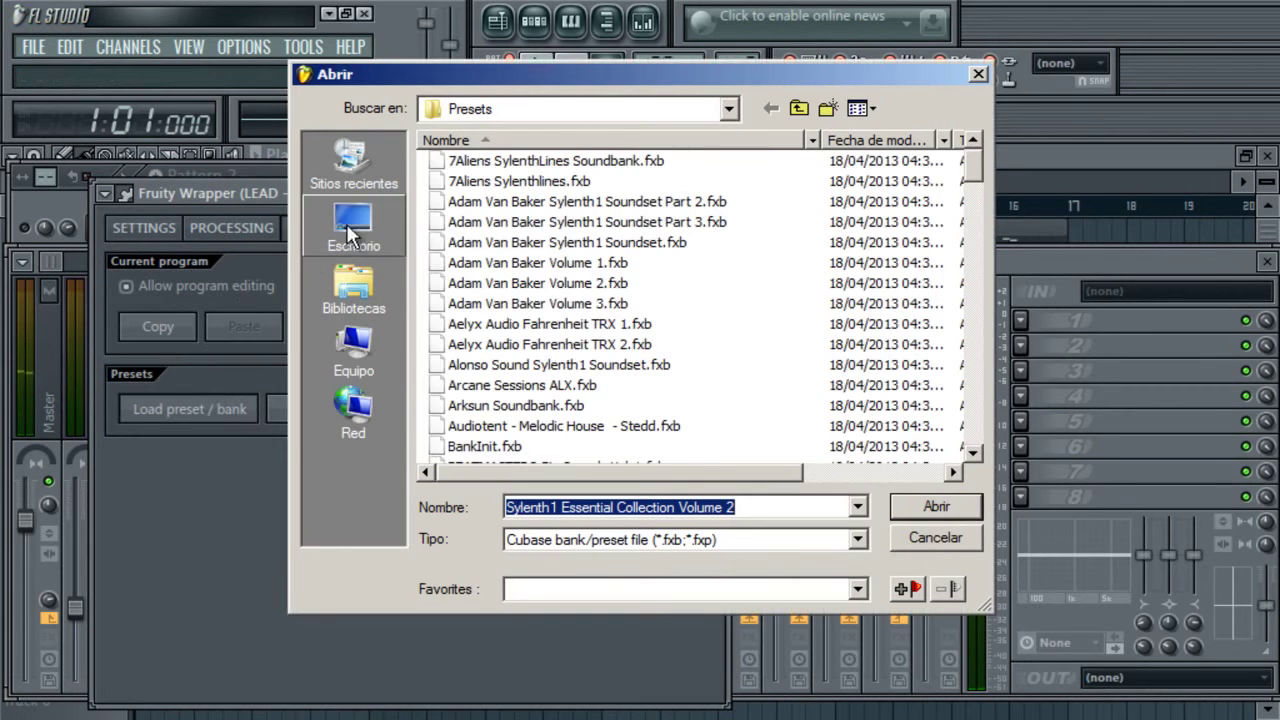
{"action": "left_click", "coordinate": [354, 350]}
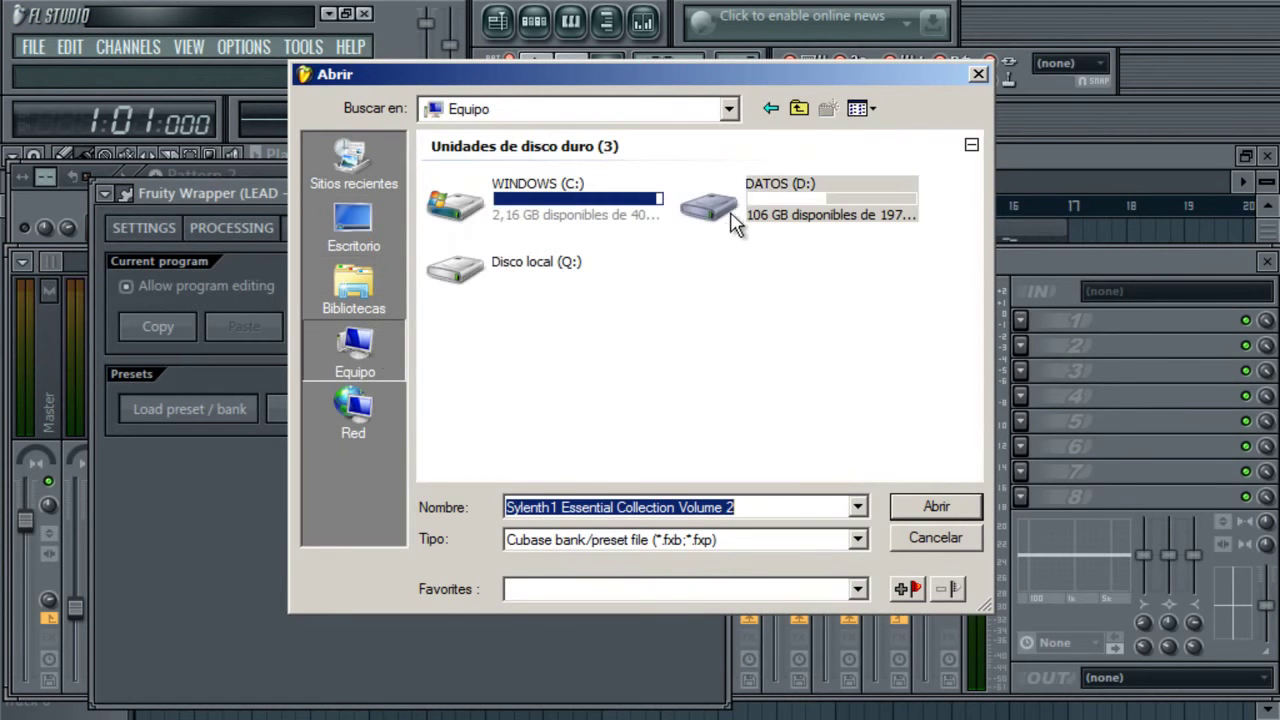
{"action": "double_click", "coordinate": [729, 232]}
{"action": "left_click", "coordinate": [487, 268]}
{"action": "type", "text": "mis"}
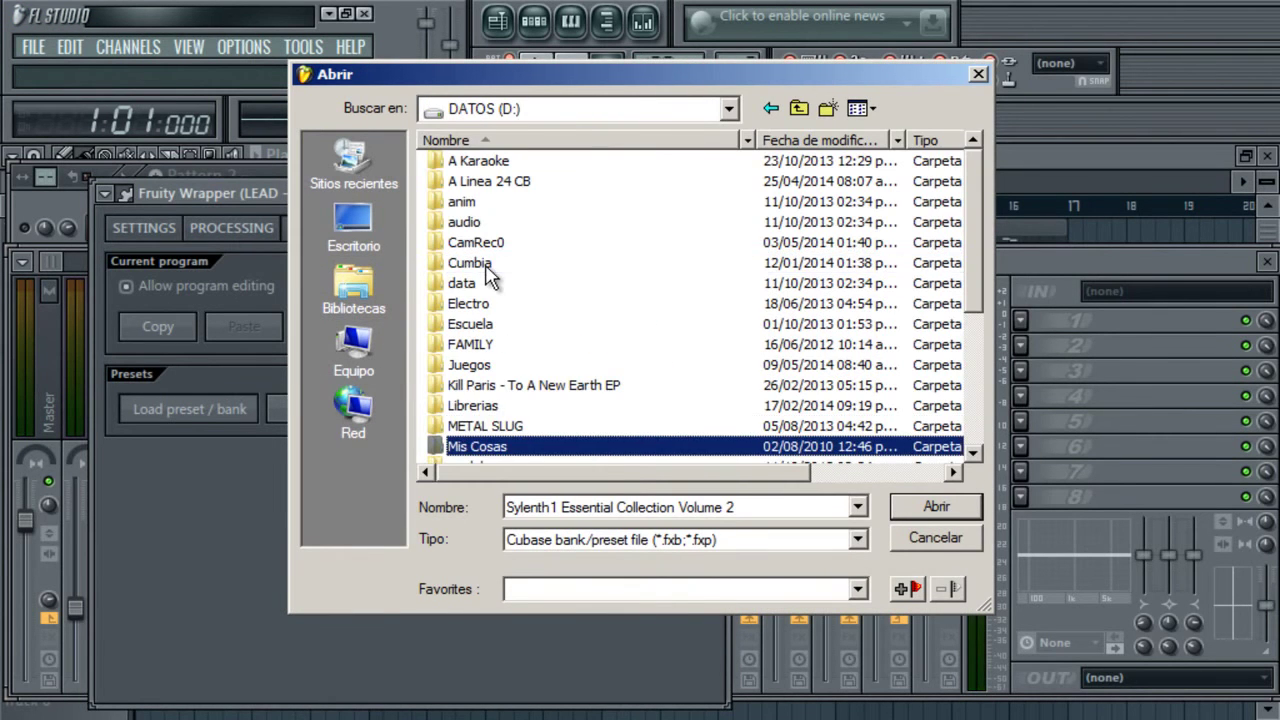
{"action": "key", "text": "Return"}
{"action": "type", "text": "d"}
{"action": "key", "text": "Return"}
{"action": "left_click", "coordinate": [487, 276]}
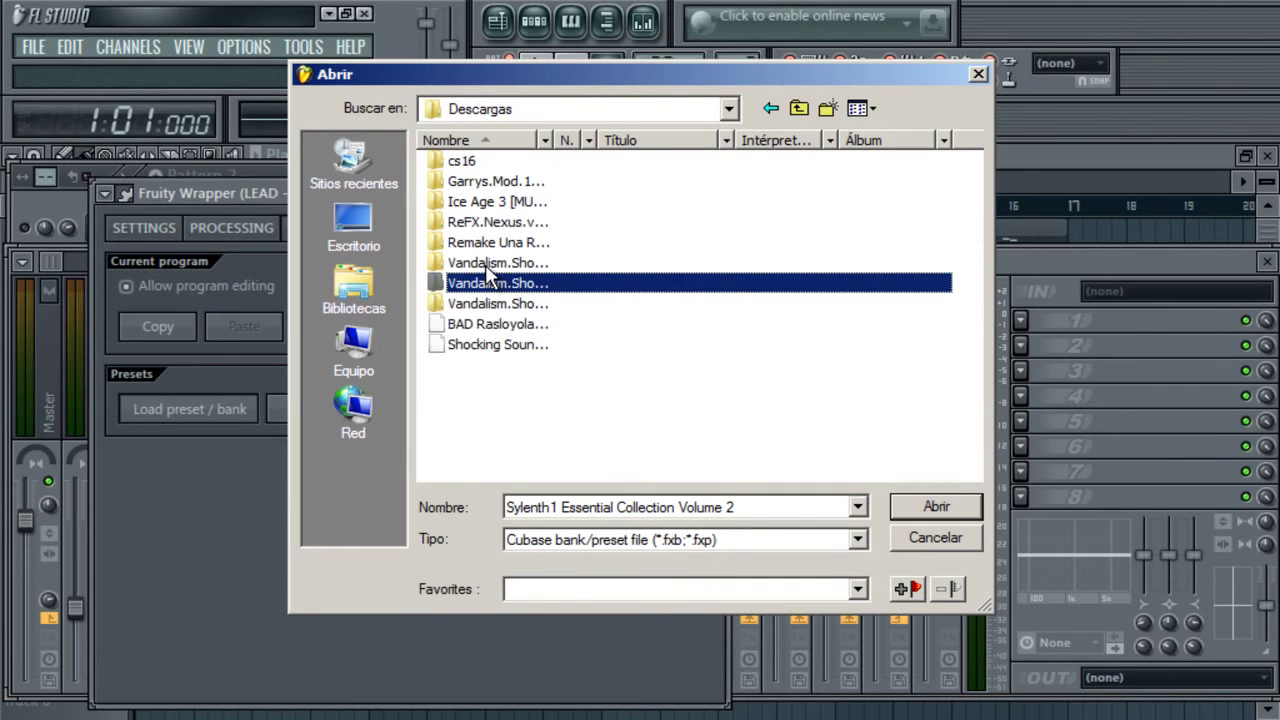
{"action": "type", "text": "s 12"}
{"action": "key", "text": "Return"}
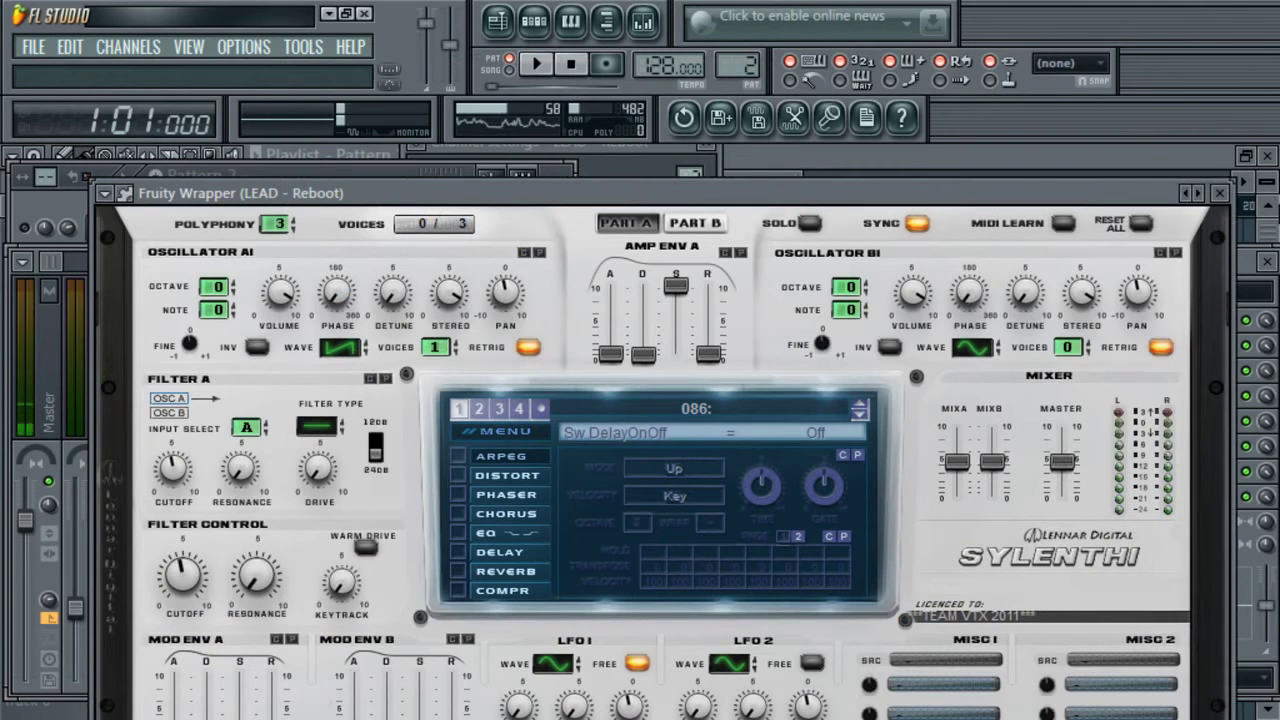
- Select the bank's first preset, VANDALISM_Lead_Adrenaline, and preview the pattern with it
{"action": "left_click", "coordinate": [108, 193]}
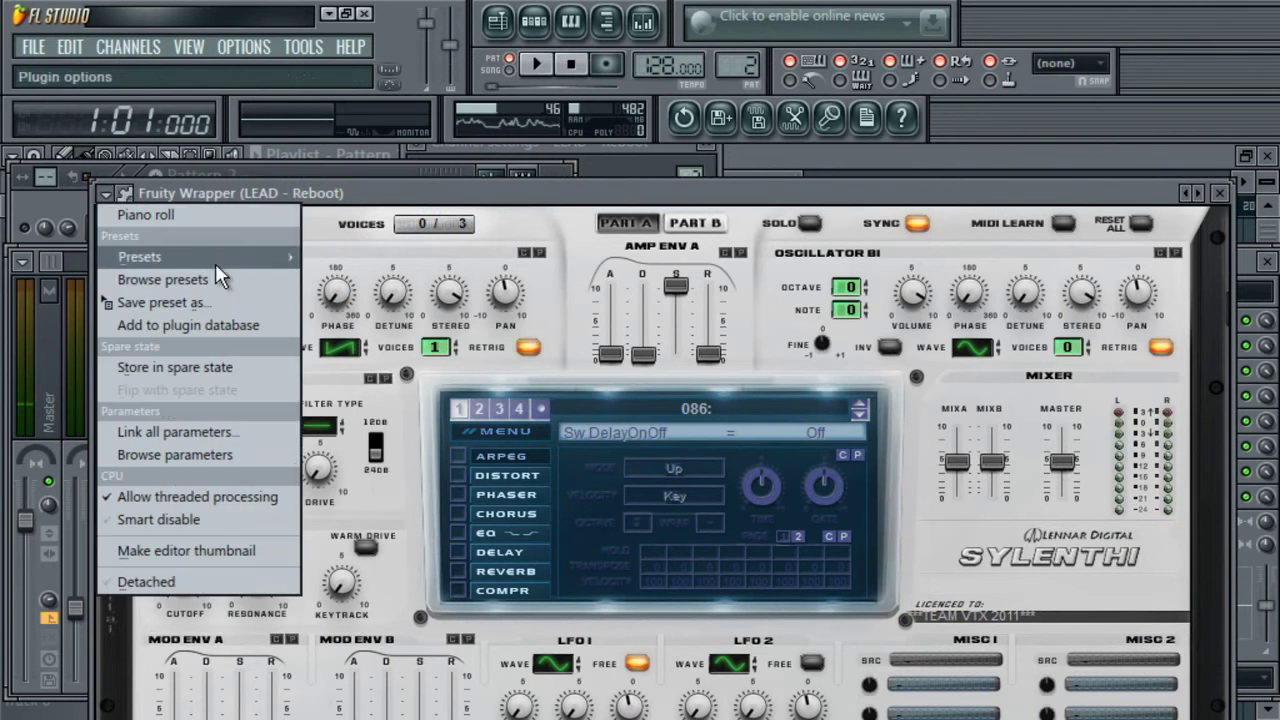
{"action": "mouse_move", "coordinate": [205, 260]}
{"action": "left_click", "coordinate": [169, 16]}
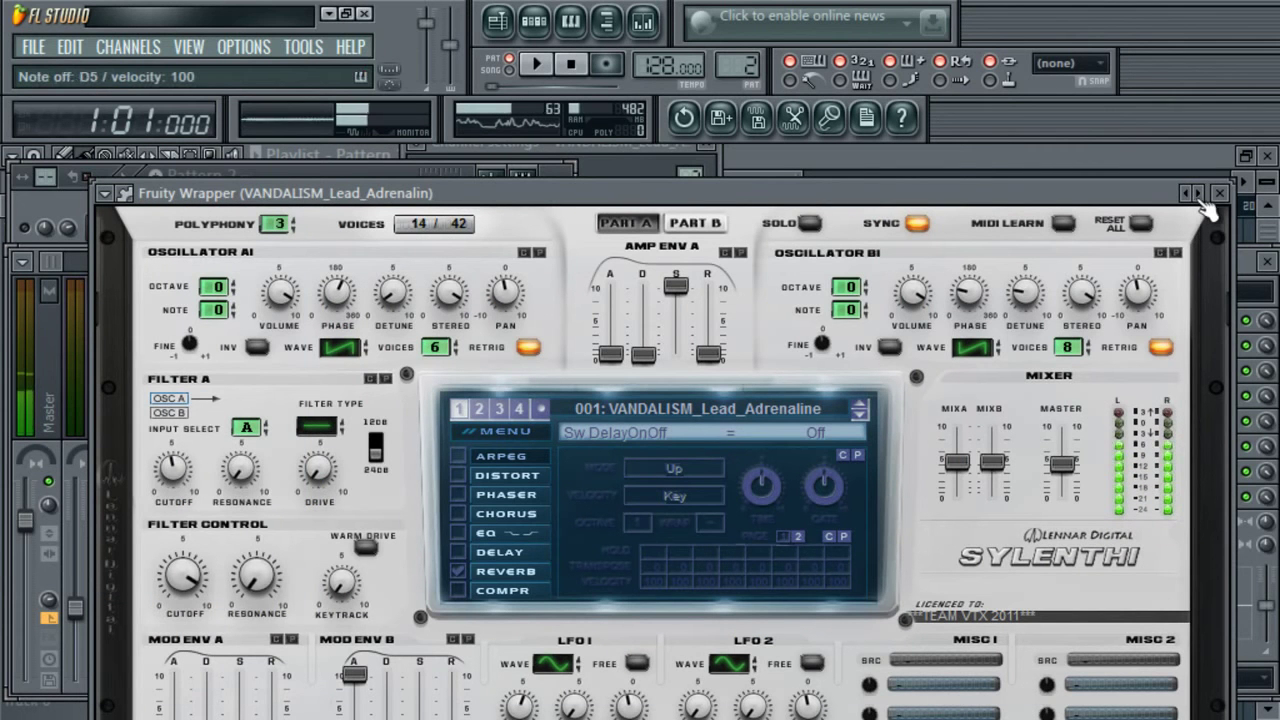
{"action": "key", "text": "space"}
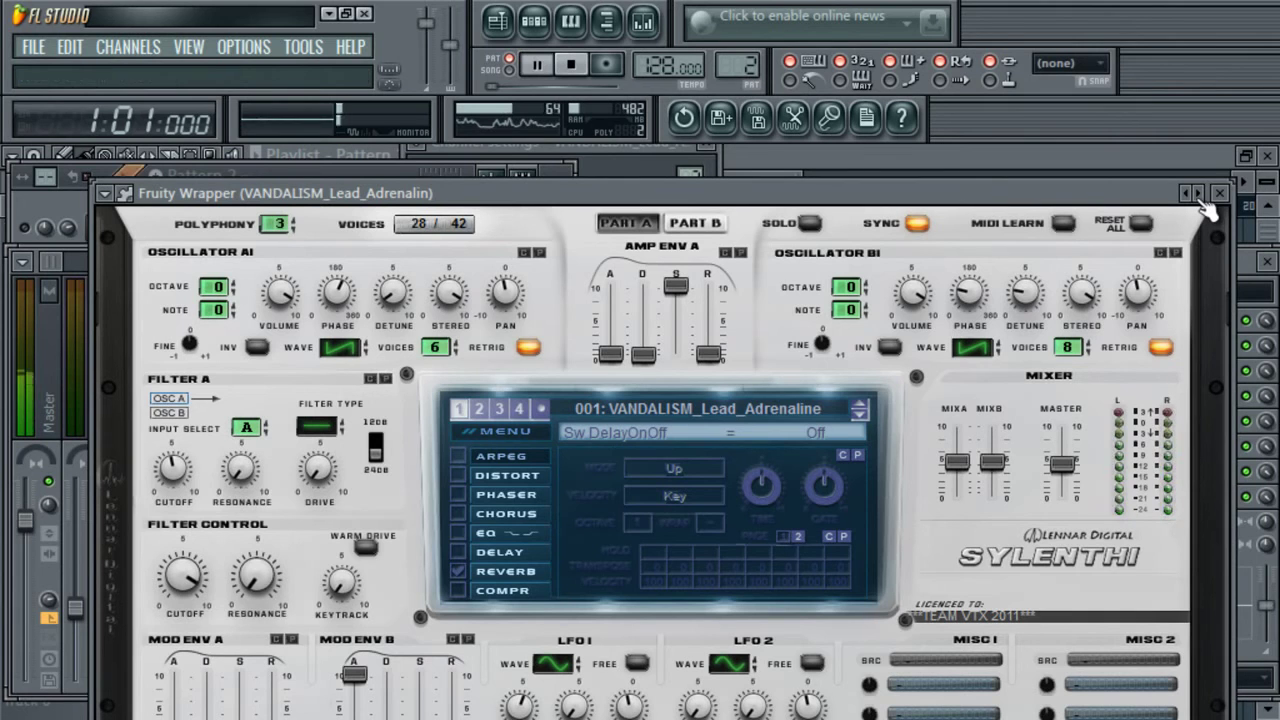
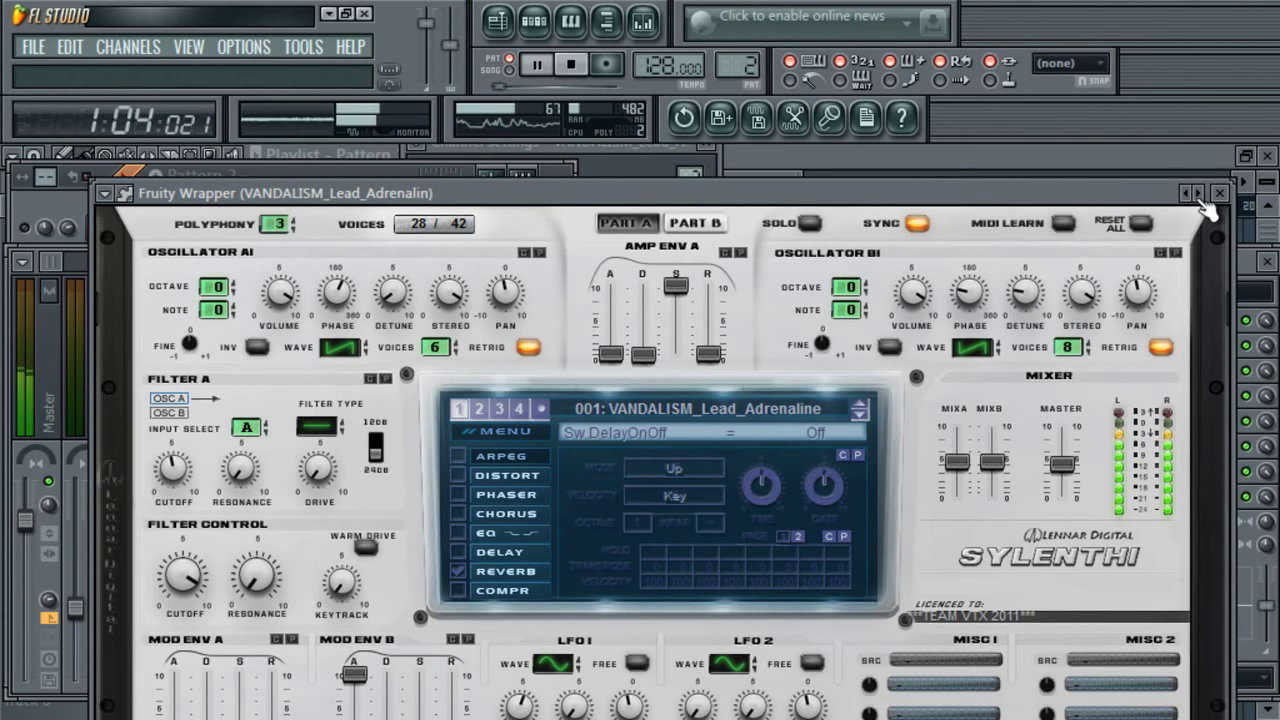
{"action": "key", "text": "space"}
- Audition VANDALISM_Lead_Synthol and VANDALISM_Lead_Drug, and preview the pattern with VANDALISM_Lead_Drug
{"action": "left_click", "coordinate": [1198, 194]}
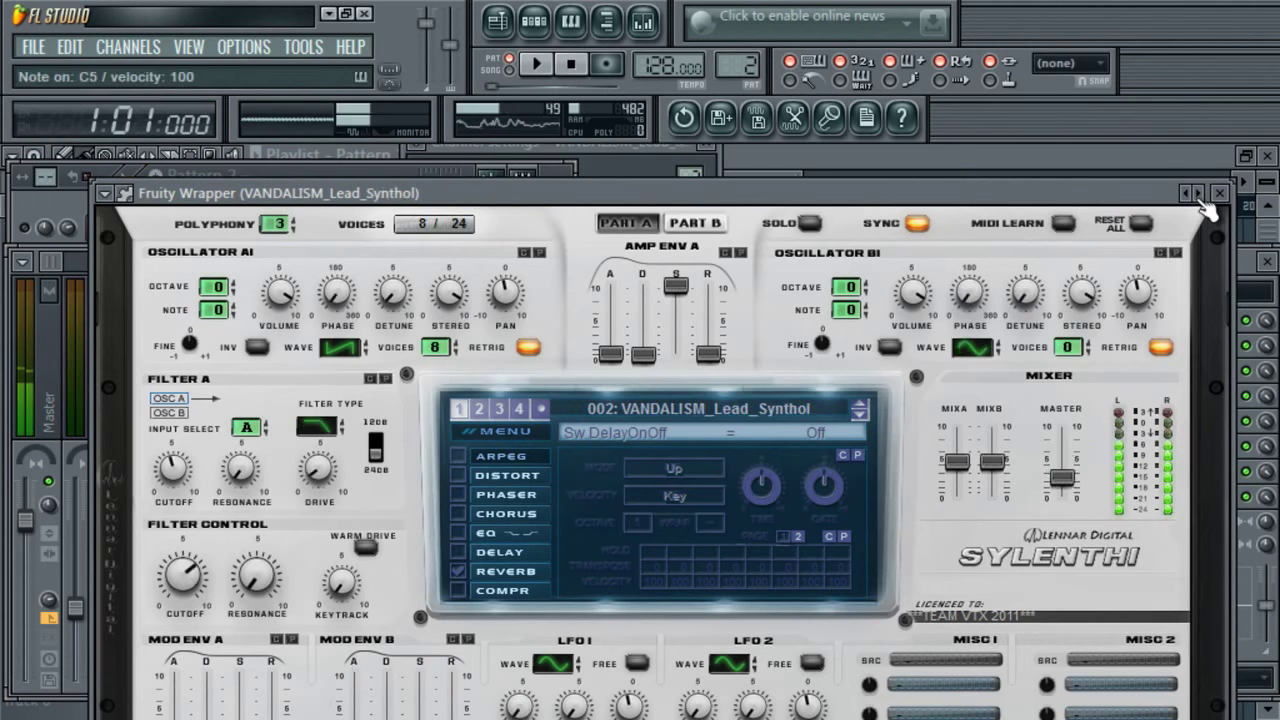
{"action": "left_click", "coordinate": [1198, 194]}
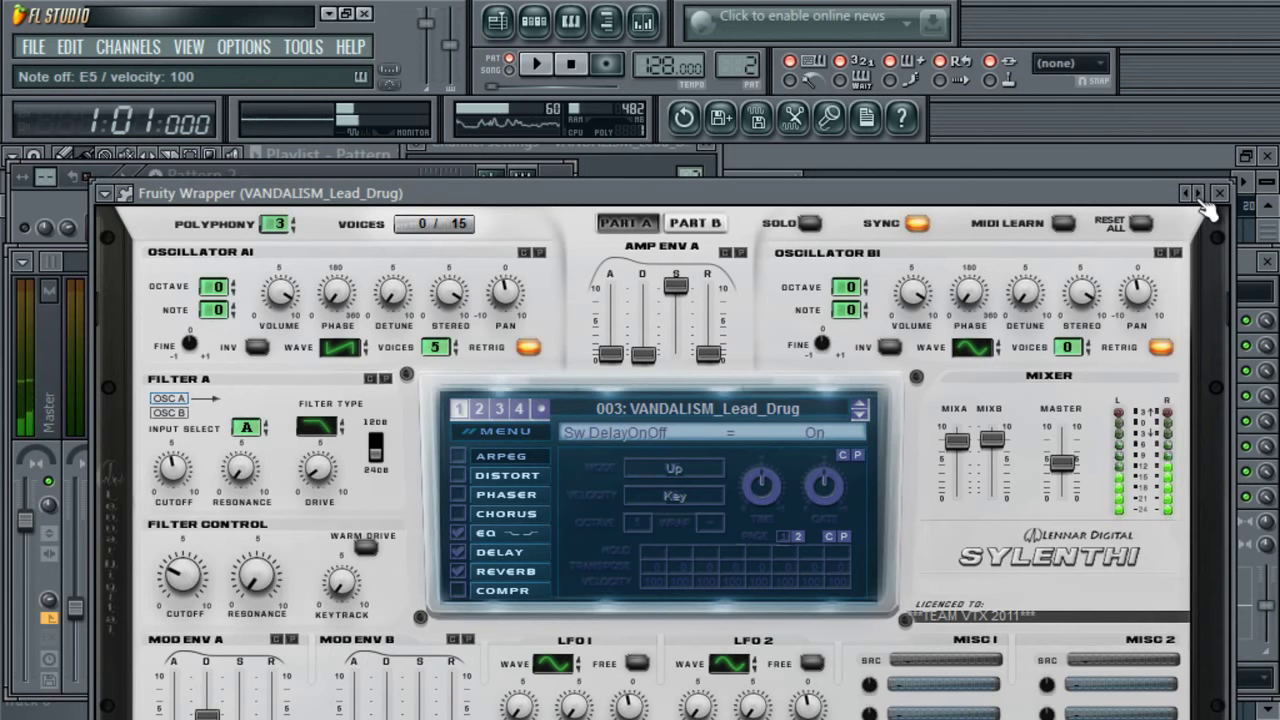
{"action": "key", "text": "space"}
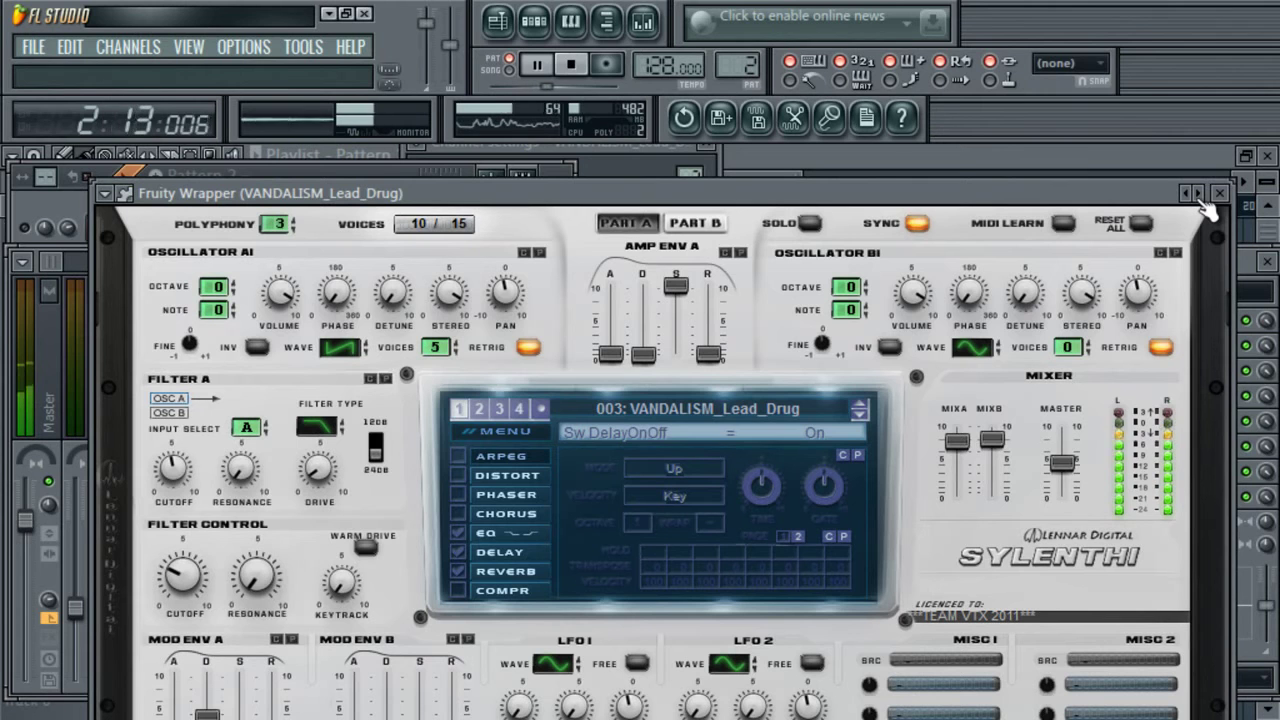
{"action": "key", "text": "space"}
- Audition the presets from VANDALISM_Lead_Big Bang to VANDALISM_Lead_Blueprint, playing the pattern from VANDALISM_Lead_2 Loud onward
{"action": "left_click", "coordinate": [1198, 194]}
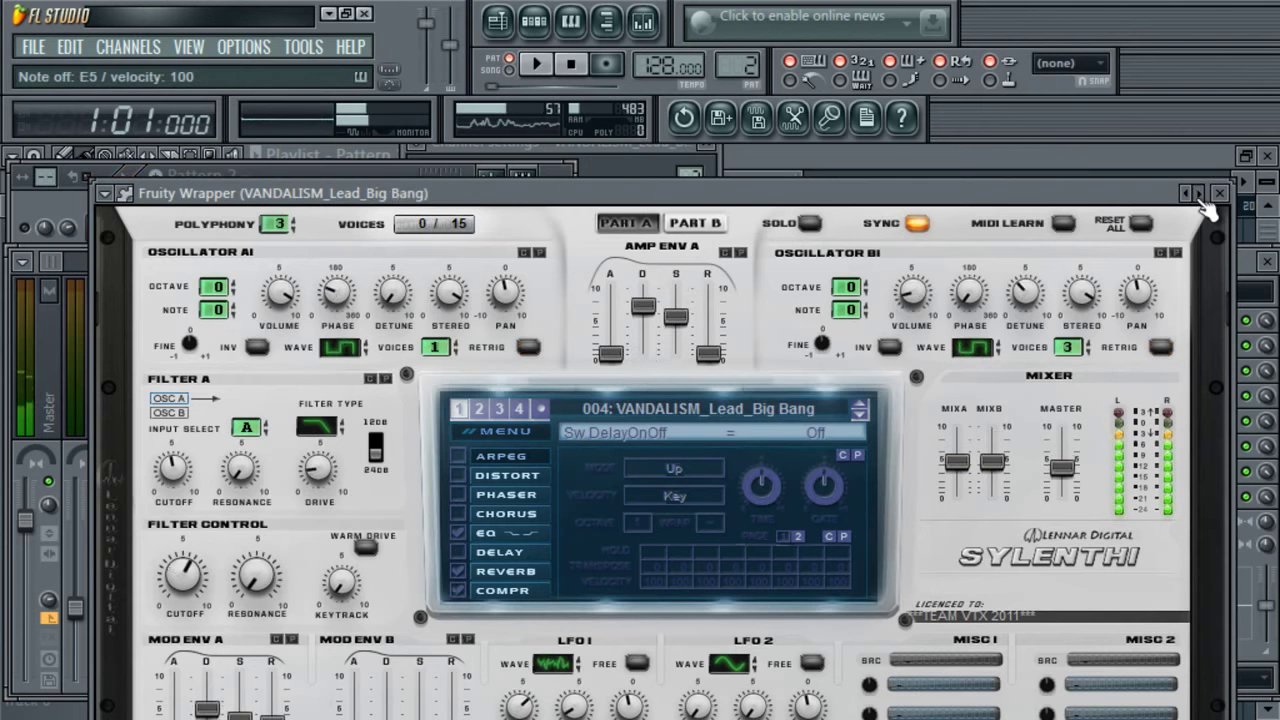
{"action": "left_click", "coordinate": [1198, 194]}
{"action": "key", "text": "space"}
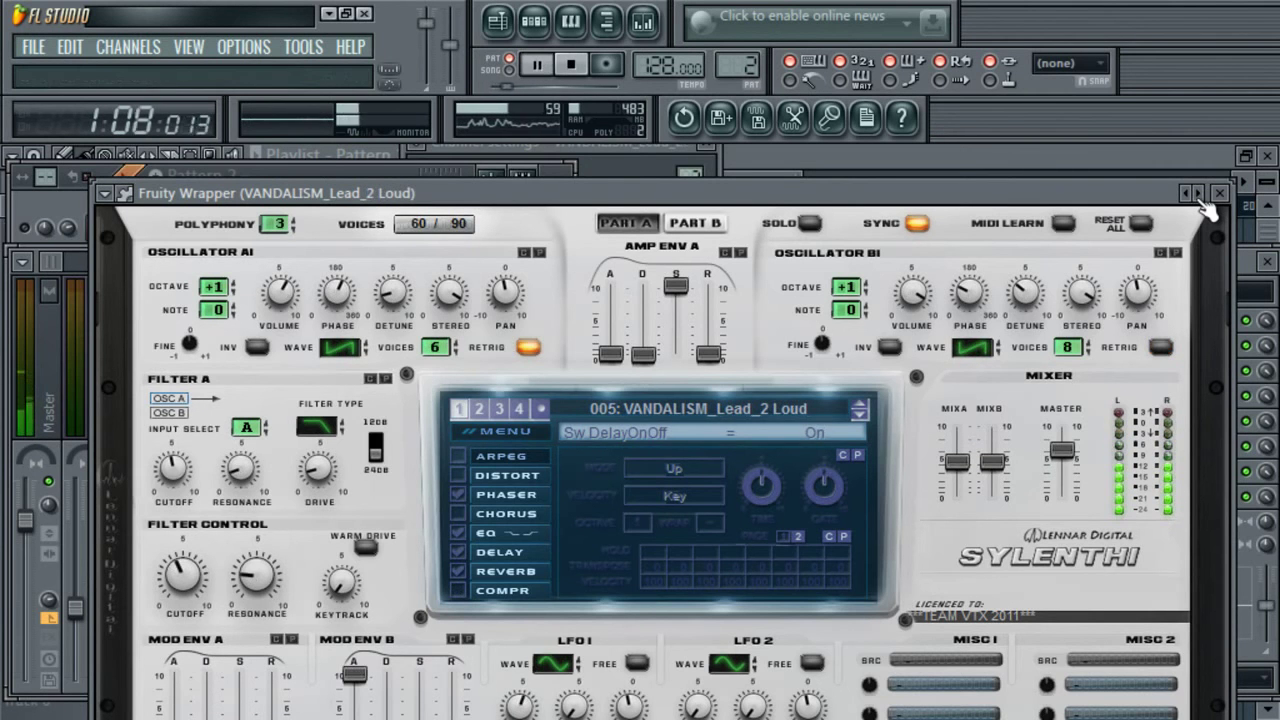
{"action": "left_click", "coordinate": [1198, 194]}
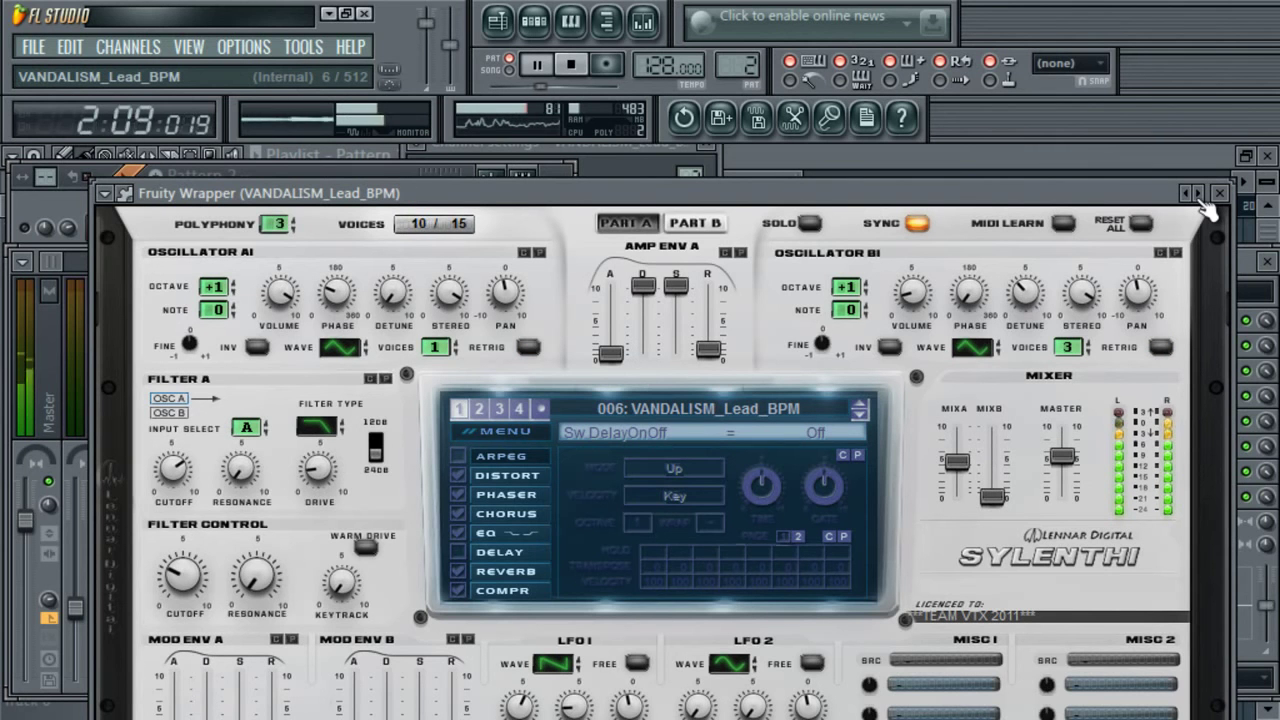
{"action": "left_click", "coordinate": [1198, 194]}
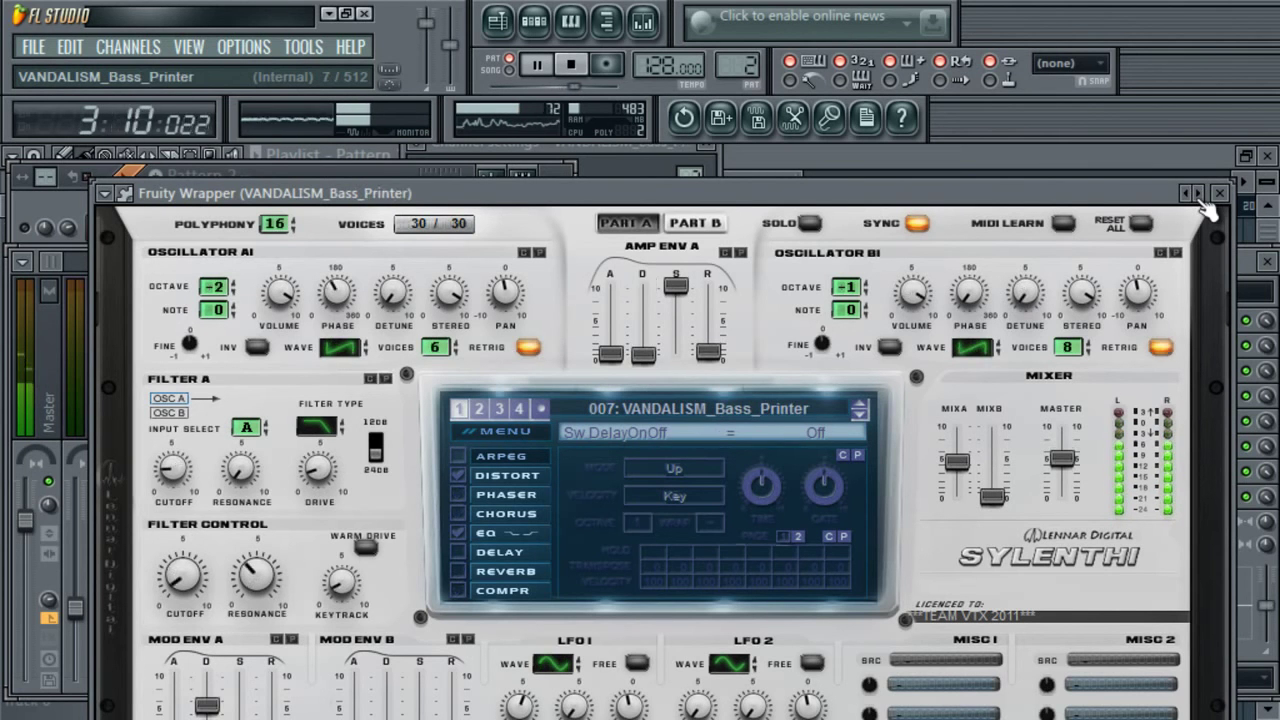
{"action": "left_click", "coordinate": [1198, 194]}
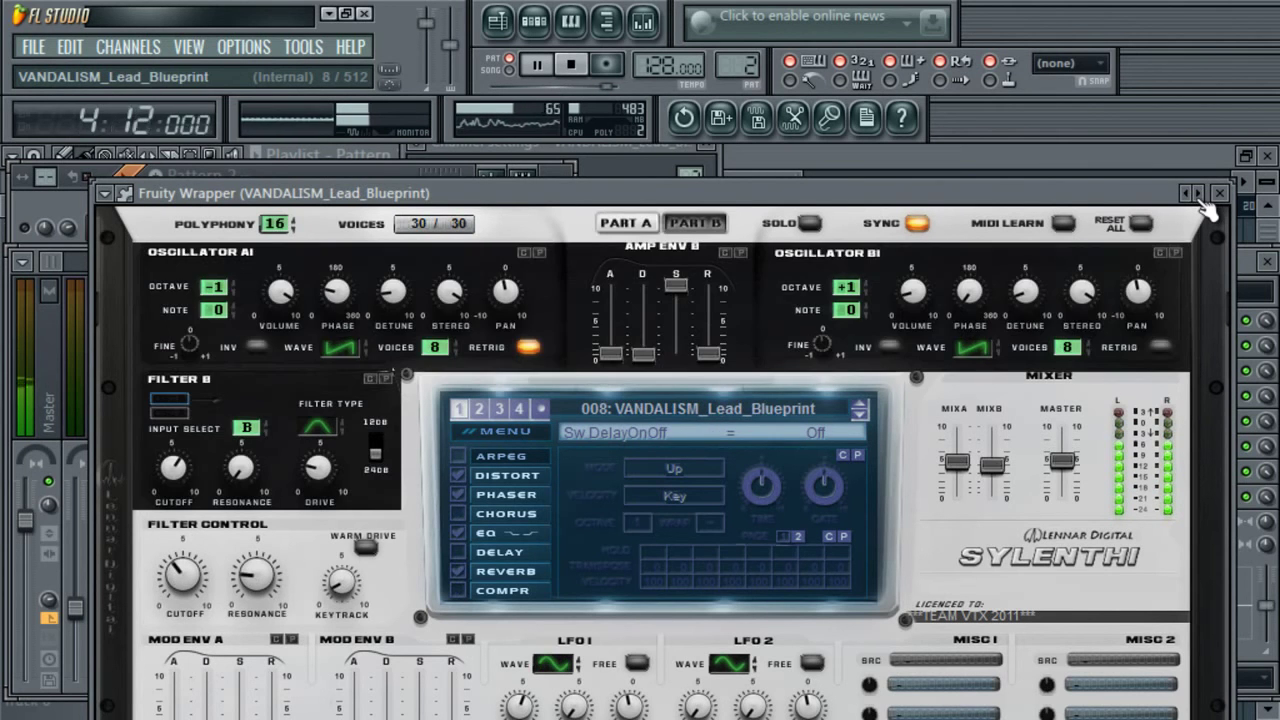
- With the pattern playing, audition the presets after VANDALISM_Lead_Blueprint, through VANDALISM_Lead_Dare You and VANDALISM_Lead_Activity, up to VANDALISM_Bass_Zunami
{"action": "left_click", "coordinate": [1198, 194]}
{"action": "left_click", "coordinate": [1198, 194]}
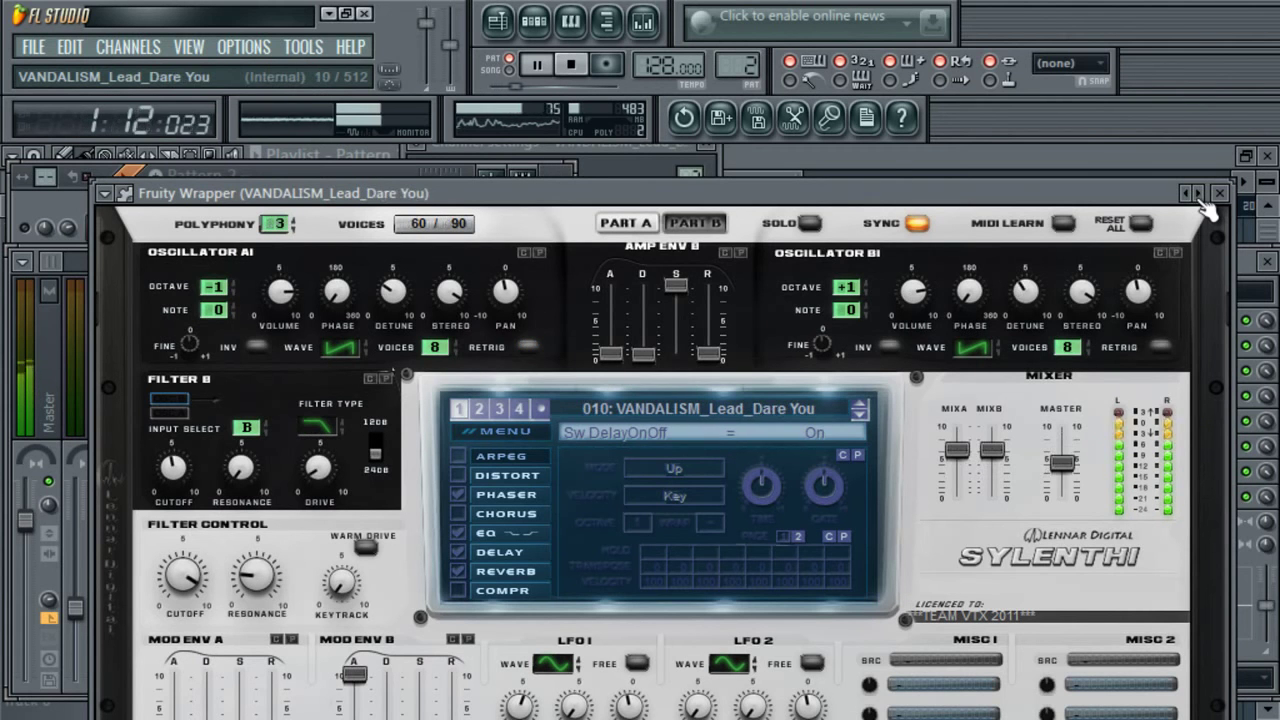
{"action": "left_click", "coordinate": [1198, 194]}
{"action": "left_click", "coordinate": [1199, 195]}
{"action": "left_click", "coordinate": [1199, 195]}
{"action": "left_click", "coordinate": [1199, 195]}
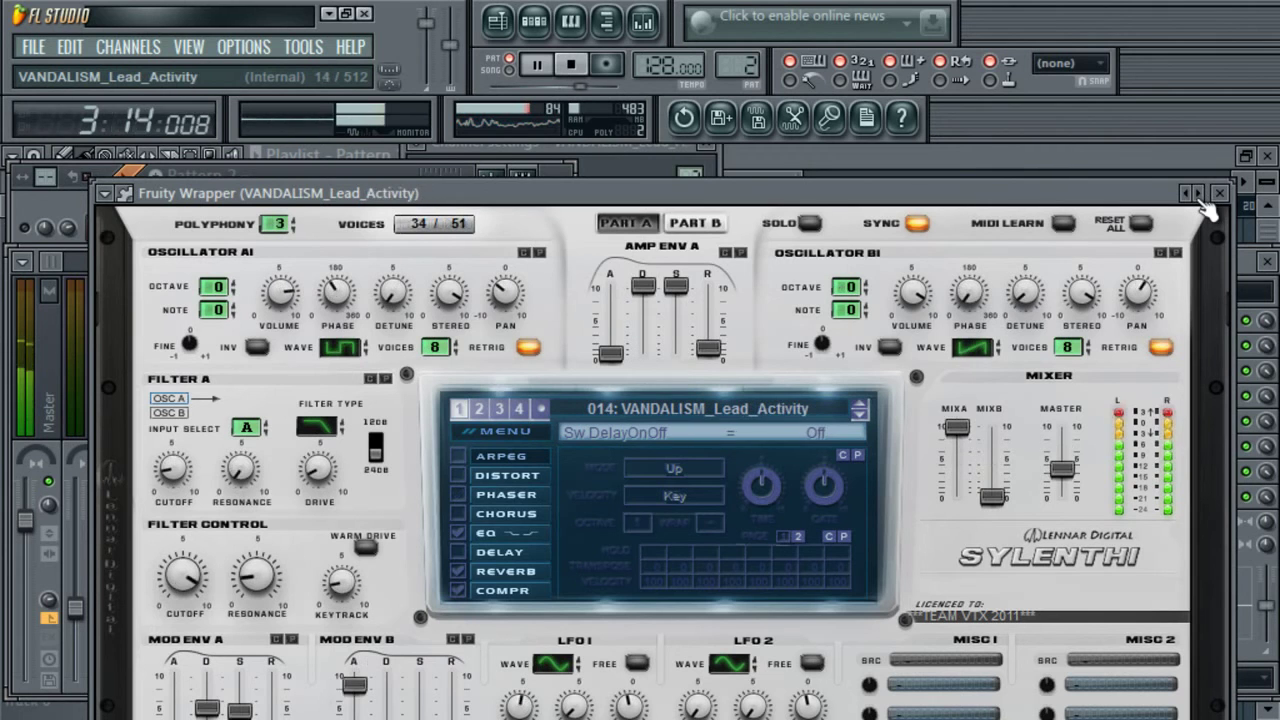
{"action": "left_click", "coordinate": [1199, 195]}
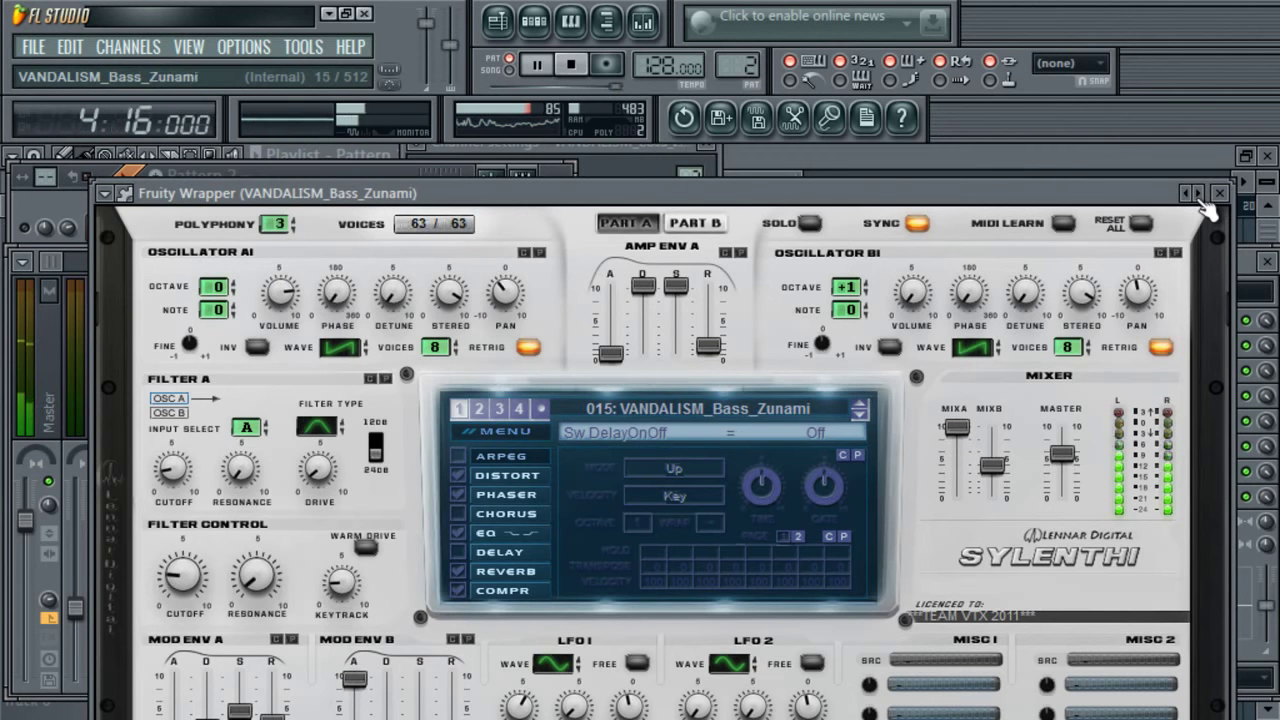
- Audition the presets after VANDALISM_Bass_Zunami against the playing pattern, through VANDALISM_Lead_Magic to VANDALISM_Lead_Oz
{"action": "left_click", "coordinate": [1199, 195]}
{"action": "left_click", "coordinate": [1199, 195]}
{"action": "left_click", "coordinate": [1199, 195]}
{"action": "left_click", "coordinate": [1199, 195]}
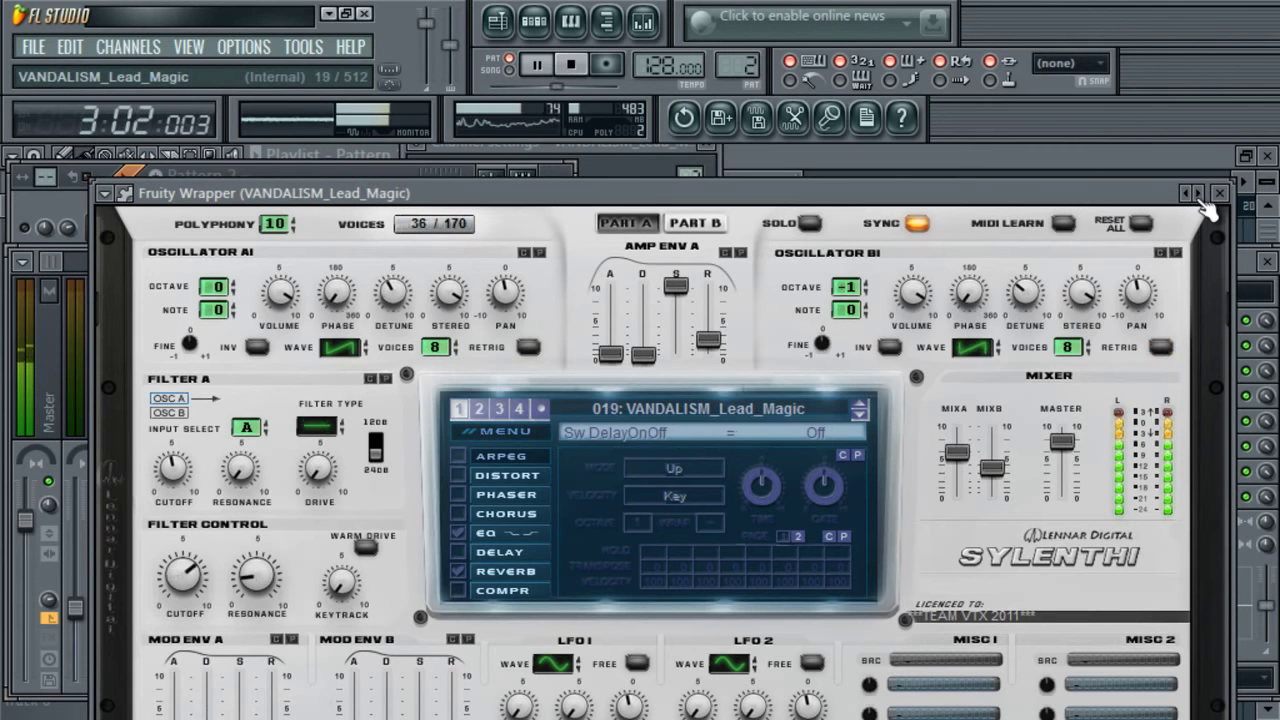
{"action": "left_click", "coordinate": [1199, 195]}
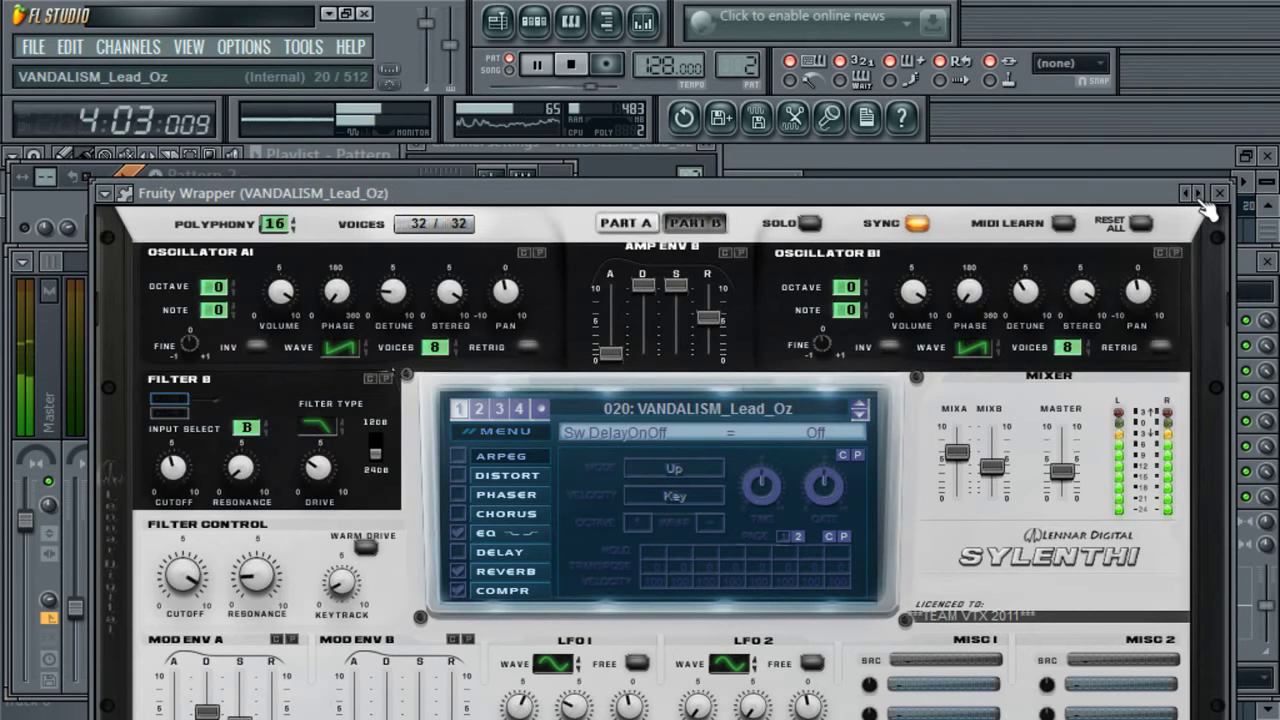
- Audition the presets up to VANDALISM_Lead_Fix and VANDALISM_Lead_Witchcraft, and set the polyphony of VANDALISM_Lead_Witchcraft to 2
{"action": "left_click", "coordinate": [1199, 195]}
{"action": "left_click", "coordinate": [1199, 195]}
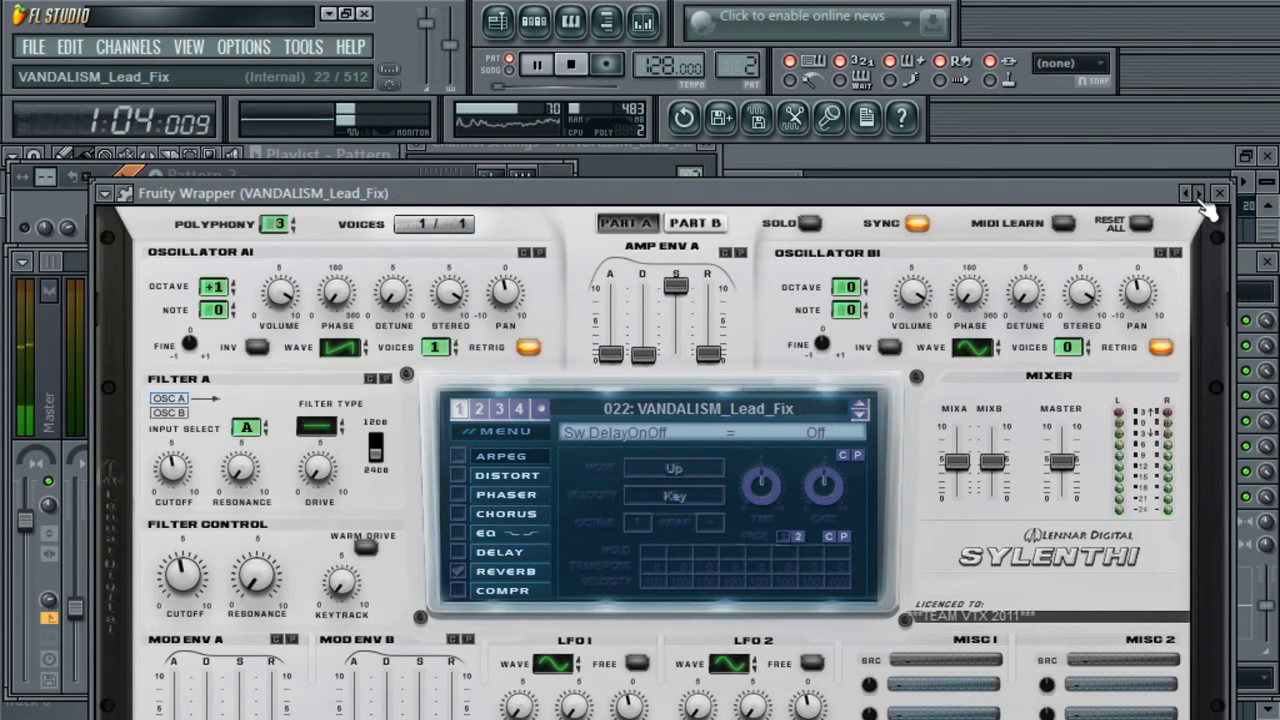
{"action": "left_click", "coordinate": [1199, 195]}
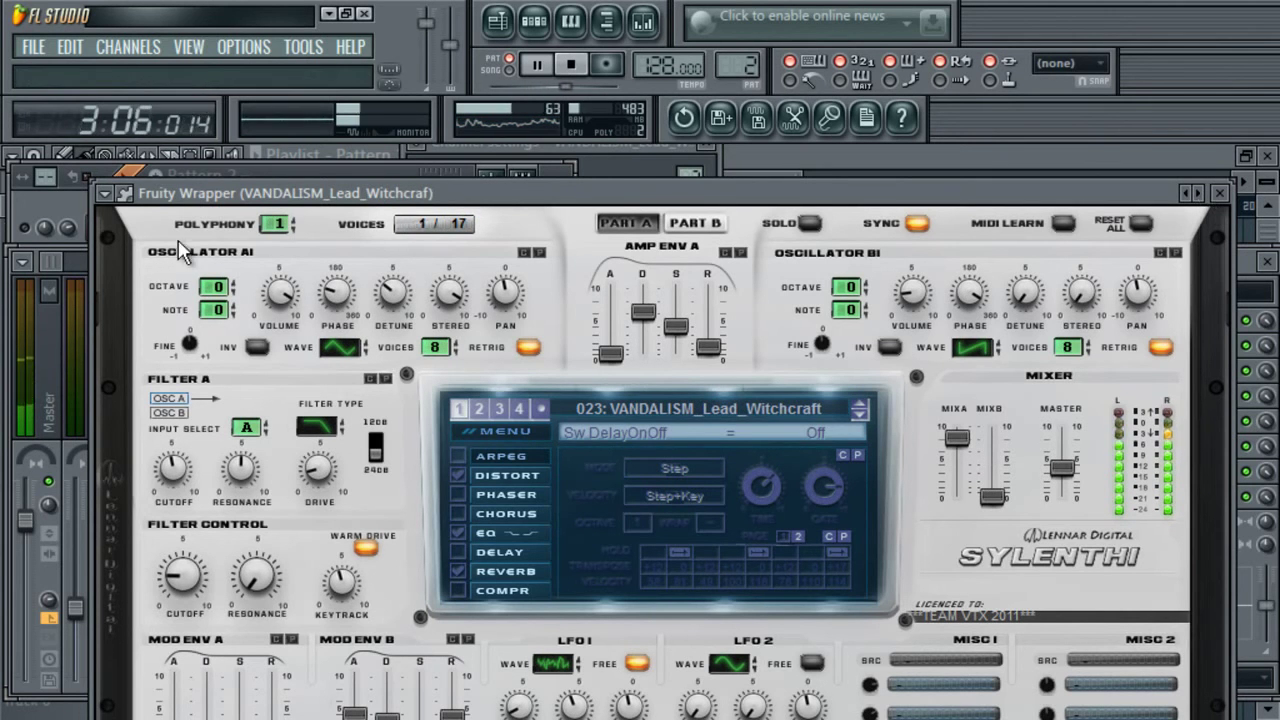
{"action": "scroll", "coordinate": [272, 222], "scroll_direction": "up", "scroll_amount": 1}
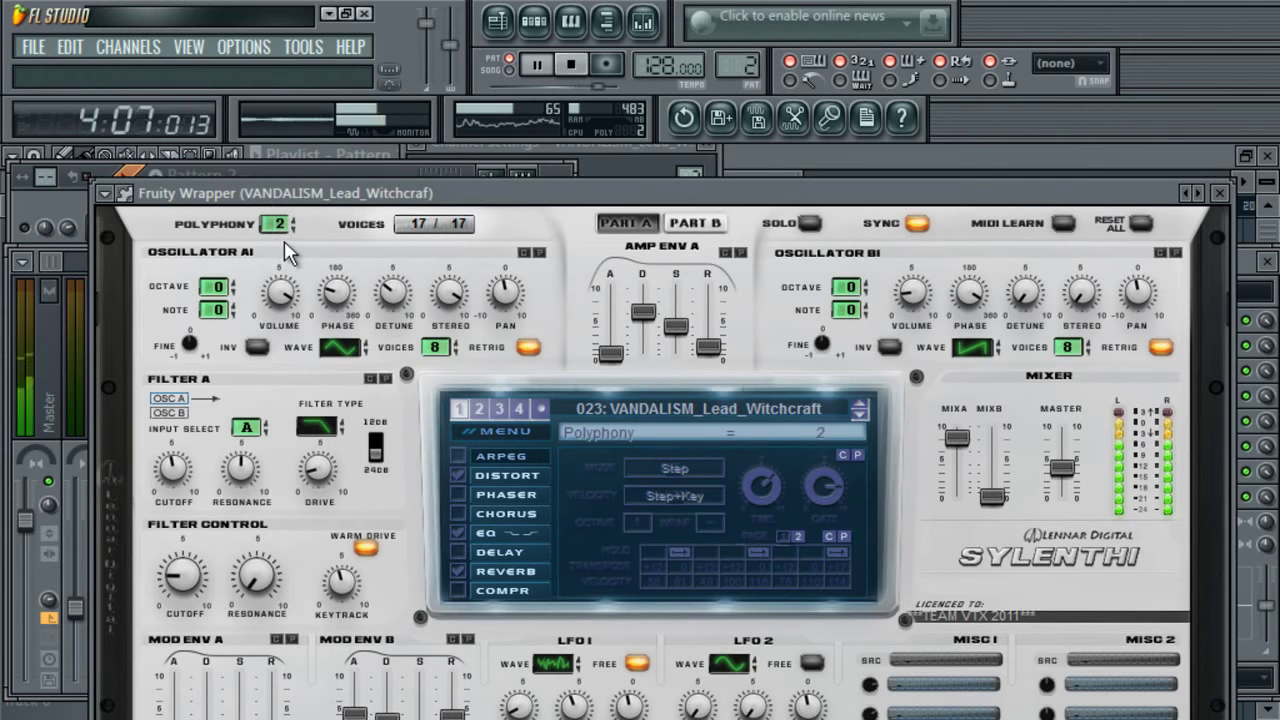
- Audition the presets after VANDALISM_Lead_Witchcraft, through VANDALISM_Lead_Stampede and VANDALISM_Lead_Impact, up to VANDALISM_Lead_We All
{"action": "left_click", "coordinate": [1198, 192]}
{"action": "left_click", "coordinate": [1200, 193]}
{"action": "left_click", "coordinate": [1200, 193]}
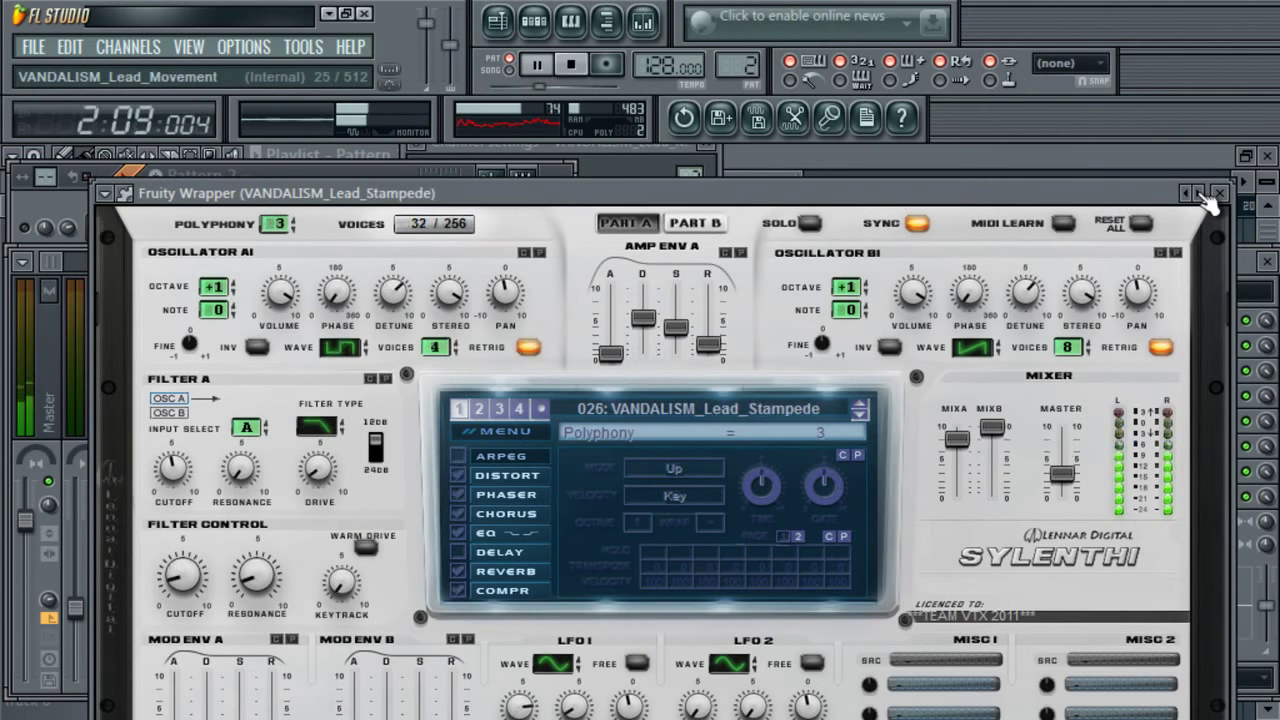
{"action": "left_click", "coordinate": [1200, 193]}
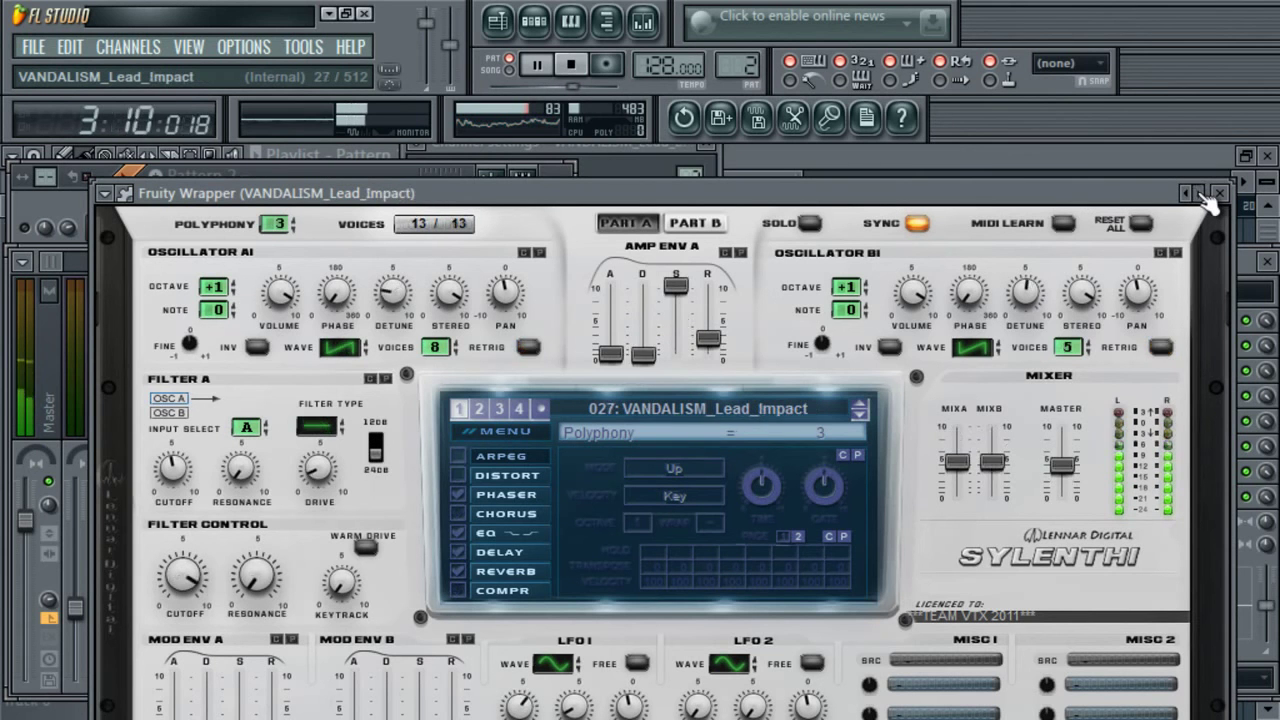
{"action": "left_click", "coordinate": [1200, 193]}
{"action": "left_click", "coordinate": [1200, 193]}
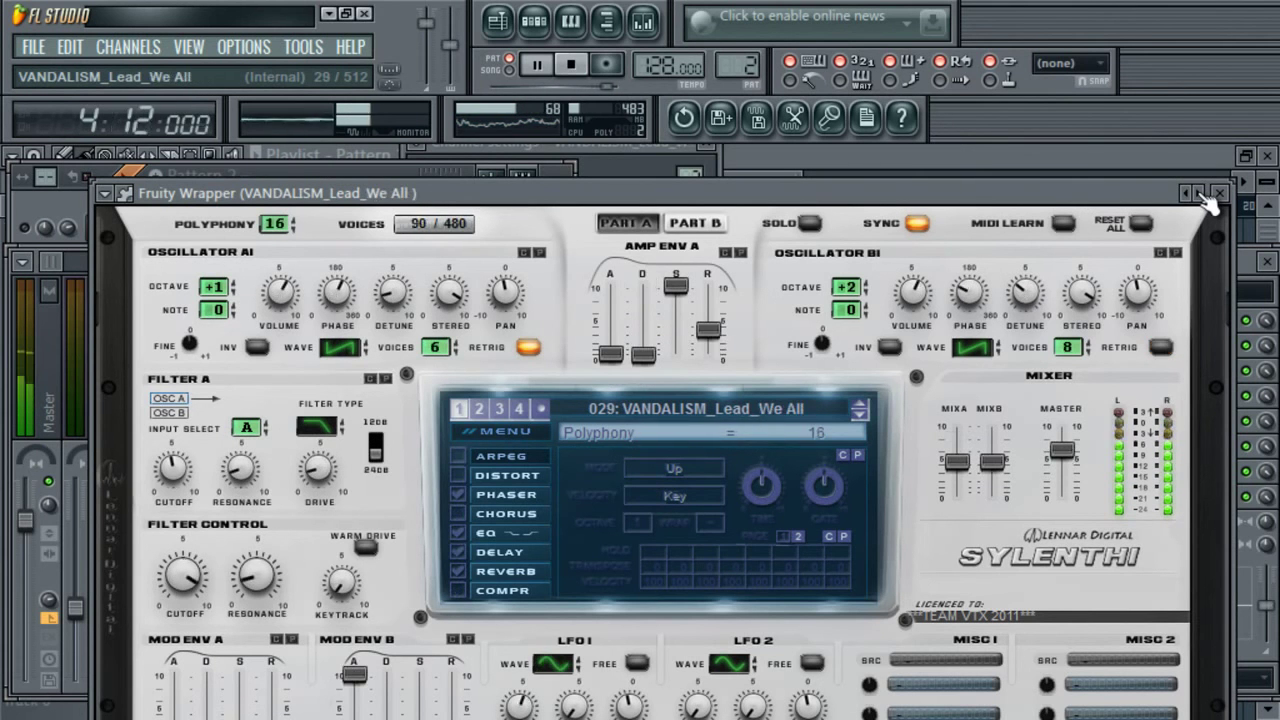
- Audition the presets after VANDALISM_Lead_We All, through VANDALISM_Lead_Funny and VANDALISM_Lead_Government, up to VANDALISM_Bass_Anthem
{"action": "left_click", "coordinate": [1200, 193]}
{"action": "left_click", "coordinate": [1200, 193]}
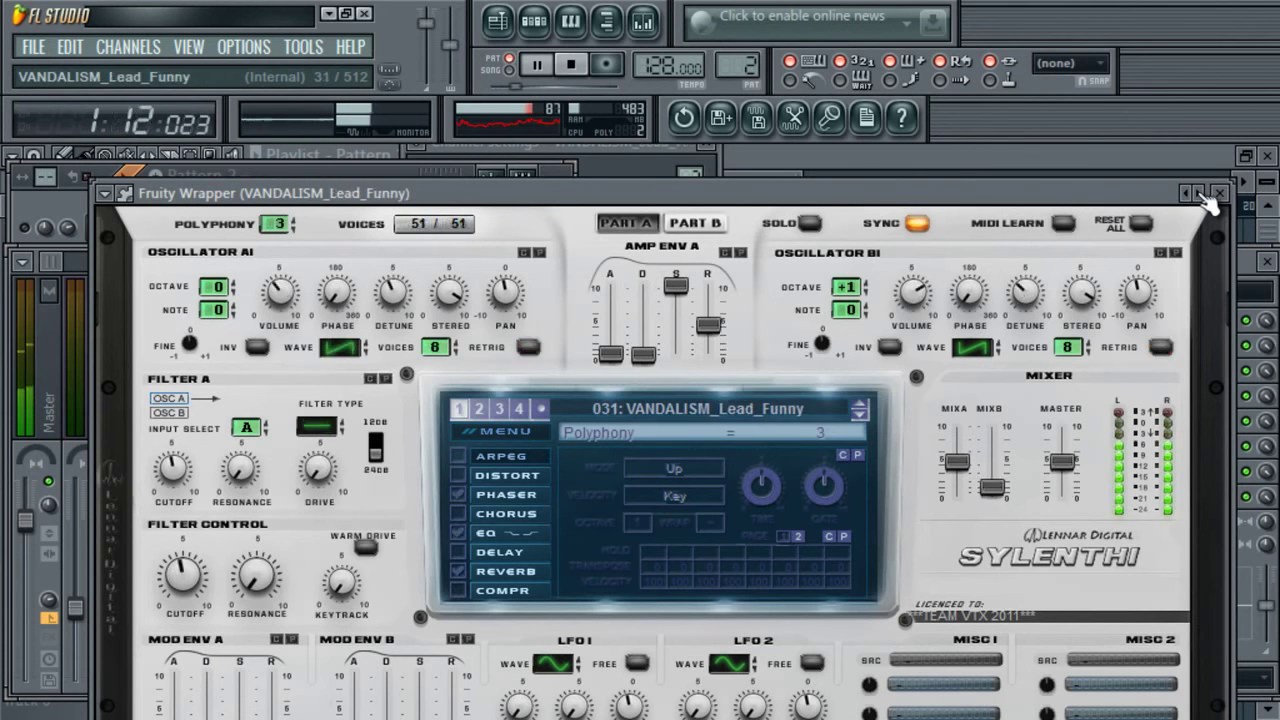
{"action": "left_click", "coordinate": [1200, 193]}
{"action": "left_click", "coordinate": [1200, 193]}
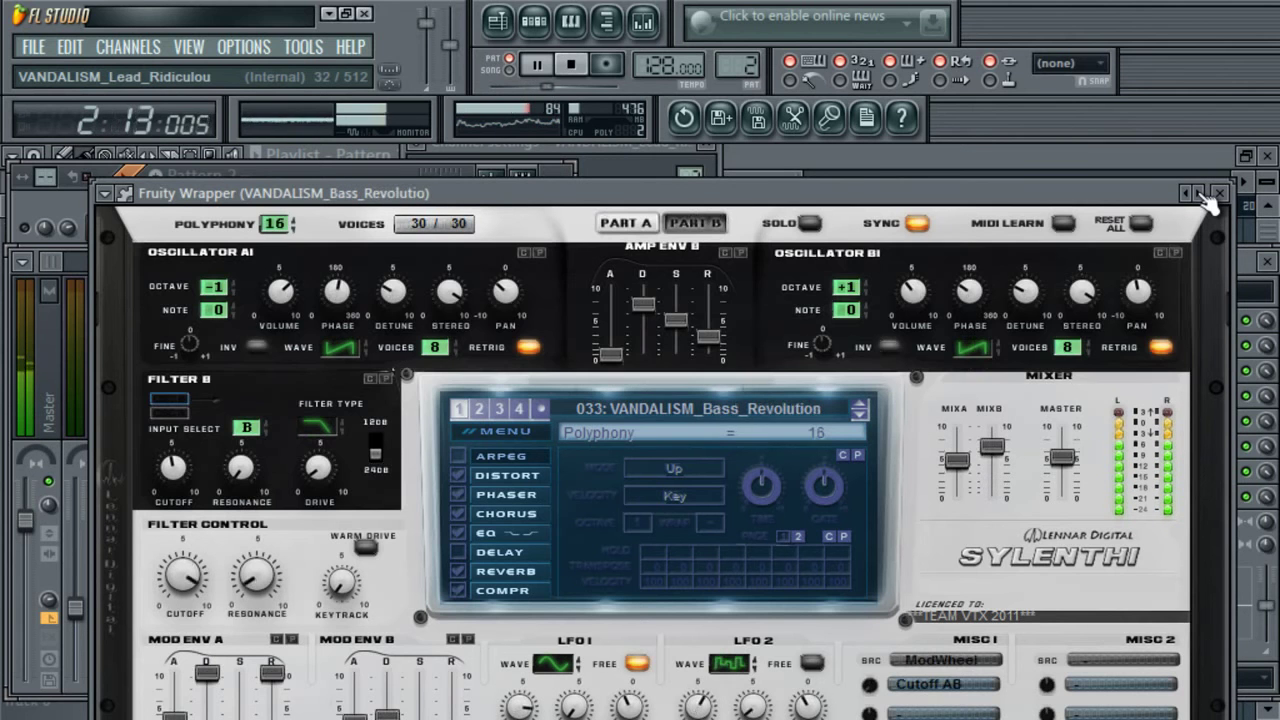
{"action": "left_click", "coordinate": [1200, 193]}
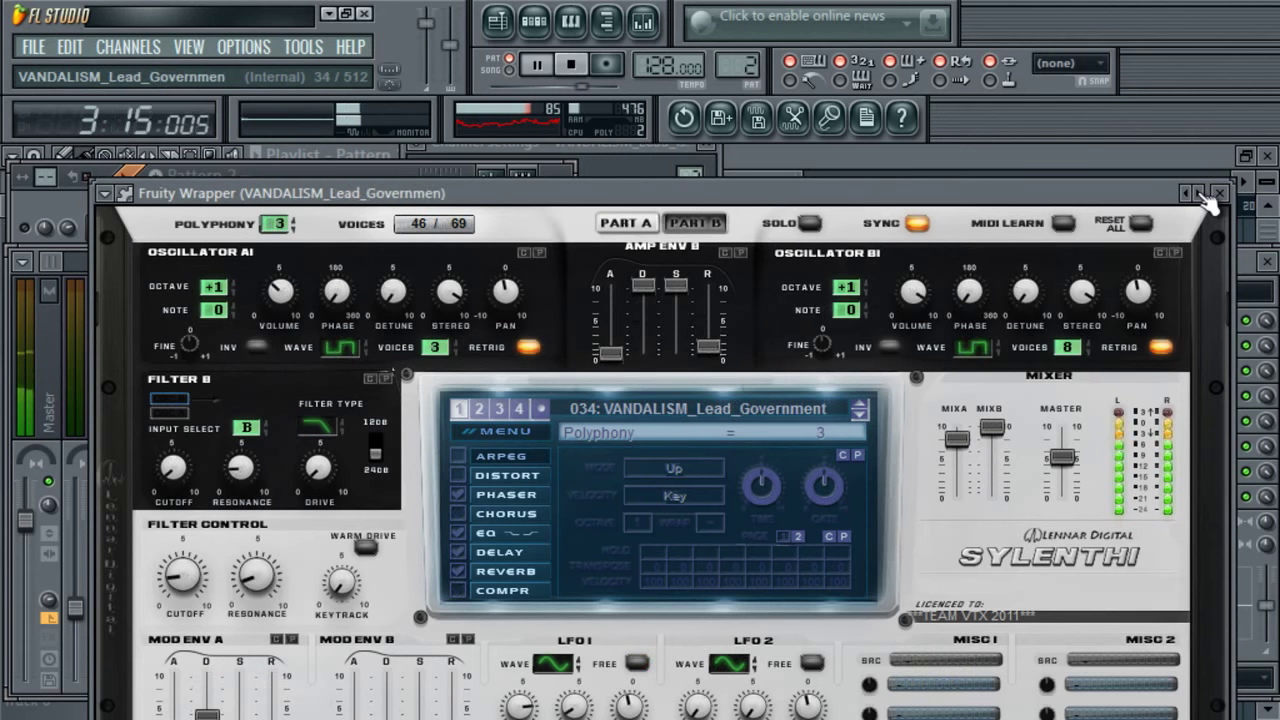
{"action": "left_click", "coordinate": [1200, 193]}
{"action": "left_click", "coordinate": [1200, 193]}
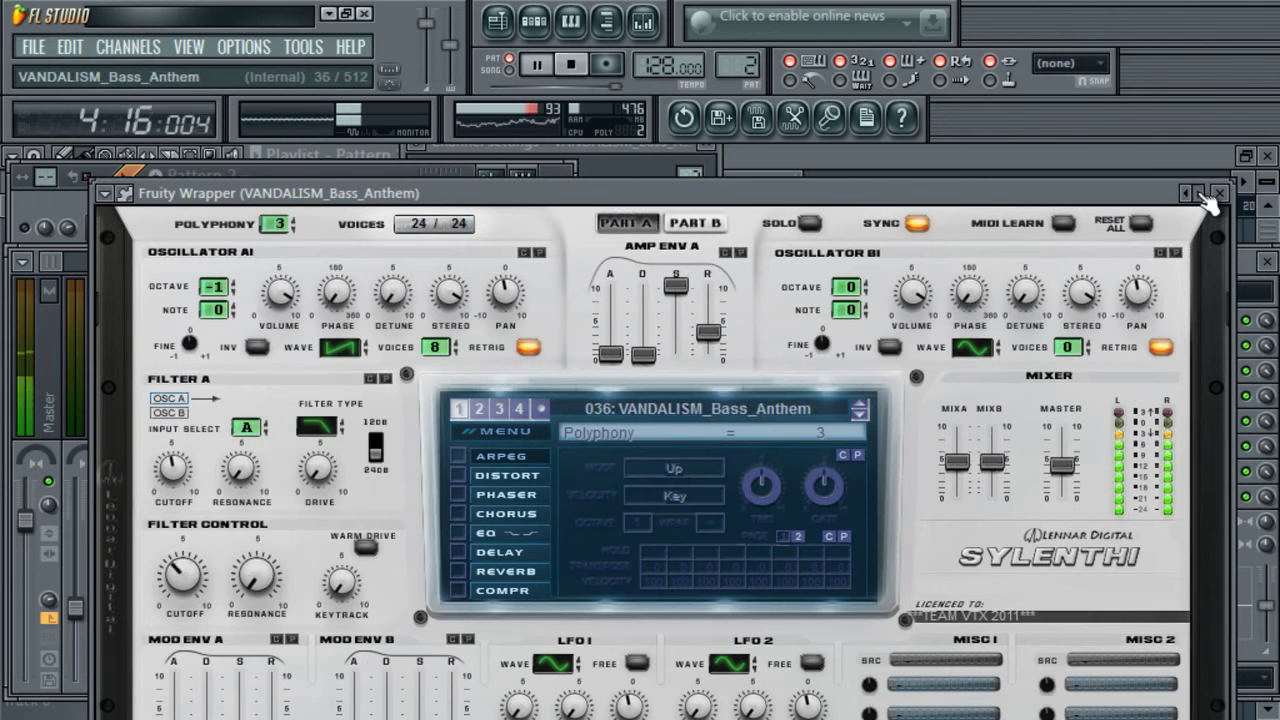
- Audition the presets after VANDALISM_Bass_Anthem, through VANDALISM_Lead_Red Lights, VANDALISM_Lead_Droid and VANDALISM_Lead_Miami, up to VANDALISM_Lead_Neighborhood
{"action": "left_click", "coordinate": [1200, 193]}
{"action": "left_click", "coordinate": [1200, 193]}
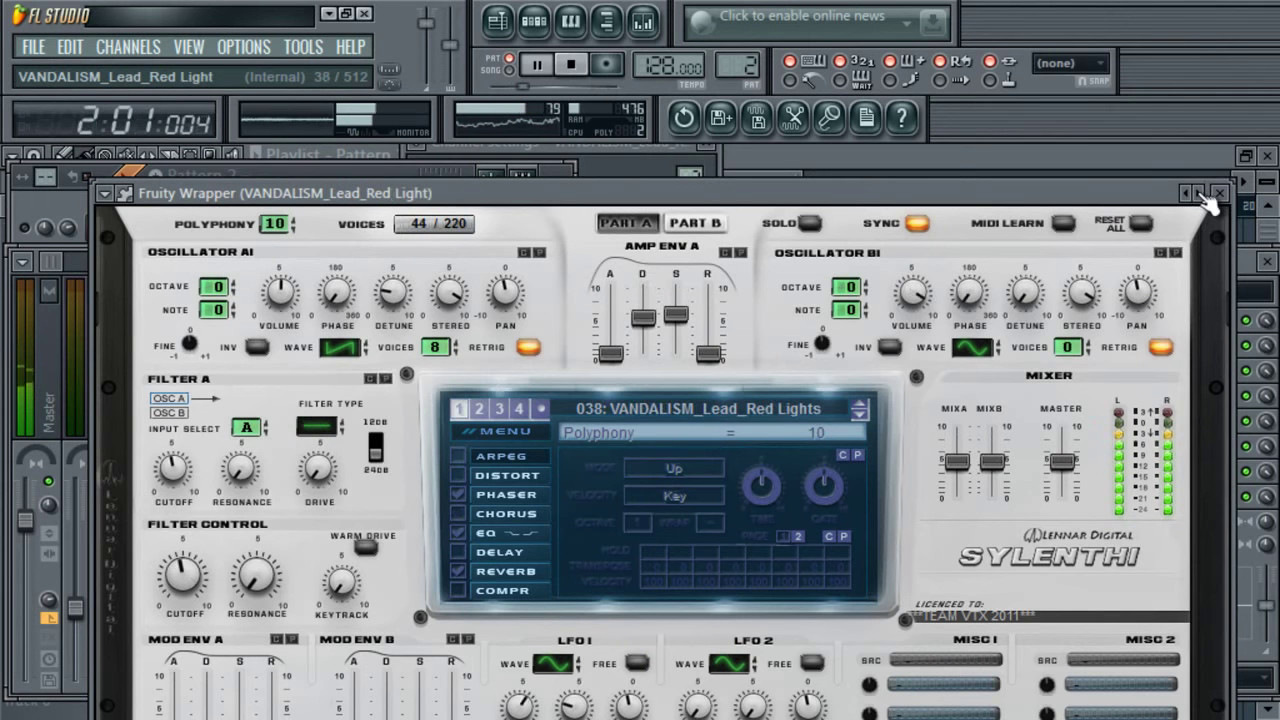
{"action": "left_click", "coordinate": [1200, 193]}
{"action": "left_click", "coordinate": [1200, 193]}
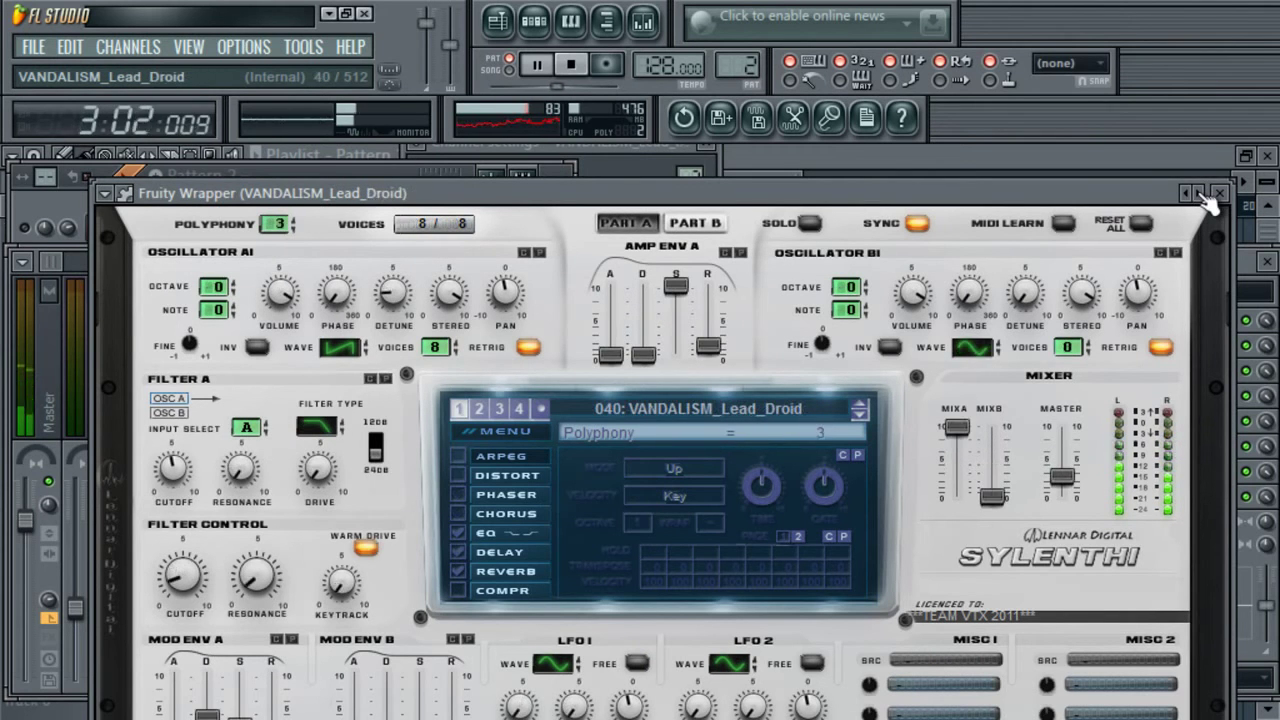
{"action": "left_click", "coordinate": [1200, 193]}
{"action": "left_click", "coordinate": [1200, 193]}
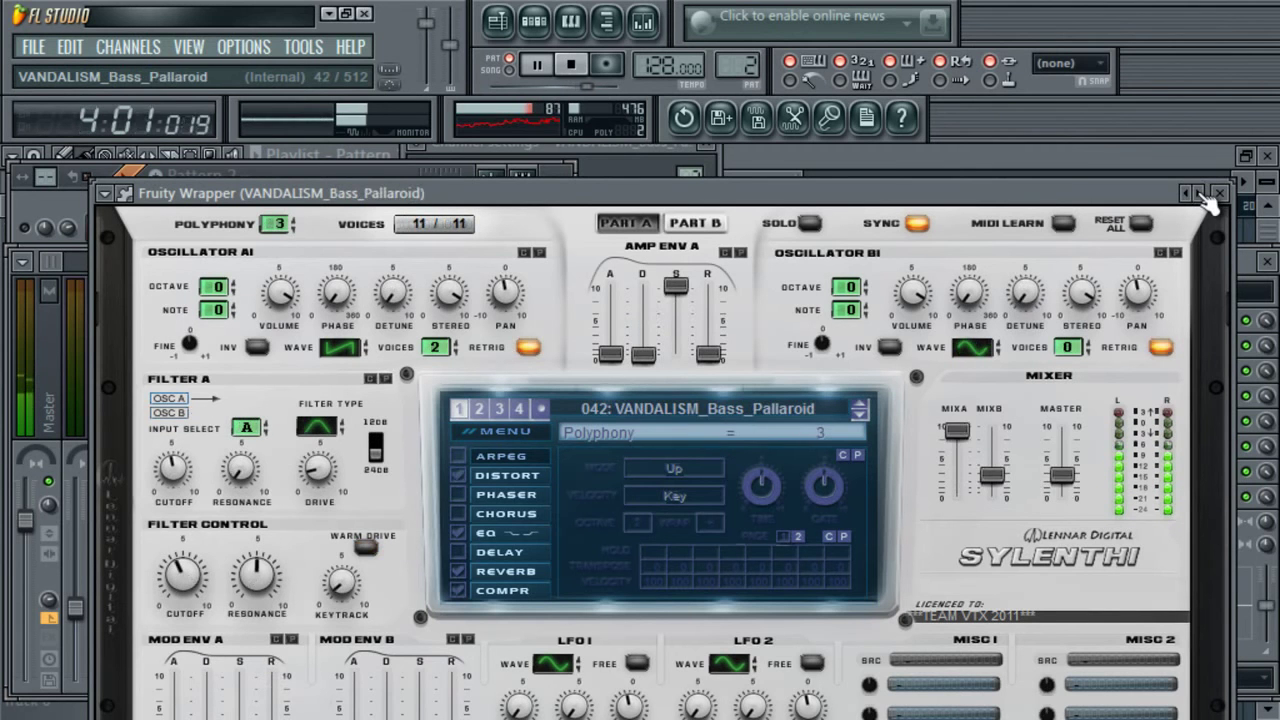
{"action": "left_click", "coordinate": [1200, 193]}
{"action": "left_click", "coordinate": [1200, 193]}
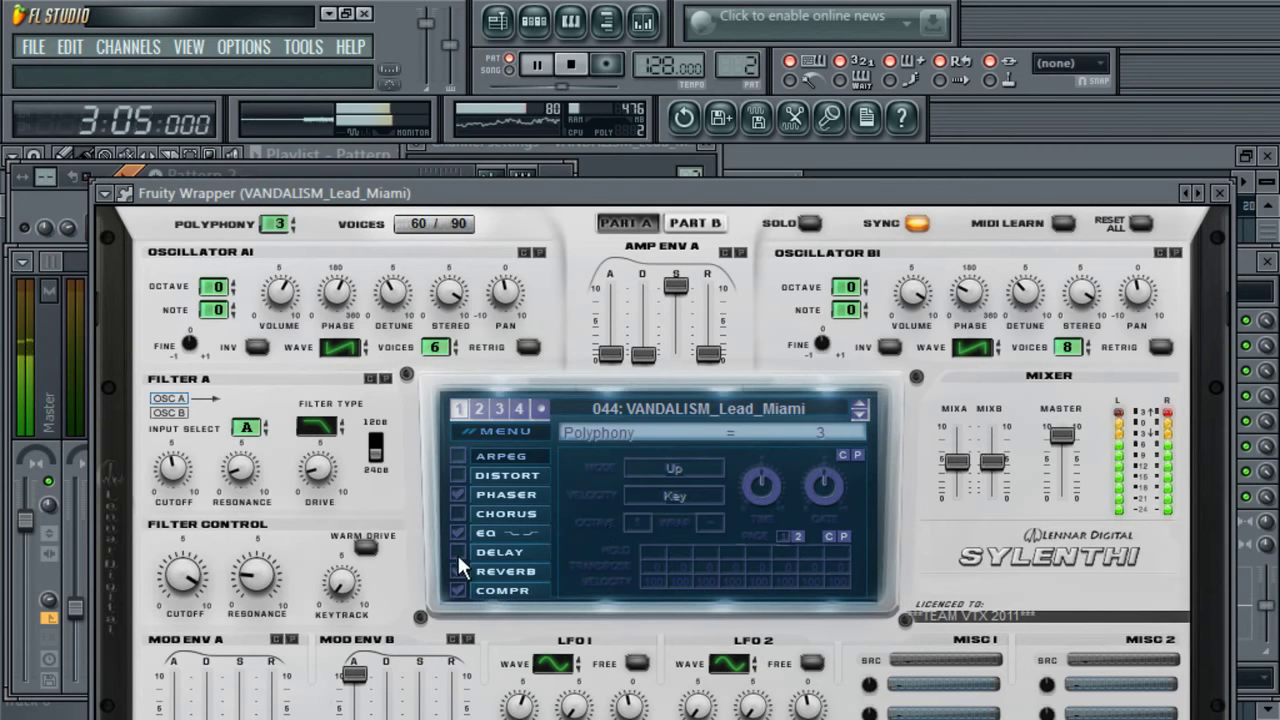
{"action": "left_click", "coordinate": [1200, 193]}
{"action": "left_click", "coordinate": [1200, 193]}
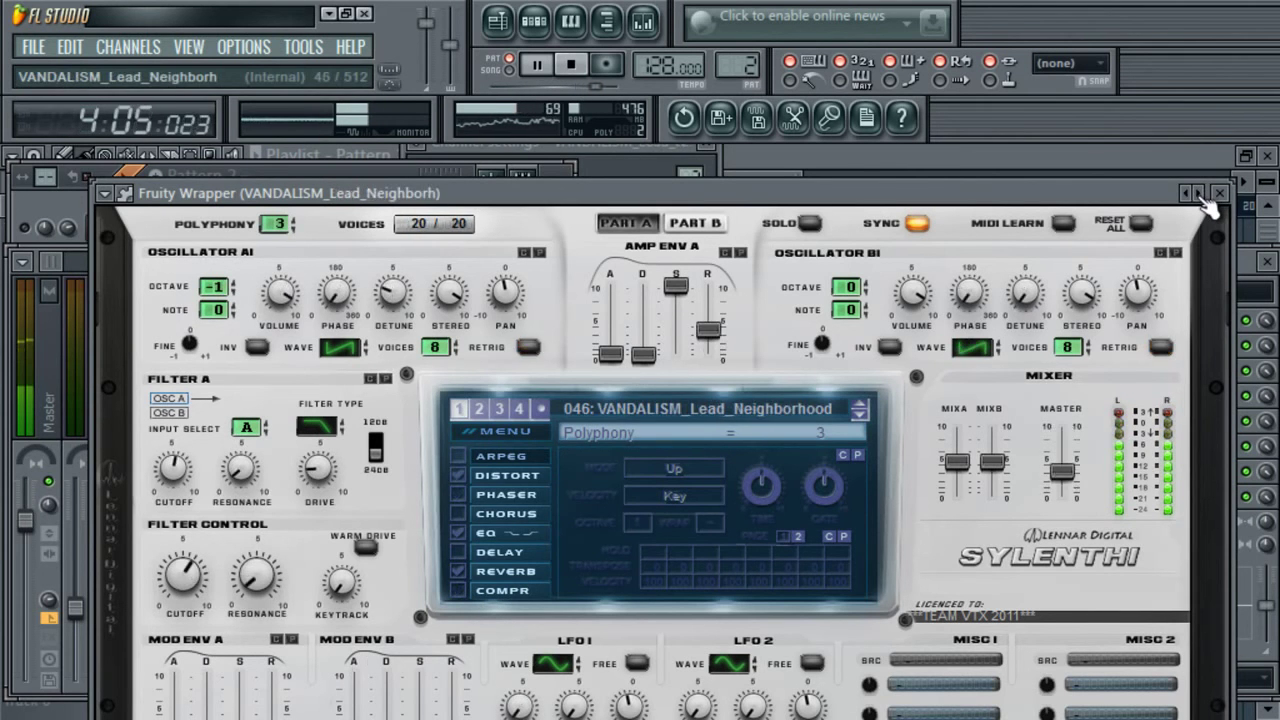
- Audition the presets from VANDALISM_Lead_Mate up to VANDALISM_Lead_Padobear, and go back to load VANDALISM_Lead_Koala
{"action": "left_click", "coordinate": [1200, 193]}
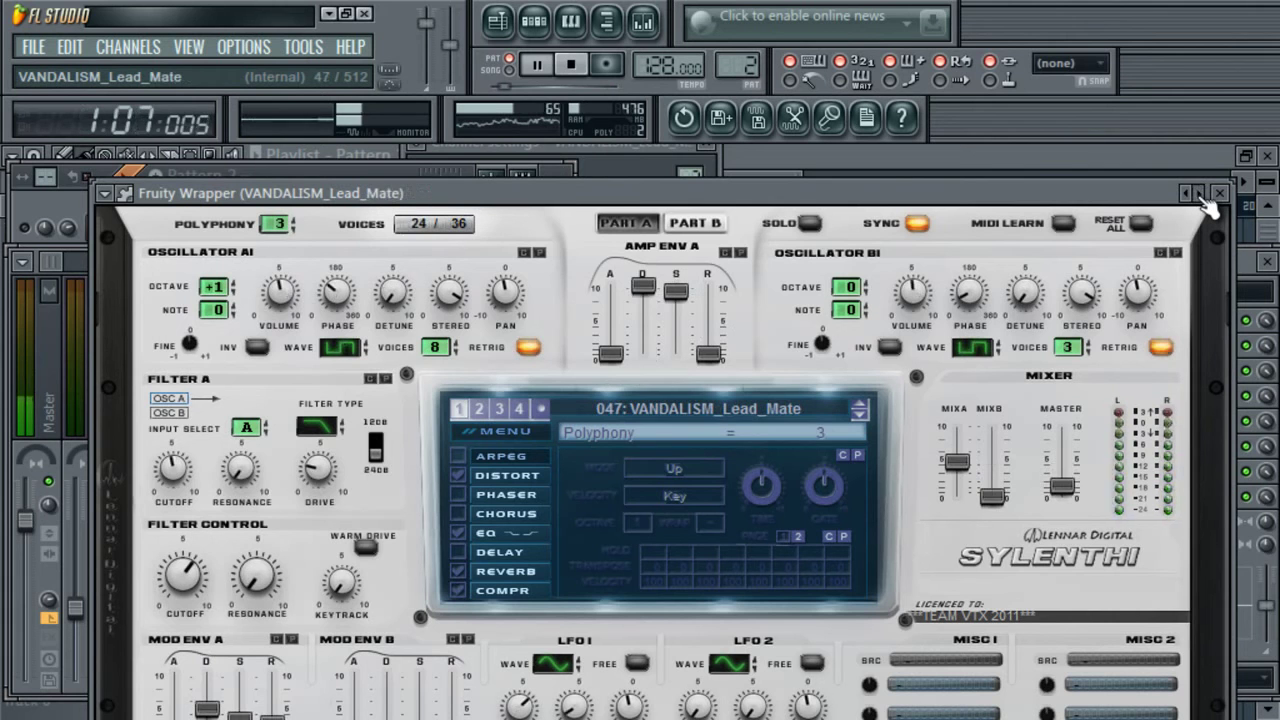
{"action": "left_click", "coordinate": [1200, 193]}
{"action": "left_click", "coordinate": [1200, 193]}
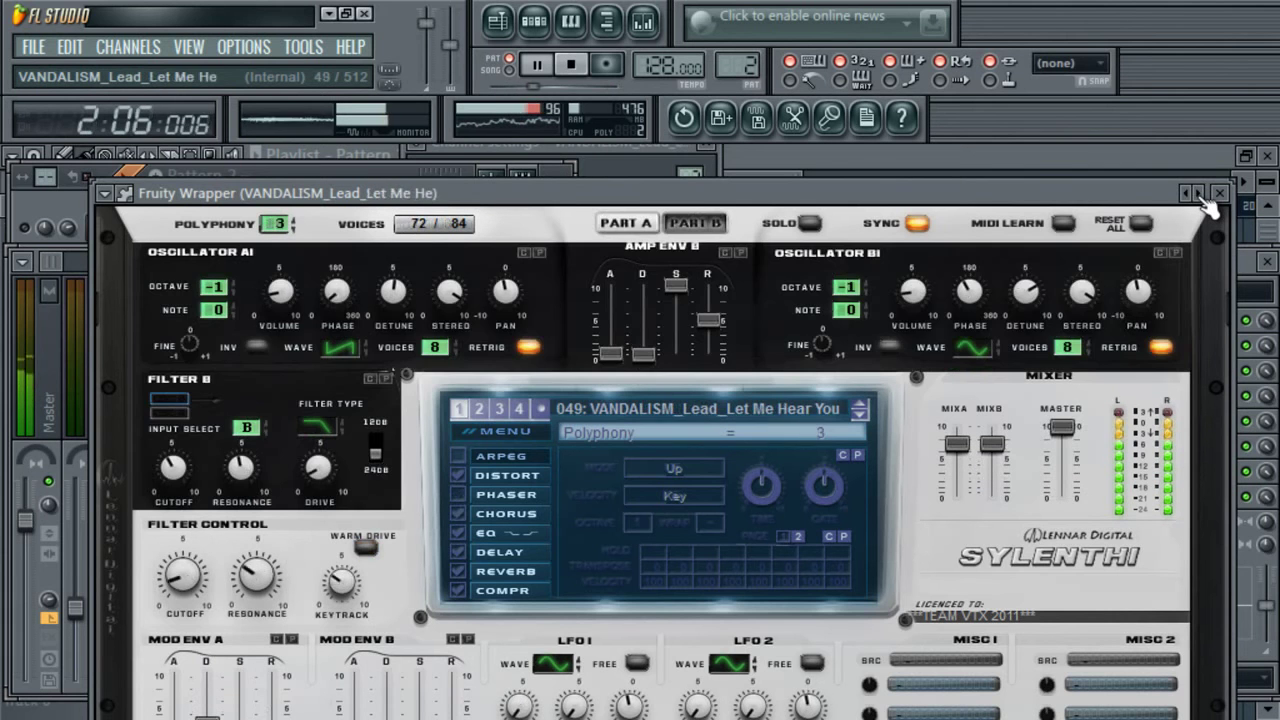
{"action": "left_click", "coordinate": [1200, 193]}
{"action": "left_click", "coordinate": [1200, 193]}
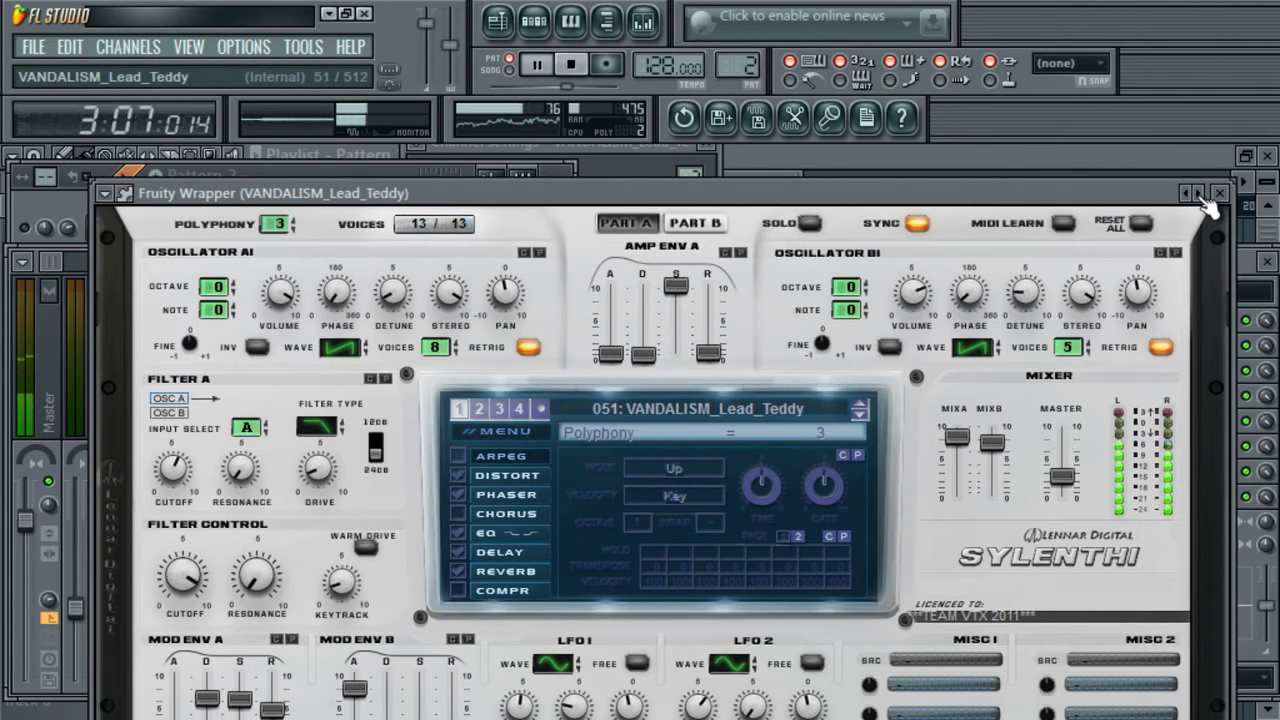
{"action": "left_click", "coordinate": [1200, 193]}
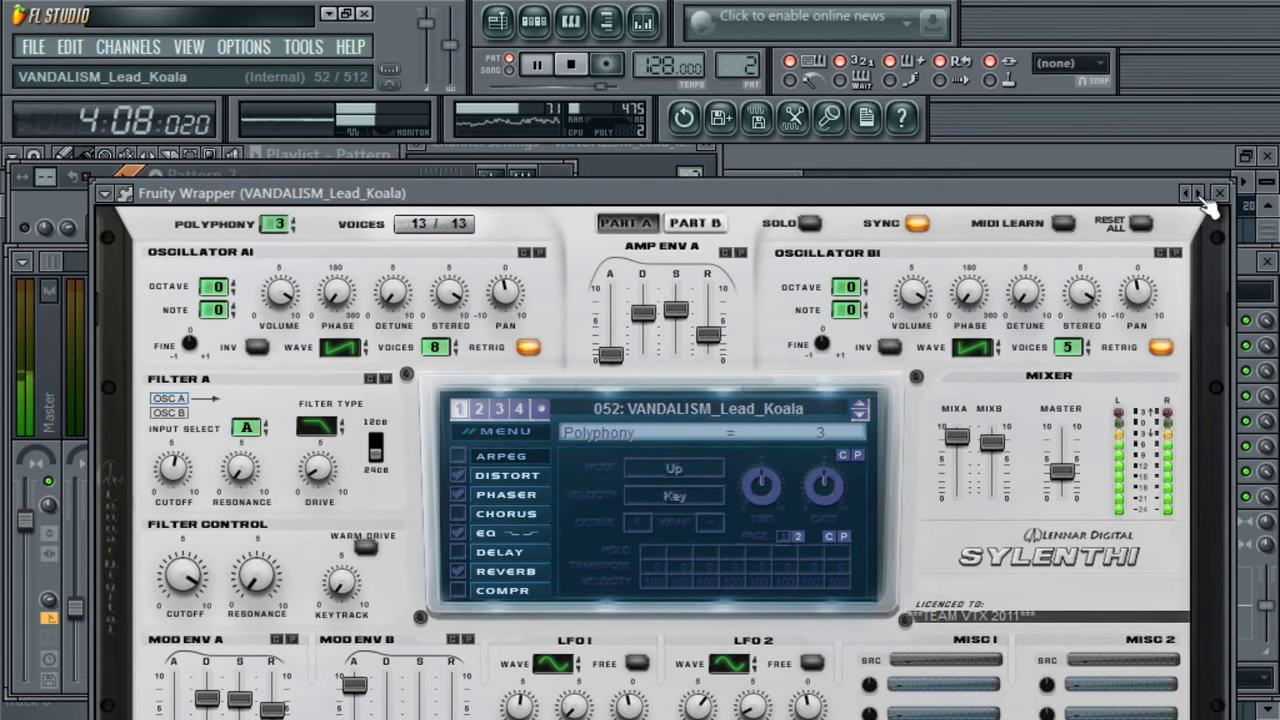
{"action": "left_click", "coordinate": [1200, 193]}
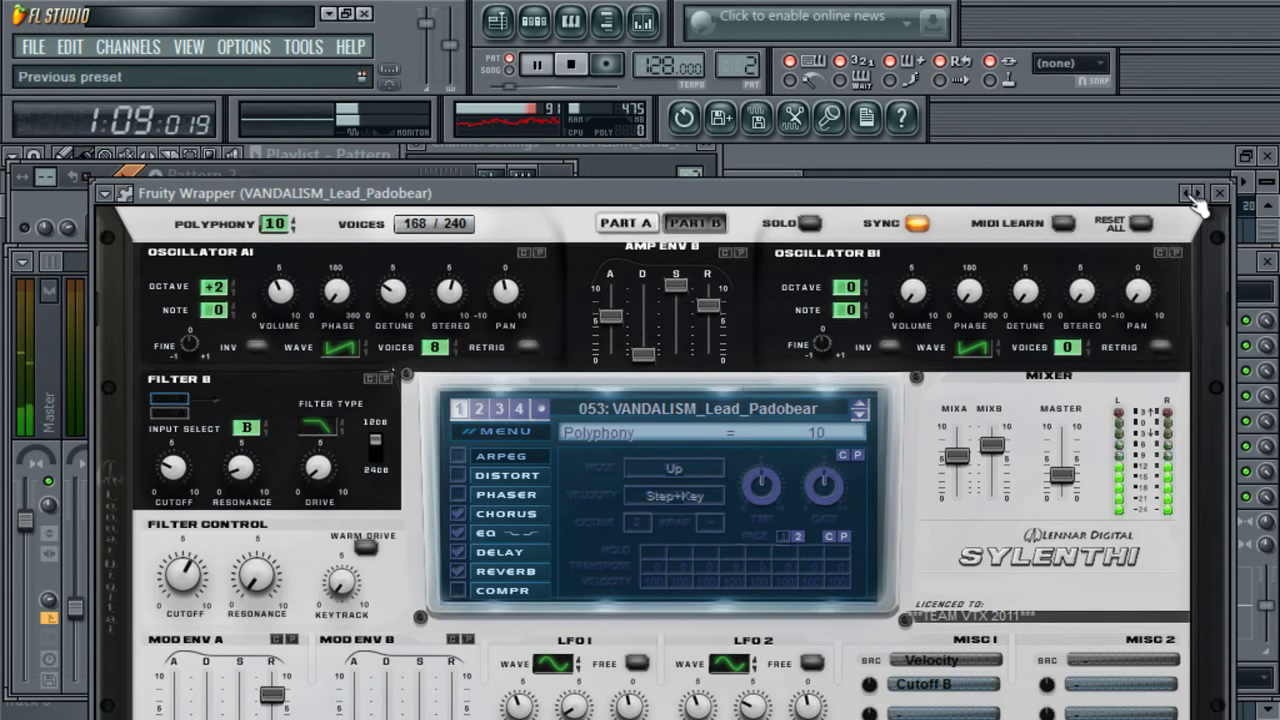
{"action": "left_click", "coordinate": [1189, 193]}
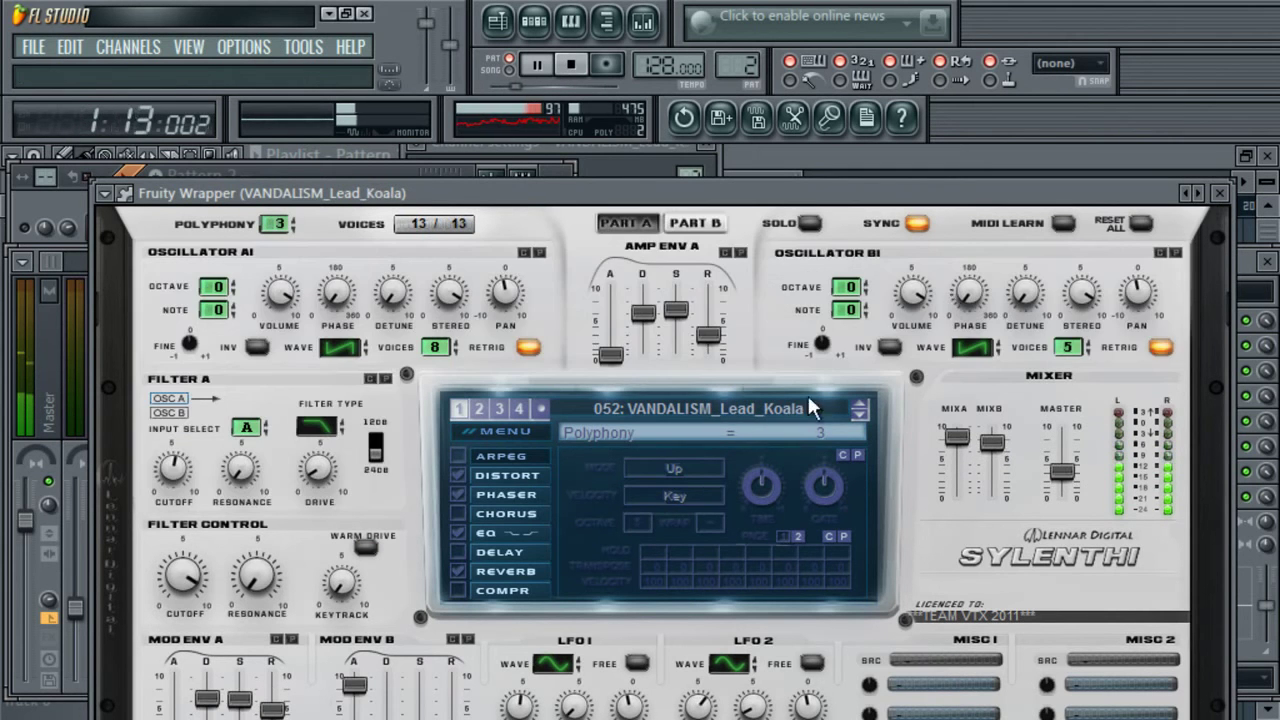
- Simplify the VANDALISM_Lead_Koala preset: turn off distortion and sync, and set the Osc A2 voices to 3
{"action": "left_click", "coordinate": [458, 475]}
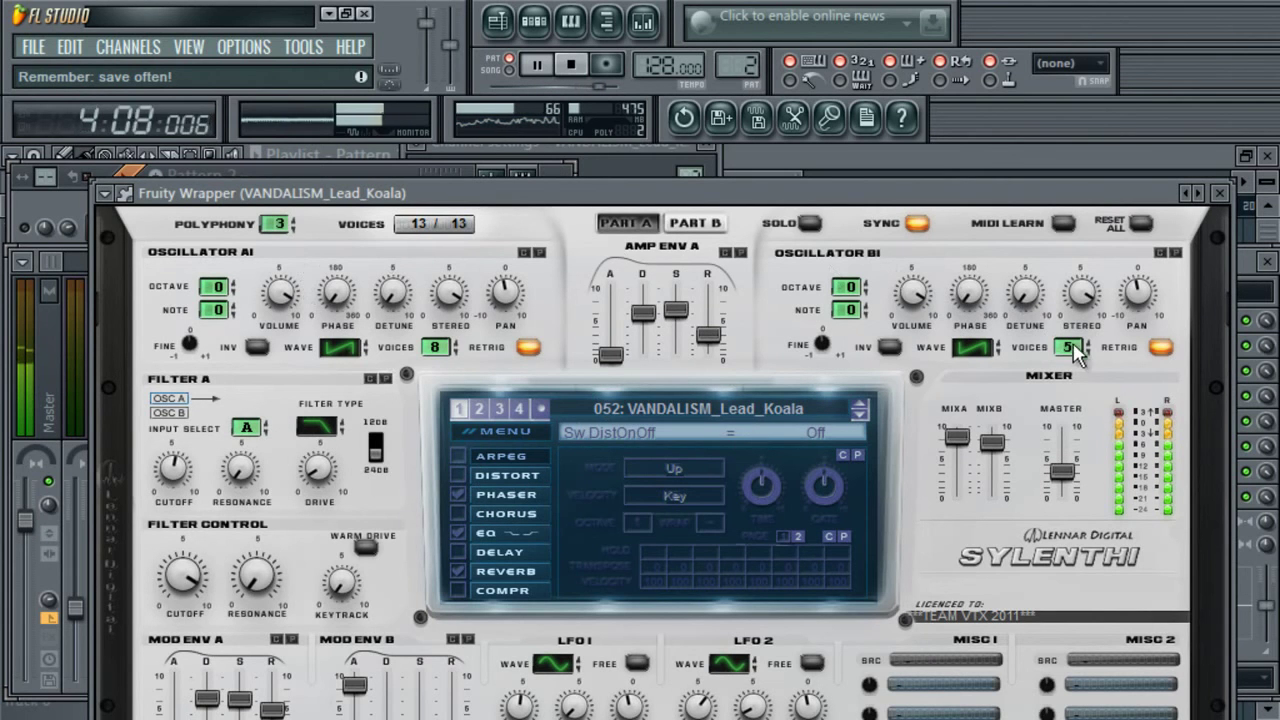
{"action": "left_click_drag", "start_coordinate": [1067, 347], "coordinate": [1075, 360]}
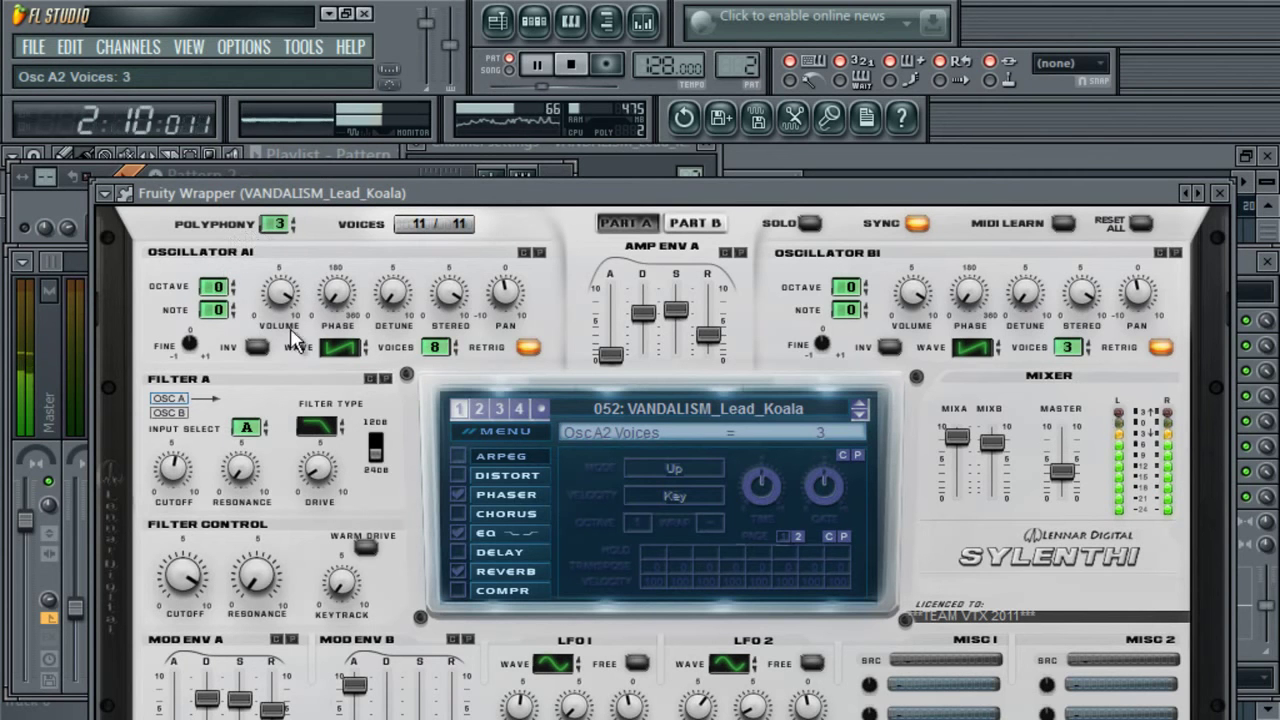
{"action": "left_click", "coordinate": [700, 224]}
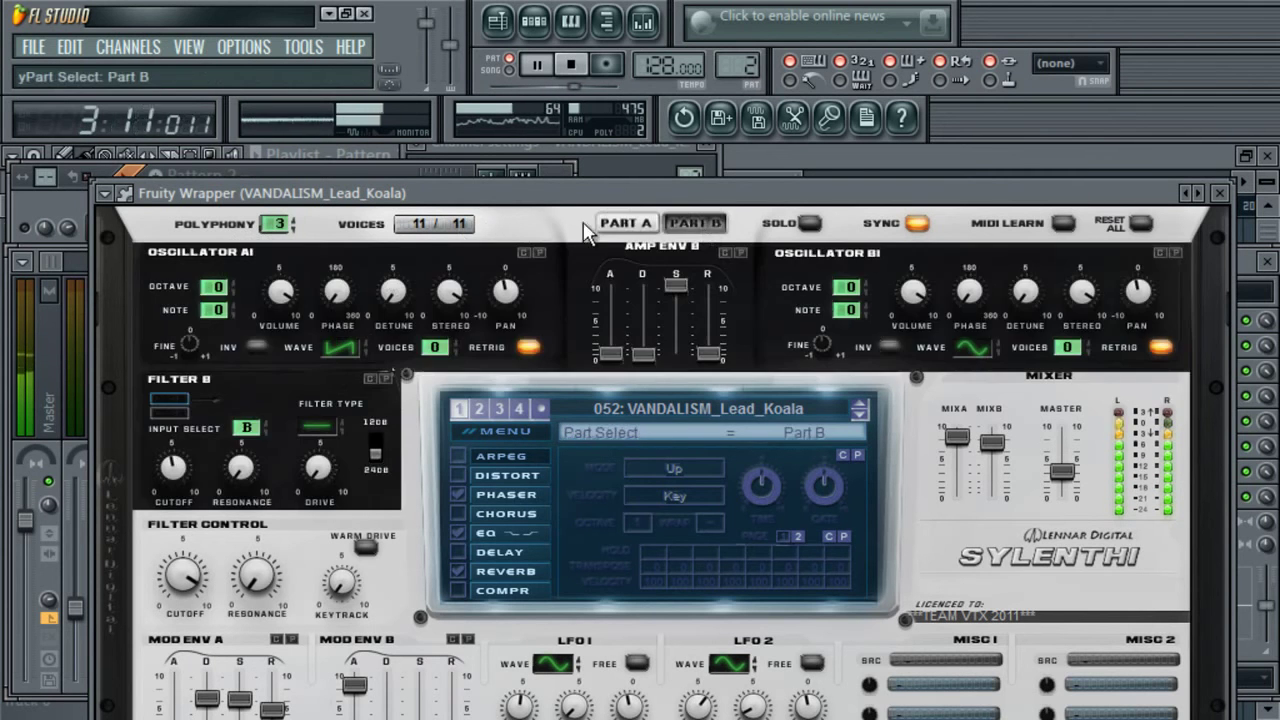
{"action": "left_click", "coordinate": [645, 224]}
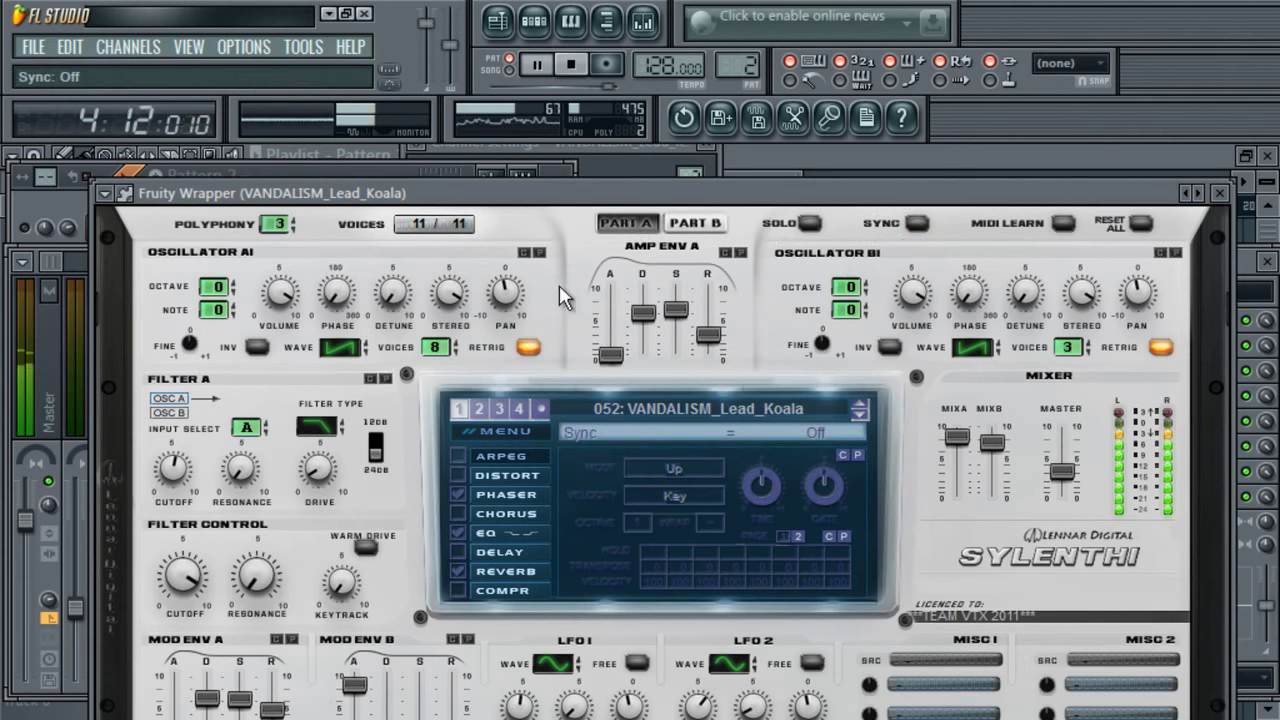
- Delete the lower-octave notes from the VANDALISM_Lead_Koala melody in Pattern 2, and lower its final note to F6
{"action": "left_click", "coordinate": [238, 176]}
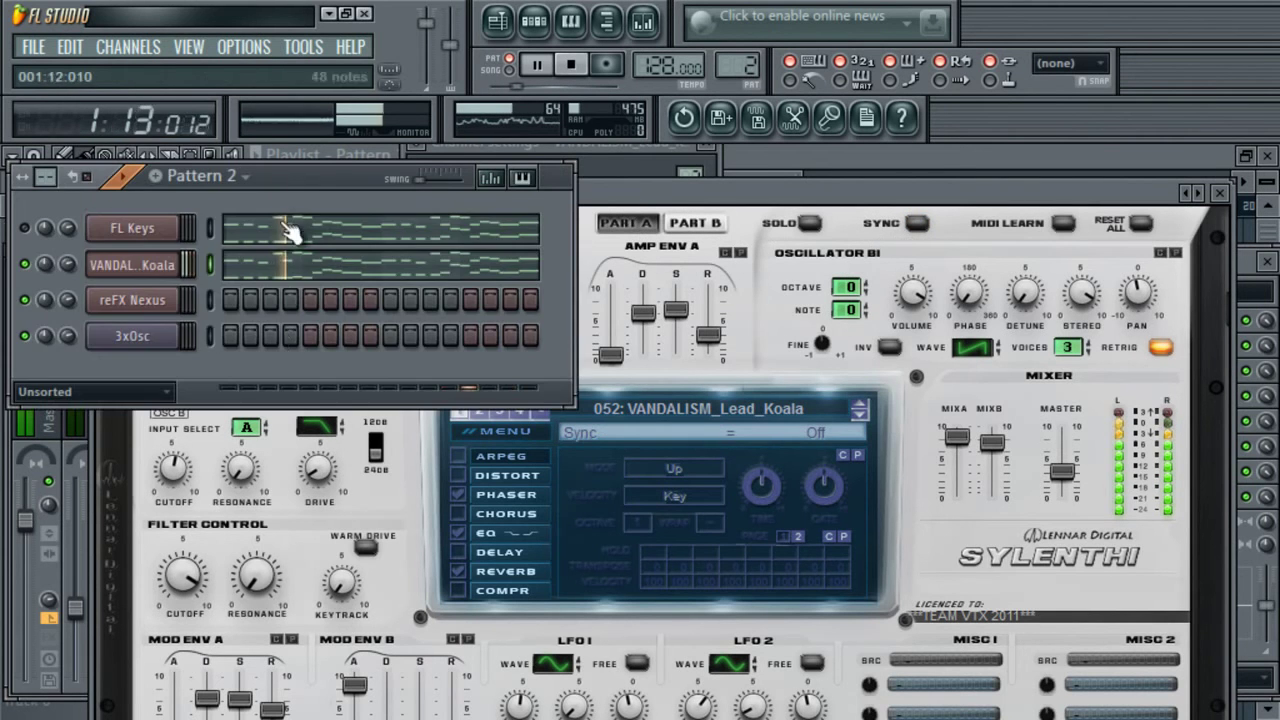
{"action": "left_click", "coordinate": [296, 275]}
{"action": "scroll", "coordinate": [1131, 314], "scroll_direction": "down", "scroll_amount": 3}
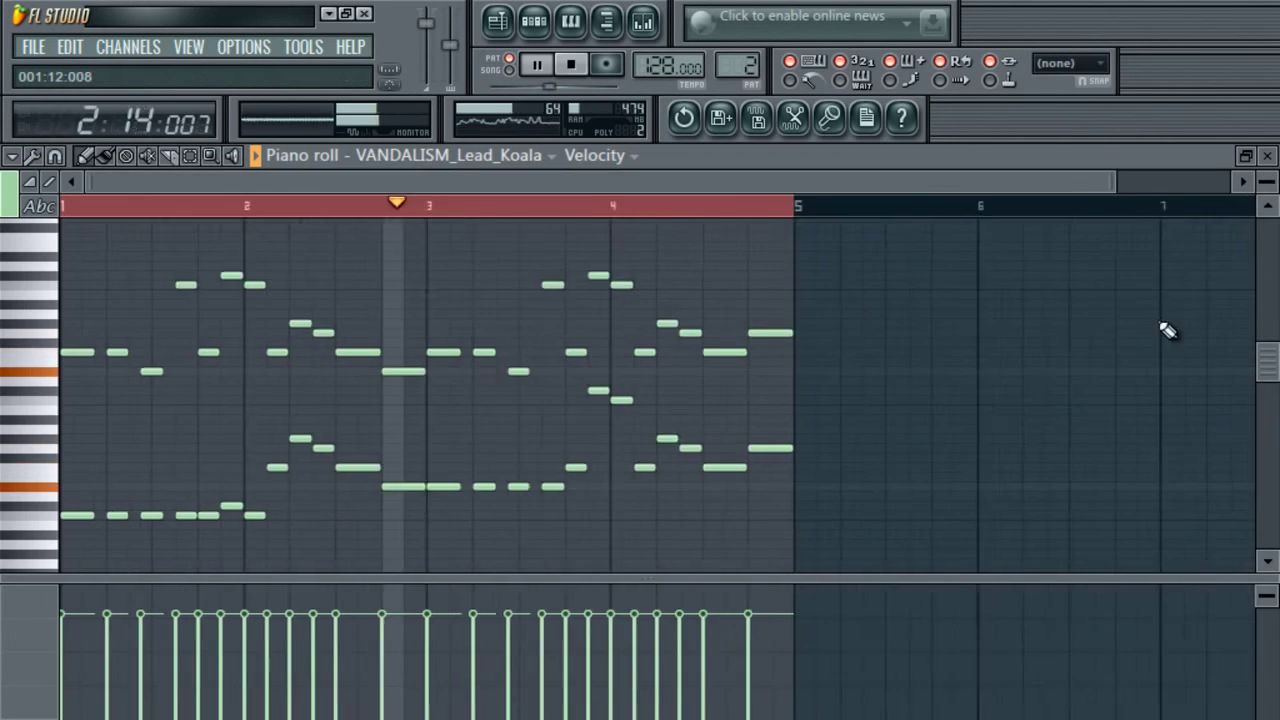
{"action": "left_click_drag", "start_coordinate": [794, 380], "coordinate": [63, 546]}
{"action": "key", "text": "Delete"}
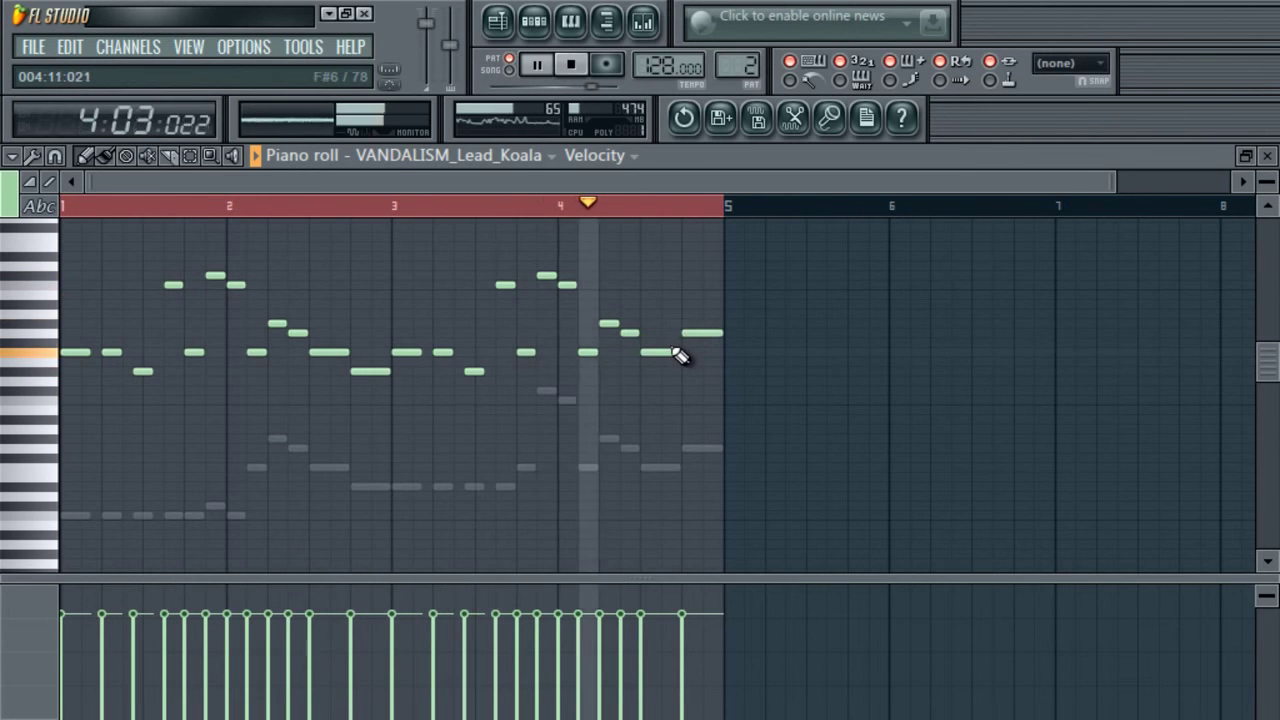
{"action": "left_click_drag", "start_coordinate": [706, 336], "coordinate": [706, 355]}
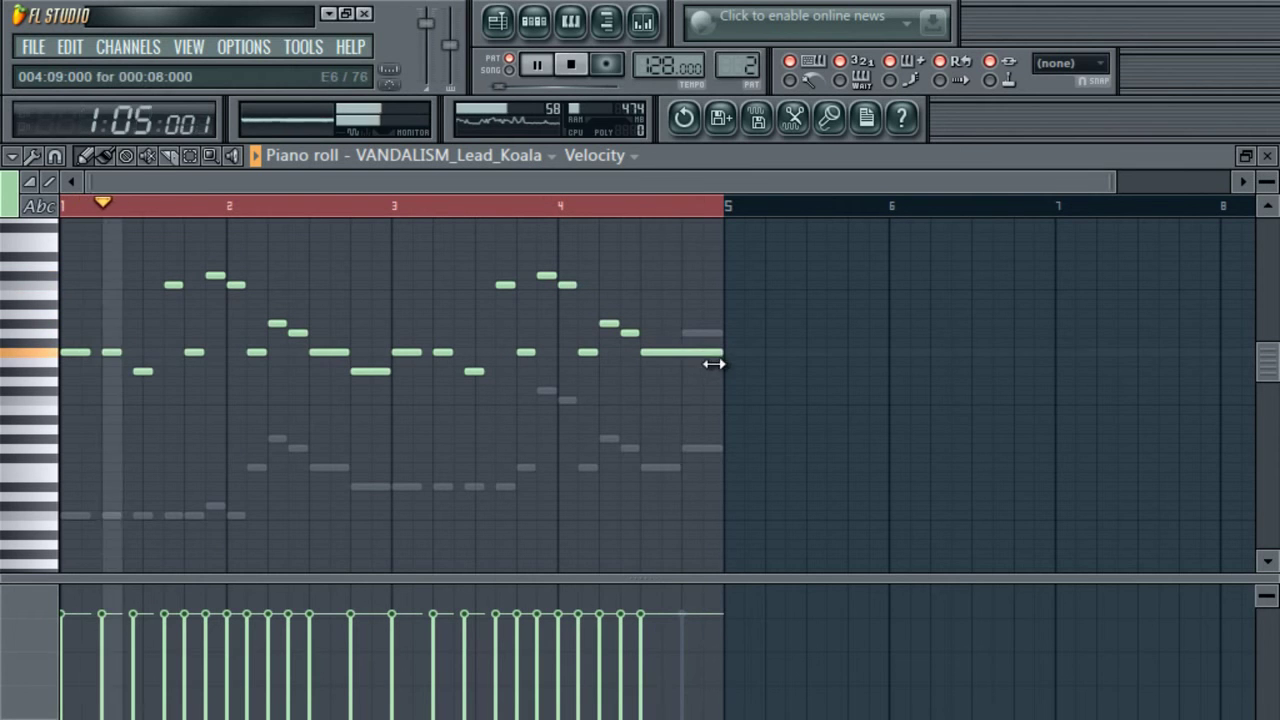
- Insert the Kickstart effect on the VANDALISM_Lead_Derp mixer track
{"action": "left_click", "coordinate": [643, 22]}
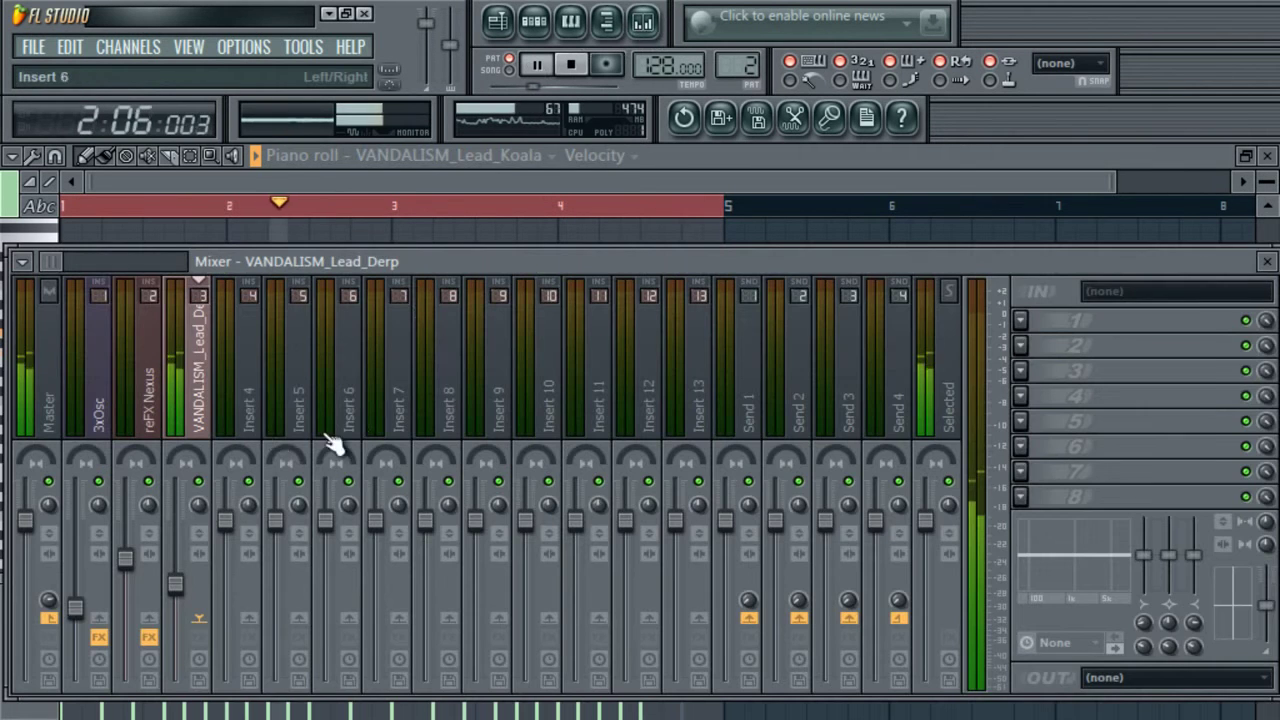
{"action": "left_click", "coordinate": [1020, 345]}
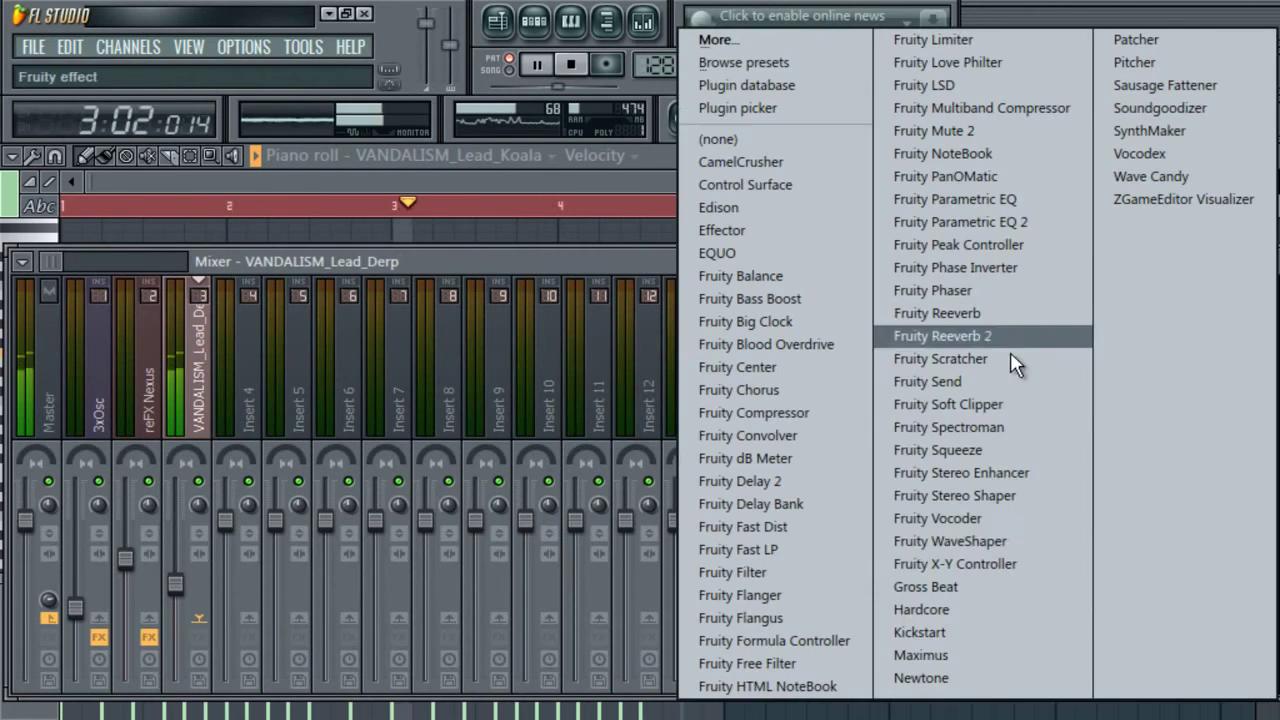
{"action": "left_click", "coordinate": [970, 630]}
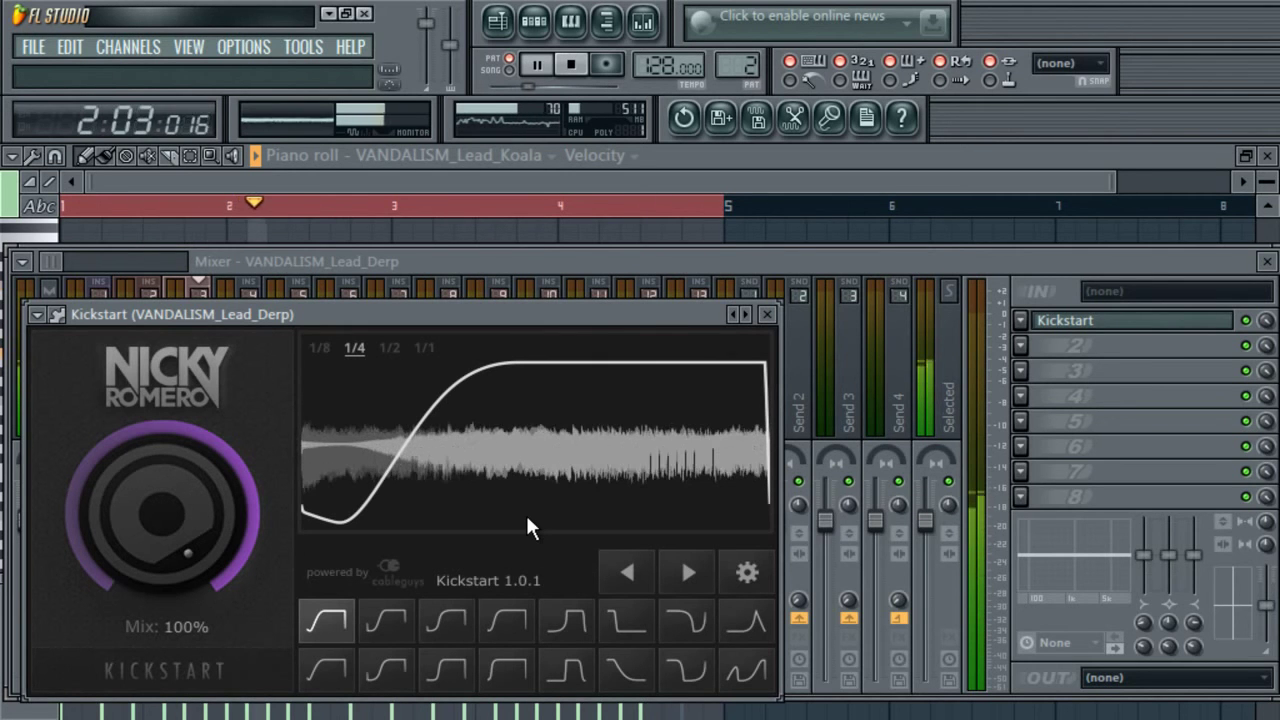
- Place Pattern 2 at bar 9 on playlist Track 2, and clear the FL Keys notes from that pattern
{"action": "left_click", "coordinate": [516, 28]}
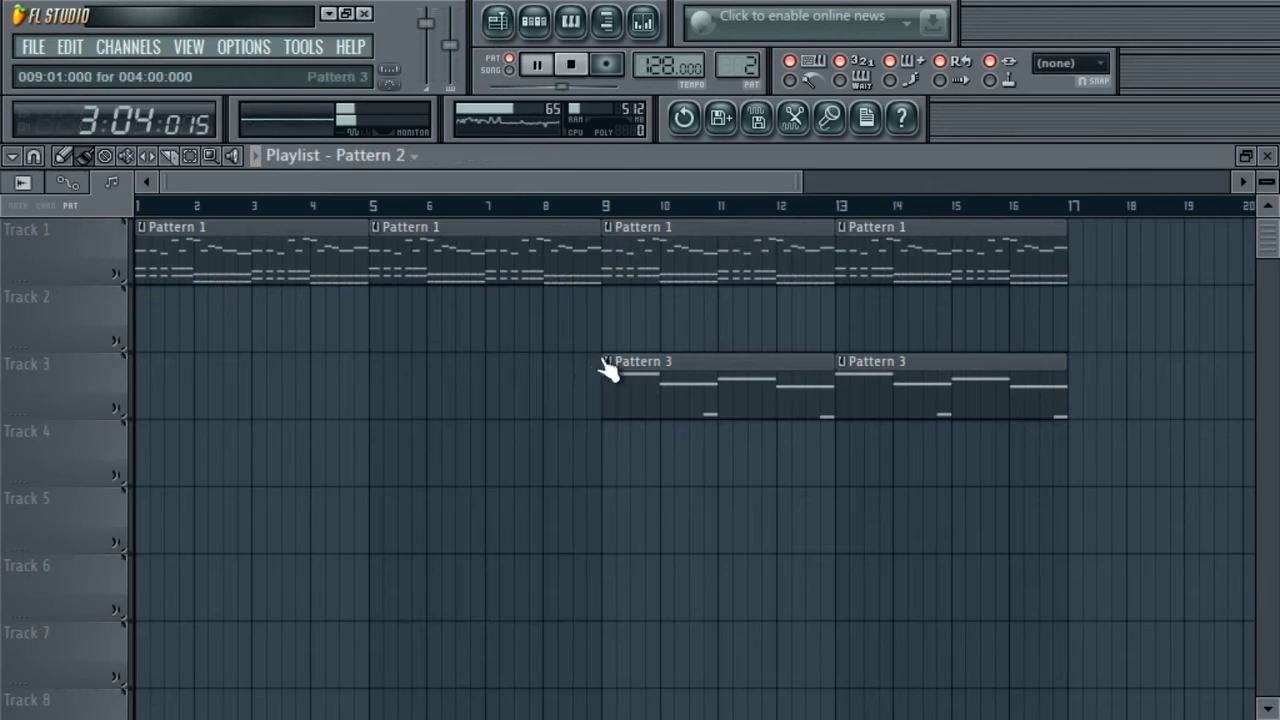
{"action": "left_click", "coordinate": [606, 340]}
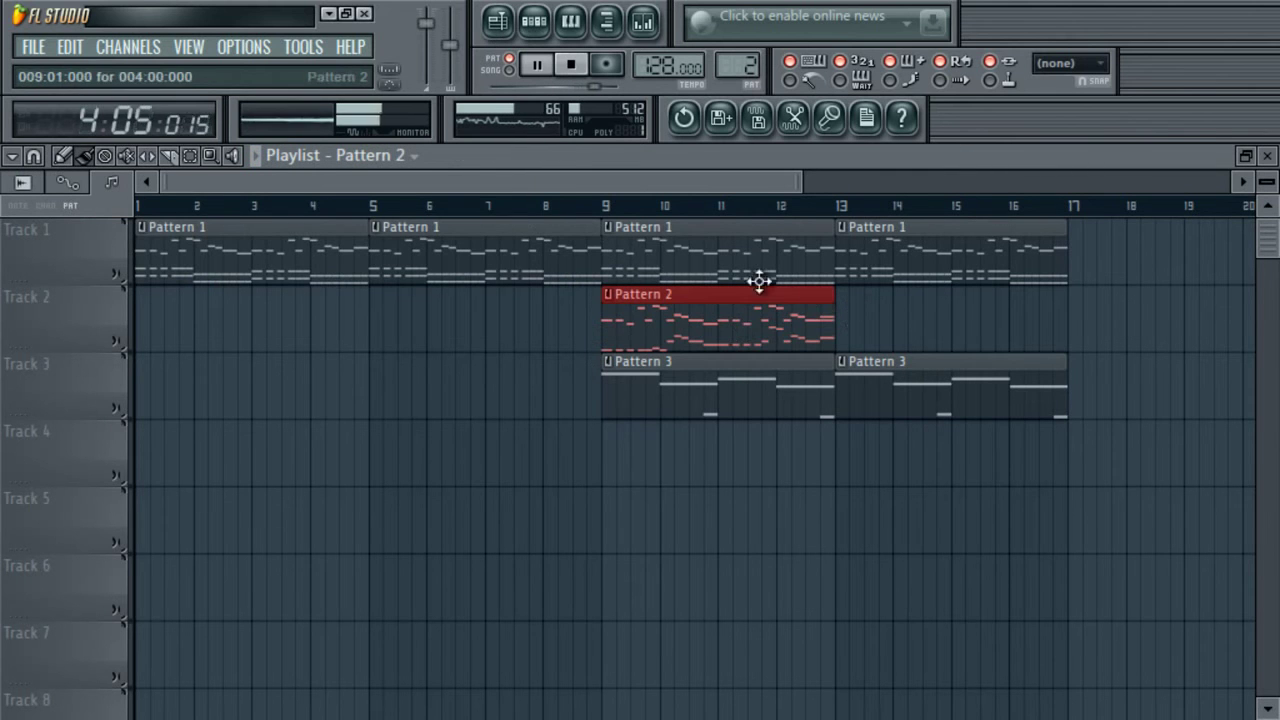
{"action": "left_click", "coordinate": [535, 28]}
{"action": "right_click", "coordinate": [182, 220]}
{"action": "mouse_move", "coordinate": [299, 338]}
{"action": "left_click", "coordinate": [362, 344]}
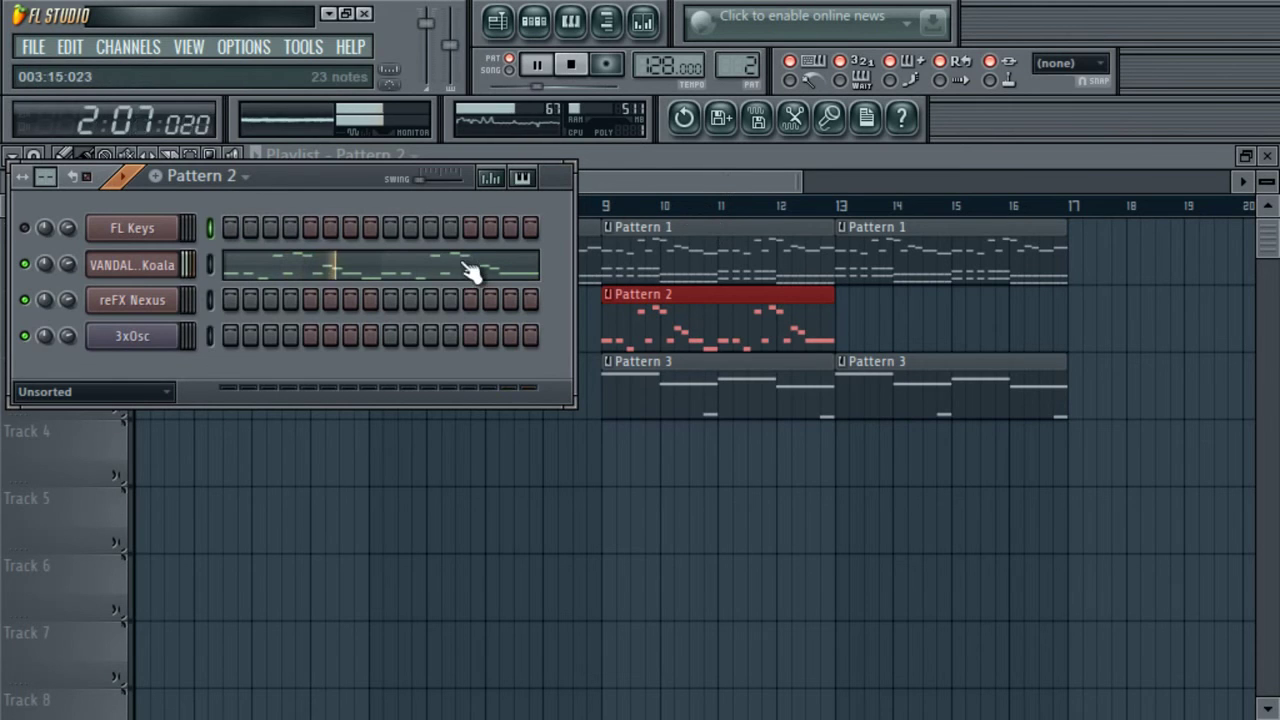
- Replace the final F6 note of the VANDALISM_Lead_Koala melody with a G6 note of the same length
{"action": "left_click", "coordinate": [300, 264]}
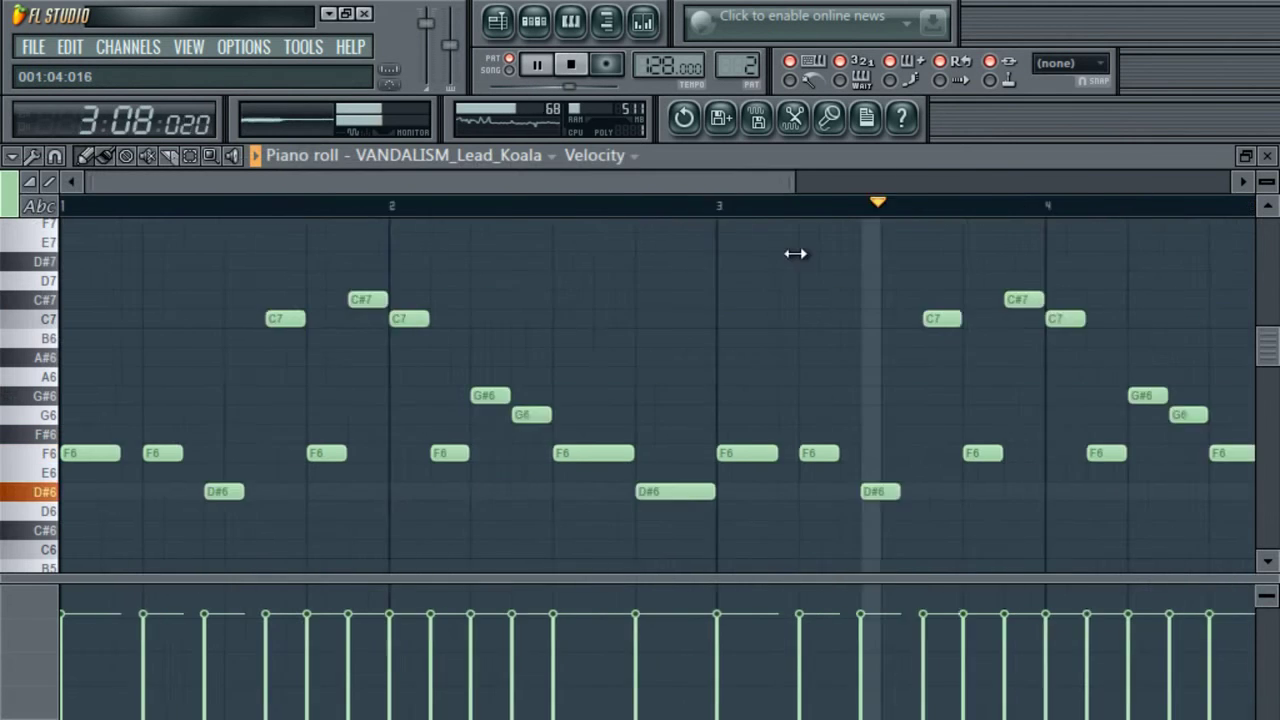
{"action": "left_click_drag", "start_coordinate": [914, 459], "coordinate": [862, 457]}
{"action": "left_click", "coordinate": [866, 414]}
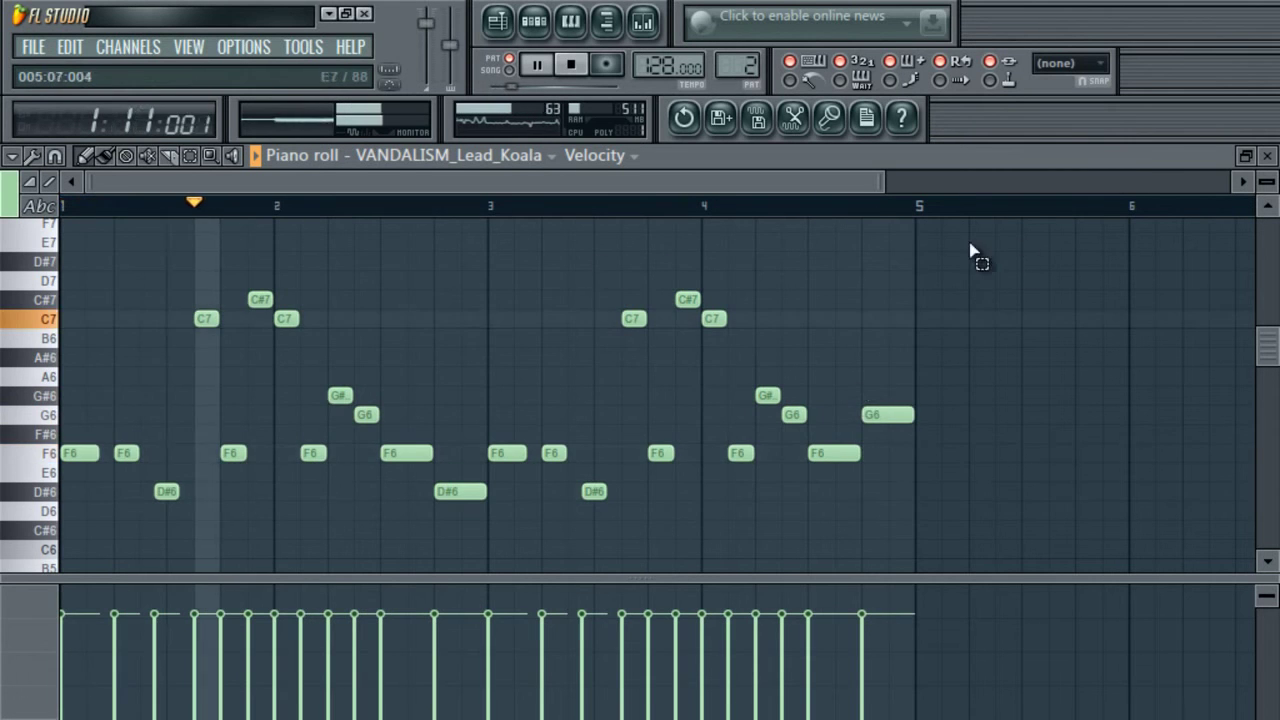
- Try the whole VANDALISM_Lead_Koala melody one octave lower, and transpose it back up an octave
{"action": "key", "text": "ctrl+a"}
{"action": "key", "text": "ctrl+Down"}
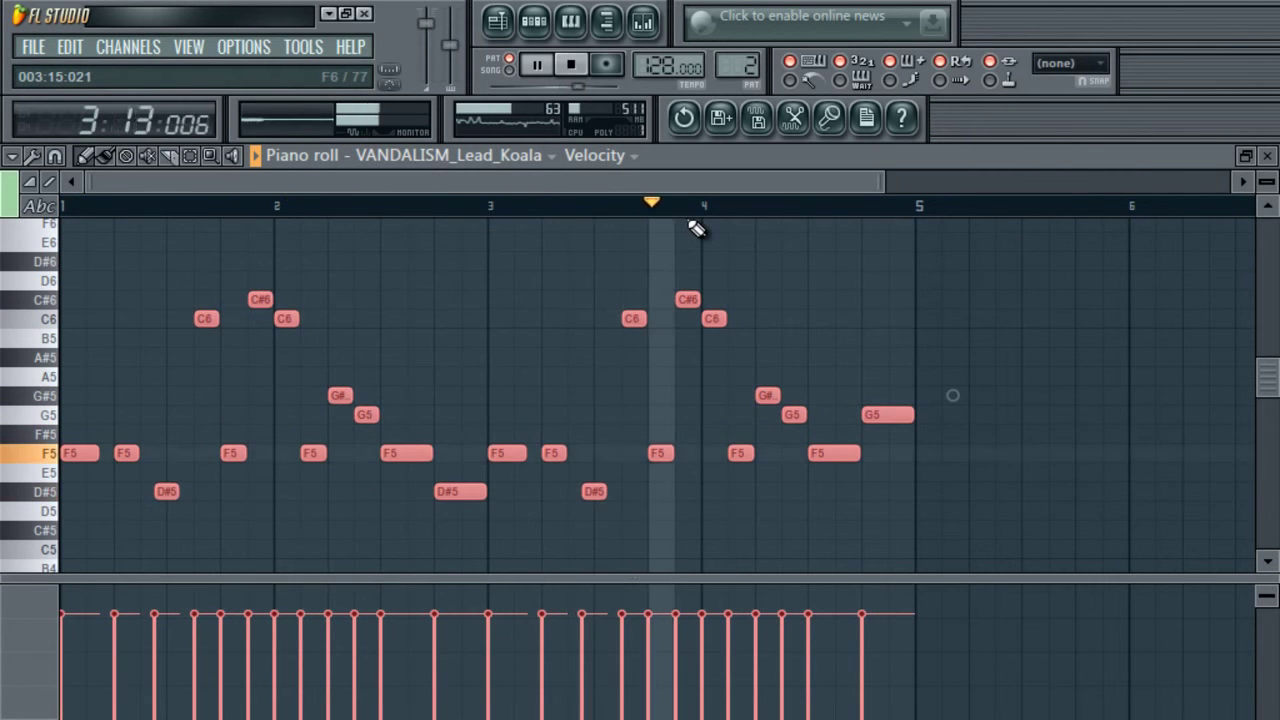
{"action": "key", "text": "ctrl+Up"}
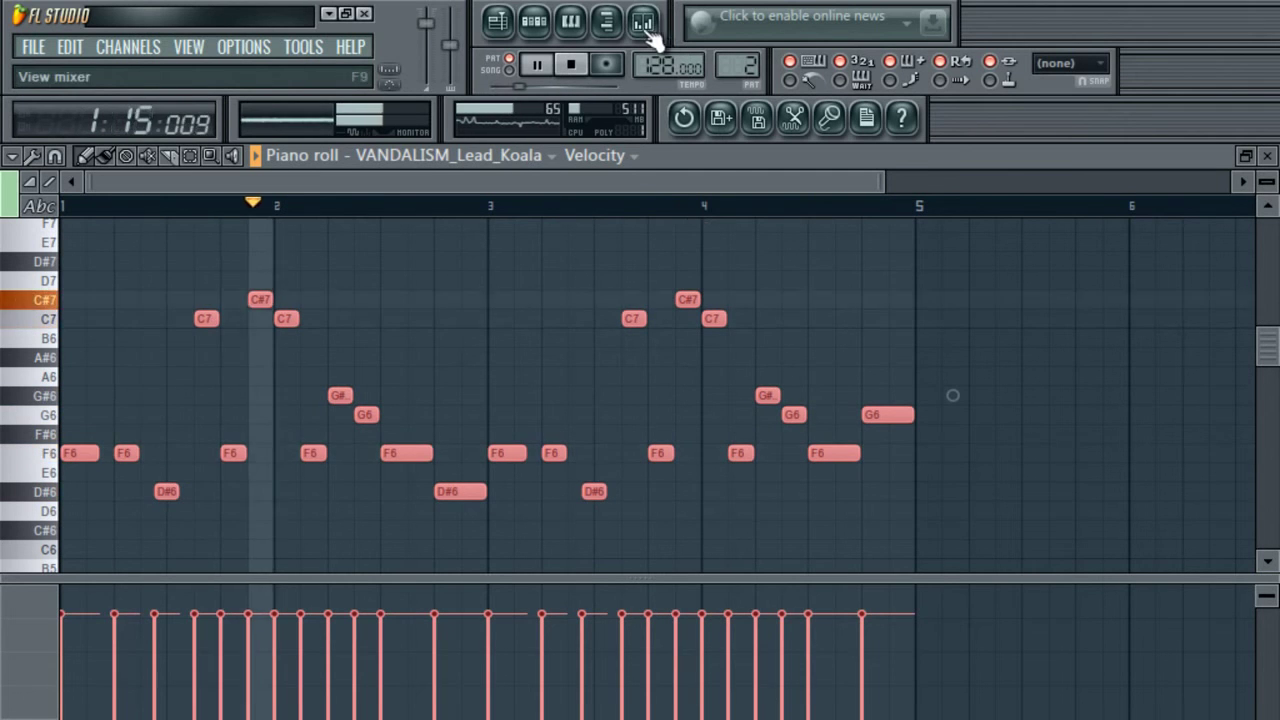
- In Pattern 4, delete the final G6 note of the lead melody and lengthen the last F6 note to bar 5
{"action": "scroll", "coordinate": [752, 62], "scroll_direction": "up", "scroll_amount": 1}
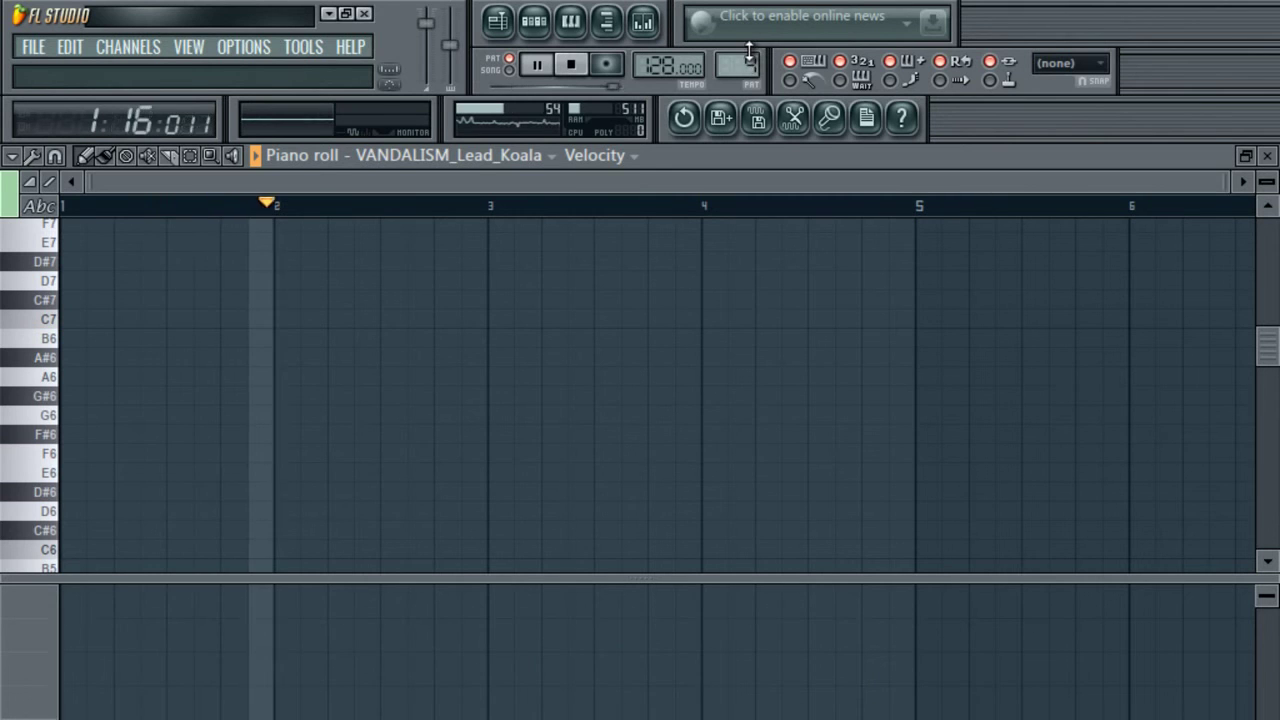
{"action": "scroll", "coordinate": [752, 62], "scroll_direction": "down", "scroll_amount": 1}
{"action": "right_click", "coordinate": [880, 414]}
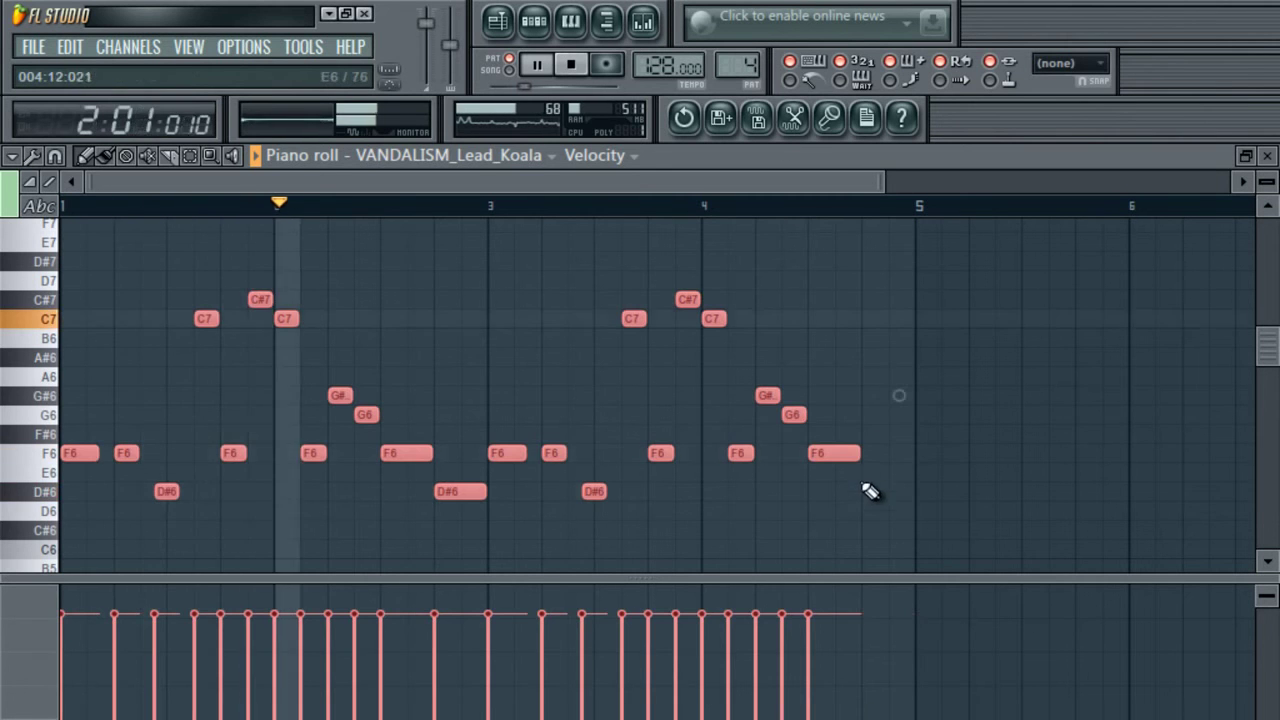
{"action": "key", "text": "ctrl+d"}
{"action": "left_click_drag", "start_coordinate": [859, 455], "coordinate": [894, 458]}
- Place Pattern 4 on Track 4 at bar 13 and open the lead notes of Pattern 2
{"action": "left_click", "coordinate": [497, 20]}
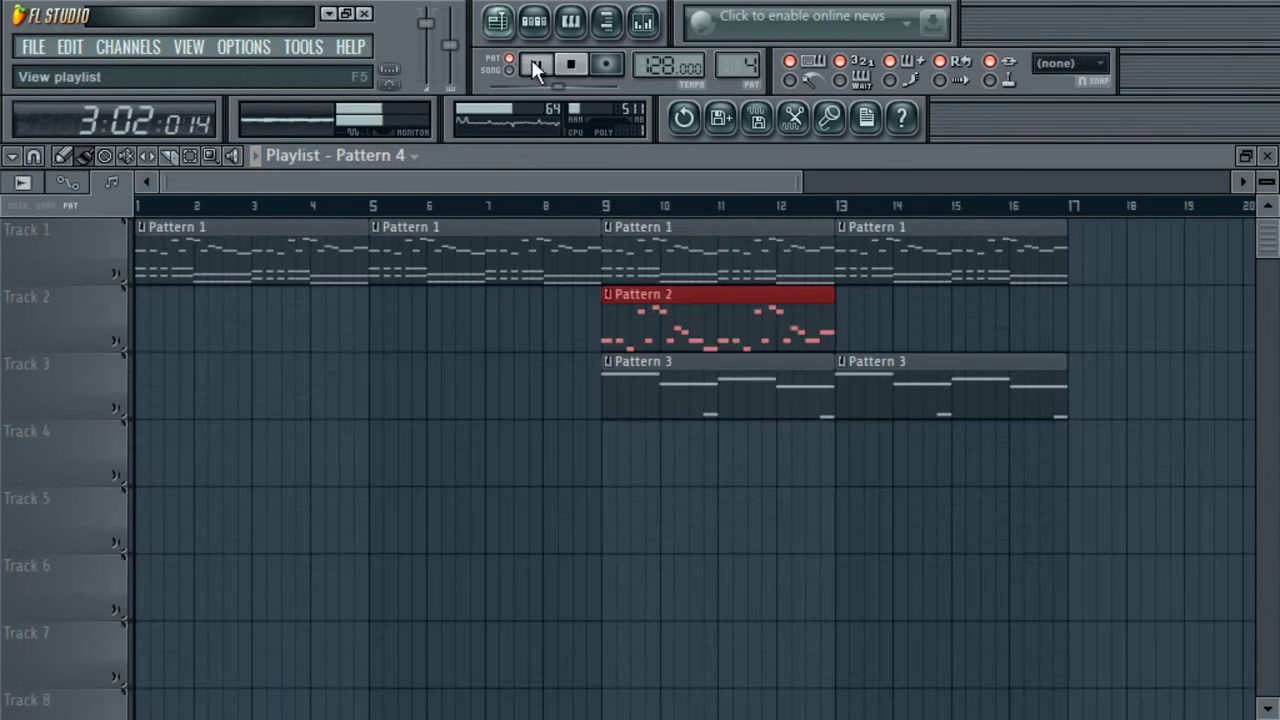
{"action": "left_click", "coordinate": [840, 444]}
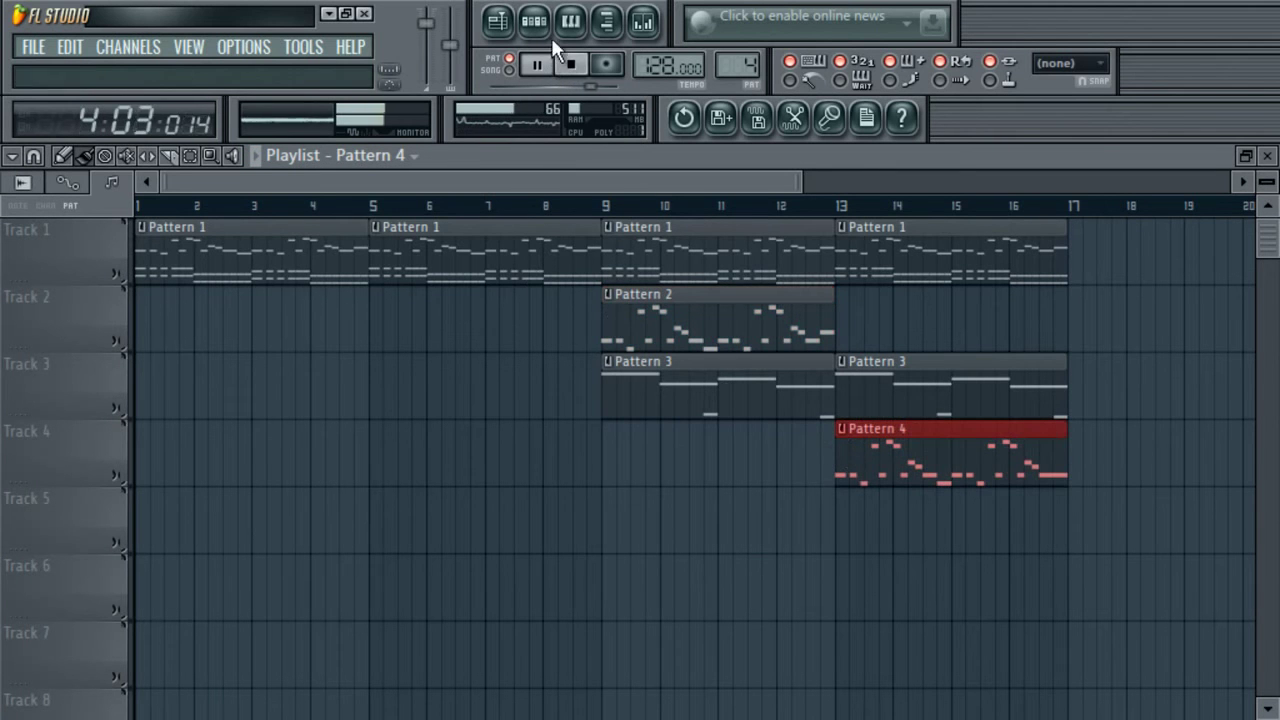
{"action": "left_click", "coordinate": [630, 329]}
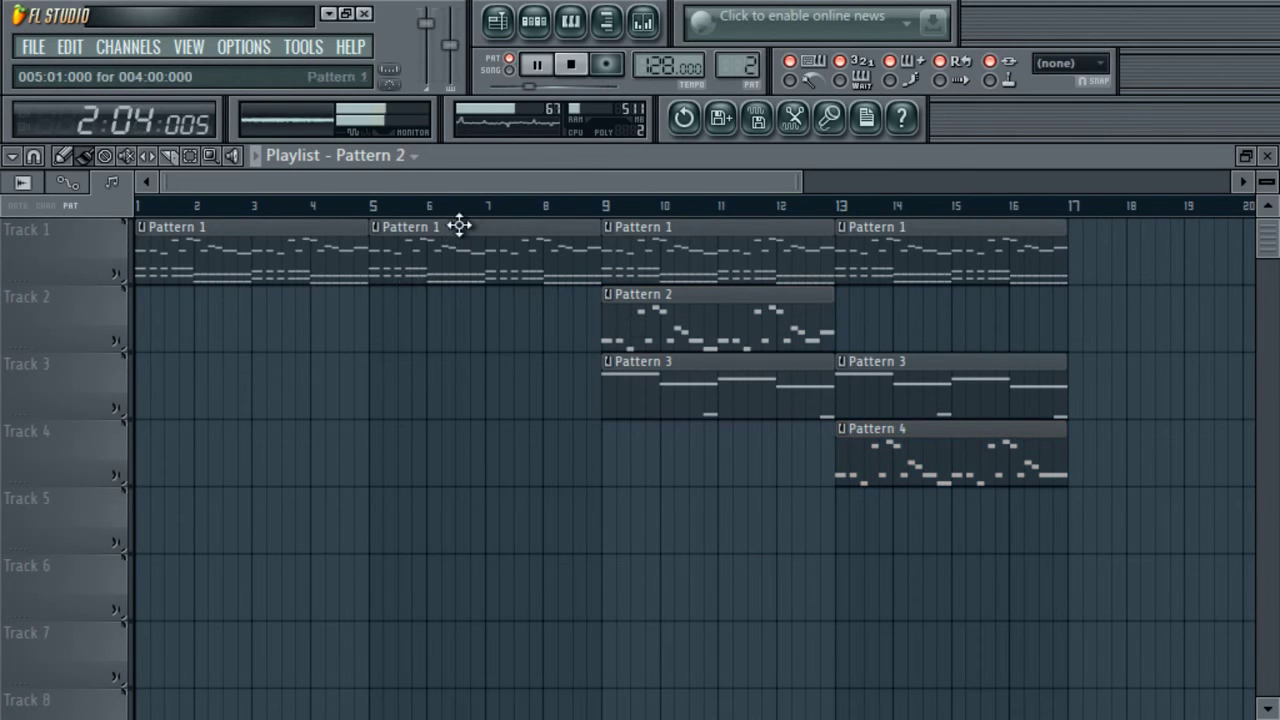
{"action": "double_click", "coordinate": [664, 340]}
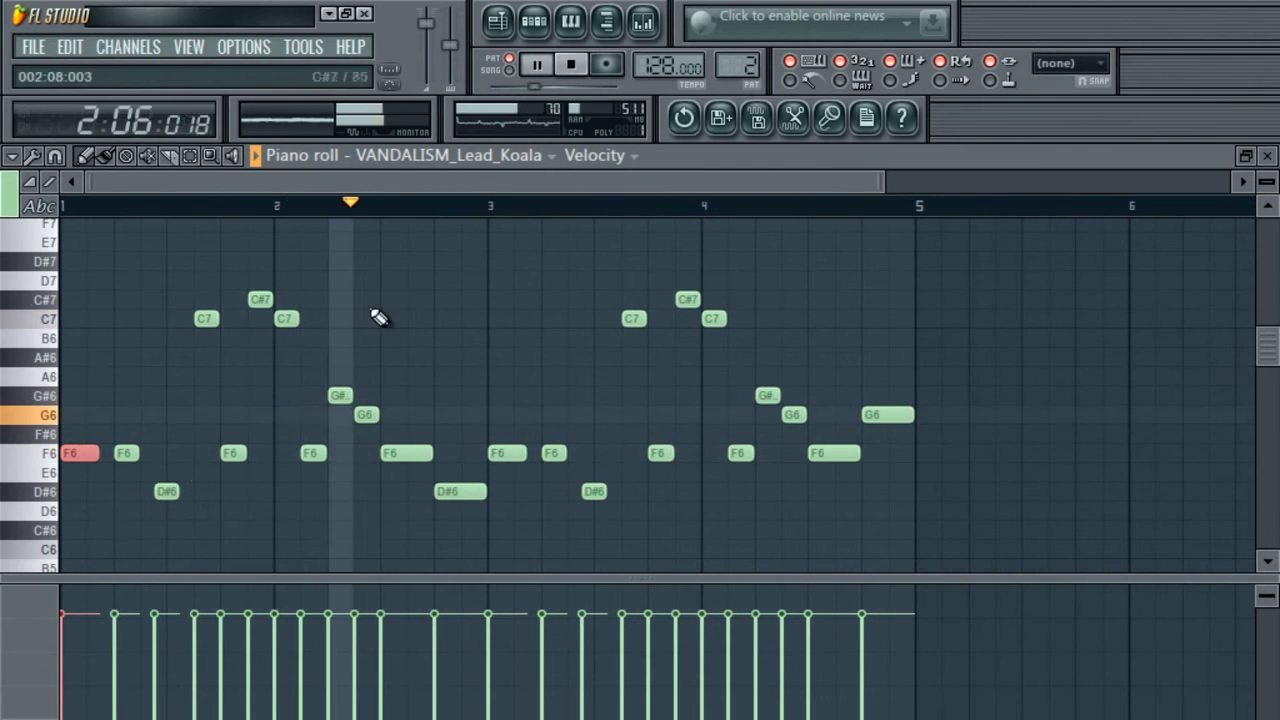
- Stop playback, draw a one-bar F6 lead note in empty Pattern 5, and place the pattern on Track 5 at bar 8
{"action": "left_click", "coordinate": [570, 63]}
{"action": "key", "text": "F6"}
{"action": "left_click_drag", "start_coordinate": [723, 68], "coordinate": [726, 45]}
{"action": "key", "text": "F6"}
{"action": "left_click", "coordinate": [88, 457]}
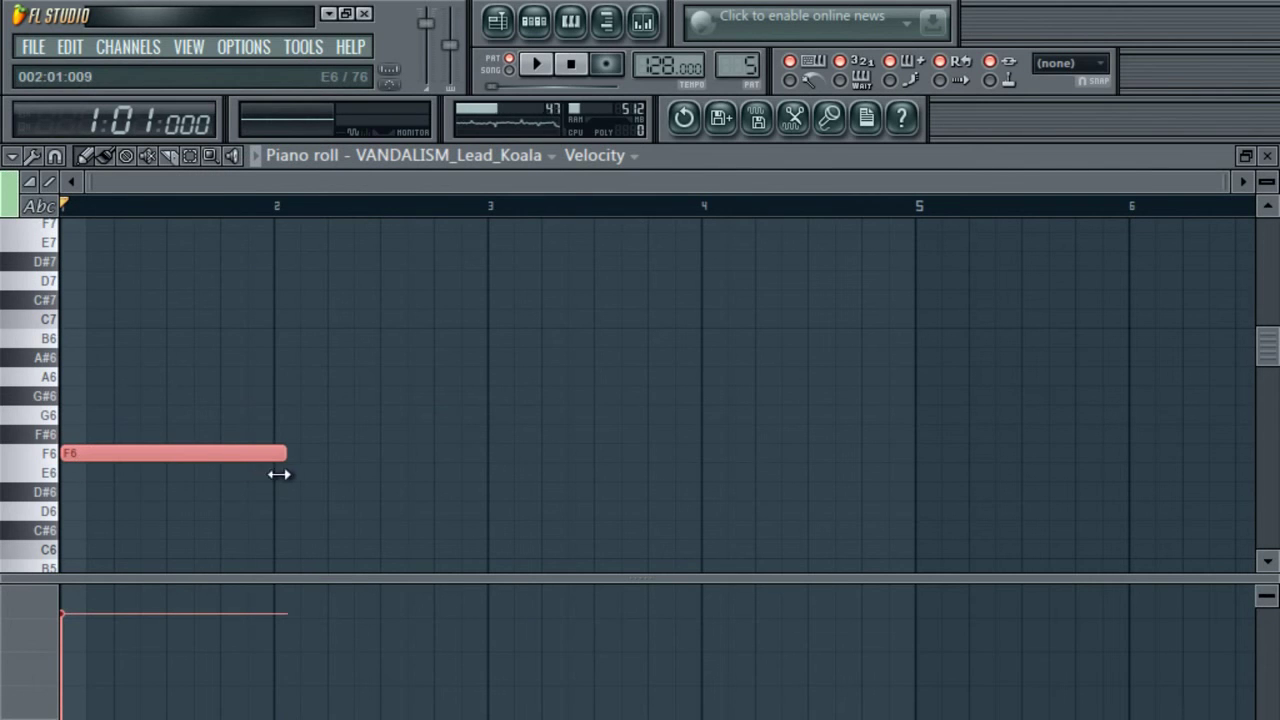
{"action": "left_click_drag", "start_coordinate": [278, 474], "coordinate": [274, 470]}
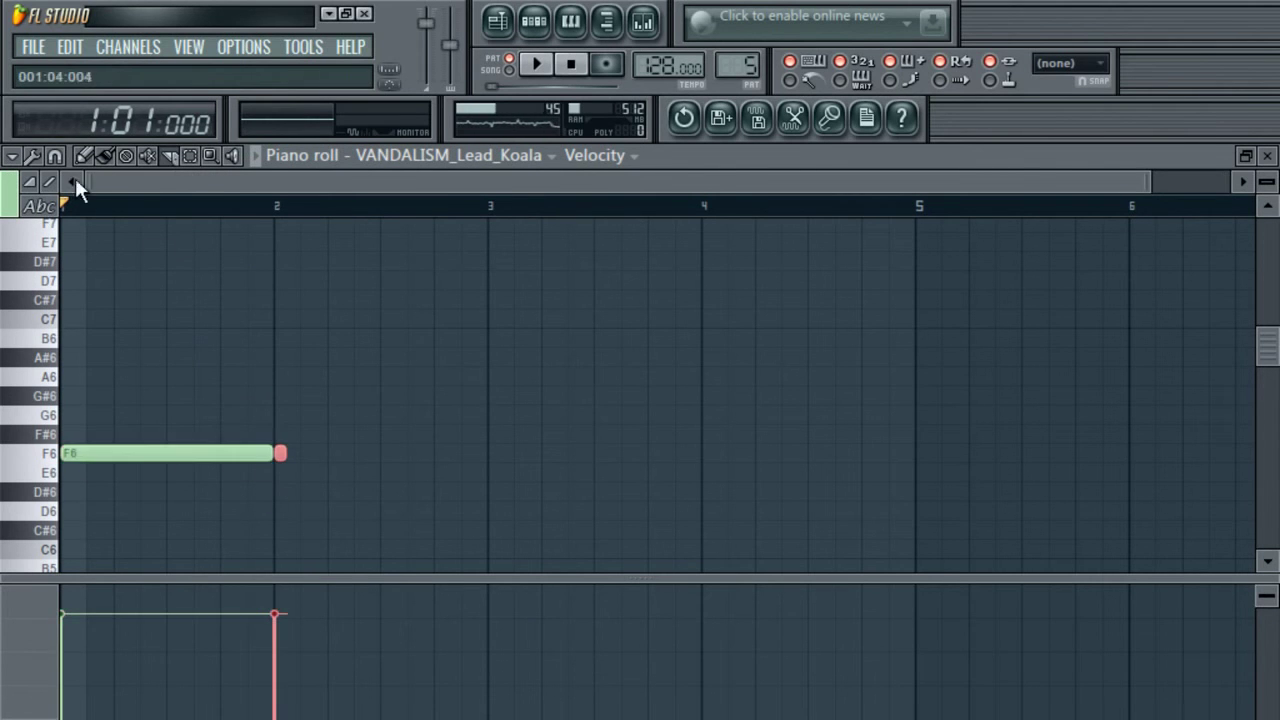
{"action": "left_click", "coordinate": [494, 27]}
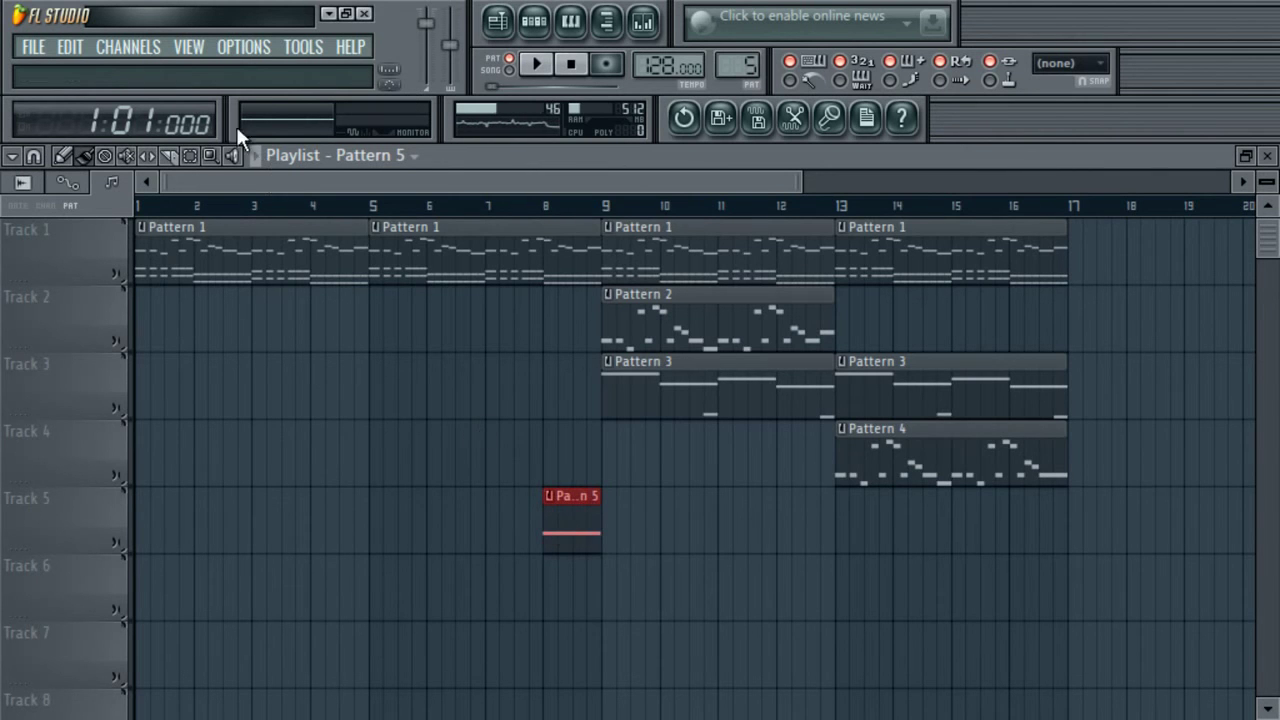
- Create an automation clip over bar 8 for the Kickstart mix level on the VANDALISM_Lead_Derp mixer track and move it to Track 4
{"action": "left_click_drag", "start_coordinate": [597, 210], "coordinate": [543, 210]}
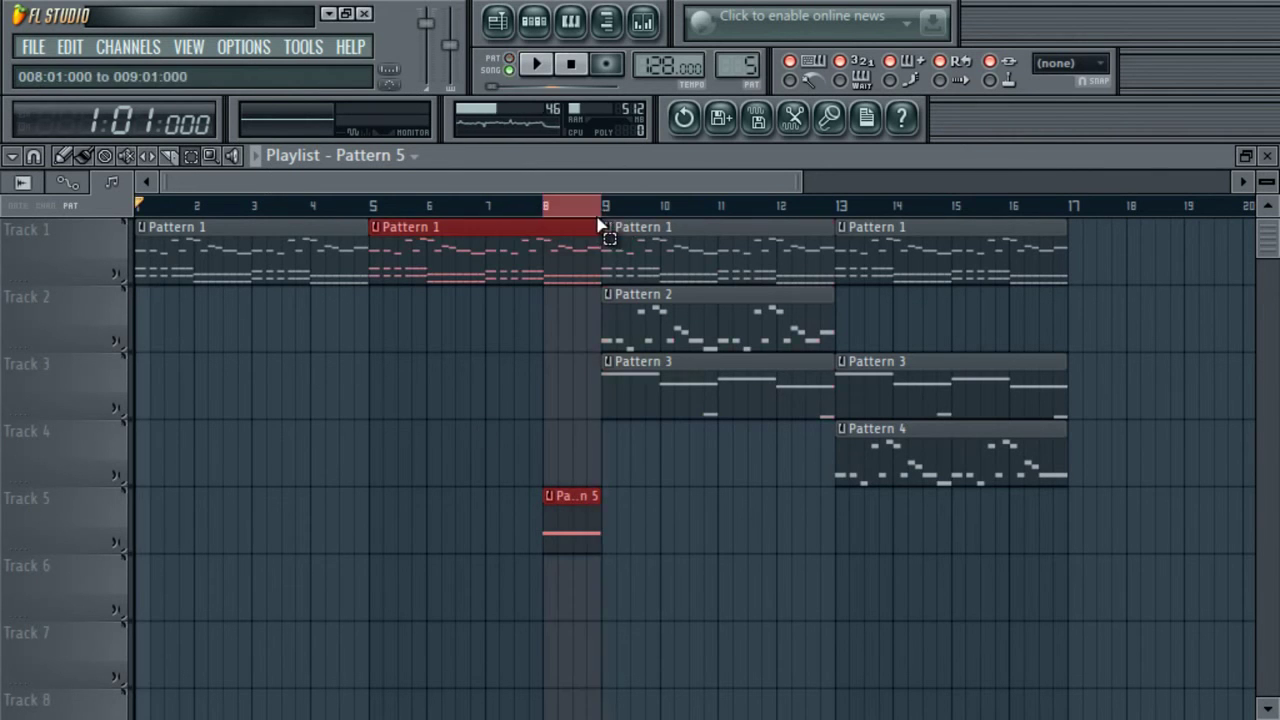
{"action": "left_click", "coordinate": [643, 20]}
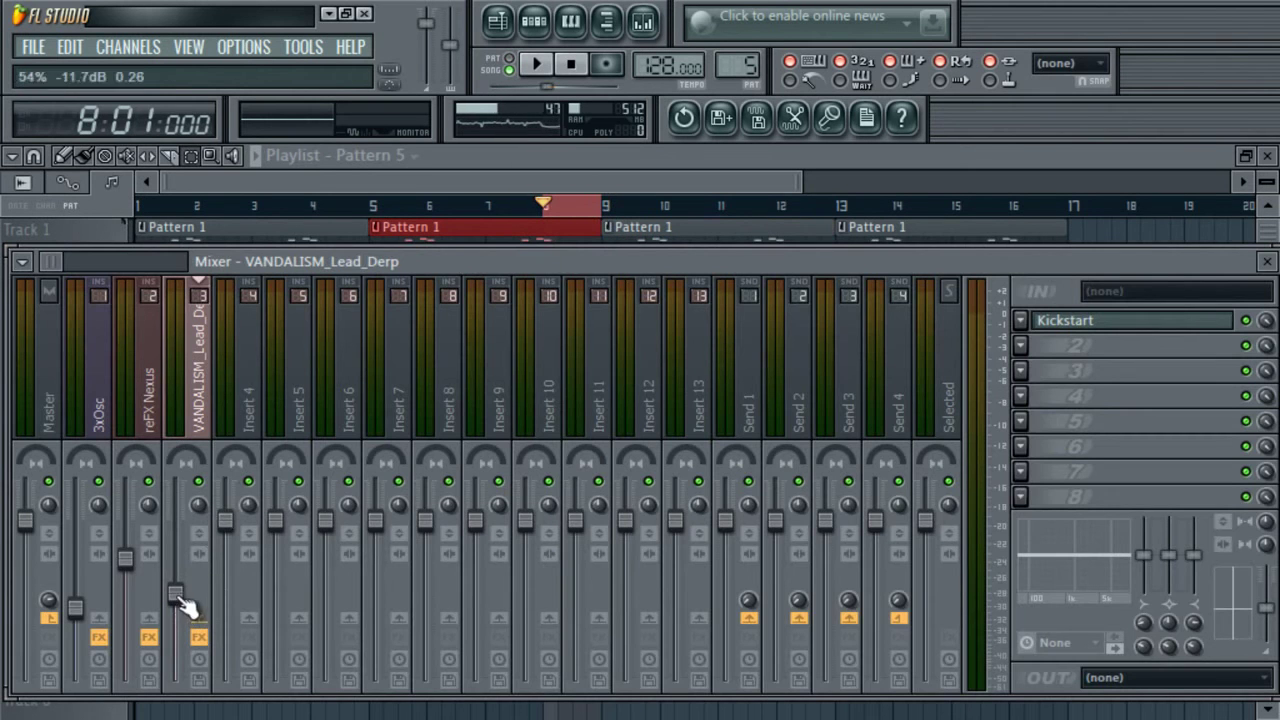
{"action": "right_click", "coordinate": [1266, 320]}
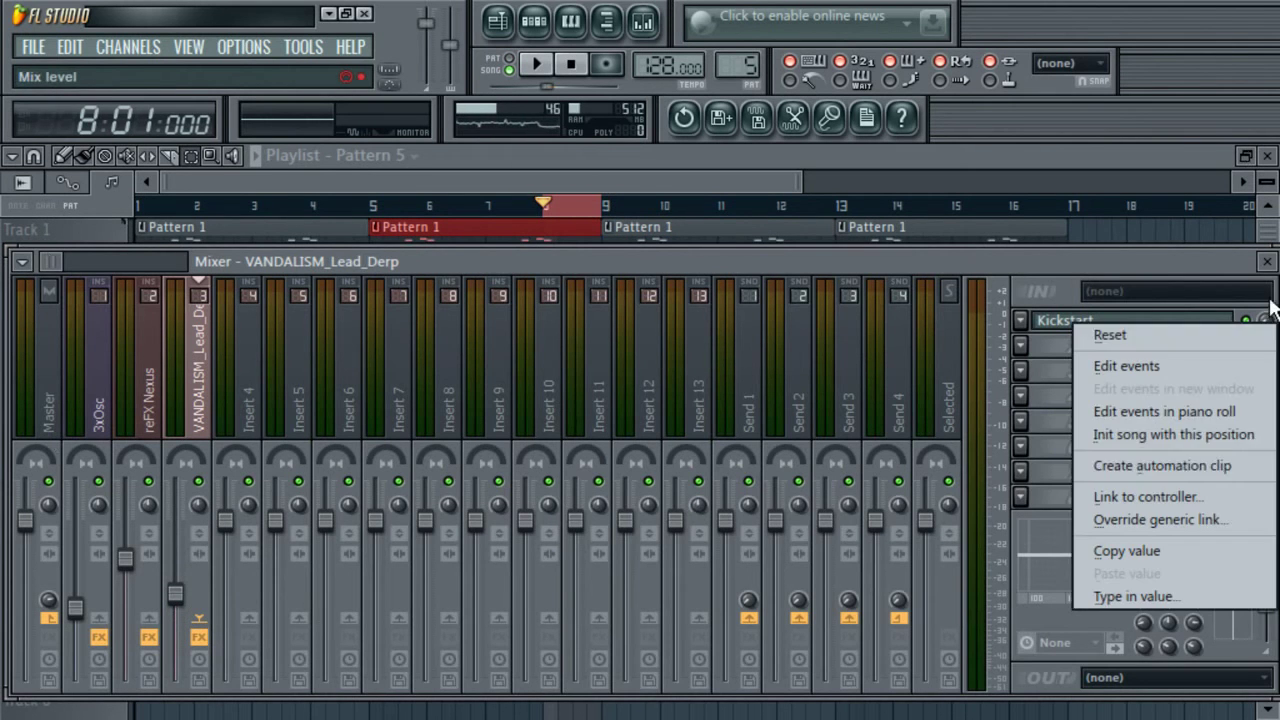
{"action": "left_click", "coordinate": [1141, 463]}
{"action": "left_click", "coordinate": [497, 21]}
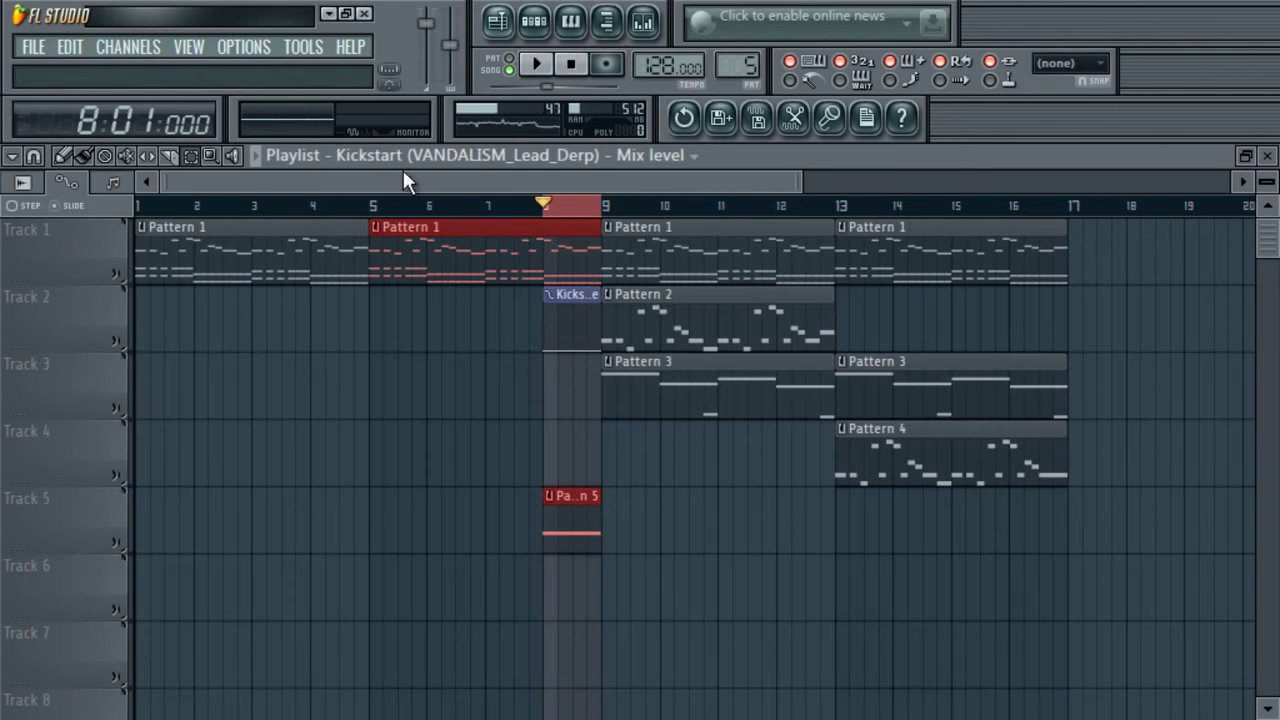
{"action": "left_click_drag", "start_coordinate": [562, 293], "coordinate": [617, 433]}
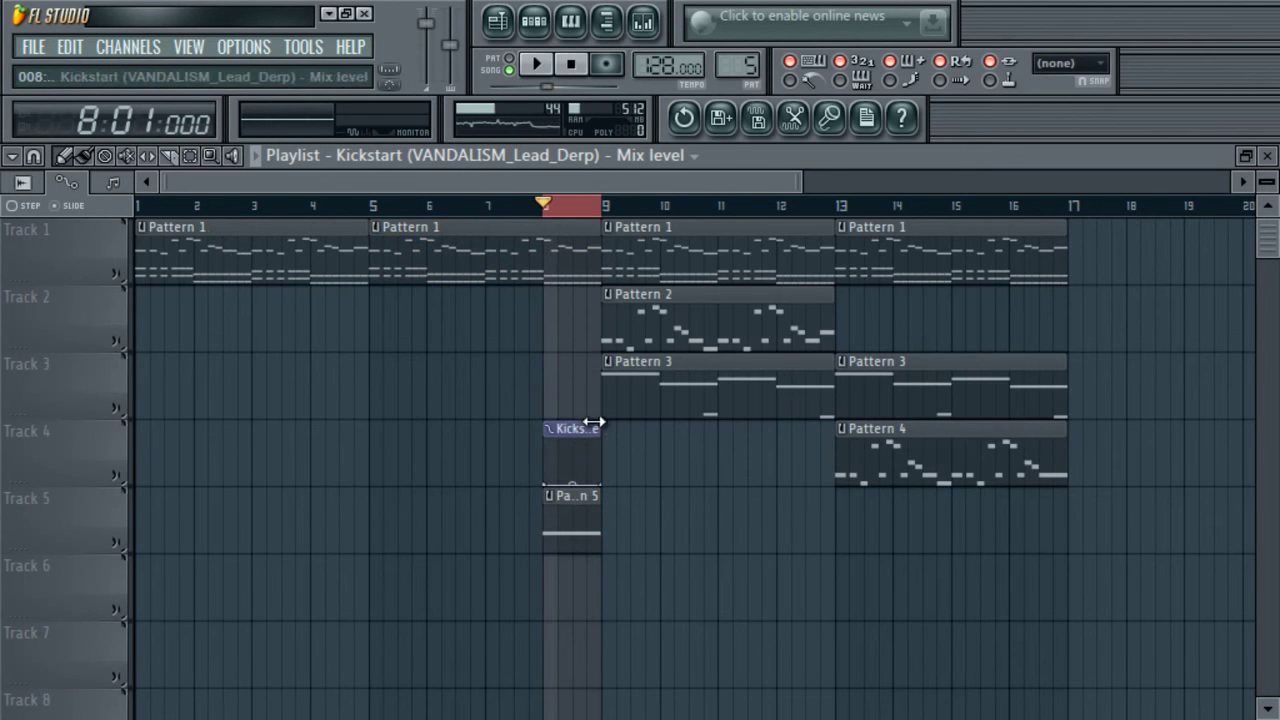
- Extend the Kickstart automation clip to bar 10, with the mix level at minimum in bar 8 and jumping to a high level at bar 9
{"action": "double_click", "coordinate": [588, 428]}
{"action": "left_click", "coordinate": [695, 352]}
{"action": "left_click_drag", "start_coordinate": [598, 430], "coordinate": [688, 460]}
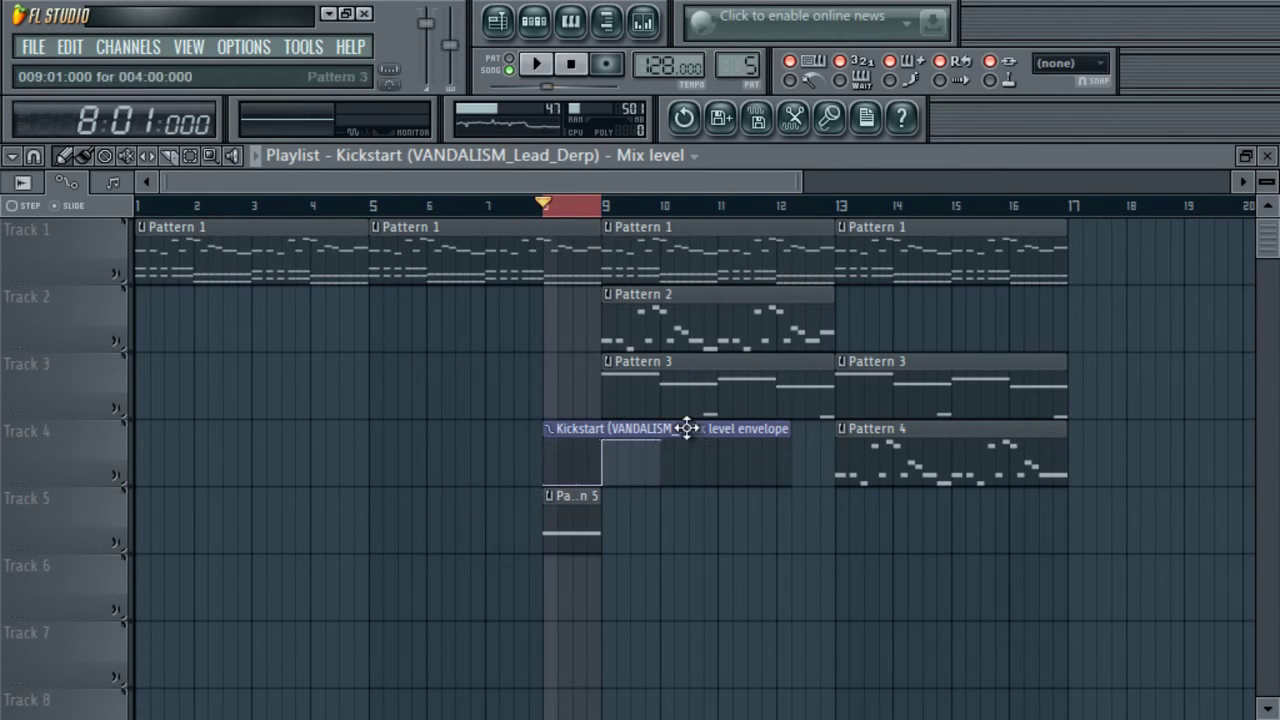
{"action": "left_click_drag", "start_coordinate": [789, 429], "coordinate": [655, 437]}
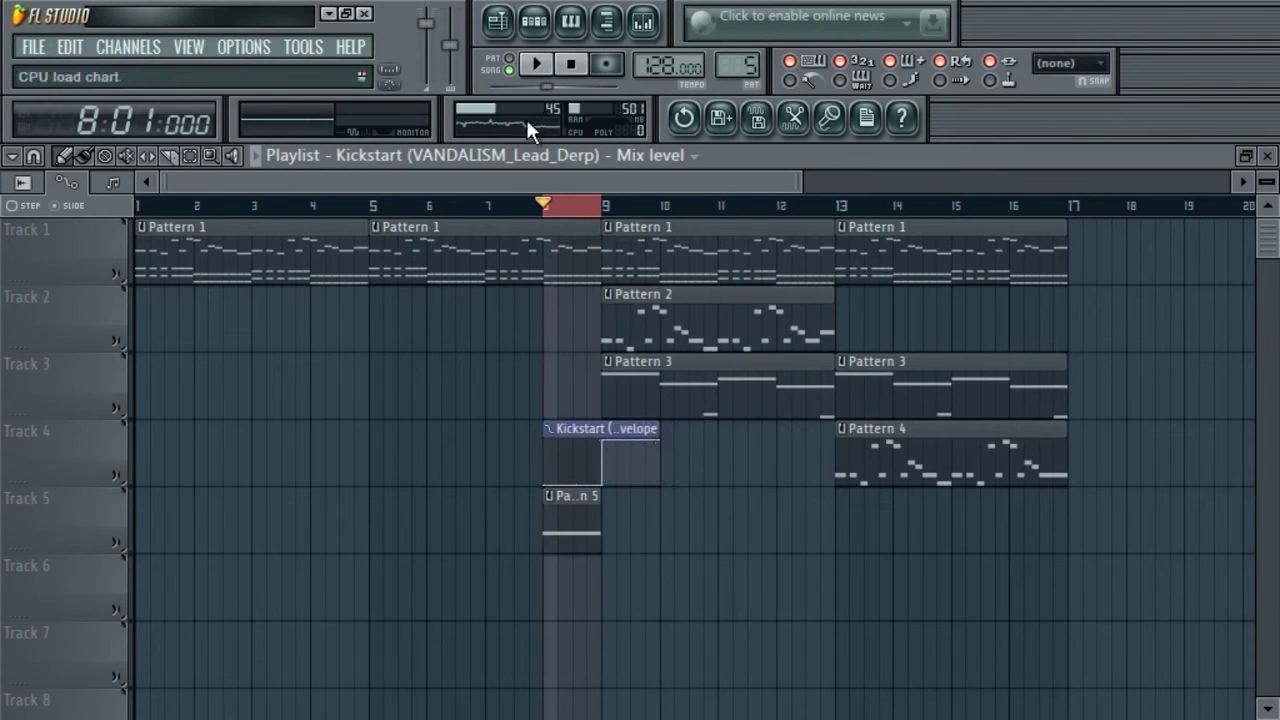
- Add Fruity Filter in effect slot 2 of the lead mixer track and create an automation clip with a rising cutoff frequency over bar 8
{"action": "left_click", "coordinate": [645, 22]}
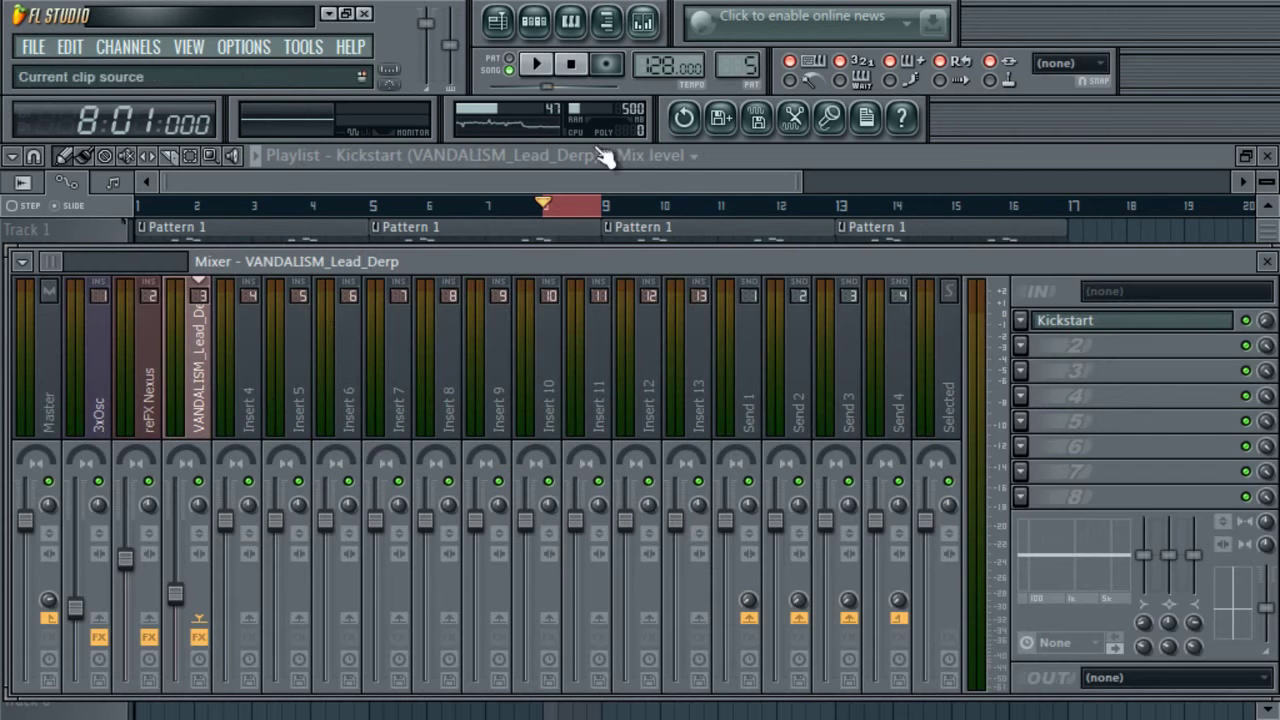
{"action": "left_click", "coordinate": [1021, 350]}
{"action": "left_click", "coordinate": [754, 594]}
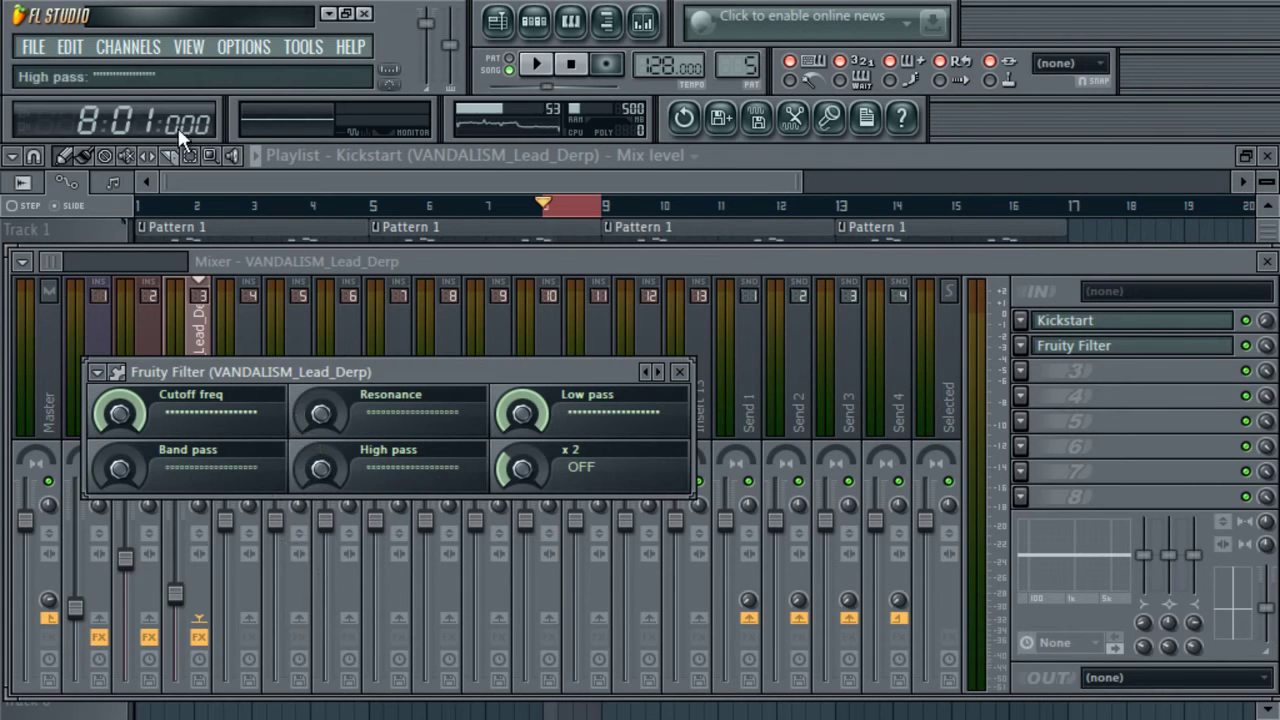
{"action": "right_click", "coordinate": [130, 413]}
{"action": "left_click", "coordinate": [255, 540]}
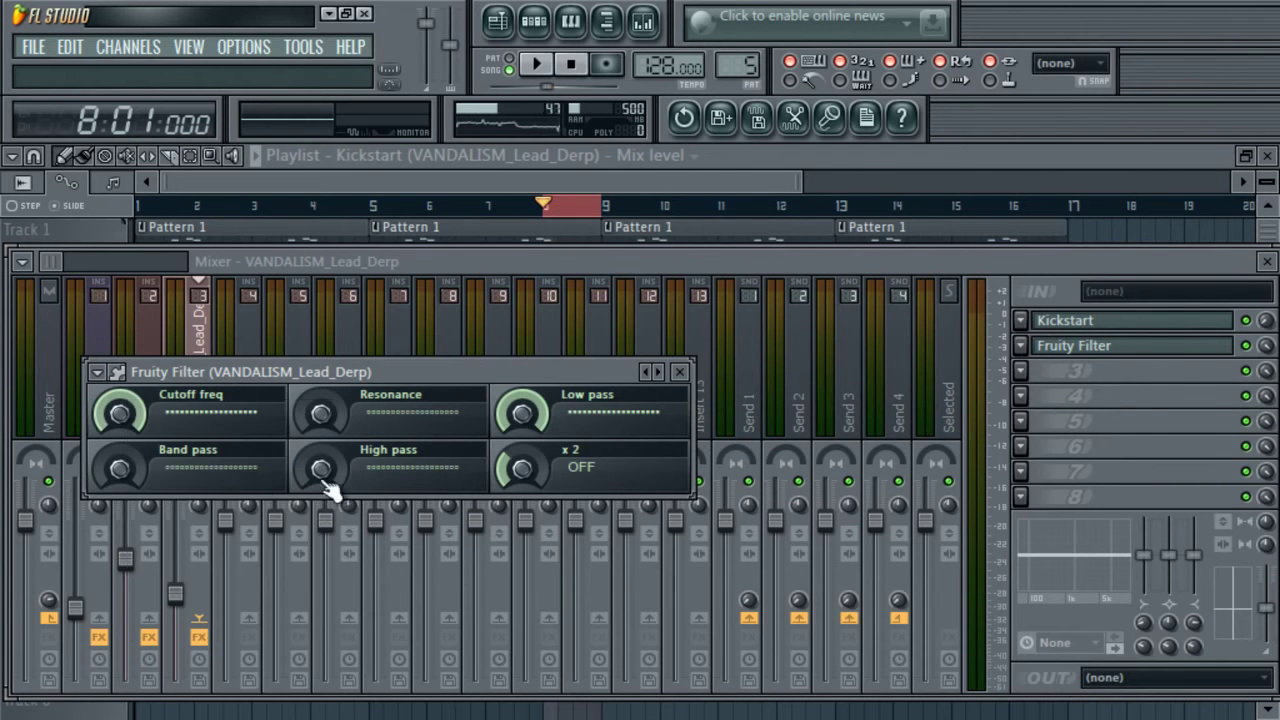
{"action": "left_click", "coordinate": [671, 181]}
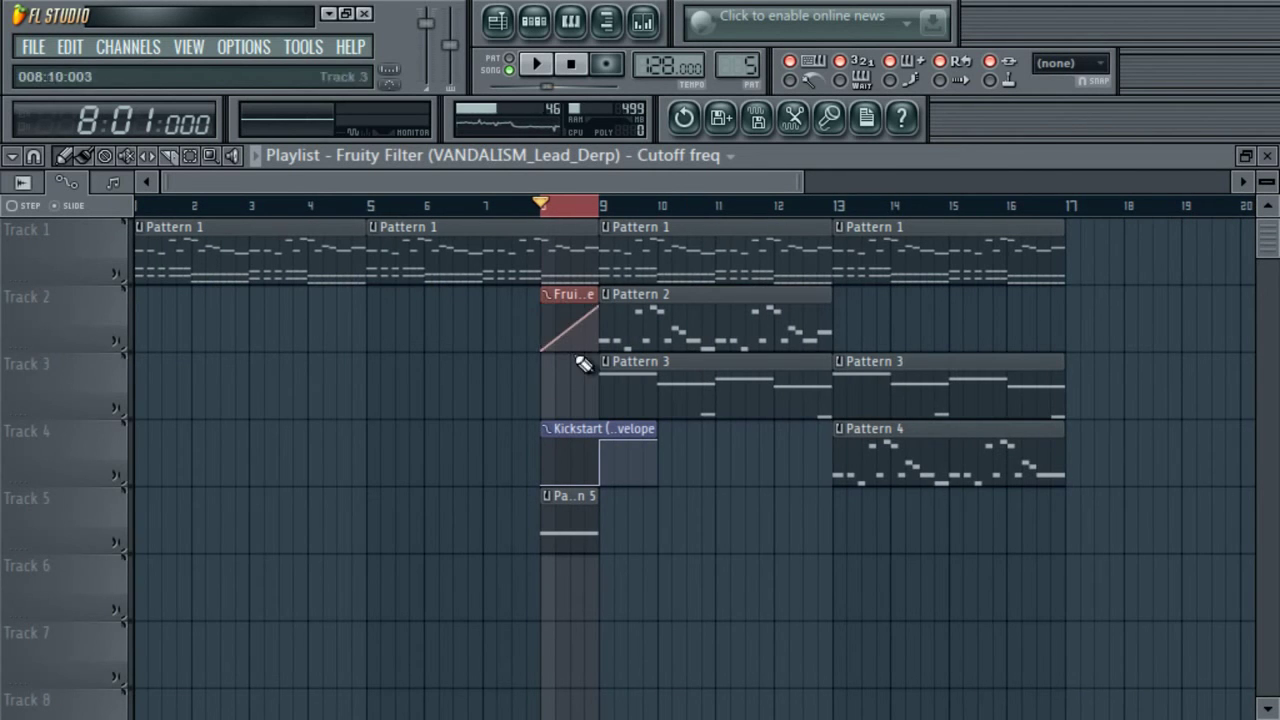
- Bend the filter cutoff ramp in bar 8 into an accelerating curve, clear the time selection, and play the transition into bar 9
{"action": "left_click", "coordinate": [646, 36]}
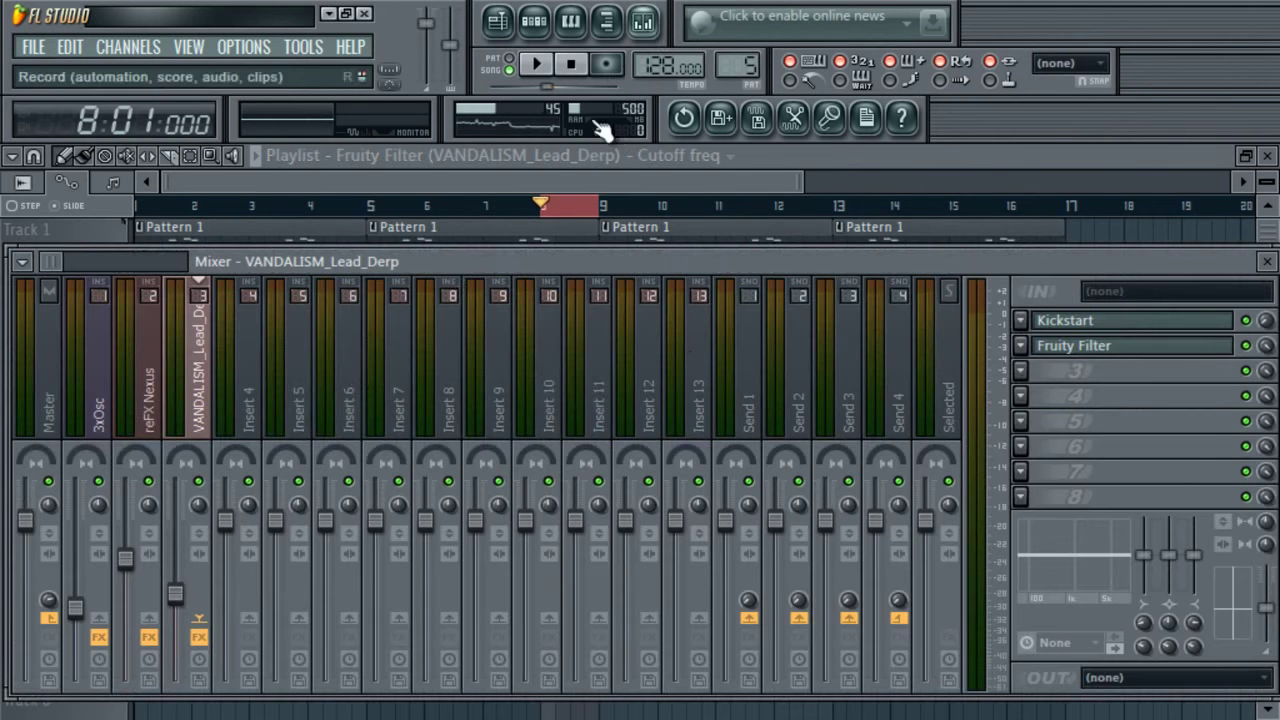
{"action": "left_click", "coordinate": [1110, 348]}
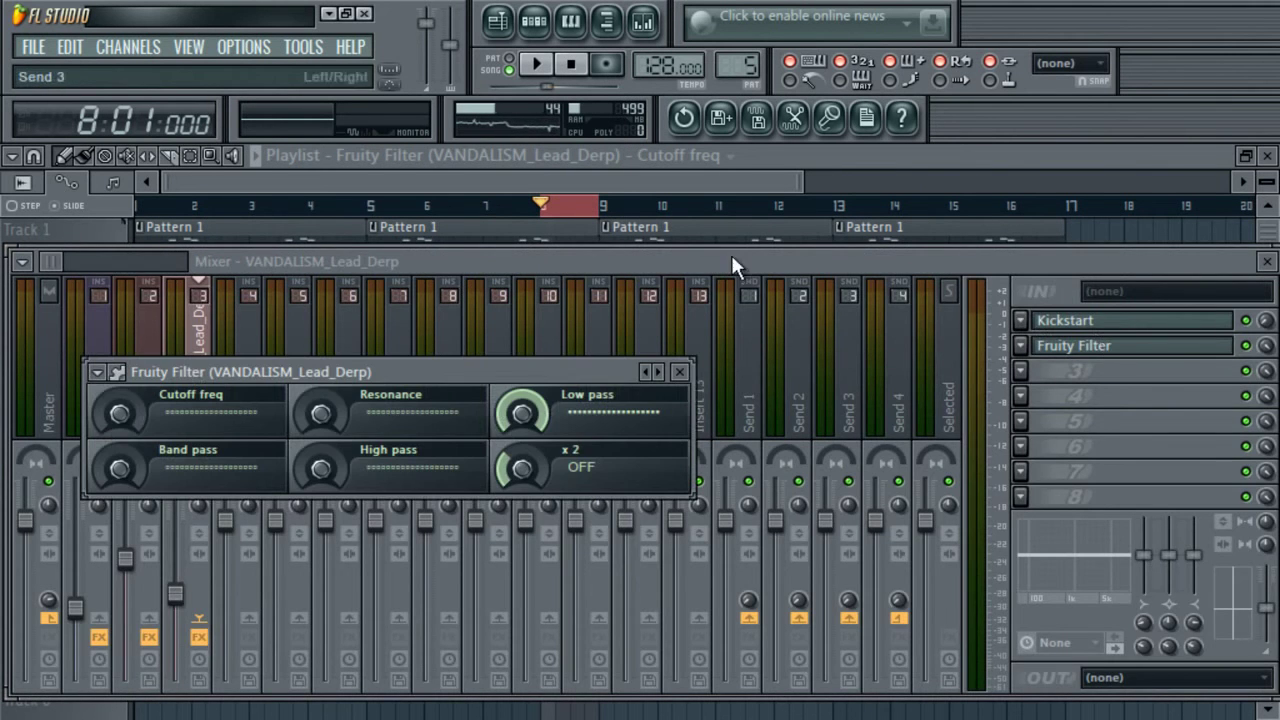
{"action": "left_click", "coordinate": [659, 180]}
{"action": "key", "text": "space"}
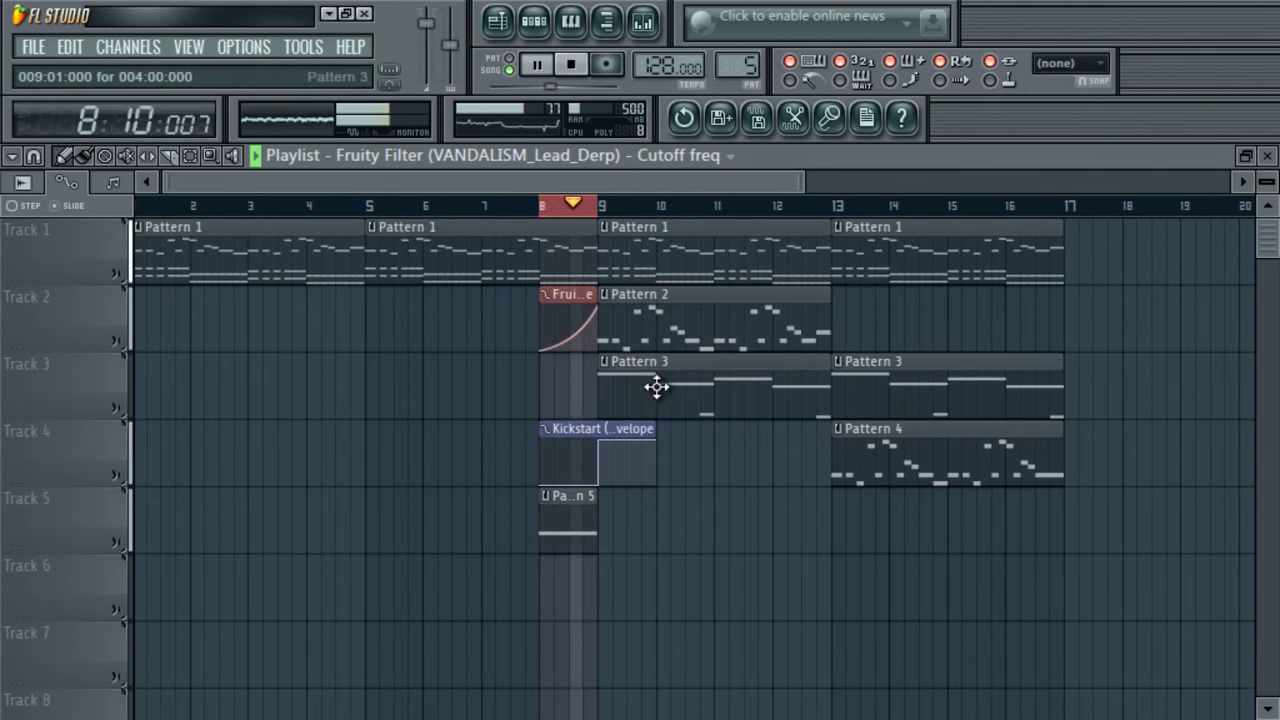
{"action": "left_click", "coordinate": [192, 157]}
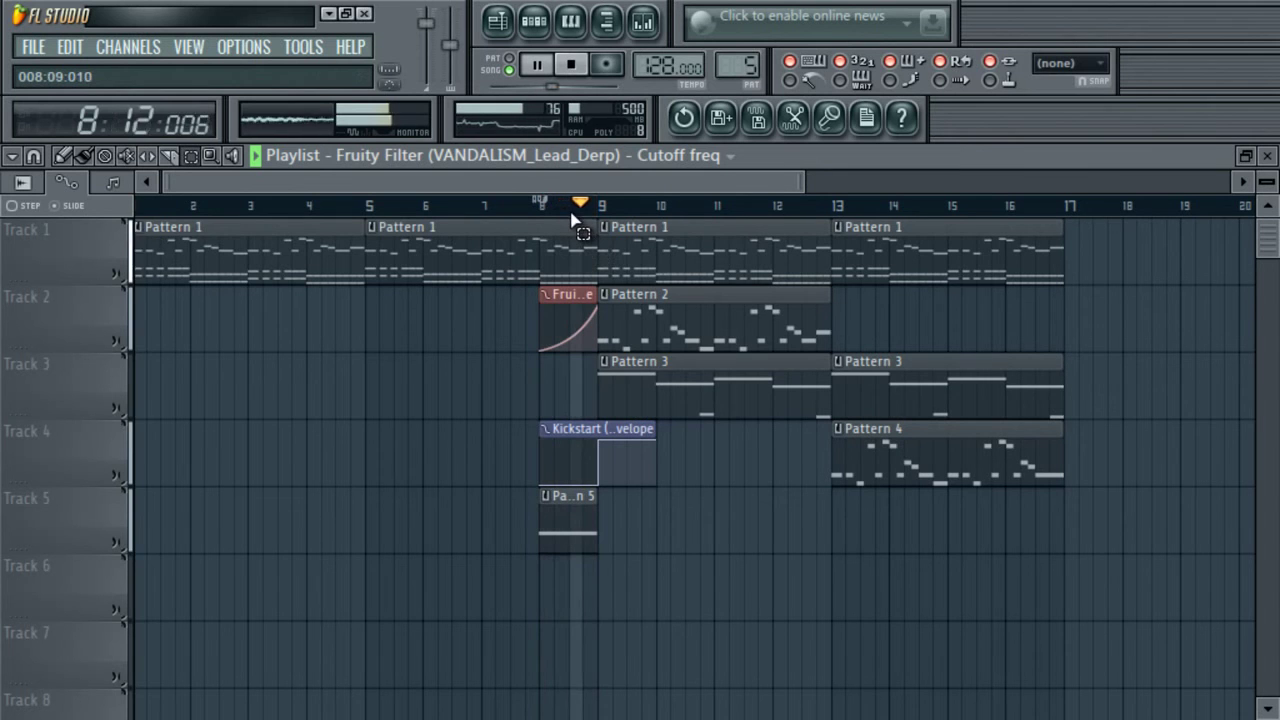
{"action": "left_click", "coordinate": [575, 218]}
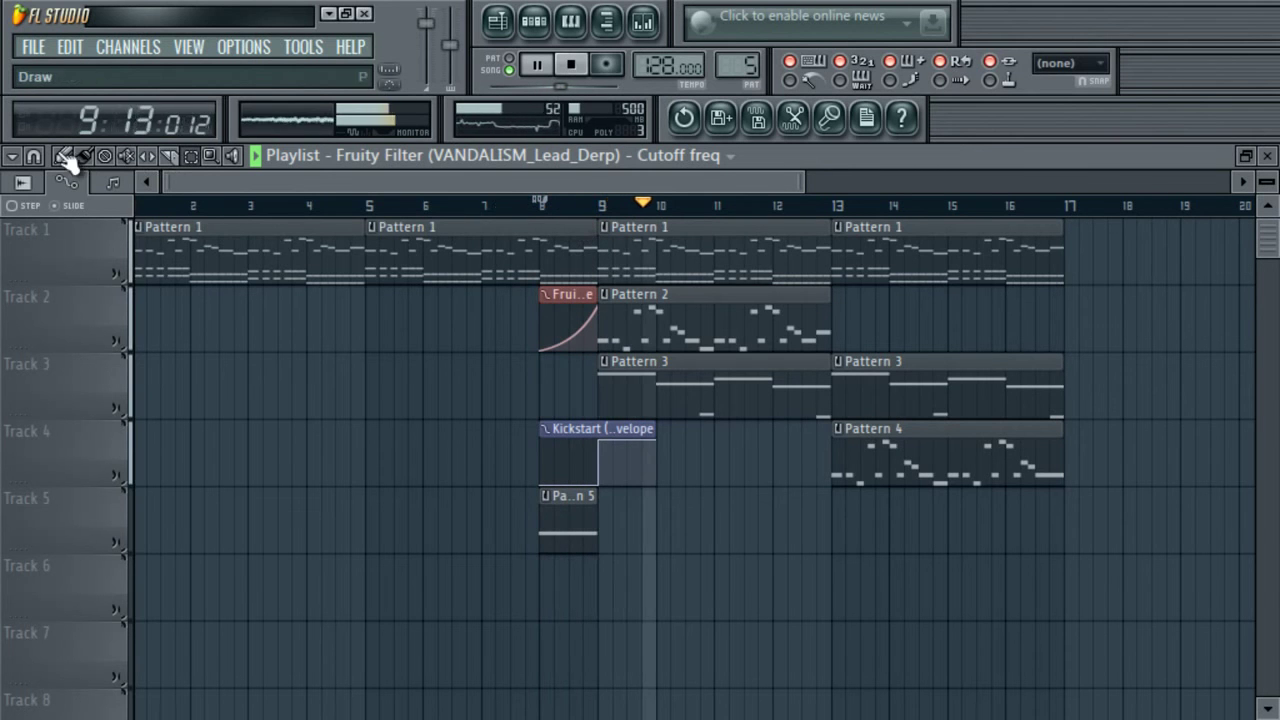
- Balance the mix during playback by lowering the reFX Nexus fader and slightly raising the VANDALISM_Lead_Derp fader
{"action": "left_click", "coordinate": [645, 22]}
{"action": "mouse_move", "coordinate": [185, 585]}
{"action": "left_mouse_down"}
{"action": "mouse_move", "coordinate": [140, 571]}
{"action": "mouse_move", "coordinate": [177, 592]}
{"action": "left_mouse_up"}
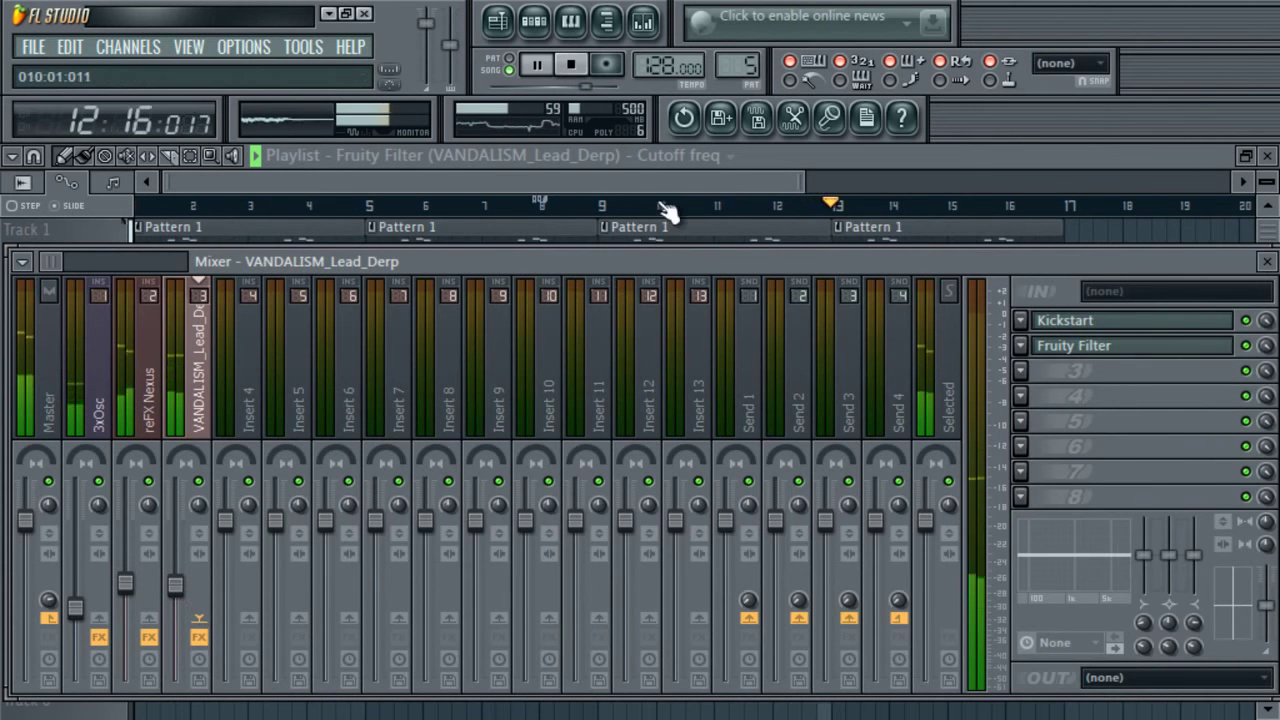
{"action": "key", "text": "F9"}
{"action": "key", "text": "F9"}
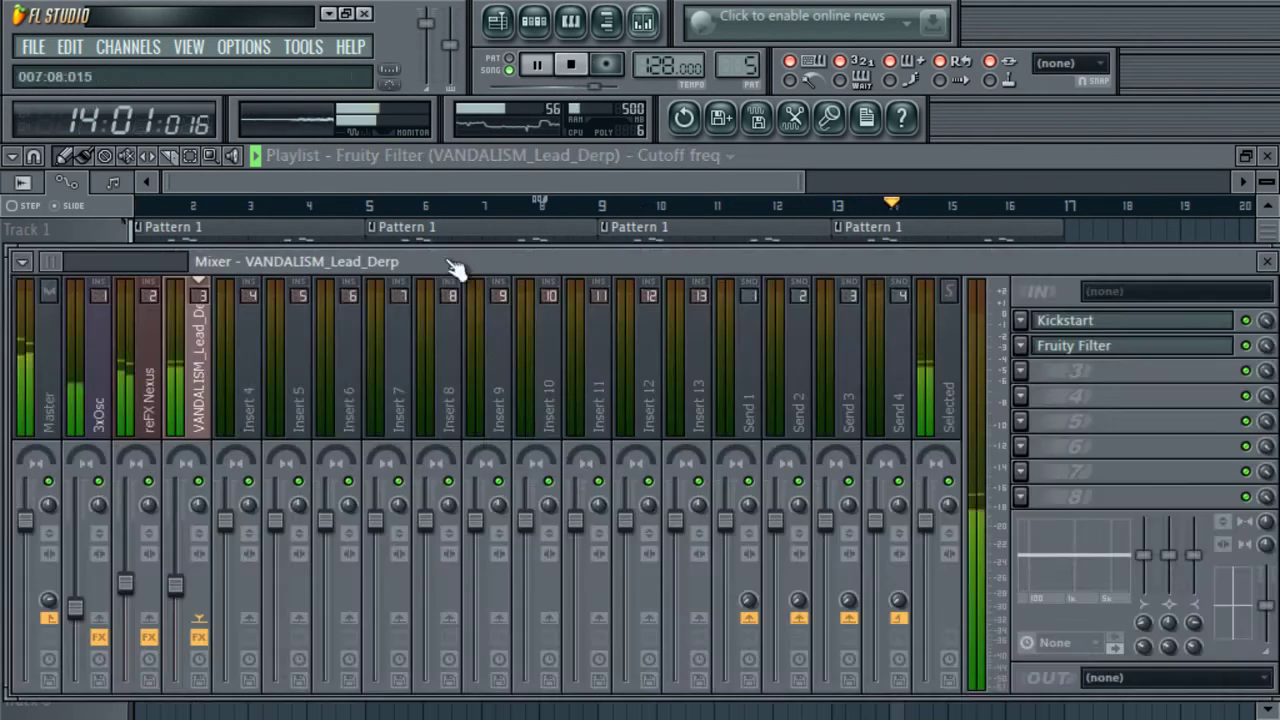
{"action": "key", "text": "F9"}
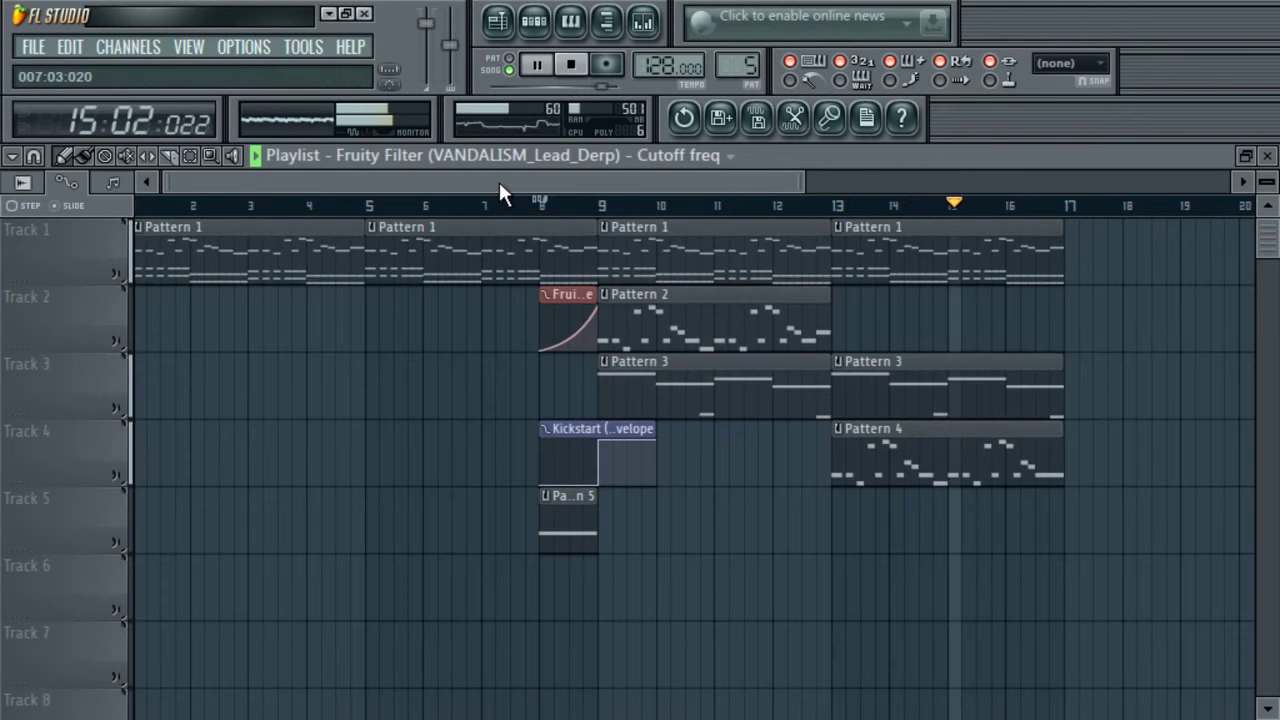
- Stop playback and duplicate the Pattern 1 to 4 clips from bars 9 to 16 so the copies start at bar 17
{"action": "left_click_drag", "start_coordinate": [735, 181], "coordinate": [837, 181]}
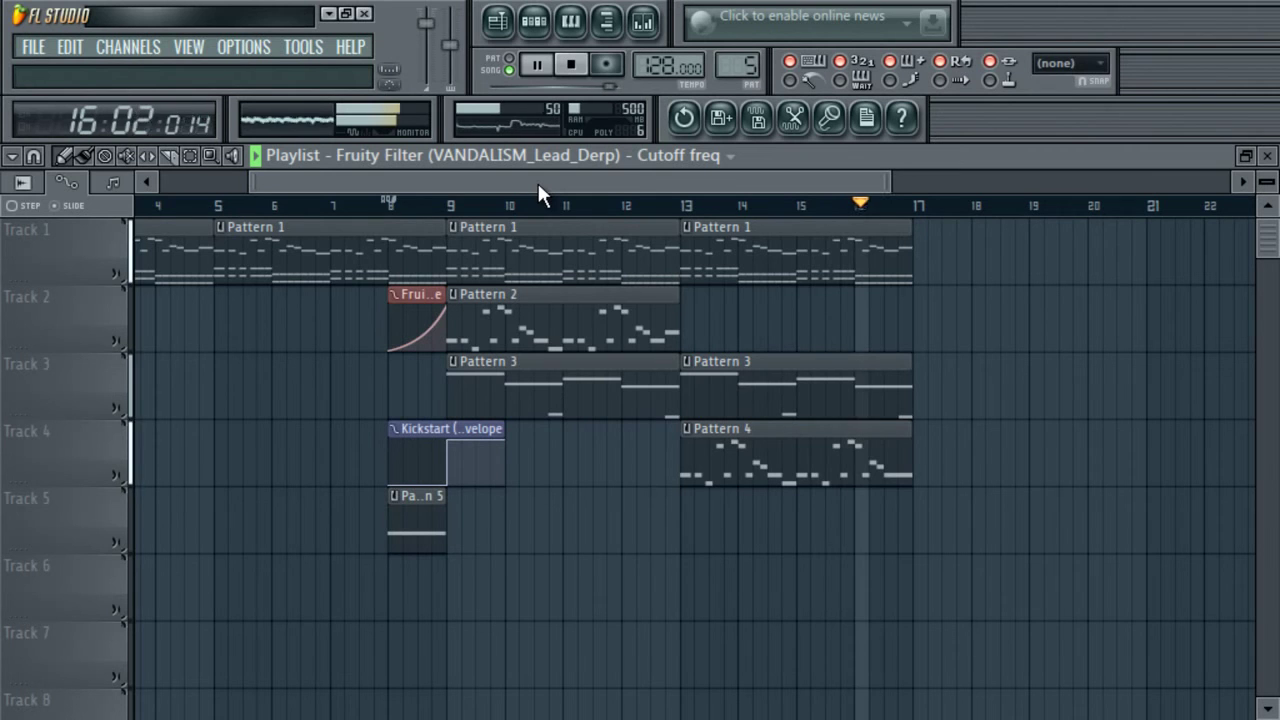
{"action": "key", "text": "space"}
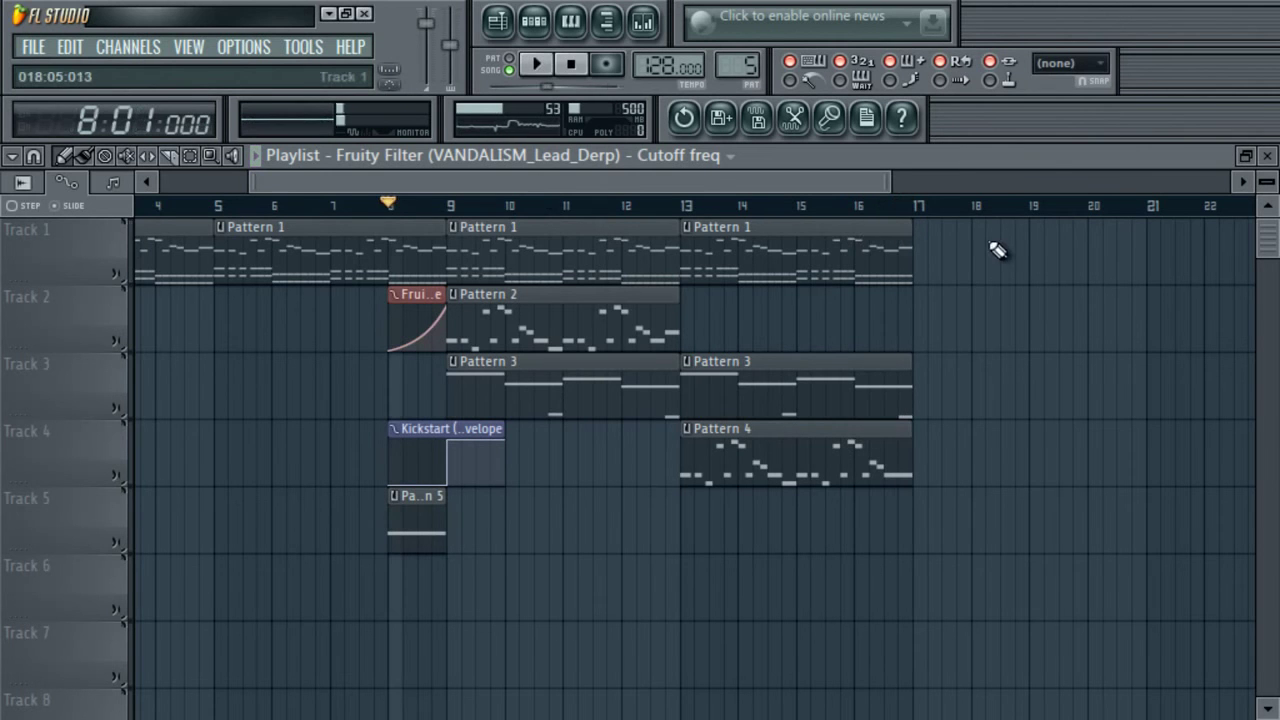
{"action": "left_click_drag", "start_coordinate": [986, 218], "coordinate": [605, 466]}
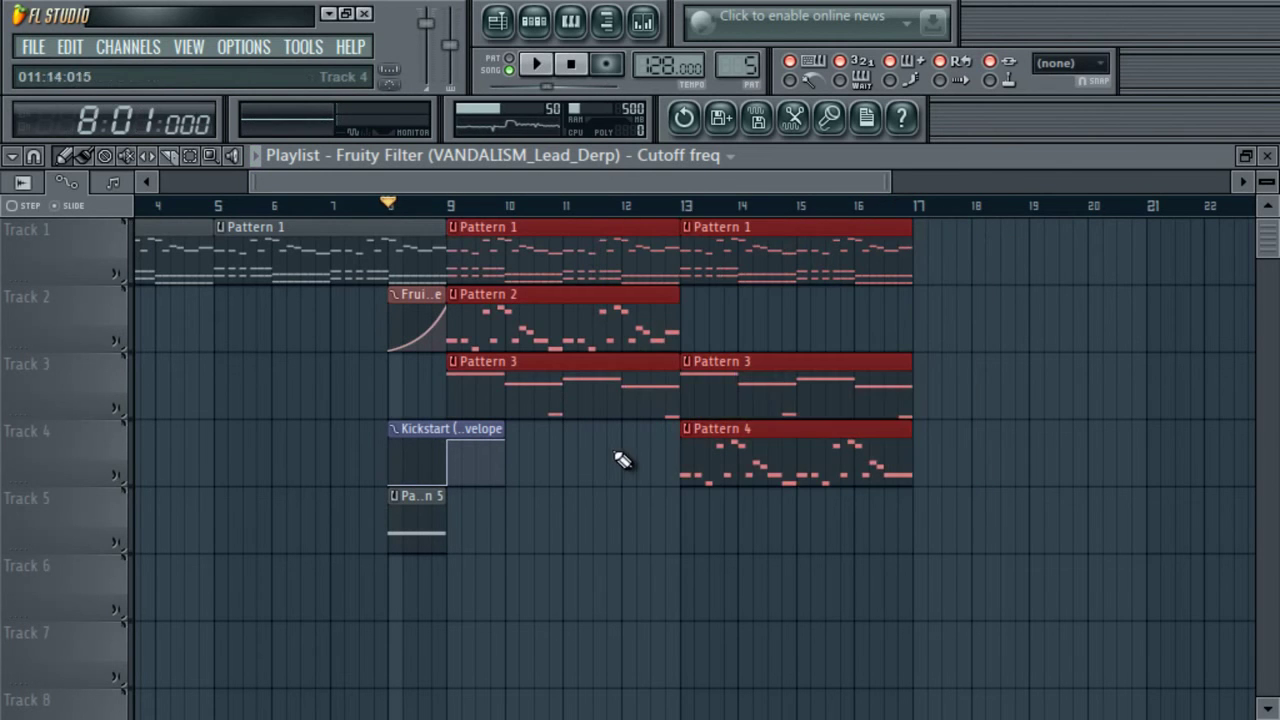
{"action": "key", "text": "ctrl+c"}
{"action": "key", "text": "ctrl+v"}
{"action": "left_click_drag", "start_coordinate": [214, 238], "coordinate": [980, 229]}
- Show the channel rack and the browser, and expand the Flp's Remarke's folder inside Packs
{"action": "left_click", "coordinate": [550, 20]}
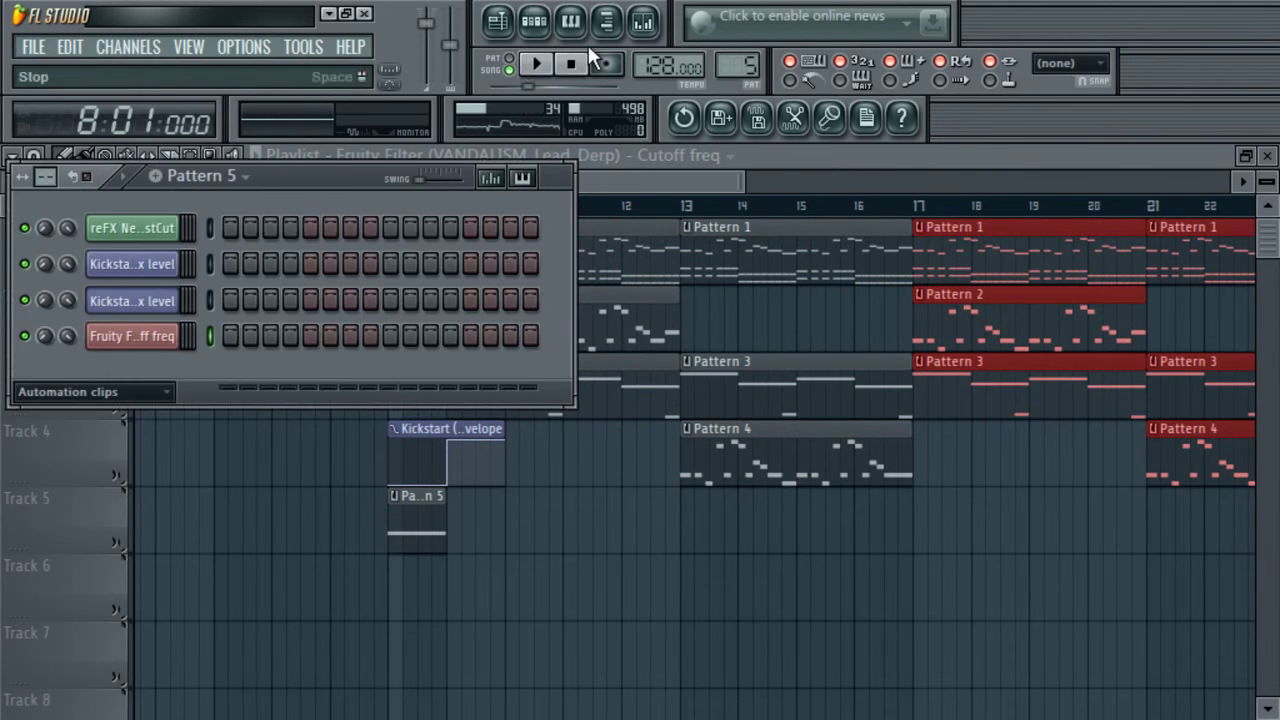
{"action": "left_click", "coordinate": [612, 26]}
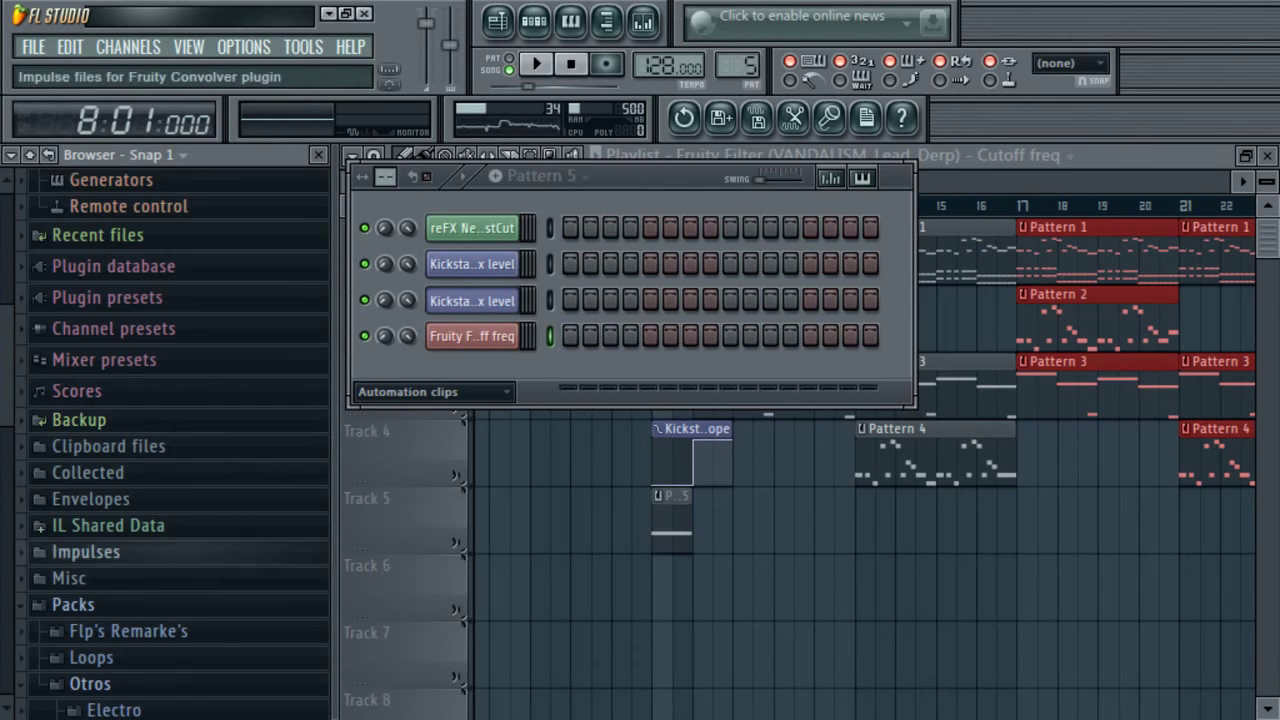
{"action": "scroll", "coordinate": [94, 531], "scroll_direction": "down", "scroll_amount": 3}
{"action": "left_click", "coordinate": [106, 528]}
{"action": "left_click", "coordinate": [106, 526]}
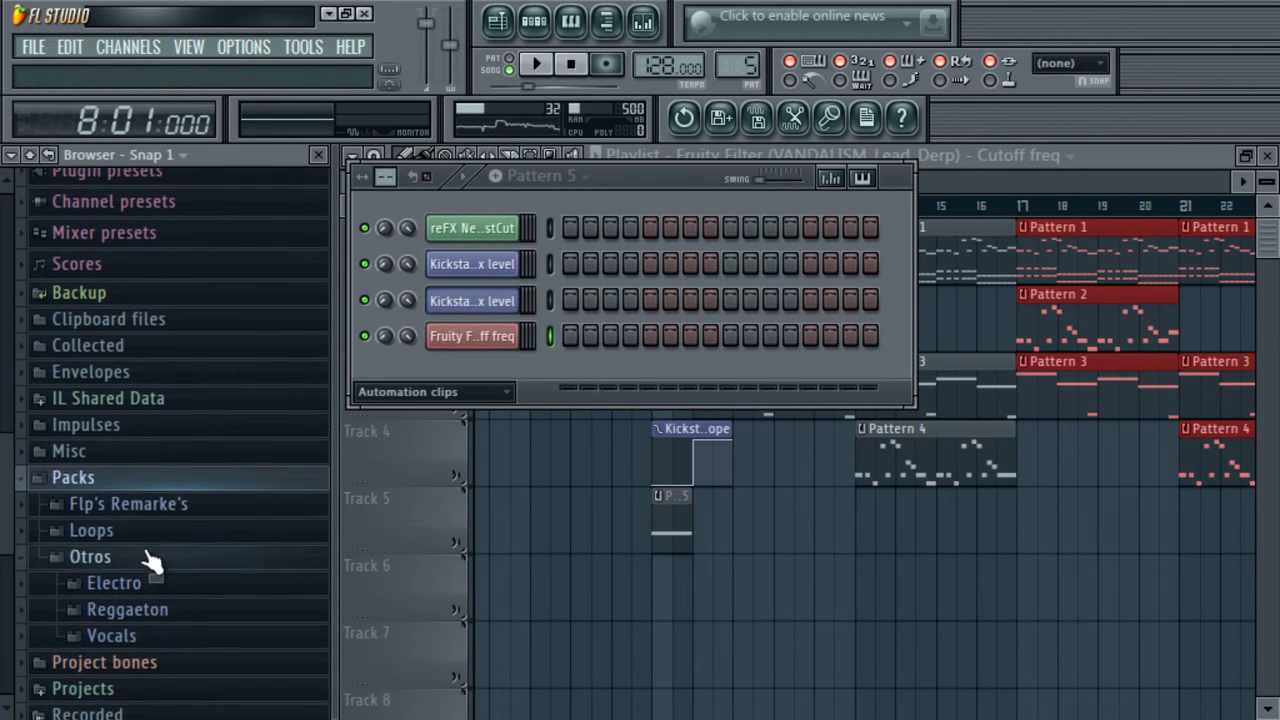
{"action": "left_click", "coordinate": [130, 503]}
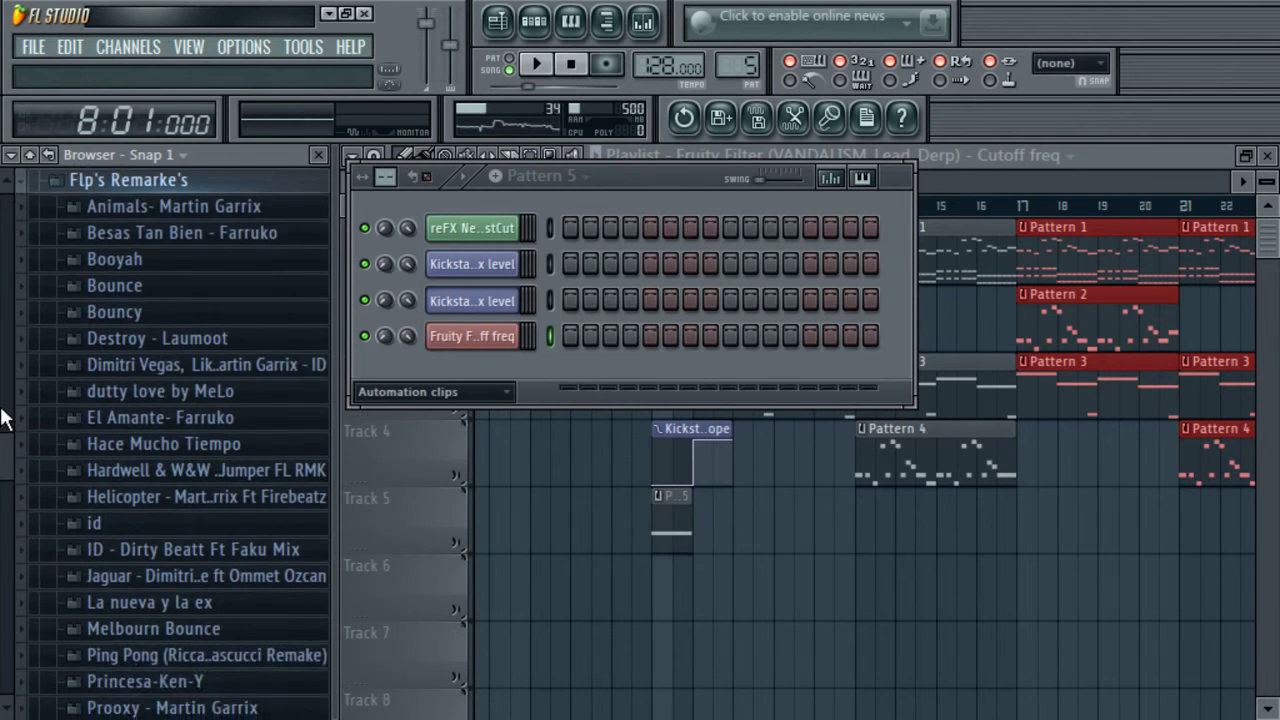
- Open the ID - Dirty Beatt Ft Faku Mix folder and preview the Corte EDM 001, 006 and 007 samples
{"action": "scroll", "coordinate": [27, 475], "scroll_direction": "down", "scroll_amount": 4}
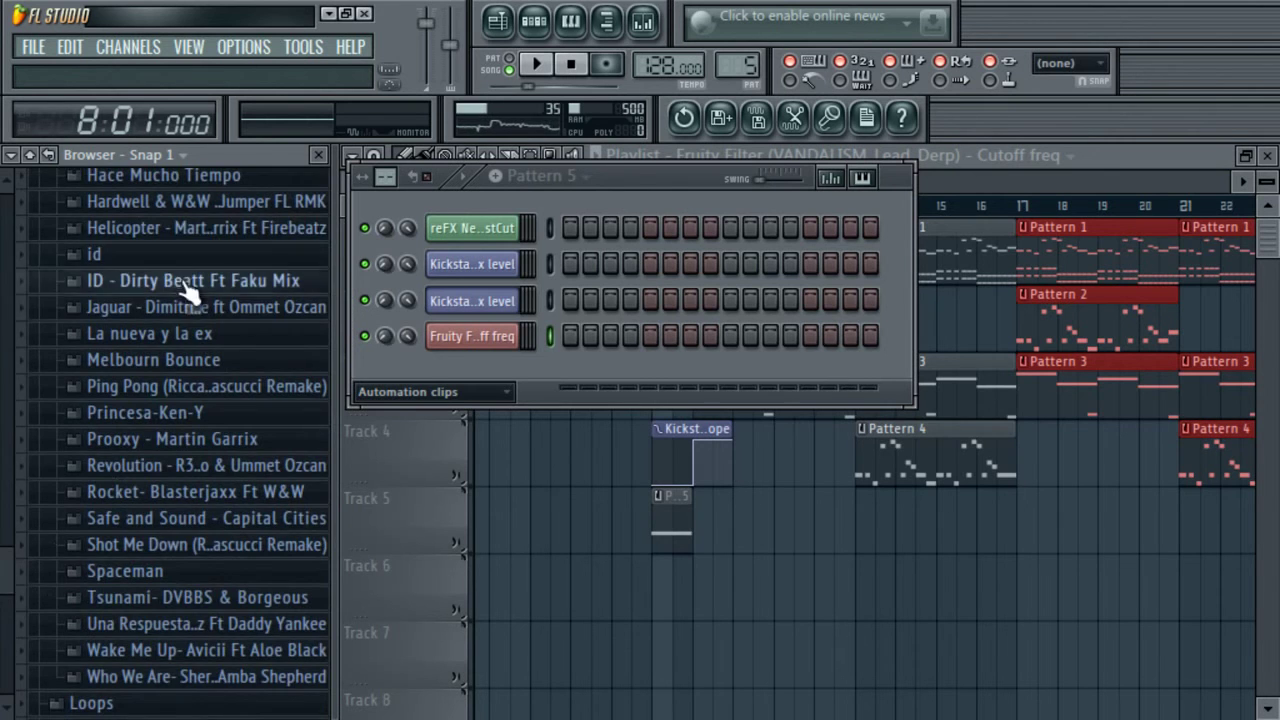
{"action": "left_click", "coordinate": [186, 286]}
{"action": "left_click", "coordinate": [260, 327]}
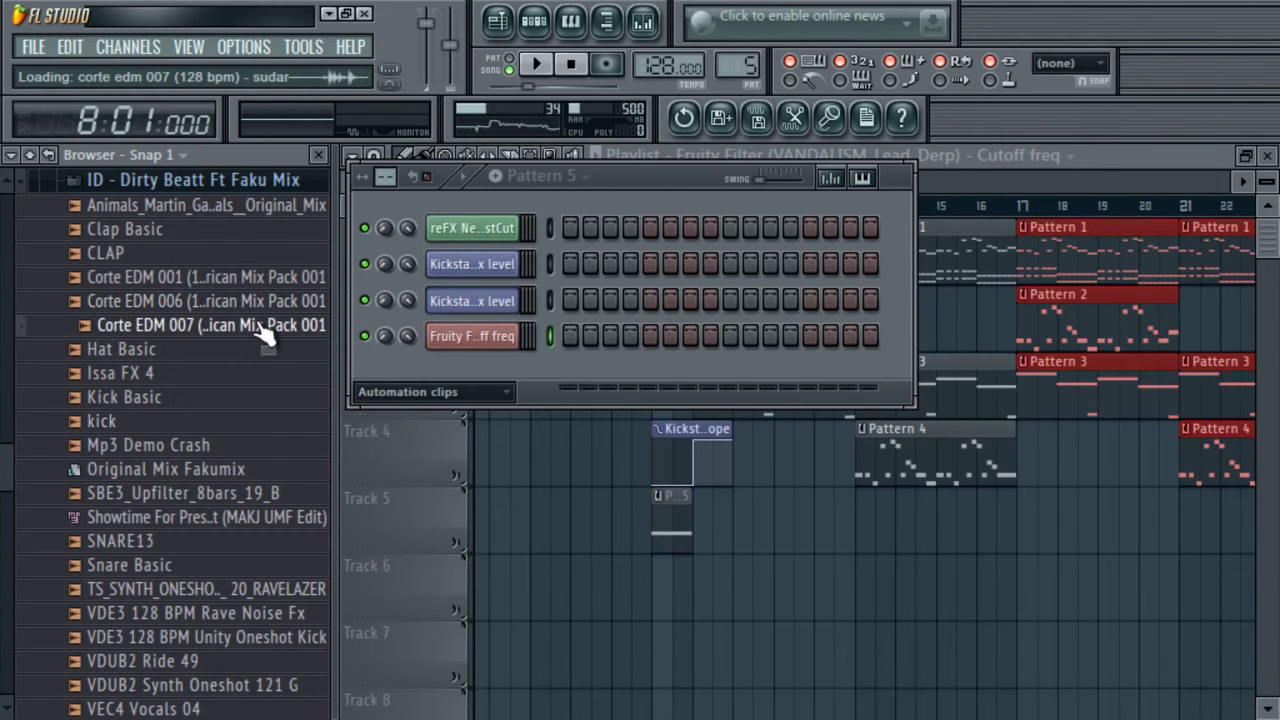
{"action": "left_click", "coordinate": [264, 304]}
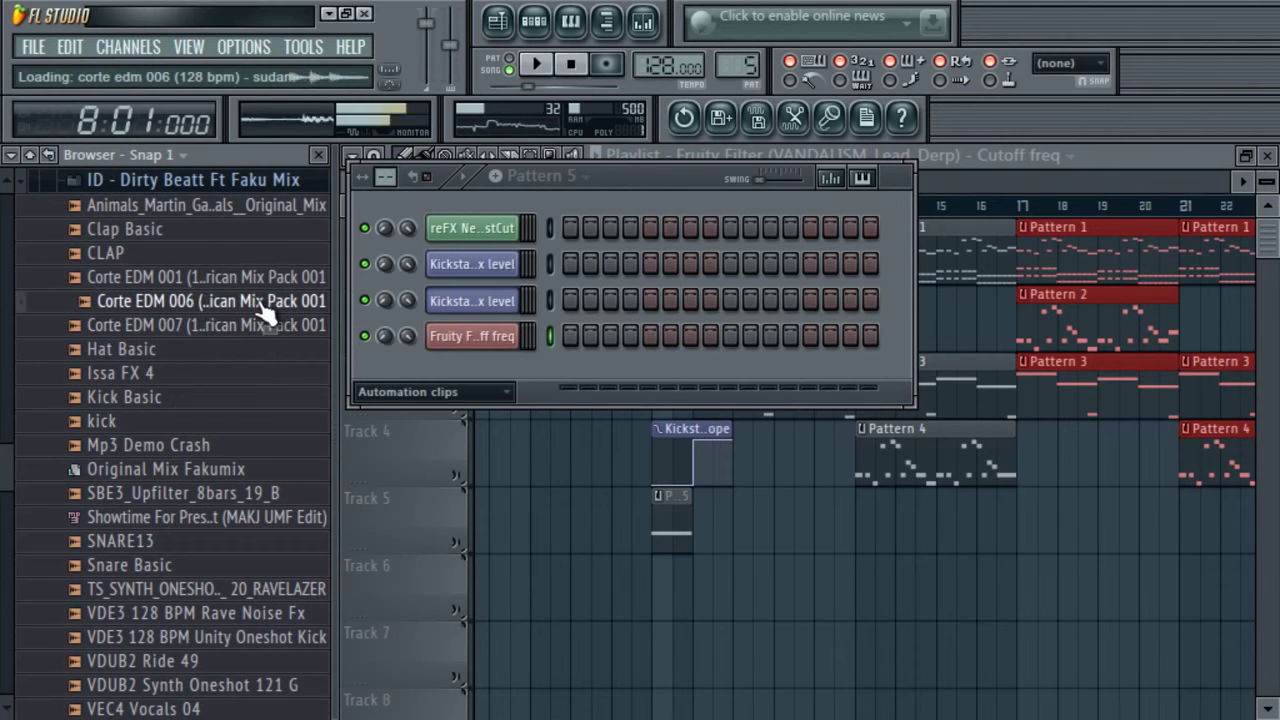
{"action": "left_click", "coordinate": [259, 283]}
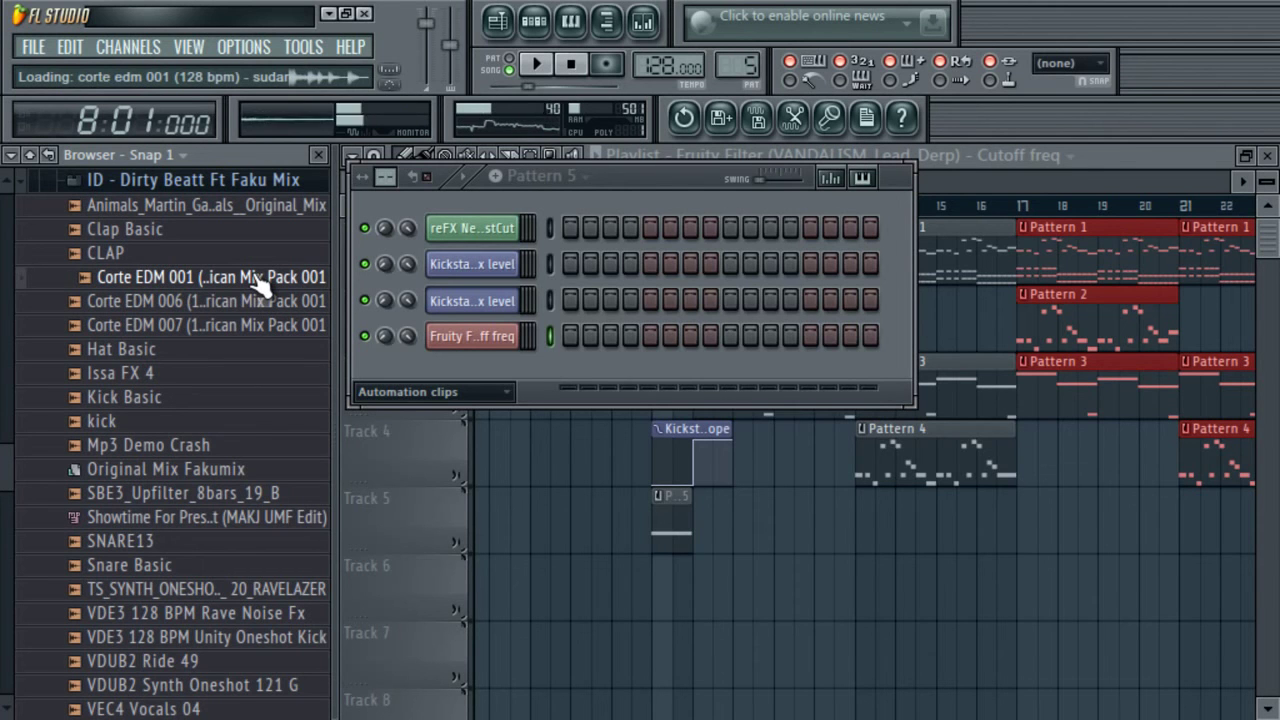
{"action": "left_click", "coordinate": [272, 301]}
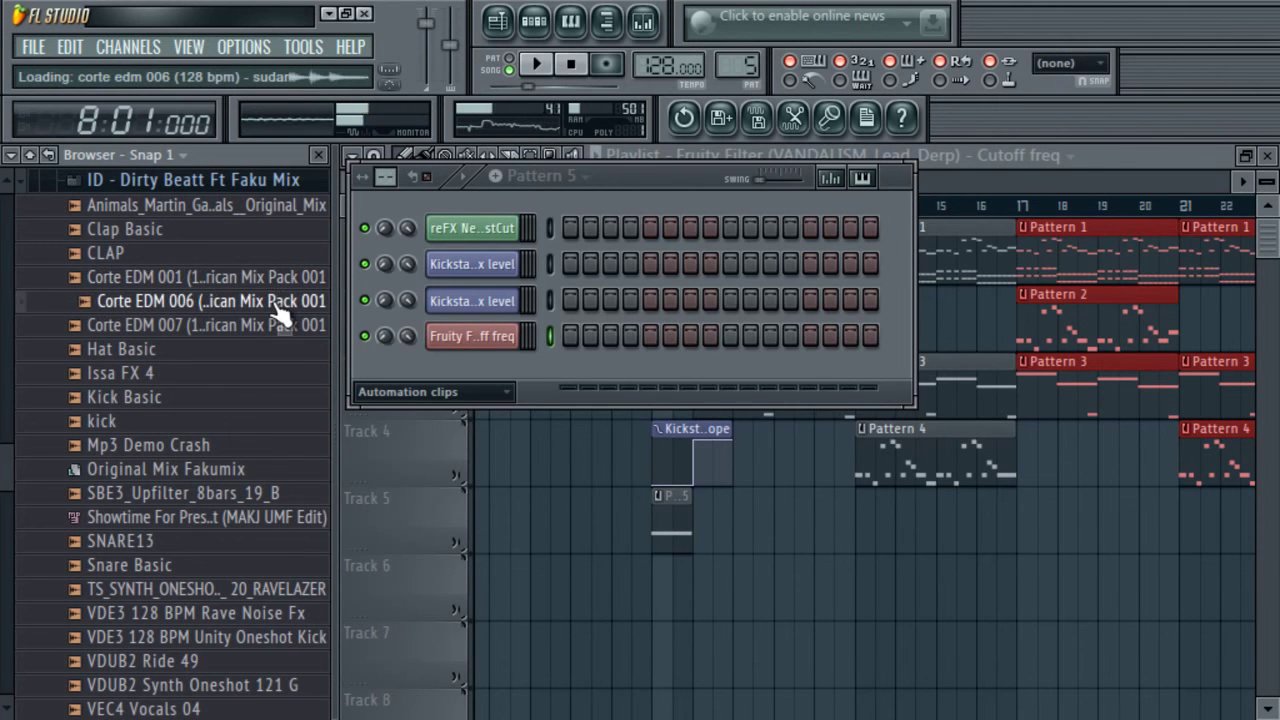
{"action": "left_click", "coordinate": [285, 325]}
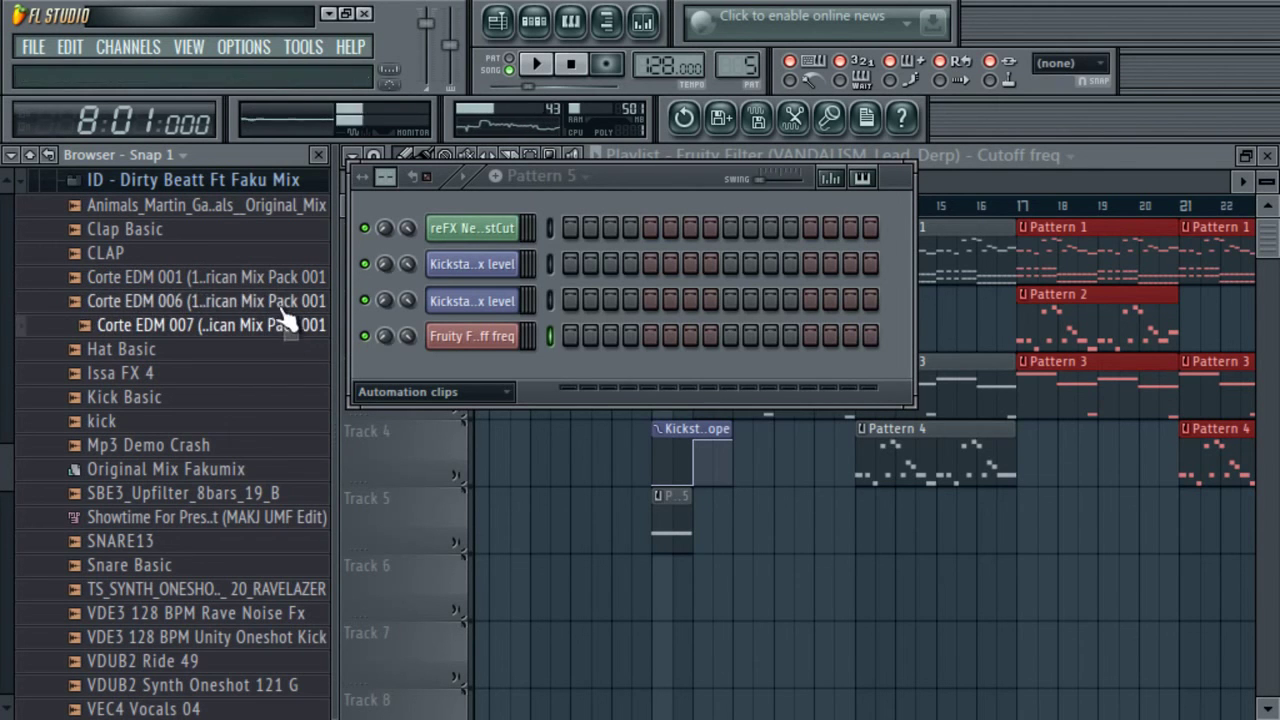
- Place the Corte EDM 006 sample on Track 5 so it ends at bar 17, and play the passage from bar 15
{"action": "left_click_drag", "start_coordinate": [284, 311], "coordinate": [1007, 543]}
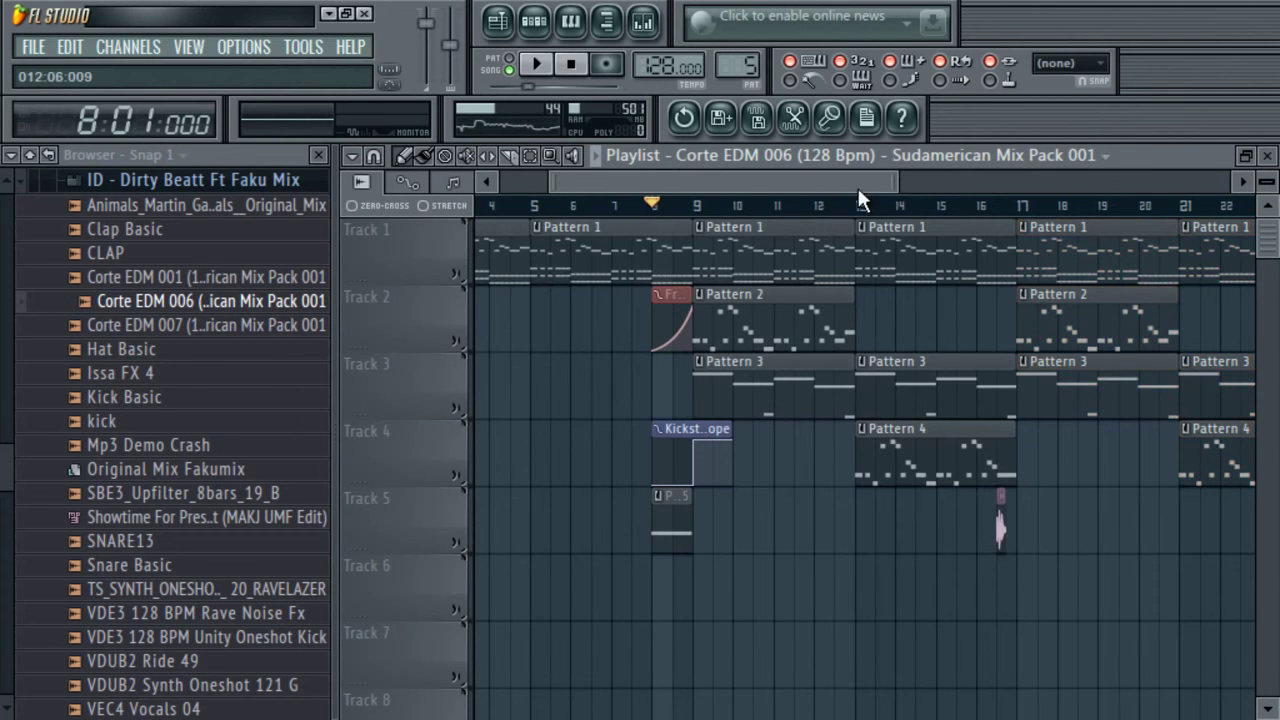
{"action": "left_click_drag", "start_coordinate": [897, 183], "coordinate": [744, 231]}
{"action": "left_click", "coordinate": [754, 205]}
{"action": "key", "text": "space"}
{"action": "left_click_drag", "start_coordinate": [824, 185], "coordinate": [771, 229]}
{"action": "left_click", "coordinate": [755, 206]}
{"action": "left_click_drag", "start_coordinate": [1068, 540], "coordinate": [1116, 540]}
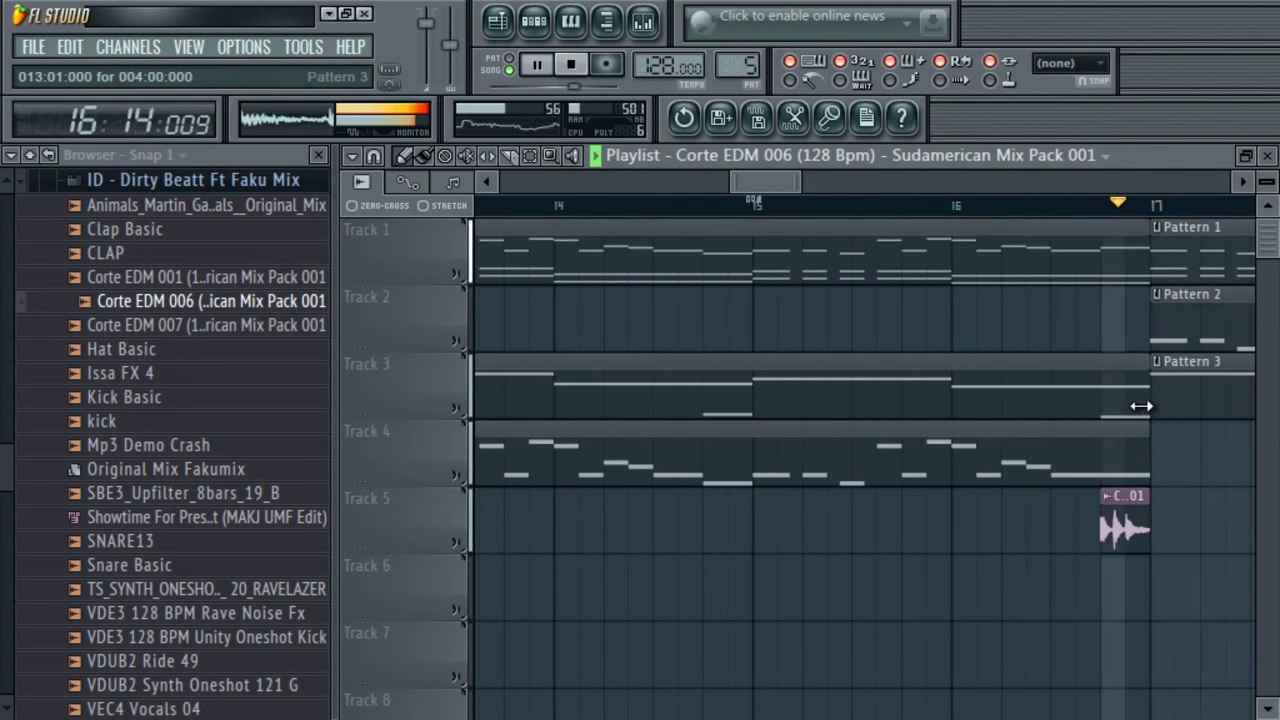
- Stop playback and lower the Corte EDM 006 channel volume to about 57%
{"action": "key", "text": "space"}
{"action": "left_click", "coordinate": [1118, 496]}
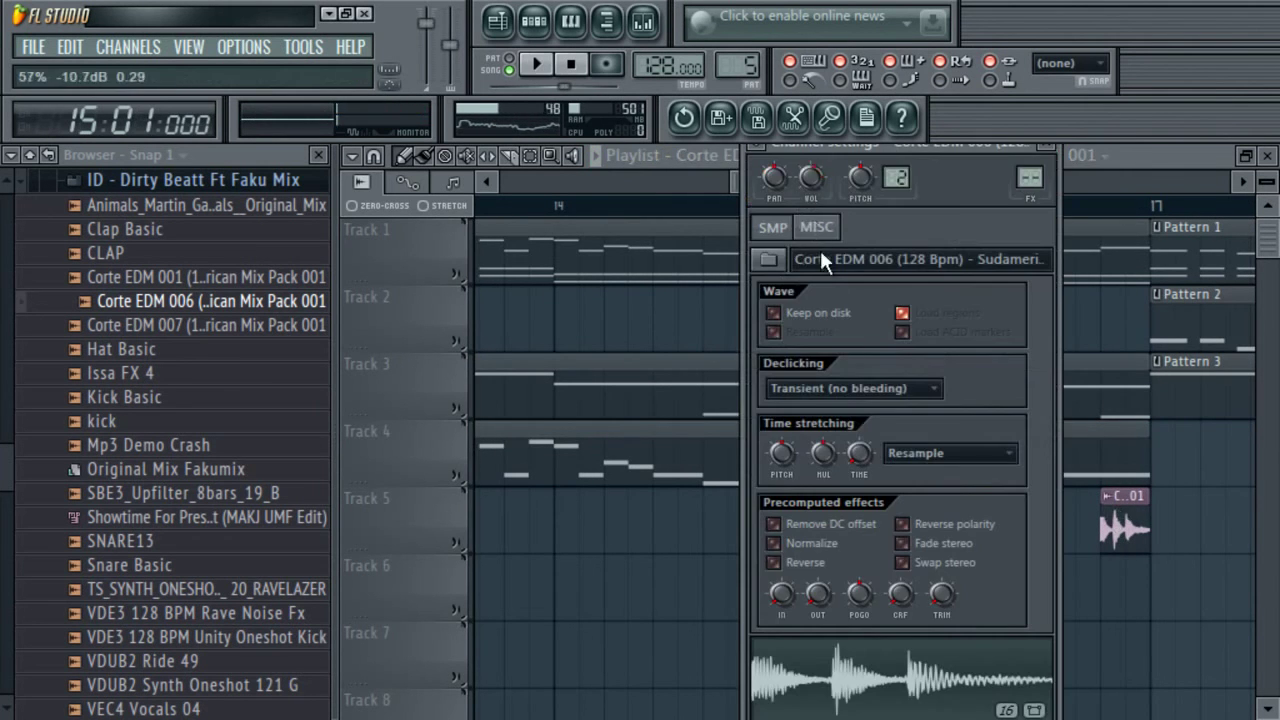
{"action": "left_click", "coordinate": [1141, 160]}
- Trim the second Pattern 3 clip to end at bar 16 and place Corte EDM 001 there on Track 5, ending where Corte EDM 006 starts
{"action": "left_click_drag", "start_coordinate": [1123, 406], "coordinate": [949, 390]}
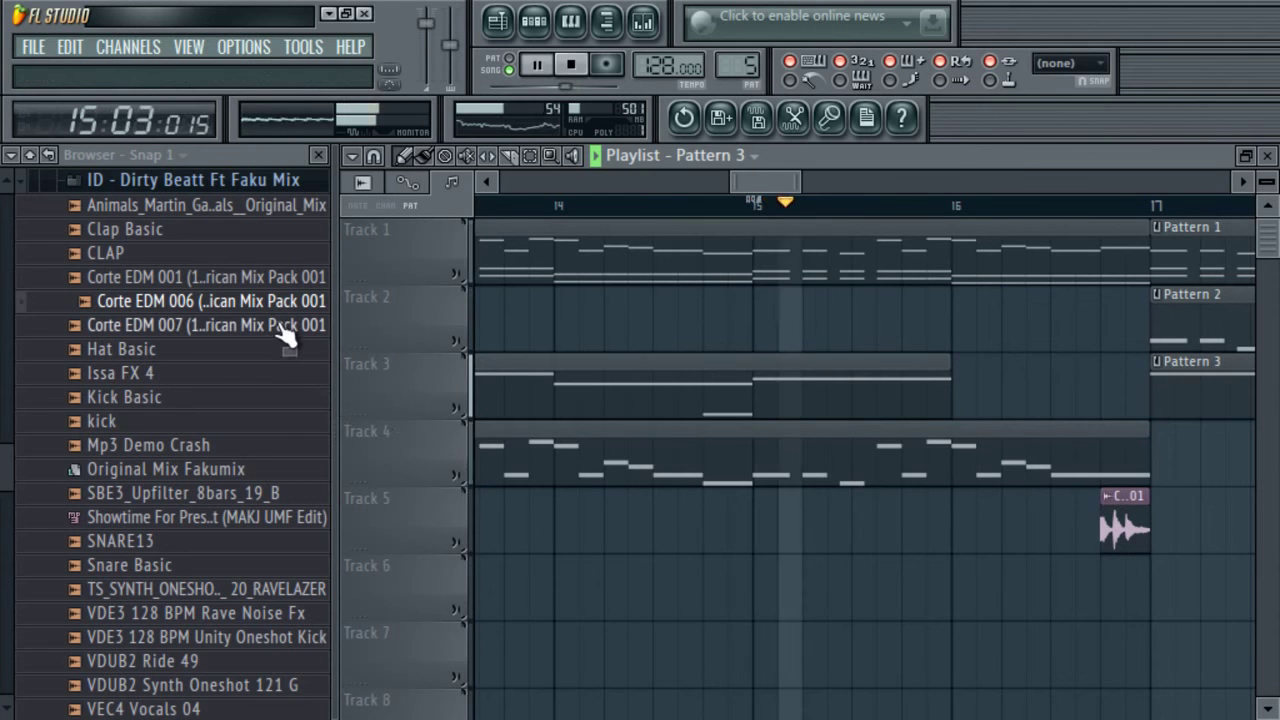
{"action": "left_click_drag", "start_coordinate": [283, 283], "coordinate": [950, 582]}
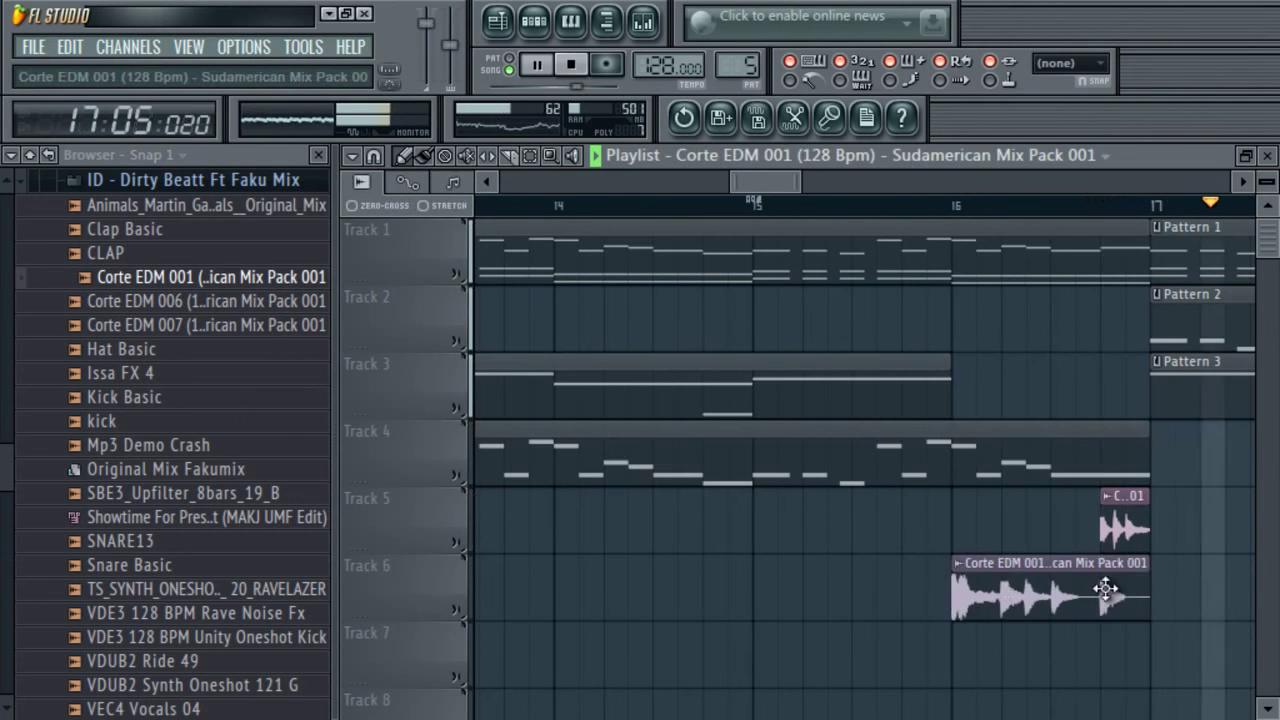
{"action": "left_click_drag", "start_coordinate": [1141, 585], "coordinate": [1030, 500]}
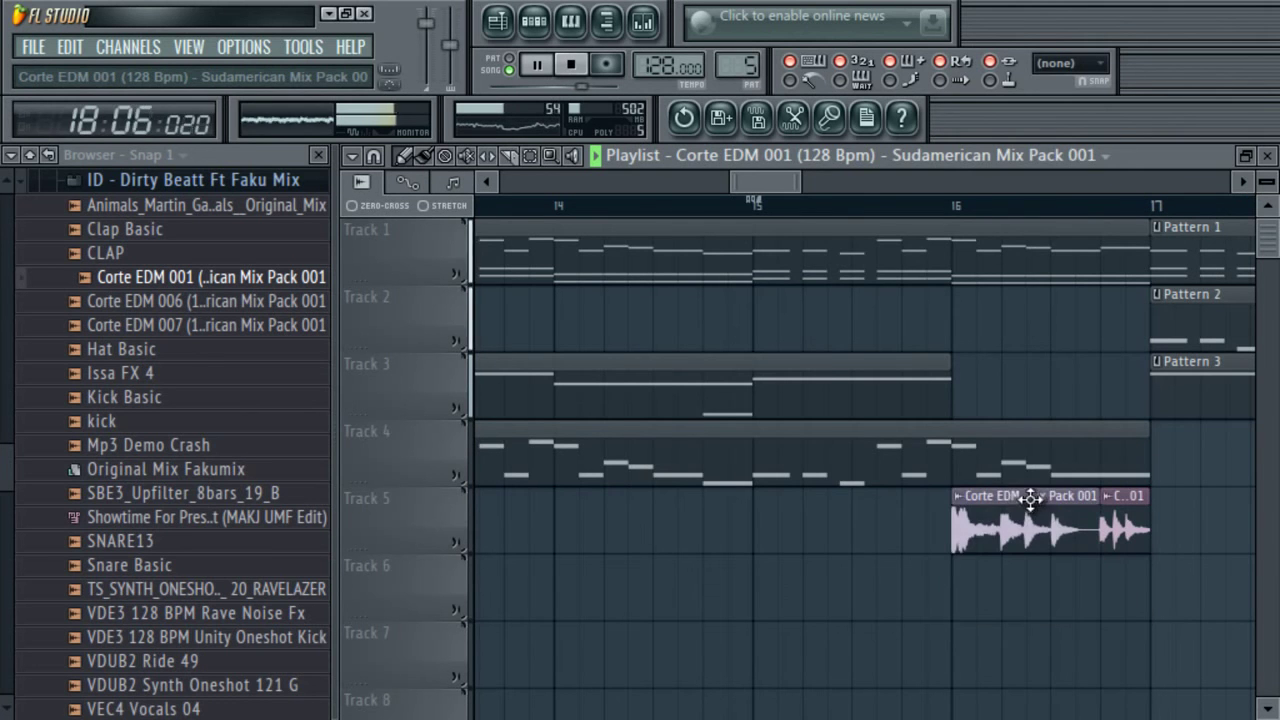
- Check the channel settings of the Corte EDM 001 and Corte EDM 006 samples while playing the fill from bar 15
{"action": "double_click", "coordinate": [1017, 511]}
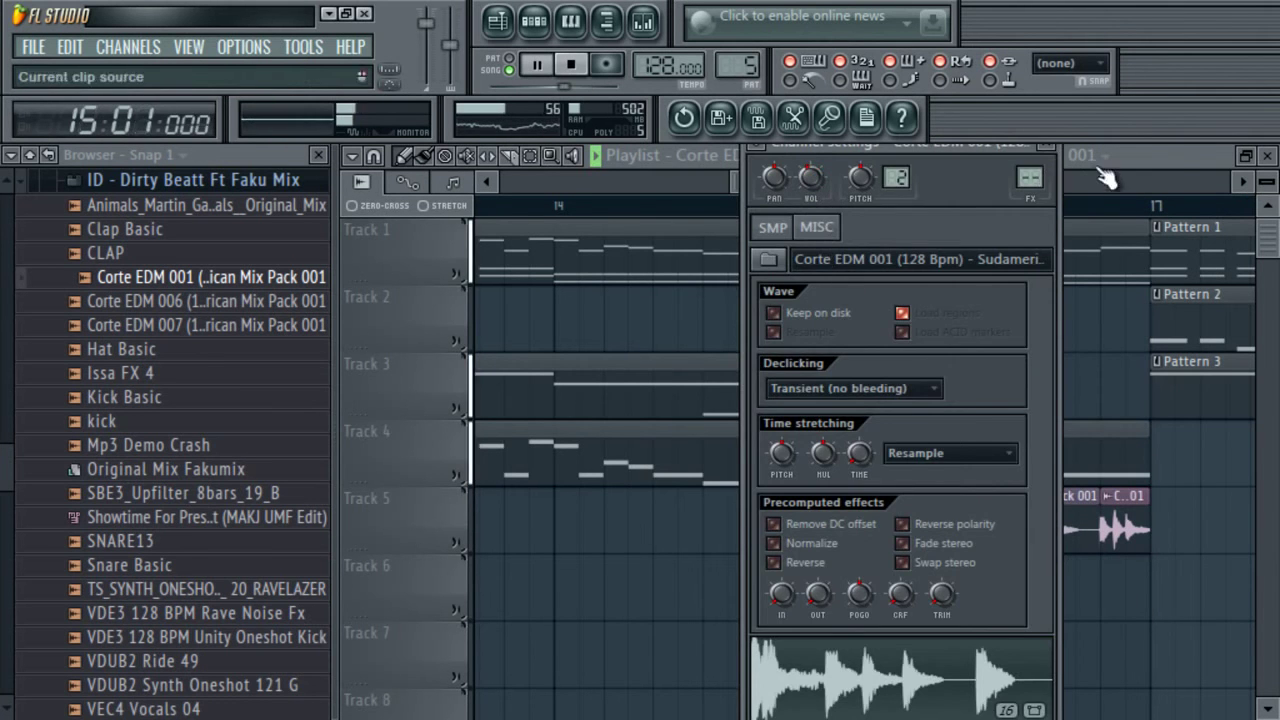
{"action": "key", "text": "space"}
{"action": "left_click", "coordinate": [1170, 152]}
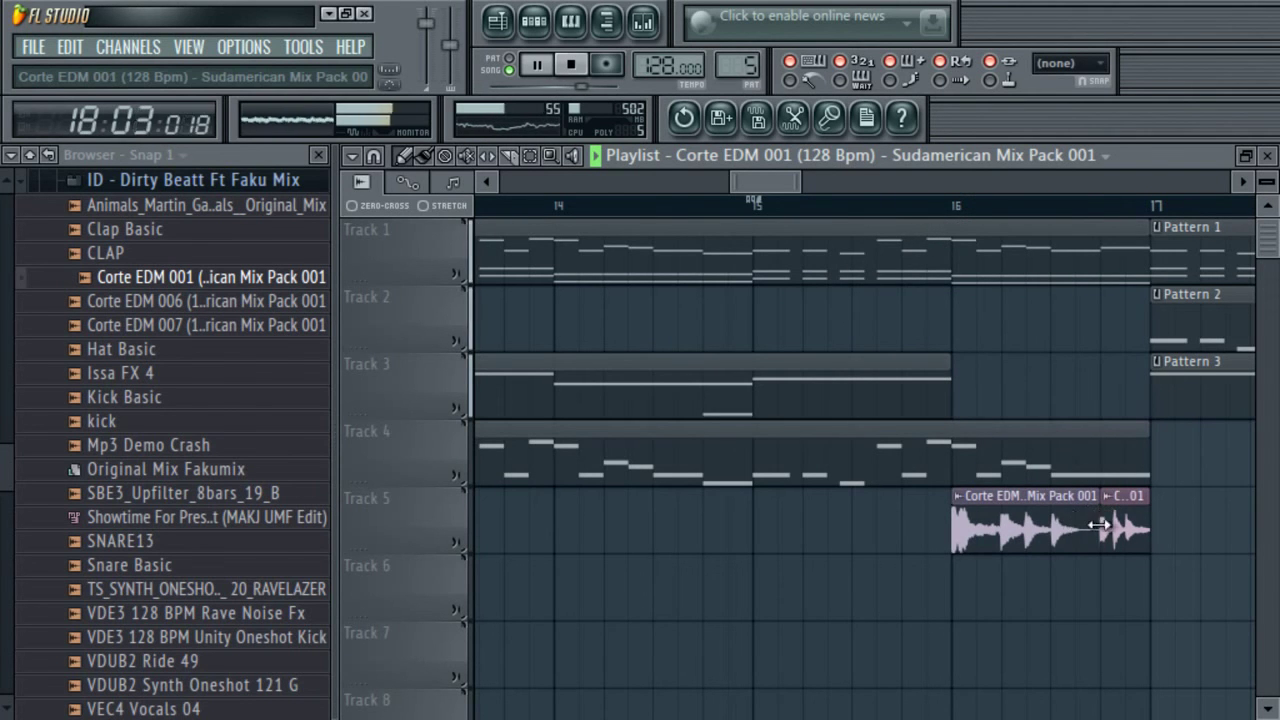
{"action": "double_click", "coordinate": [1136, 525]}
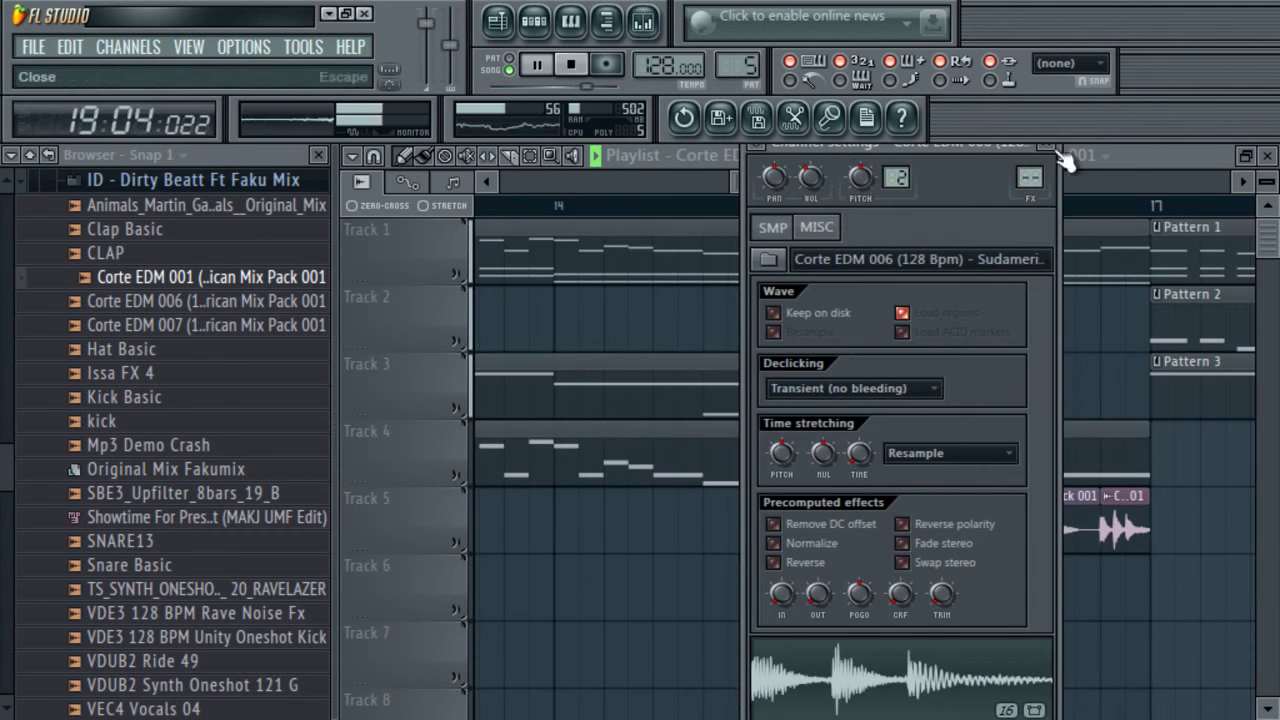
{"action": "left_click", "coordinate": [1084, 162]}
- Replay the arrangement and follow the fill in bar 16 leading into the duplicated section at bar 17
{"action": "mouse_move", "coordinate": [800, 178]}
{"action": "left_mouse_down"}
{"action": "mouse_move", "coordinate": [1031, 177]}
{"action": "mouse_move", "coordinate": [815, 185]}
{"action": "mouse_move", "coordinate": [804, 200]}
{"action": "left_mouse_up"}
{"action": "left_click", "coordinate": [571, 64]}
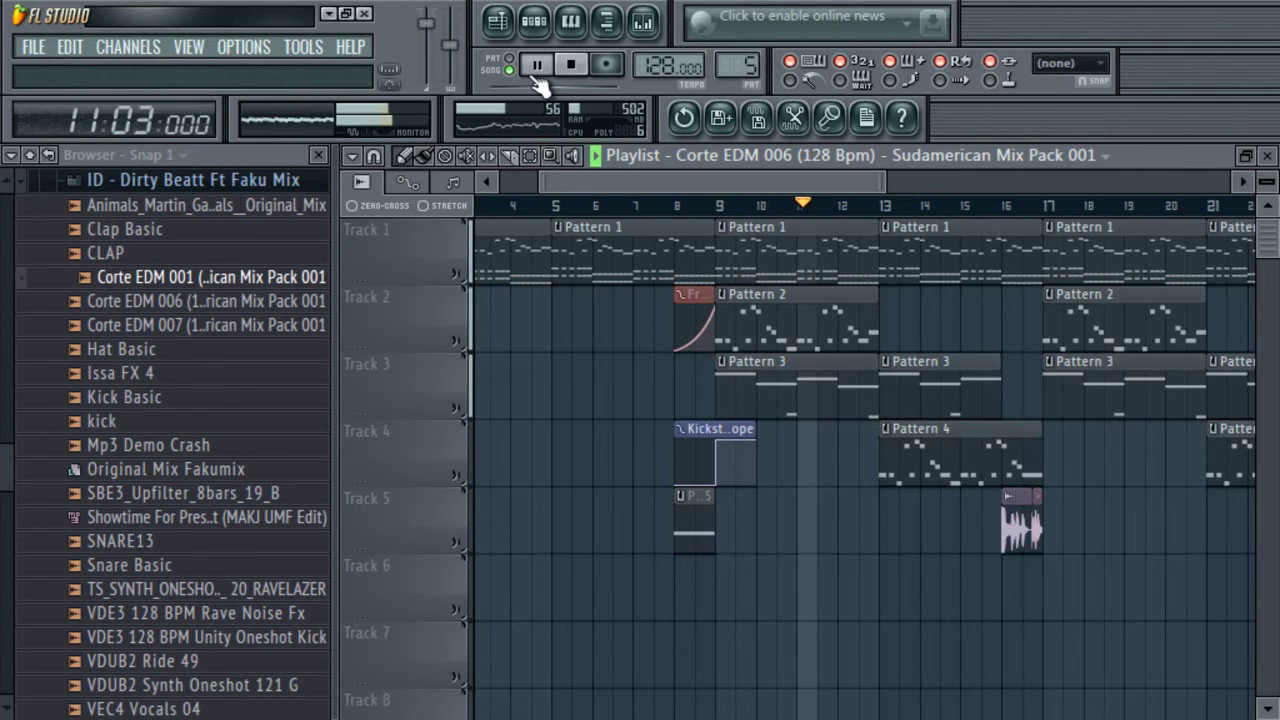
{"action": "left_click_drag", "start_coordinate": [729, 178], "coordinate": [876, 181]}
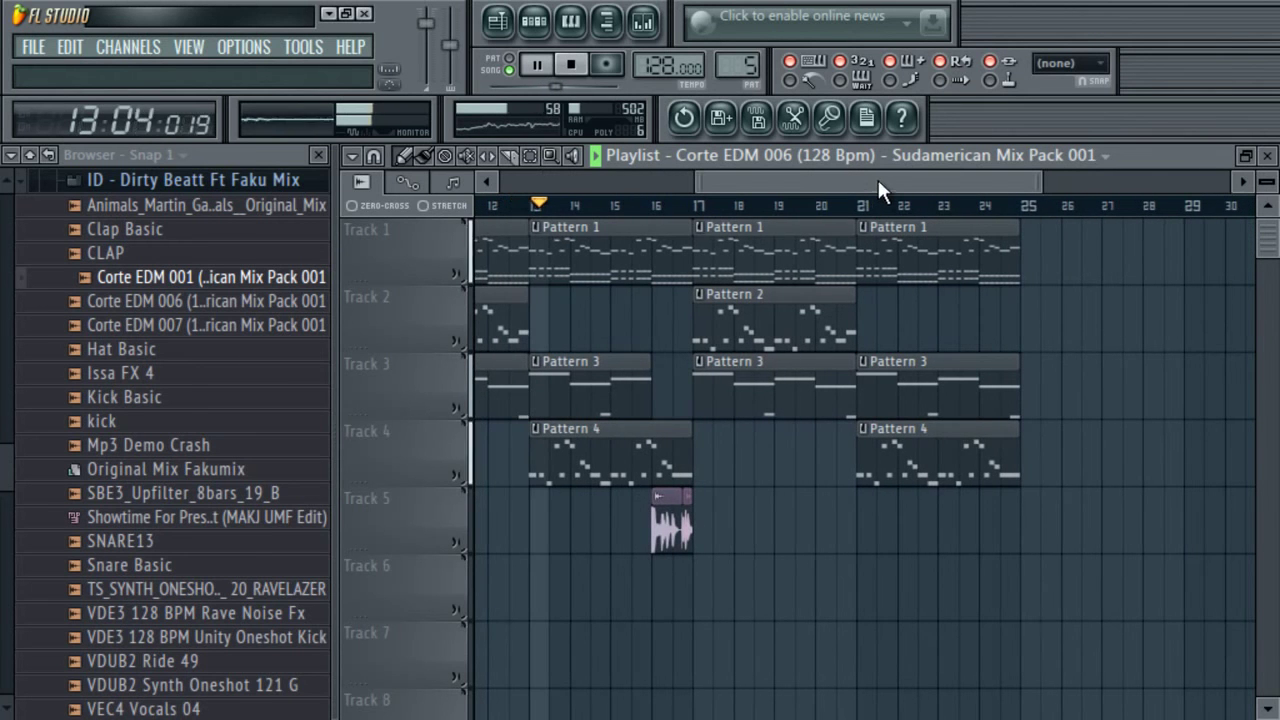
{"action": "left_click_drag", "start_coordinate": [1038, 181], "coordinate": [878, 181]}
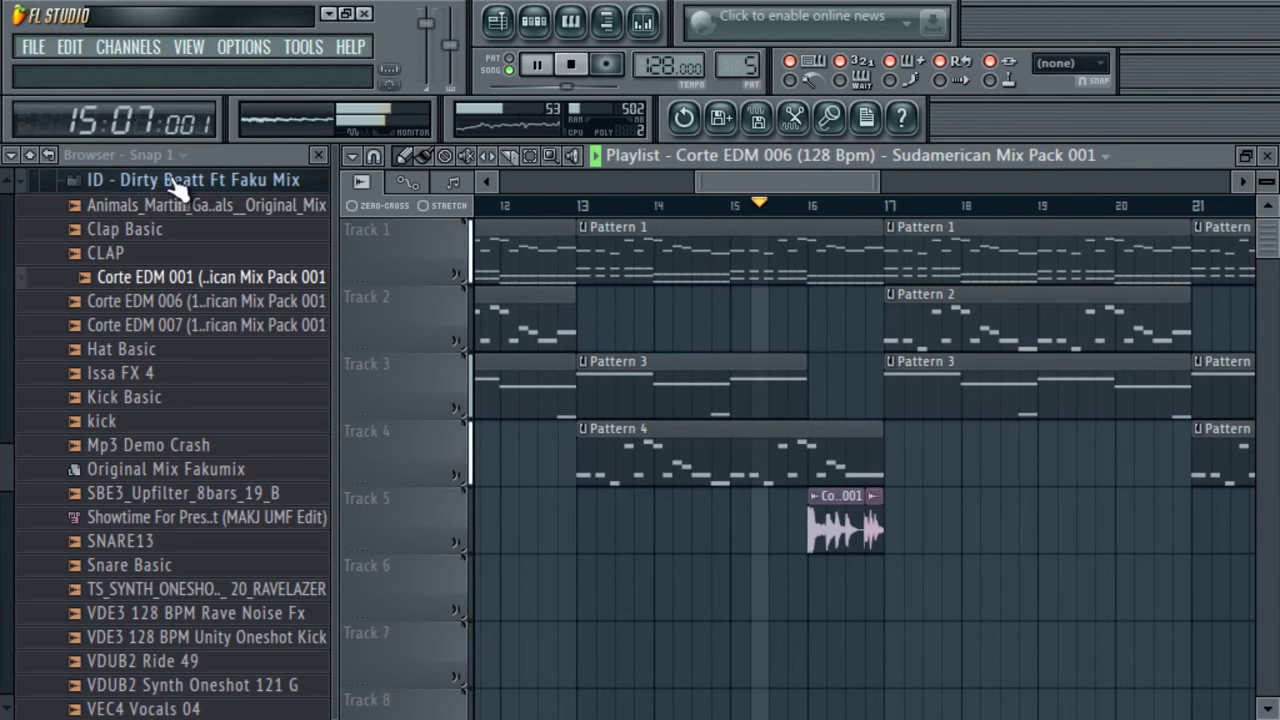
- Collapse the open sample folders in the browser, stop playback, and expand Packs
{"action": "left_click", "coordinate": [44, 180]}
{"action": "left_click", "coordinate": [28, 170]}
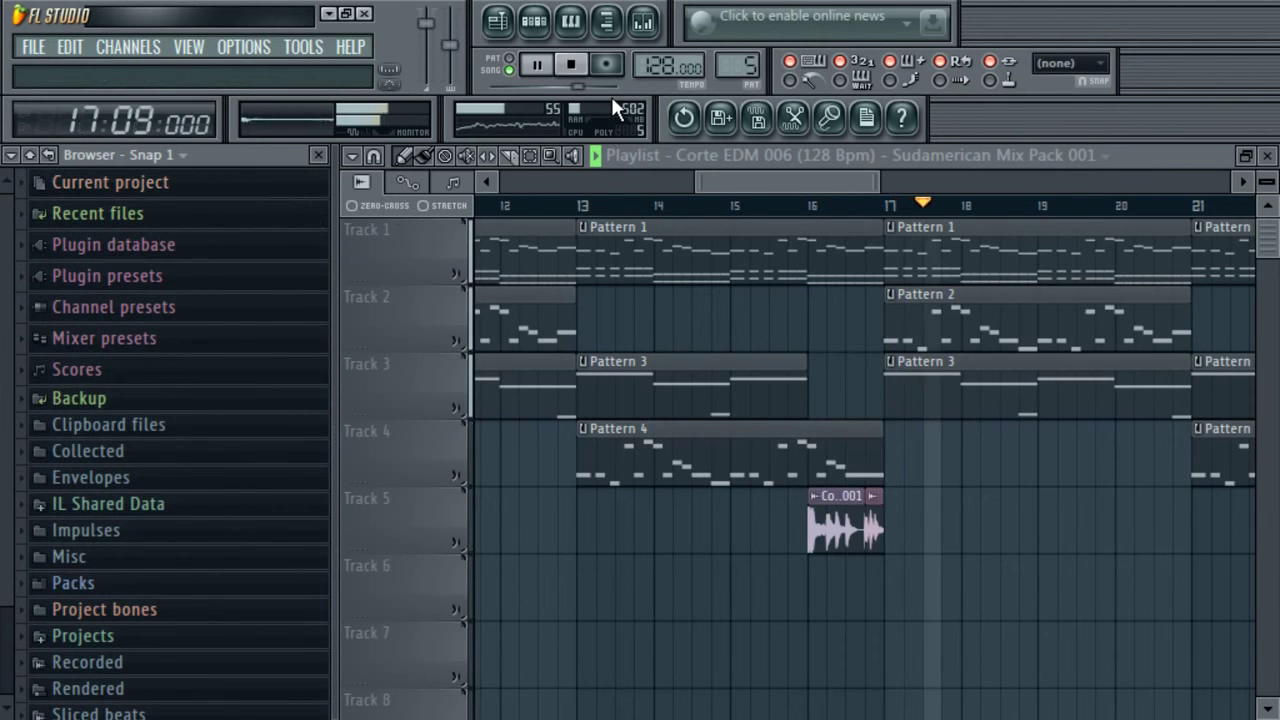
{"action": "left_click", "coordinate": [571, 64]}
{"action": "left_click", "coordinate": [100, 580]}
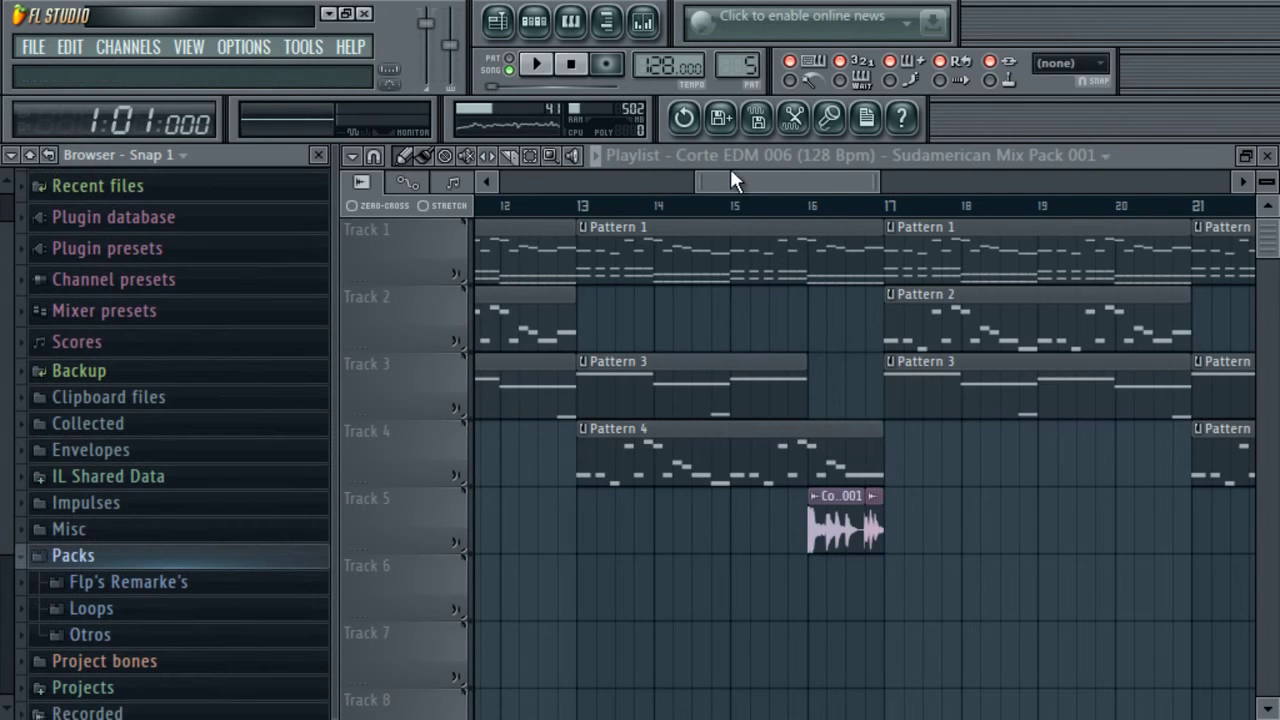
- Play from bar 8 and mute Track 3 briefly to compare the mix with and without Pattern 3
{"action": "left_click_drag", "start_coordinate": [731, 181], "coordinate": [644, 181]}
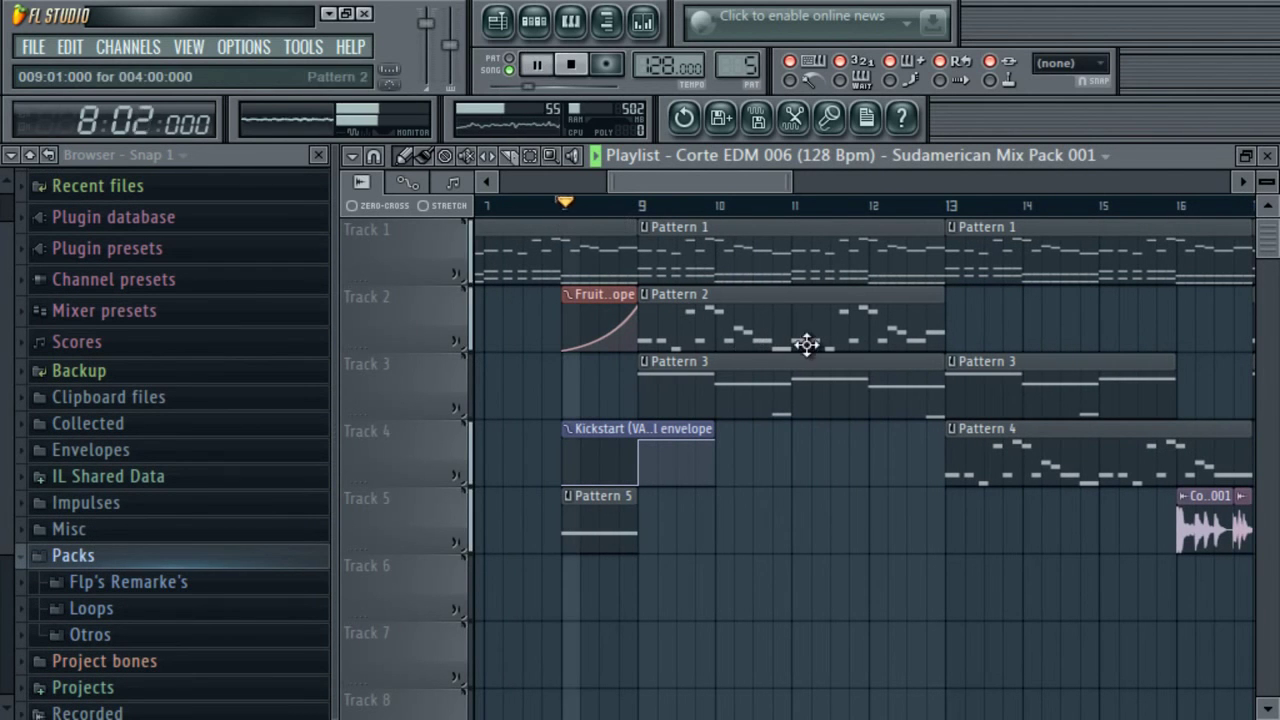
{"action": "left_click", "coordinate": [467, 410]}
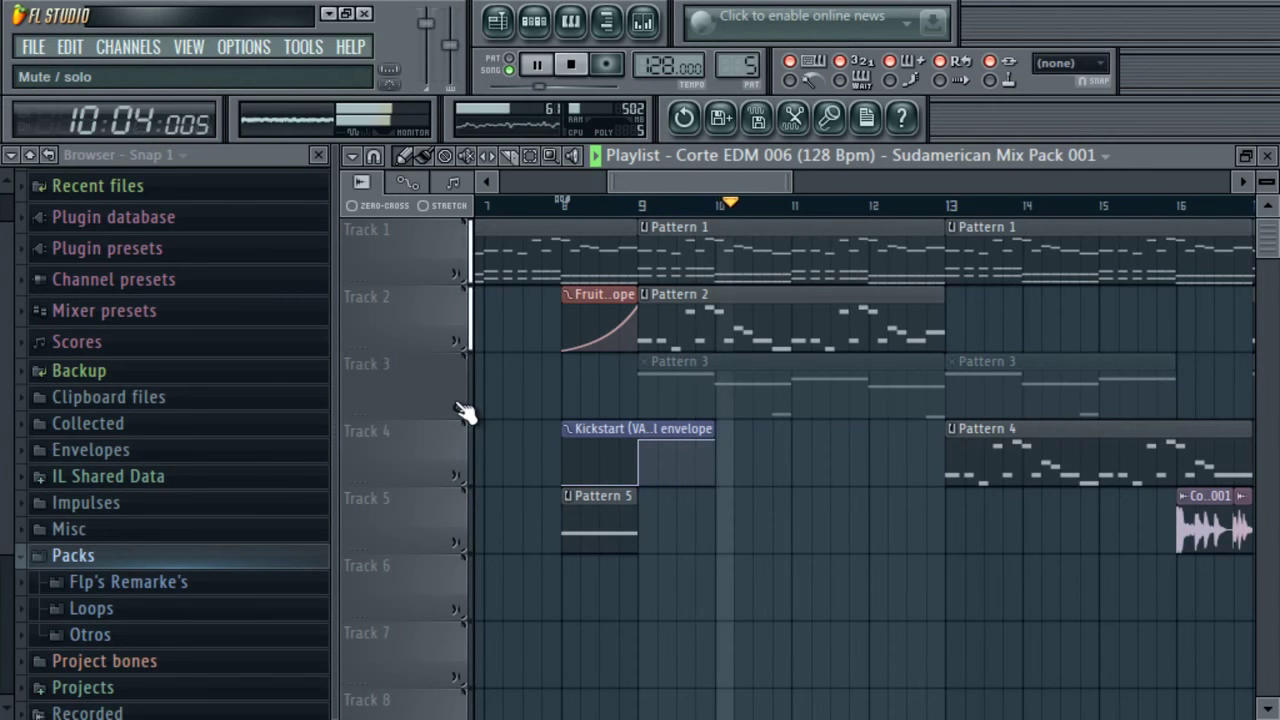
{"action": "left_click", "coordinate": [467, 410]}
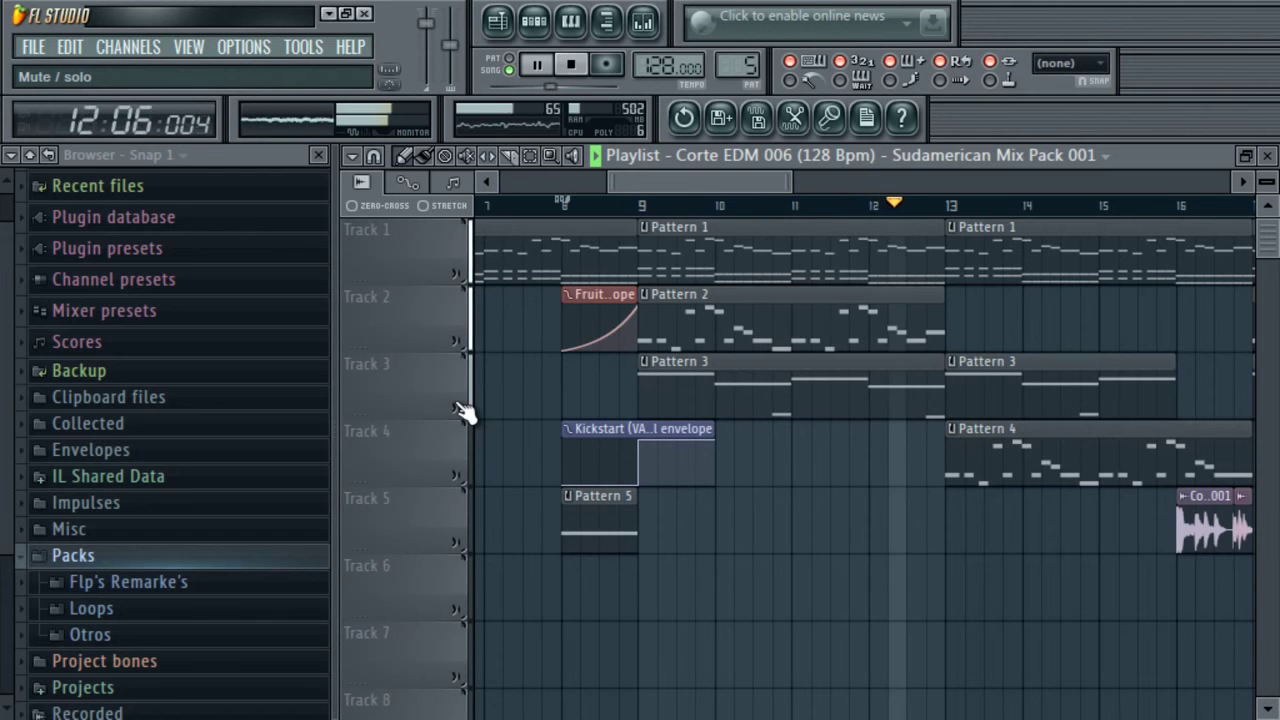
- Expand Otros, Electro, Vengeance and the Electroshock Vol 1 pack, and open the VES1 Bassdrums folder
{"action": "left_click", "coordinate": [148, 636]}
{"action": "left_click", "coordinate": [170, 585]}
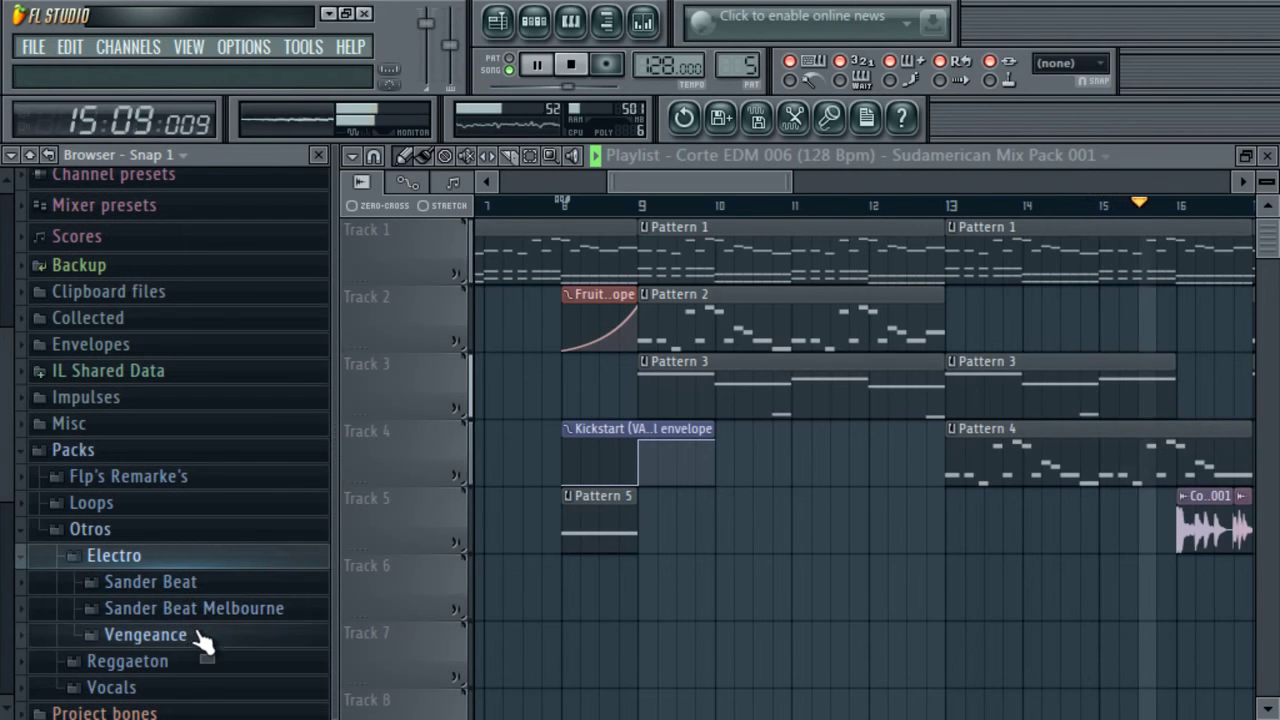
{"action": "left_click", "coordinate": [200, 640]}
{"action": "left_click", "coordinate": [205, 616]}
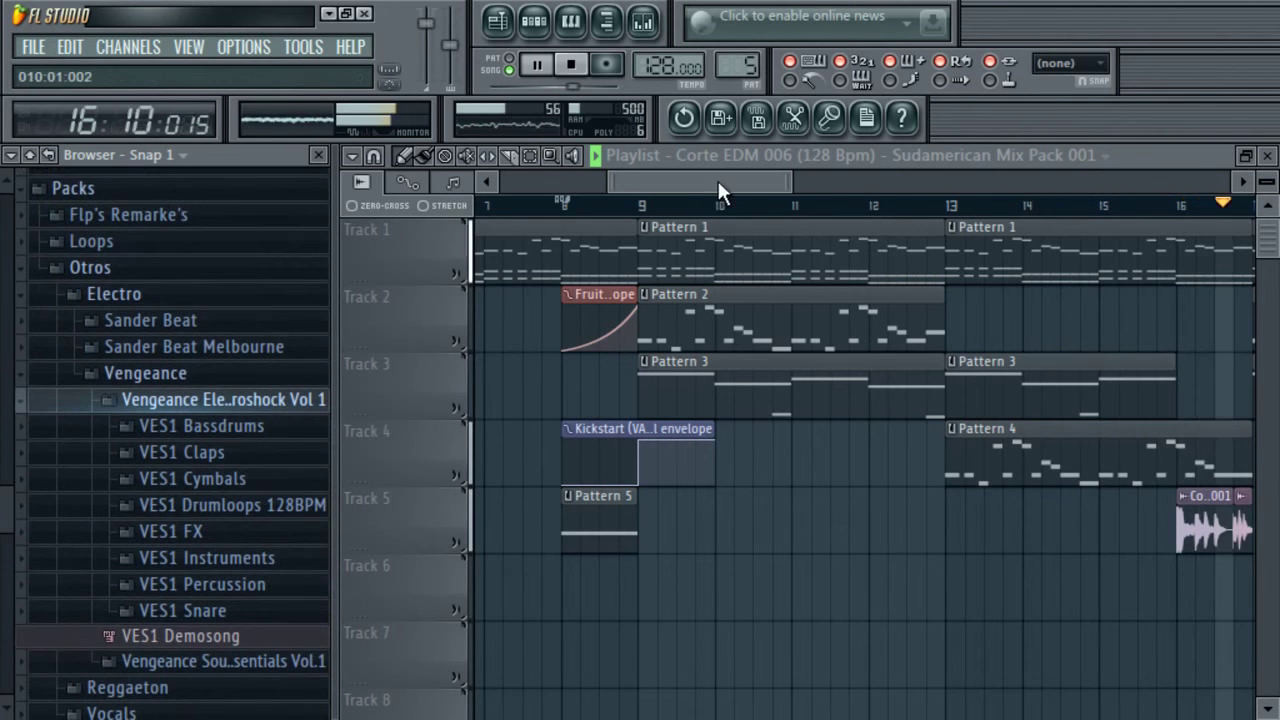
{"action": "left_click", "coordinate": [255, 428]}
- Place VES1 Bassdrums 009 on Track 6 at bar 17 and repeat it on every beat through bar 24
{"action": "key", "text": "space"}
{"action": "left_click", "coordinate": [258, 405]}
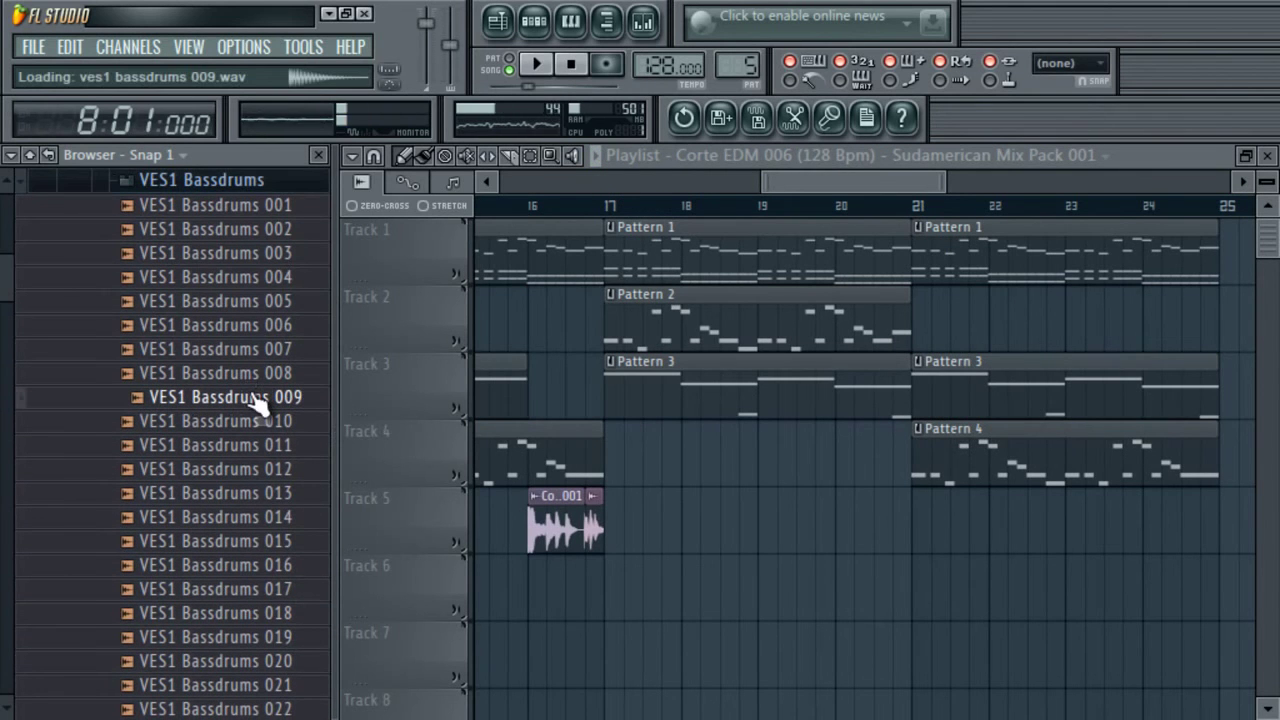
{"action": "left_click_drag", "start_coordinate": [600, 606], "coordinate": [596, 610]}
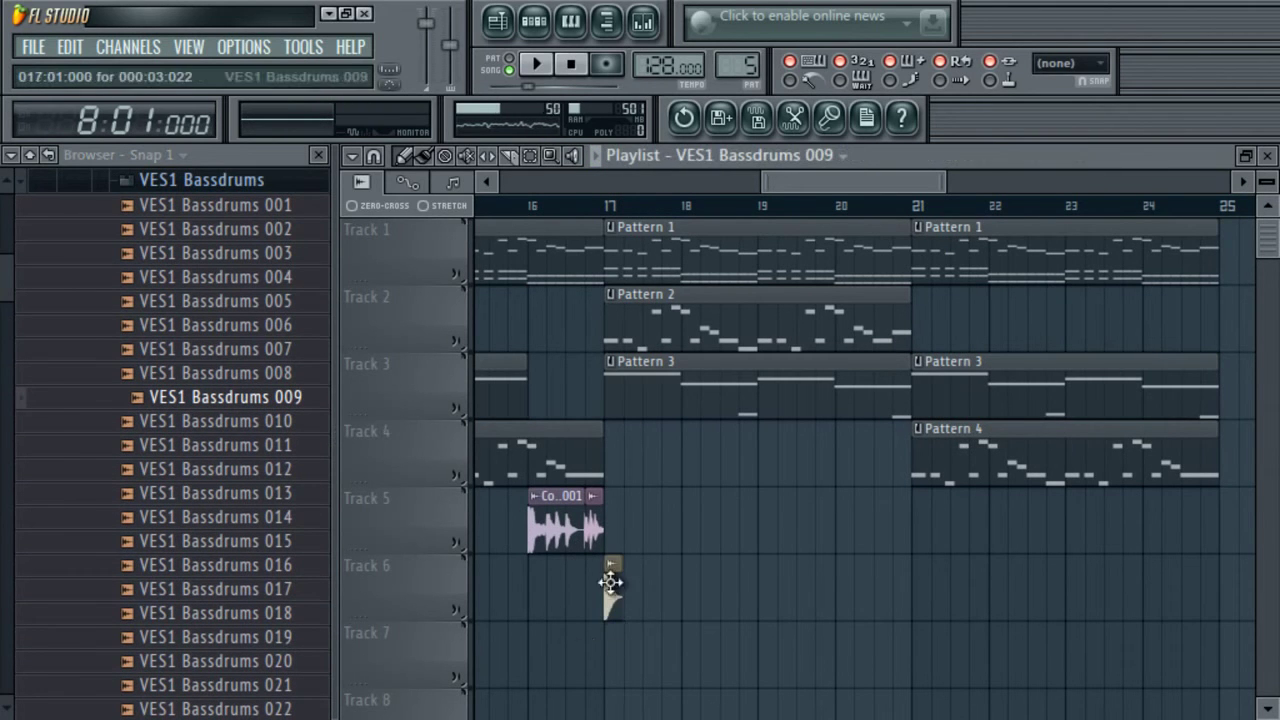
{"action": "left_click", "coordinate": [524, 207]}
{"action": "mouse_move", "coordinate": [643, 594]}
{"action": "left_mouse_down"}
{"action": "mouse_move", "coordinate": [634, 586]}
{"action": "mouse_move", "coordinate": [1177, 586]}
{"action": "left_mouse_up"}
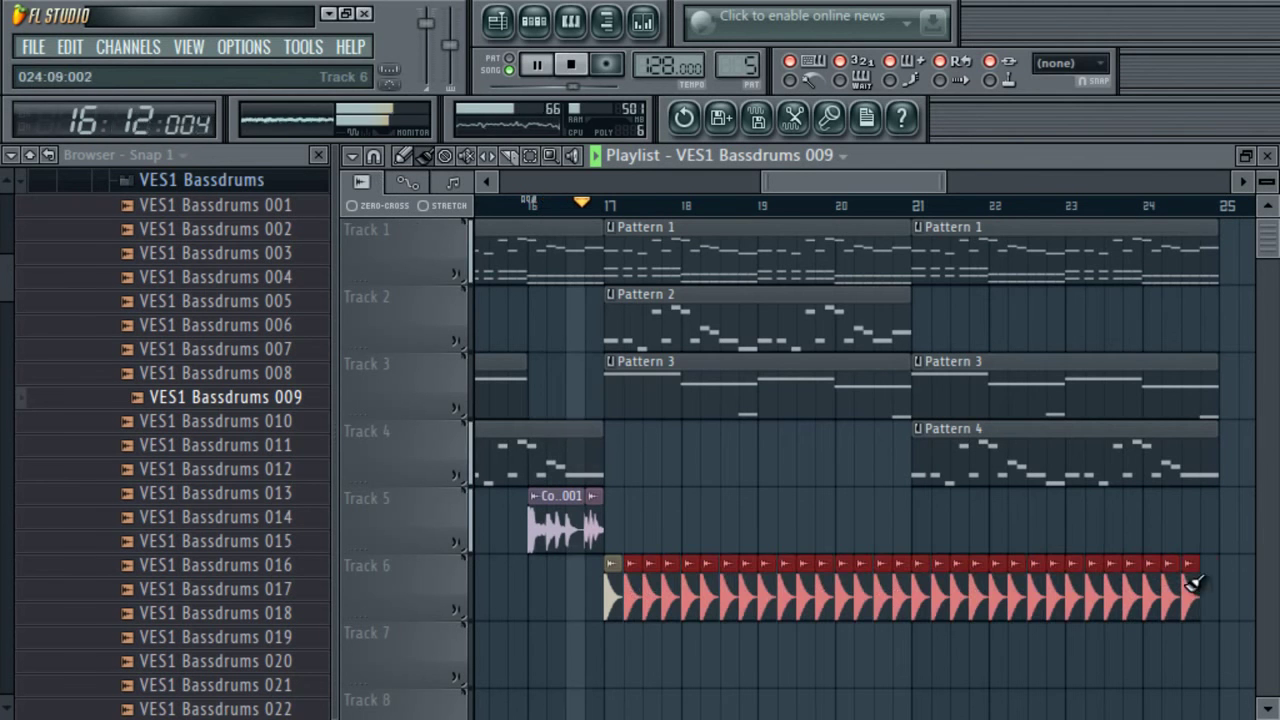
- Route the VES1 Bassdrums 009 channel to mixer insert 4, set its fader to 74%, and play the kicks into bar 17
{"action": "left_click", "coordinate": [611, 564]}
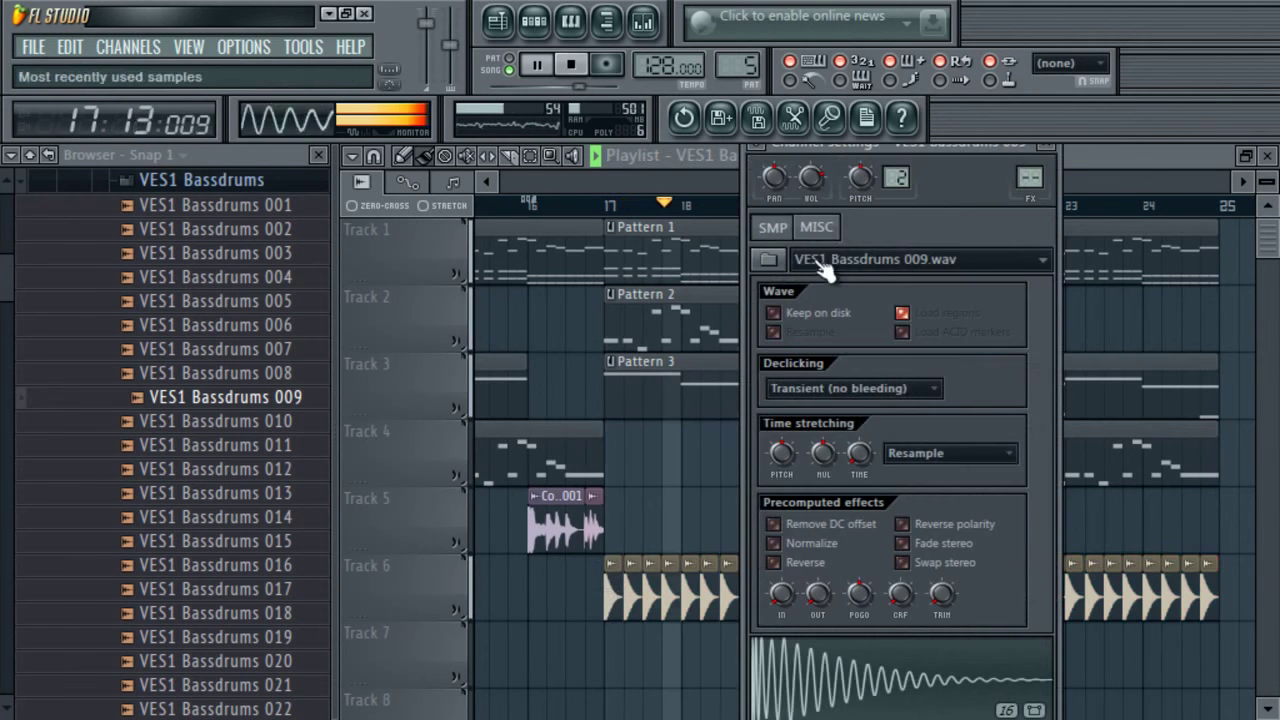
{"action": "right_click", "coordinate": [815, 178]}
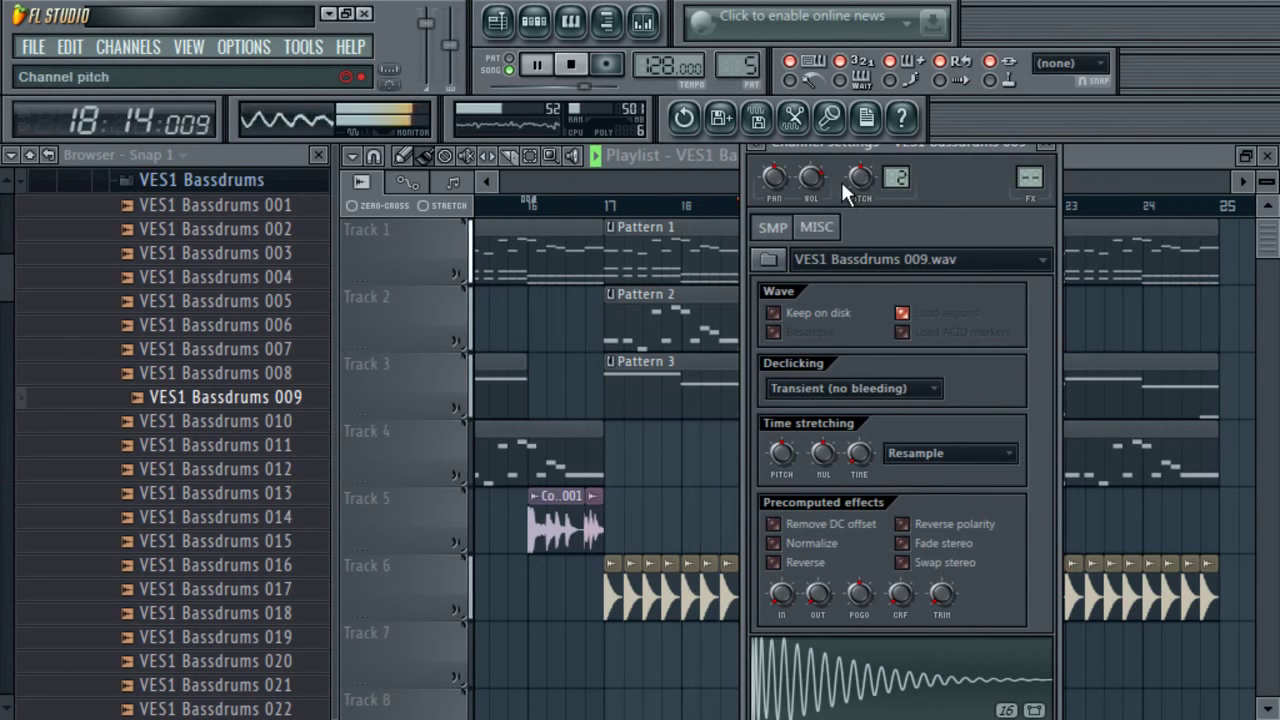
{"action": "left_click", "coordinate": [643, 22]}
{"action": "left_click", "coordinate": [598, 408]}
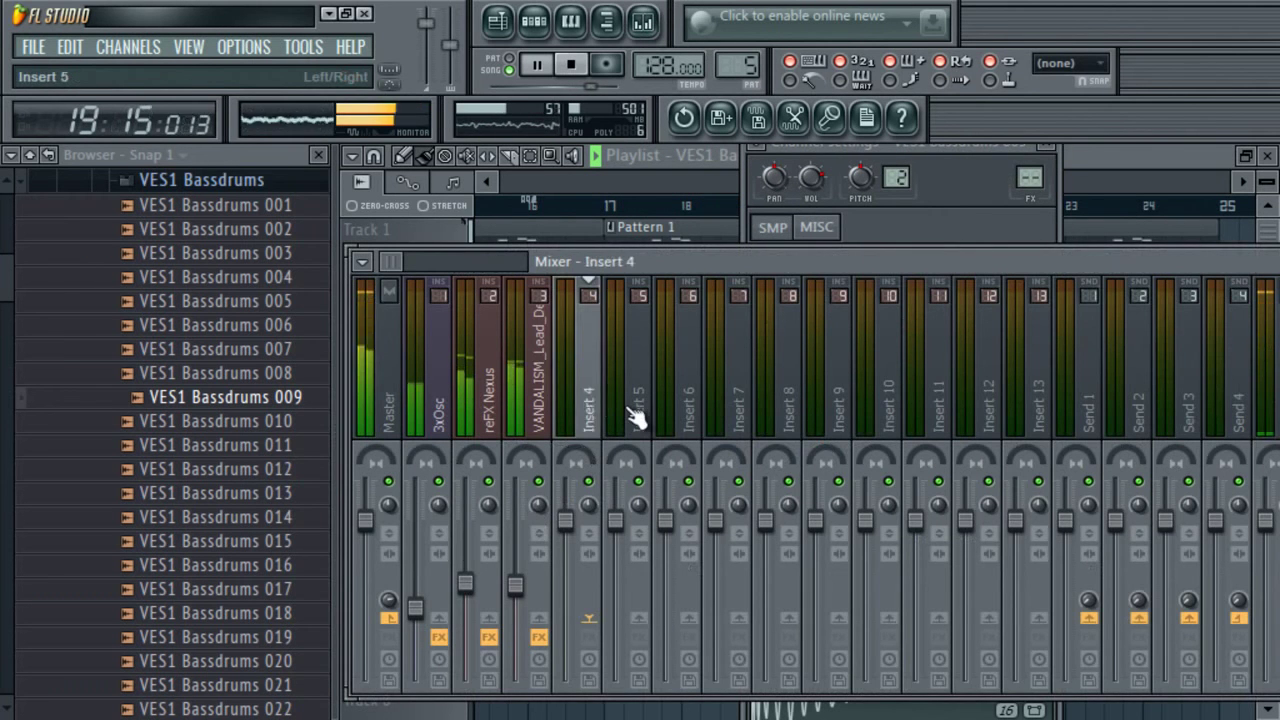
{"action": "key", "text": "ctrl+l"}
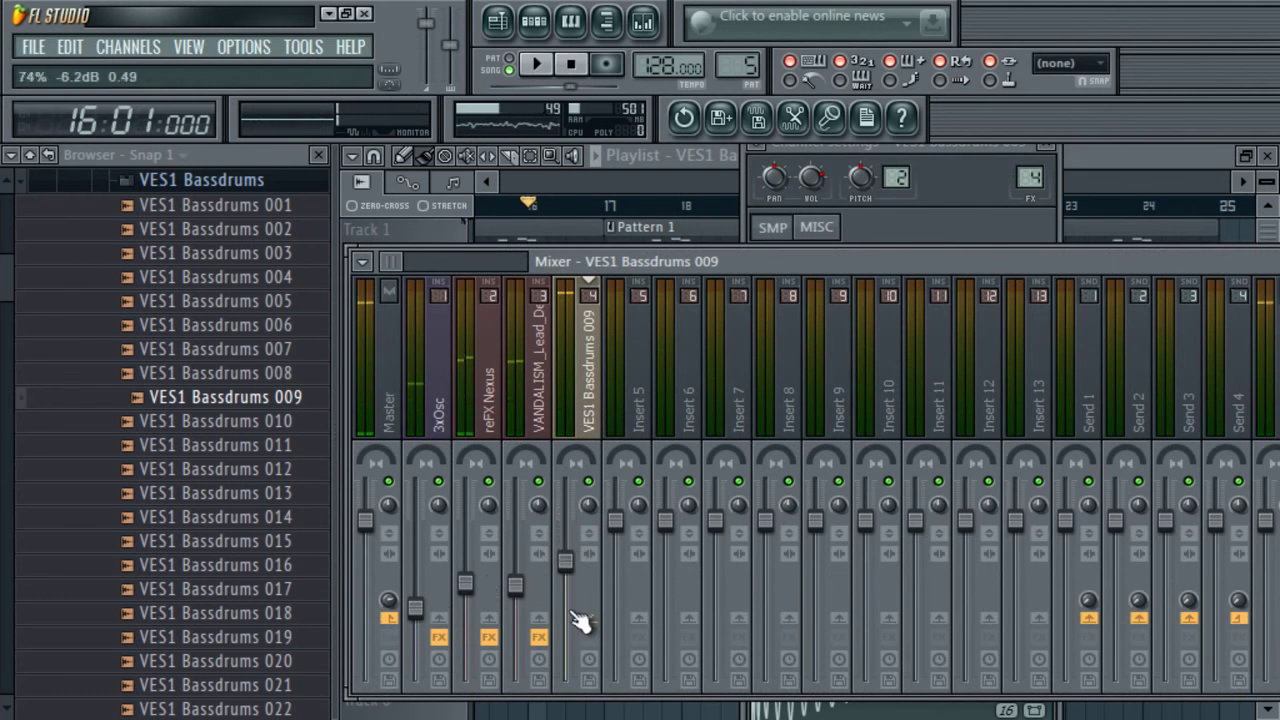
{"action": "key", "text": "space"}
{"action": "left_click", "coordinate": [1160, 155]}
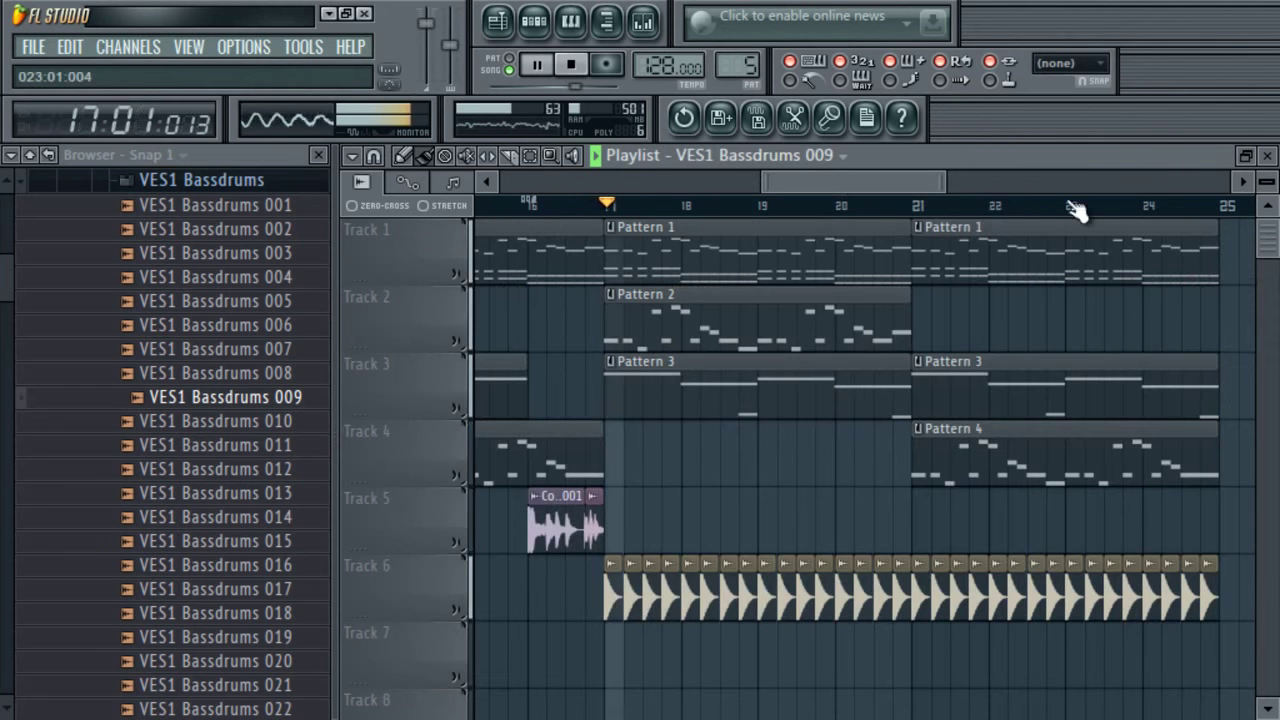
{"action": "key", "text": "space"}
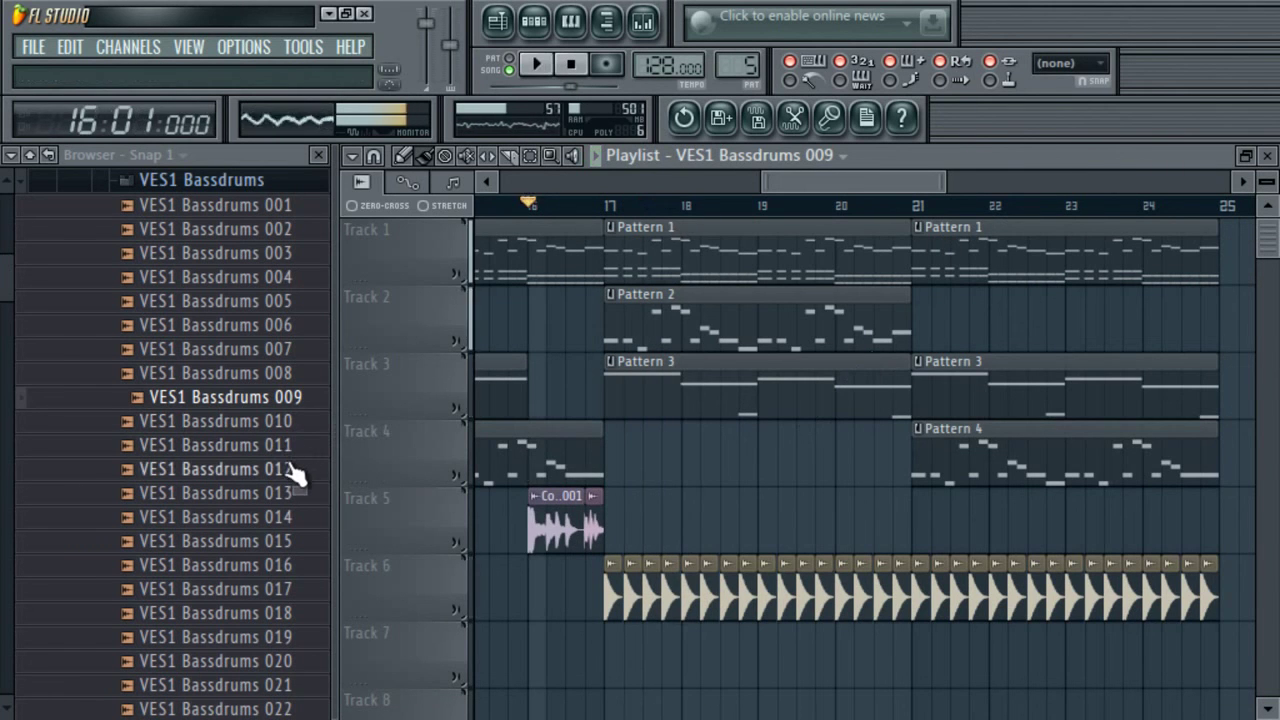
- Place VES1 Bassdrums 012 on every beat of Track 7 from bar 17 through bar 24, and route it to mixer insert 5 at 48%
{"action": "left_click", "coordinate": [250, 469]}
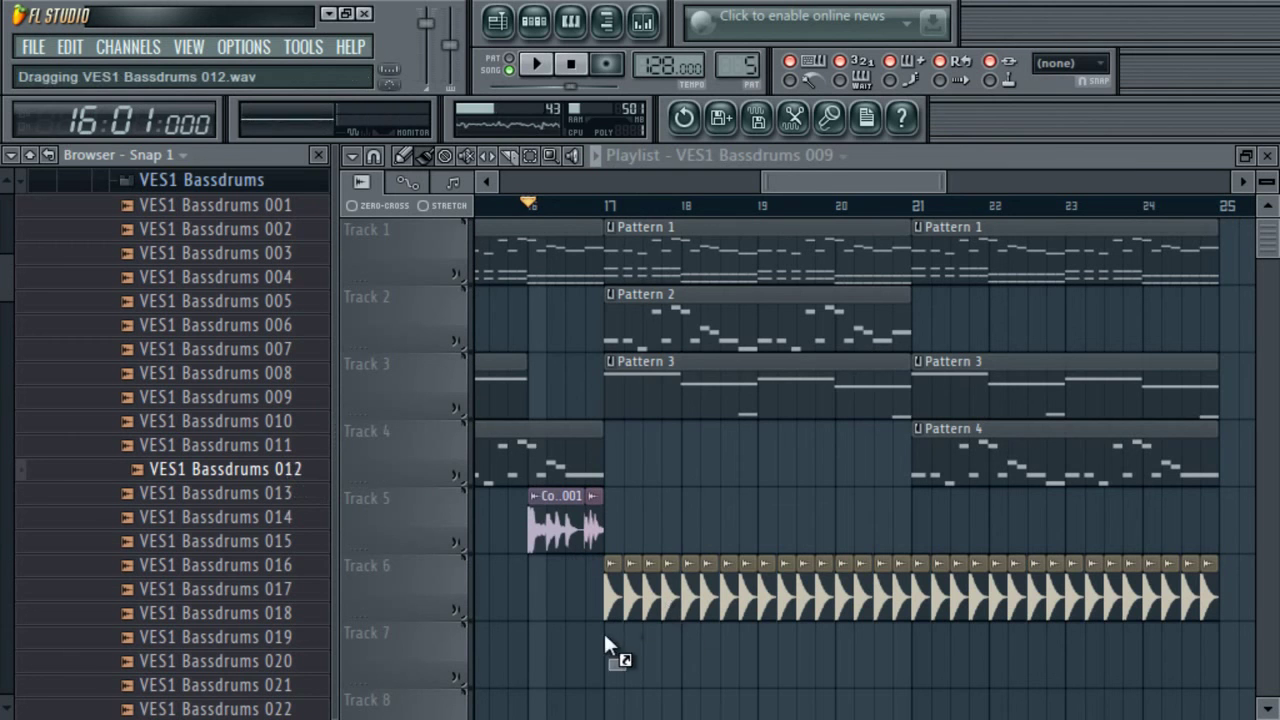
{"action": "left_click_drag", "start_coordinate": [636, 646], "coordinate": [1227, 663]}
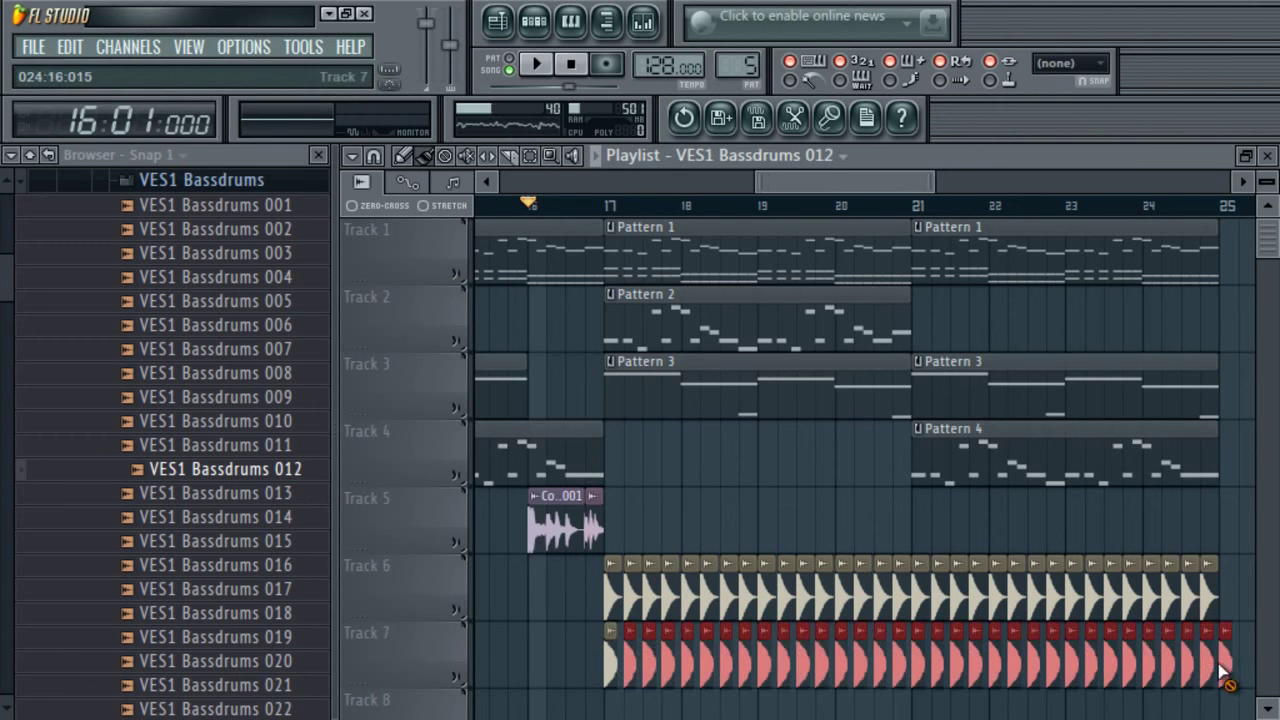
{"action": "left_click", "coordinate": [533, 21]}
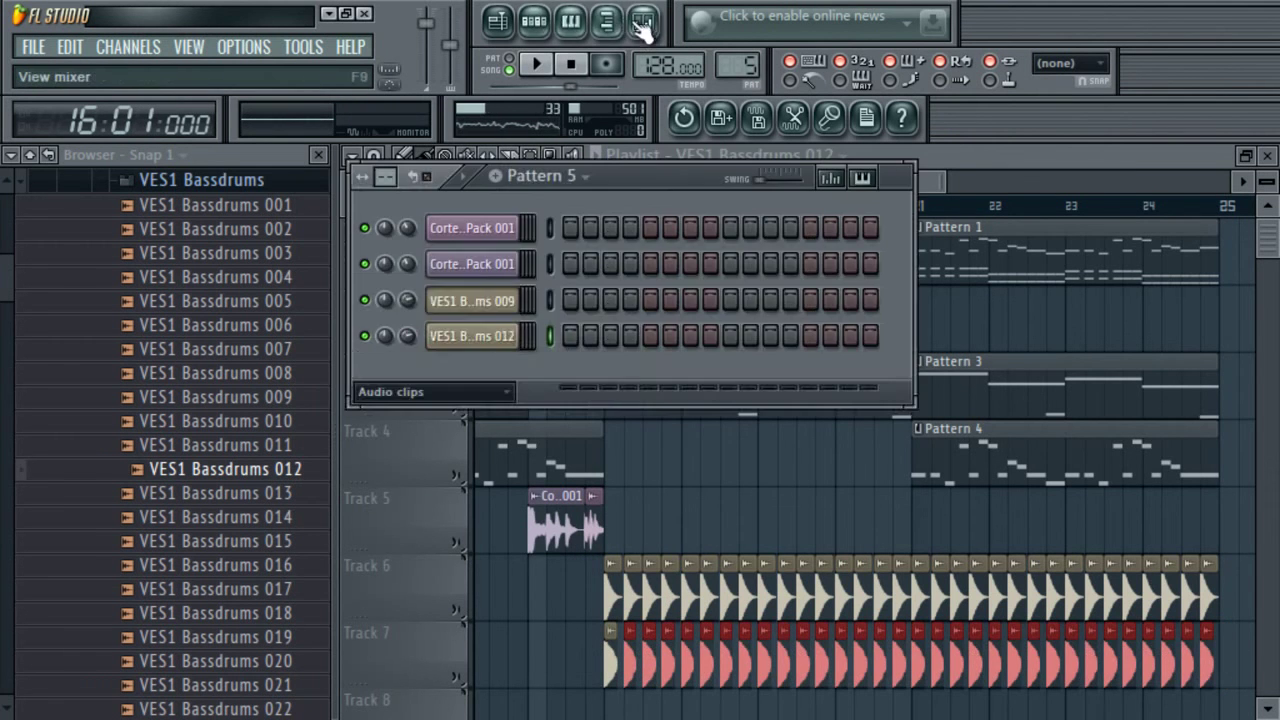
{"action": "left_click", "coordinate": [643, 21]}
{"action": "left_click", "coordinate": [640, 376]}
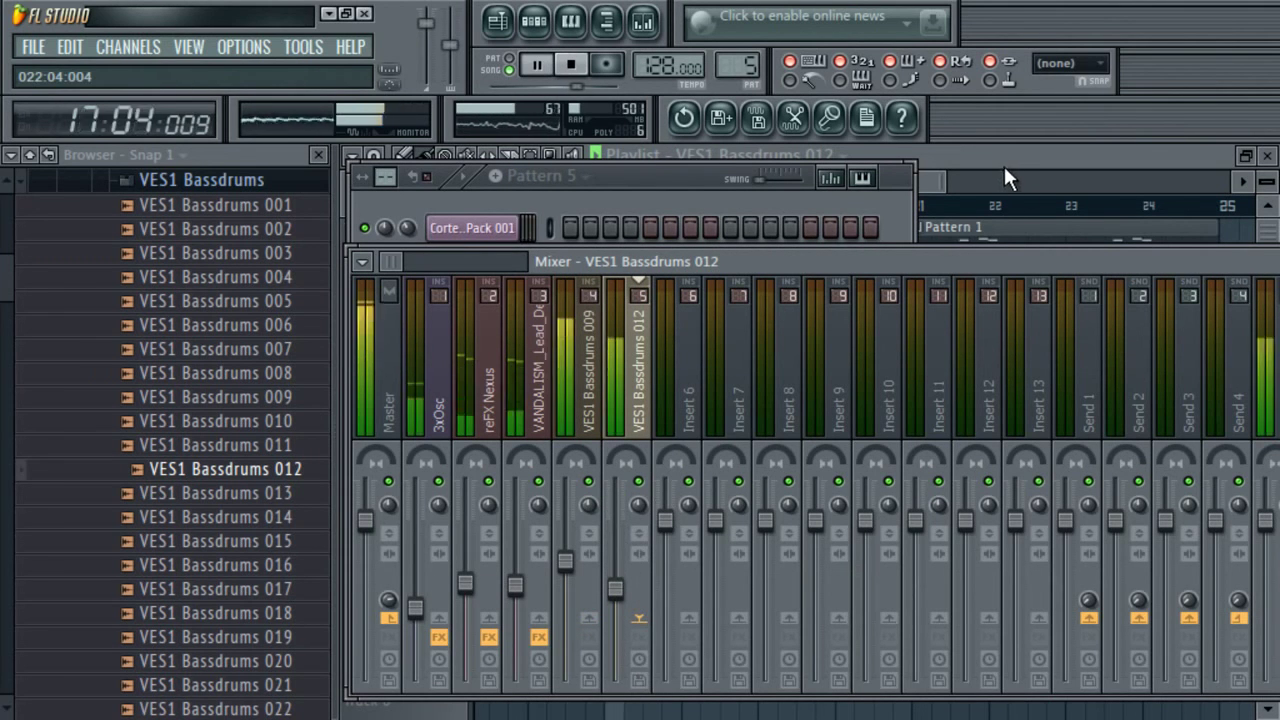
{"action": "scroll", "coordinate": [630, 620], "scroll_direction": "down", "scroll_amount": 3}
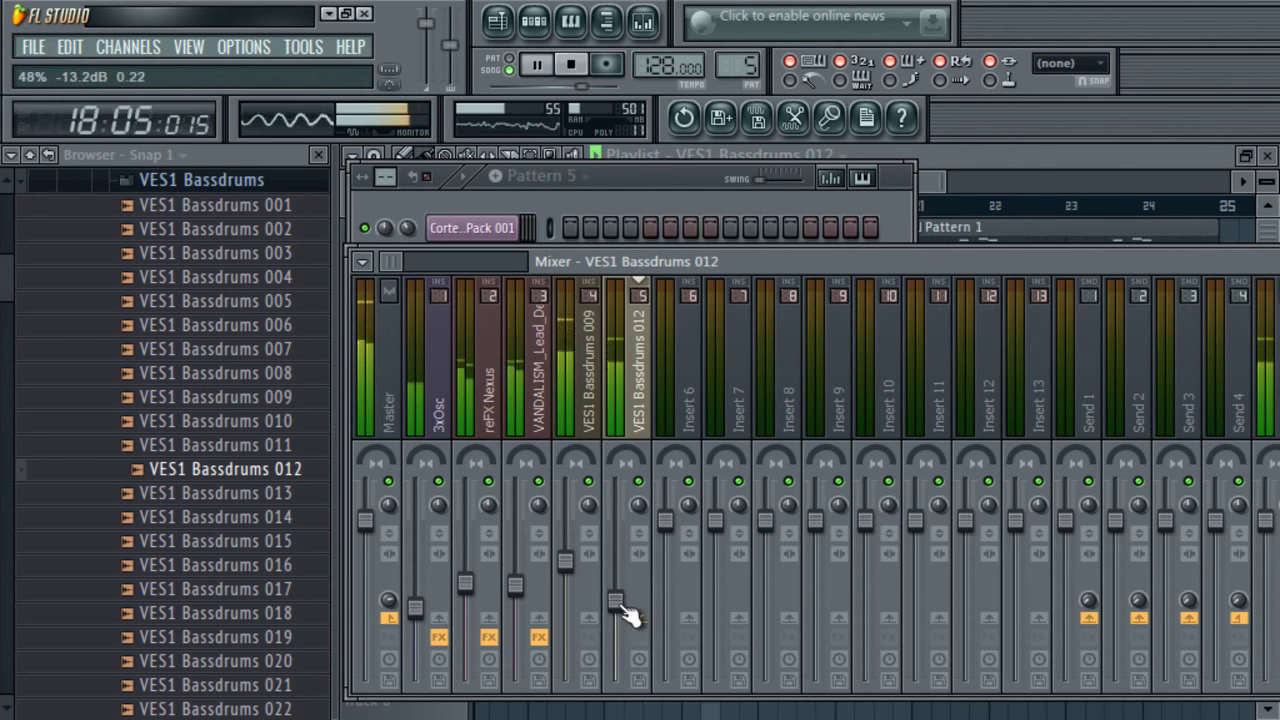
{"action": "left_click", "coordinate": [1029, 157]}
- Stop playback, swap the open Bassdrums folder for VES1 Claps, and audition its clap samples from 010 up to 001
{"action": "left_click", "coordinate": [280, 182]}
{"action": "left_click", "coordinate": [251, 234]}
{"action": "key", "text": "space"}
{"action": "left_click", "coordinate": [243, 421]}
{"action": "key", "text": "Up"}
{"action": "key", "text": "Up"}
{"action": "key", "text": "Up"}
{"action": "key", "text": "Up"}
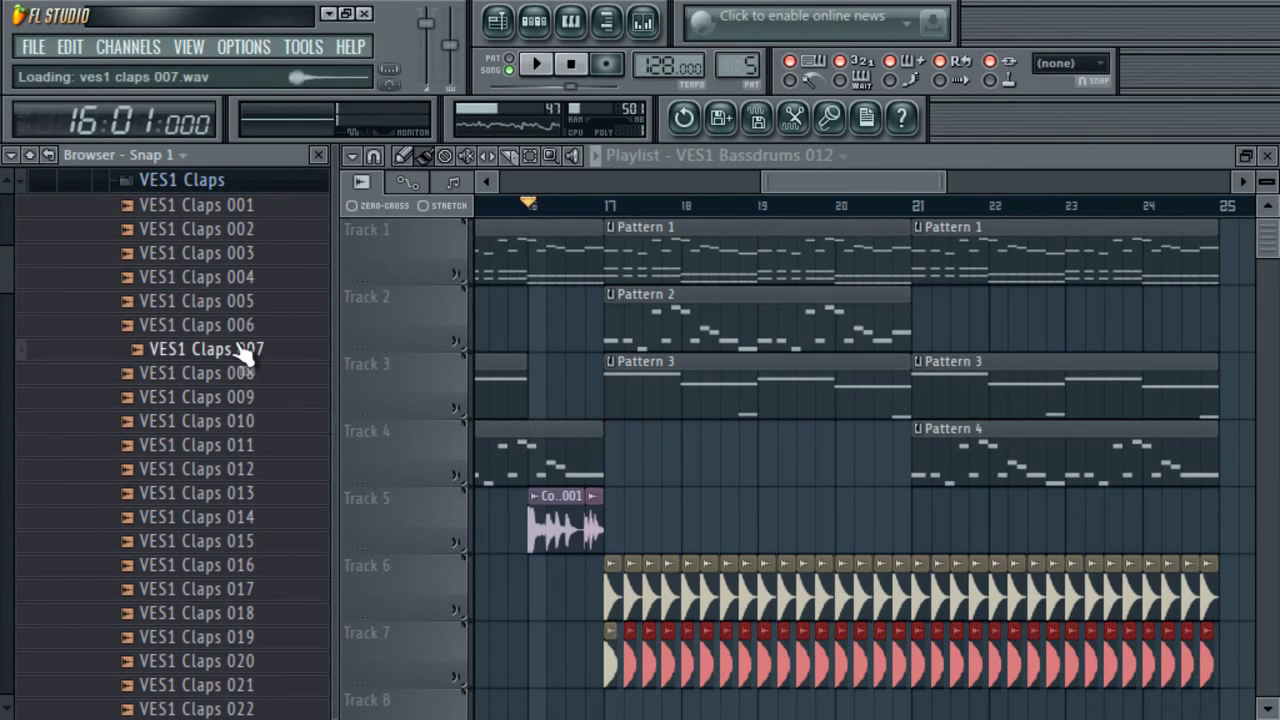
{"action": "key", "text": "Up"}
{"action": "key", "text": "Up"}
{"action": "key", "text": "Up"}
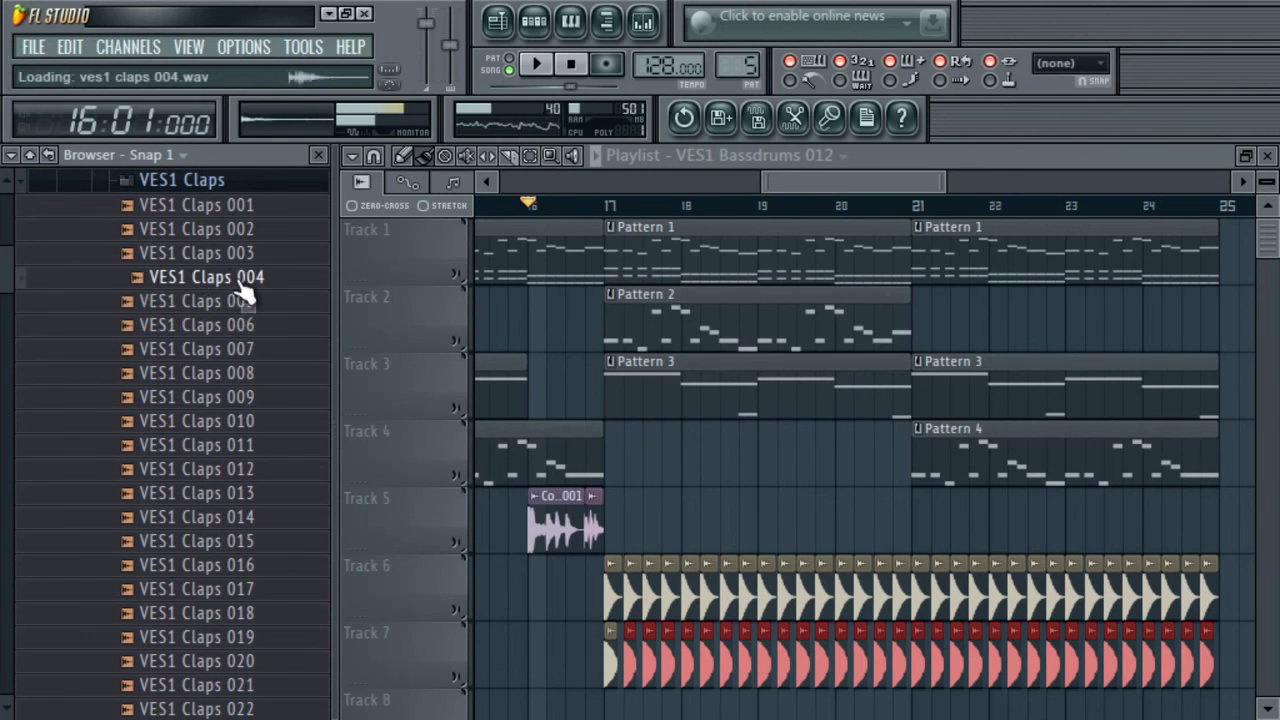
{"action": "left_click", "coordinate": [245, 231]}
{"action": "left_click", "coordinate": [243, 212]}
- Place VES1 Claps 002 on every beat of Track 8 in bars 17 through 24, and route it to mixer insert 6 at about 38%
{"action": "left_click", "coordinate": [252, 232]}
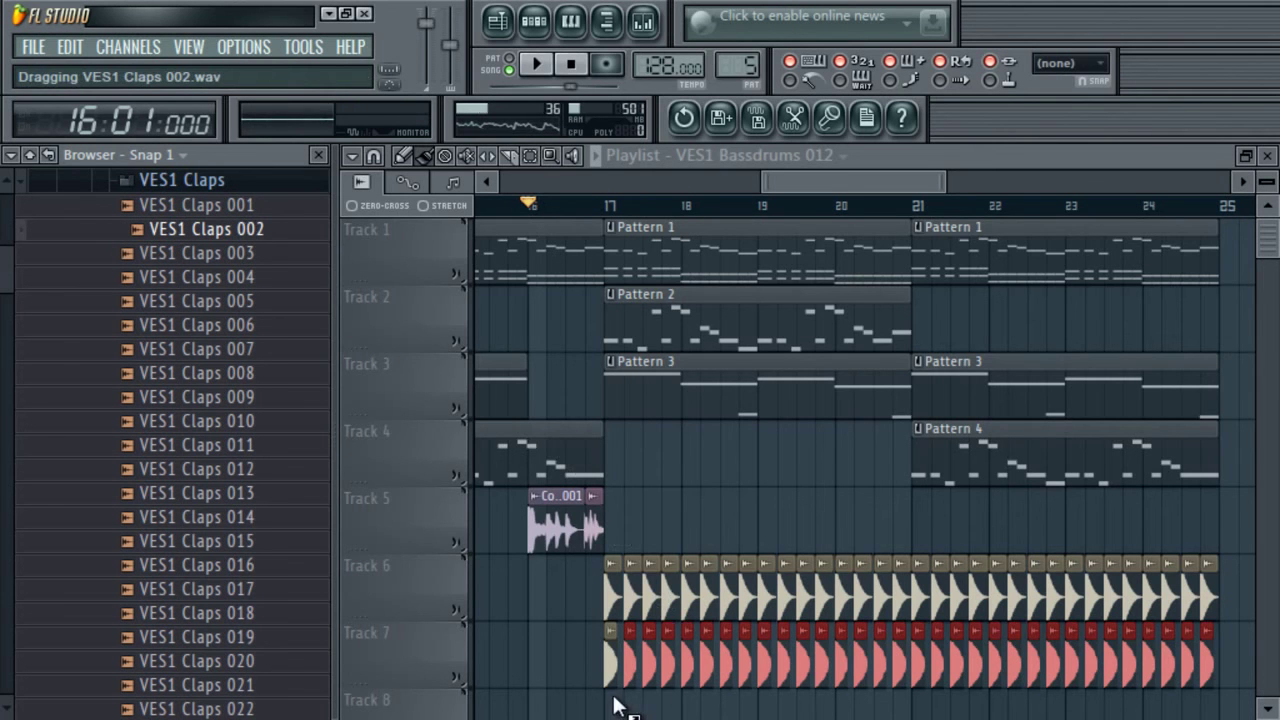
{"action": "mouse_move", "coordinate": [610, 697]}
{"action": "left_mouse_down"}
{"action": "mouse_move", "coordinate": [694, 700]}
{"action": "mouse_move", "coordinate": [611, 623]}
{"action": "mouse_move", "coordinate": [611, 529]}
{"action": "mouse_move", "coordinate": [1152, 530]}
{"action": "left_mouse_up"}
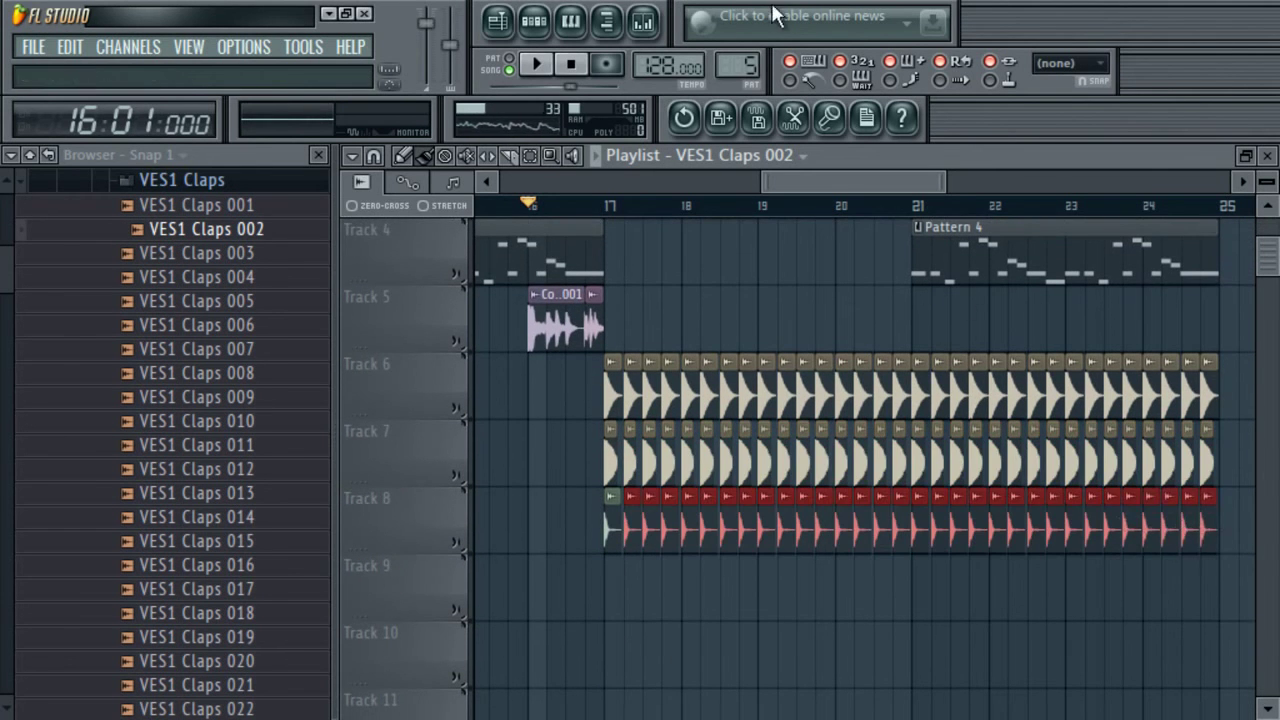
{"action": "left_click", "coordinate": [645, 22]}
{"action": "left_click", "coordinate": [690, 375]}
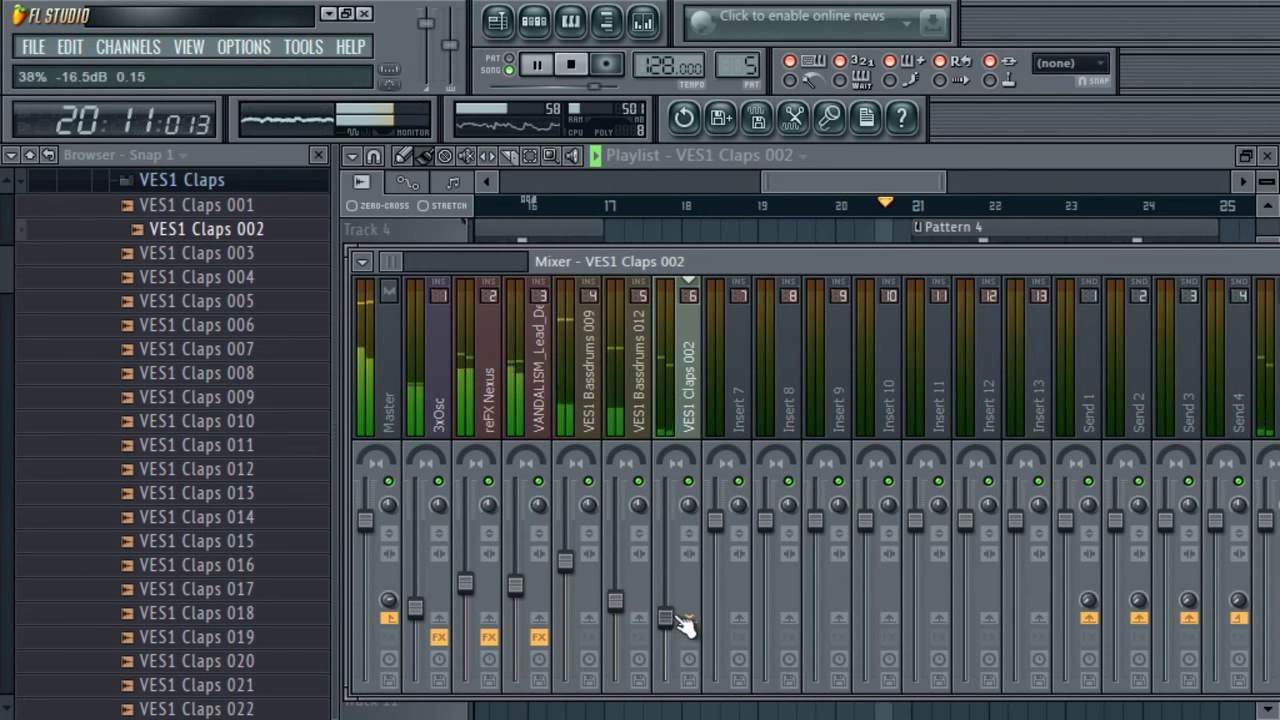
- Delete the kick and clap clips of bar 24 on Tracks 6, 7 and 8
{"action": "left_click", "coordinate": [831, 187]}
{"action": "left_click_drag", "start_coordinate": [778, 178], "coordinate": [894, 220]}
{"action": "left_click_drag", "start_coordinate": [1165, 362], "coordinate": [1103, 529]}
{"action": "key", "text": "Delete"}
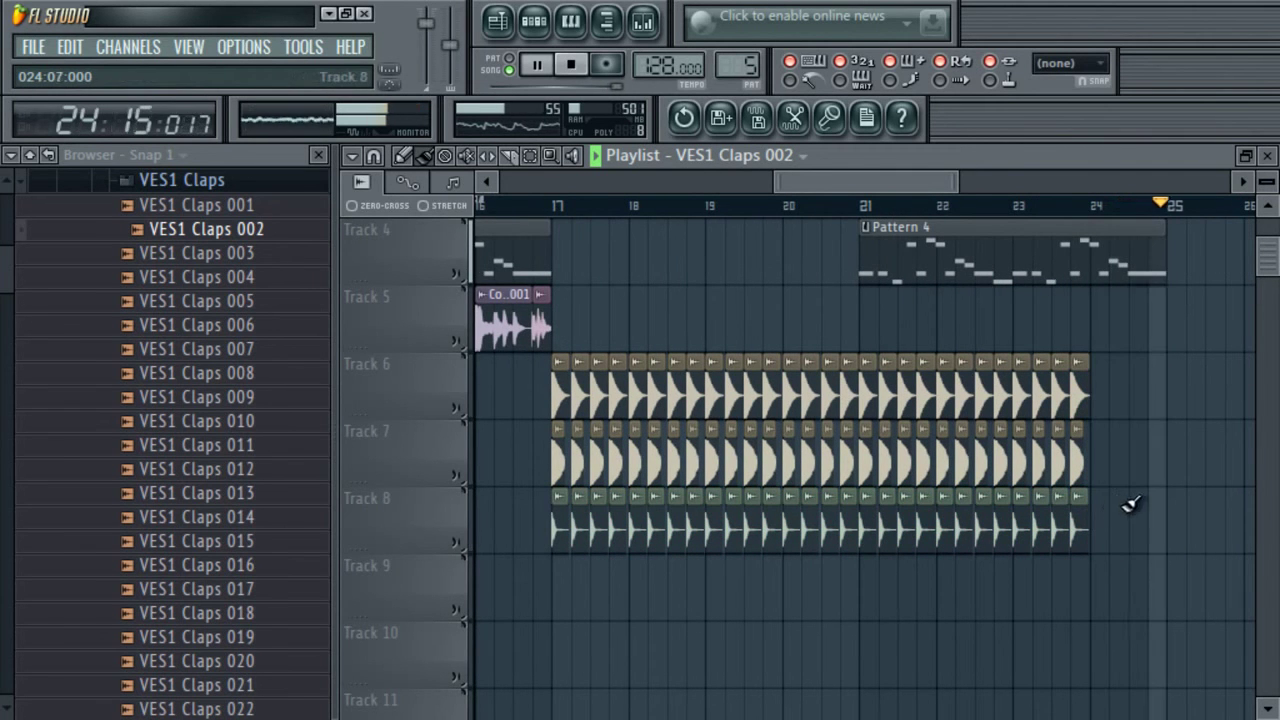
- Play the arrangement from bar 16 to check the drum entry, and collapse the VES1 Claps folder
{"action": "scroll", "coordinate": [1275, 262], "scroll_direction": "up", "scroll_amount": 3}
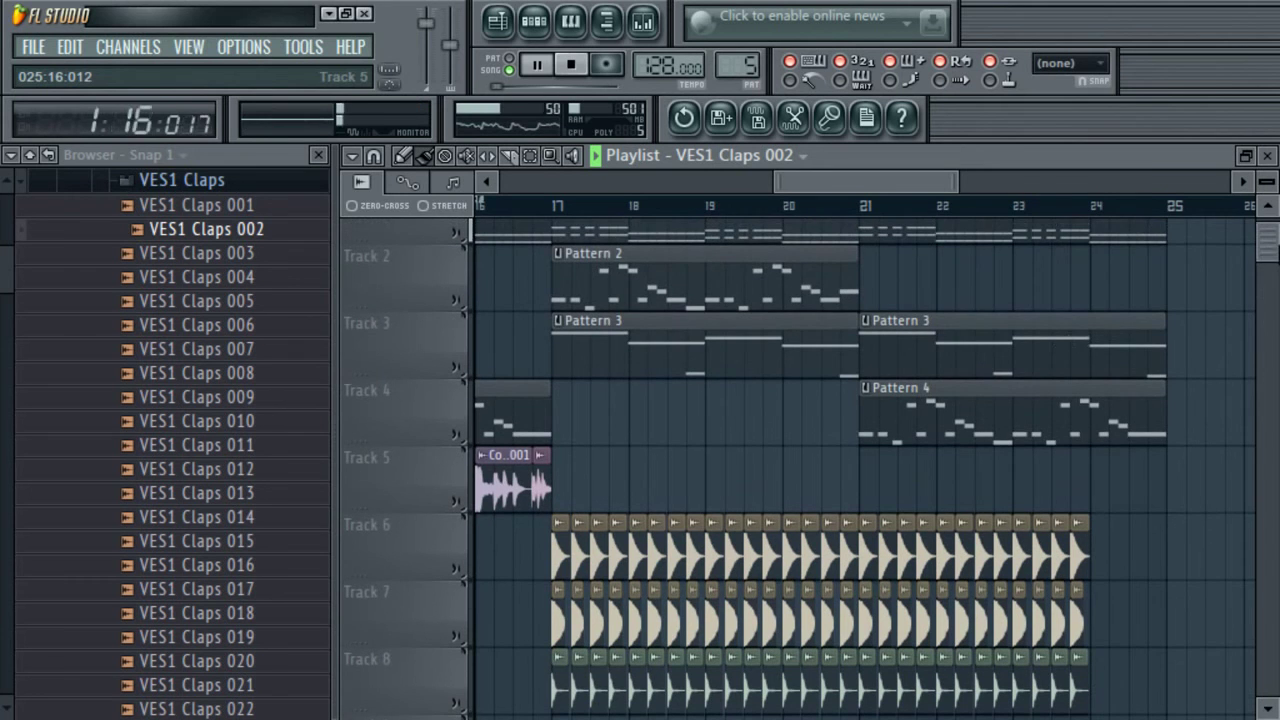
{"action": "left_click", "coordinate": [482, 205]}
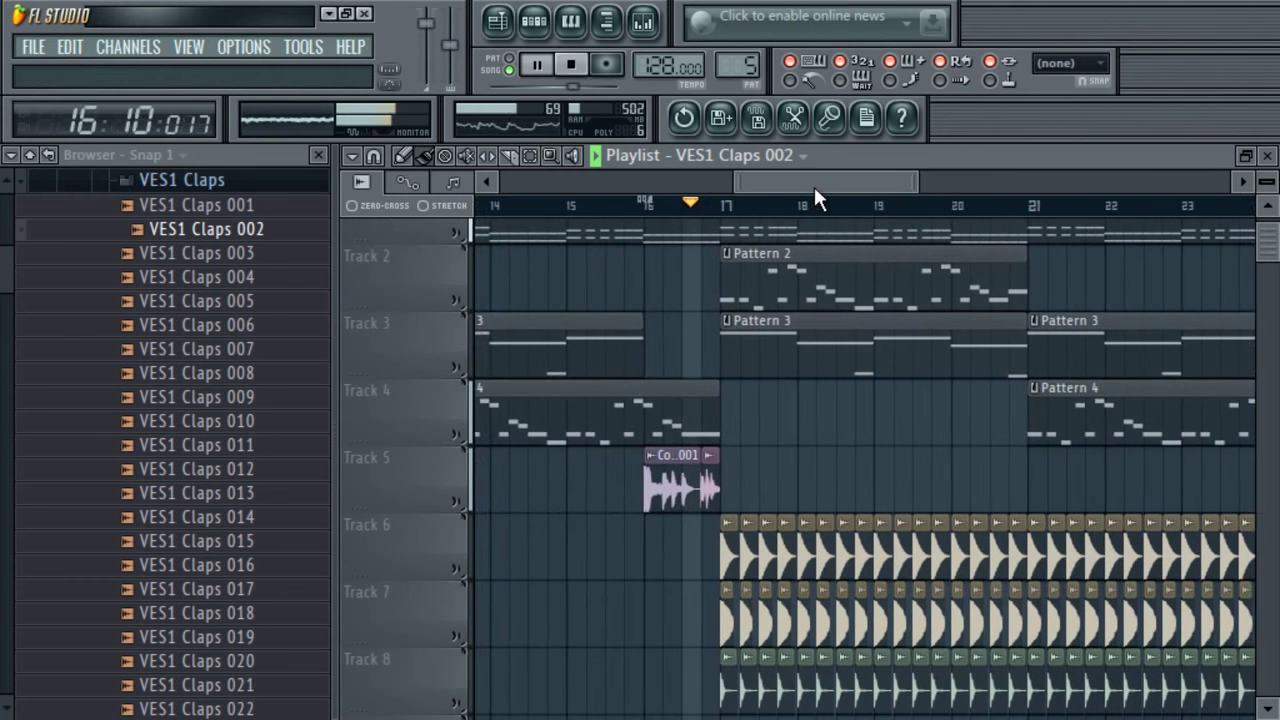
{"action": "mouse_move", "coordinate": [814, 184]}
{"action": "left_mouse_down"}
{"action": "mouse_move", "coordinate": [871, 209]}
{"action": "mouse_move", "coordinate": [794, 186]}
{"action": "left_mouse_up"}
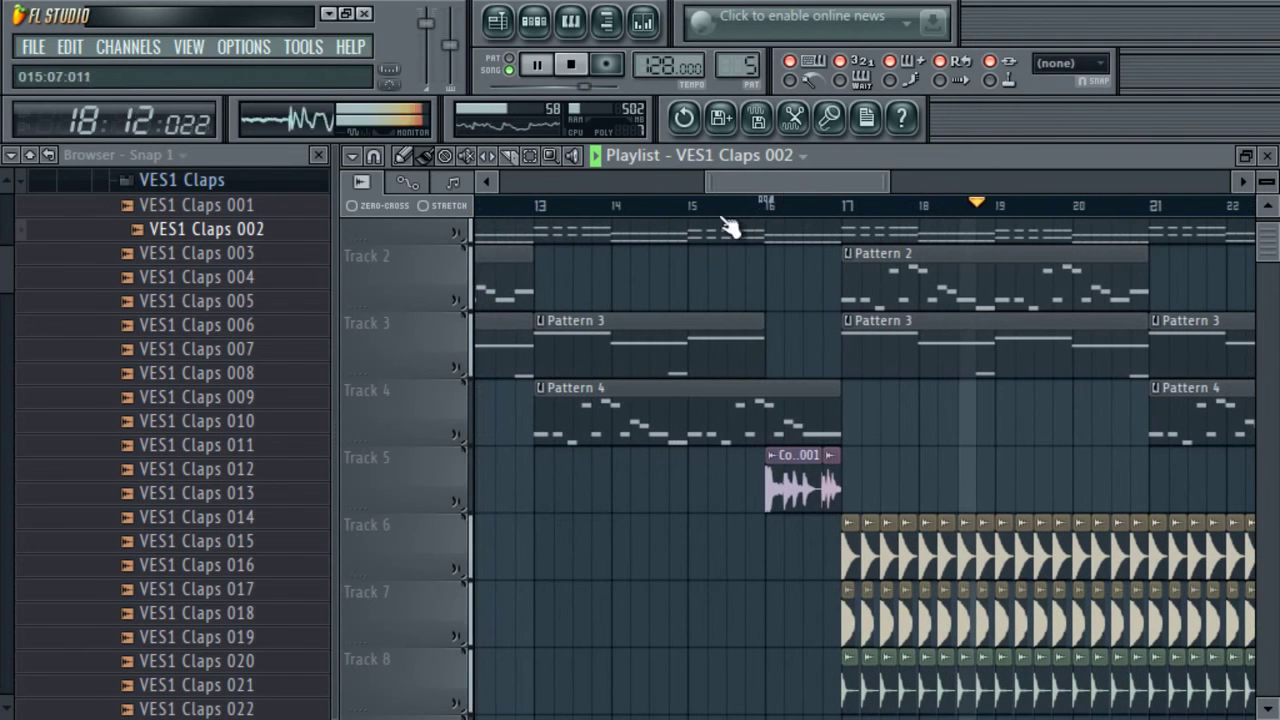
{"action": "left_click", "coordinate": [170, 179]}
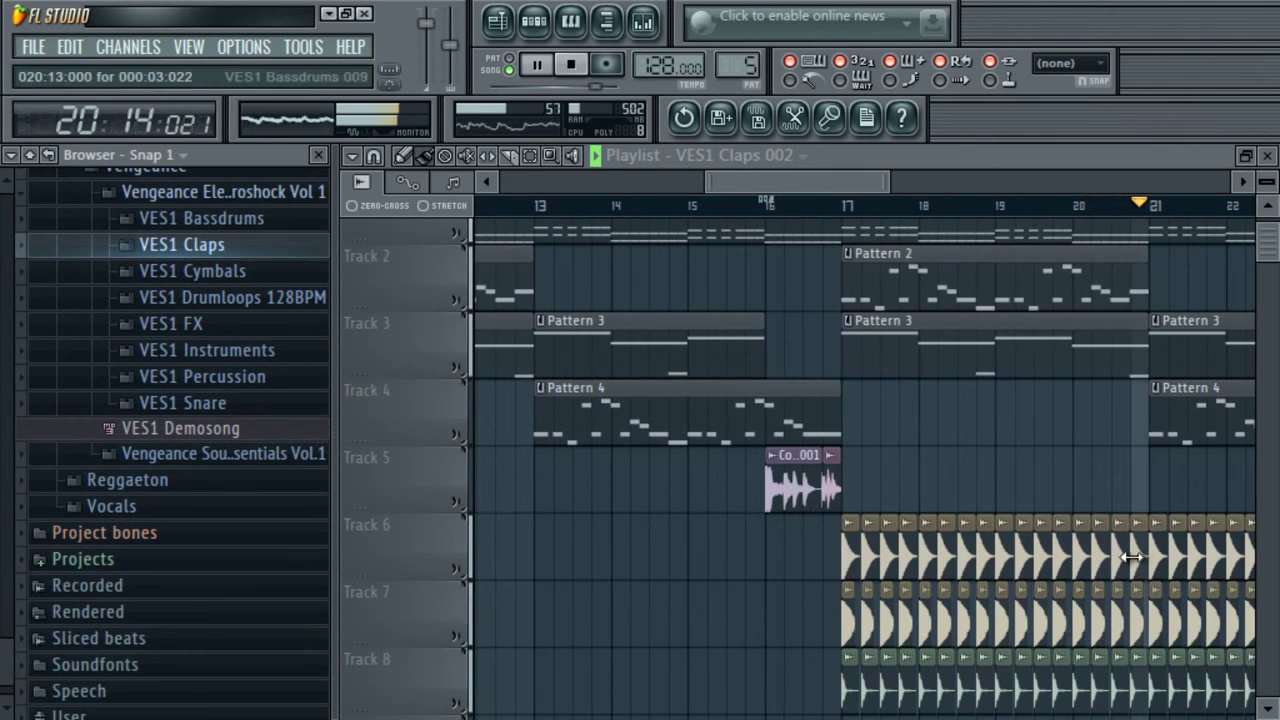
- Place the Corte EDM 001 sample on Track 5 in the second half of bar 20, and delete the kicks and claps beneath it
{"action": "left_click_drag", "start_coordinate": [886, 182], "coordinate": [789, 198]}
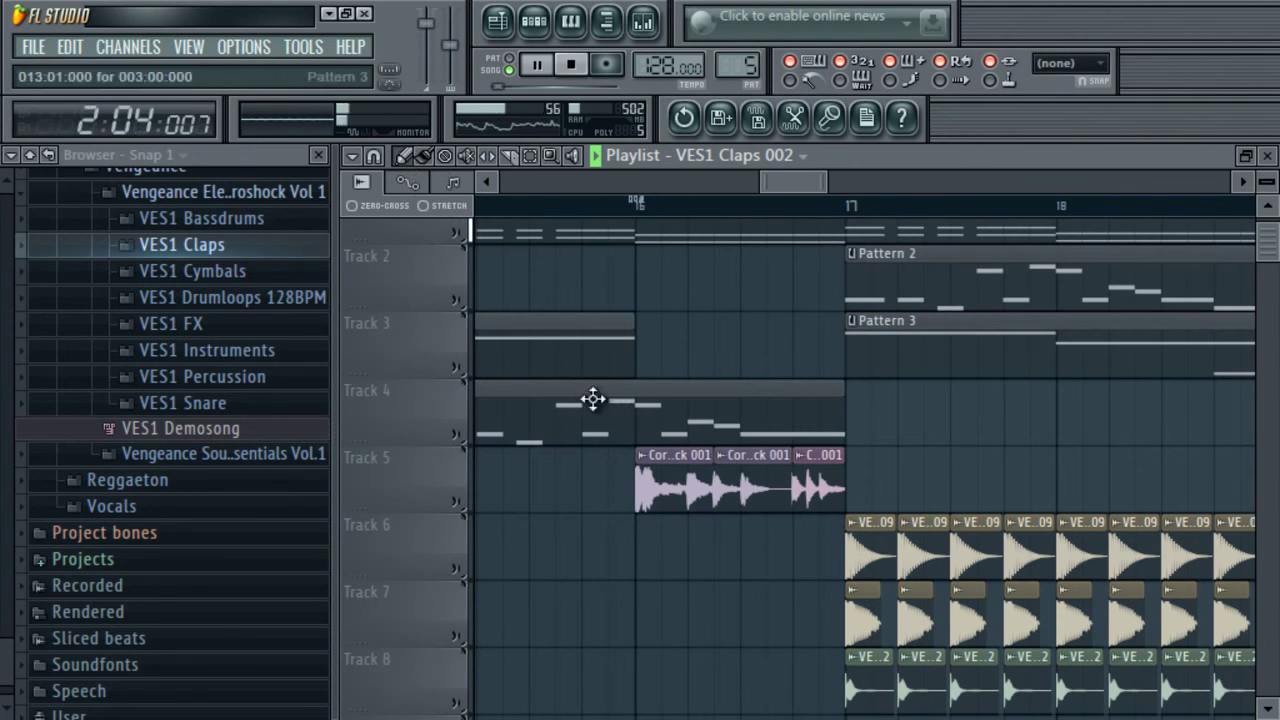
{"action": "left_click_drag", "start_coordinate": [763, 210], "coordinate": [808, 487]}
{"action": "right_click", "coordinate": [800, 555]}
{"action": "right_click", "coordinate": [855, 578]}
{"action": "right_click", "coordinate": [803, 668]}
{"action": "right_click", "coordinate": [851, 690]}
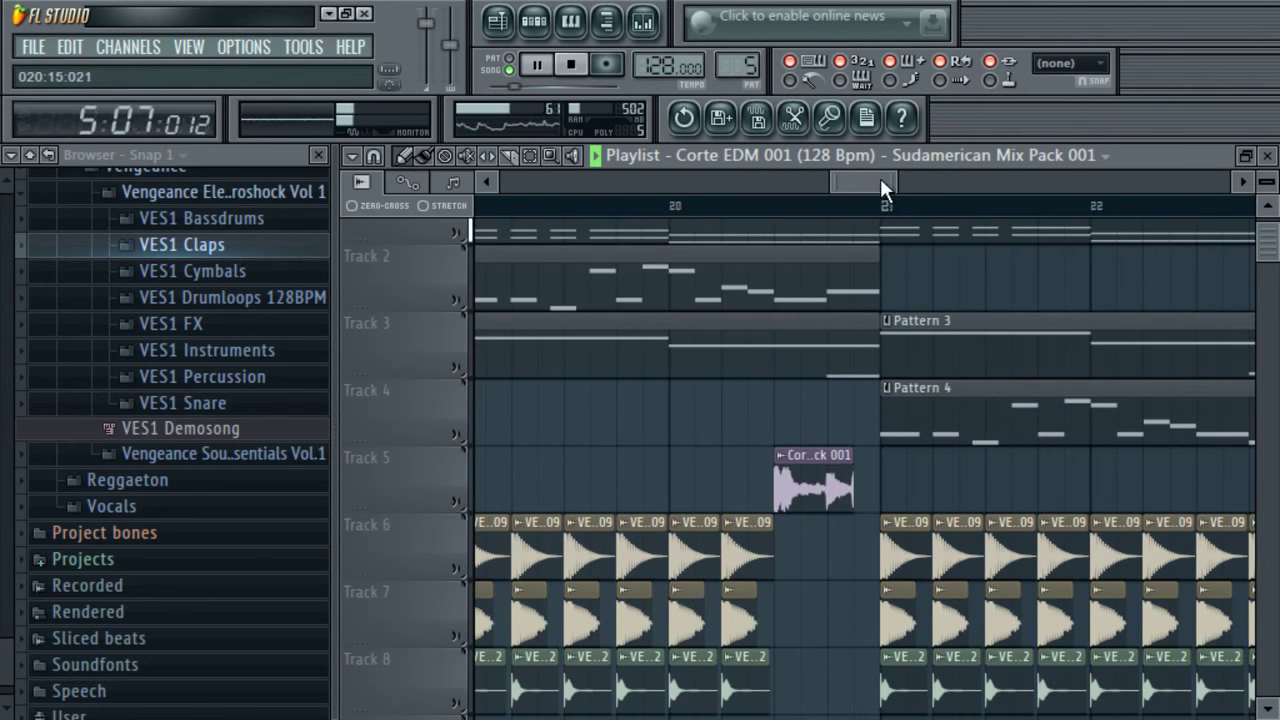
- Extend the bar 20 Corte EDM 001 clip to the start of bar 21 and play the transition
{"action": "left_click_drag", "start_coordinate": [900, 182], "coordinate": [930, 182]}
{"action": "left_click", "coordinate": [609, 205]}
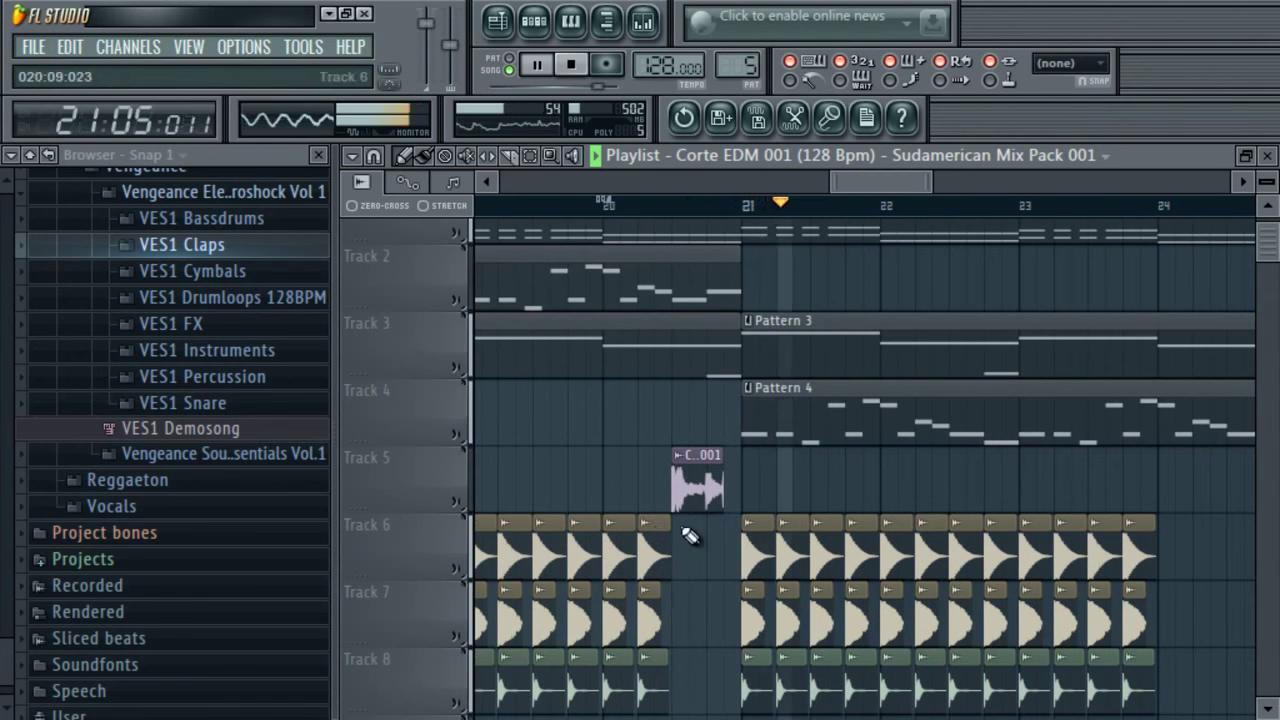
{"action": "left_click_drag", "start_coordinate": [718, 487], "coordinate": [740, 487]}
{"action": "left_click", "coordinate": [669, 205]}
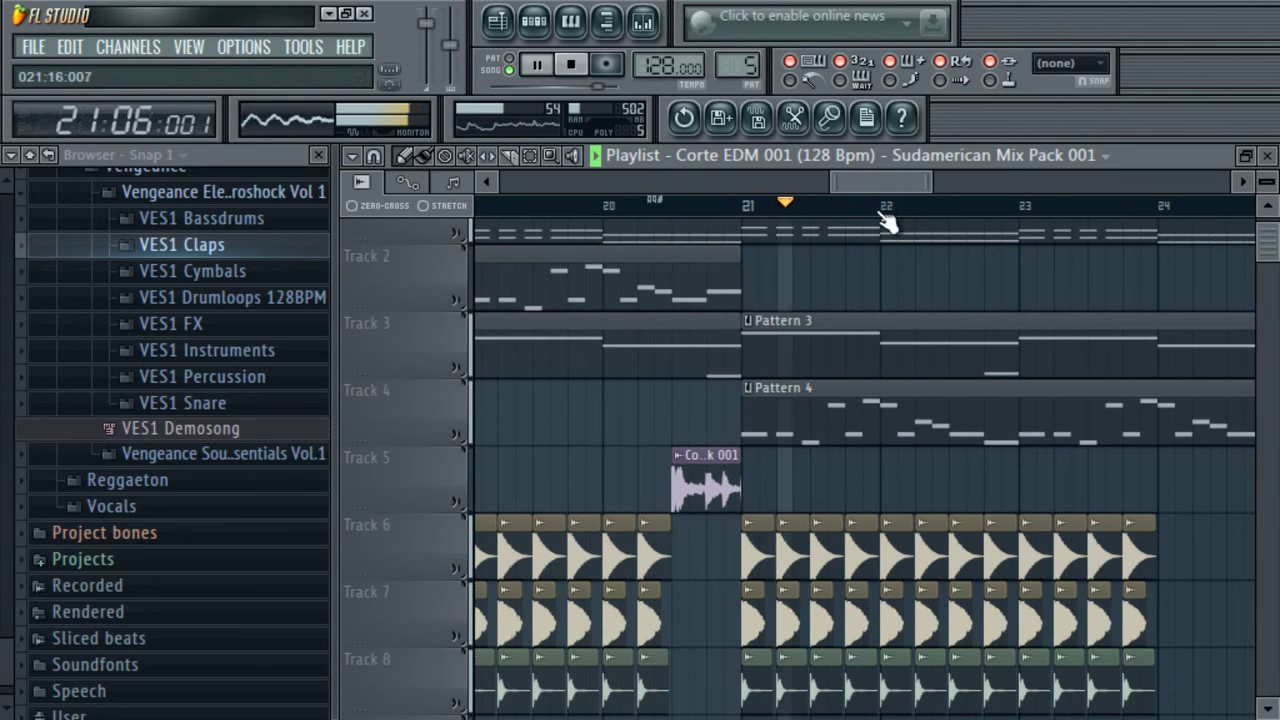
{"action": "left_click_drag", "start_coordinate": [923, 178], "coordinate": [951, 185]}
{"action": "key", "text": "space"}
- Reopen the VES1 Claps folder and audition alternative clap samples, including 023 to 026 and those between 001 and 007
{"action": "left_click", "coordinate": [182, 244]}
{"action": "left_click", "coordinate": [218, 478]}
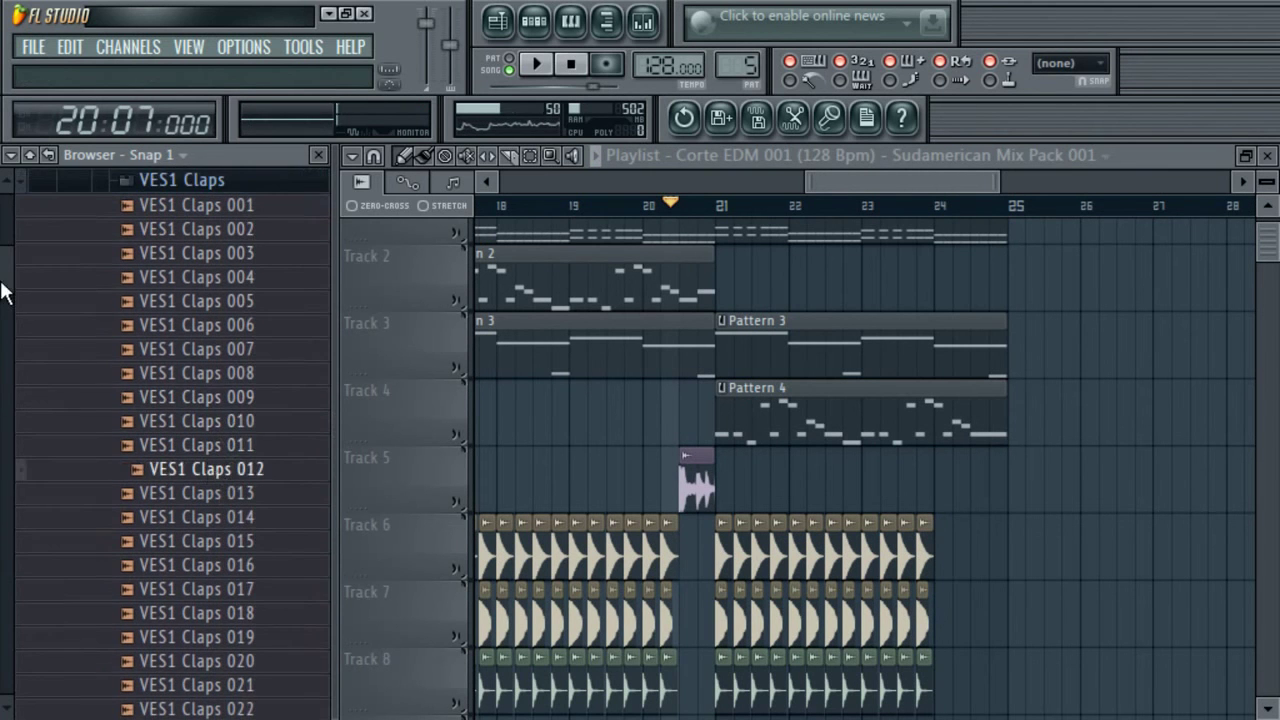
{"action": "scroll", "coordinate": [130, 366], "scroll_direction": "down", "scroll_amount": 7}
{"action": "left_click", "coordinate": [235, 268]}
{"action": "left_click", "coordinate": [235, 244]}
{"action": "left_click", "coordinate": [233, 221]}
{"action": "left_click", "coordinate": [233, 197]}
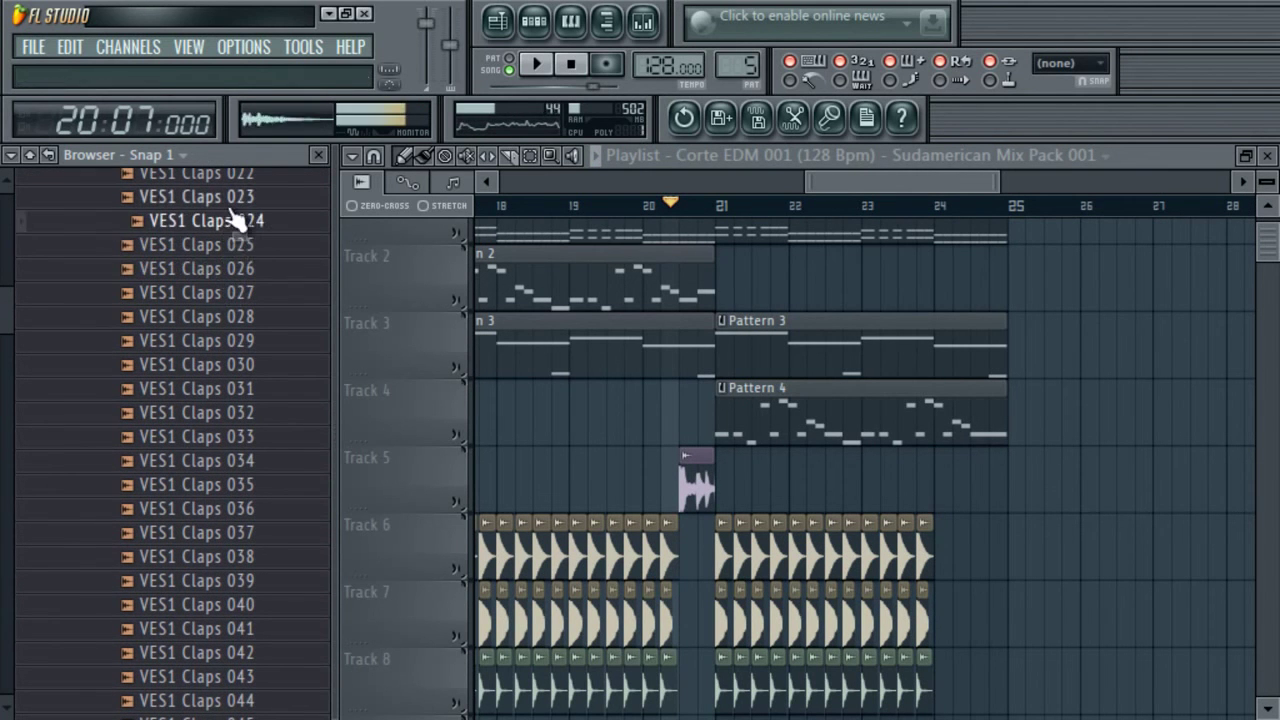
{"action": "left_click_drag", "start_coordinate": [3, 300], "coordinate": [3, 250]}
{"action": "left_click", "coordinate": [250, 316]}
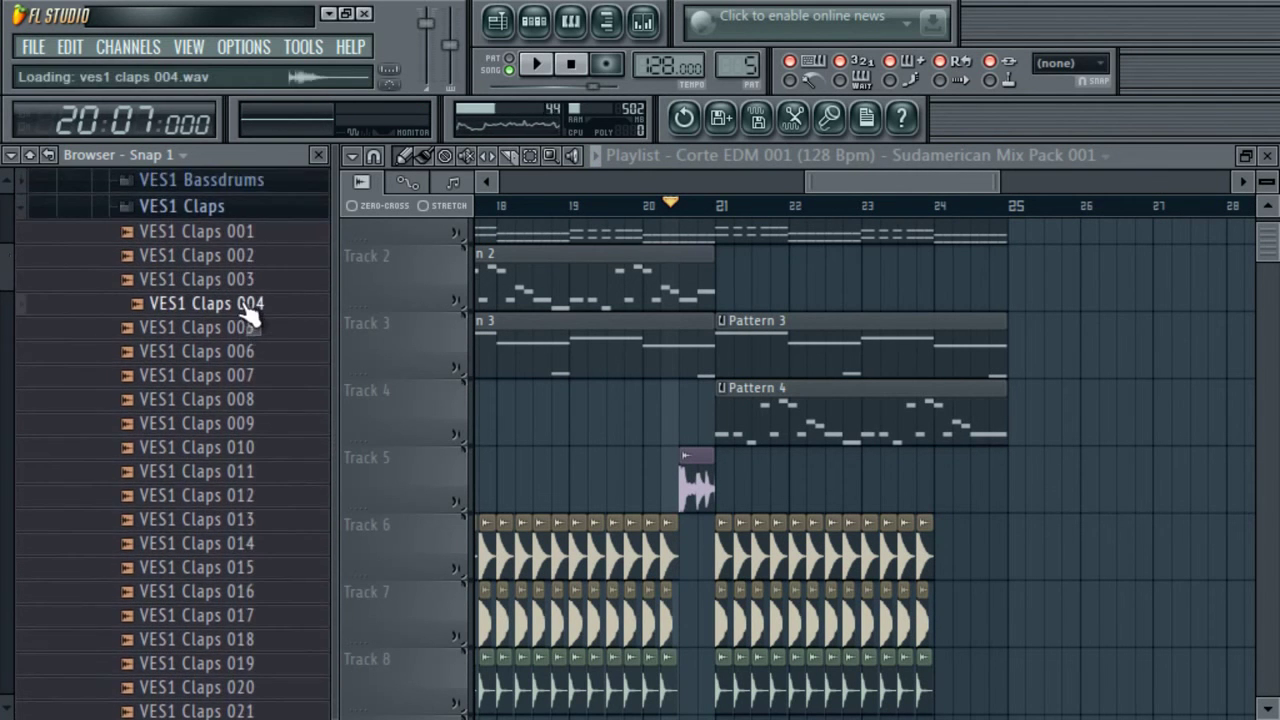
{"action": "left_click", "coordinate": [246, 284]}
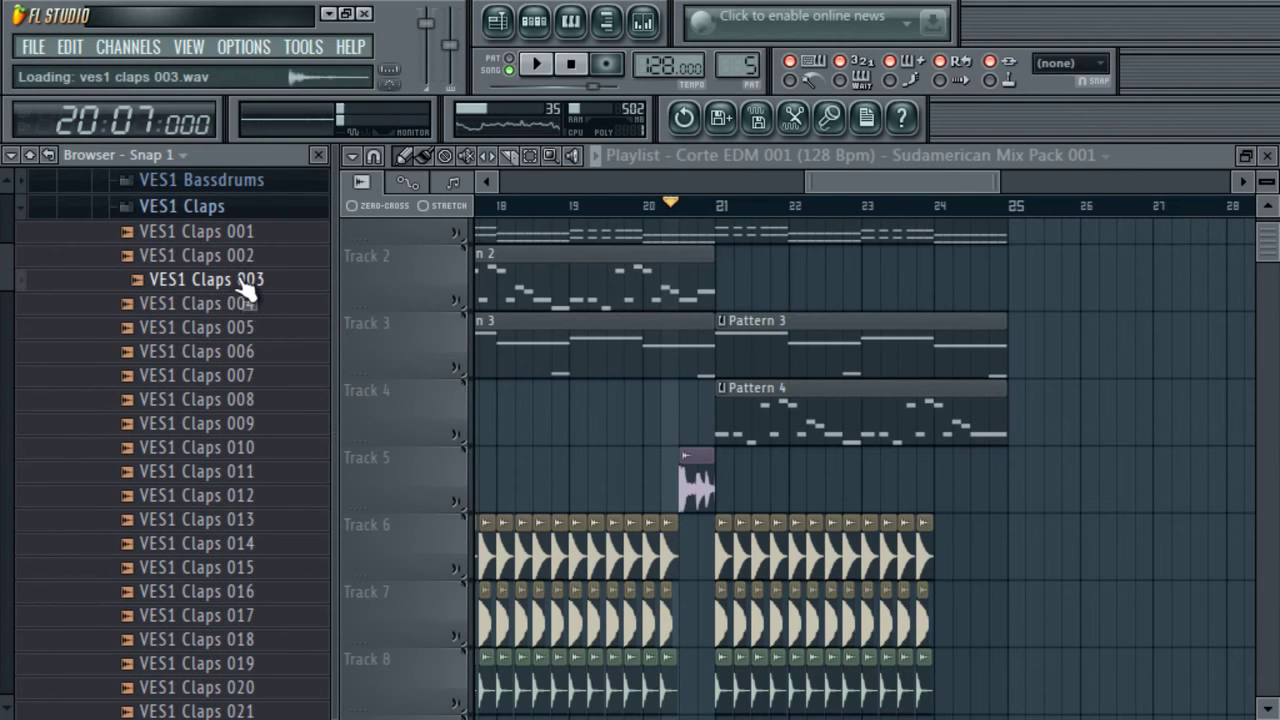
{"action": "left_click", "coordinate": [241, 350]}
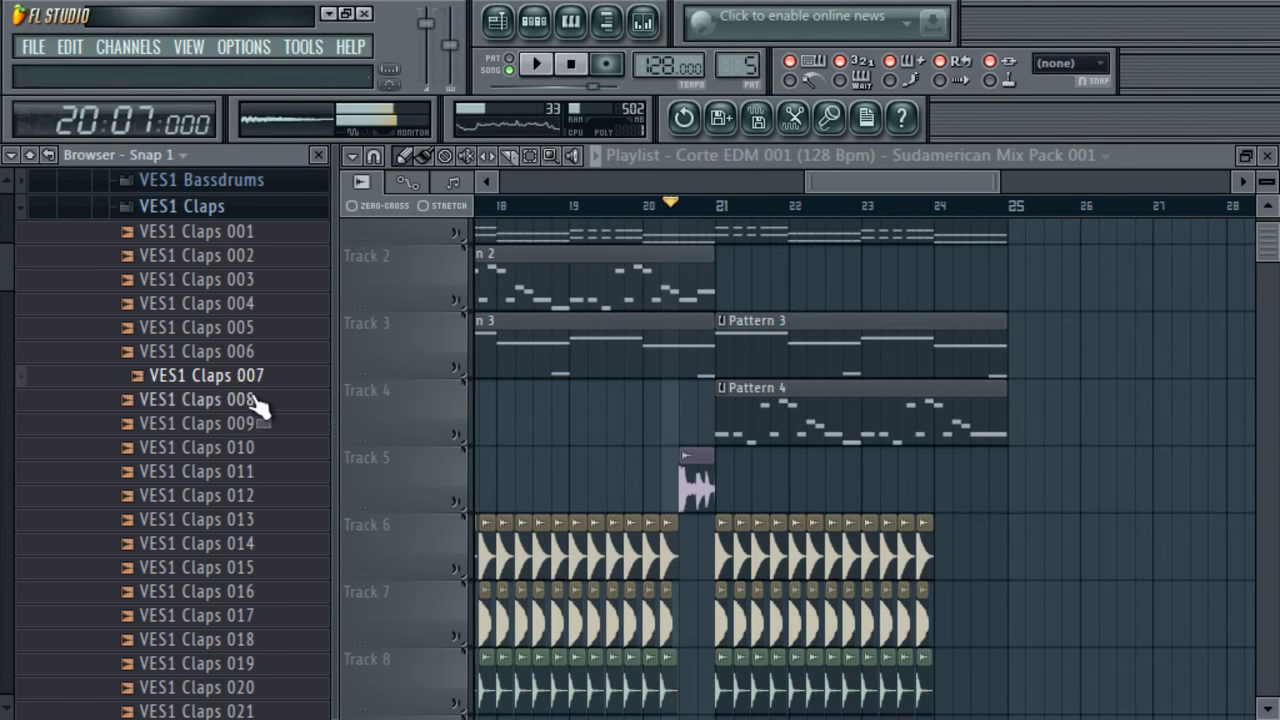
{"action": "left_click", "coordinate": [252, 330]}
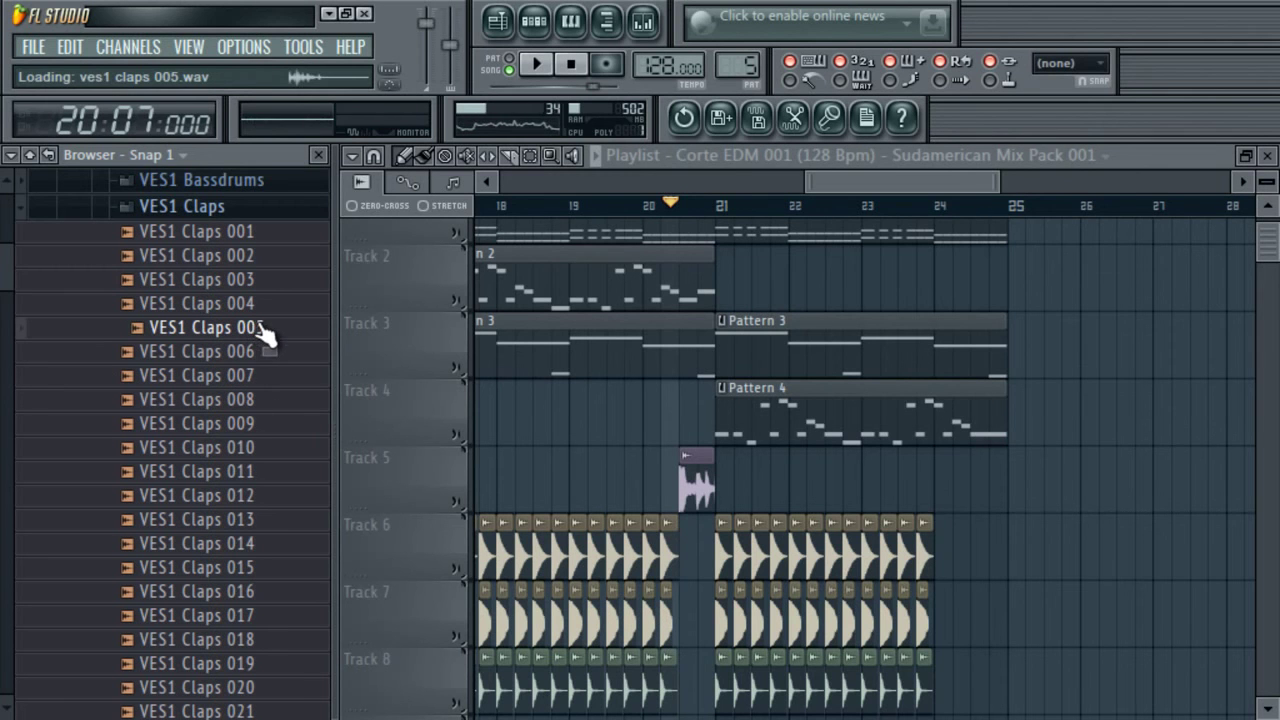
{"action": "left_click", "coordinate": [254, 303]}
{"action": "left_click", "coordinate": [246, 232]}
- Collapse the Electroshock Vol 1 pack, open the Sander Beat Claps folder, and audition several samples including Clap_06 and Clap_01
{"action": "left_click", "coordinate": [246, 206]}
{"action": "left_click", "coordinate": [240, 190]}
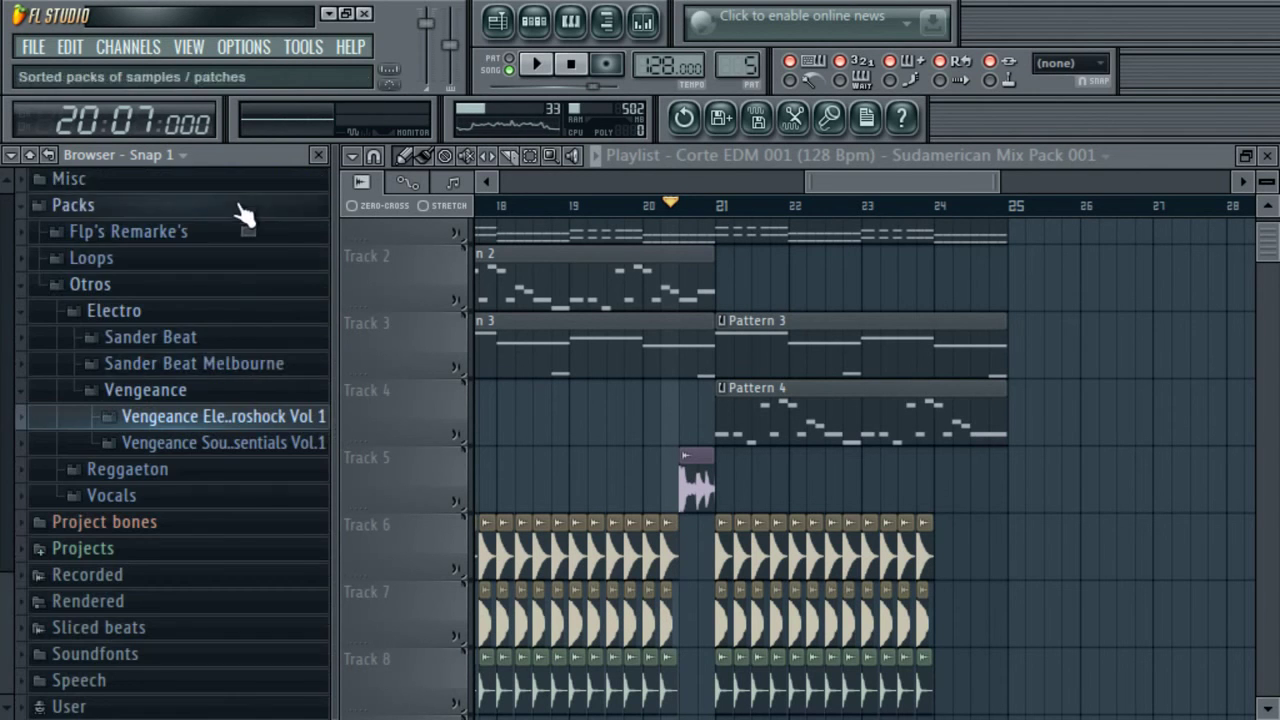
{"action": "left_click", "coordinate": [196, 336]}
{"action": "left_click", "coordinate": [212, 292]}
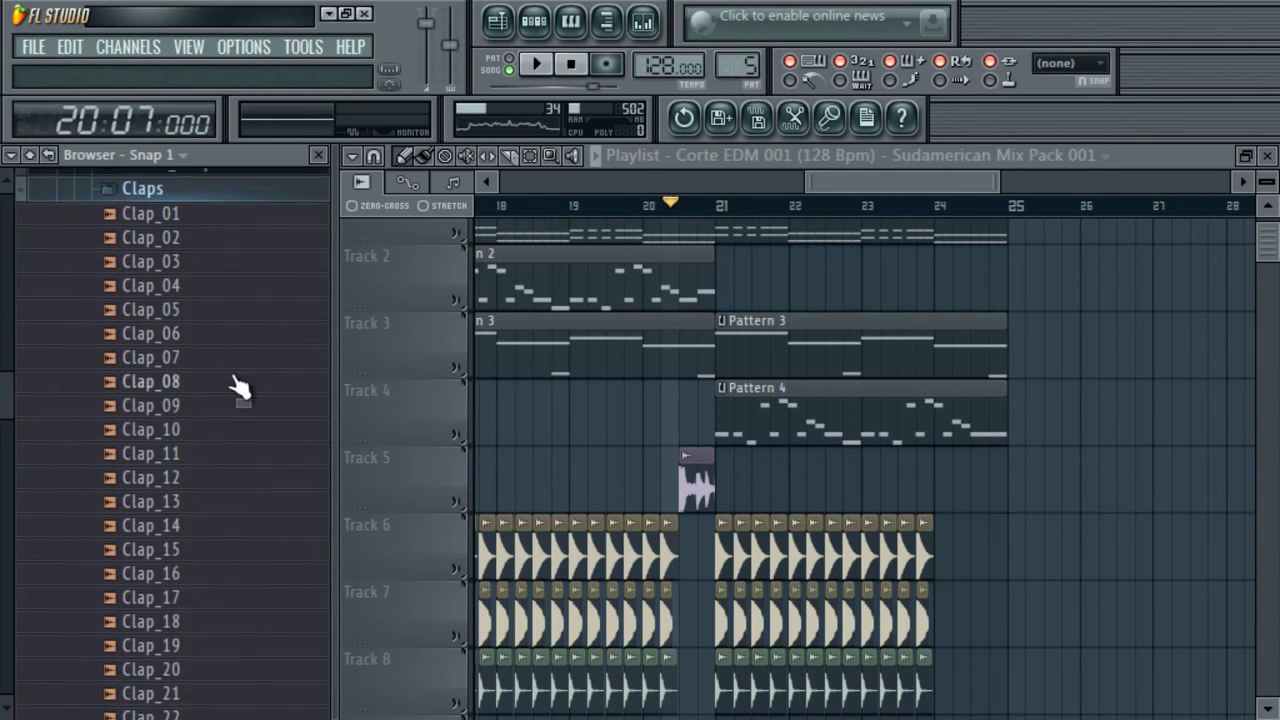
{"action": "scroll", "coordinate": [243, 413], "scroll_direction": "down", "scroll_amount": 1}
{"action": "left_click", "coordinate": [212, 303]}
{"action": "left_click", "coordinate": [216, 326]}
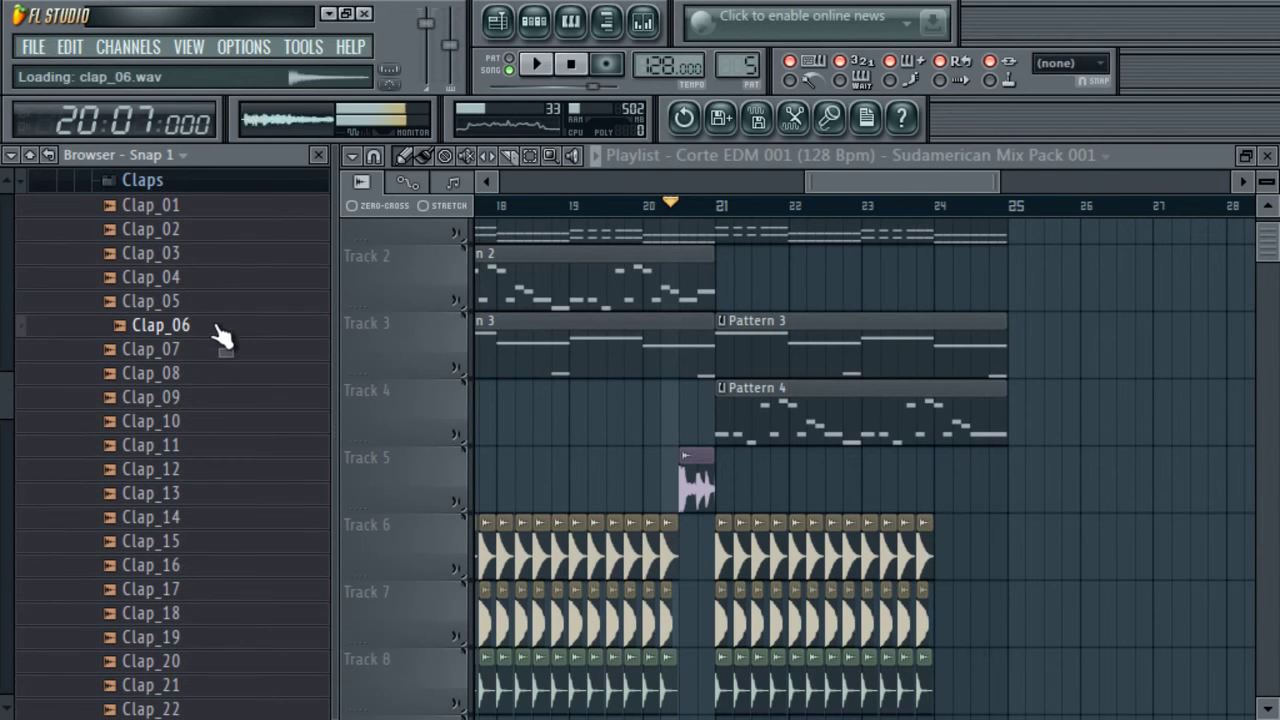
{"action": "left_click", "coordinate": [195, 230]}
{"action": "left_click", "coordinate": [200, 208]}
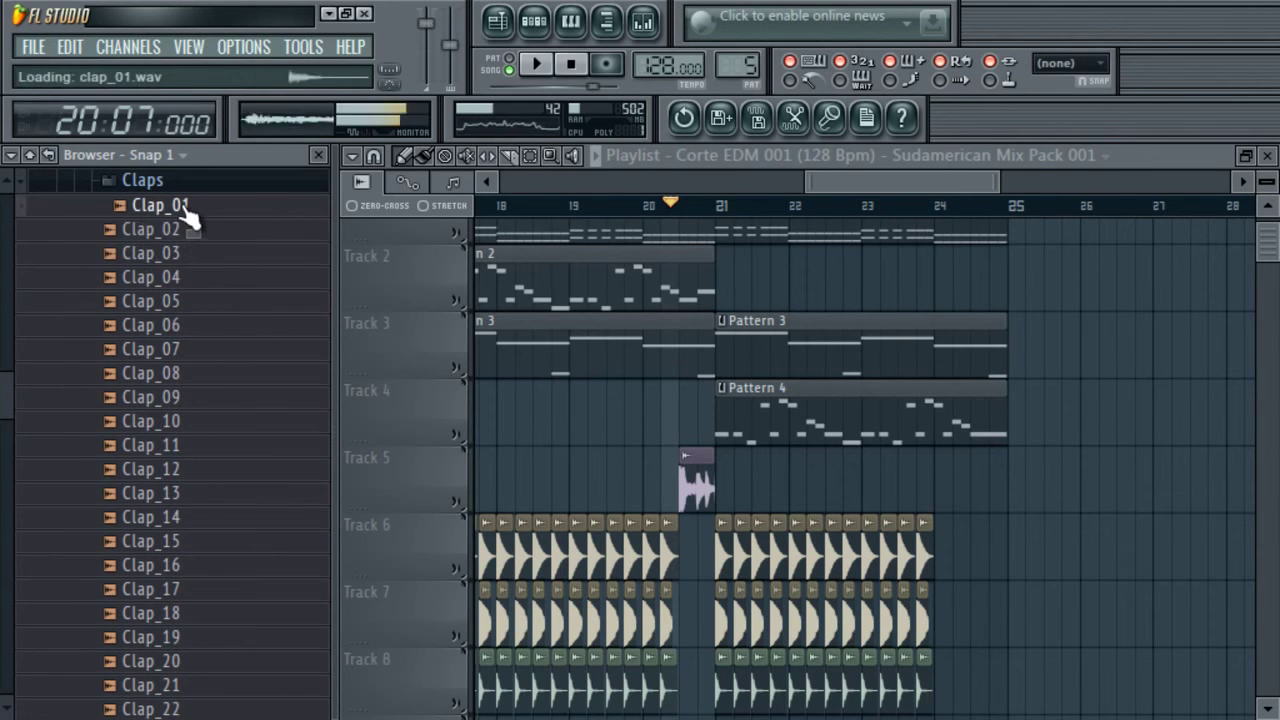
- Place Clap_02 on Track 9 on every second beat of bars 21 through 23, starting at the second beat of bar 21
{"action": "left_click", "coordinate": [200, 234]}
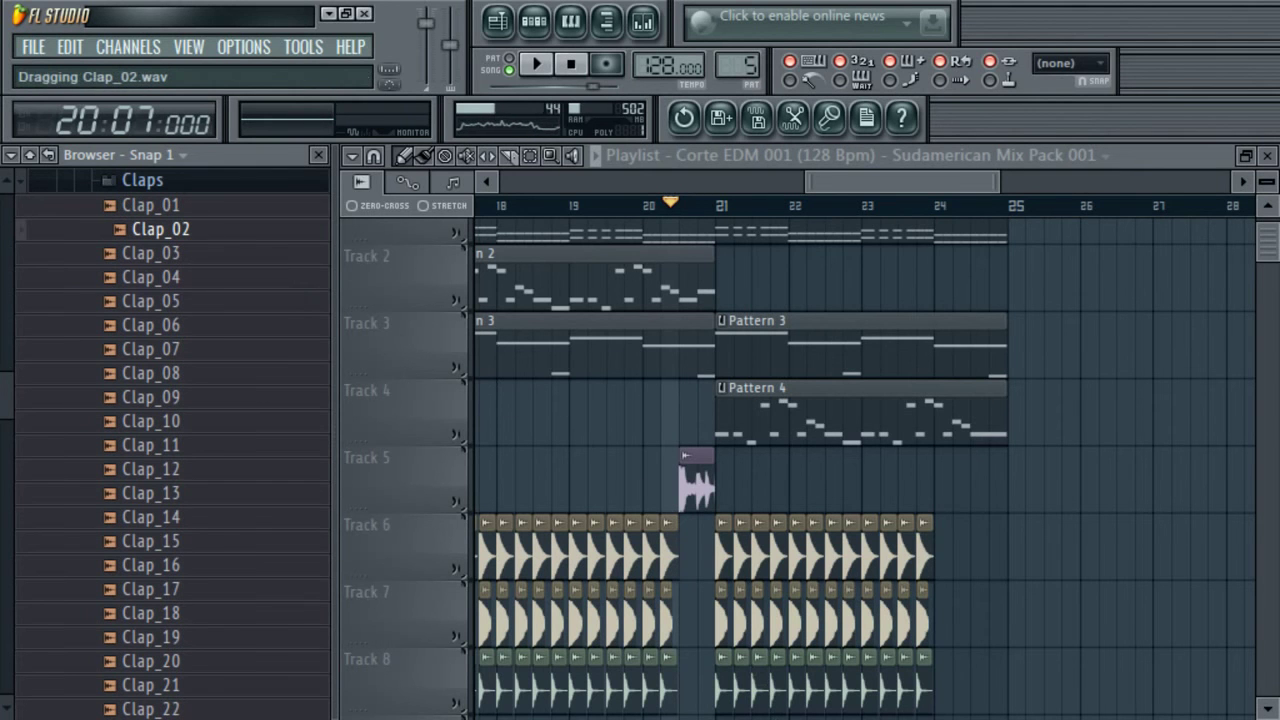
{"action": "left_click_drag", "start_coordinate": [738, 712], "coordinate": [740, 716]}
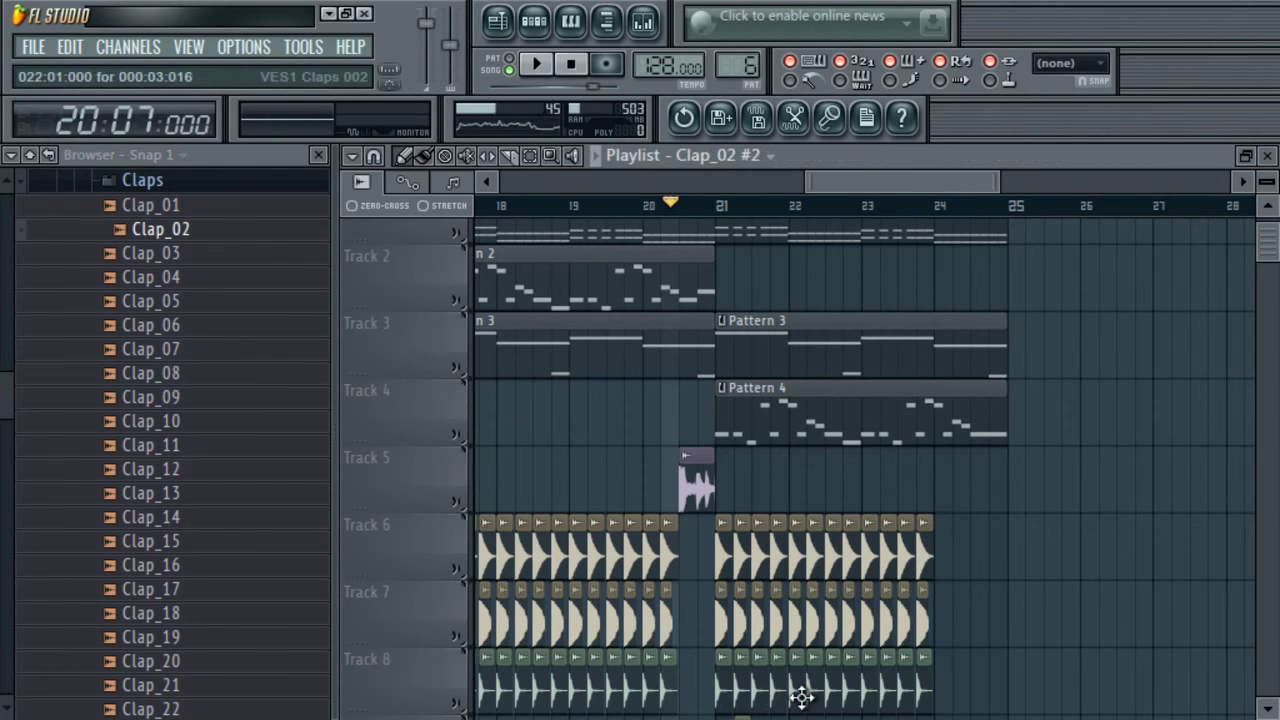
{"action": "scroll", "coordinate": [820, 700], "scroll_direction": "down", "scroll_amount": 4}
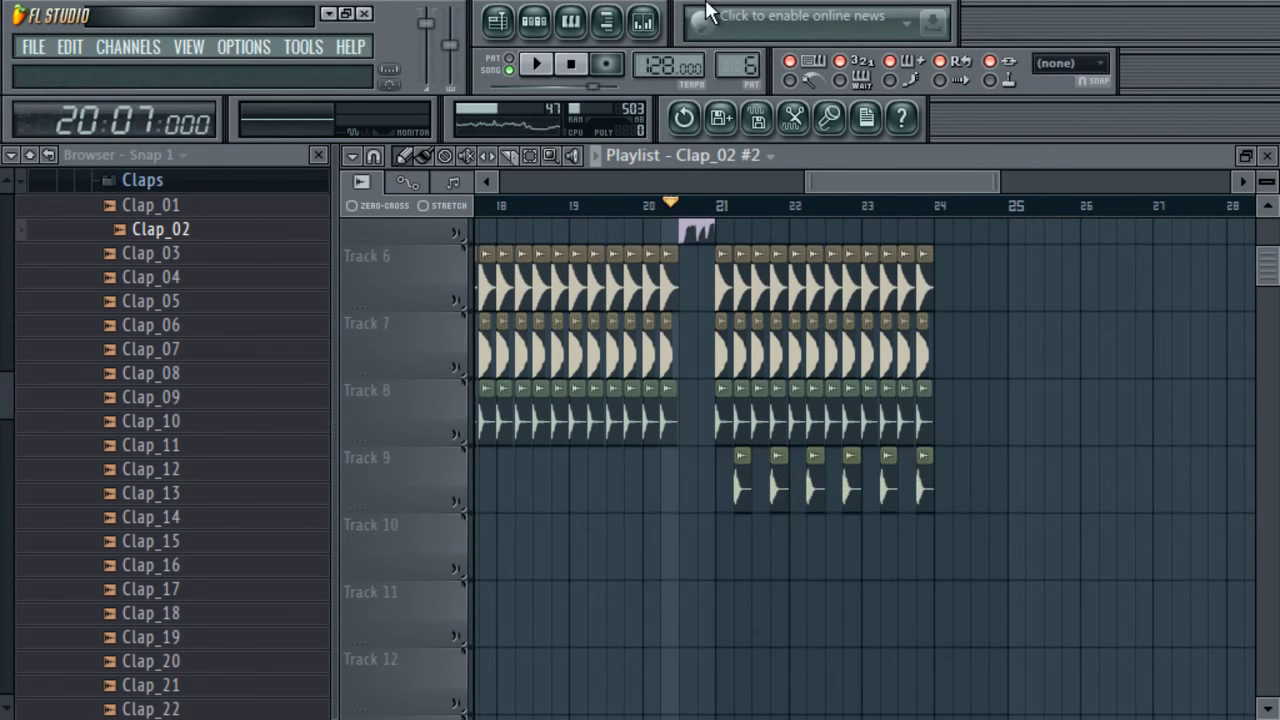
- Route the Clap_02 channel to mixer insert 7, and lower its fader to 43% while playing the section
{"action": "left_click", "coordinate": [660, 28]}
{"action": "left_click", "coordinate": [752, 410]}
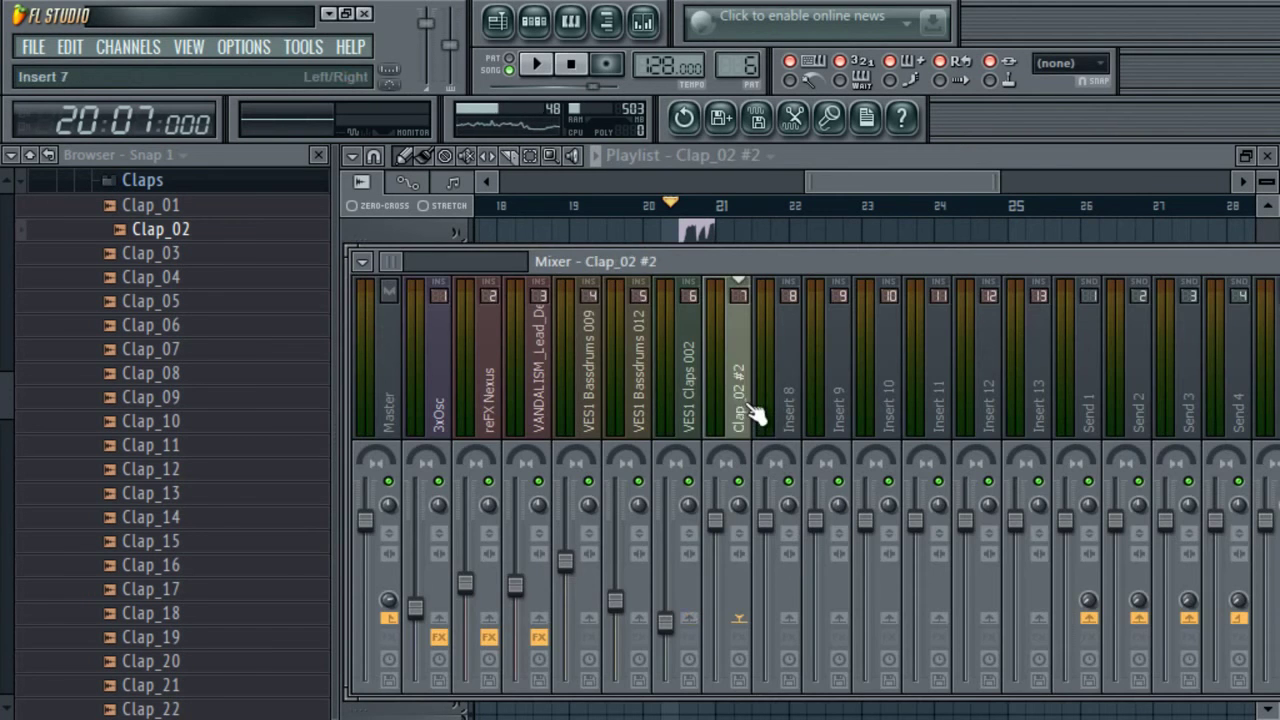
{"action": "key", "text": "space"}
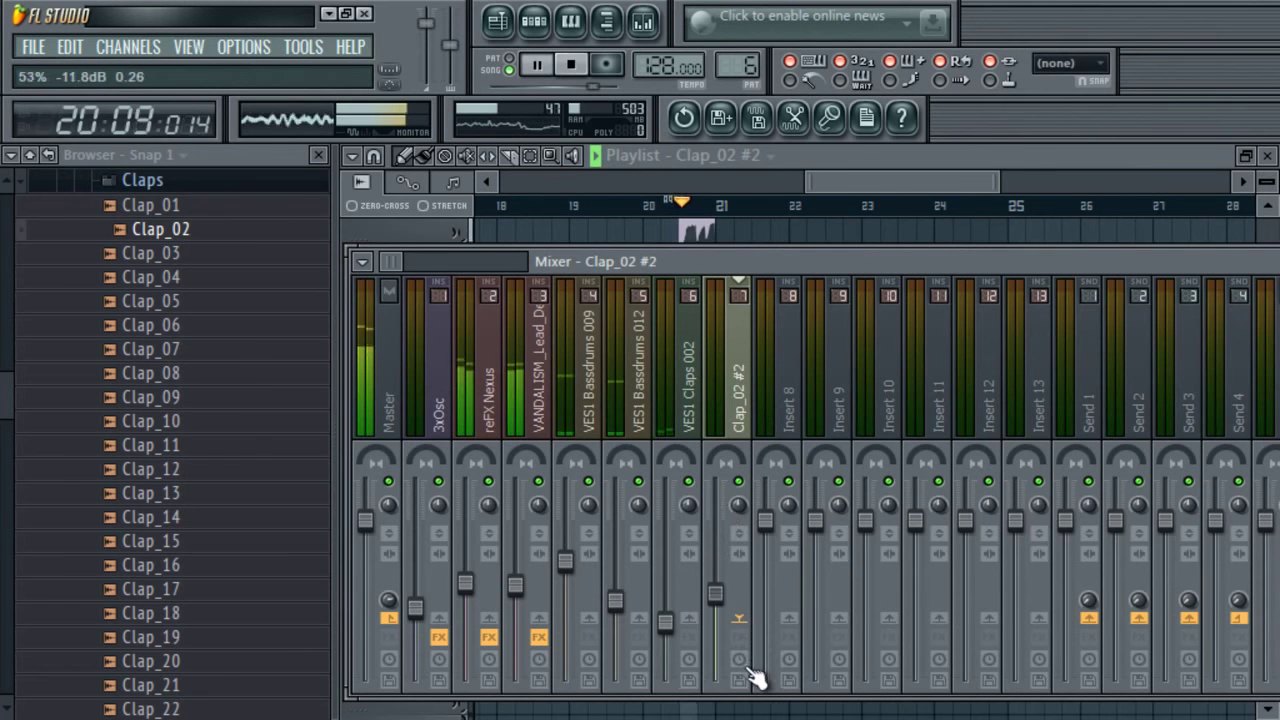
{"action": "left_click_drag", "start_coordinate": [716, 578], "coordinate": [735, 636]}
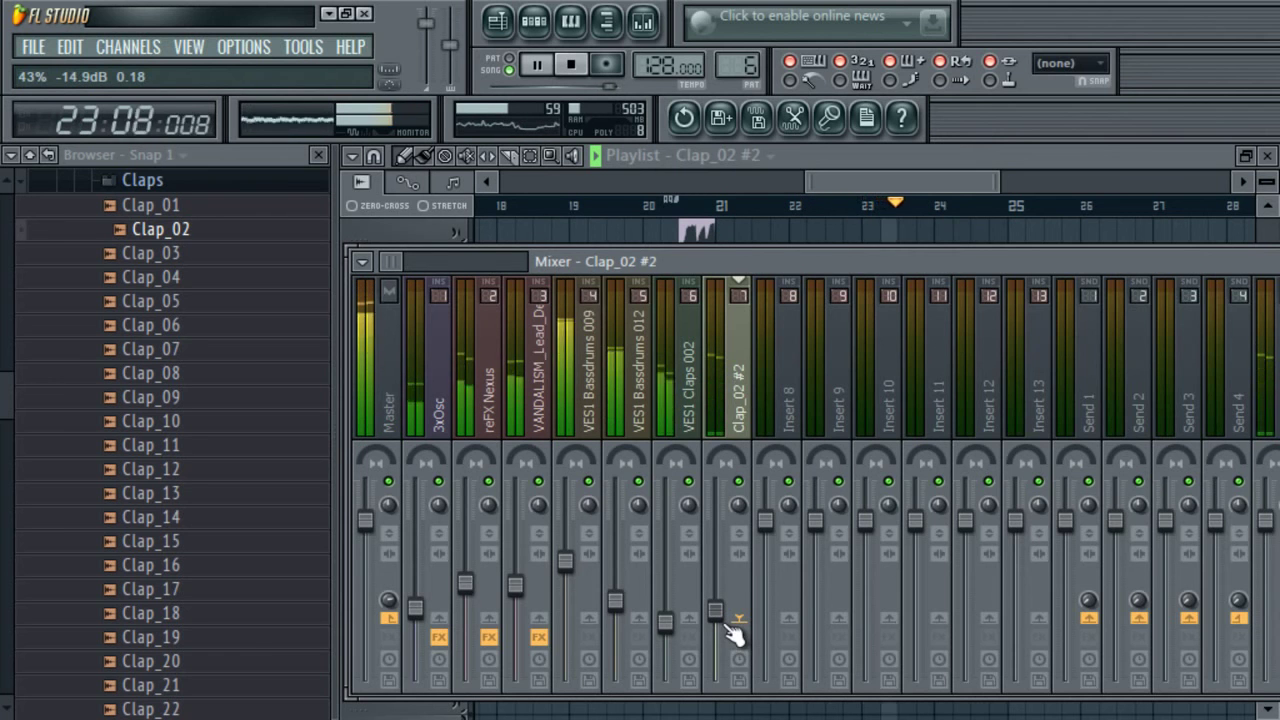
- Hide the mixer and the browser, and restart the song's playback from the beginning
{"action": "left_click", "coordinate": [861, 180]}
{"action": "left_click", "coordinate": [48, 155]}
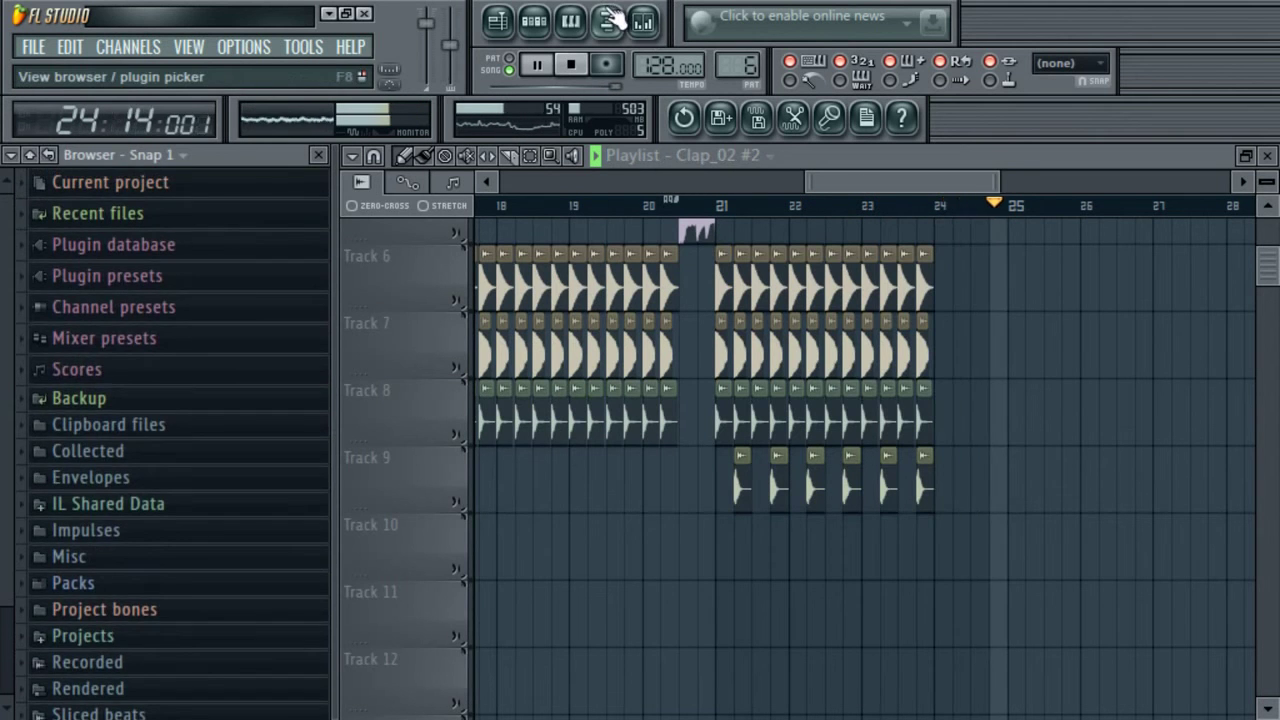
{"action": "left_click", "coordinate": [608, 20]}
{"action": "key", "text": "space"}
{"action": "left_click", "coordinate": [610, 20]}
{"action": "left_click", "coordinate": [570, 64]}
{"action": "left_click_drag", "start_coordinate": [705, 200], "coordinate": [130, 205]}
{"action": "left_click", "coordinate": [572, 64]}
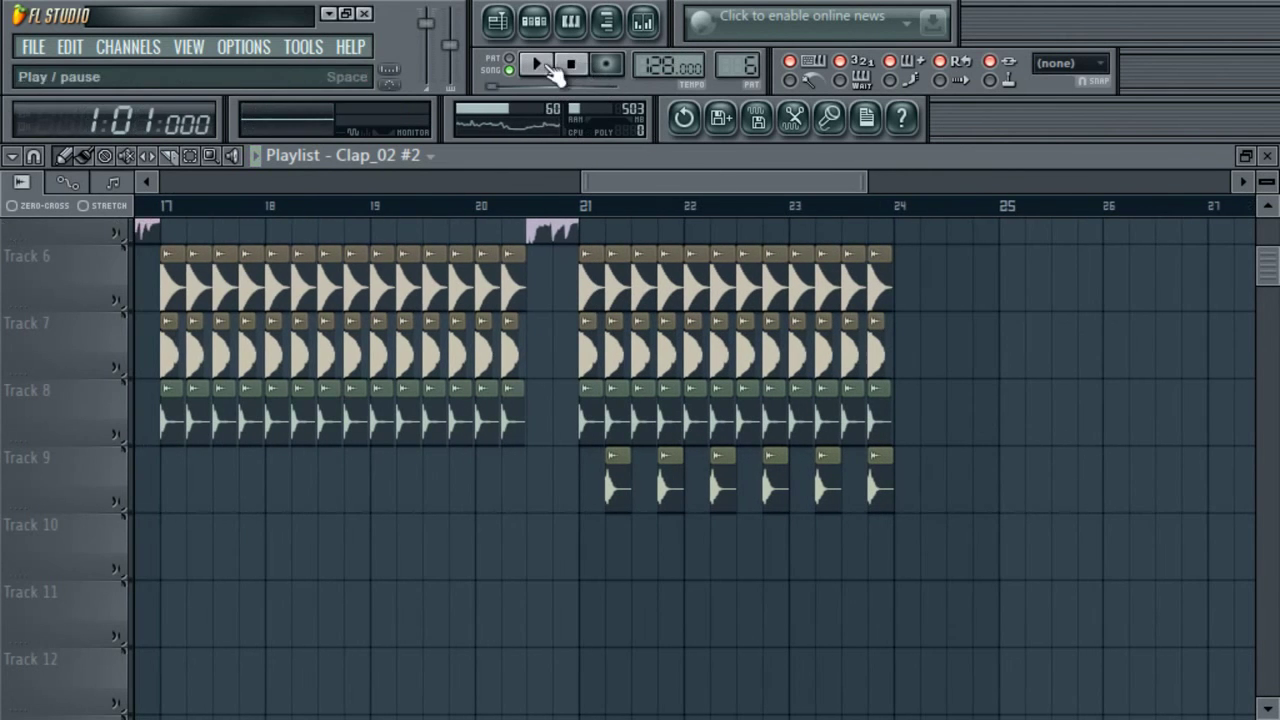
- Open Pattern 4's VANDALISM_Lead_Koala notes in the piano roll and pick the long final note before bar 5
{"action": "scroll", "coordinate": [1268, 272], "scroll_direction": "up", "scroll_amount": 5}
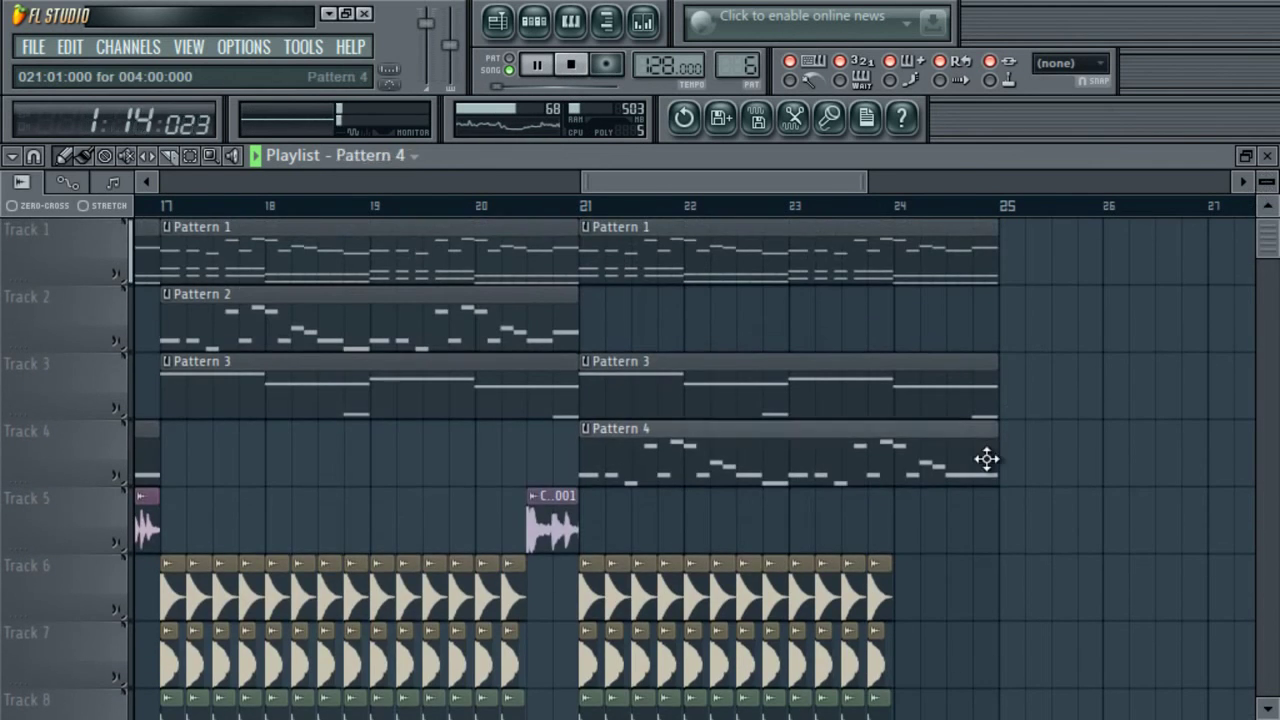
{"action": "double_click", "coordinate": [986, 448]}
{"action": "left_click_drag", "start_coordinate": [630, 181], "coordinate": [571, 181]}
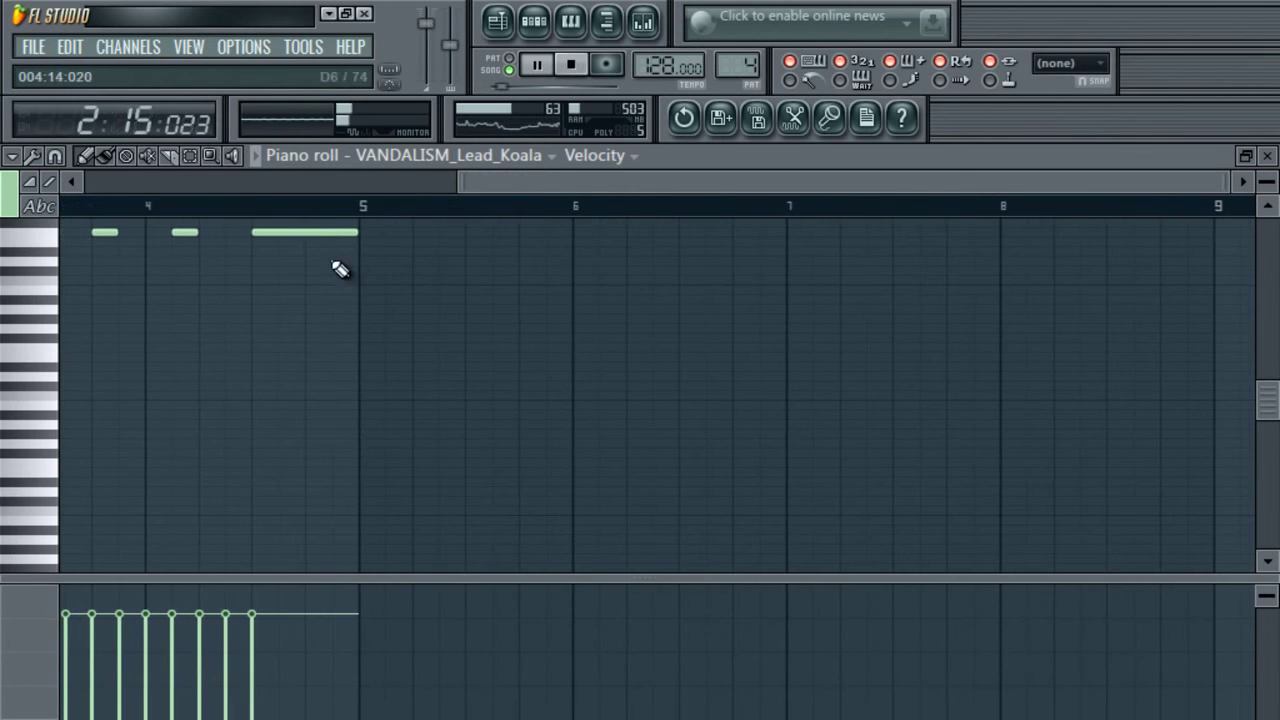
{"action": "left_click", "coordinate": [340, 238]}
- Show the Clap_02 pattern in the channel rack and clear the first step of its Clap_02 channel
{"action": "left_click", "coordinate": [548, 25]}
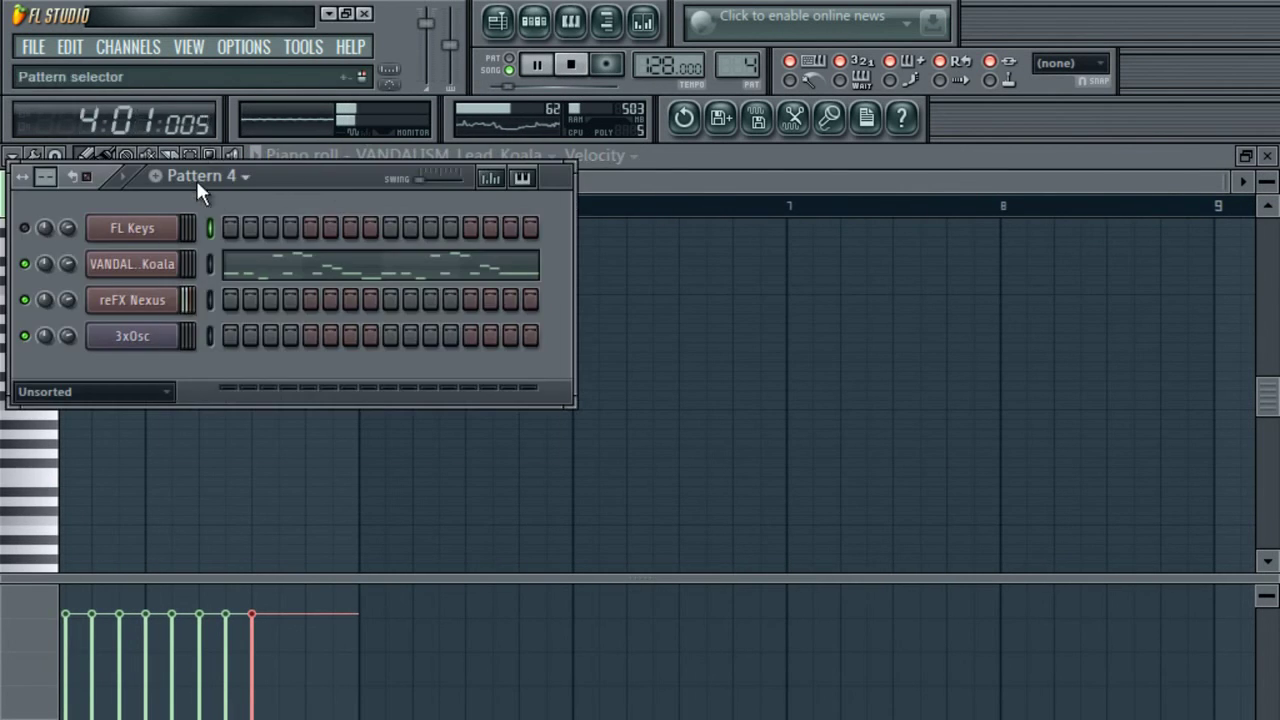
{"action": "left_click", "coordinate": [204, 186]}
{"action": "key", "text": "Escape"}
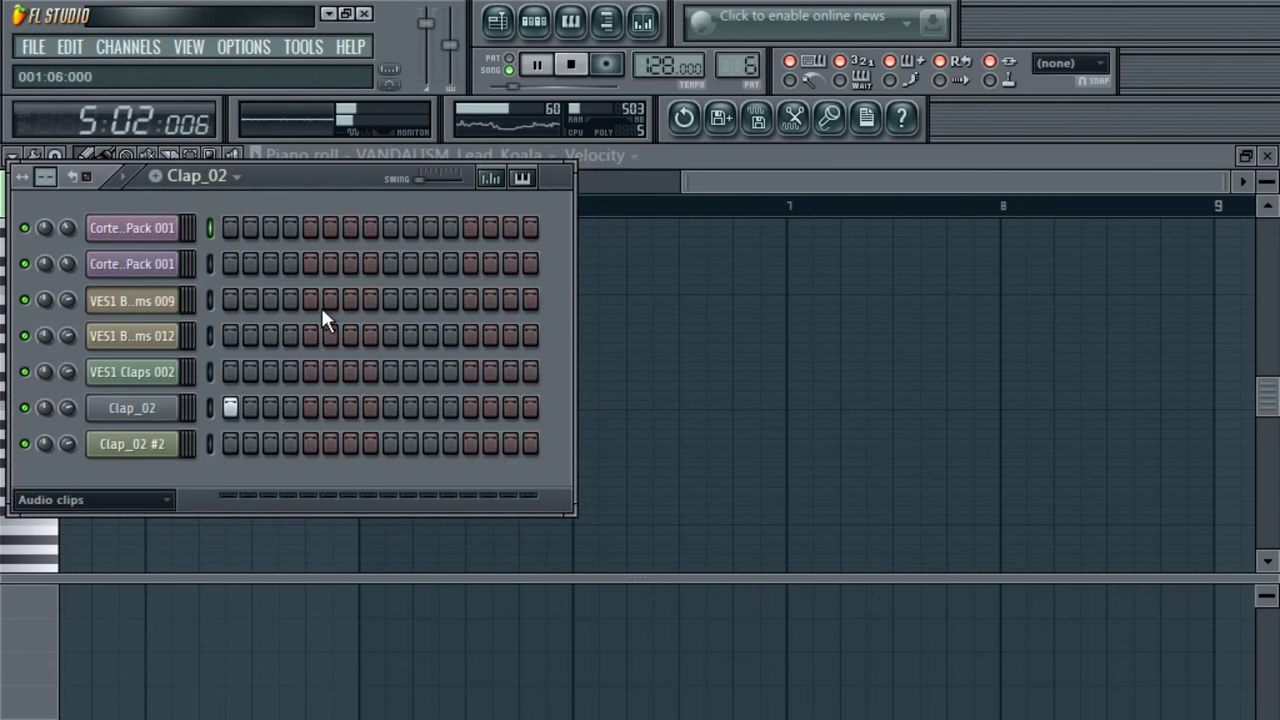
{"action": "left_click", "coordinate": [231, 408]}
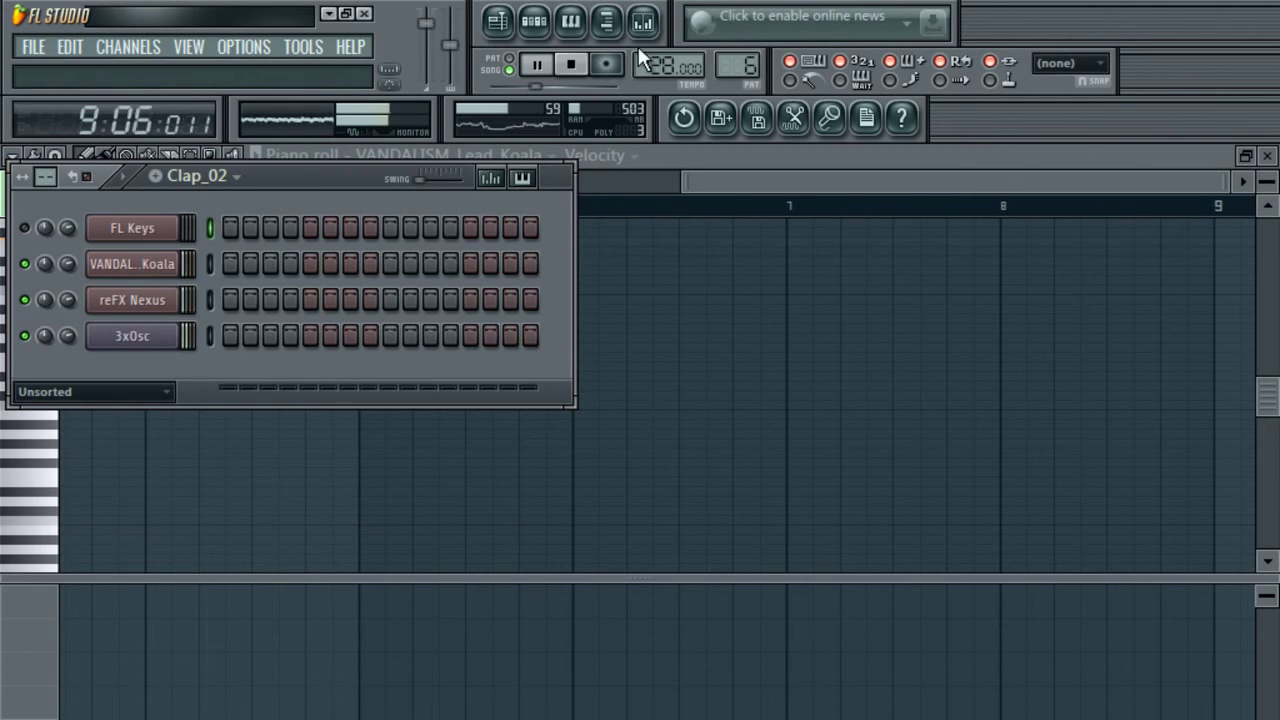
- In Pattern 7, open the VANDALISM_Lead_Koala piano roll and draw one sustained F#6 note eight bars long from bar 1
{"action": "right_click", "coordinate": [188, 270]}
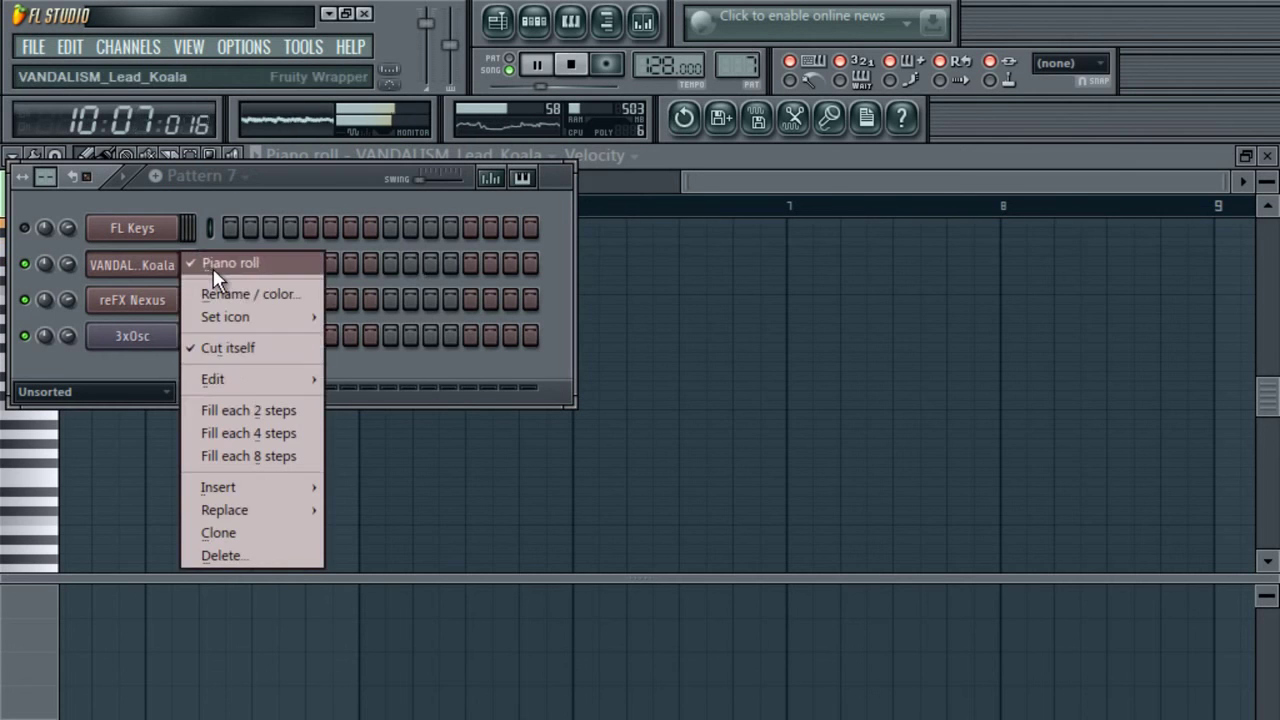
{"action": "left_click", "coordinate": [218, 262]}
{"action": "right_click", "coordinate": [171, 263]}
{"action": "left_click", "coordinate": [238, 264]}
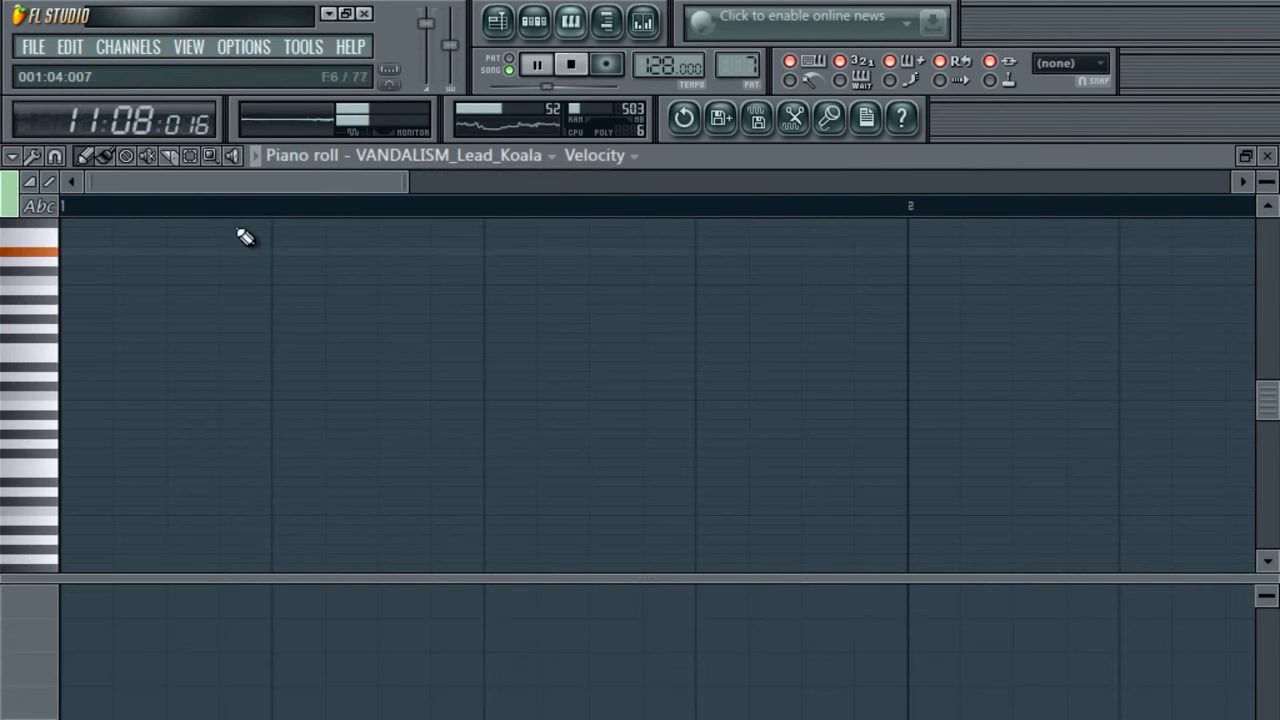
{"action": "left_click_drag", "start_coordinate": [407, 179], "coordinate": [1162, 180]}
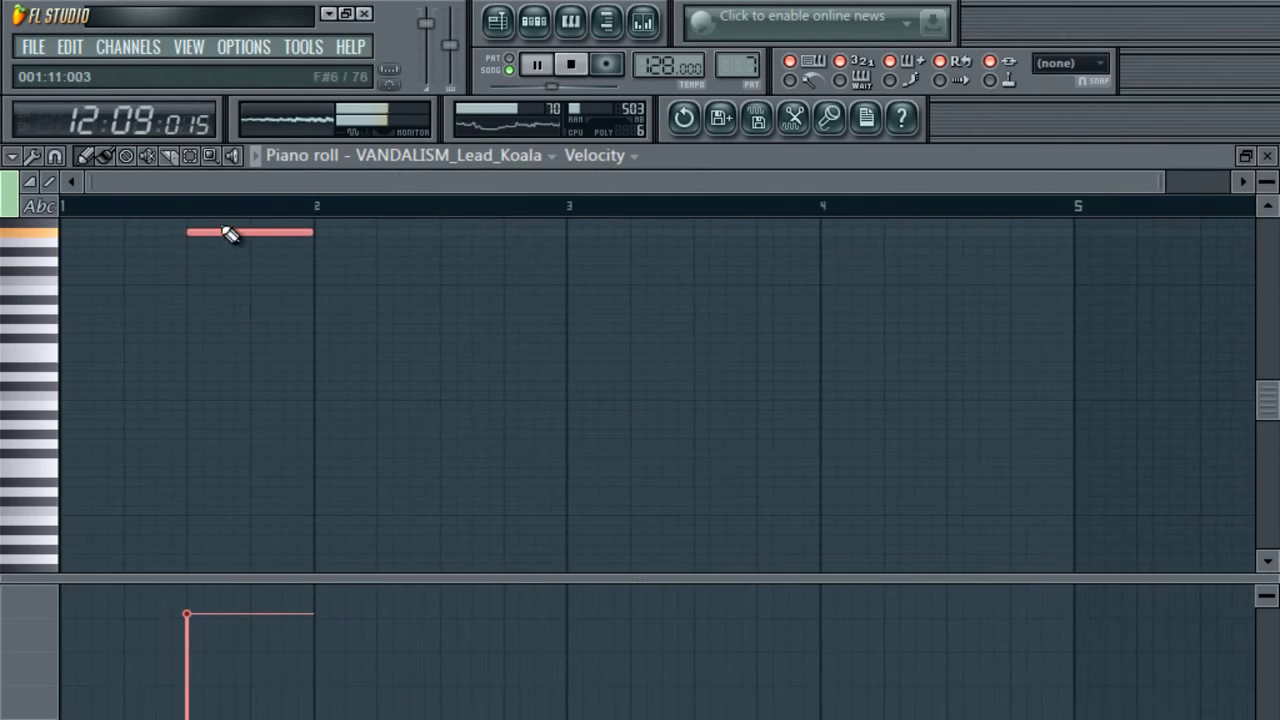
{"action": "left_click_drag", "start_coordinate": [228, 229], "coordinate": [68, 229]}
{"action": "left_click_drag", "start_coordinate": [181, 232], "coordinate": [1068, 249]}
- Place Pattern 7 on Track 7 of the playlist, starting at bar 25
{"action": "left_click", "coordinate": [492, 30]}
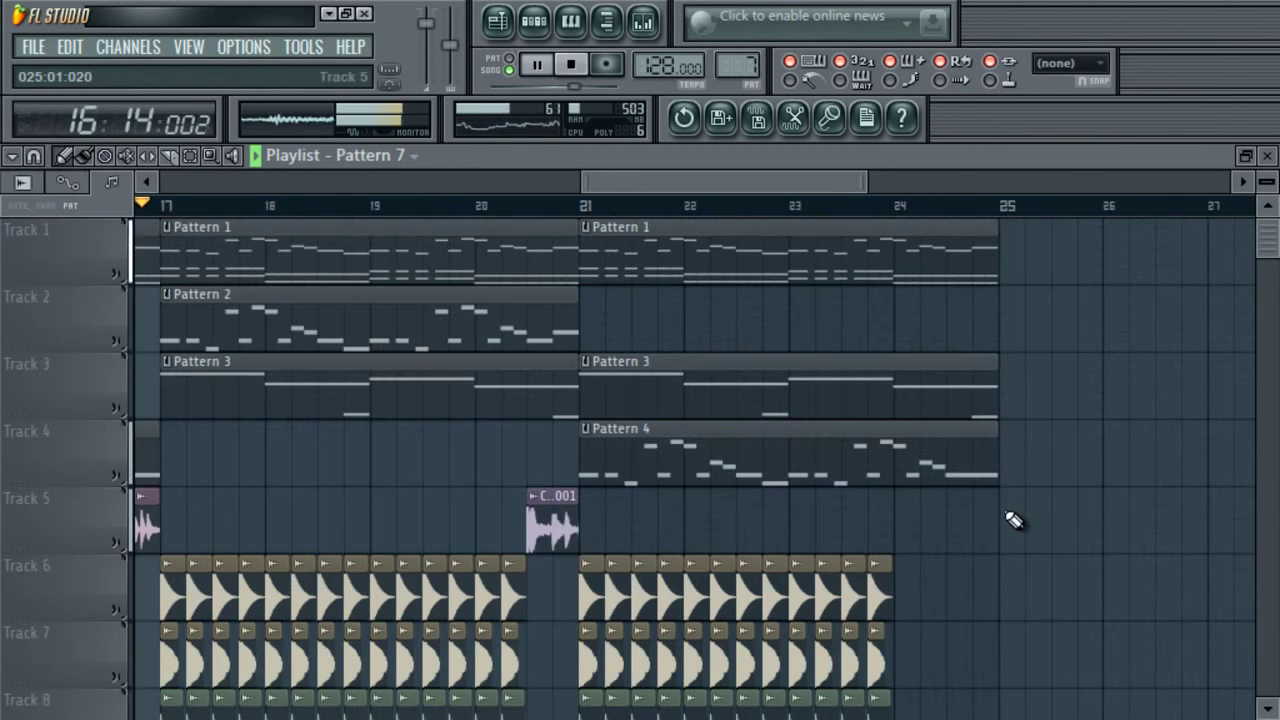
{"action": "left_click", "coordinate": [1014, 577]}
{"action": "left_click_drag", "start_coordinate": [1014, 577], "coordinate": [1051, 669]}
- Place a Pattern 1 clip on Track 1 at bar 25, trim it to one beat, and repeat it two beats further on
{"action": "left_click_drag", "start_coordinate": [680, 180], "coordinate": [770, 186]}
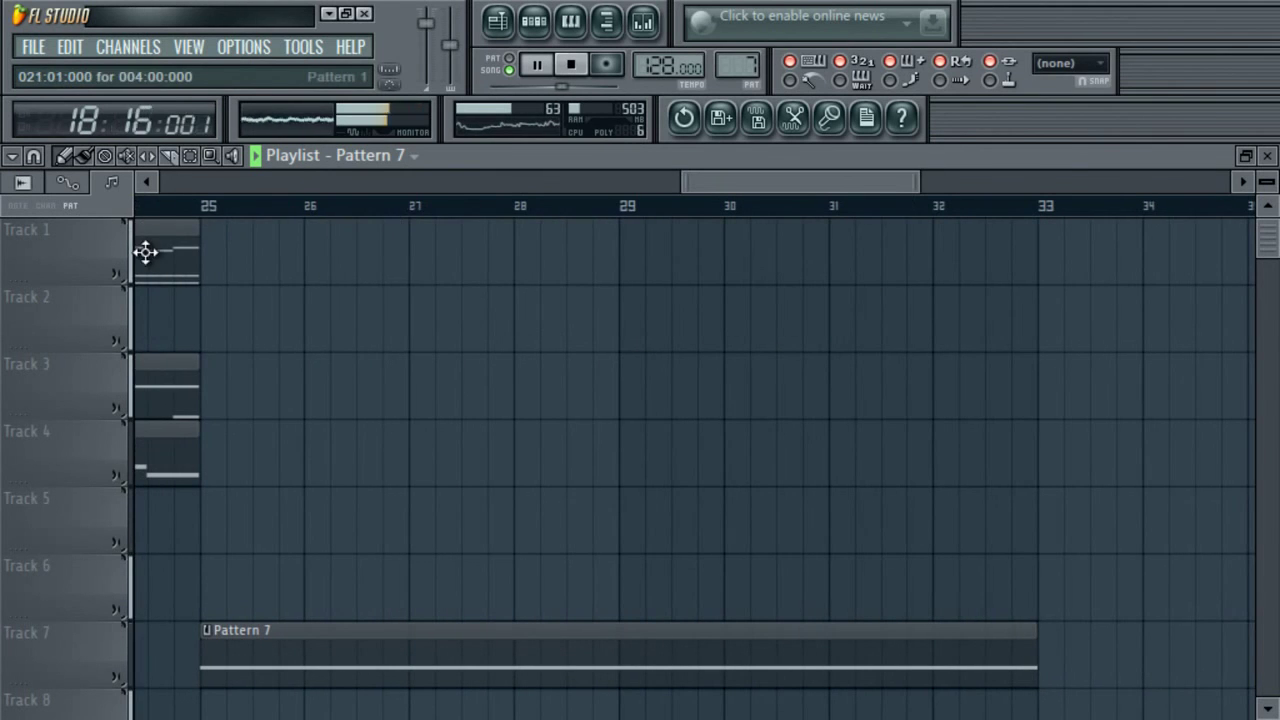
{"action": "left_click", "coordinate": [212, 272]}
{"action": "left_click_drag", "start_coordinate": [614, 254], "coordinate": [220, 283]}
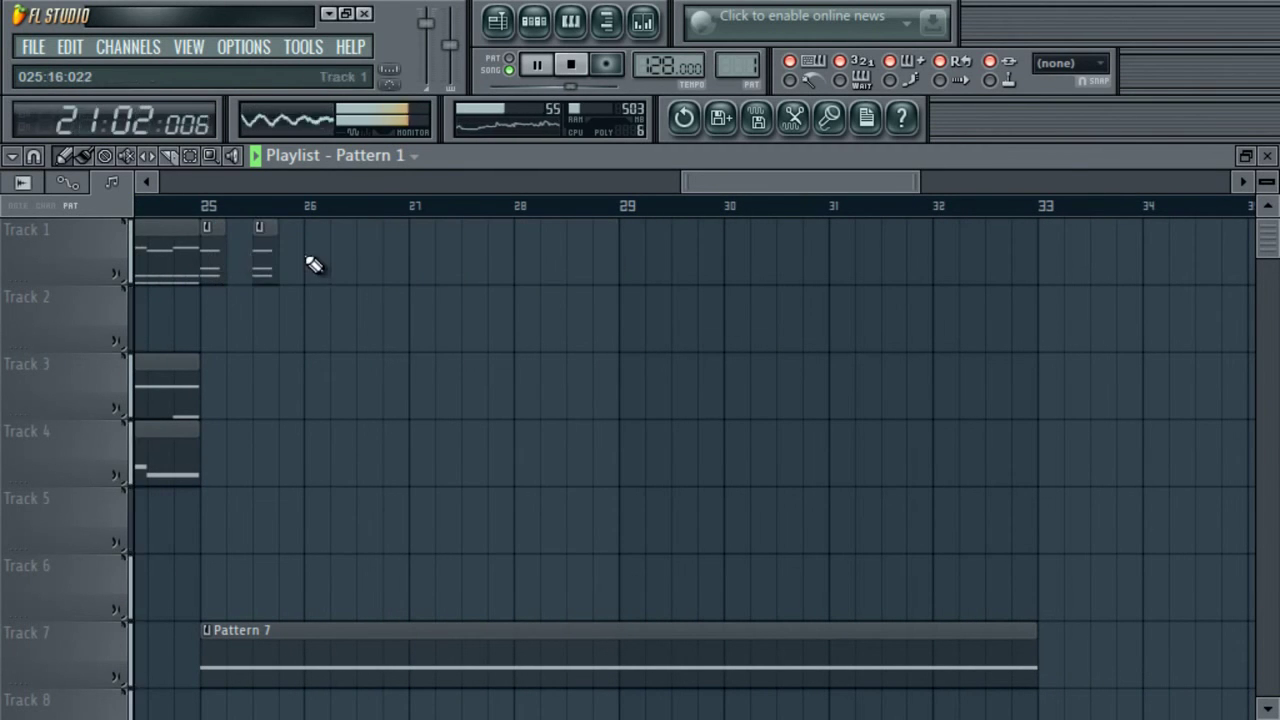
{"action": "left_click_drag", "start_coordinate": [741, 184], "coordinate": [510, 210]}
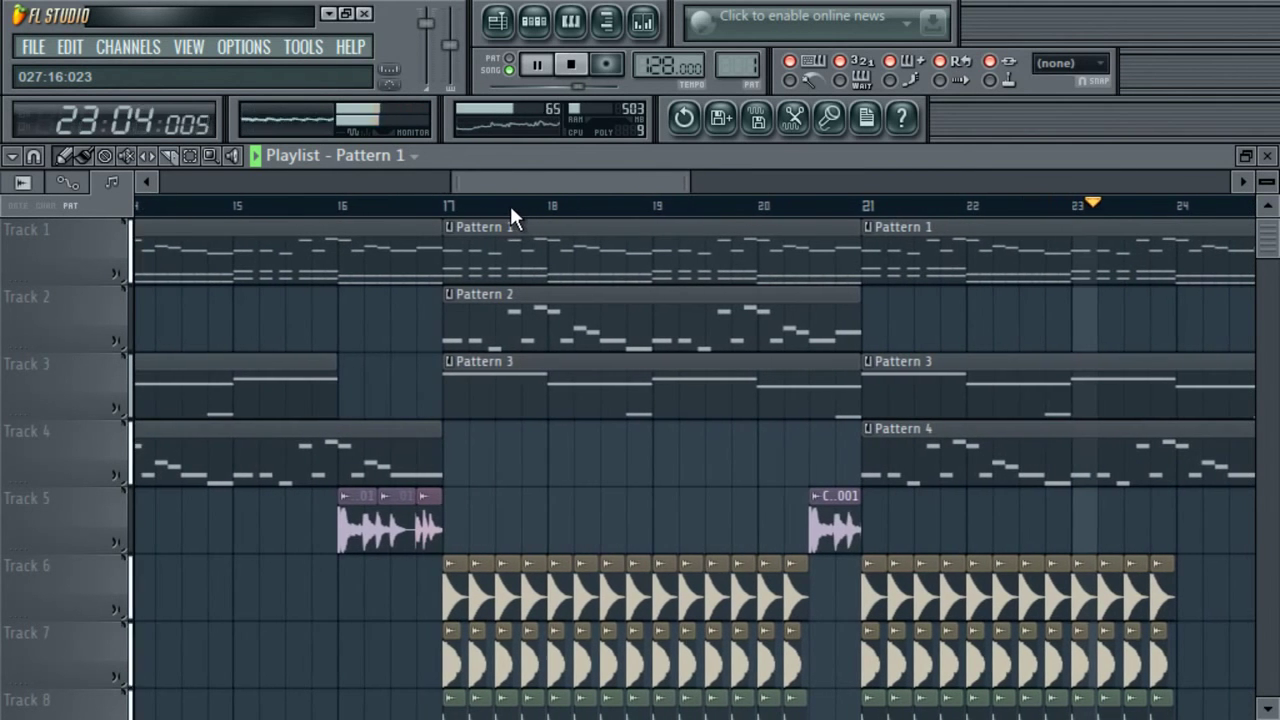
- Continue the one-beat Pattern 1 clips on Track 1 at every second beat up to bar 30
{"action": "left_click", "coordinate": [666, 250]}
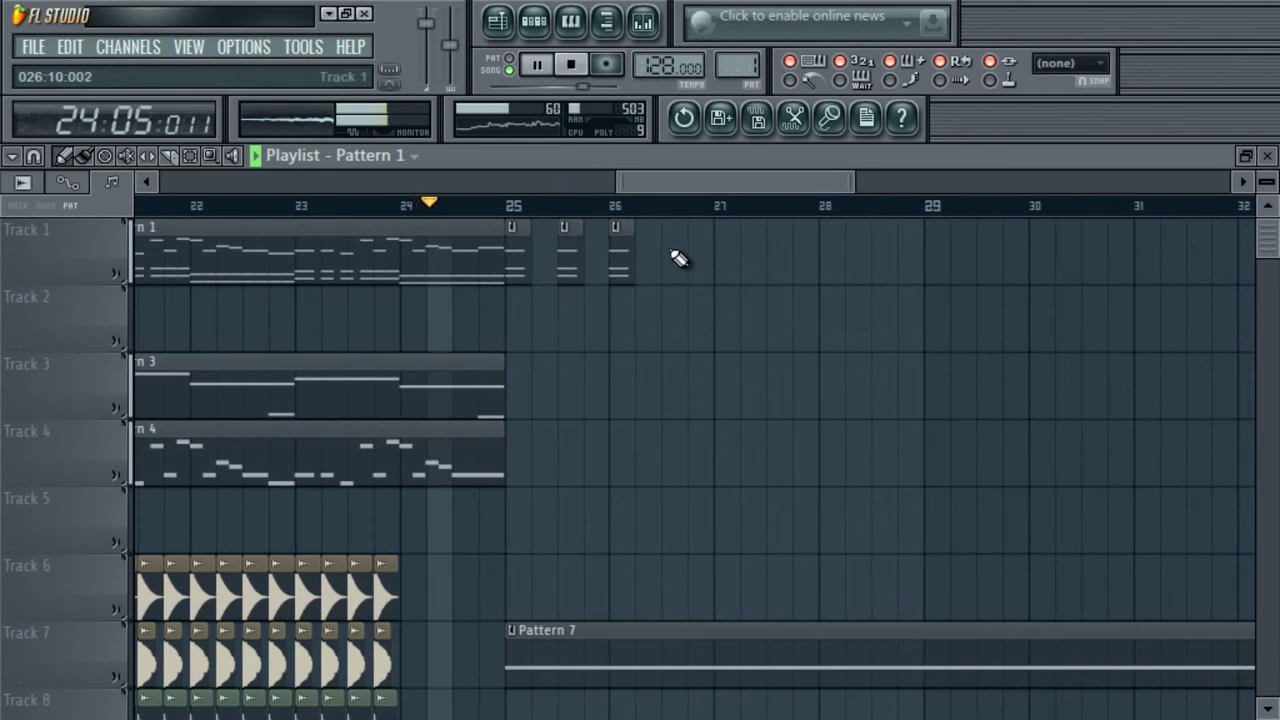
{"action": "left_click", "coordinate": [720, 250]}
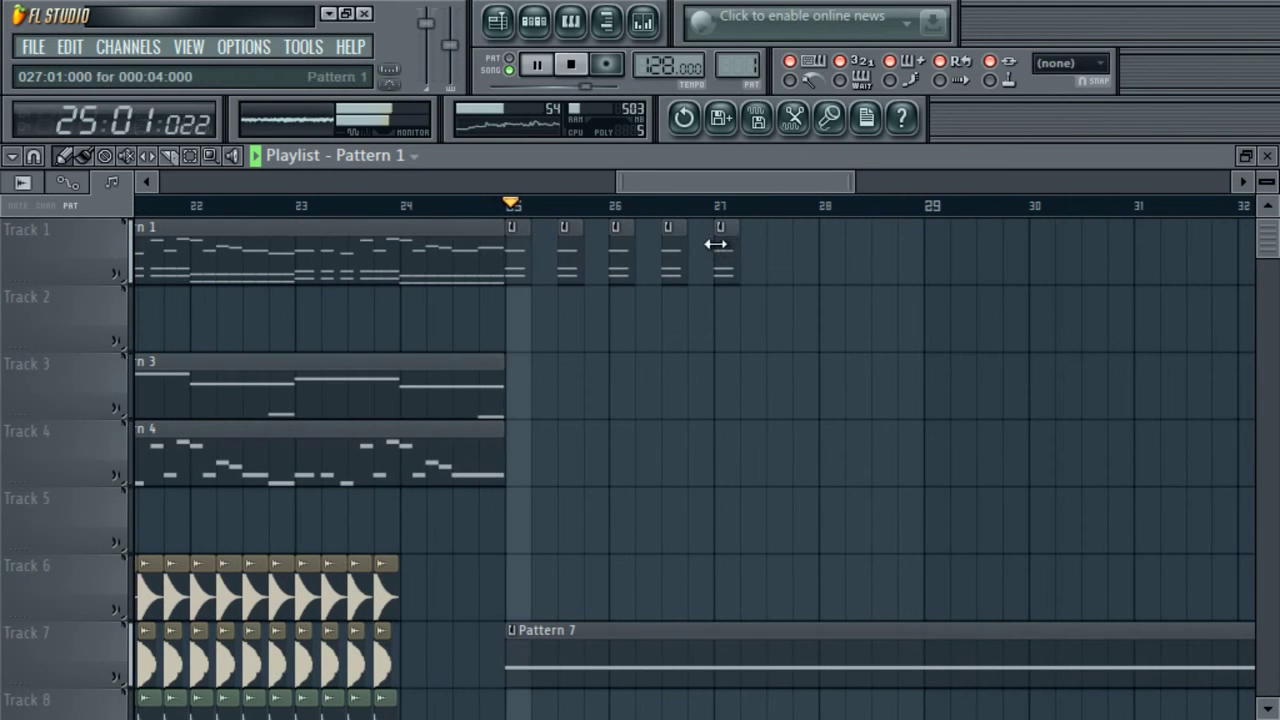
{"action": "left_click", "coordinate": [773, 255]}
{"action": "left_click", "coordinate": [825, 258]}
{"action": "left_click", "coordinate": [886, 256]}
{"action": "left_click", "coordinate": [931, 256]}
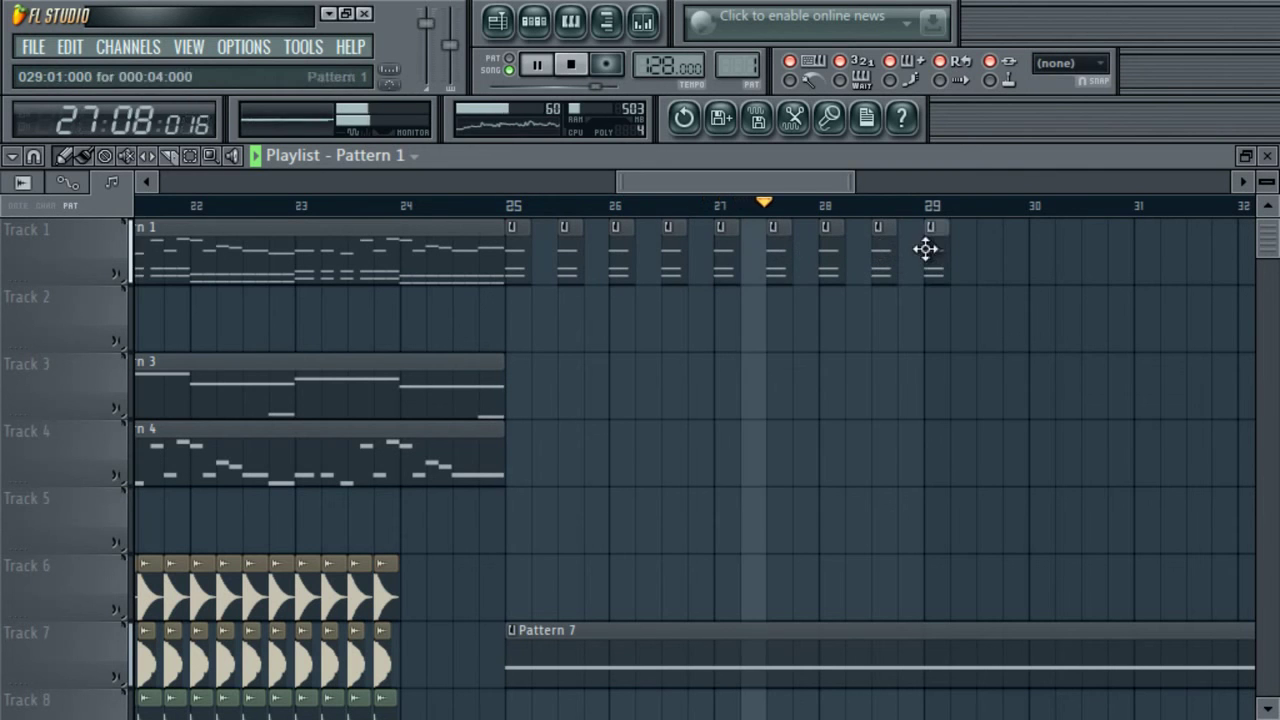
{"action": "left_click", "coordinate": [982, 252]}
{"action": "left_click", "coordinate": [1046, 262]}
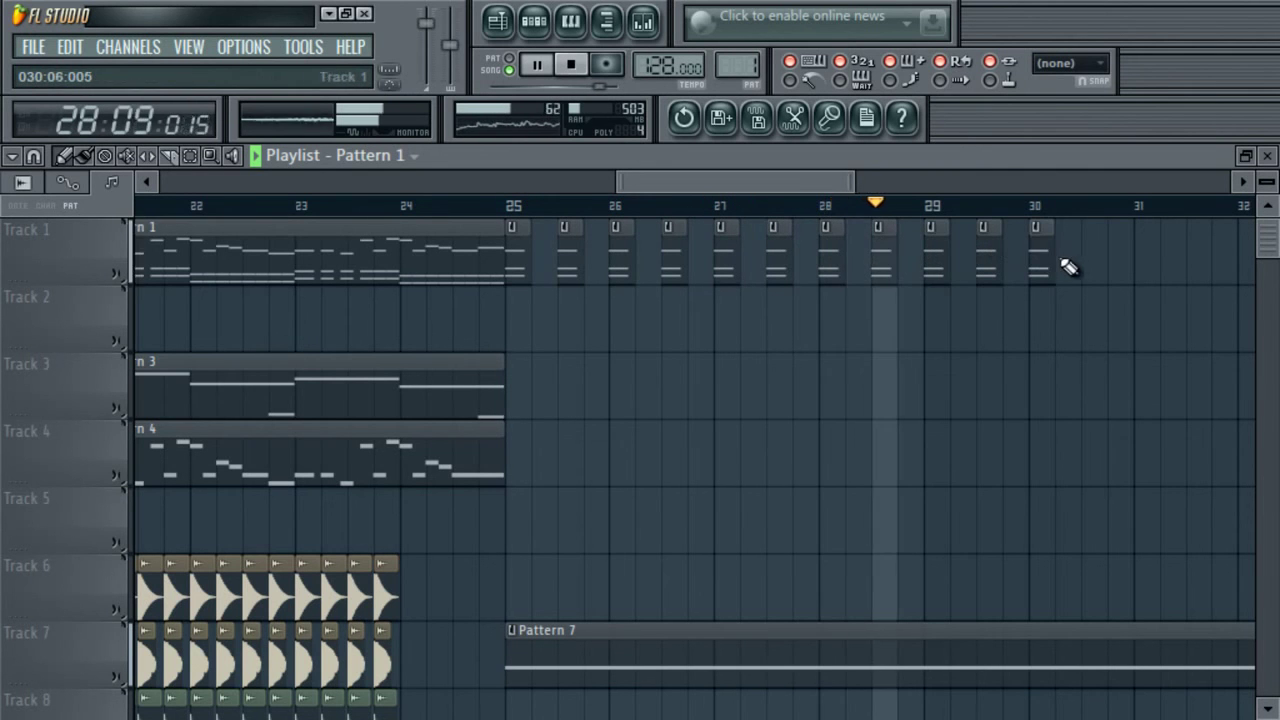
- Fill the gaps in bars 29 and 30 on Track 1 with one-beat Pattern 1 clips on every beat, and stop playback
{"action": "left_click", "coordinate": [1080, 262]}
{"action": "left_click", "coordinate": [1095, 260]}
{"action": "left_click", "coordinate": [1120, 262]}
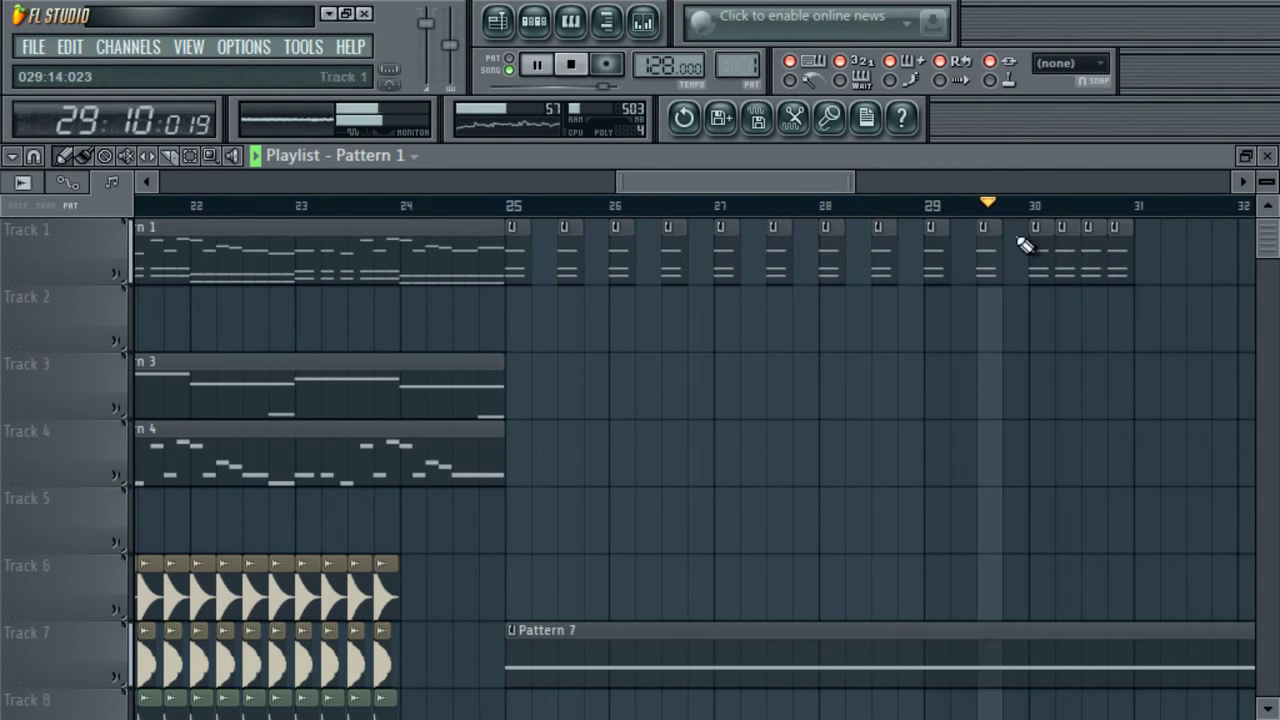
{"action": "left_click_drag", "start_coordinate": [795, 183], "coordinate": [771, 223]}
{"action": "left_click", "coordinate": [760, 252]}
{"action": "key", "text": "space"}
{"action": "left_click", "coordinate": [741, 251]}
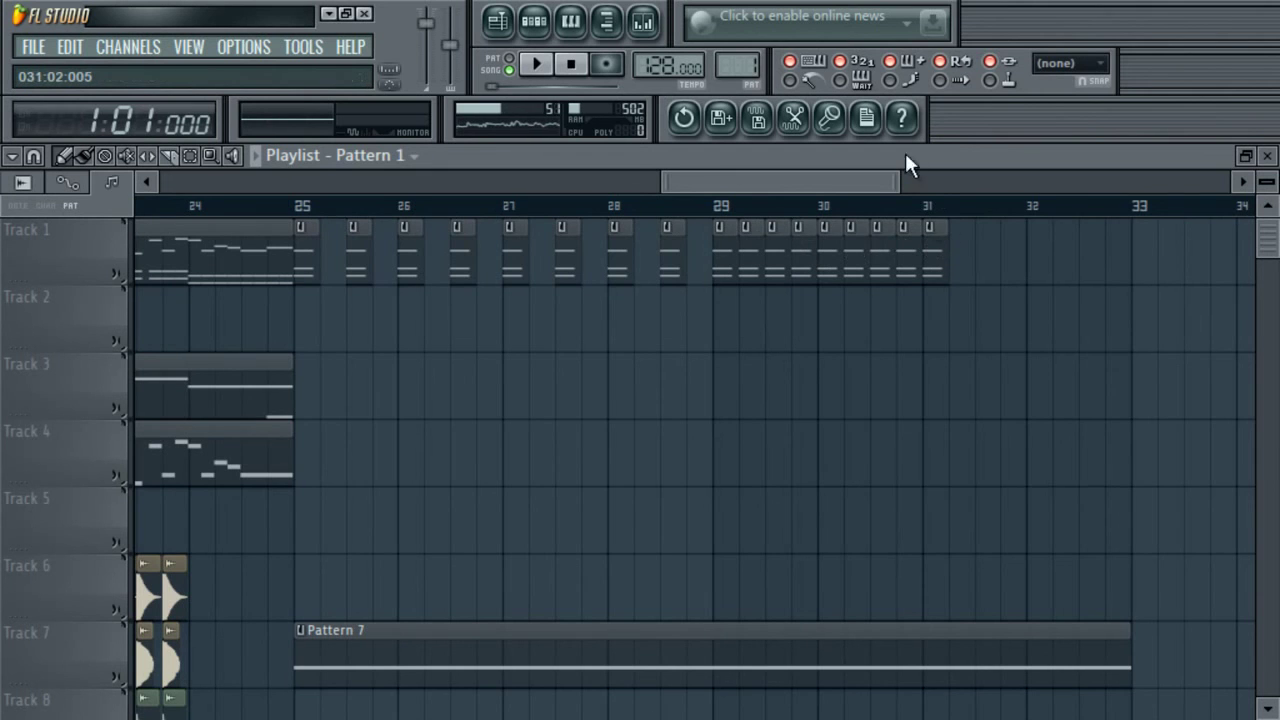
- Fill bar 31 of Track 1 with half-beat Pattern 1 clips and duplicate them into bar 32
{"action": "left_click_drag", "start_coordinate": [890, 182], "coordinate": [846, 200]}
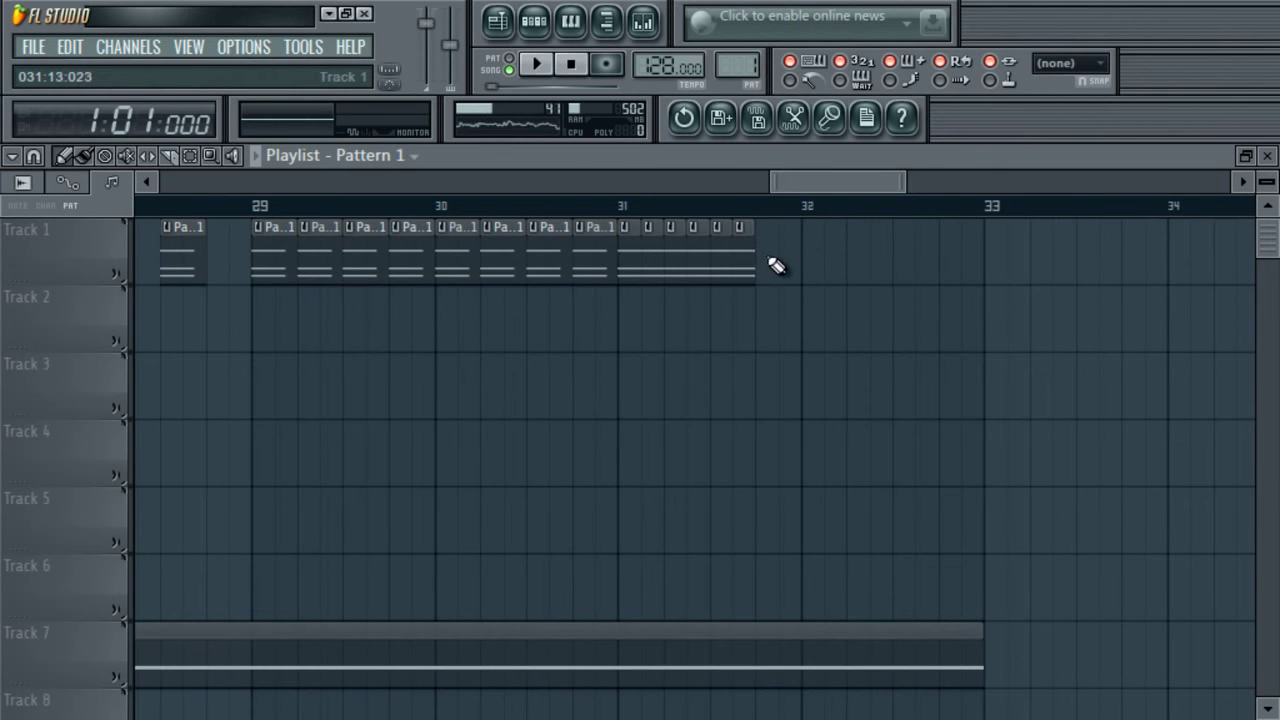
{"action": "left_click_drag", "start_coordinate": [784, 224], "coordinate": [632, 279]}
{"action": "left_click_drag", "start_coordinate": [891, 181], "coordinate": [862, 195]}
{"action": "key", "text": "ctrl+b"}
- Shorten the Pattern 1 clips in bar 32 to one step each and fill the gaps with copies
{"action": "left_click_drag", "start_coordinate": [835, 243], "coordinate": [565, 247]}
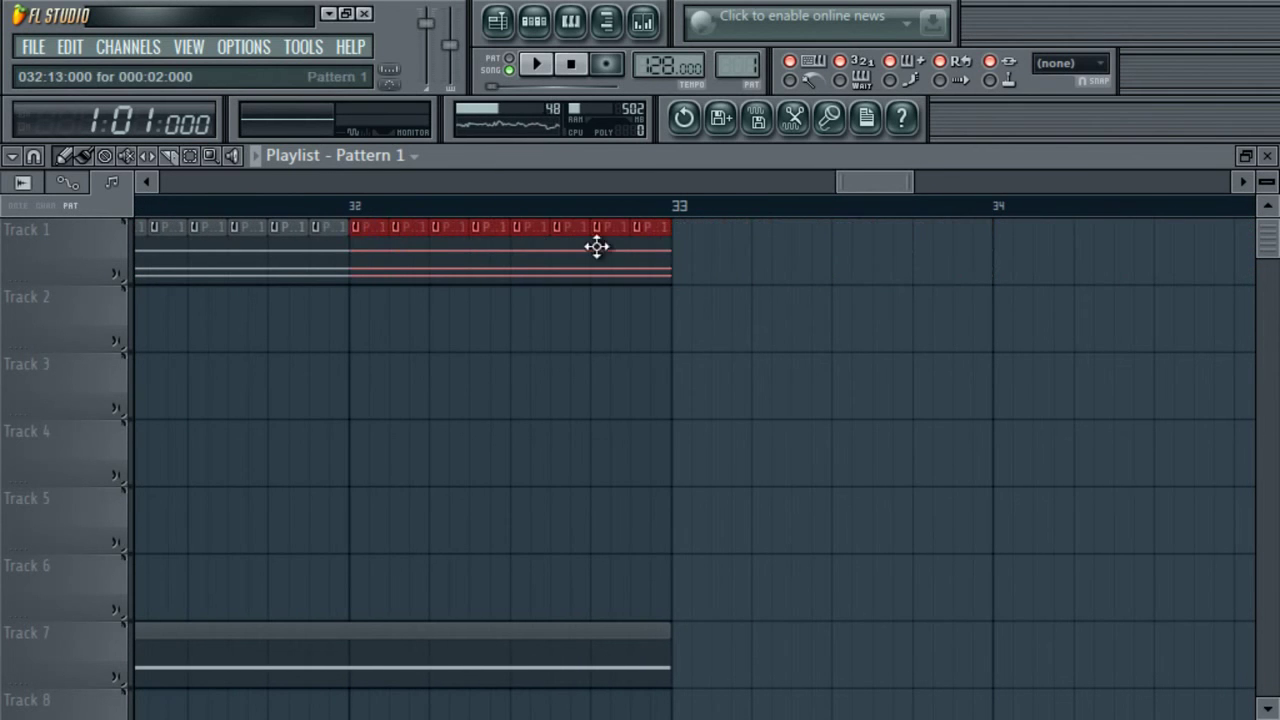
{"action": "left_click_drag", "start_coordinate": [665, 246], "coordinate": [643, 247]}
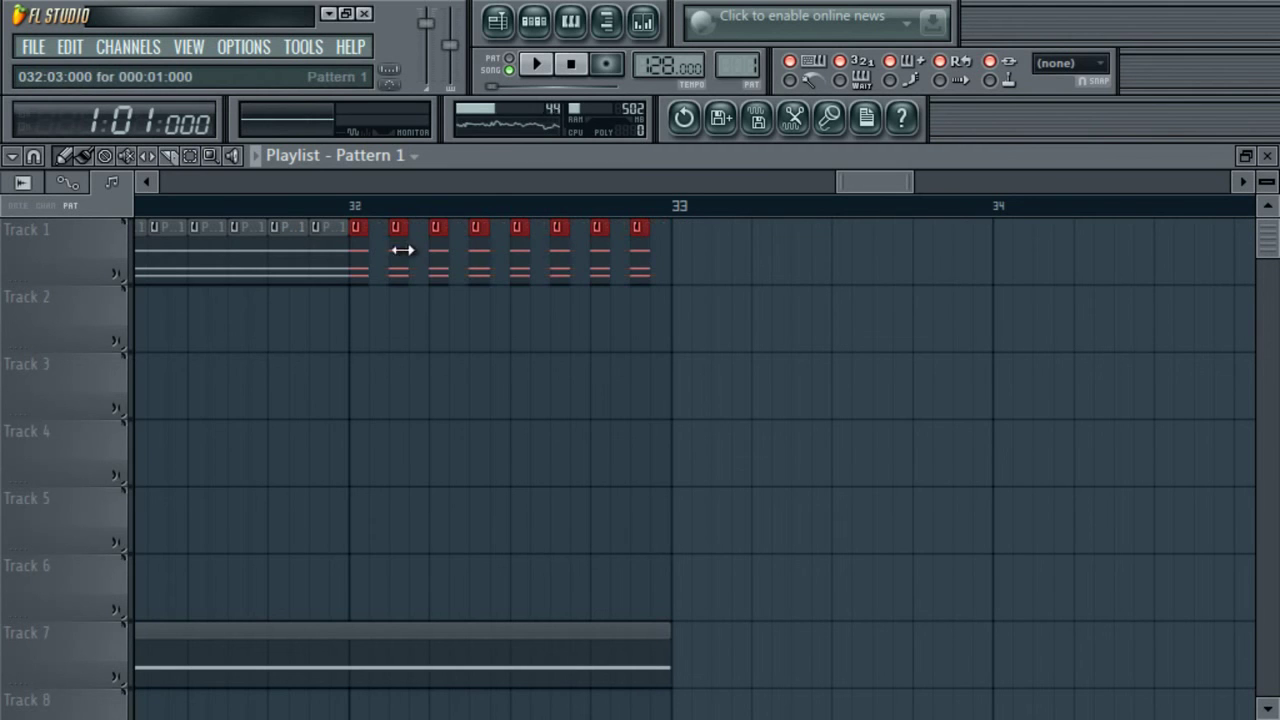
{"action": "left_click_drag", "start_coordinate": [360, 262], "coordinate": [383, 269]}
- Play the song from bar 24 to listen to the accelerating Pattern 1 build-up
{"action": "left_click_drag", "start_coordinate": [912, 184], "coordinate": [795, 181]}
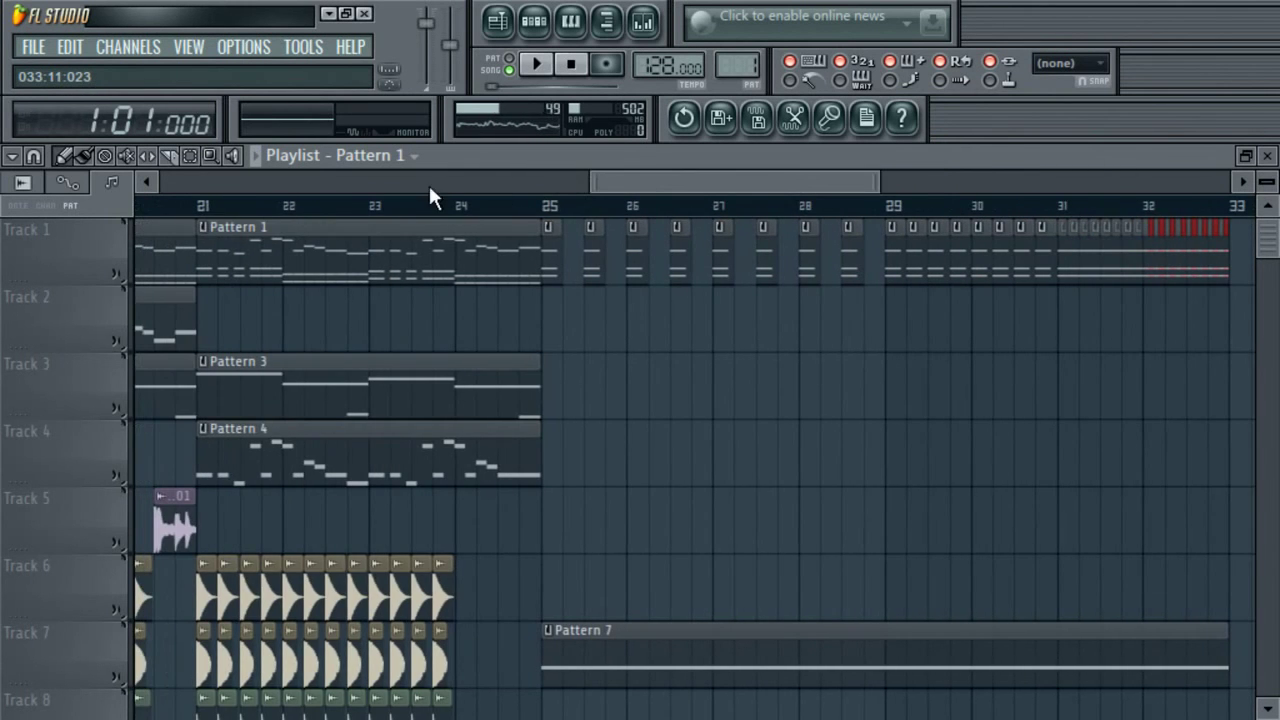
{"action": "left_click", "coordinate": [458, 207]}
{"action": "key", "text": "space"}
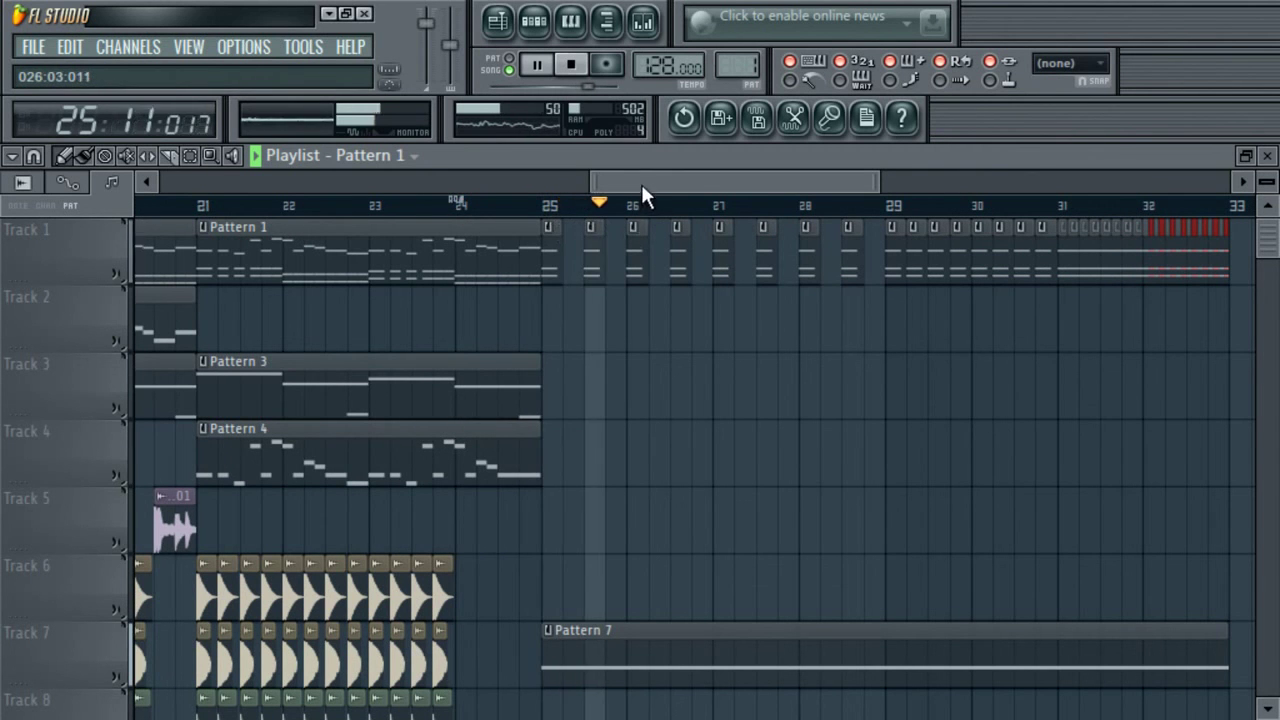
{"action": "left_click_drag", "start_coordinate": [660, 183], "coordinate": [668, 183]}
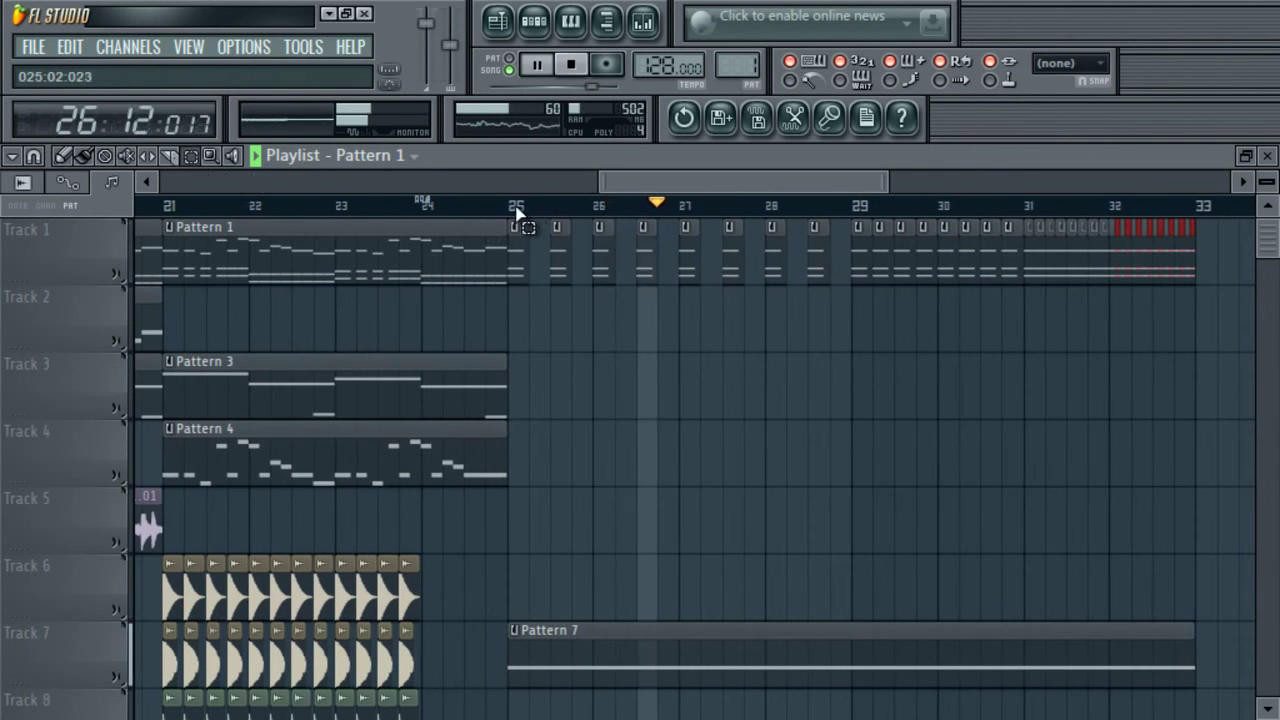
- Select bars 25 up to 33 in the playlist and create an automation clip for the reFX Nexus channel's pitch over that range
{"action": "left_click_drag", "start_coordinate": [516, 207], "coordinate": [570, 207]}
{"action": "left_click_drag", "start_coordinate": [775, 237], "coordinate": [1186, 237]}
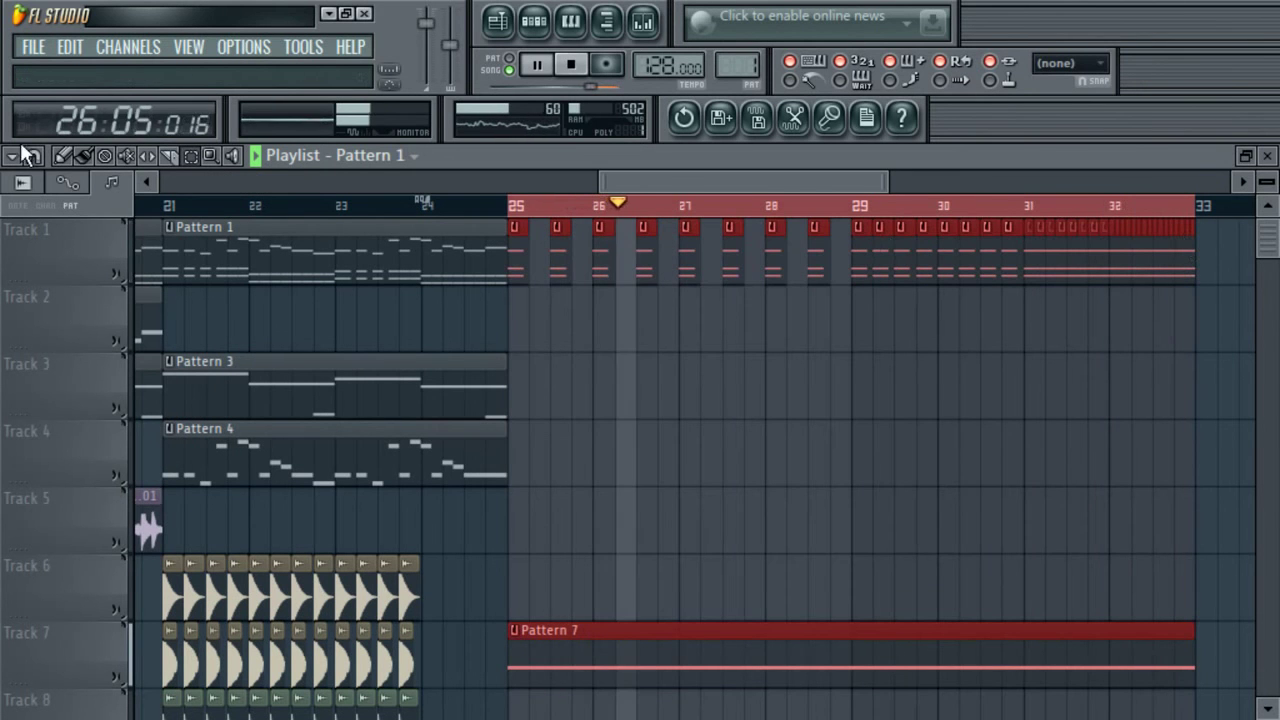
{"action": "left_click", "coordinate": [583, 86]}
{"action": "left_click", "coordinate": [533, 20]}
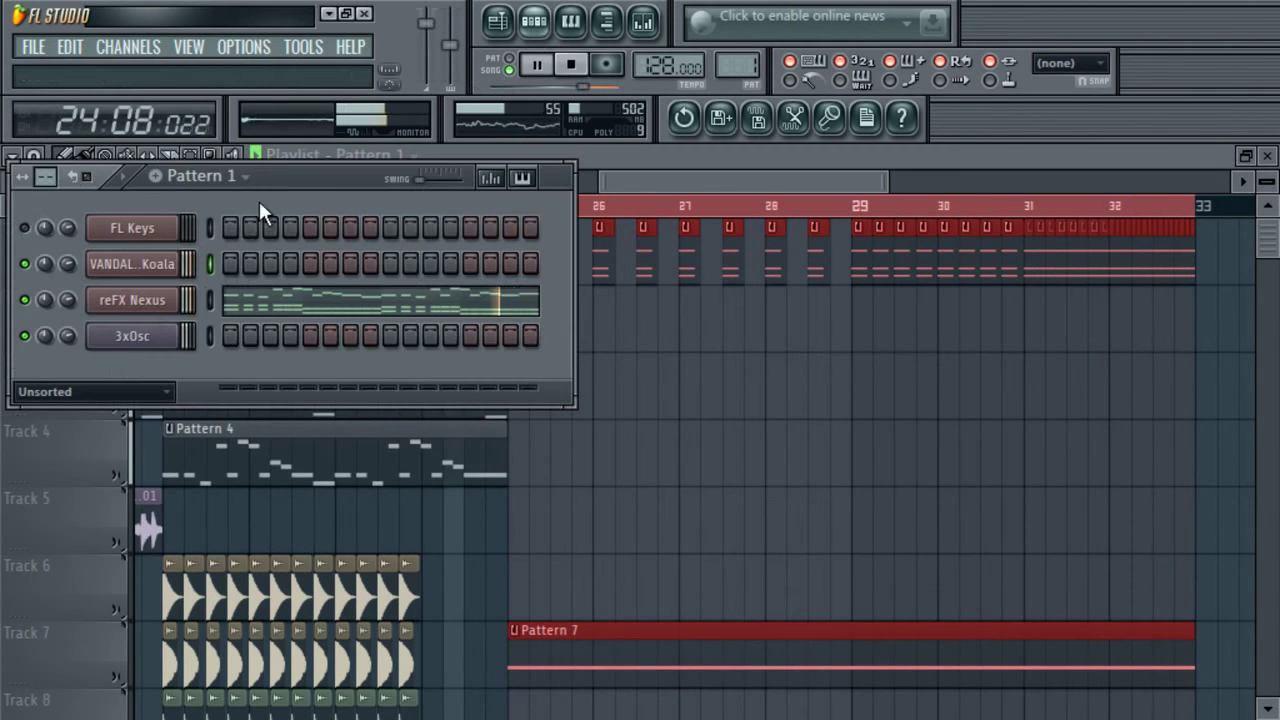
{"action": "left_click", "coordinate": [155, 308]}
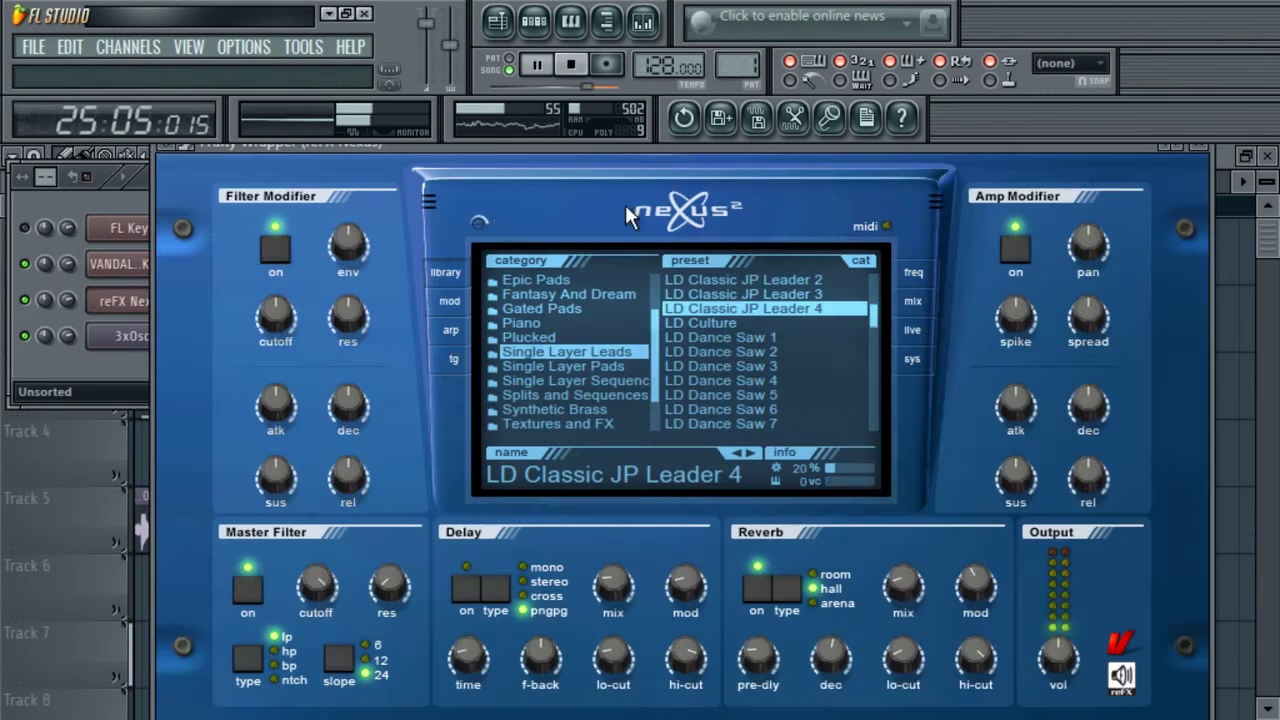
{"action": "left_click", "coordinate": [1206, 152]}
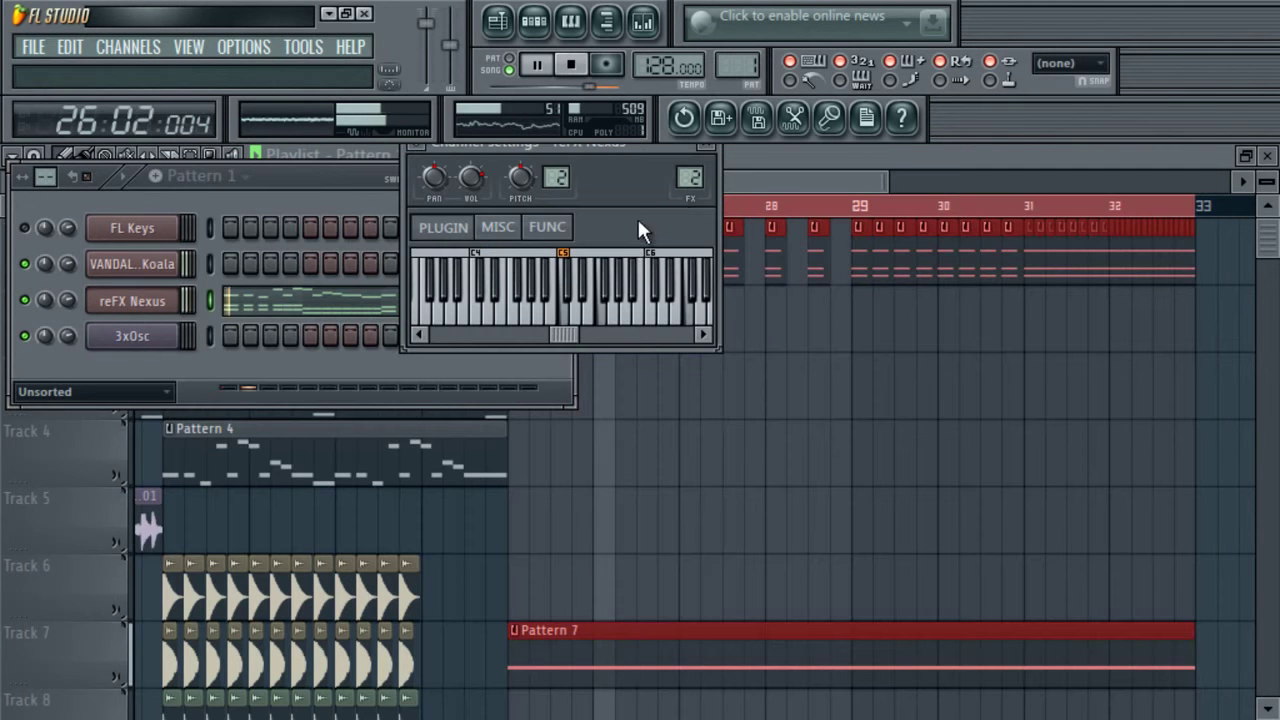
{"action": "right_click", "coordinate": [532, 175]}
{"action": "left_click", "coordinate": [632, 322]}
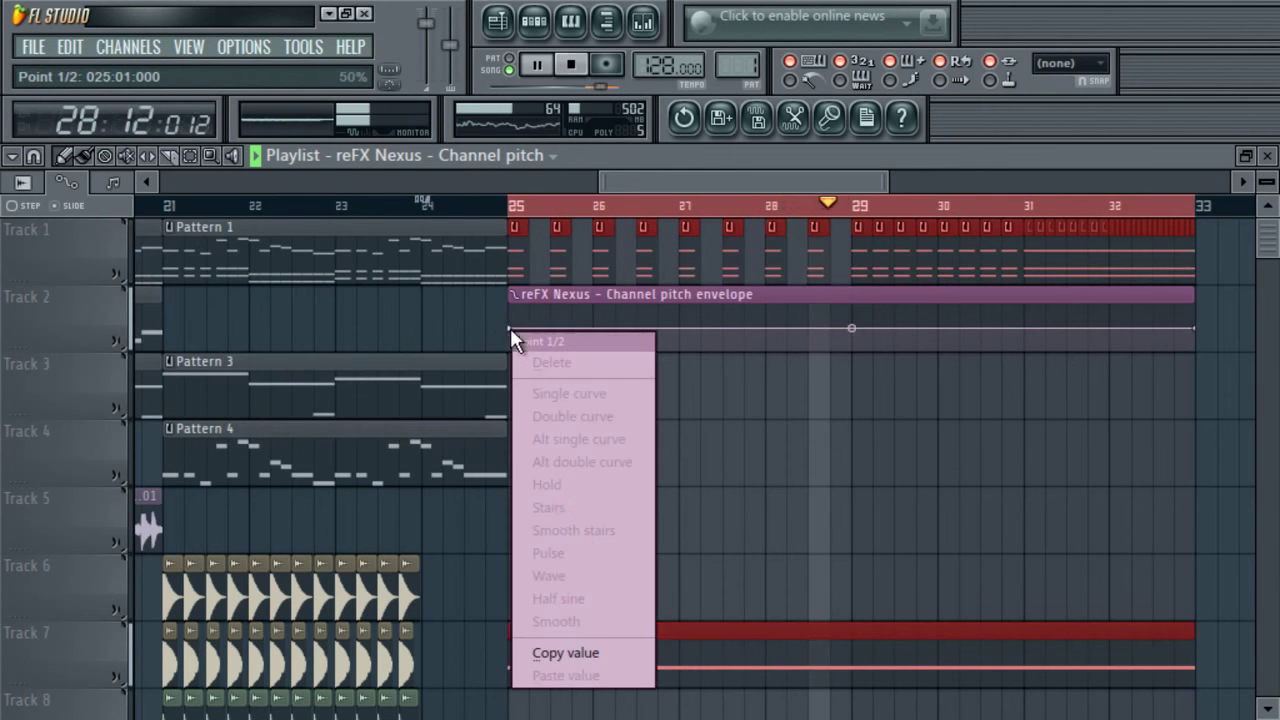
- Add a point at bar 29 of the Nexus channel pitch envelope and give it the start point's copied 50% value
{"action": "right_click", "coordinate": [508, 330]}
{"action": "left_click", "coordinate": [666, 560]}
{"action": "right_click", "coordinate": [849, 331]}
{"action": "left_click_drag", "start_coordinate": [849, 331], "coordinate": [857, 350]}
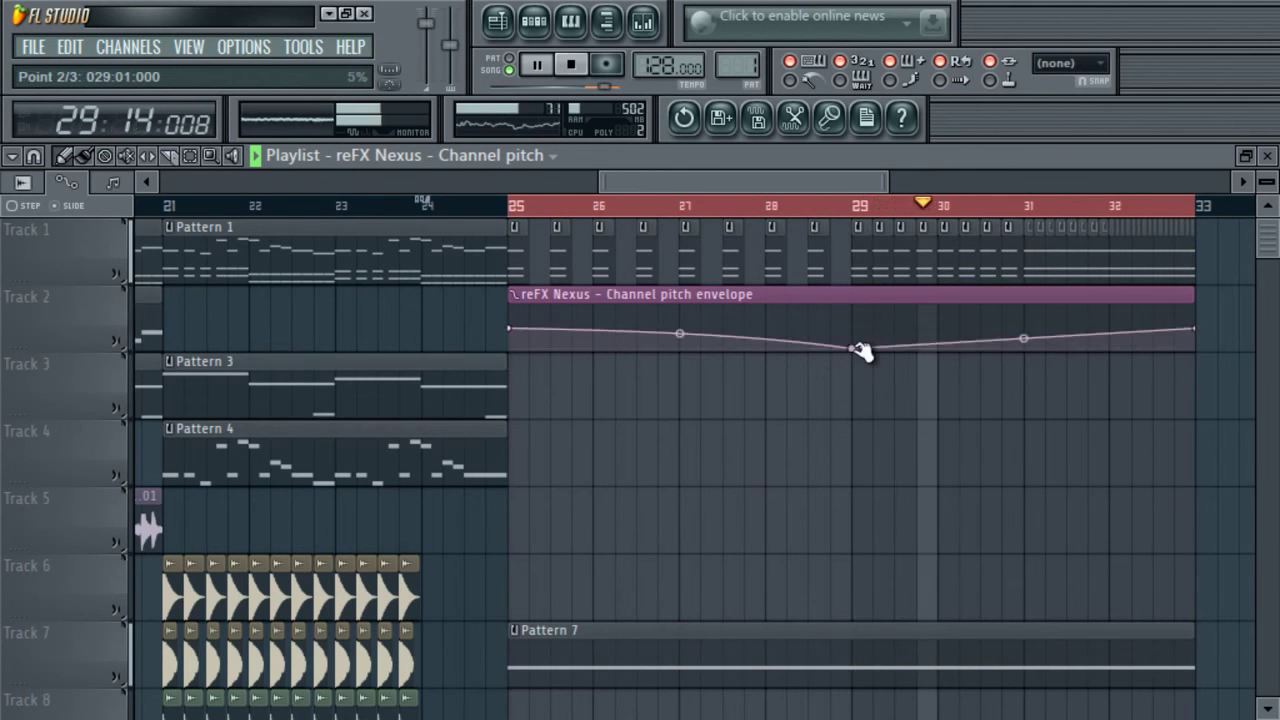
{"action": "right_click", "coordinate": [857, 350]}
{"action": "left_click", "coordinate": [915, 685]}
{"action": "key", "text": "space"}
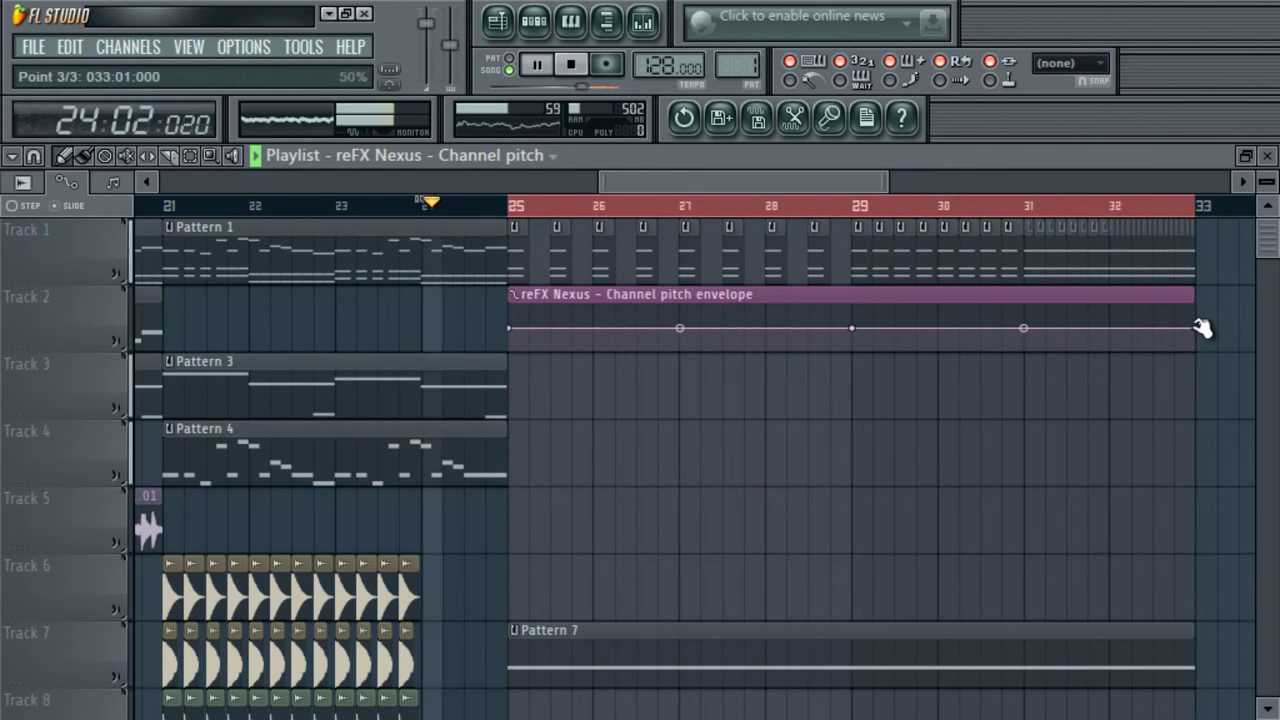
- Raise the pitch envelope's end point at bar 33, bend the rise from bar 29 into a curve, and show the channel rack
{"action": "left_click_drag", "start_coordinate": [1202, 328], "coordinate": [1195, 305]}
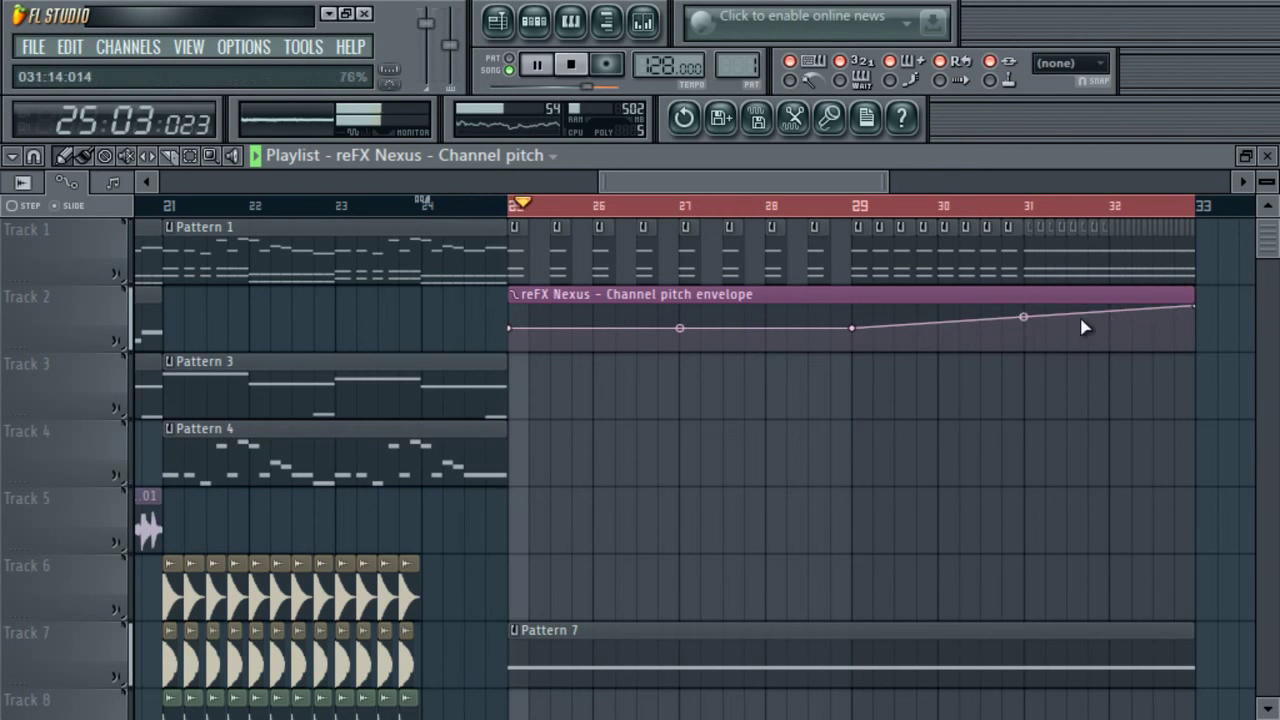
{"action": "left_click_drag", "start_coordinate": [1031, 320], "coordinate": [1040, 340]}
{"action": "left_click", "coordinate": [534, 20]}
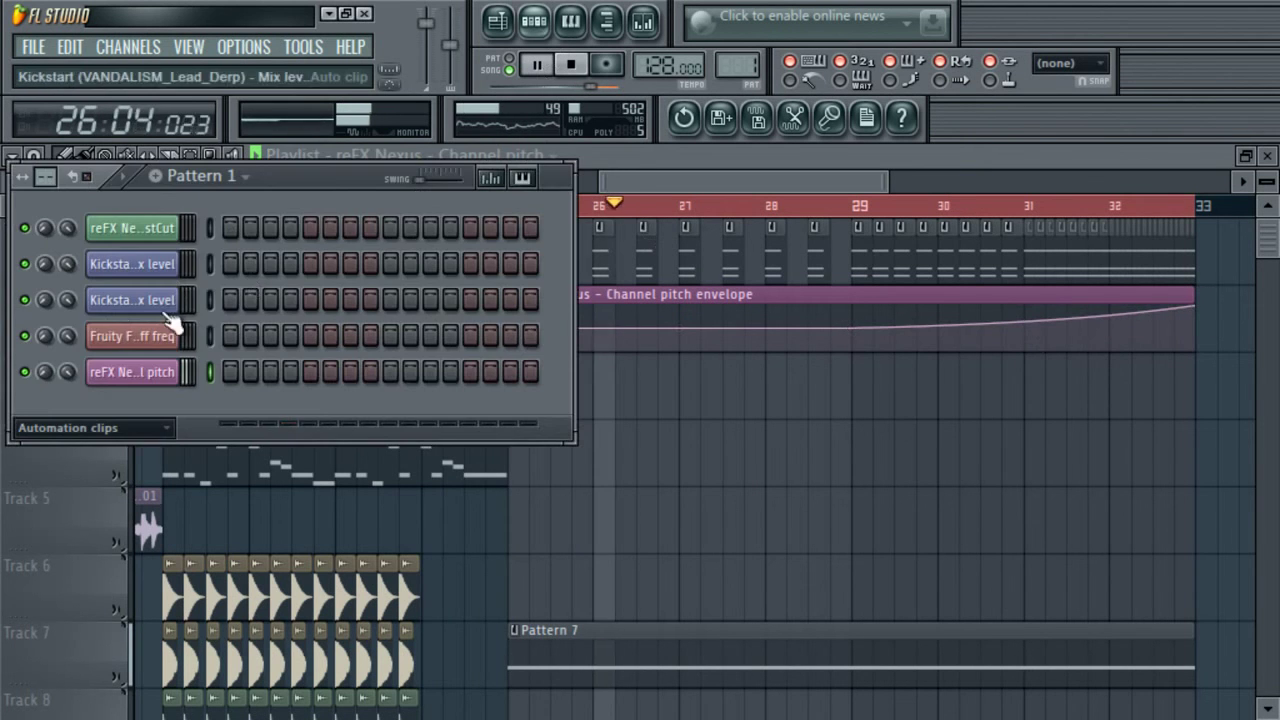
- Tweak the pitch bend of the VANDALISM_Lead_Koala synth and create an automation clip for it on track 3 from bar 25 to 33
{"action": "scroll", "coordinate": [144, 427], "scroll_direction": "up", "scroll_amount": 1}
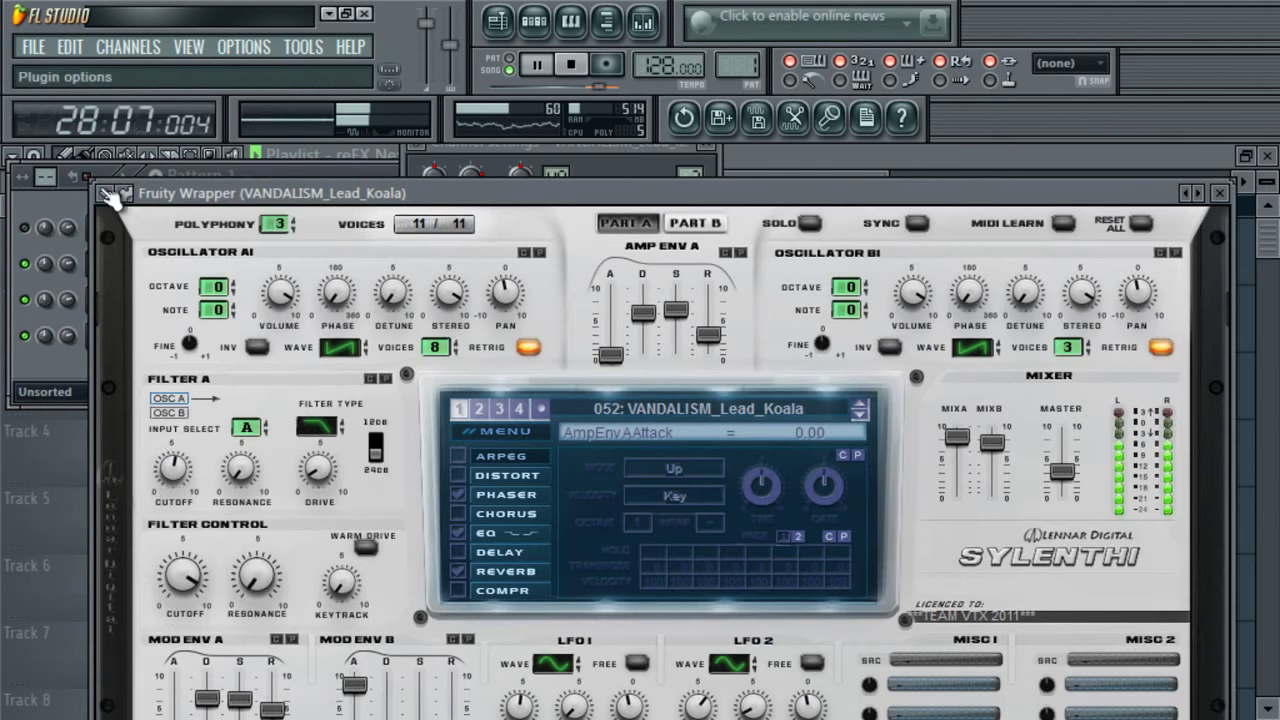
{"action": "left_click", "coordinate": [112, 196]}
{"action": "left_click", "coordinate": [164, 582]}
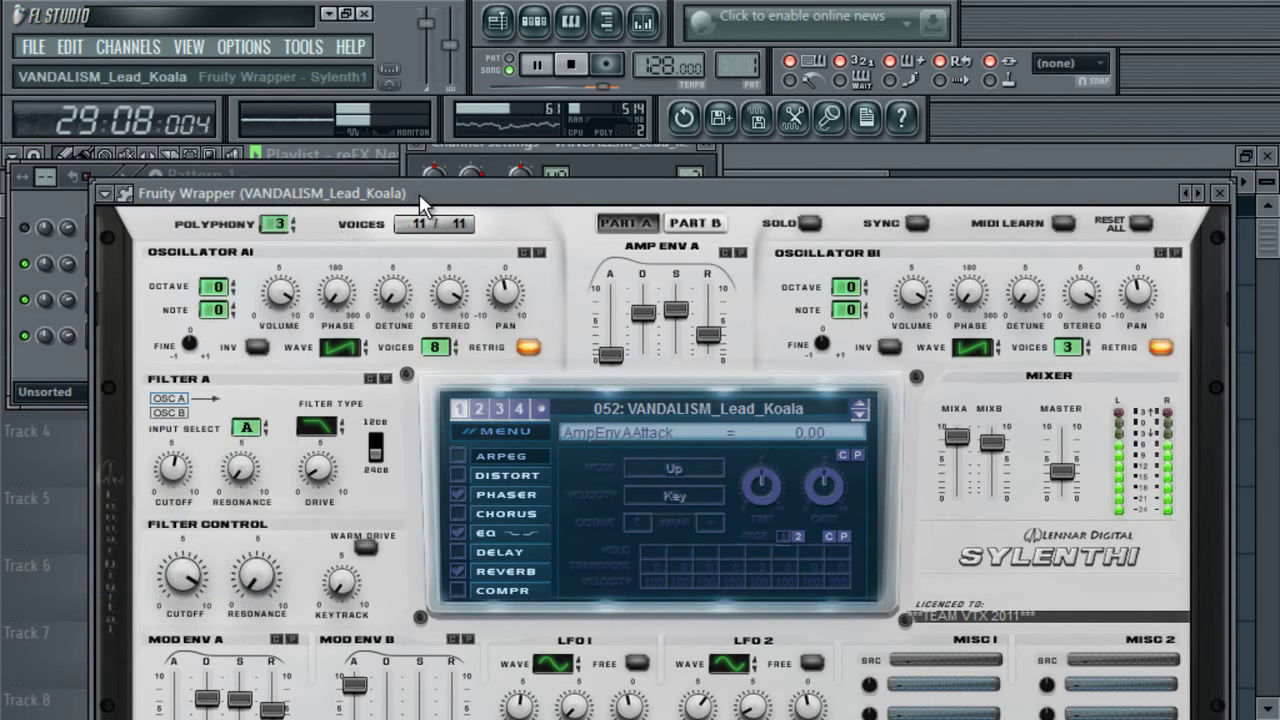
{"action": "left_click_drag", "start_coordinate": [419, 193], "coordinate": [425, 2]}
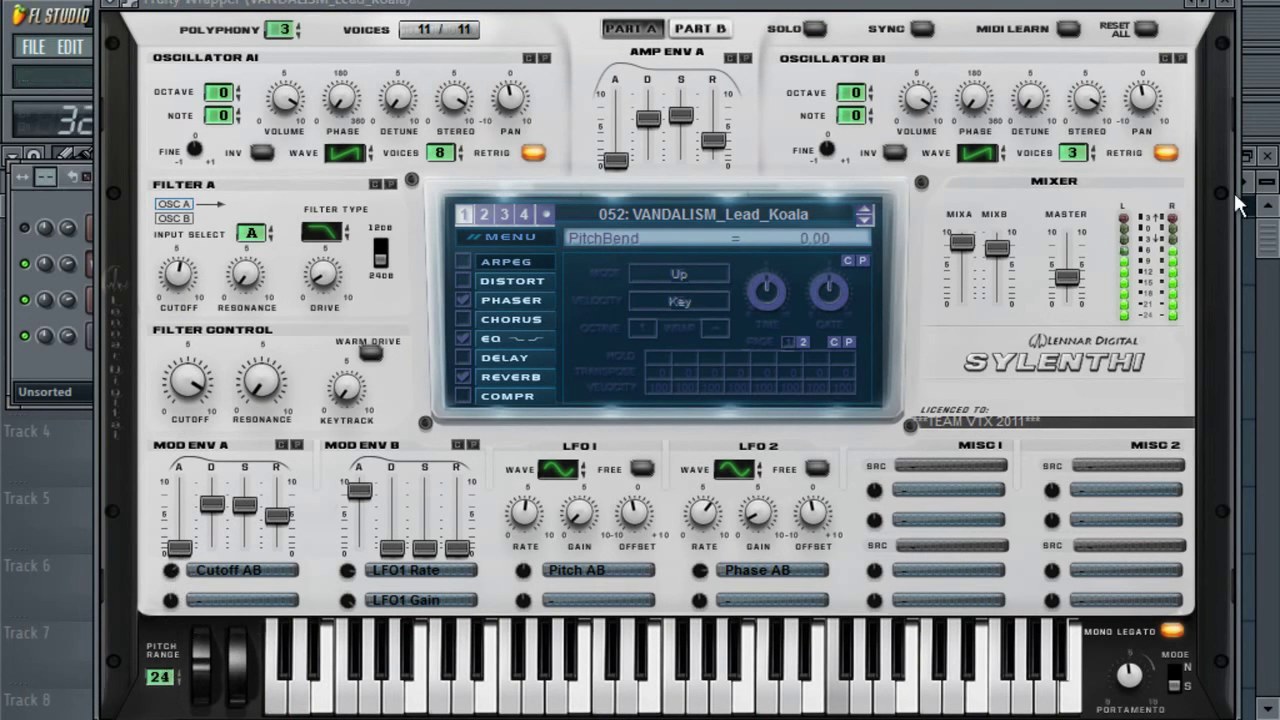
{"action": "left_click", "coordinate": [1274, 226]}
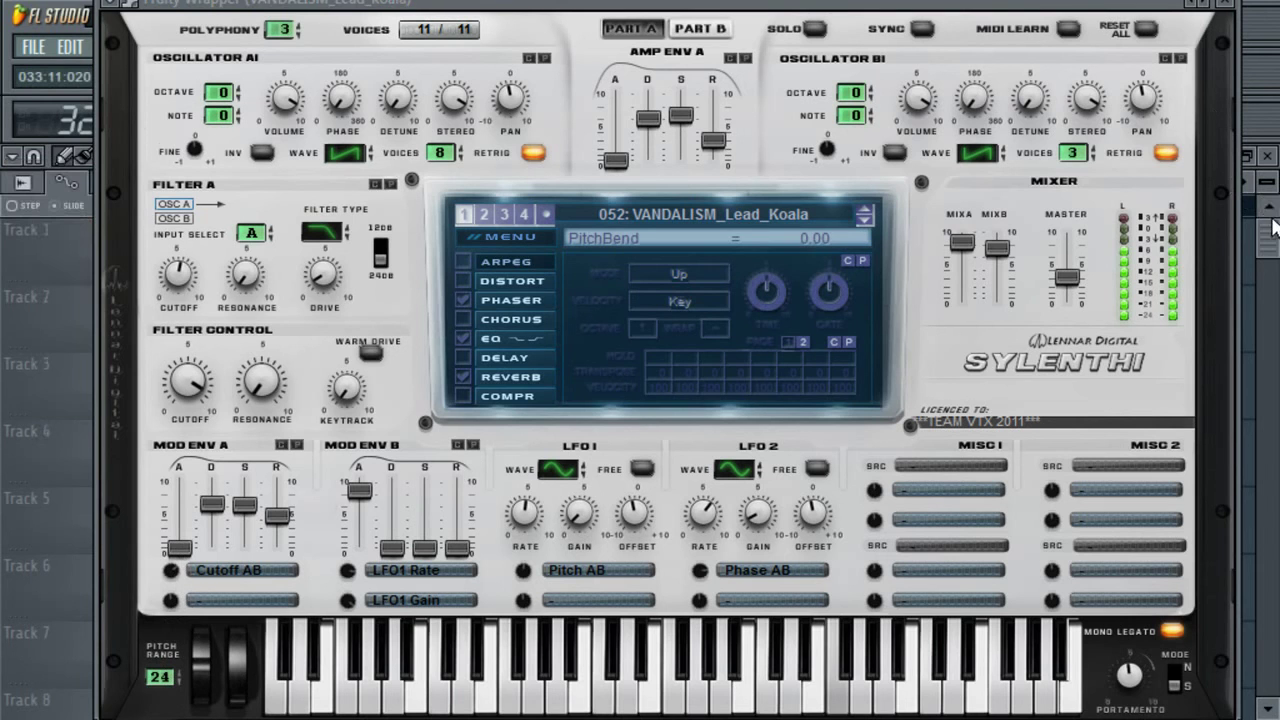
{"action": "left_click", "coordinate": [1224, 4]}
{"action": "left_click", "coordinate": [302, 46]}
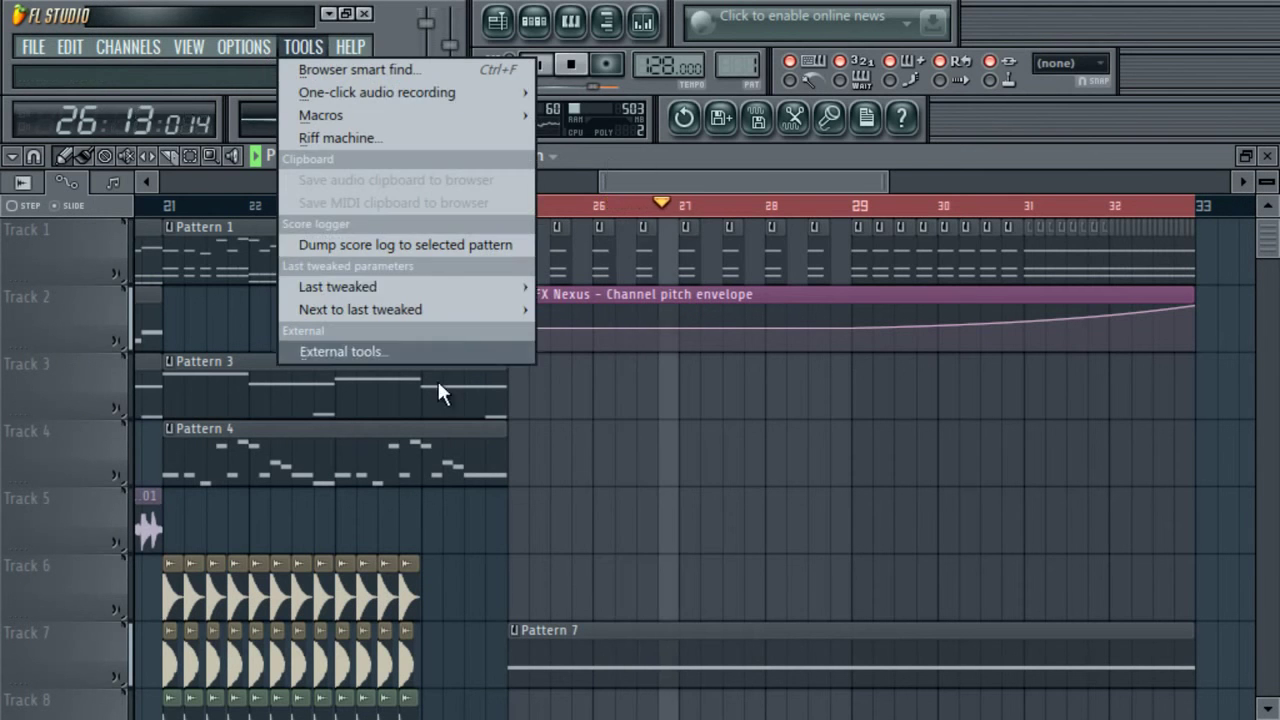
{"action": "mouse_move", "coordinate": [478, 286]}
{"action": "left_click", "coordinate": [654, 405]}
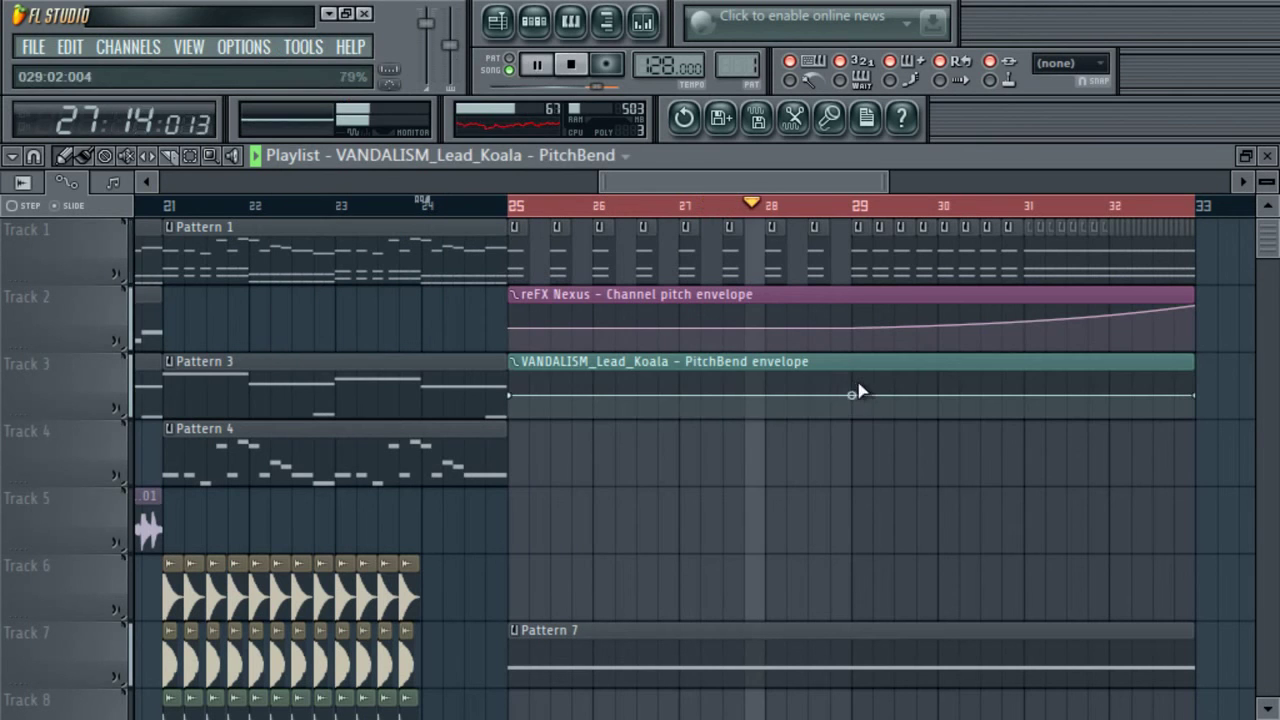
- Add a bar 29 point with the copied 50% value to the Koala PitchBend envelope and raise its end point at bar 33 to 100%
{"action": "left_click_drag", "start_coordinate": [851, 386], "coordinate": [854, 376]}
{"action": "right_click", "coordinate": [854, 376]}
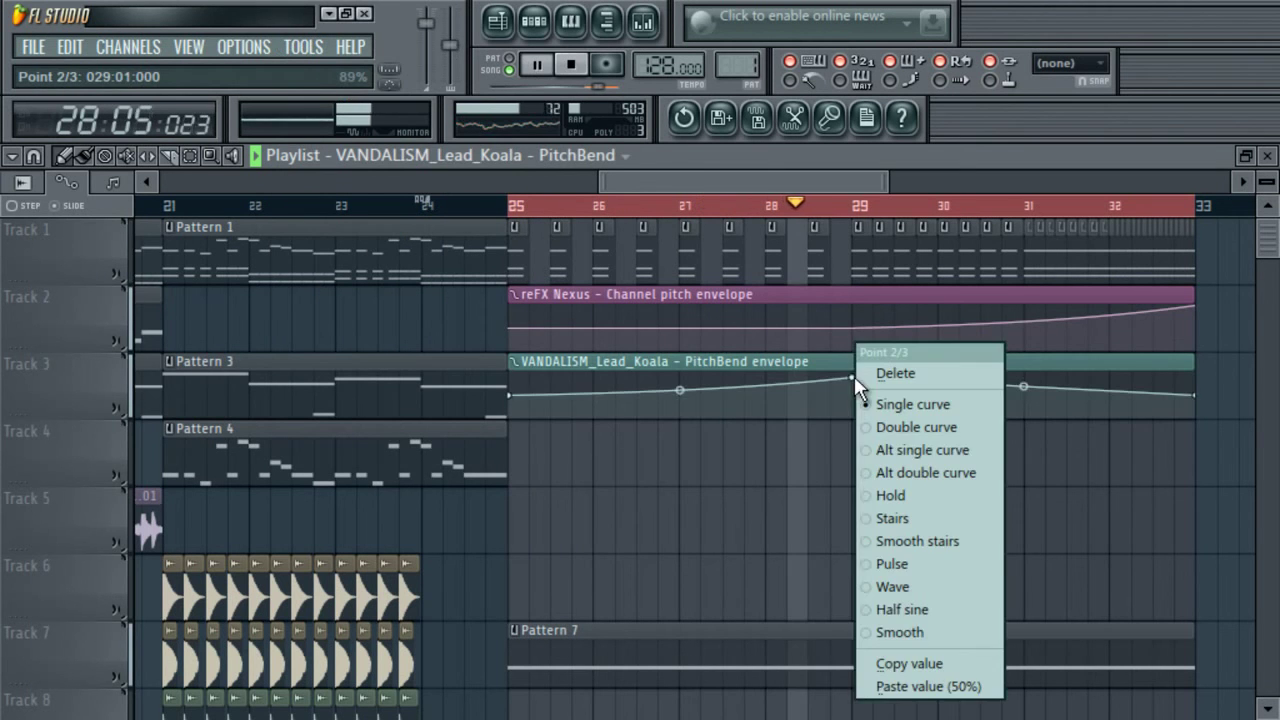
{"action": "left_click", "coordinate": [910, 688]}
{"action": "left_click_drag", "start_coordinate": [1195, 397], "coordinate": [1199, 372]}
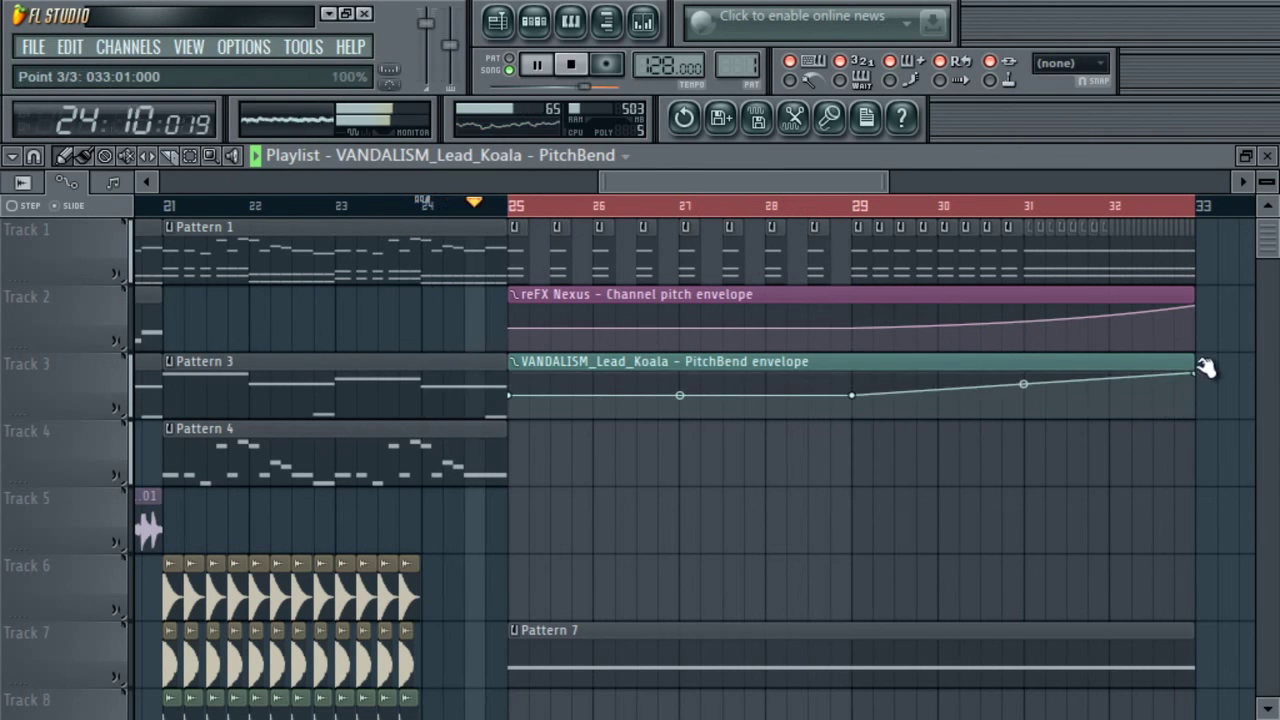
{"action": "mouse_move", "coordinate": [1023, 384]}
{"action": "left_mouse_down"}
{"action": "mouse_move", "coordinate": [1037, 420]}
{"action": "mouse_move", "coordinate": [1024, 384]}
{"action": "left_mouse_up"}
{"action": "mouse_move", "coordinate": [1014, 320]}
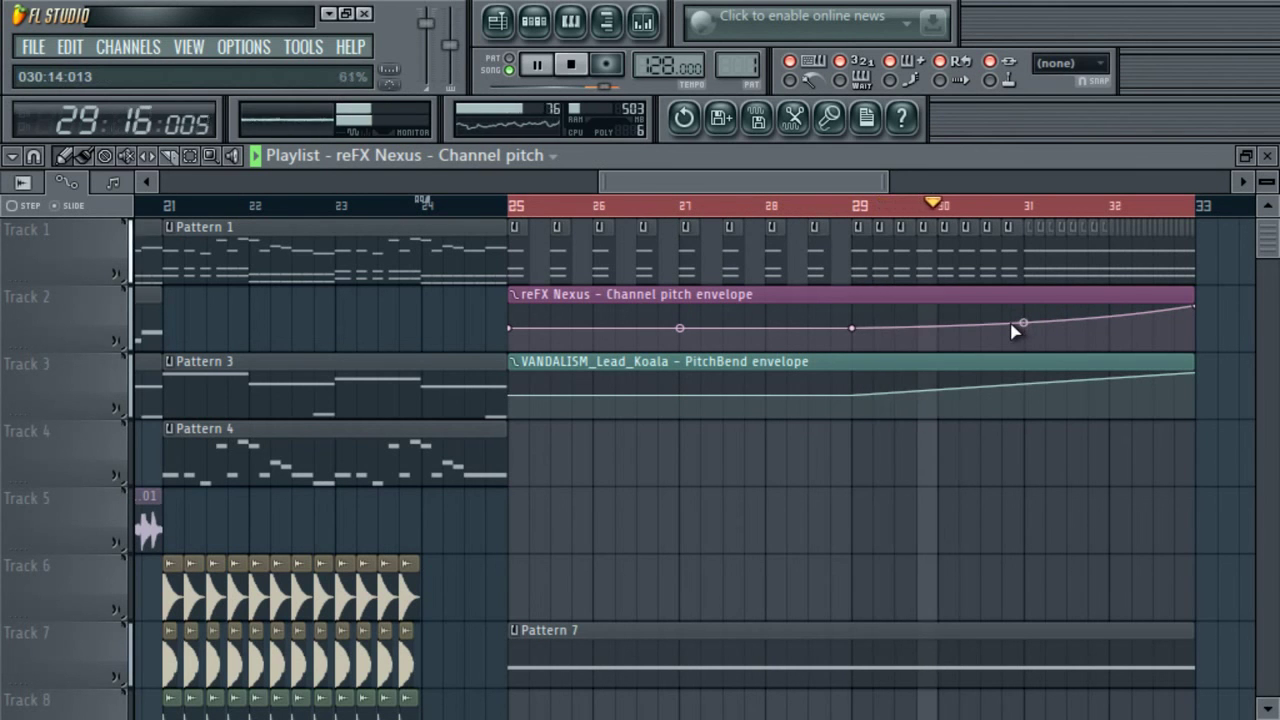
- Extend the Kickstart (VANDALISM_Lead_Derp) mix level envelope to bar 26, drop its level at bar 25, and move the clip to track 10
{"action": "left_click_drag", "start_coordinate": [887, 181], "coordinate": [1076, 285]}
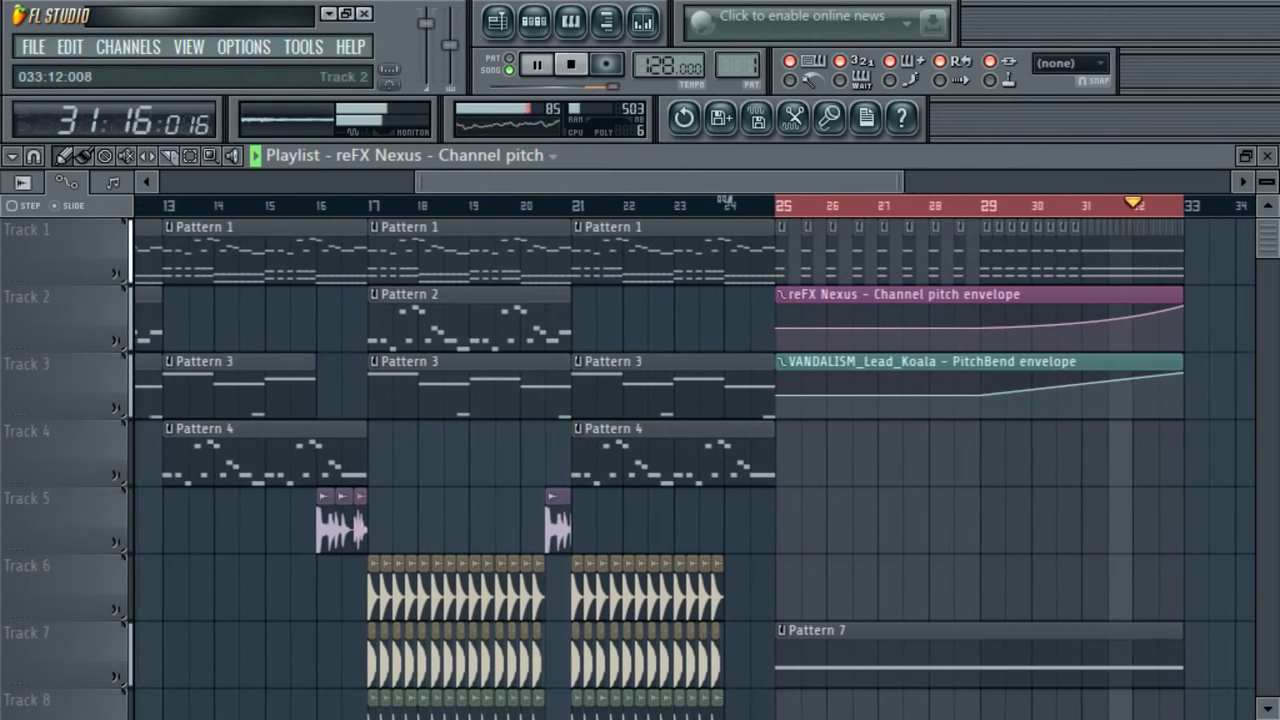
{"action": "left_click_drag", "start_coordinate": [1268, 248], "coordinate": [1270, 258]}
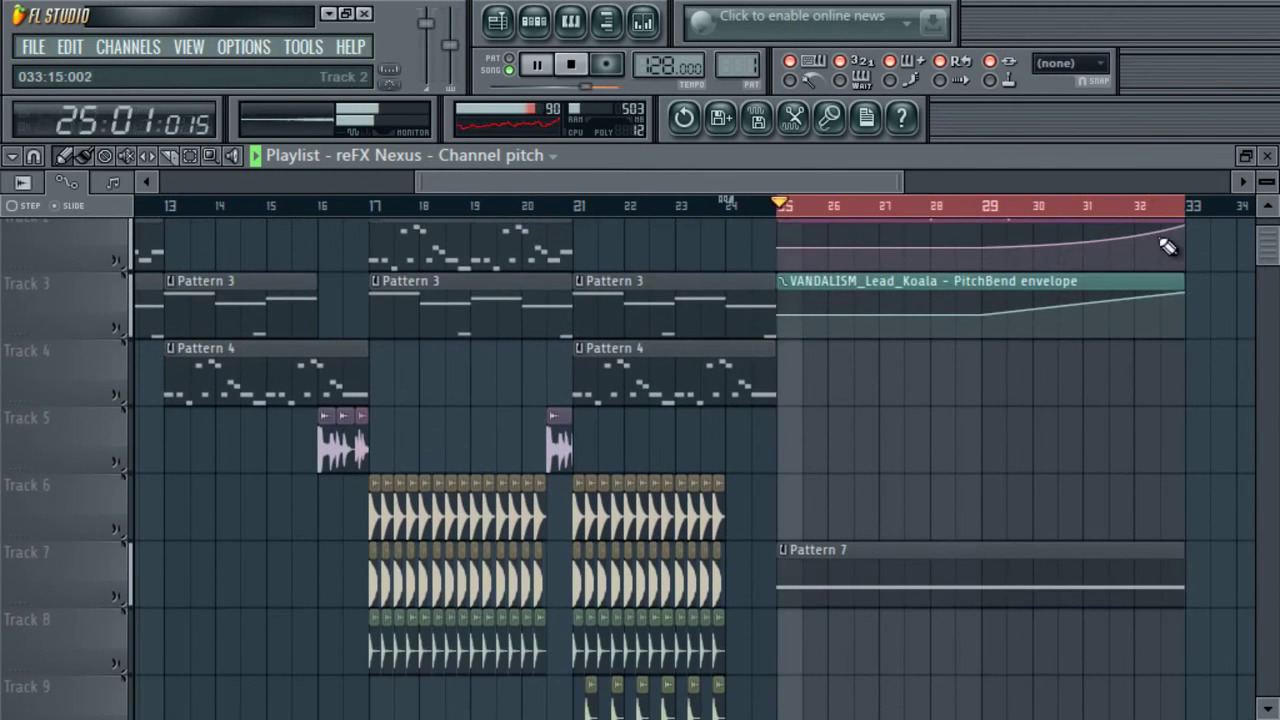
{"action": "left_click_drag", "start_coordinate": [788, 185], "coordinate": [632, 186]}
{"action": "left_click_drag", "start_coordinate": [329, 349], "coordinate": [1188, 657]}
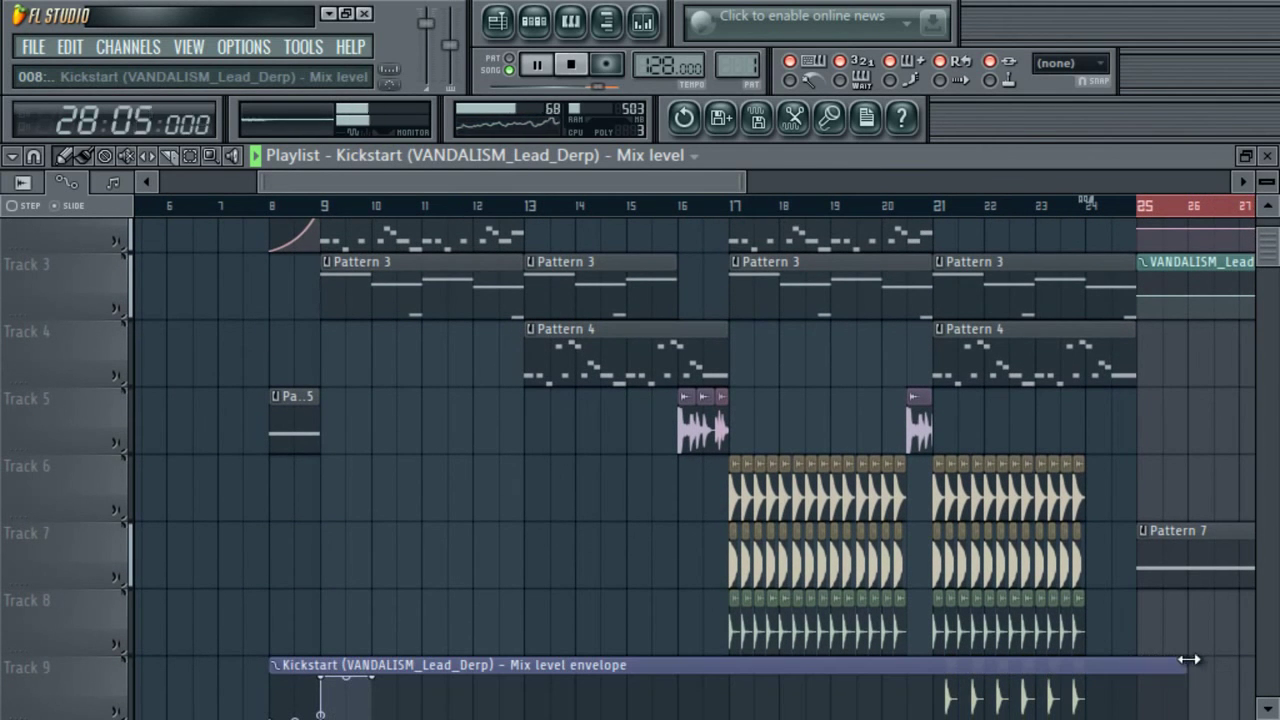
{"action": "scroll", "coordinate": [1125, 397], "scroll_direction": "down", "scroll_amount": 5}
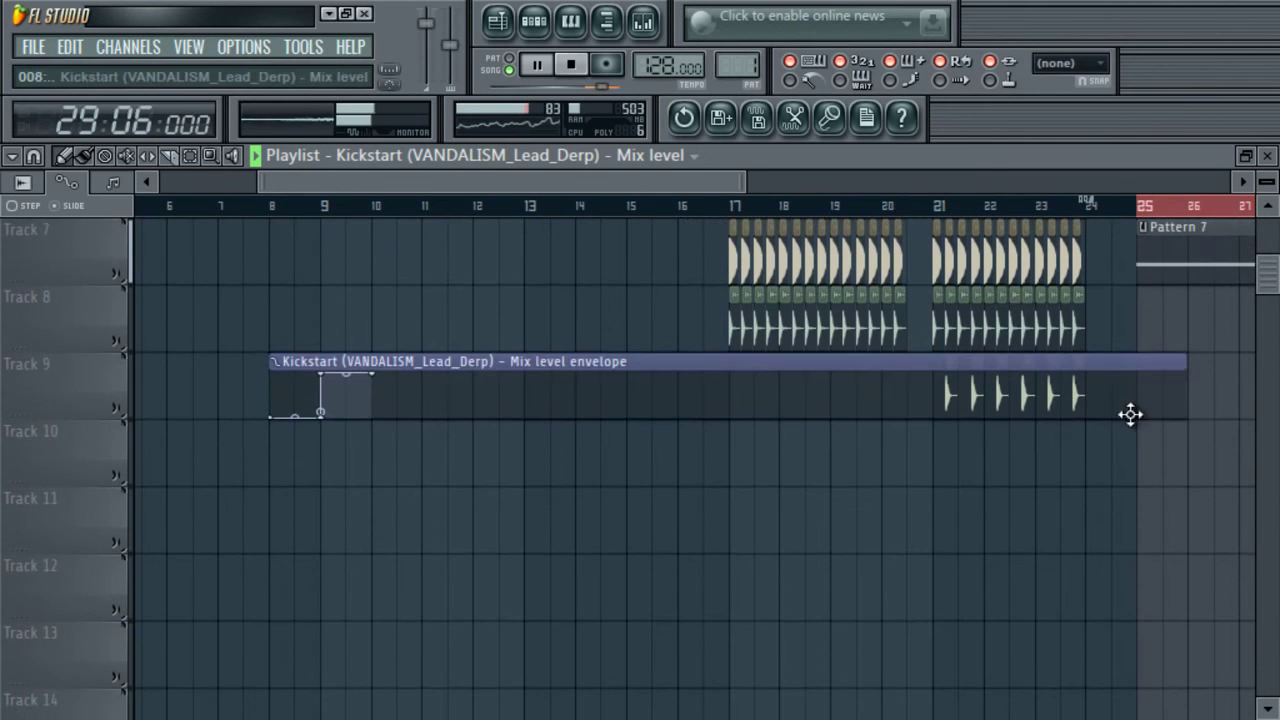
{"action": "left_click_drag", "start_coordinate": [1130, 397], "coordinate": [1134, 451]}
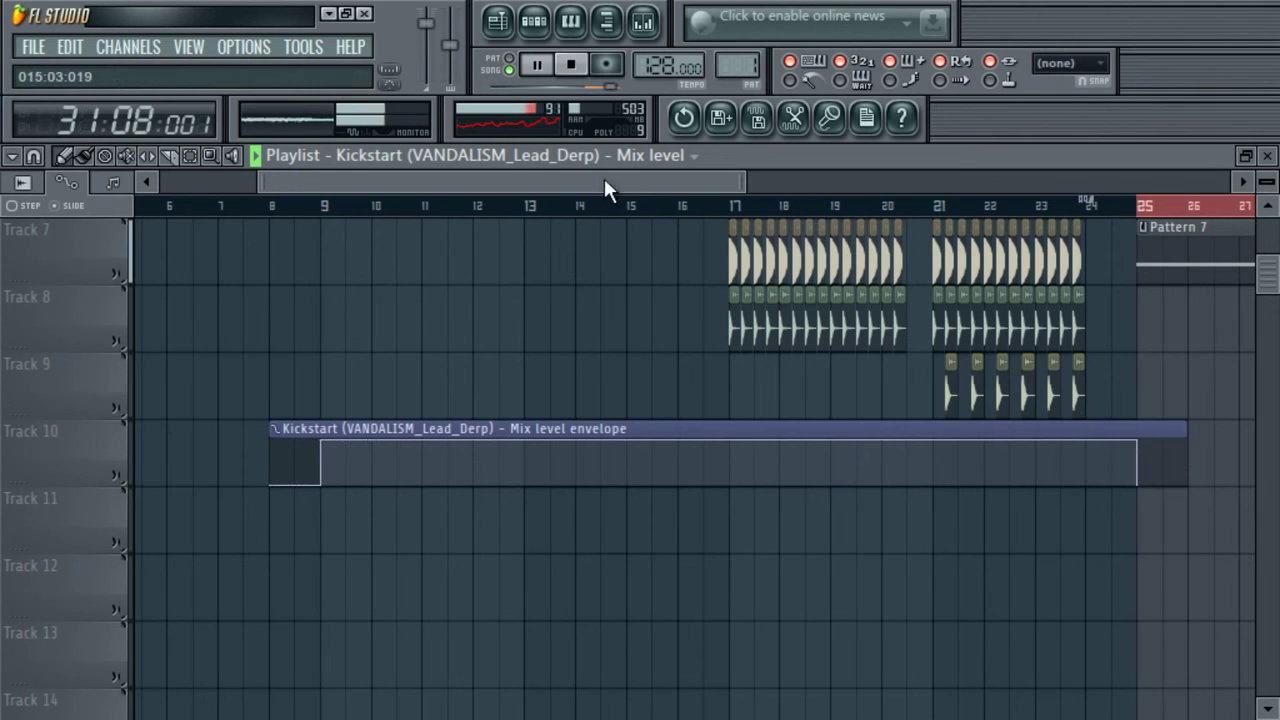
{"action": "left_click_drag", "start_coordinate": [1268, 272], "coordinate": [930, 195]}
- Clear the bar 25 to 33 time selection and play the arrangement from the beginning of the song
{"action": "left_click_drag", "start_coordinate": [685, 189], "coordinate": [568, 91]}
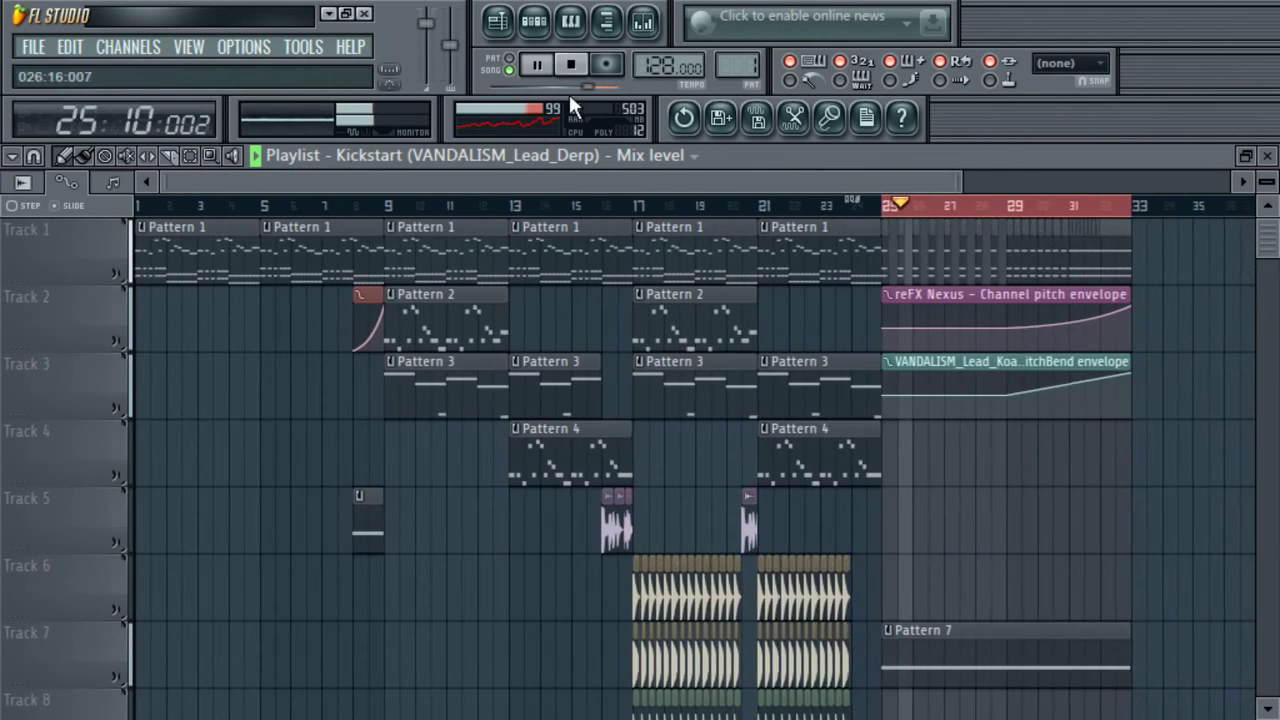
{"action": "left_click", "coordinate": [983, 207]}
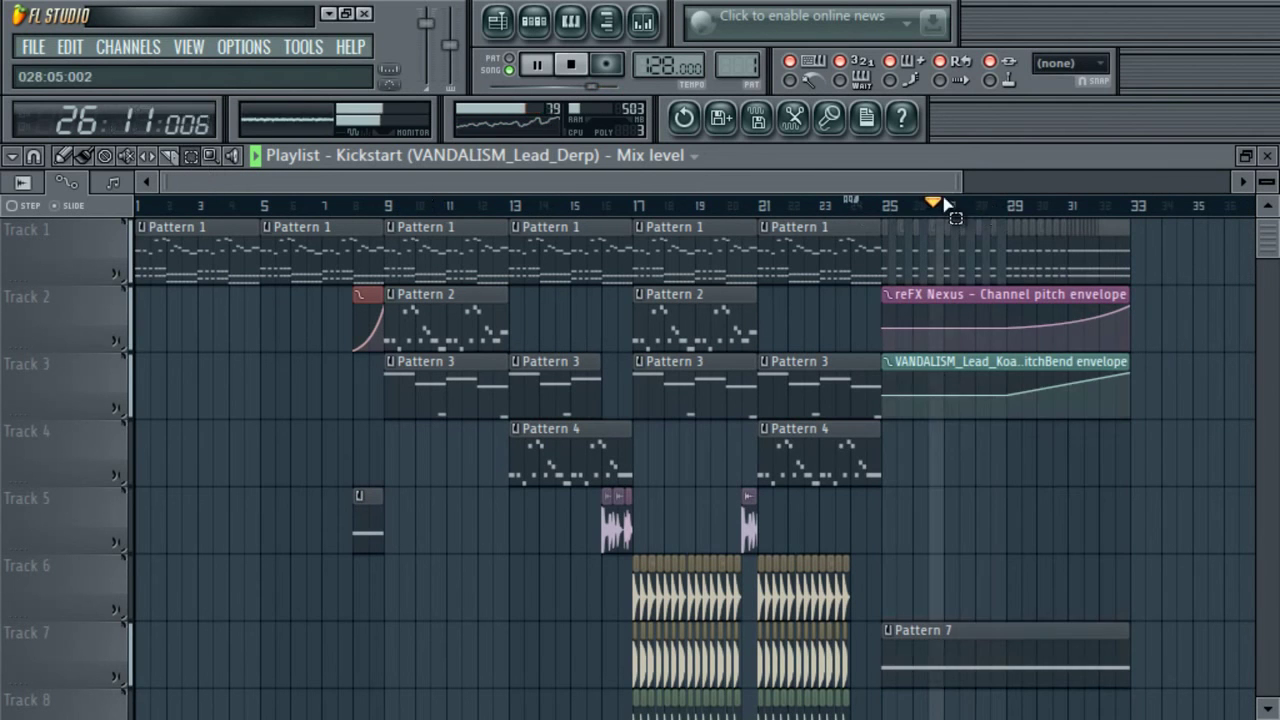
{"action": "left_click", "coordinate": [568, 78]}
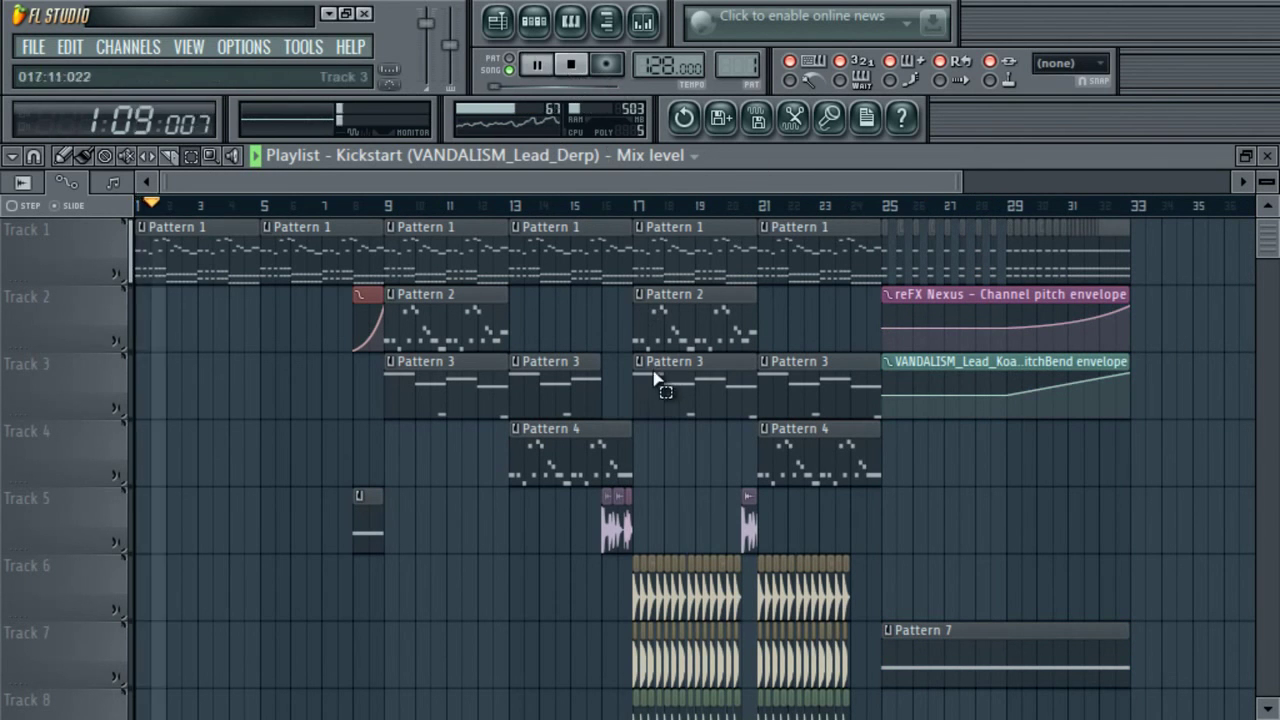
{"action": "left_click_drag", "start_coordinate": [957, 186], "coordinate": [690, 210]}
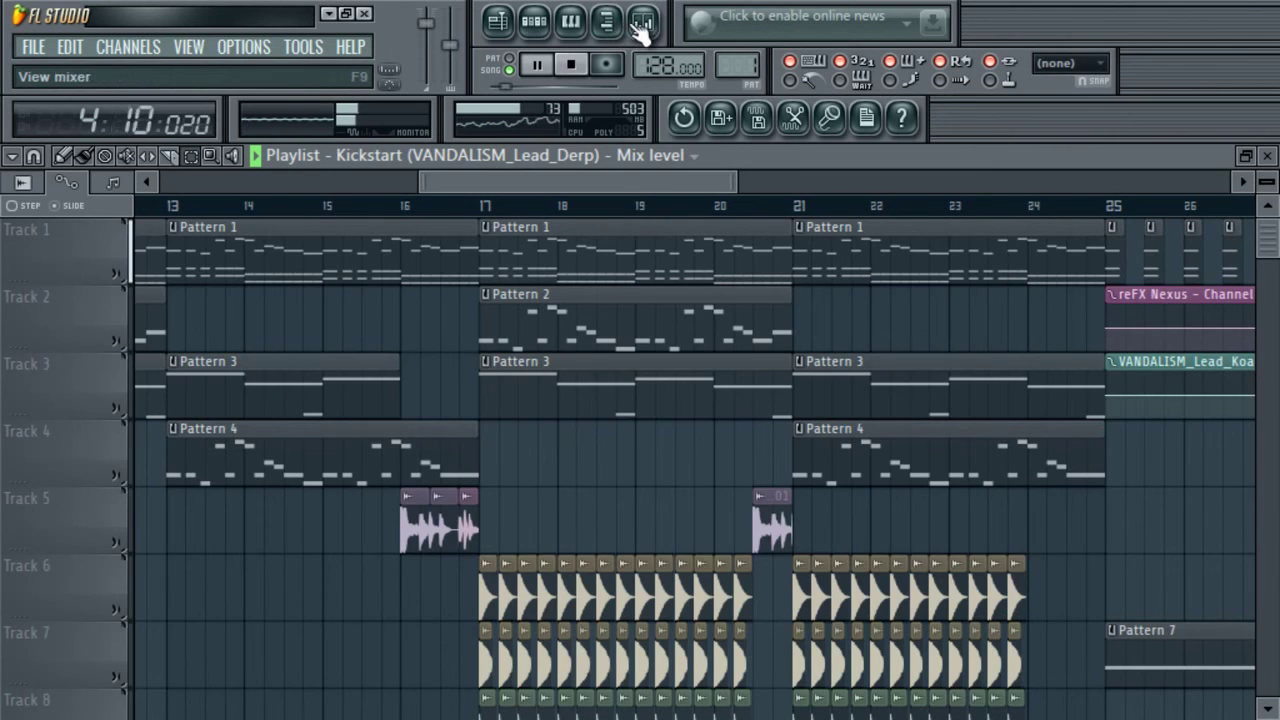
{"action": "left_click", "coordinate": [641, 24]}
{"action": "left_click", "coordinate": [641, 24]}
{"action": "left_click", "coordinate": [534, 20]}
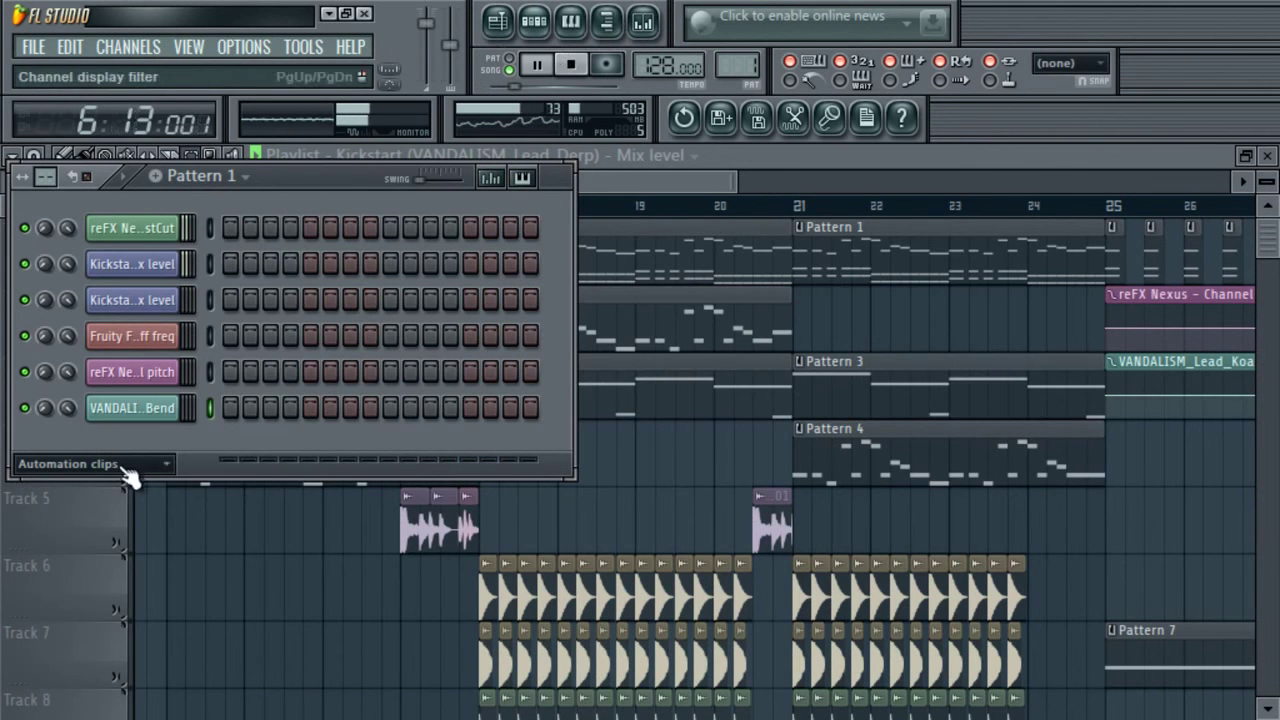
{"action": "key", "text": "Page_Up"}
{"action": "left_click", "coordinate": [534, 20]}
- Remove the first cut at bar 16 on track 5 and place the Corte EDM 007 sample from the ID - Dirty Beatt folder on track 6
{"action": "left_click", "coordinate": [606, 22]}
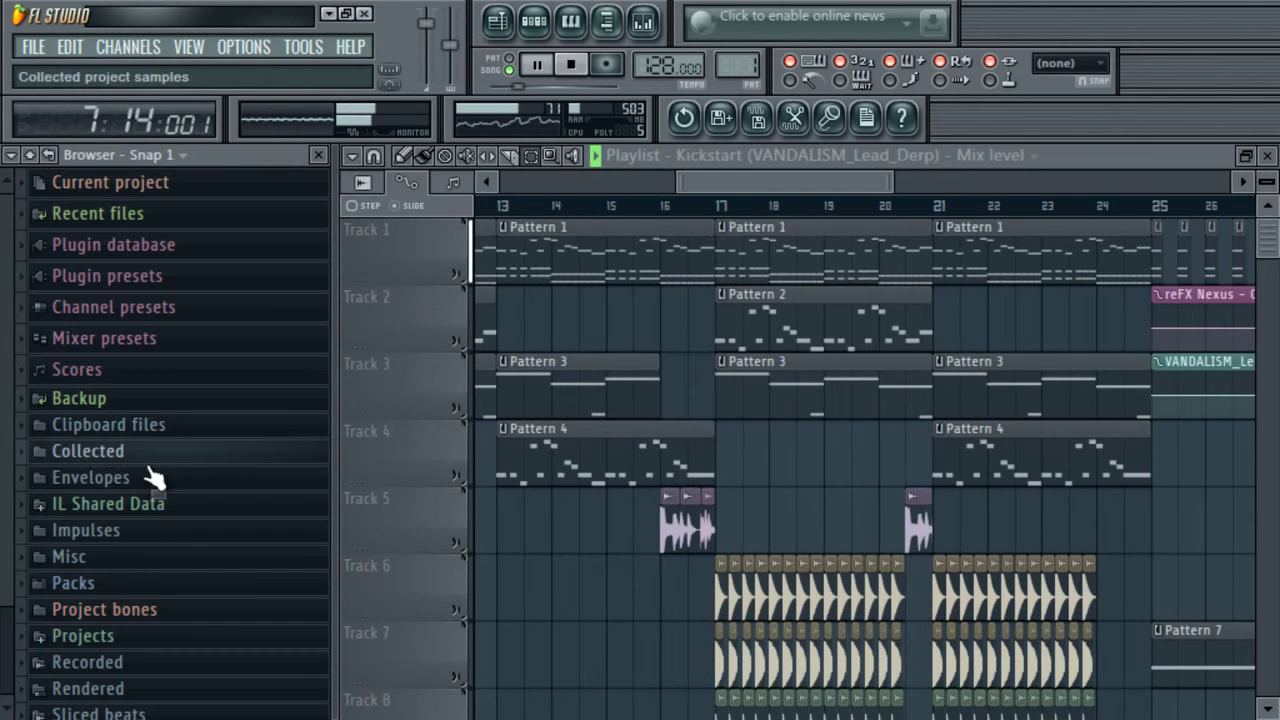
{"action": "left_click", "coordinate": [88, 582]}
{"action": "left_click", "coordinate": [100, 596]}
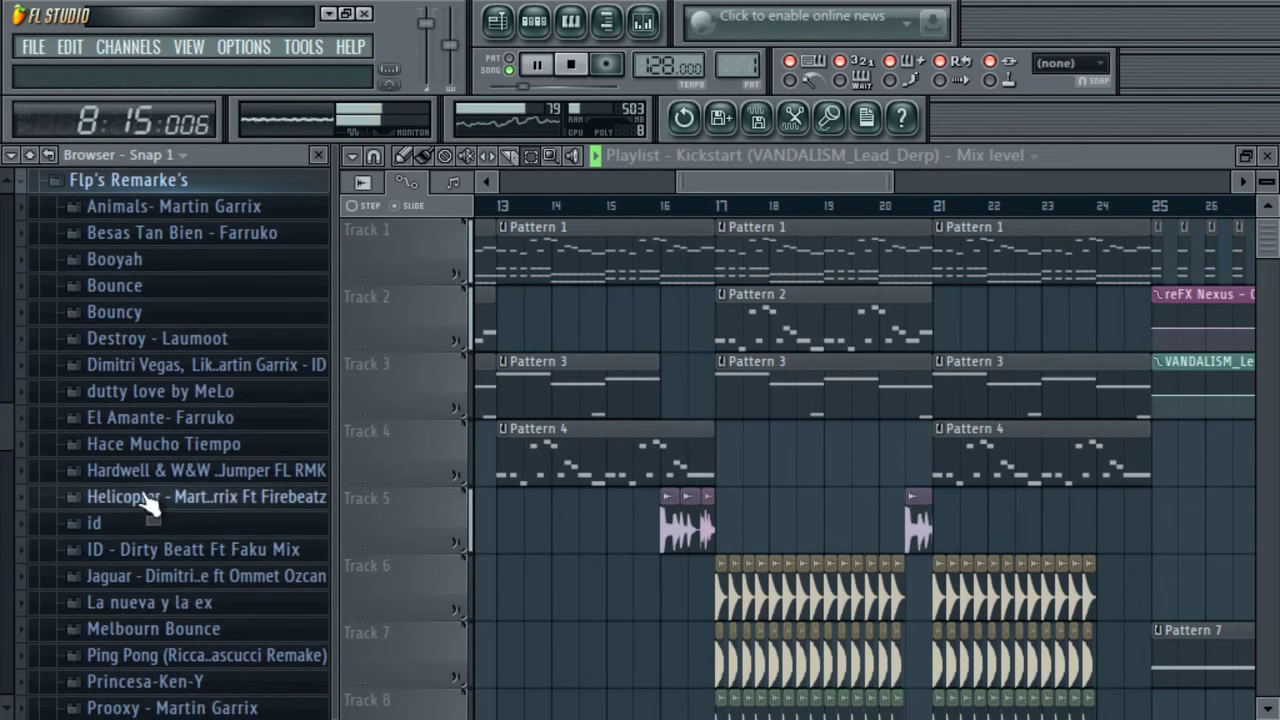
{"action": "left_click", "coordinate": [190, 549]}
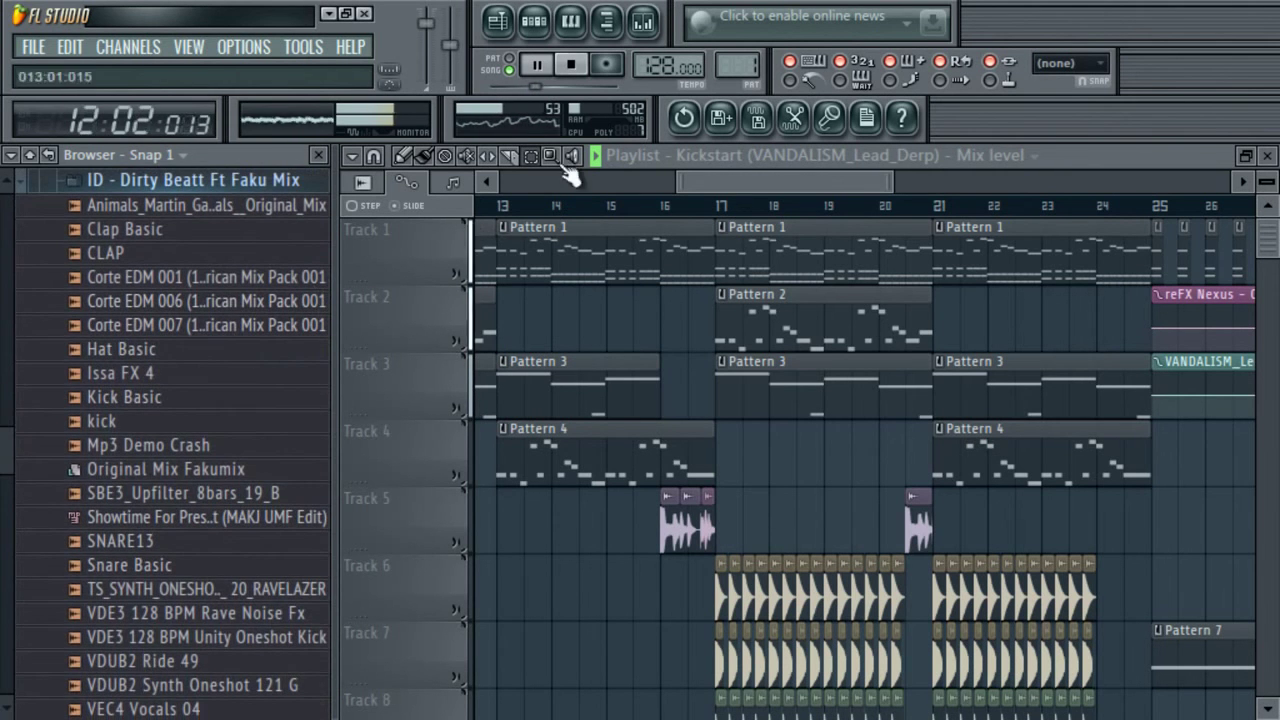
{"action": "left_click_drag", "start_coordinate": [810, 176], "coordinate": [795, 176]}
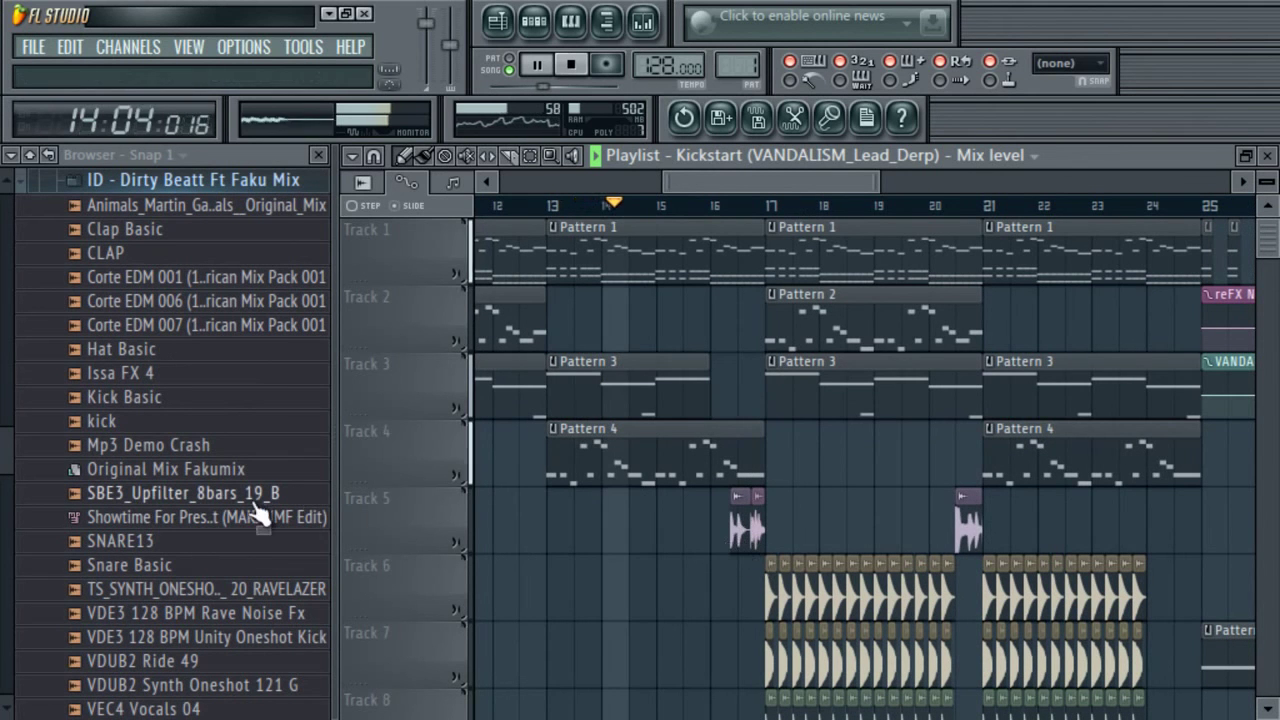
{"action": "left_click_drag", "start_coordinate": [263, 324], "coordinate": [711, 600]}
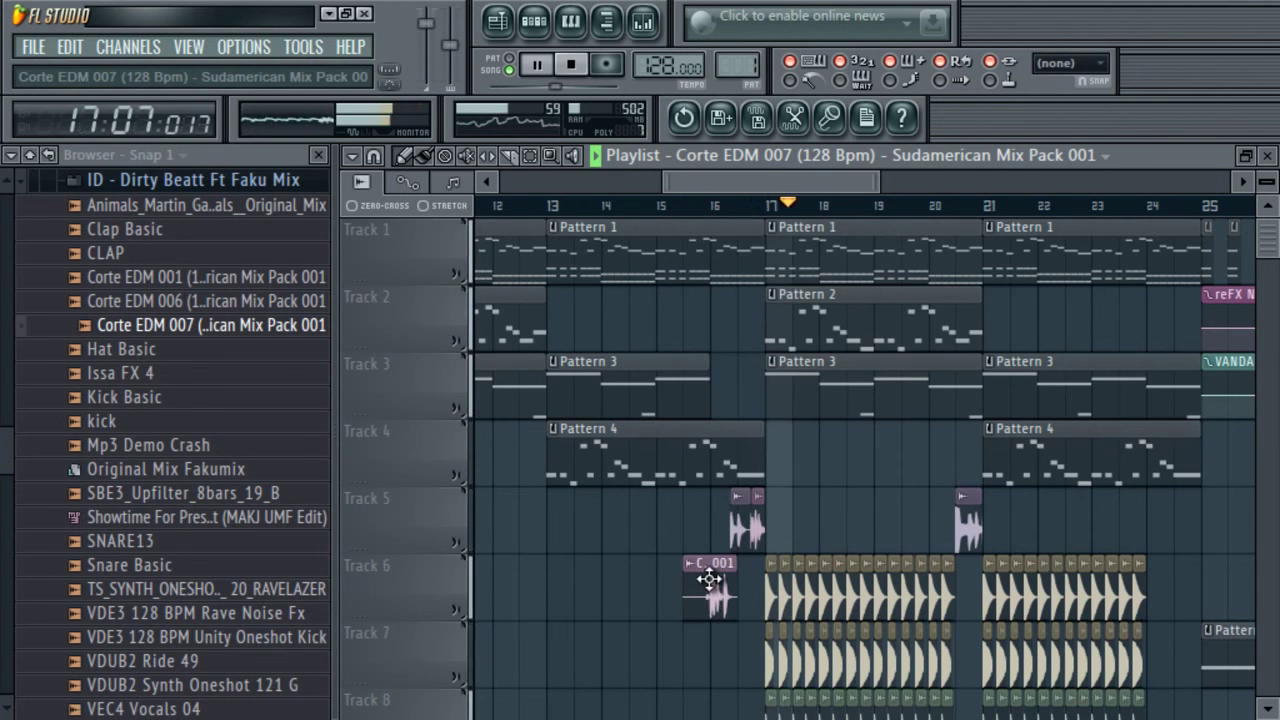
- Shift the Corte EDM 007 clip to just before bar 16 on track 6 and move the Corte EDM 001 clip on track 5 to bar 16
{"action": "left_click_drag", "start_coordinate": [880, 175], "coordinate": [745, 194]}
{"action": "left_click_drag", "start_coordinate": [757, 570], "coordinate": [807, 568]}
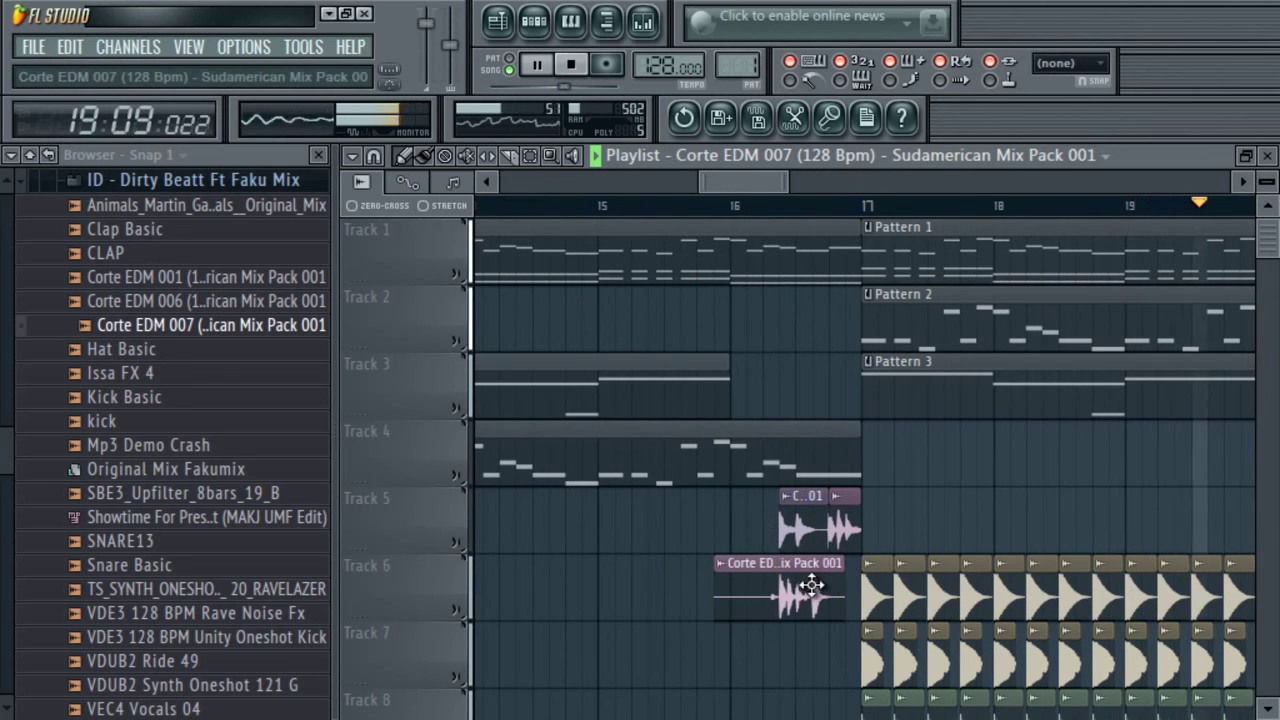
{"action": "left_click_drag", "start_coordinate": [805, 503], "coordinate": [755, 503]}
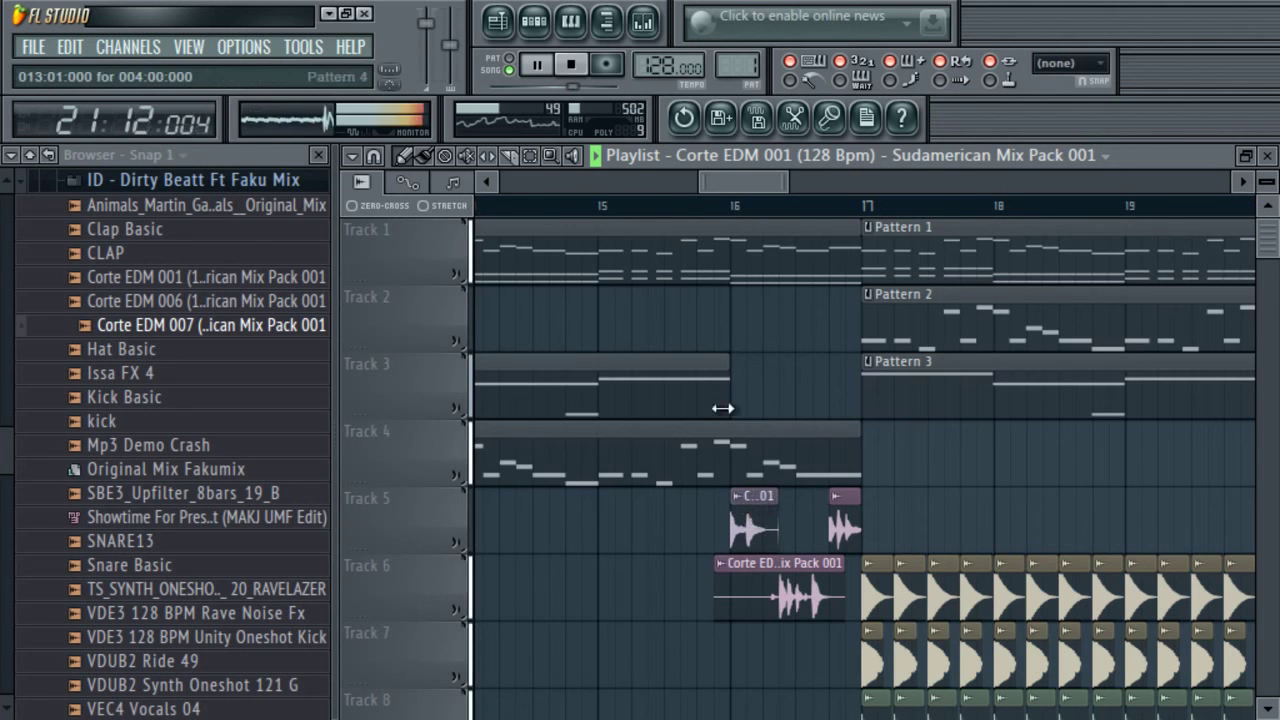
- Trim both ends of the Corte EDM 007 clip and move it onto track 5 between the other two cuts before bar 17
{"action": "double_click", "coordinate": [805, 575]}
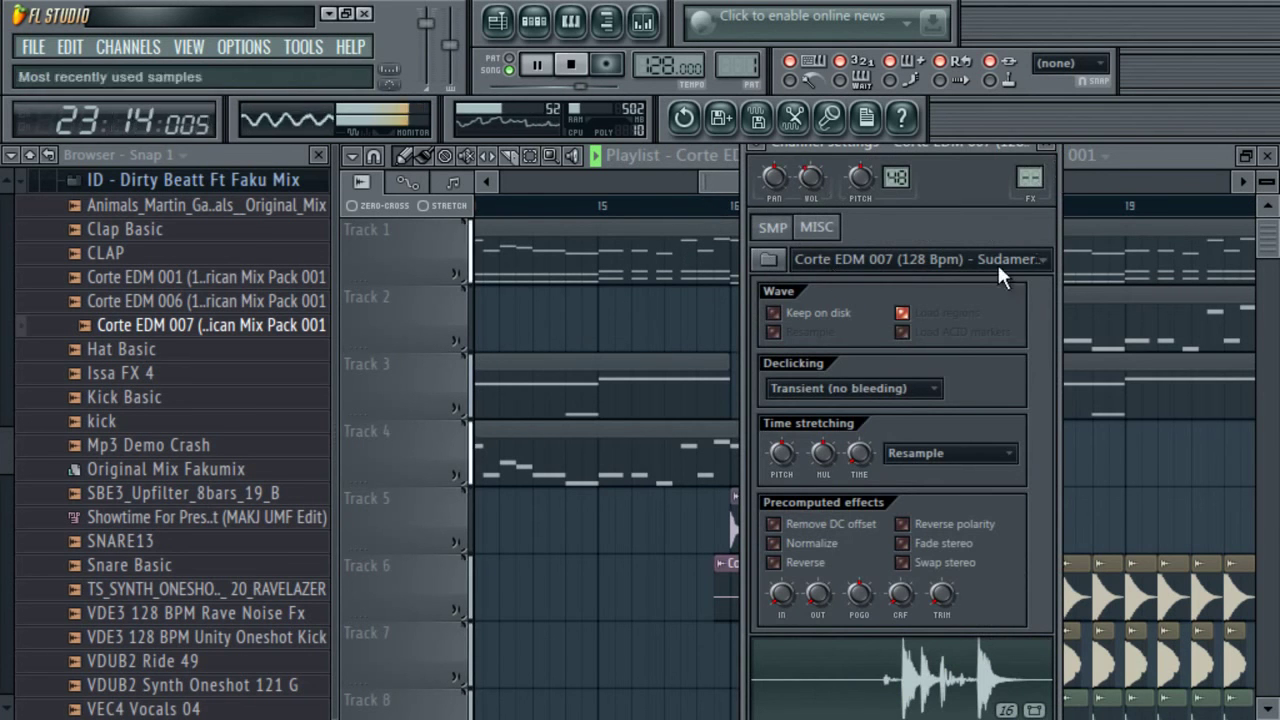
{"action": "left_click", "coordinate": [1046, 146]}
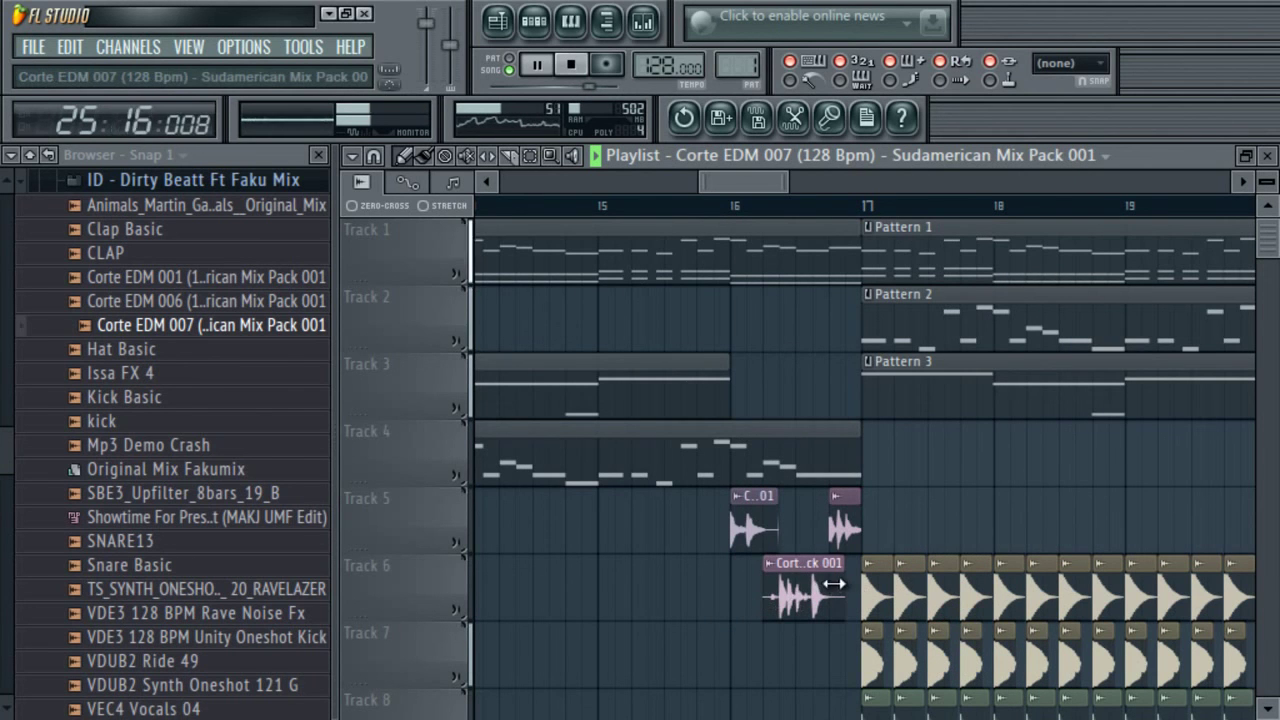
{"action": "left_click", "coordinate": [697, 208]}
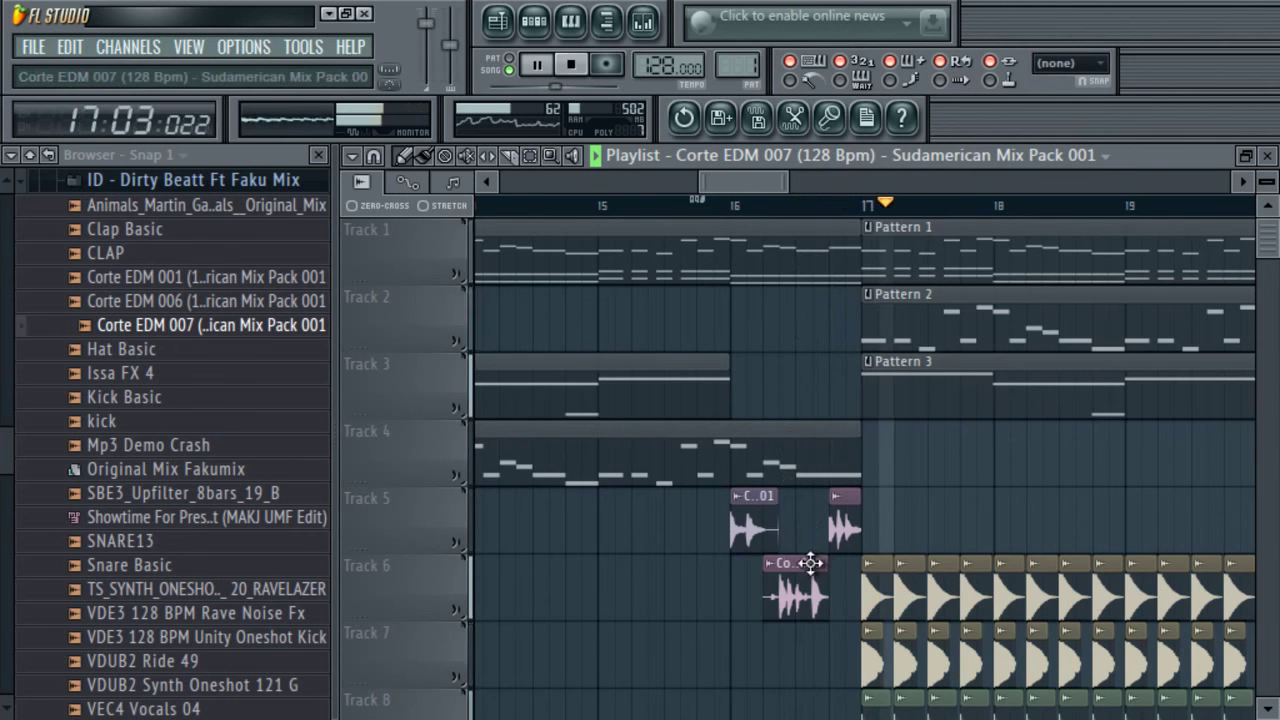
{"action": "left_click_drag", "start_coordinate": [806, 585], "coordinate": [799, 523]}
{"action": "left_click_drag", "start_coordinate": [799, 573], "coordinate": [790, 497]}
- Listen to the vocal cuts from bar 15 and delete the Corte EDM 001 clip at bar 16 on track 5
{"action": "left_click", "coordinate": [731, 206]}
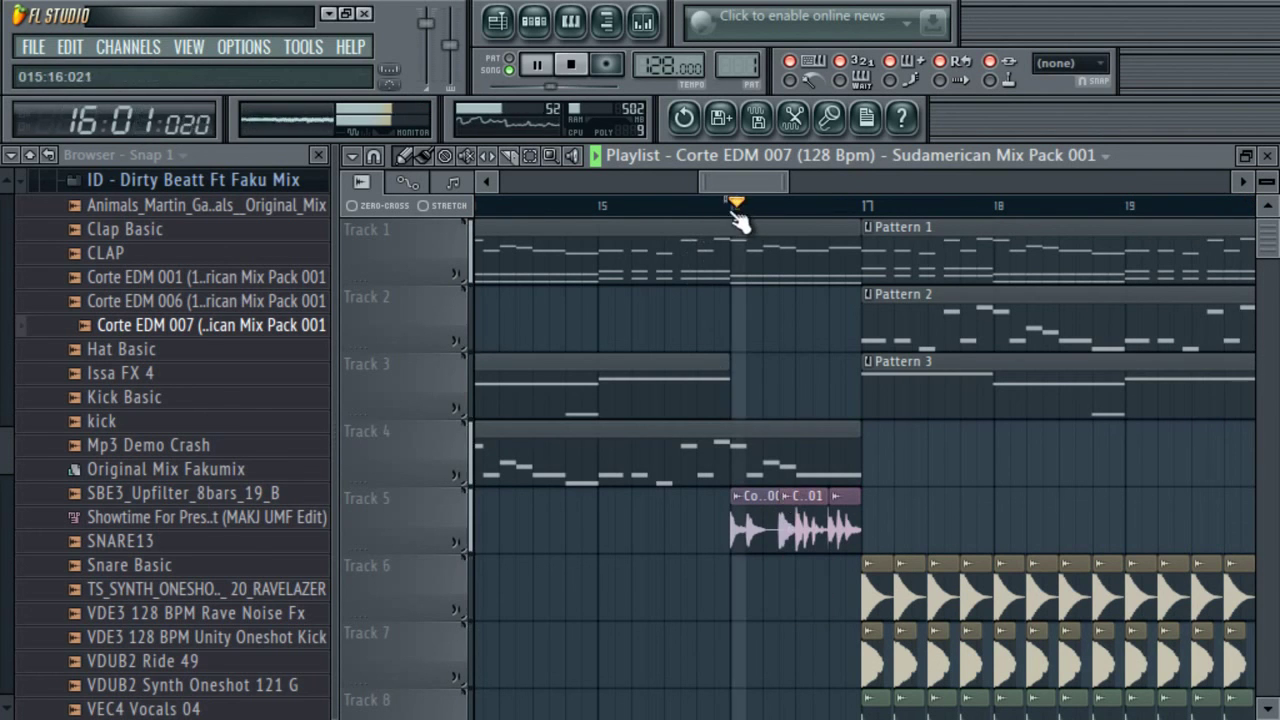
{"action": "left_click", "coordinate": [609, 206]}
{"action": "left_click_drag", "start_coordinate": [788, 181], "coordinate": [866, 217]}
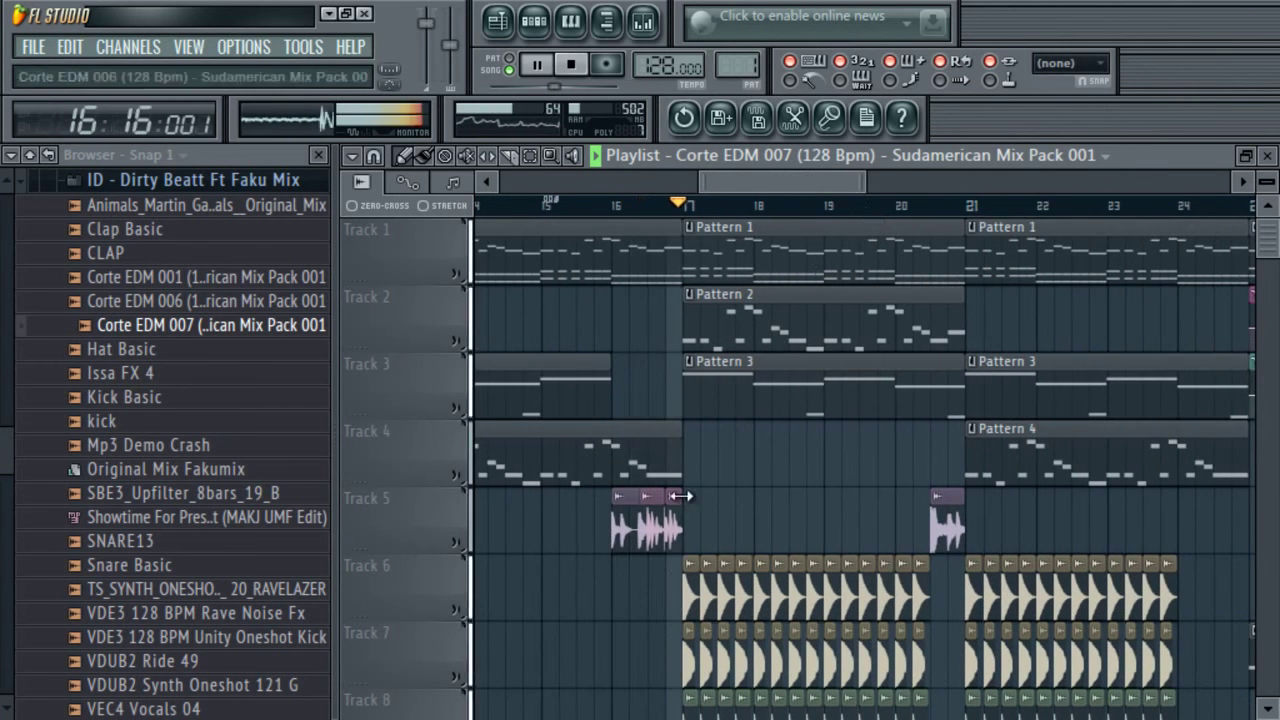
{"action": "right_click", "coordinate": [626, 520]}
- Play the song from bar 16 to check the shortened cuts leading into bar 17 and review the lower tracks
{"action": "left_click", "coordinate": [618, 206]}
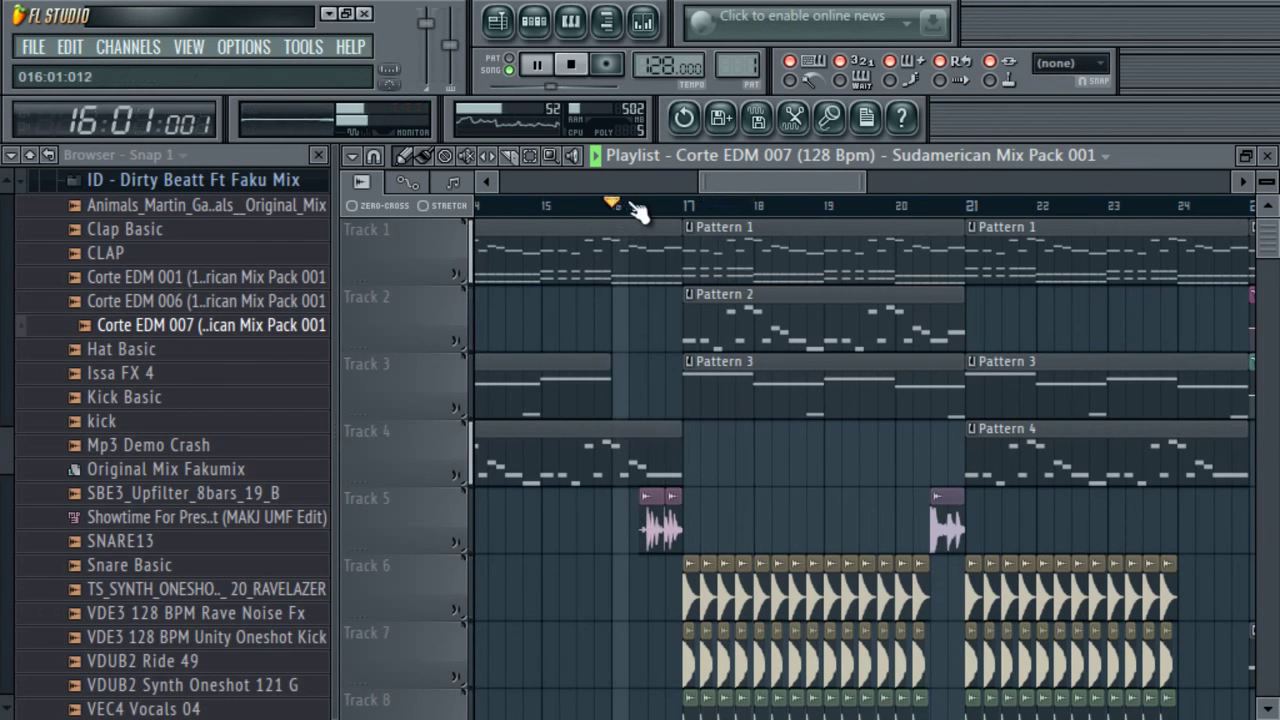
{"action": "left_click_drag", "start_coordinate": [866, 182], "coordinate": [928, 188]}
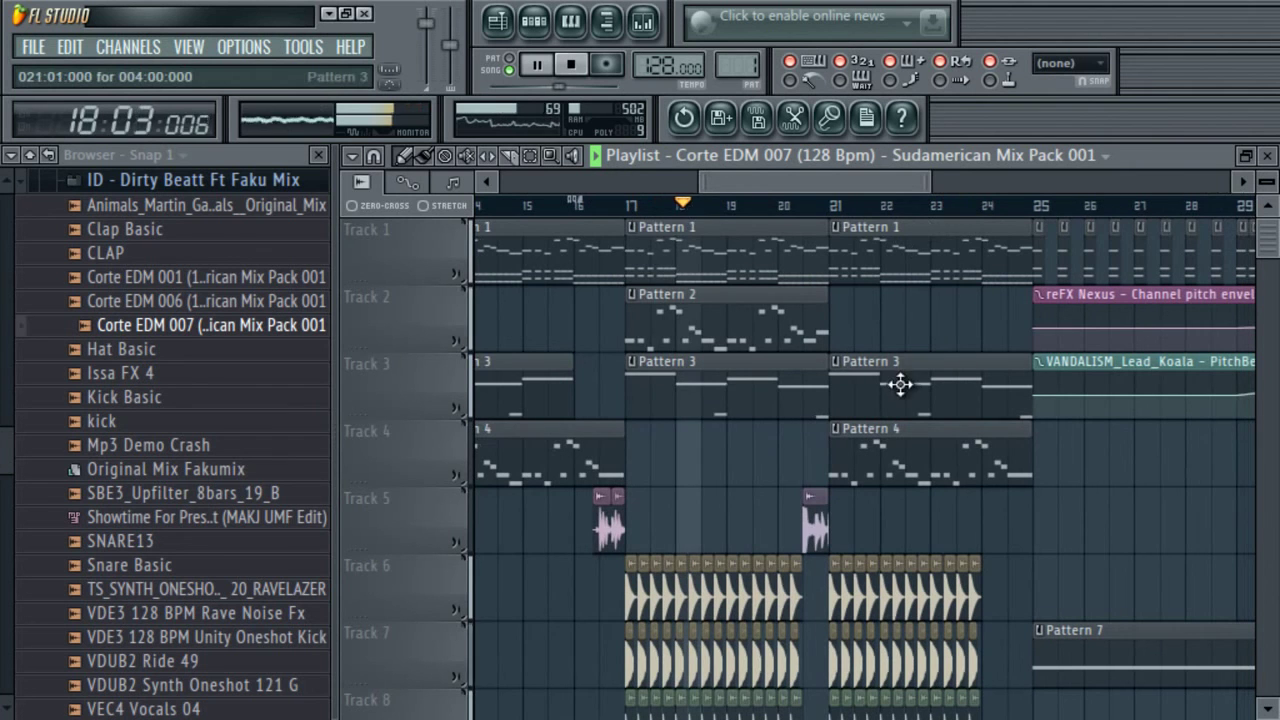
{"action": "mouse_move", "coordinate": [1268, 238]}
{"action": "left_mouse_down"}
{"action": "mouse_move", "coordinate": [1268, 268]}
{"action": "mouse_move", "coordinate": [1276, 232]}
{"action": "left_mouse_up"}
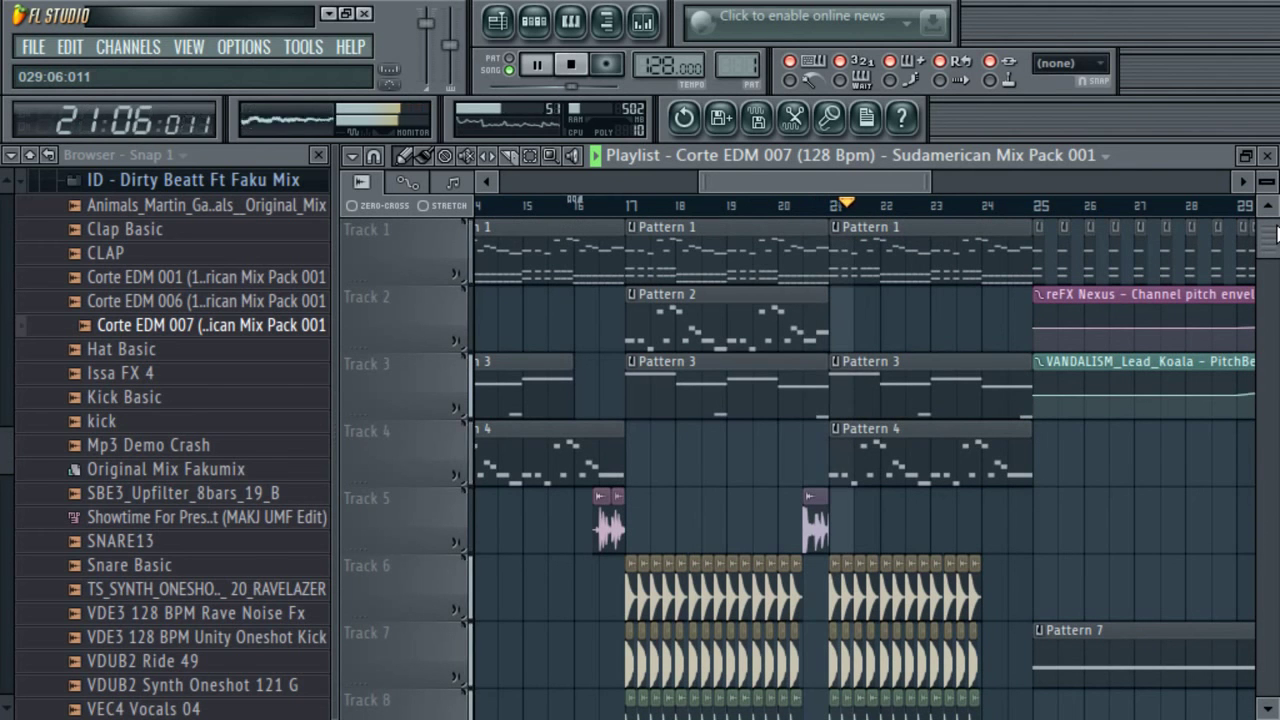
{"action": "scroll", "coordinate": [1276, 232], "scroll_direction": "down", "scroll_amount": 4}
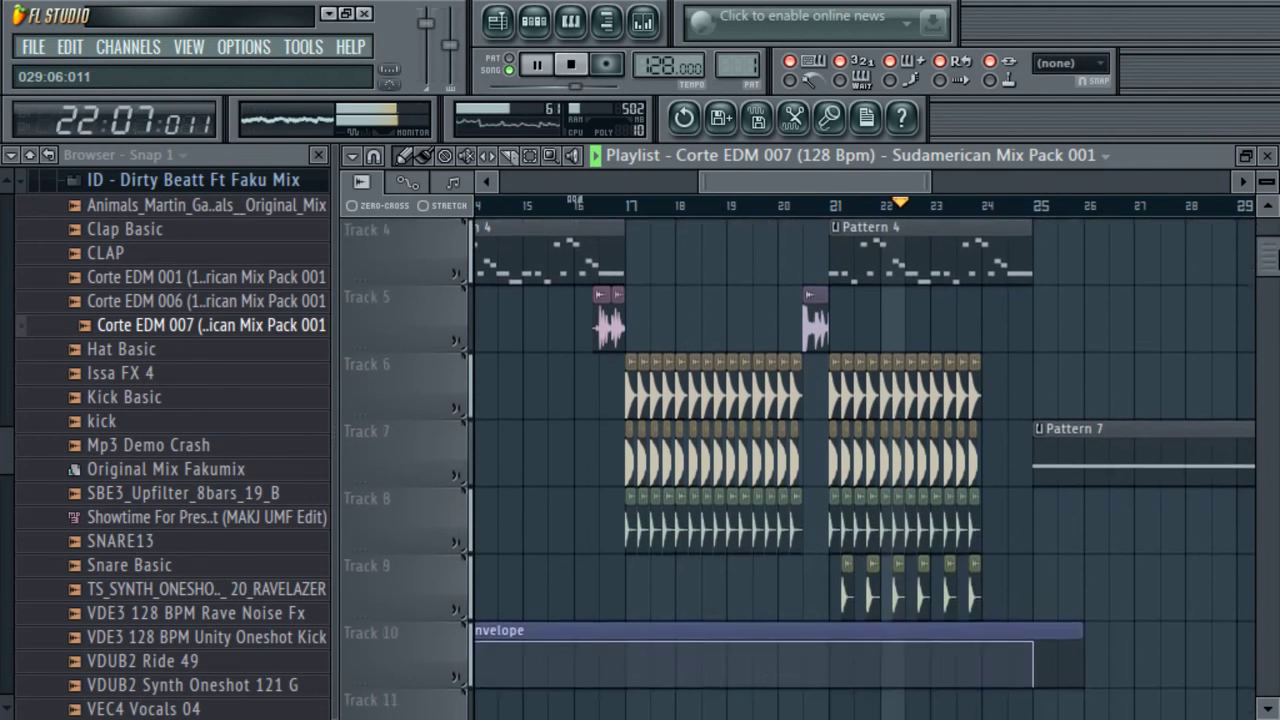
- Create an empty Pattern 8 and place its clip at bar 25 on track 8
{"action": "scroll", "coordinate": [1276, 235], "scroll_direction": "up", "scroll_amount": 4}
{"action": "scroll", "coordinate": [1276, 238], "scroll_direction": "down", "scroll_amount": 1}
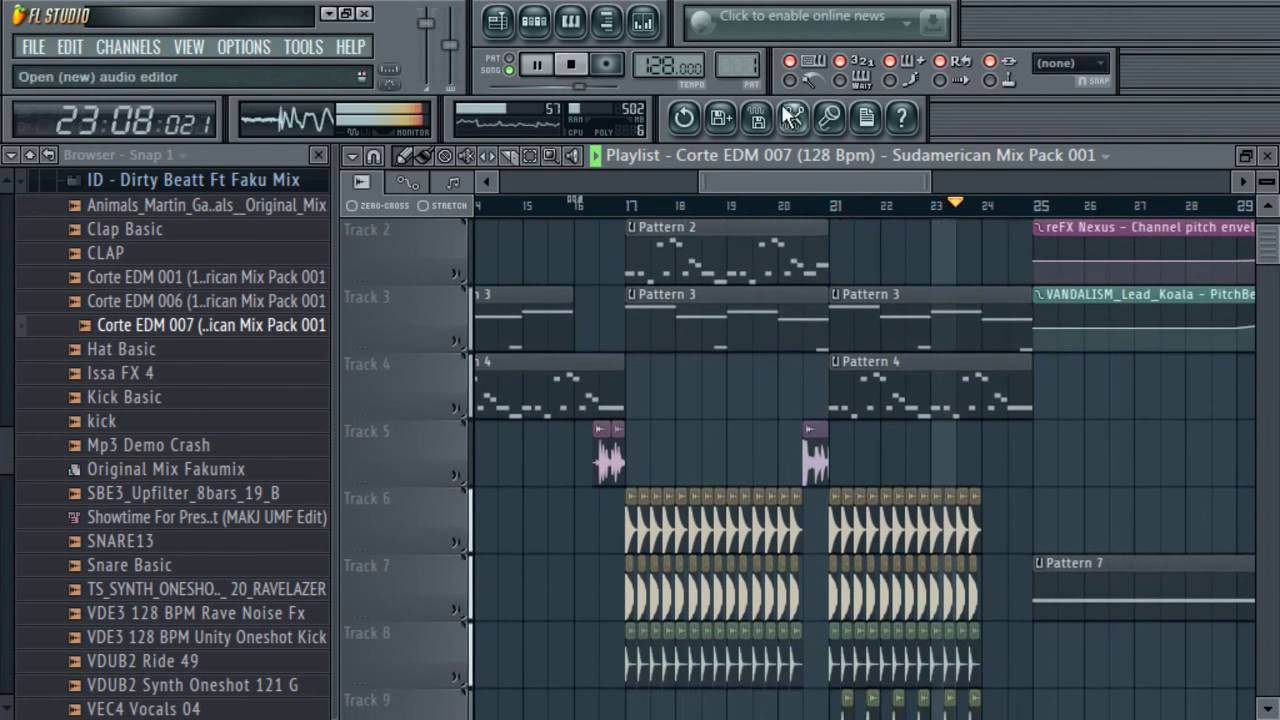
{"action": "left_click", "coordinate": [790, 155]}
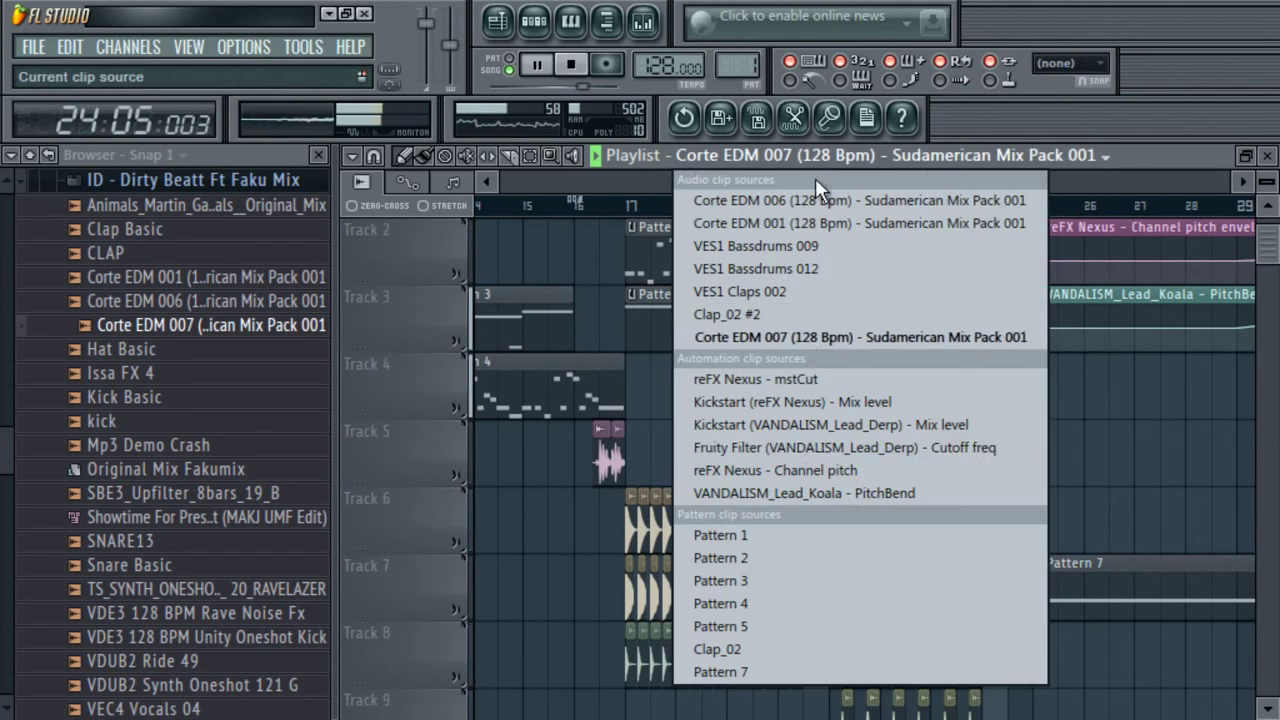
{"action": "left_click", "coordinate": [780, 674]}
{"action": "scroll", "coordinate": [748, 48], "scroll_direction": "up", "scroll_amount": 1}
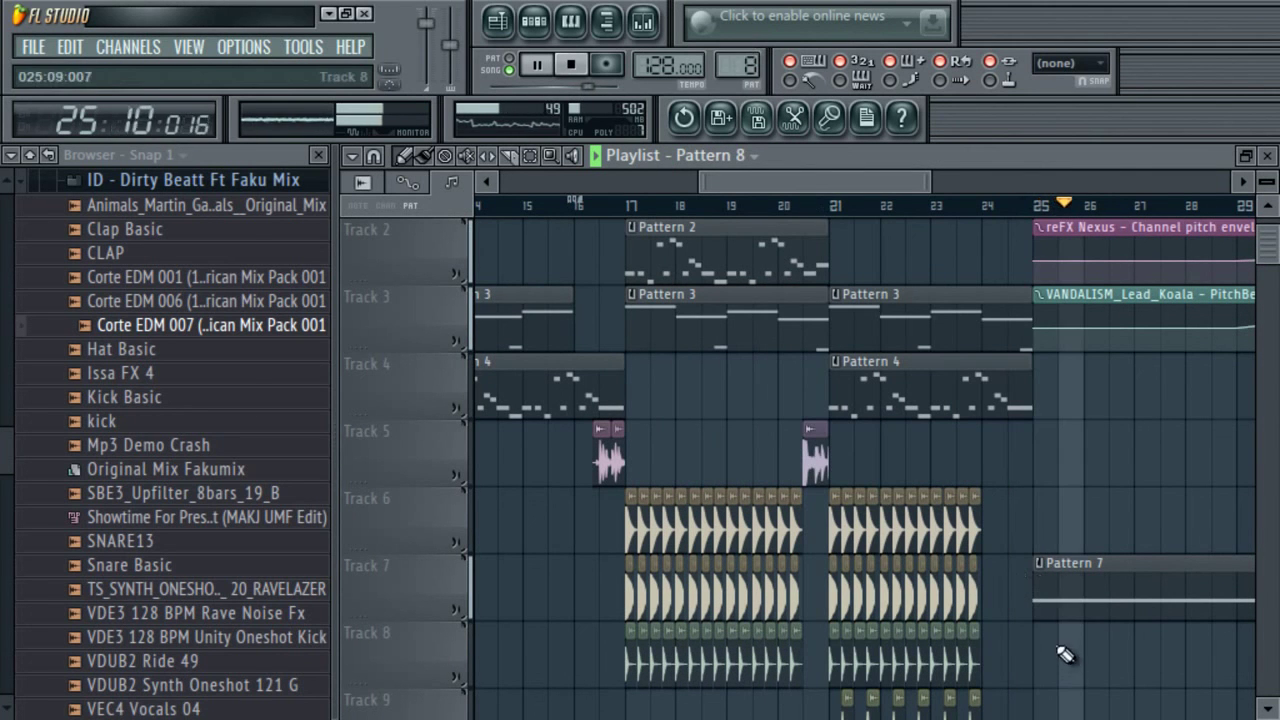
{"action": "left_click", "coordinate": [1036, 664]}
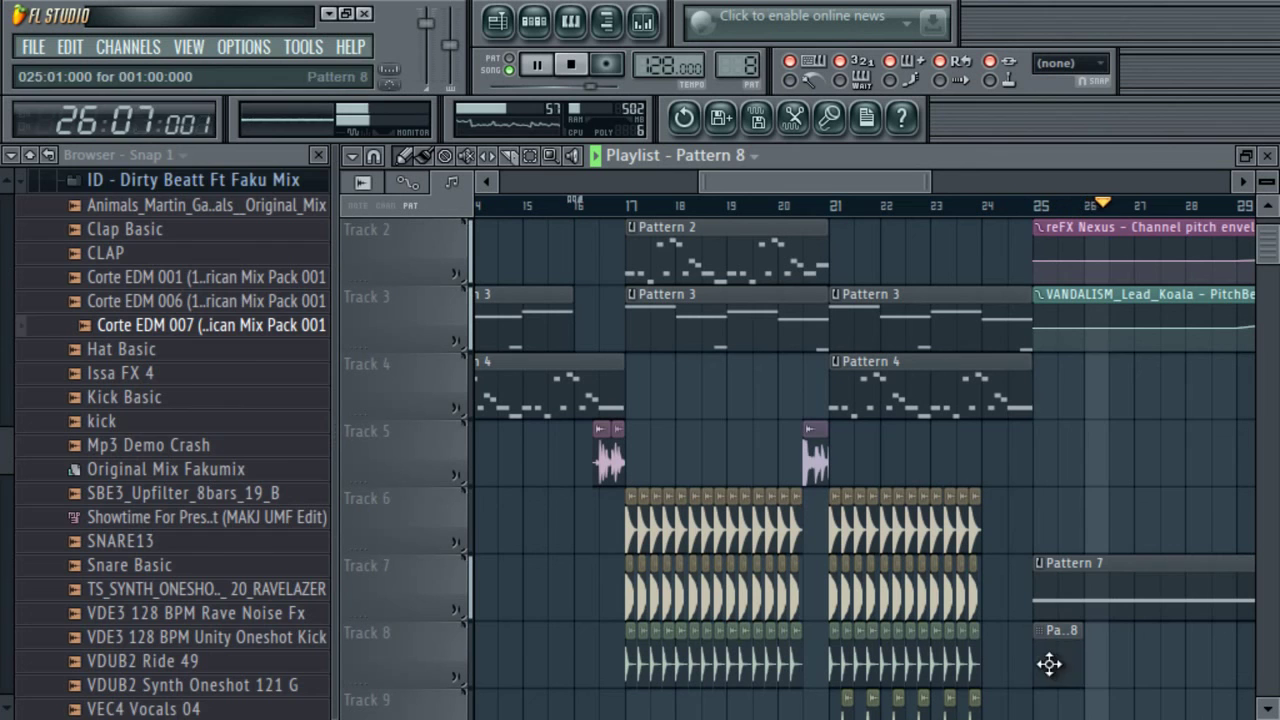
- Open the Snares folder inside Packs > Otros > Electro > Sander Beat in the browser
{"action": "left_click", "coordinate": [60, 180]}
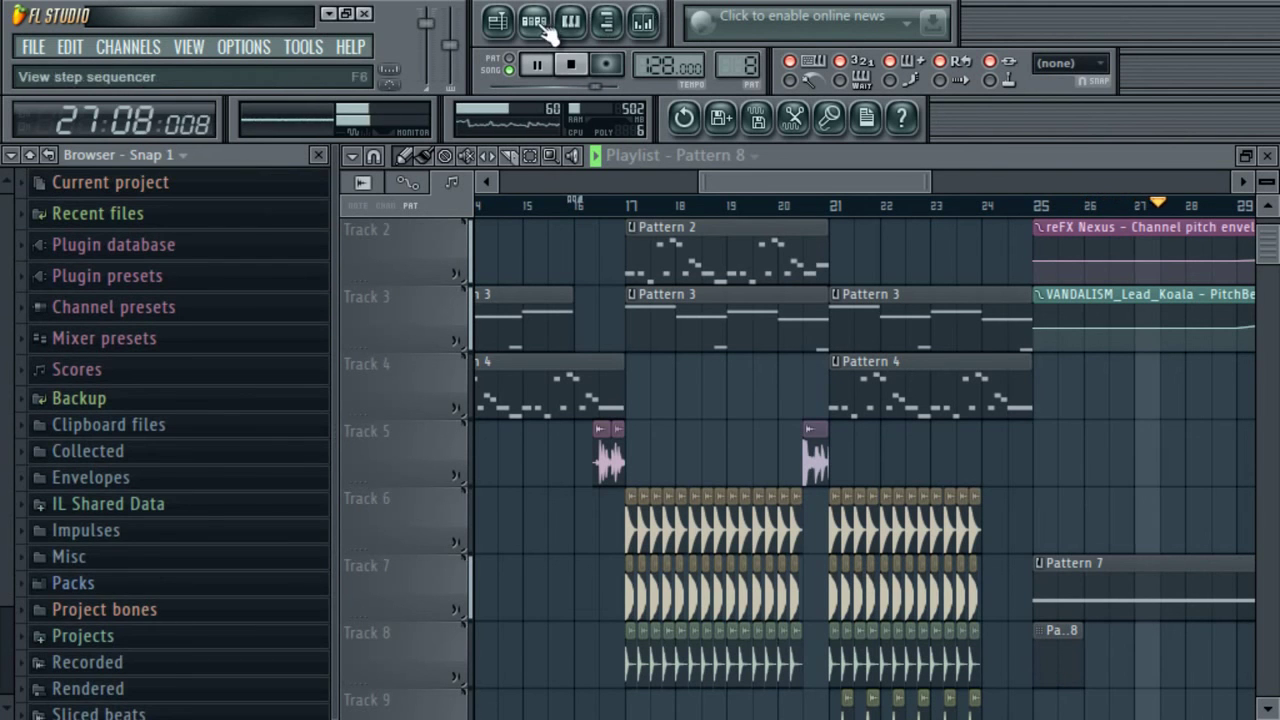
{"action": "left_click", "coordinate": [130, 583]}
{"action": "left_click", "coordinate": [142, 642]}
{"action": "left_click", "coordinate": [125, 584]}
{"action": "left_click", "coordinate": [150, 582]}
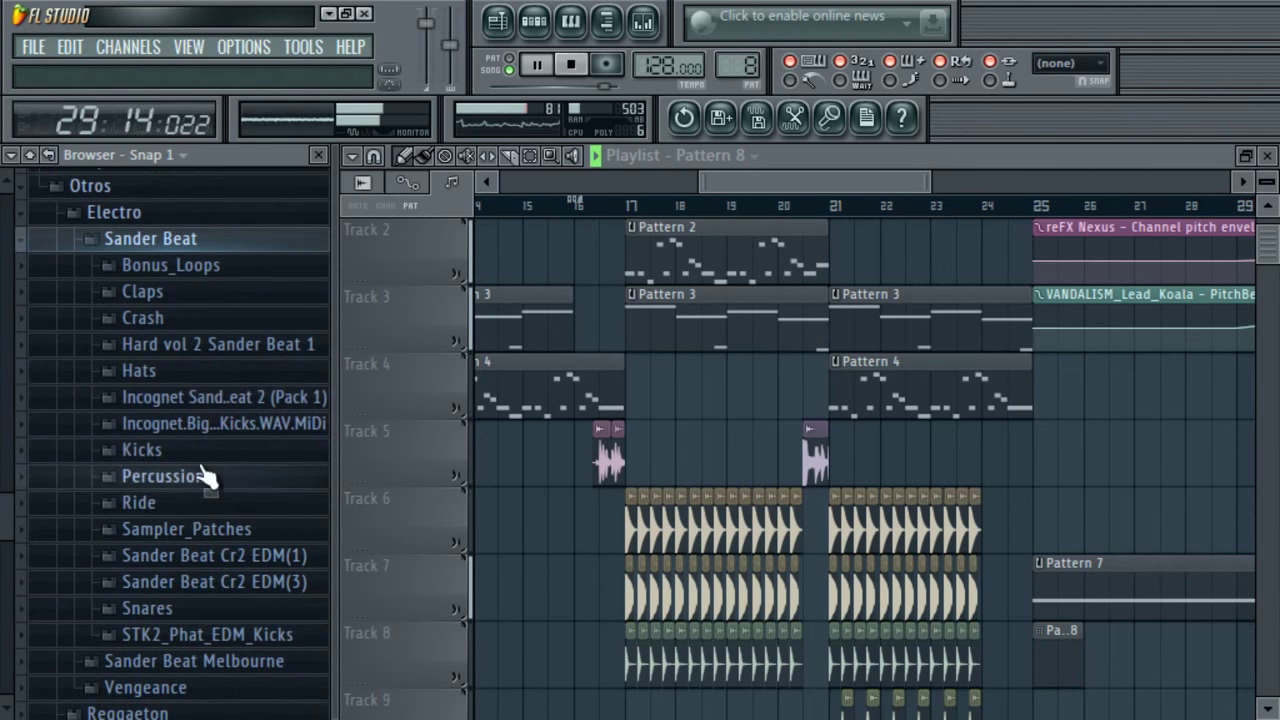
{"action": "left_click", "coordinate": [224, 612]}
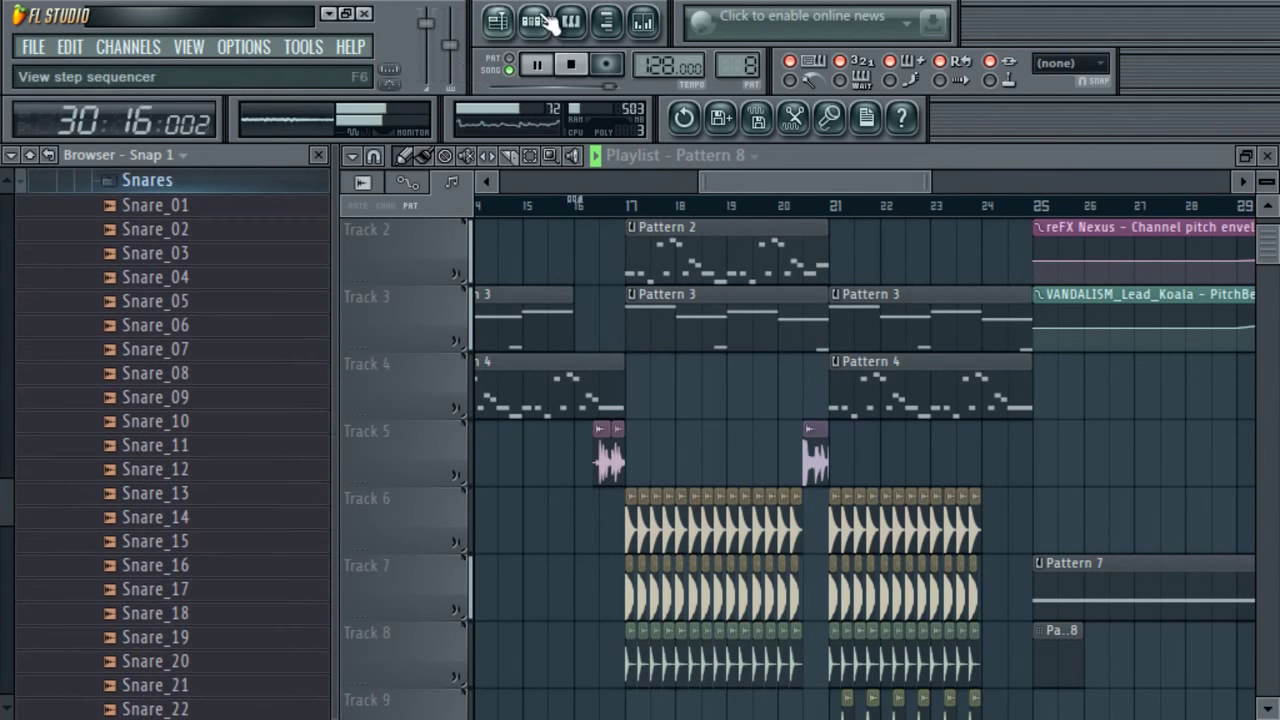
- Delete the FL Keys channel from the step sequencer and stop the song playback
{"action": "left_click", "coordinate": [533, 20]}
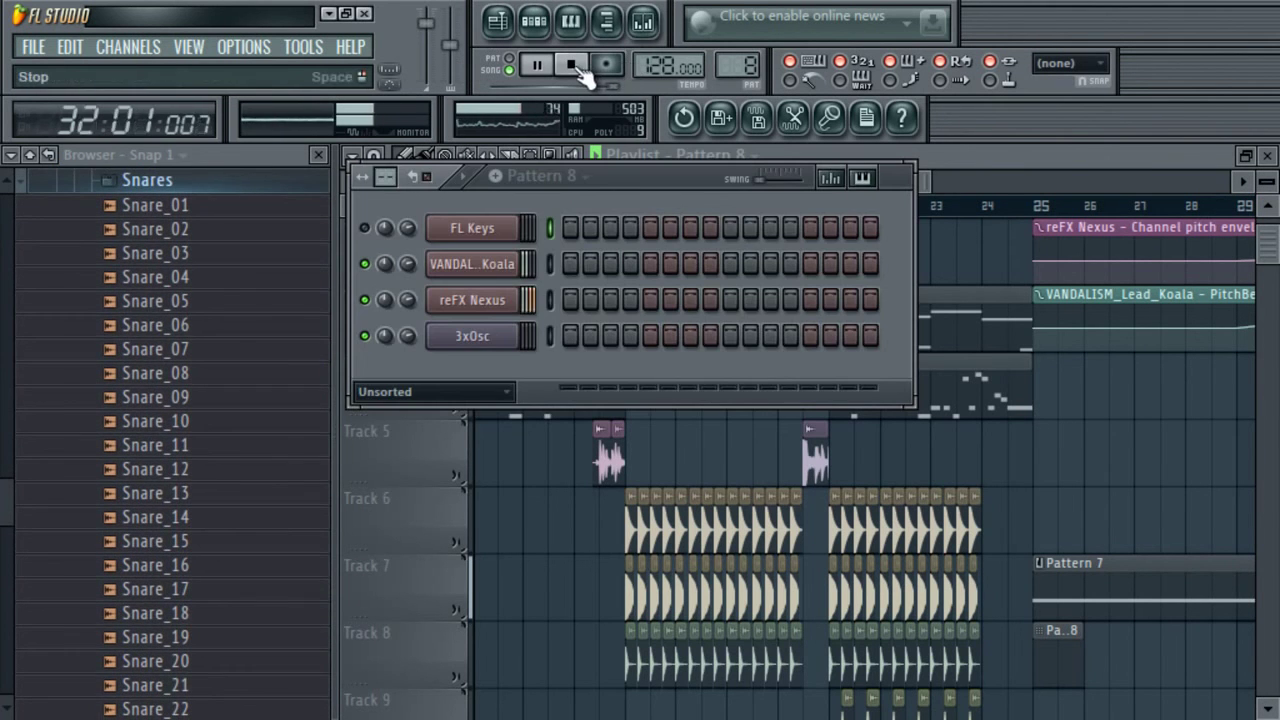
{"action": "right_click", "coordinate": [472, 230]}
{"action": "left_click", "coordinate": [613, 527]}
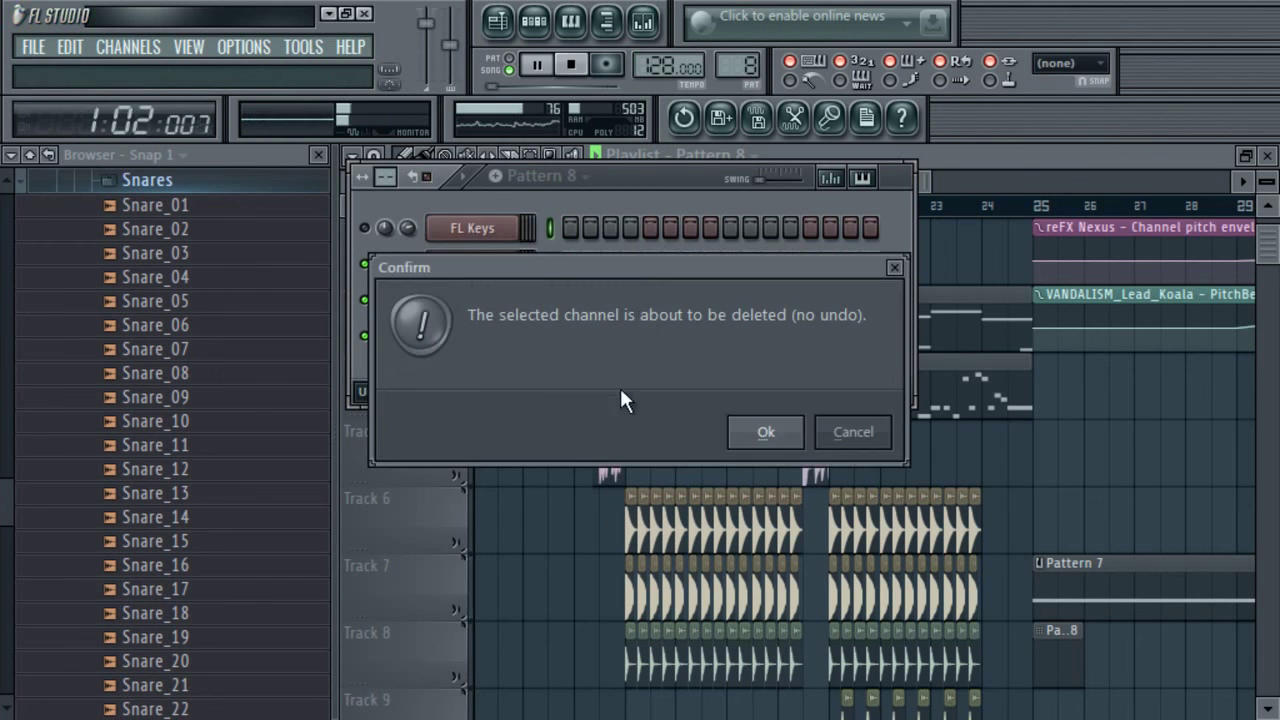
{"action": "key", "text": "Return"}
{"action": "left_click", "coordinate": [584, 72]}
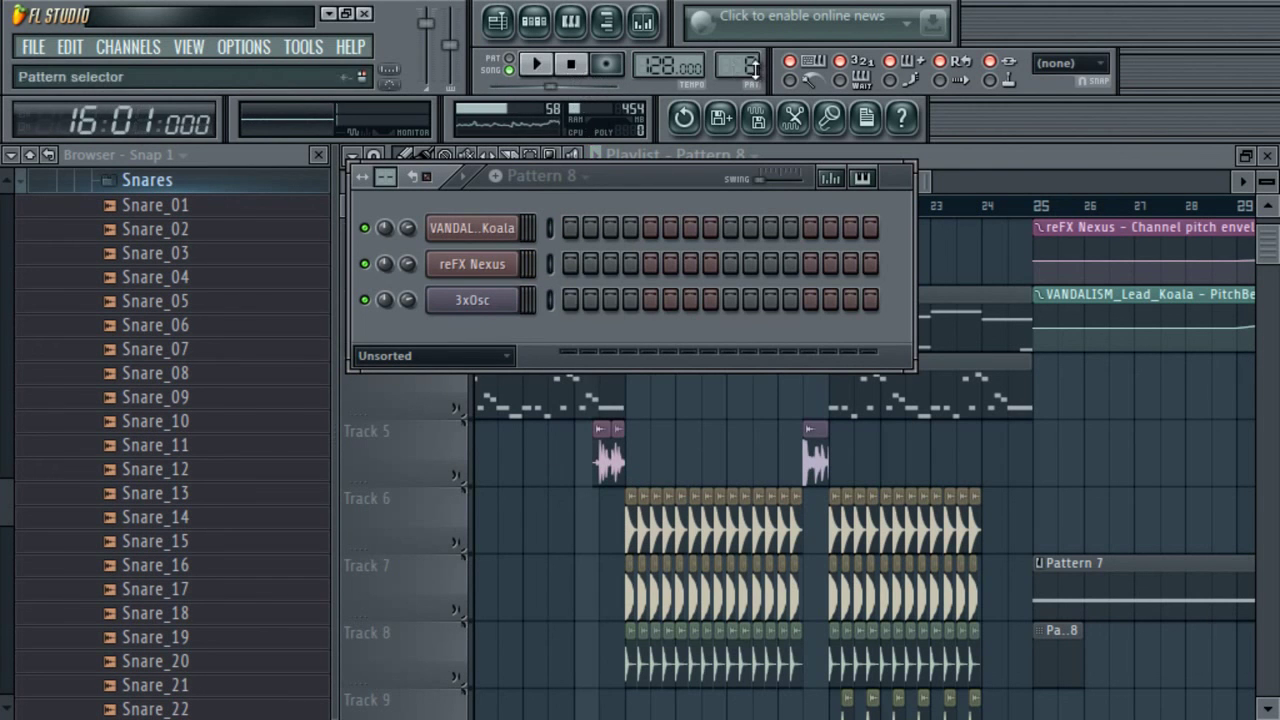
- Audition several snare samples and add Snare_06 as a new channel below 3xOsc
{"action": "left_click", "coordinate": [200, 397]}
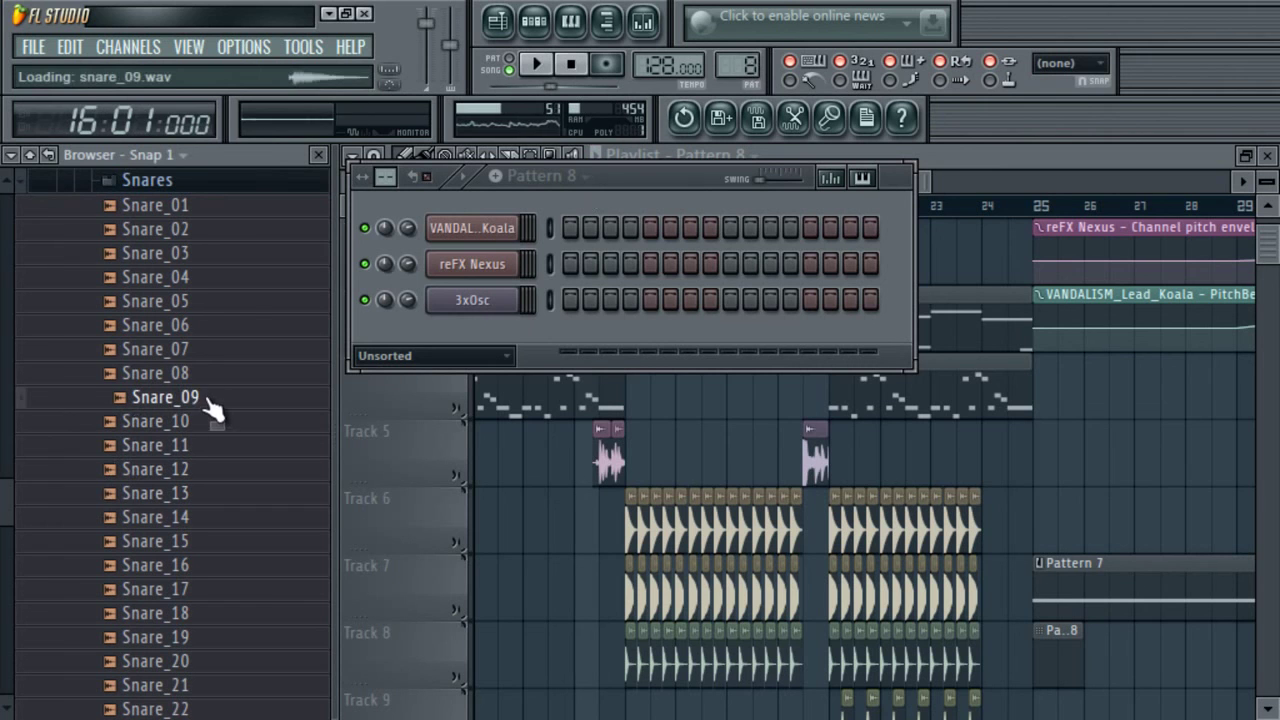
{"action": "left_click", "coordinate": [188, 370]}
{"action": "left_click", "coordinate": [196, 328]}
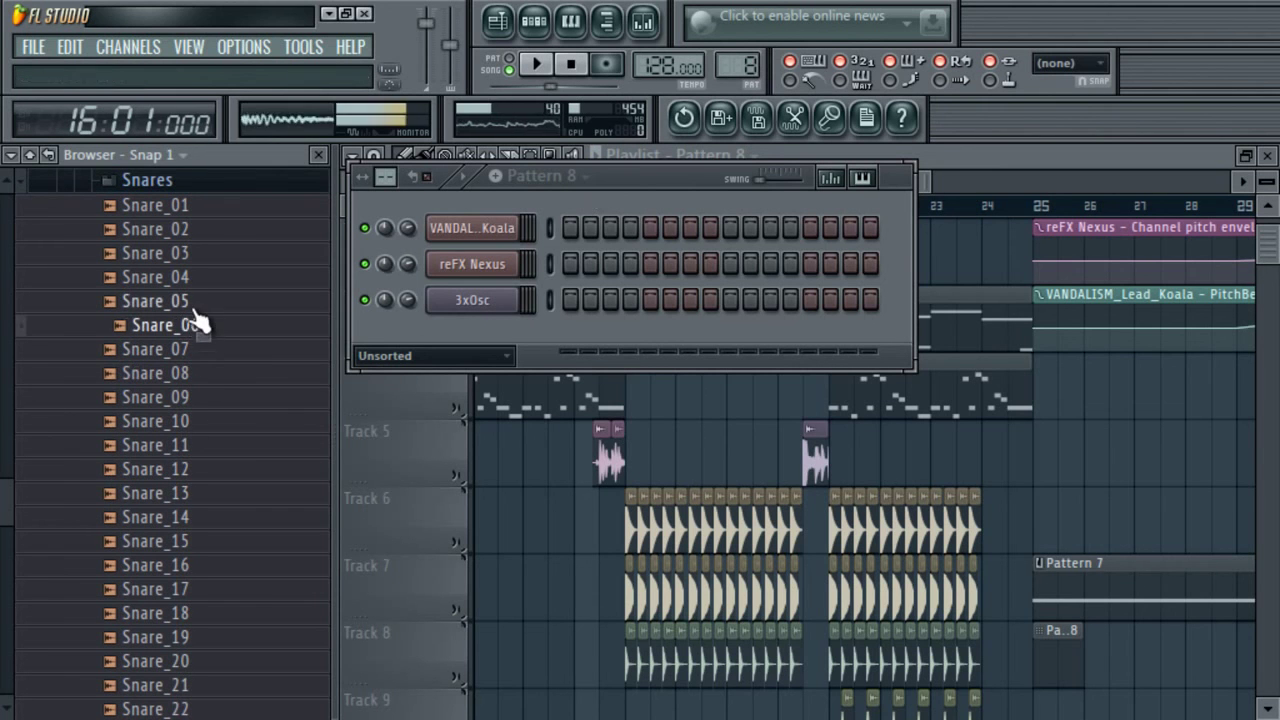
{"action": "key", "text": "Up"}
{"action": "left_click_drag", "start_coordinate": [200, 328], "coordinate": [305, 337]}
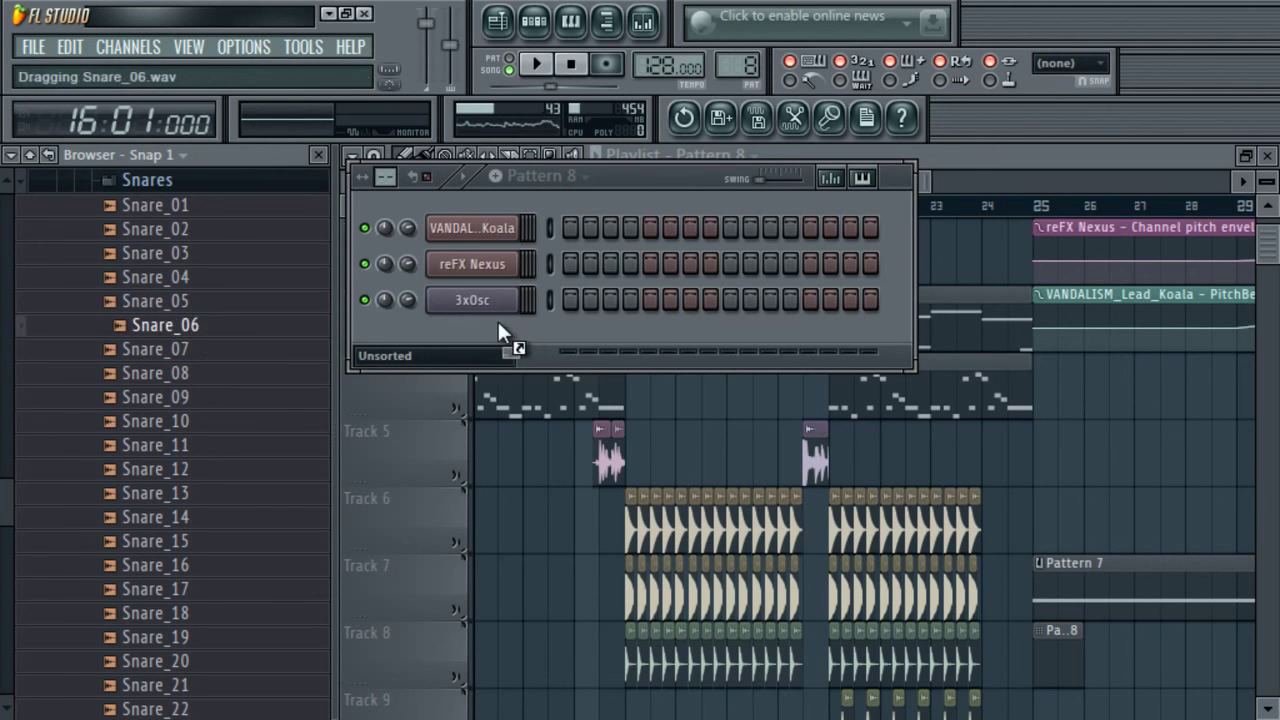
{"action": "left_click_drag", "start_coordinate": [499, 321], "coordinate": [500, 326]}
{"action": "left_click", "coordinate": [40, 188]}
- Open the Snare_06 channel's piano roll and place a four-step C5 note at the start of bar 1
{"action": "right_click", "coordinate": [505, 337]}
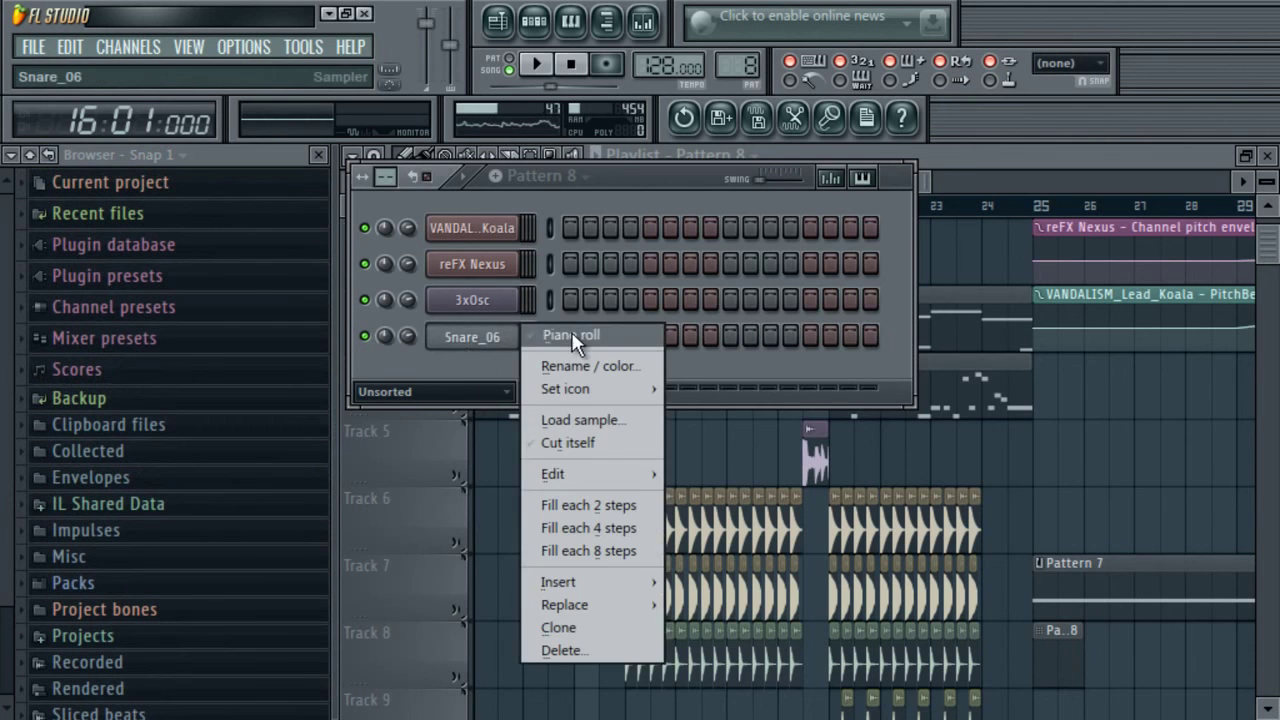
{"action": "left_click", "coordinate": [573, 337]}
{"action": "left_click_drag", "start_coordinate": [1071, 177], "coordinate": [120, 245]}
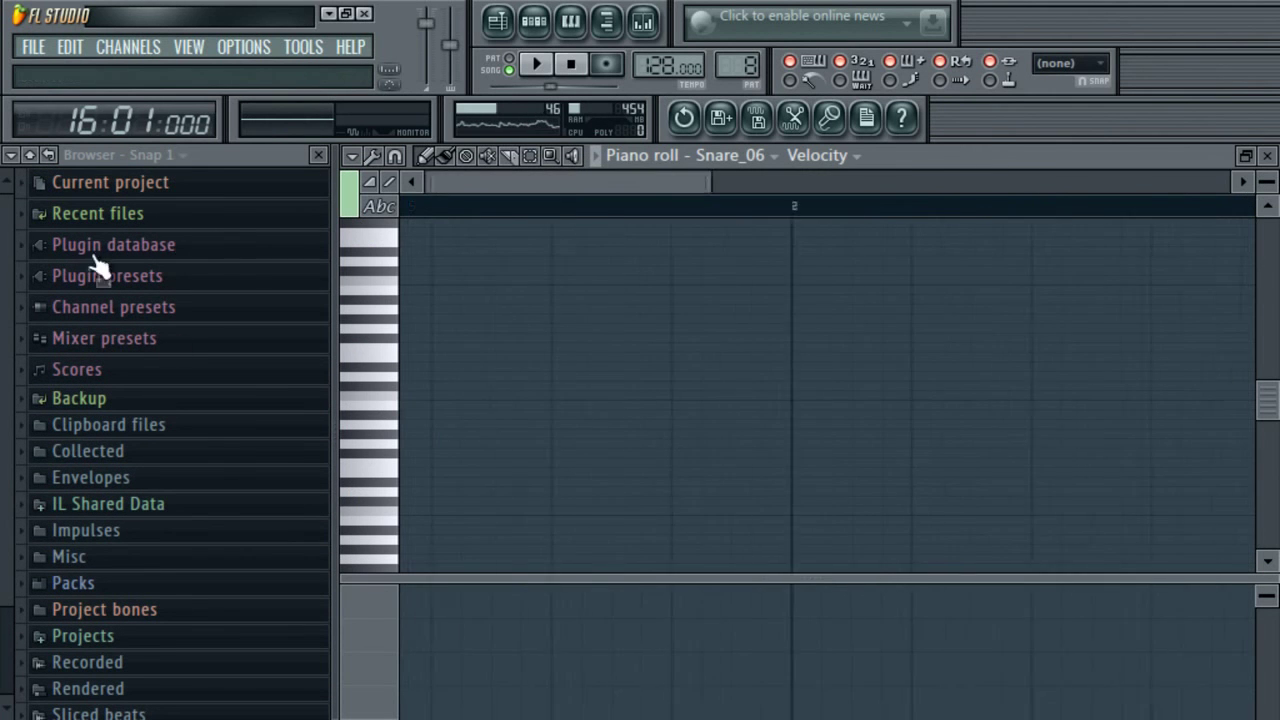
{"action": "left_click", "coordinate": [402, 396]}
{"action": "left_click_drag", "start_coordinate": [567, 207], "coordinate": [414, 400]}
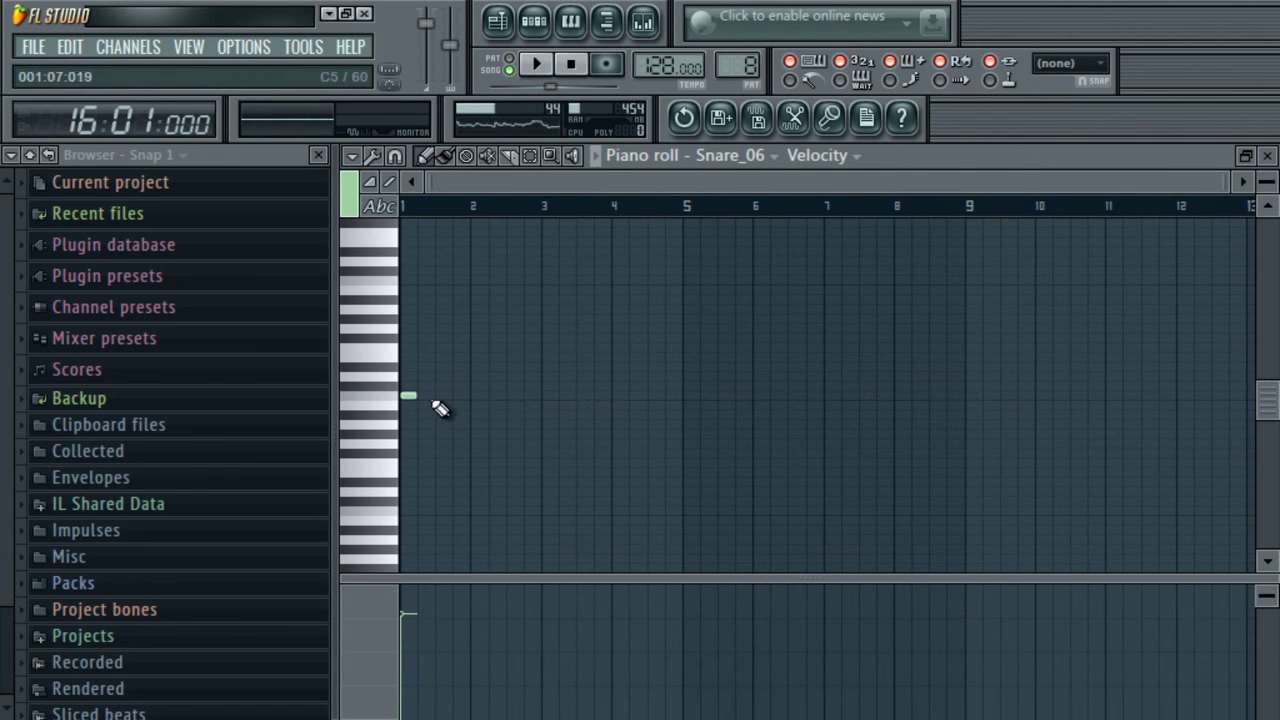
- Add further four-step C5 snare notes every half bar through the end of bar 5
{"action": "left_click_drag", "start_coordinate": [1229, 181], "coordinate": [1037, 220]}
{"action": "left_click", "coordinate": [628, 397]}
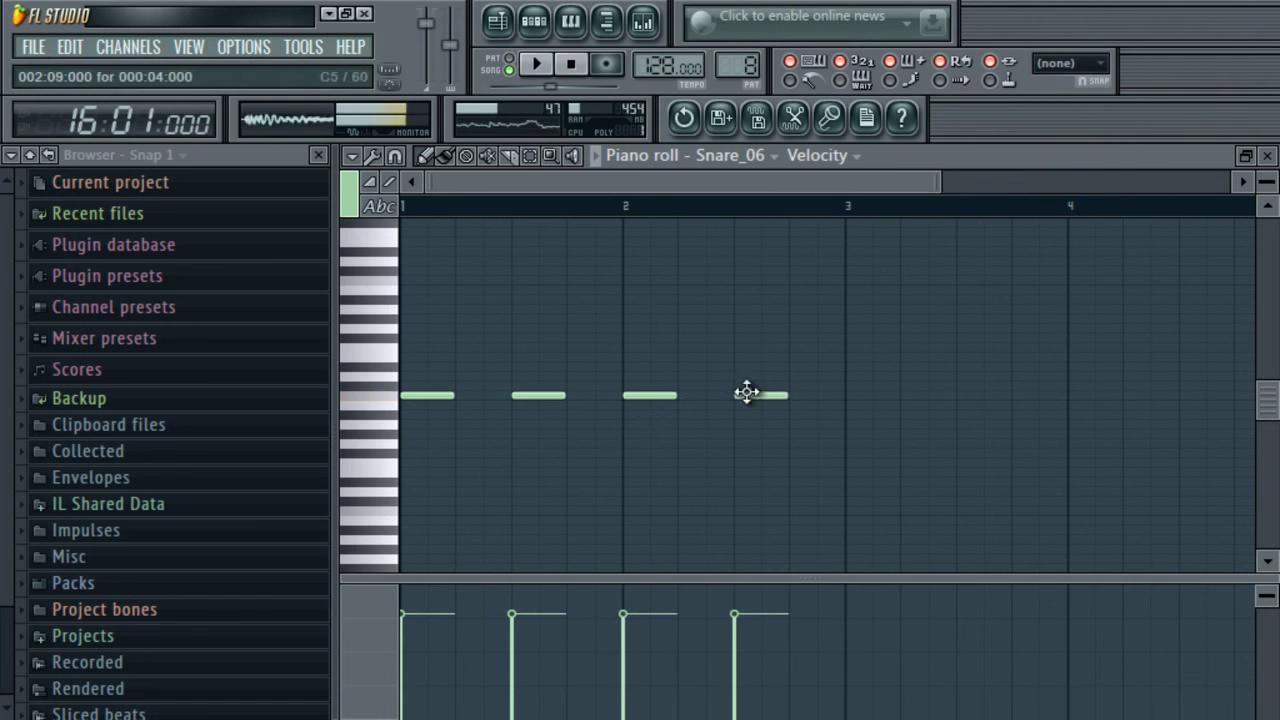
{"action": "left_click", "coordinate": [866, 398]}
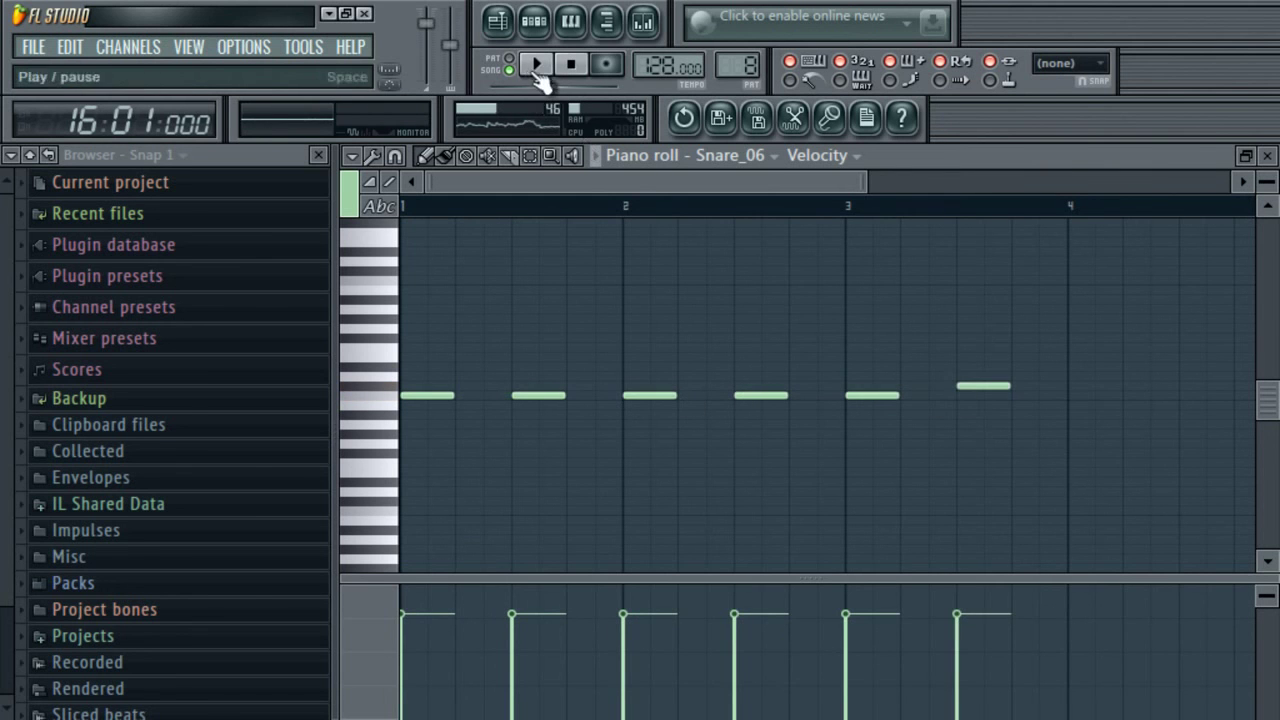
{"action": "left_click_drag", "start_coordinate": [861, 185], "coordinate": [1018, 185]}
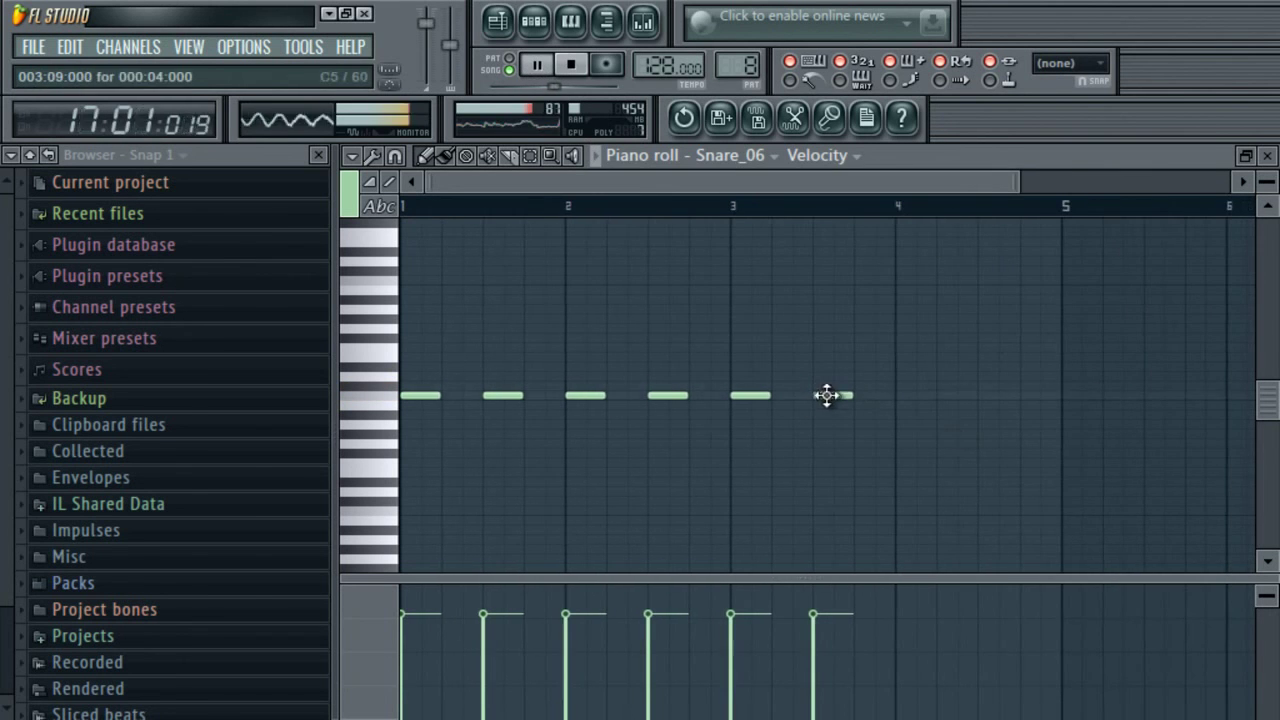
{"action": "left_click", "coordinate": [898, 400]}
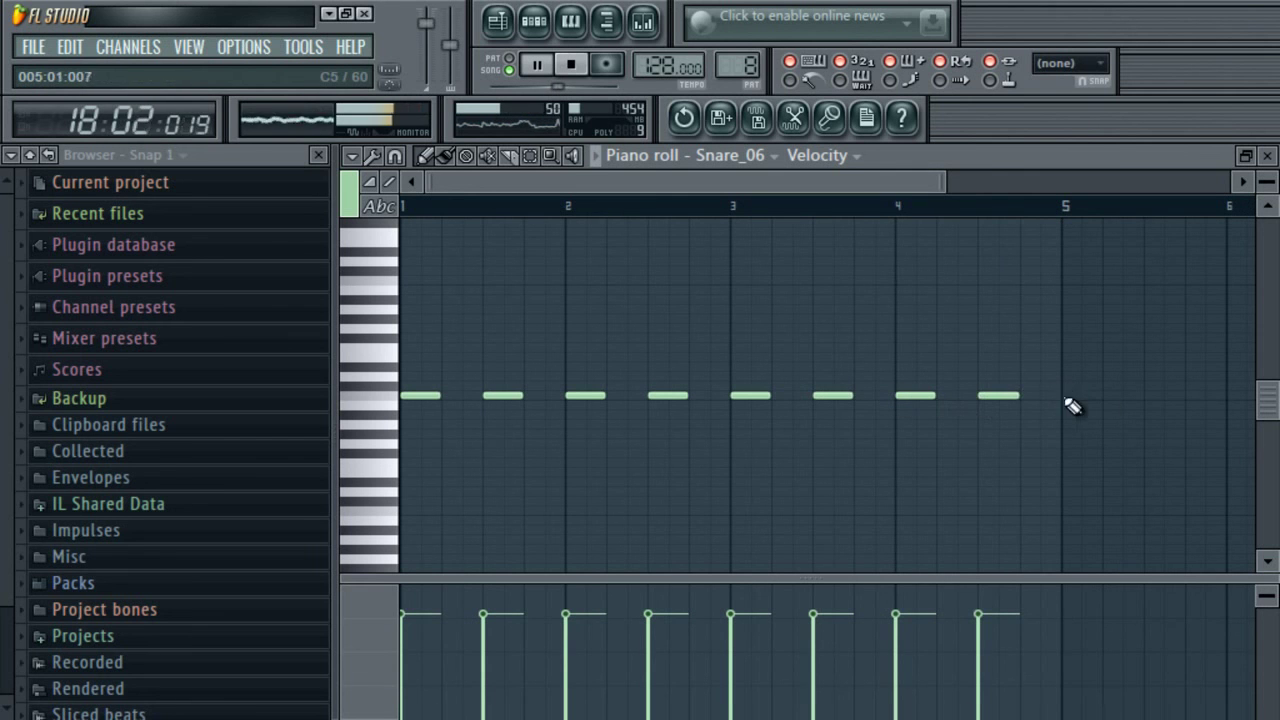
{"action": "left_click_drag", "start_coordinate": [879, 183], "coordinate": [1080, 320]}
{"action": "left_click_drag", "start_coordinate": [1215, 183], "coordinate": [790, 270]}
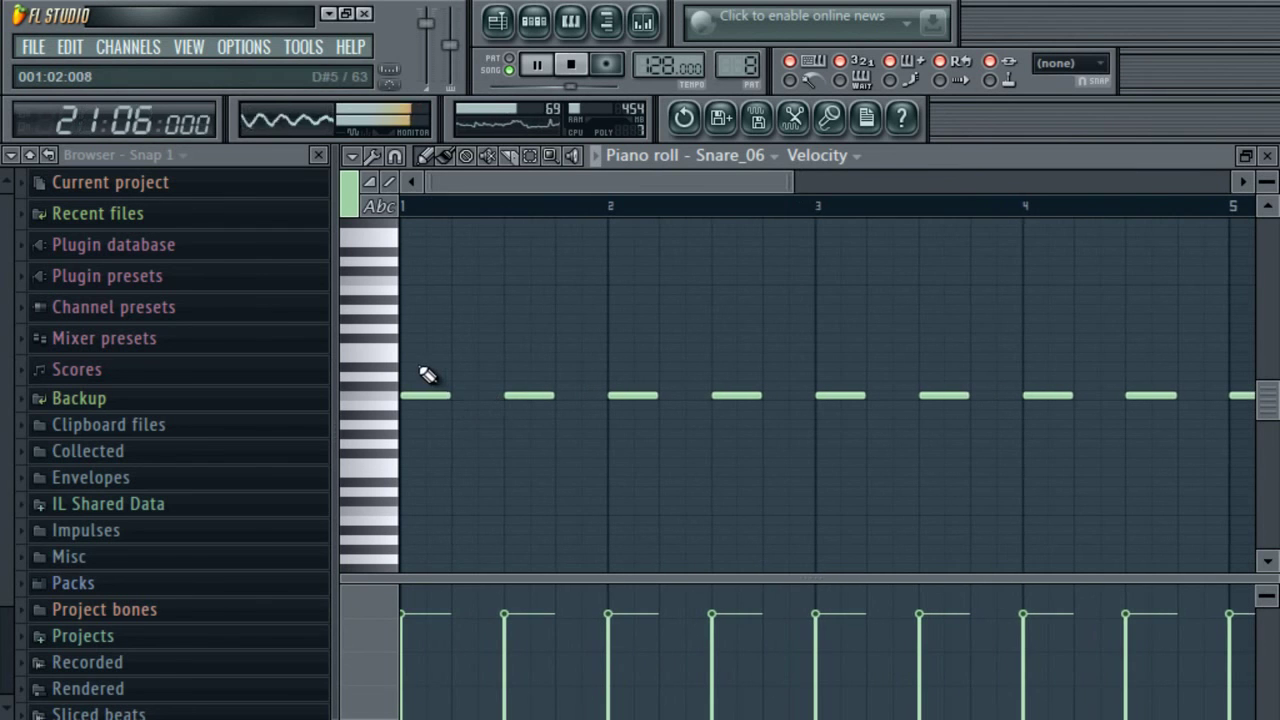
- Shorten all the snare notes to two steps and duplicate them one beat later, giving a hit on every beat
{"action": "left_click_drag", "start_coordinate": [420, 366], "coordinate": [1200, 497]}
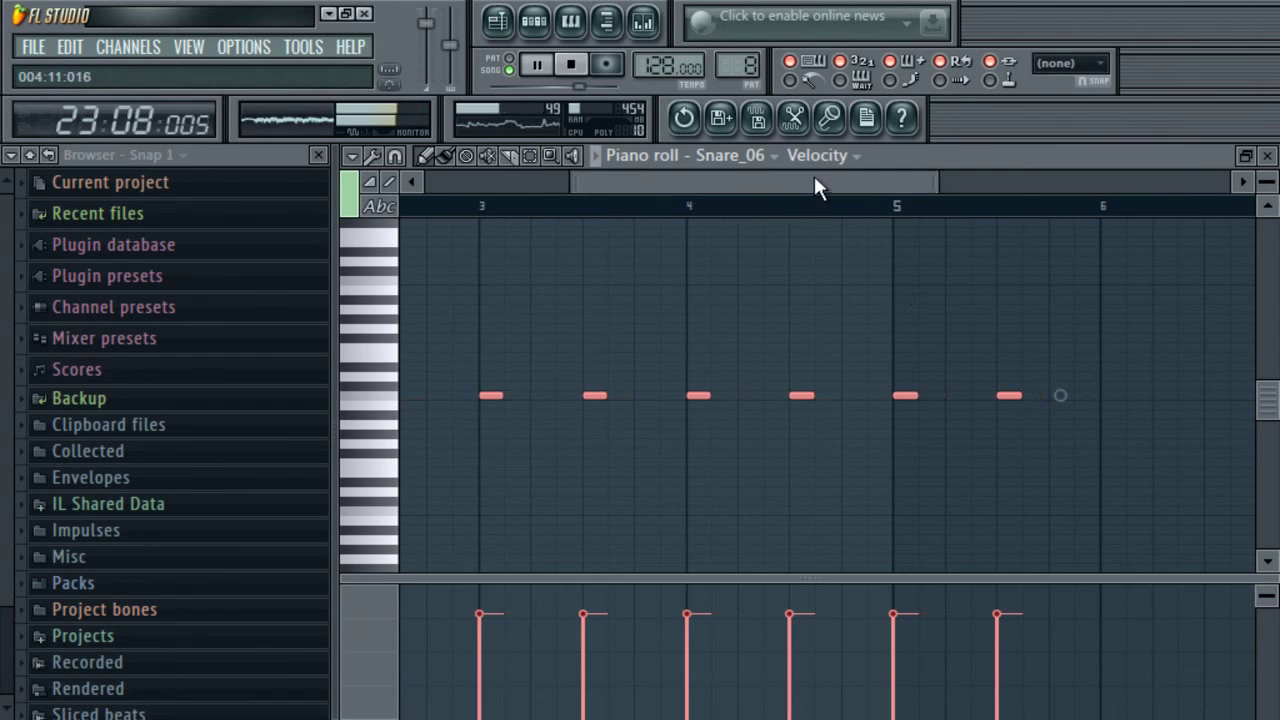
{"action": "left_click_drag", "start_coordinate": [819, 186], "coordinate": [305, 244]}
{"action": "left_click_drag", "start_coordinate": [416, 398], "coordinate": [460, 398]}
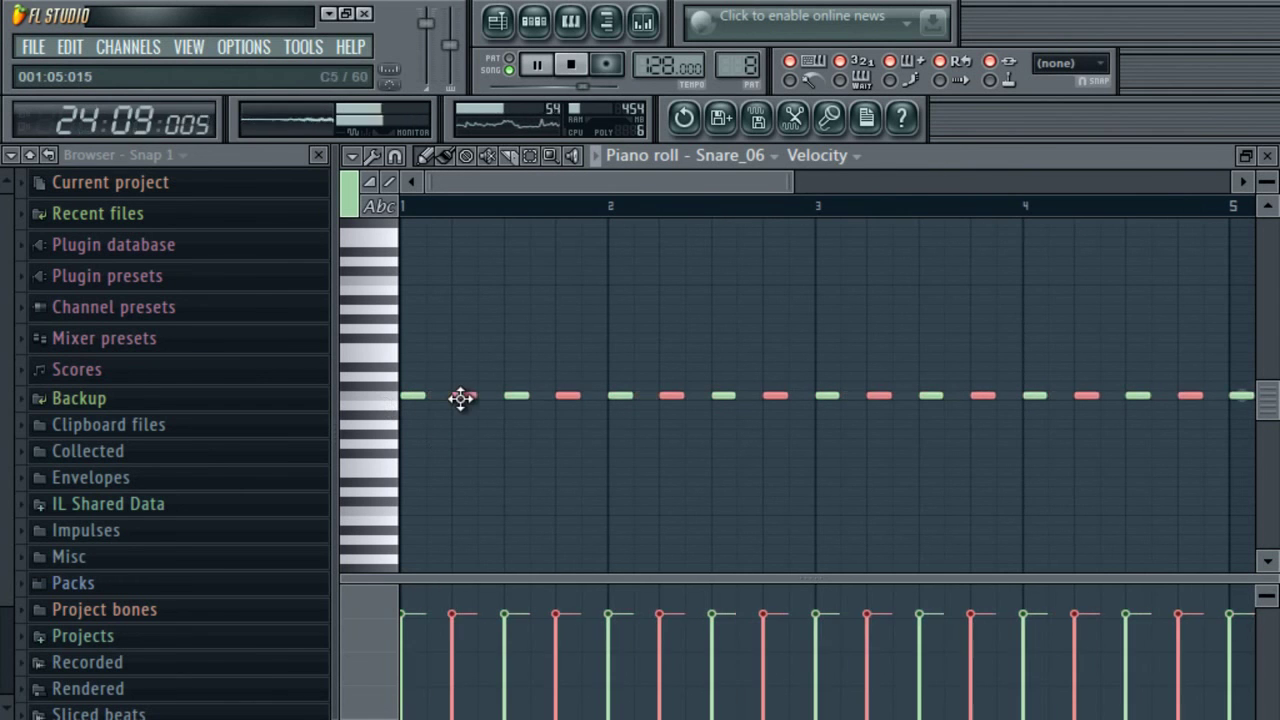
- Fill the gaps between the bar 5 snare notes with two-step C5 notes so the bar holds eight hits
{"action": "left_click_drag", "start_coordinate": [802, 191], "coordinate": [968, 218]}
{"action": "left_click", "coordinate": [797, 396]}
{"action": "left_click", "coordinate": [848, 396]}
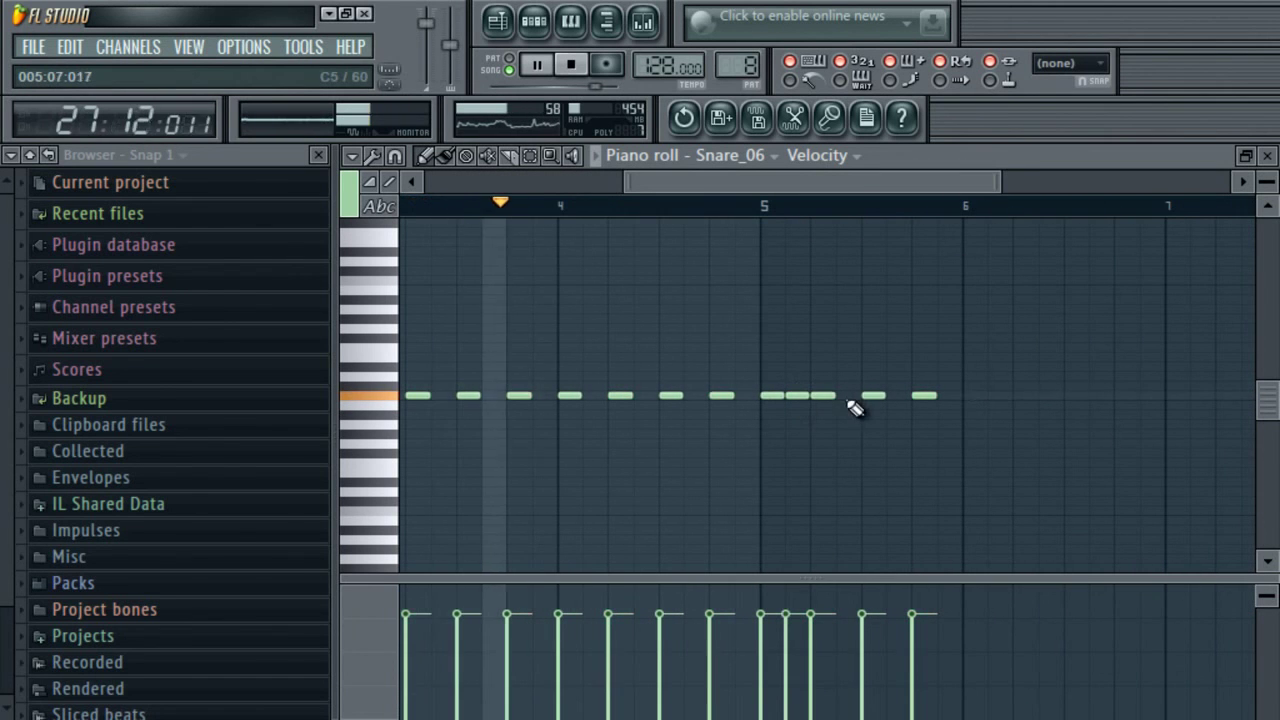
{"action": "left_click", "coordinate": [898, 396]}
{"action": "left_click", "coordinate": [949, 396]}
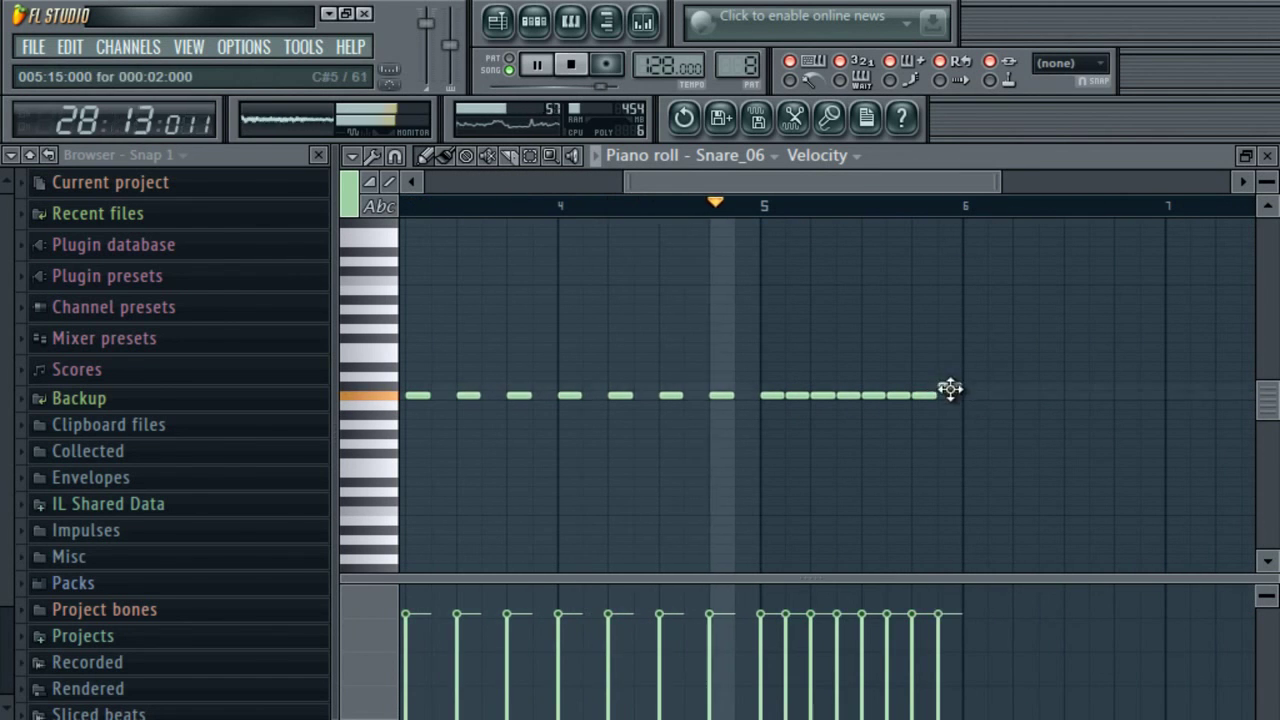
- Select the eight snare notes of bar 5 and copy them into bar 6
{"action": "left_click_drag", "start_coordinate": [977, 406], "coordinate": [766, 386]}
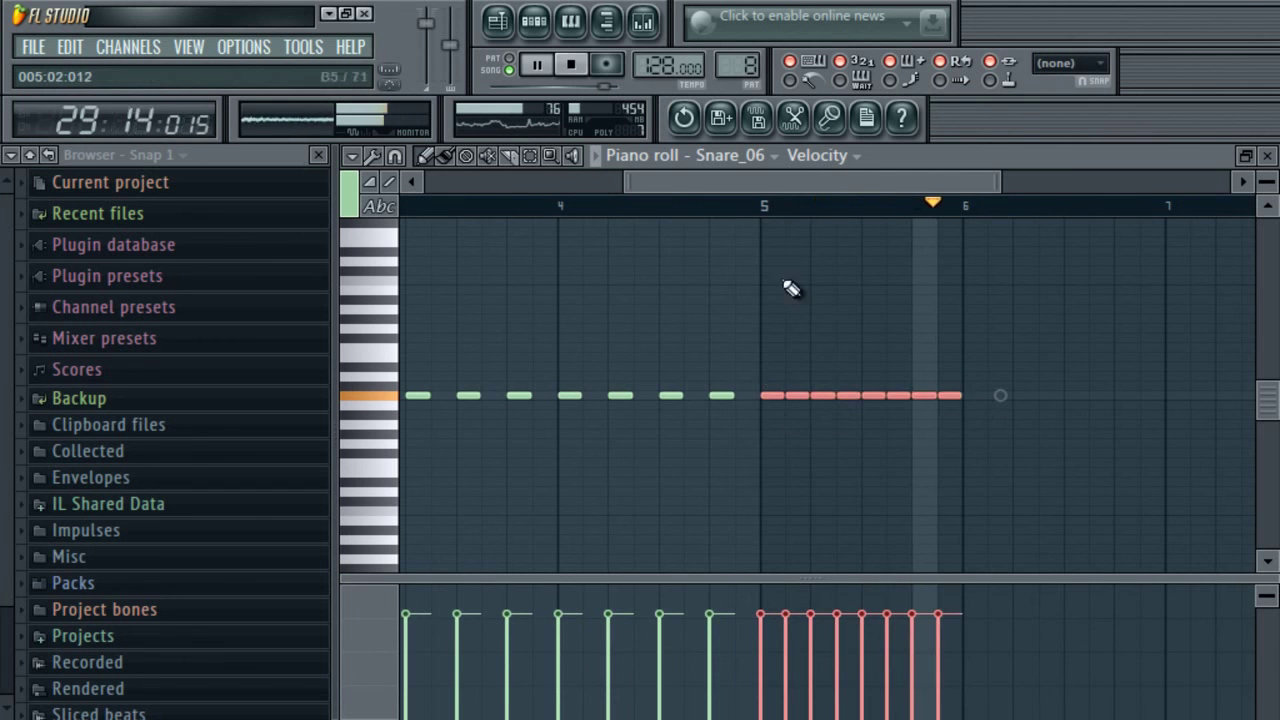
{"action": "left_click_drag", "start_coordinate": [798, 184], "coordinate": [949, 205]}
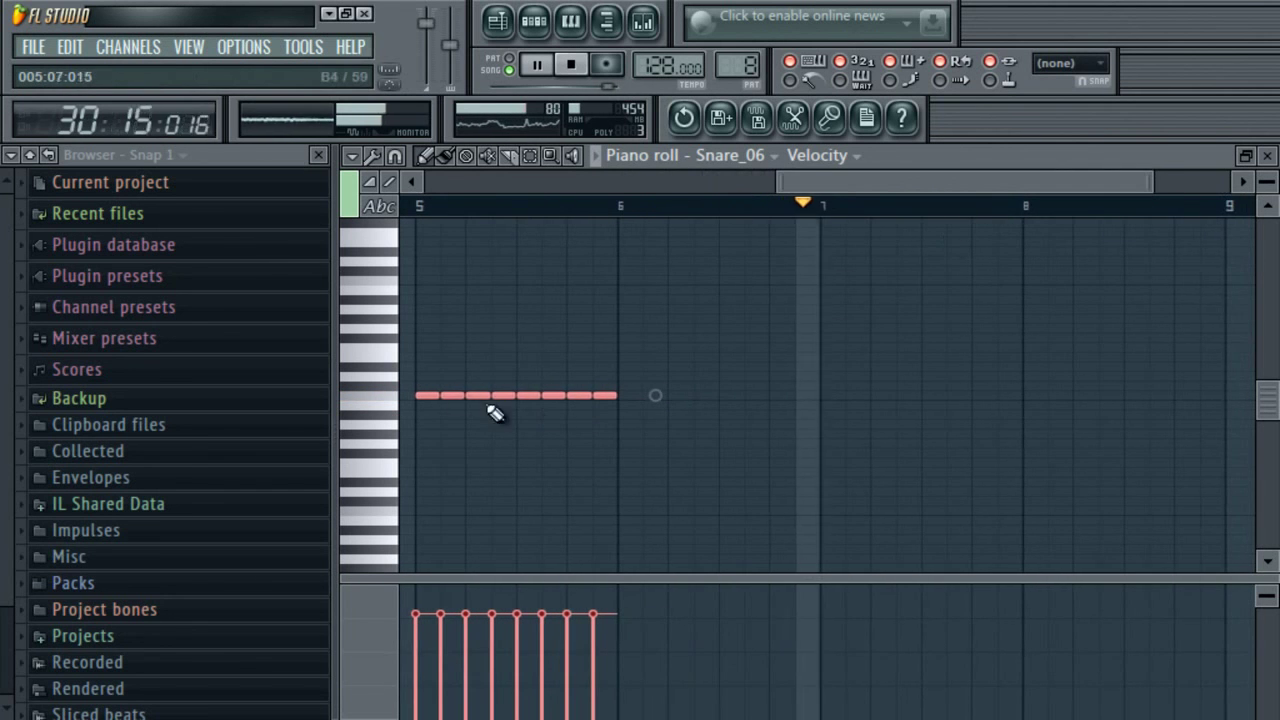
{"action": "left_click_drag", "start_coordinate": [433, 395], "coordinate": [633, 393]}
- Shorten the bar 6 snare notes to one step and interleave a copy of them to make sixteen hits
{"action": "left_click_drag", "start_coordinate": [1078, 176], "coordinate": [985, 300]}
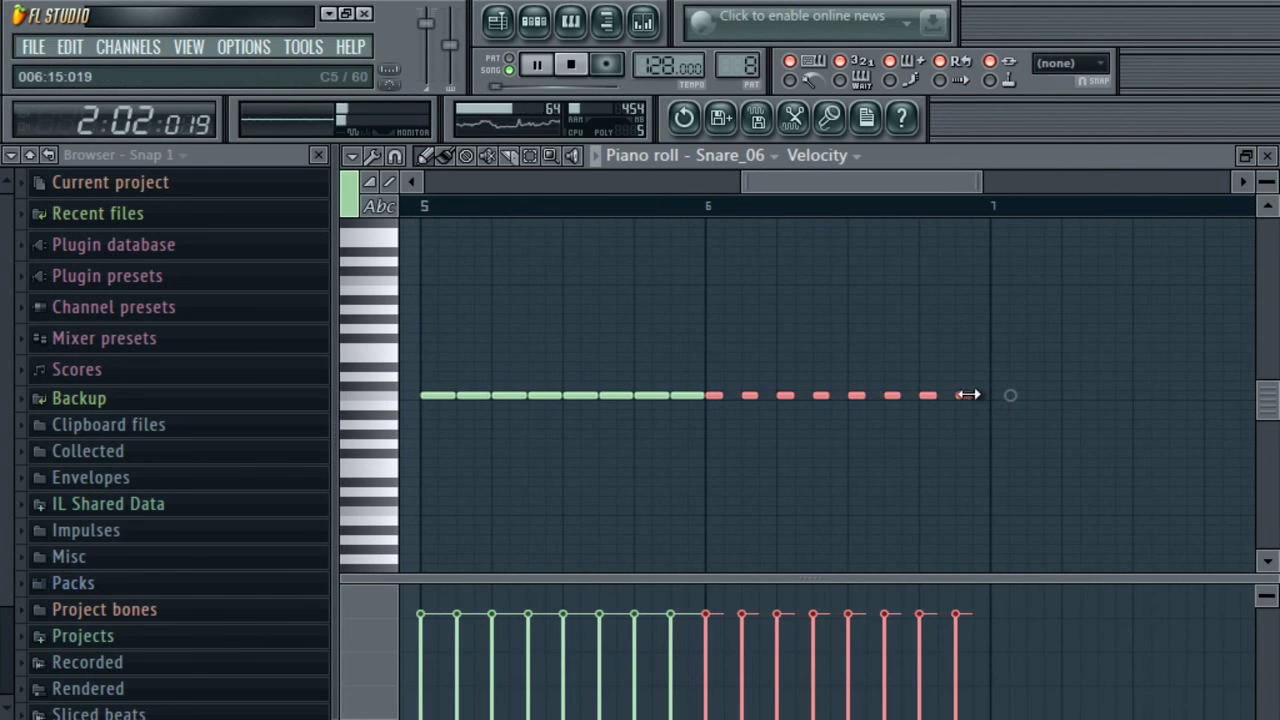
{"action": "left_click_drag", "start_coordinate": [933, 410], "coordinate": [684, 422]}
{"action": "left_click_drag", "start_coordinate": [432, 413], "coordinate": [732, 398]}
{"action": "left_click_drag", "start_coordinate": [1045, 402], "coordinate": [723, 410]}
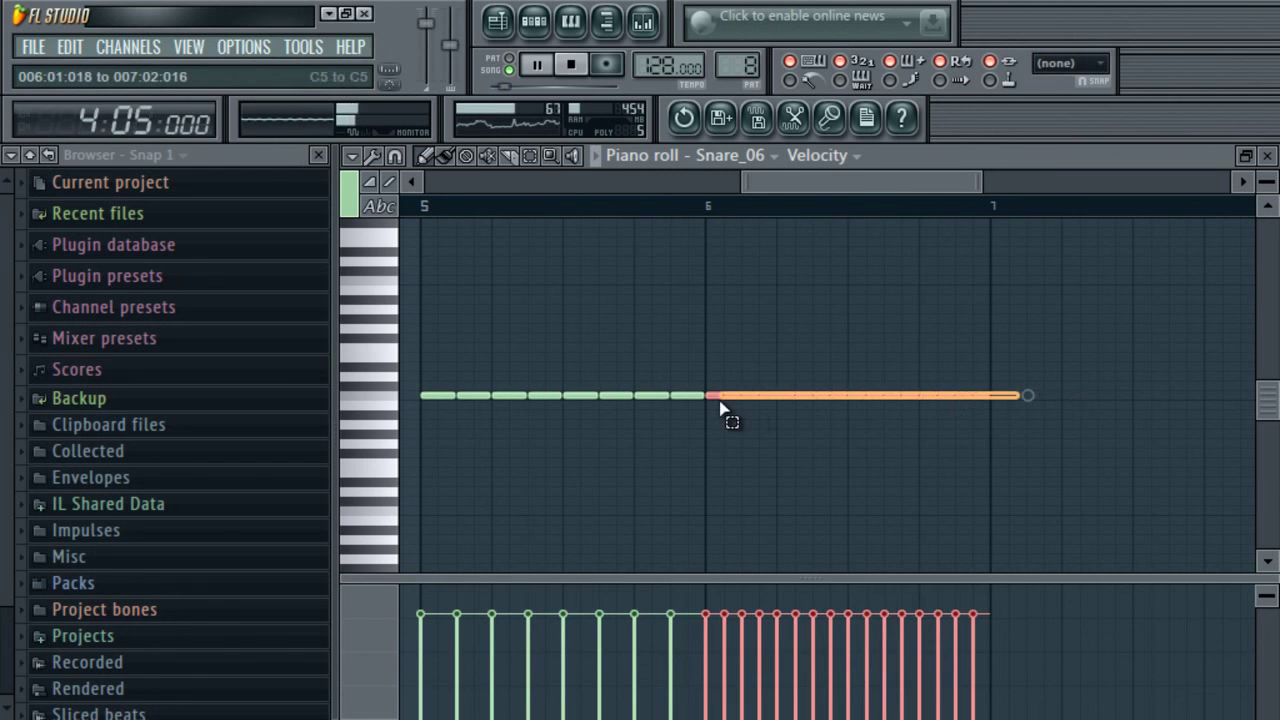
- Duplicate the sixteen bar 6 snare notes into bar 7 and run the Chopper on them
{"action": "left_click_drag", "start_coordinate": [818, 181], "coordinate": [972, 208]}
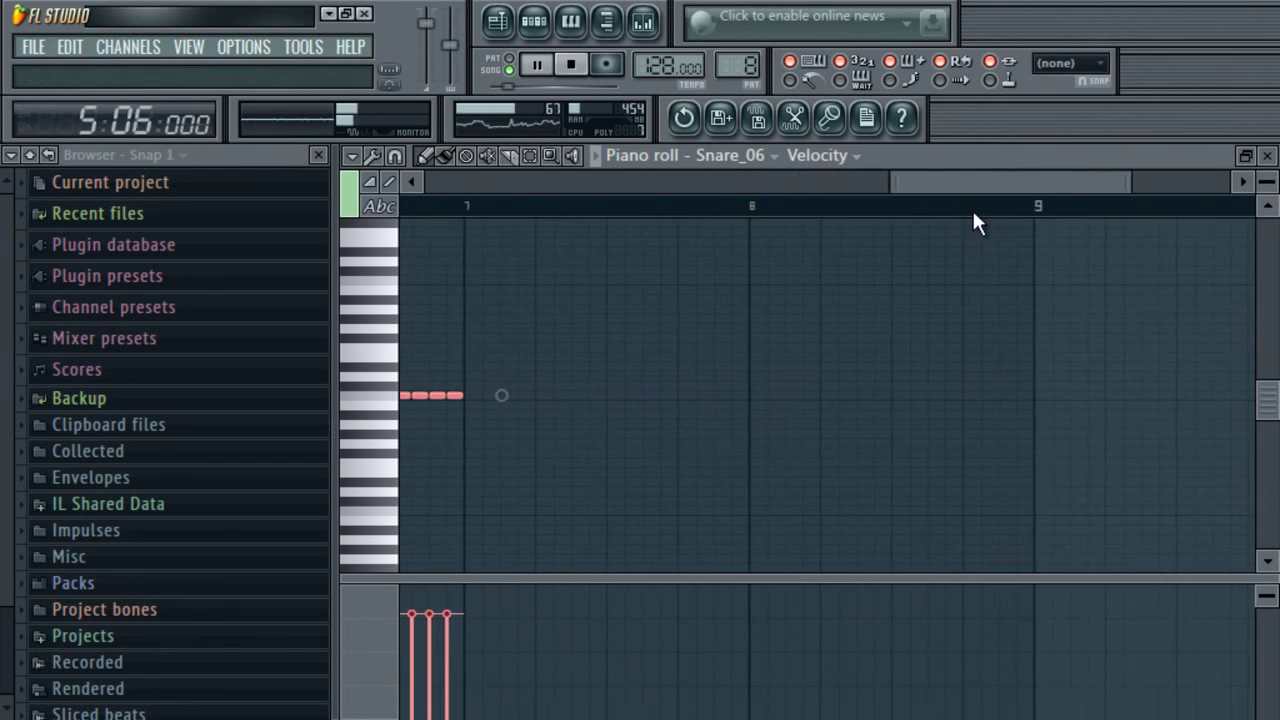
{"action": "key", "text": "ctrl+b"}
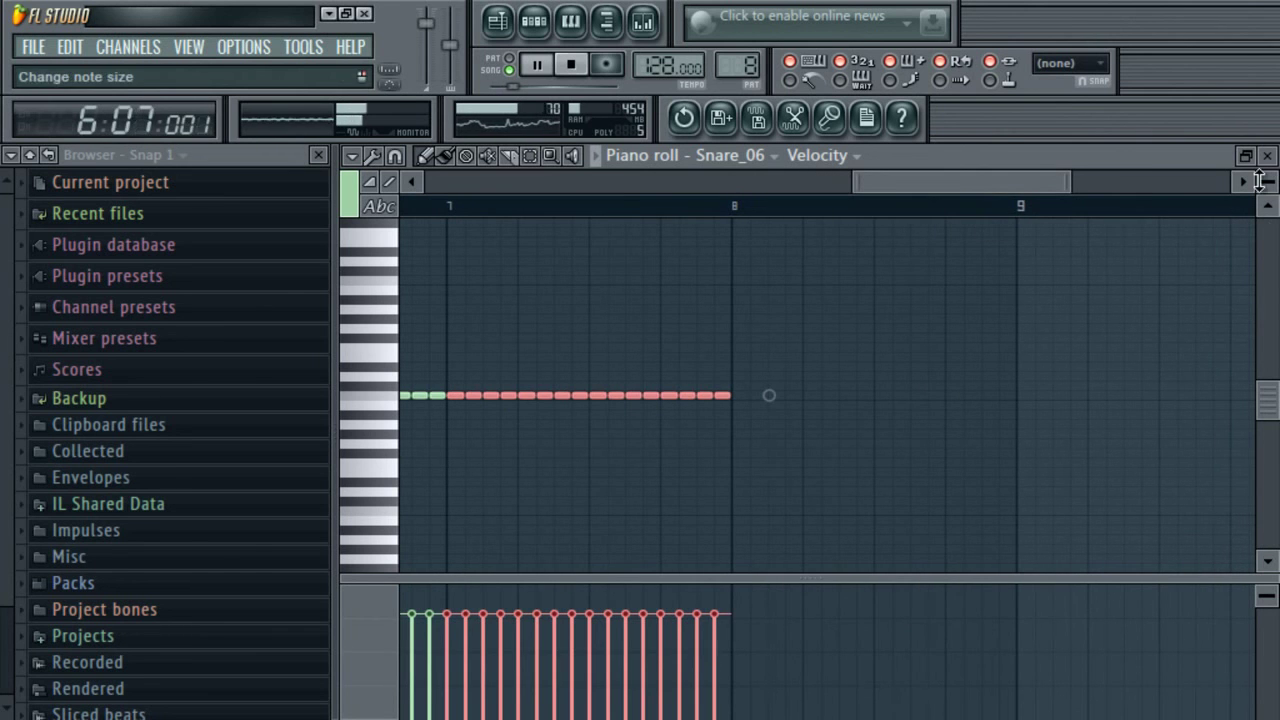
{"action": "key", "text": "alt+u"}
{"action": "left_click_drag", "start_coordinate": [606, 342], "coordinate": [602, 308]}
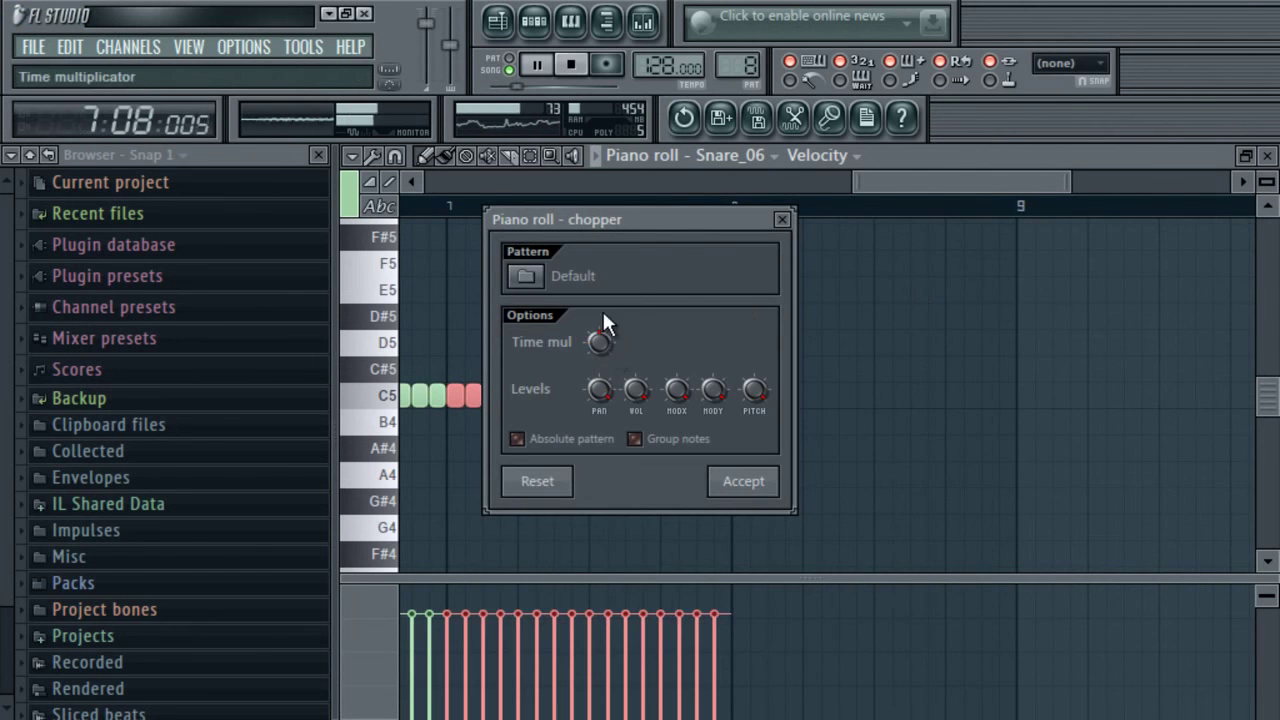
{"action": "key", "text": "Return"}
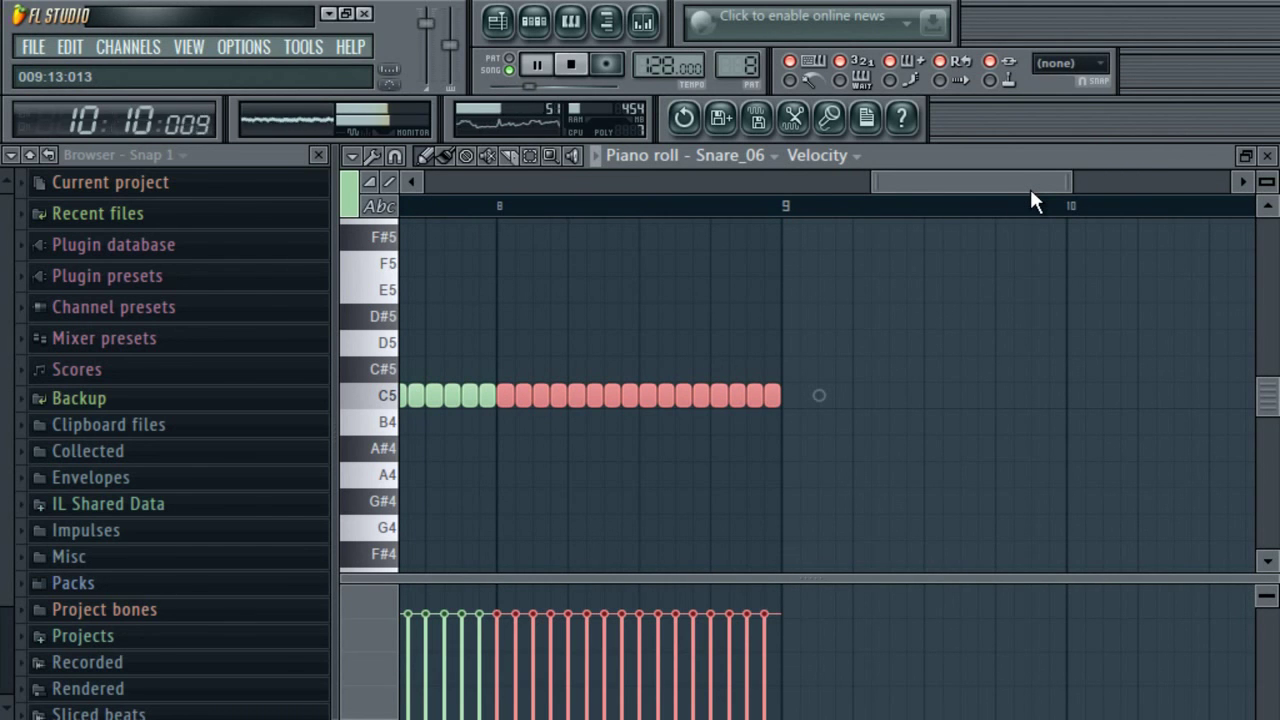
- Chop the sixteen bar 8 snare notes into thirty-two shorter hits with the Chopper
{"action": "key", "text": "alt+u"}
{"action": "mouse_move", "coordinate": [598, 336]}
{"action": "left_mouse_down"}
{"action": "mouse_move", "coordinate": [608, 370]}
{"action": "mouse_move", "coordinate": [604, 356]}
{"action": "left_mouse_up"}
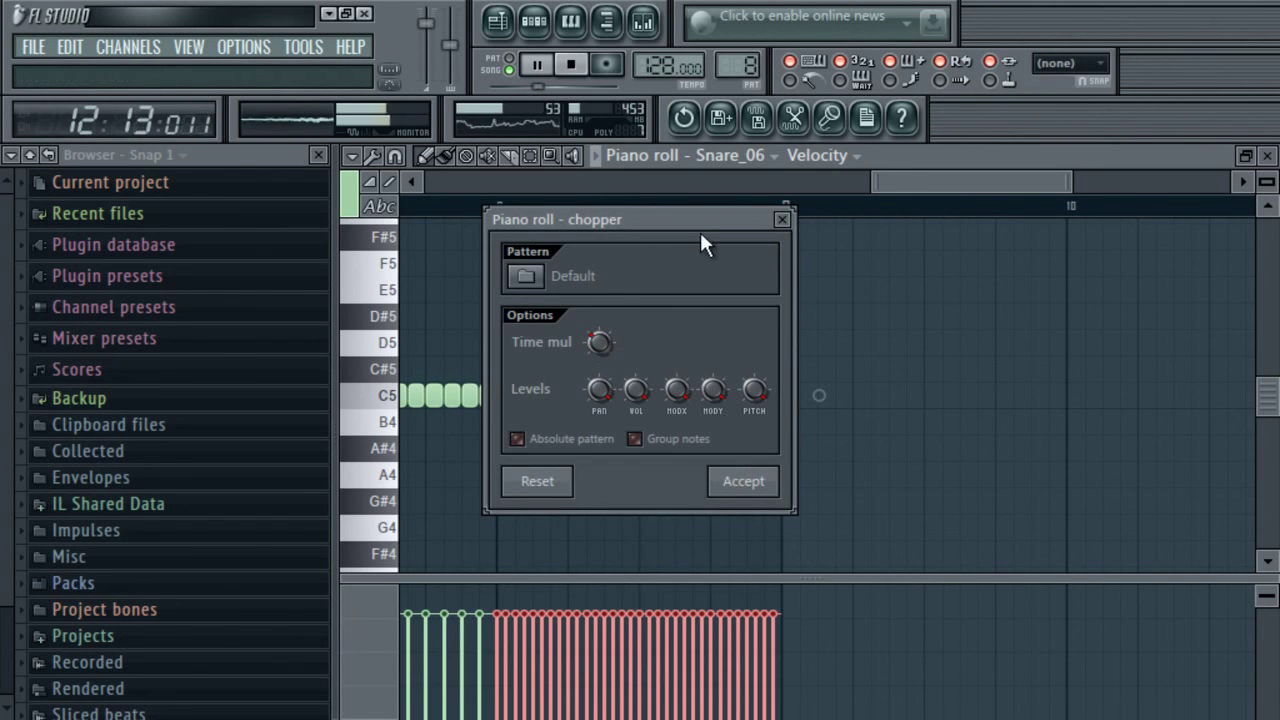
{"action": "left_click_drag", "start_coordinate": [681, 219], "coordinate": [896, 233]}
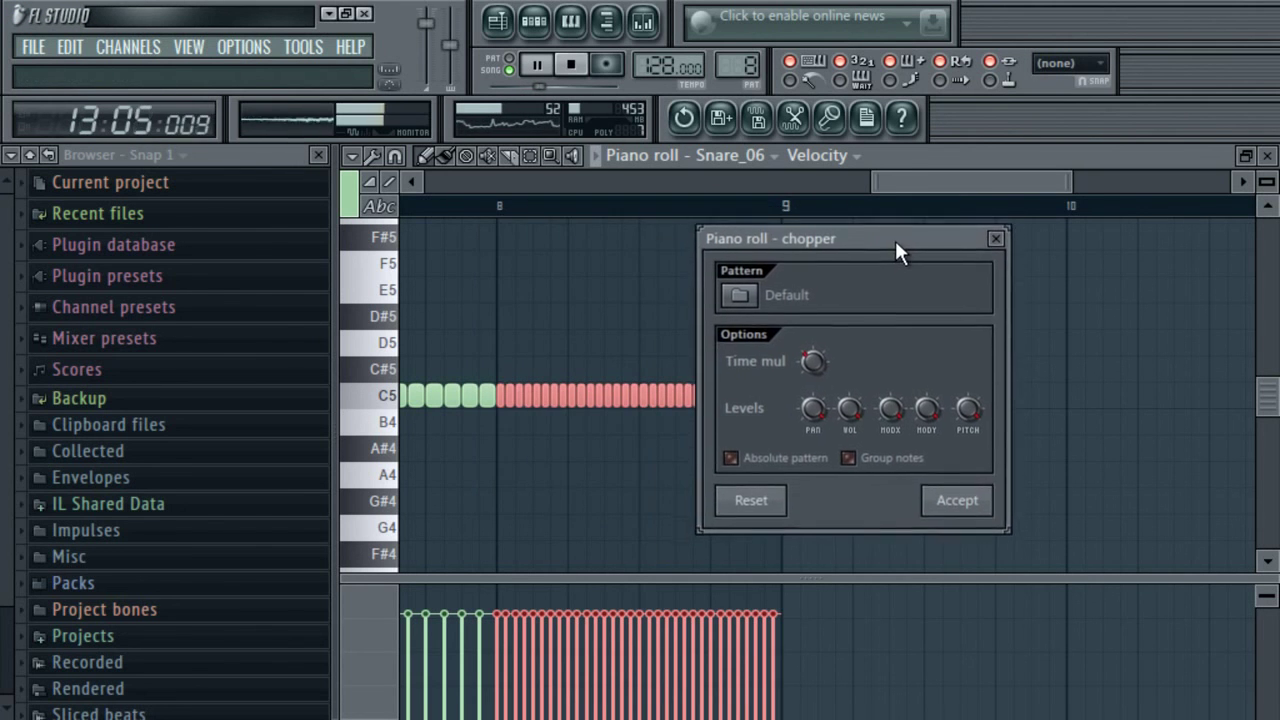
{"action": "left_click", "coordinate": [957, 497]}
- Route the Snare_06 channel to mixer insert 8 and lower that insert's volume fader
{"action": "left_click", "coordinate": [497, 20]}
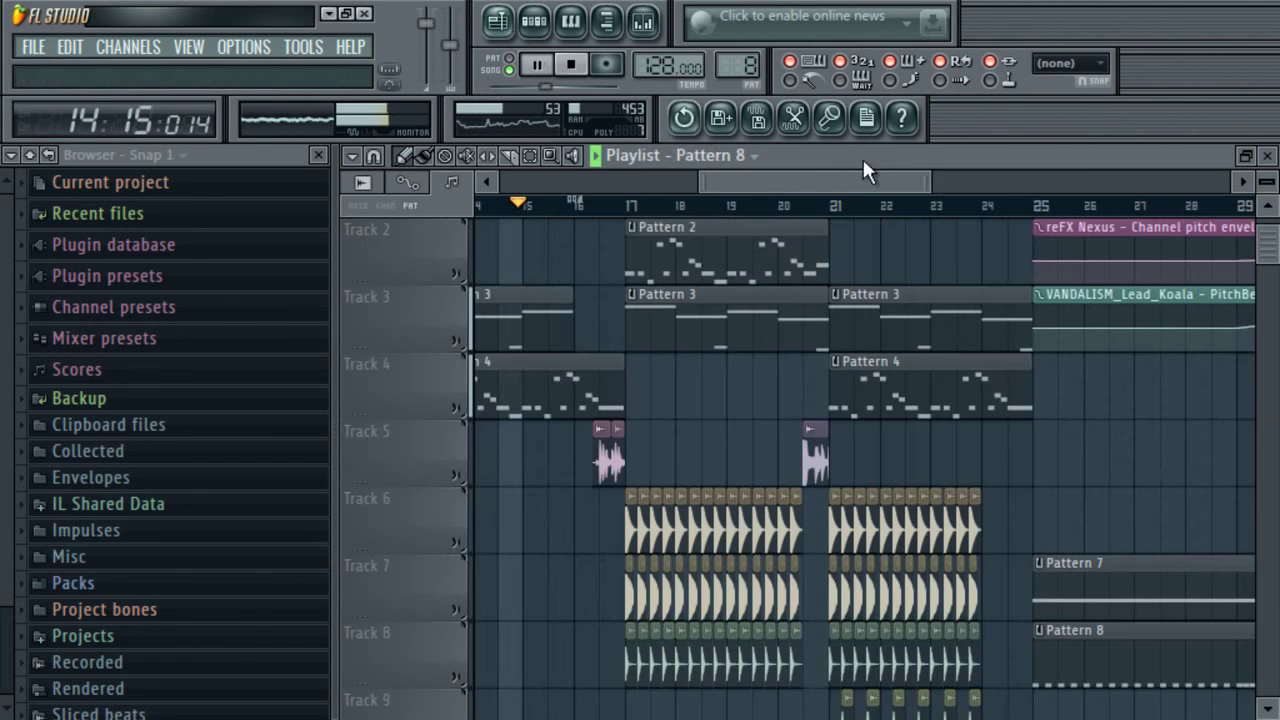
{"action": "left_click_drag", "start_coordinate": [1006, 198], "coordinate": [1068, 182]}
{"action": "left_click", "coordinate": [651, 30]}
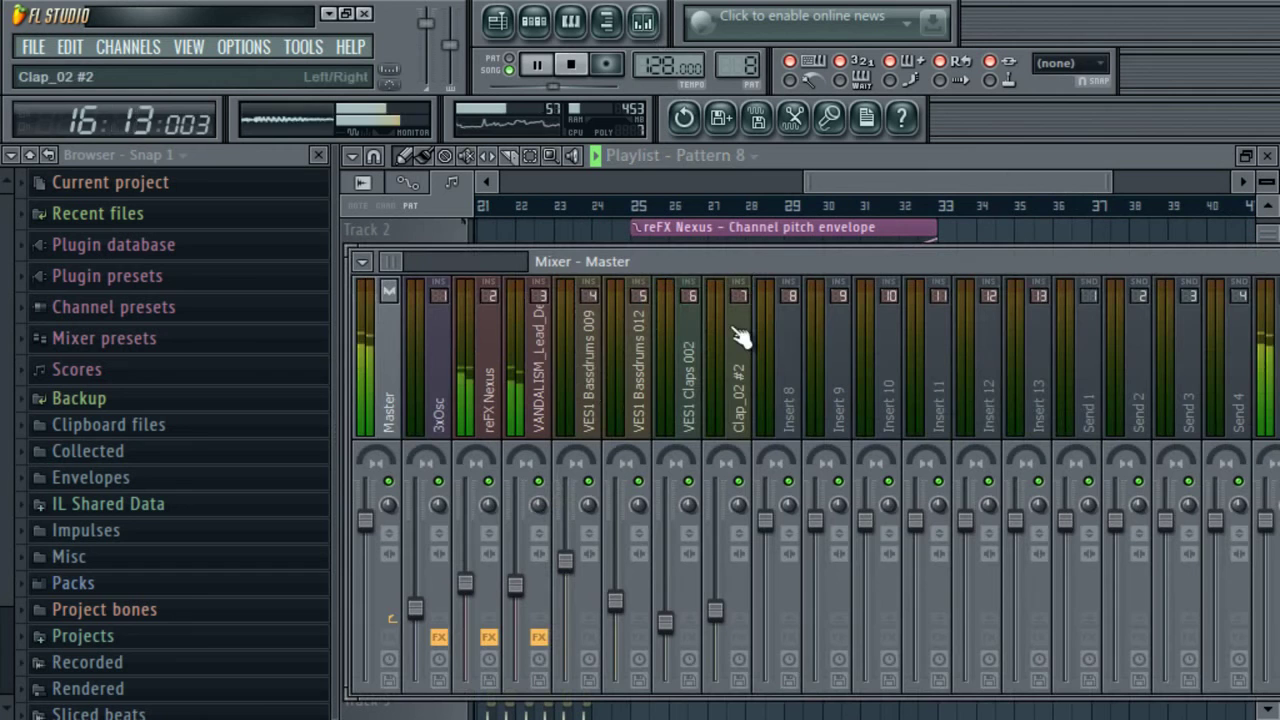
{"action": "left_click", "coordinate": [788, 395]}
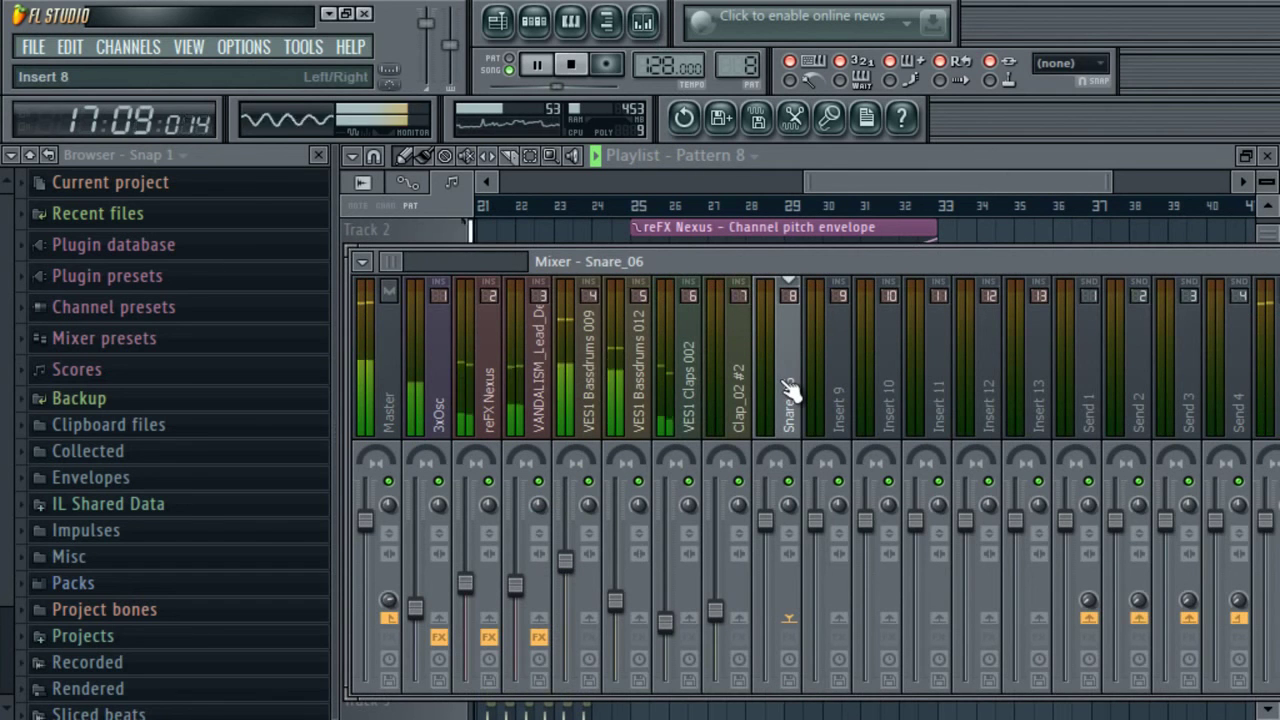
{"action": "left_click", "coordinate": [606, 20]}
{"action": "left_click_drag", "start_coordinate": [436, 530], "coordinate": [436, 587]}
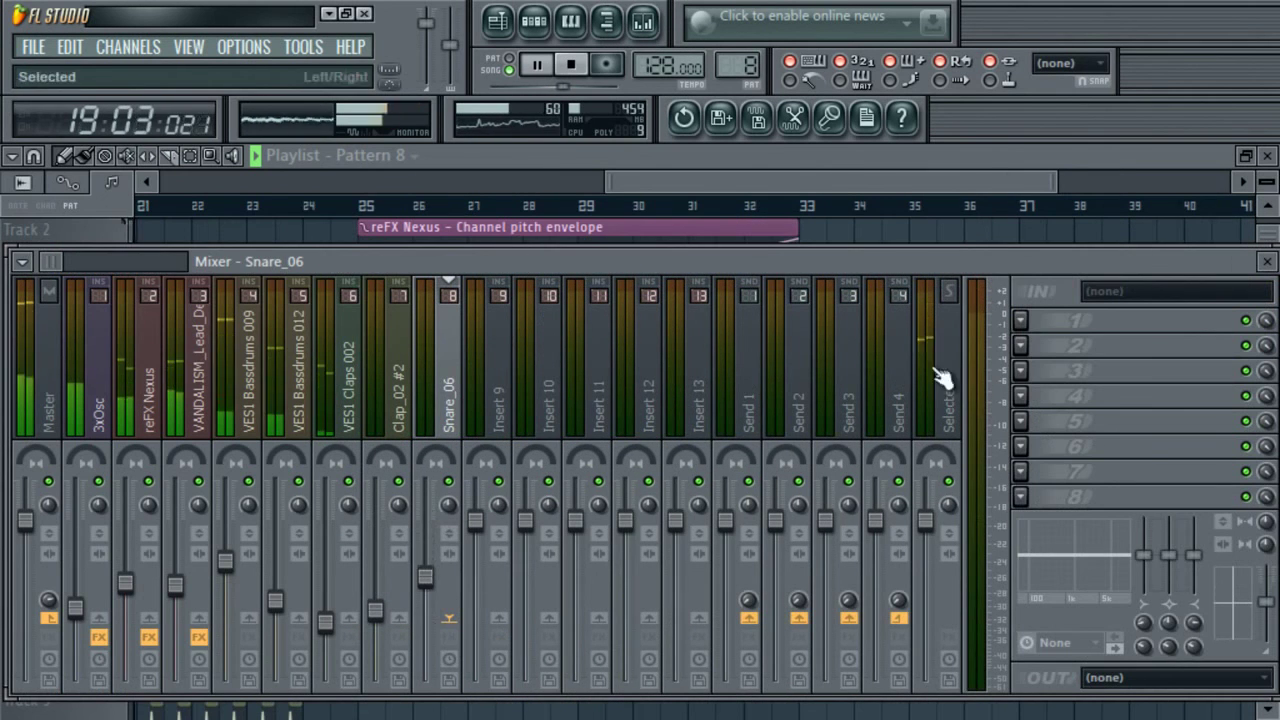
- Add Soundgoodizer and Fruity Reeverb to the Snare_06 insert and set its volume to 52% (-12.0 dB)
{"action": "left_click", "coordinate": [1021, 320]}
{"action": "left_click", "coordinate": [1198, 100]}
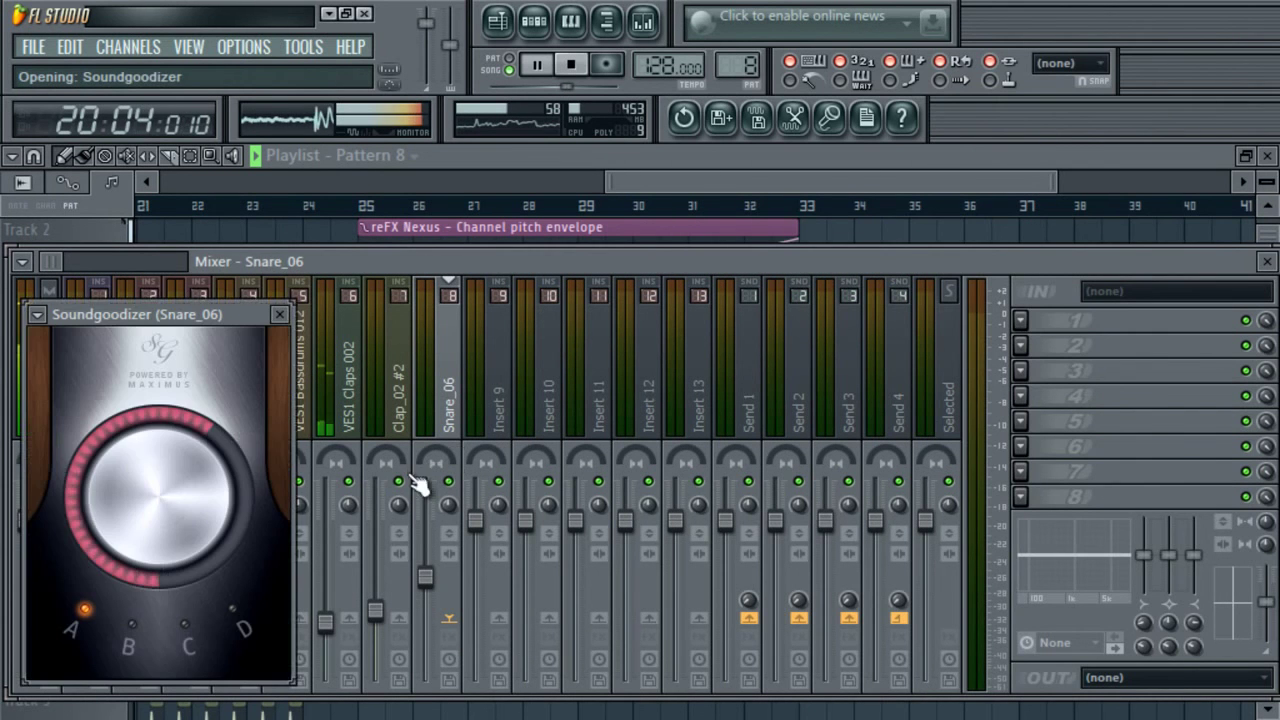
{"action": "key", "text": "Escape"}
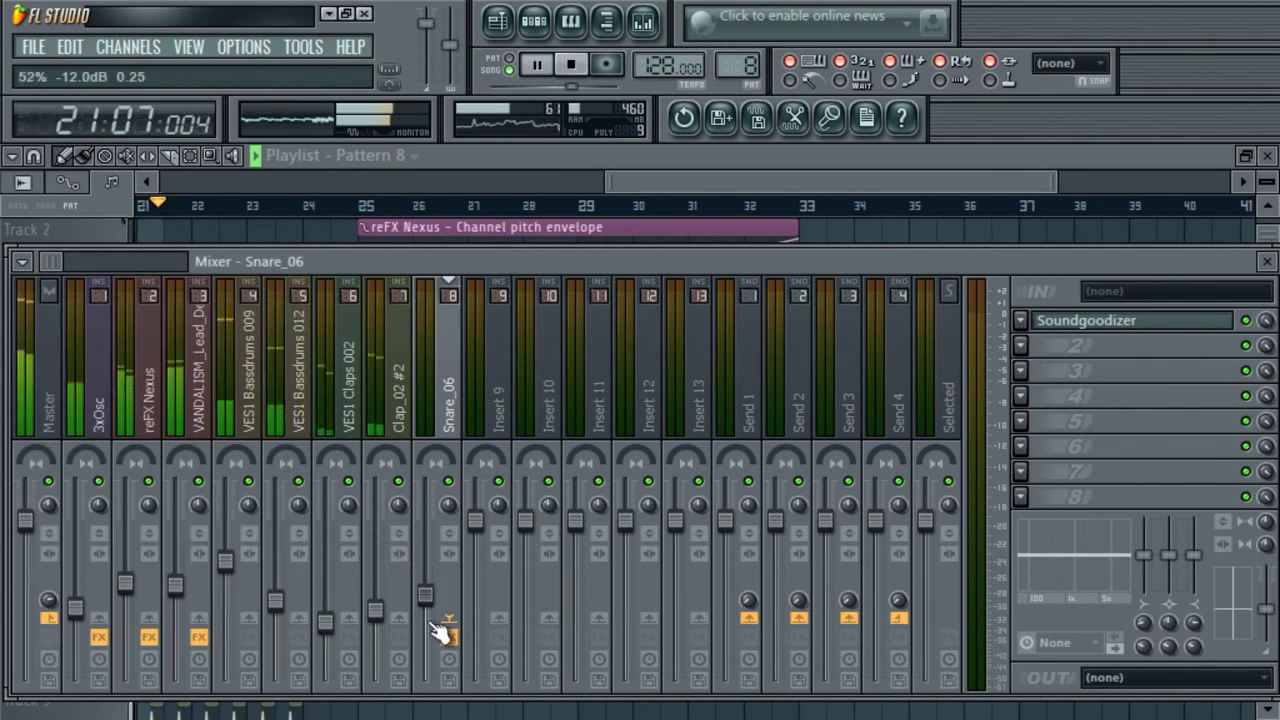
{"action": "left_click", "coordinate": [1025, 349]}
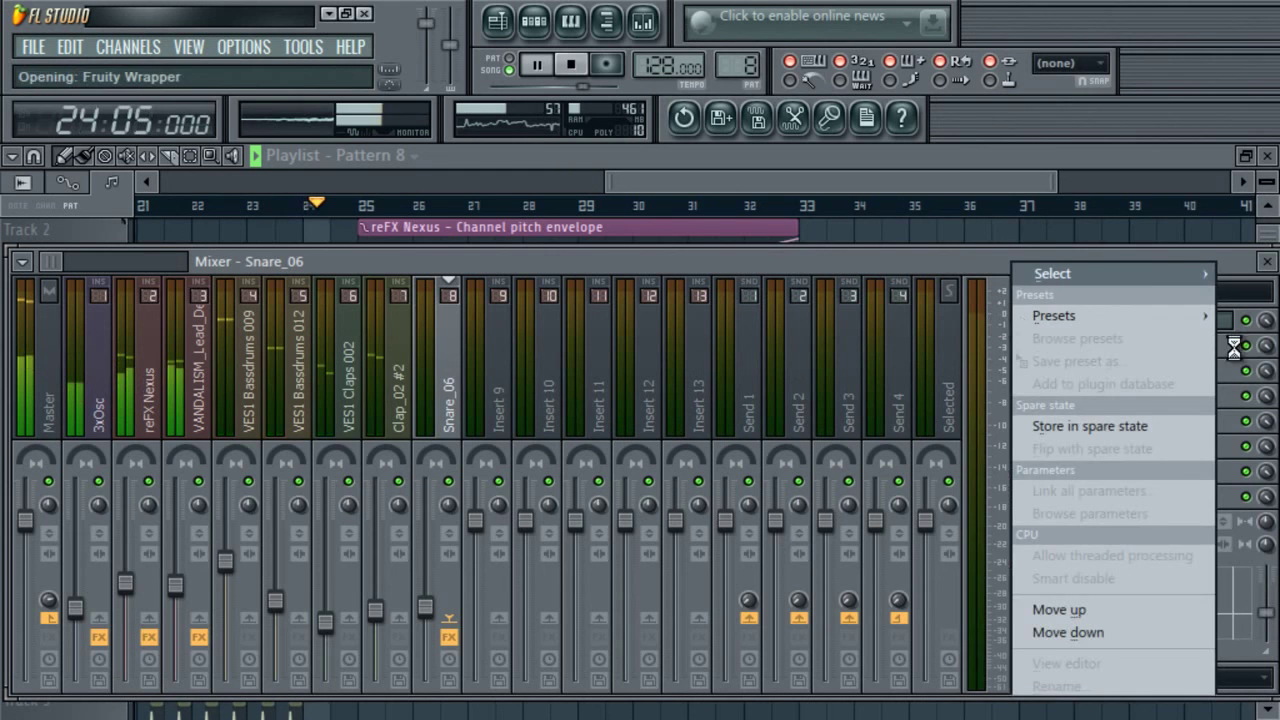
{"action": "key", "text": "Escape"}
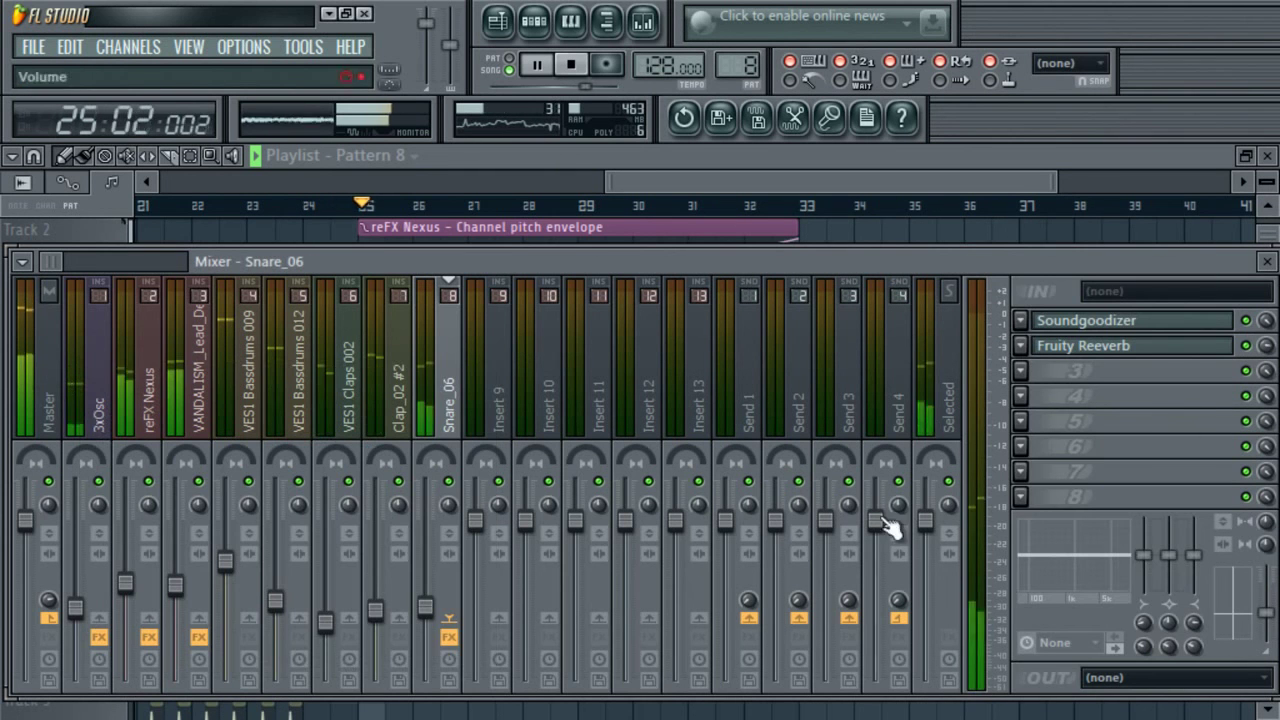
{"action": "left_click_drag", "start_coordinate": [428, 608], "coordinate": [432, 595]}
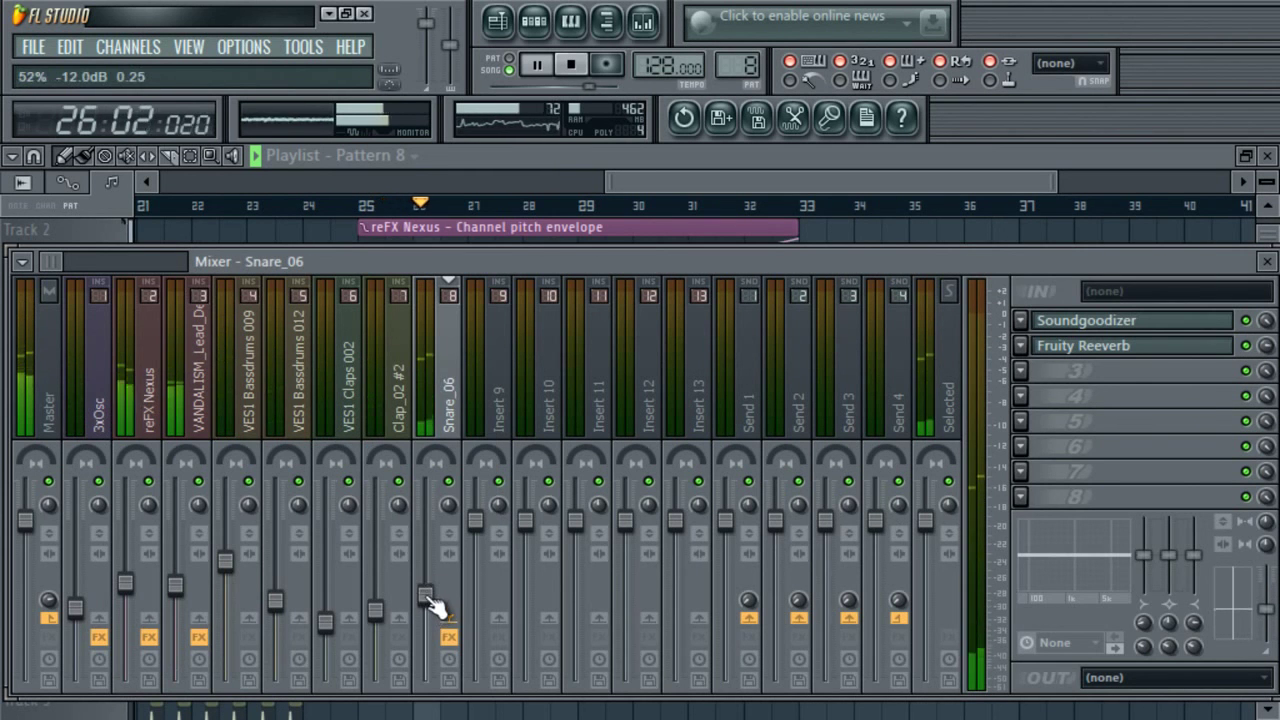
- In Pattern 8, chop the sixteen bar 7 snare notes into thirty-two hits and delete the bar 8 notes
{"action": "left_click", "coordinate": [718, 176]}
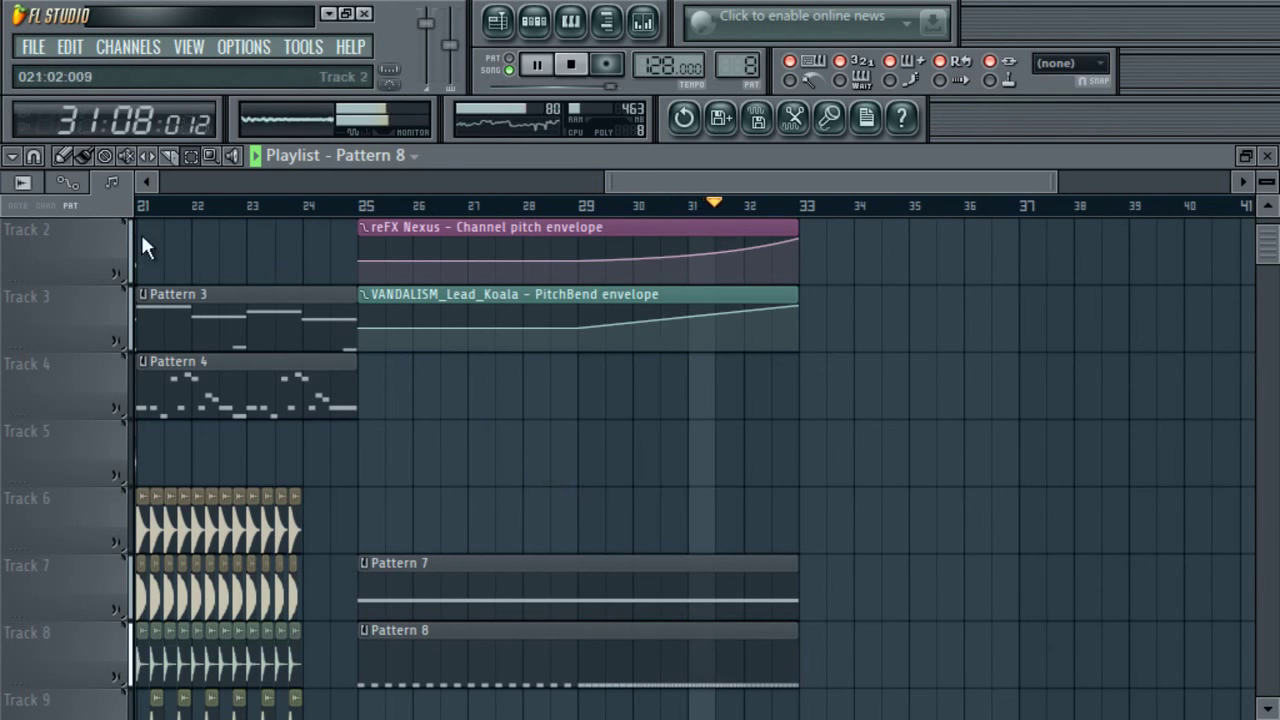
{"action": "double_click", "coordinate": [688, 658]}
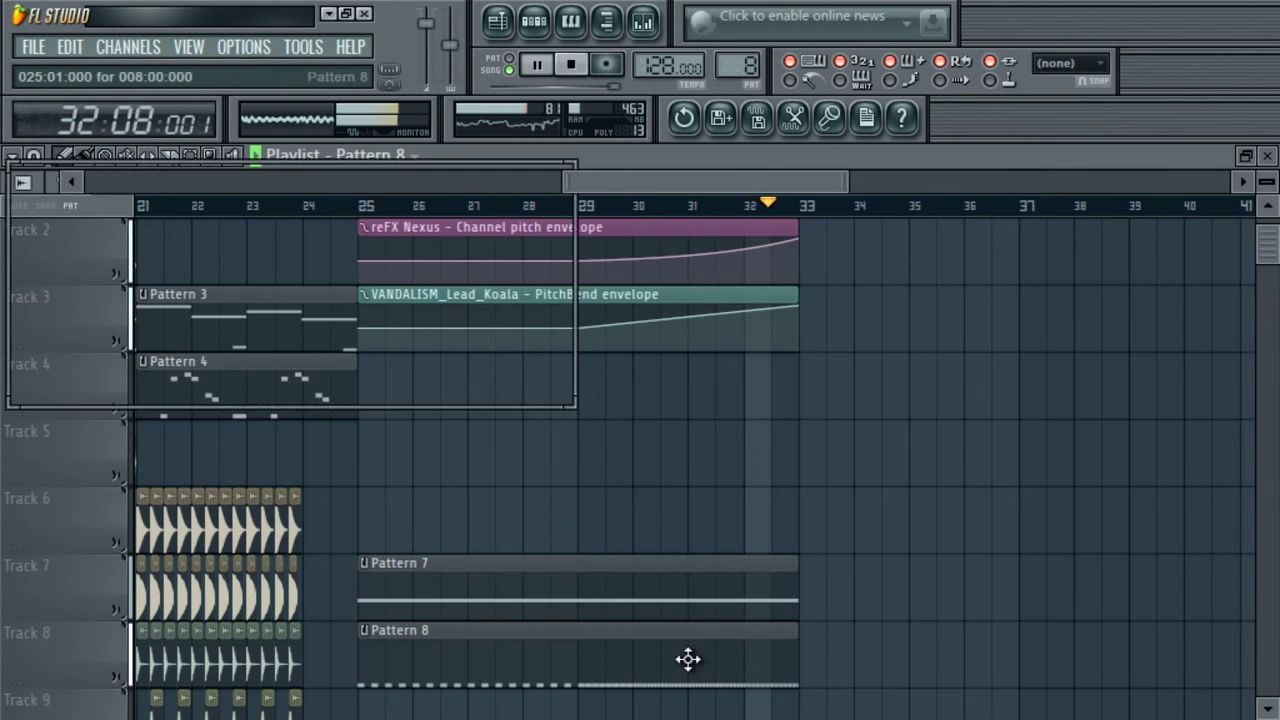
{"action": "left_click_drag", "start_coordinate": [849, 183], "coordinate": [832, 220]}
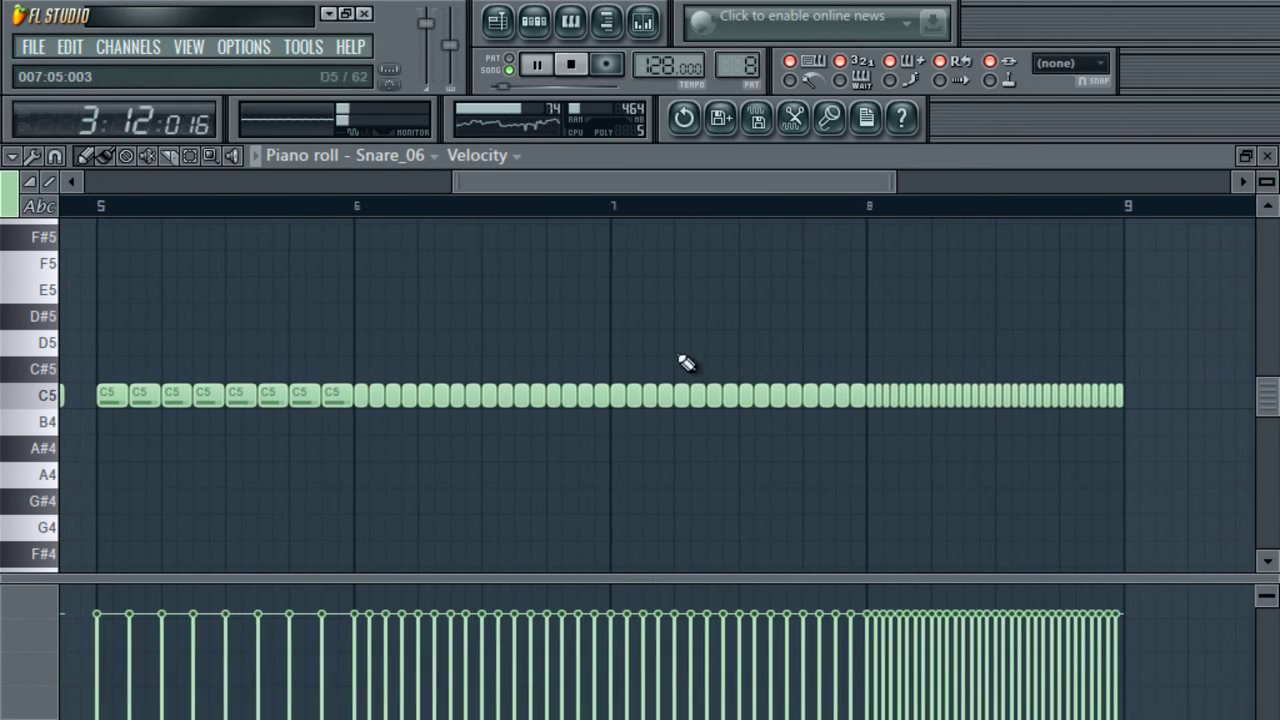
{"action": "left_click_drag", "start_coordinate": [617, 358], "coordinate": [860, 455]}
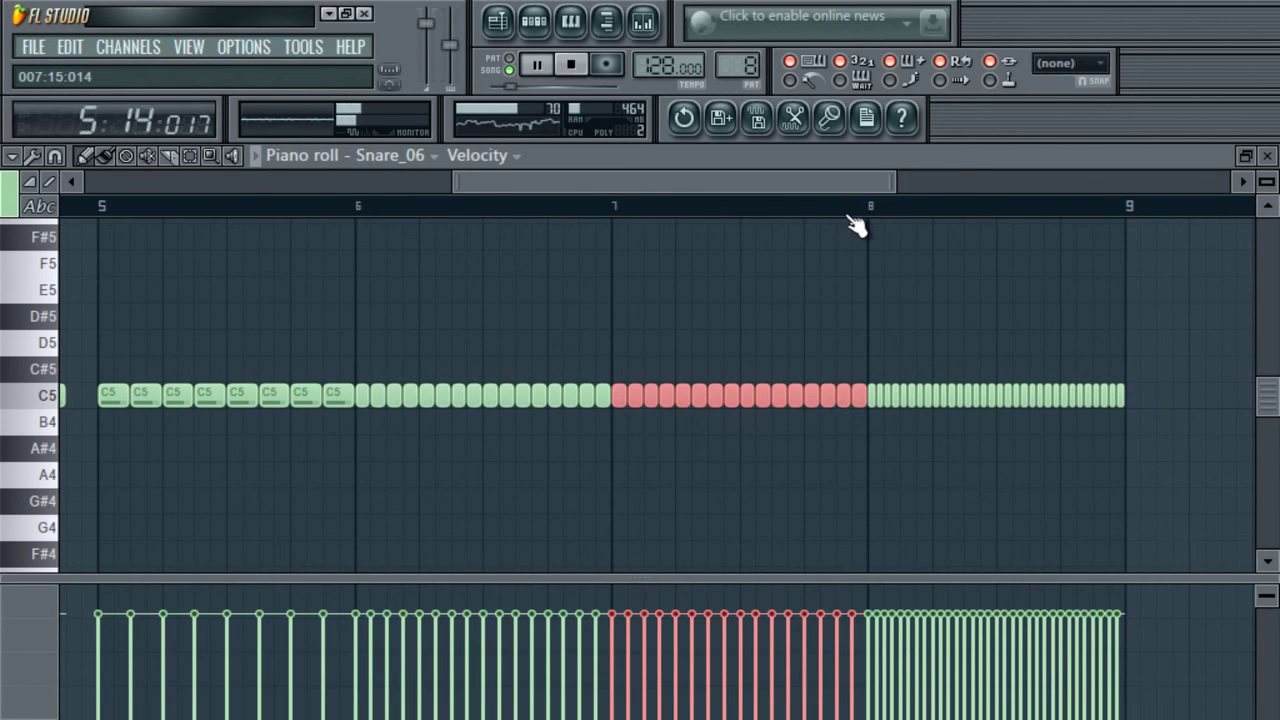
{"action": "key", "text": "alt+u"}
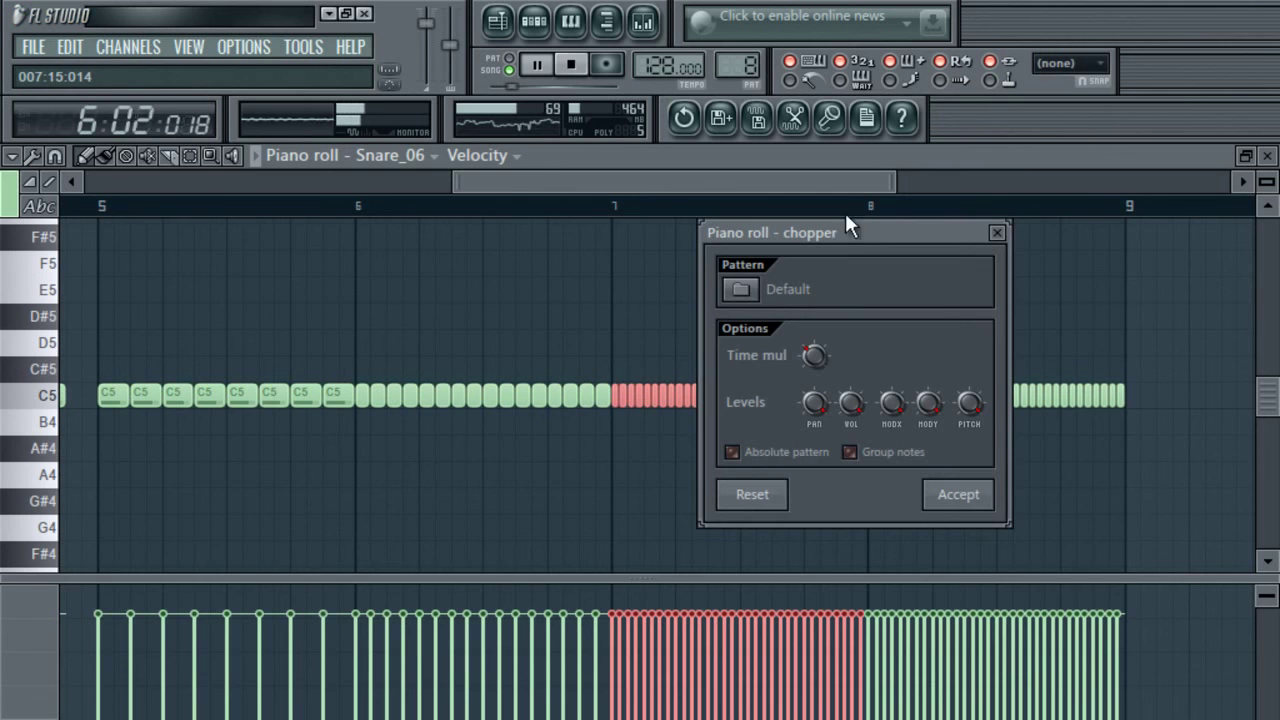
{"action": "left_click", "coordinate": [957, 494]}
{"action": "left_click_drag", "start_coordinate": [878, 360], "coordinate": [1180, 414]}
{"action": "key", "text": "Delete"}
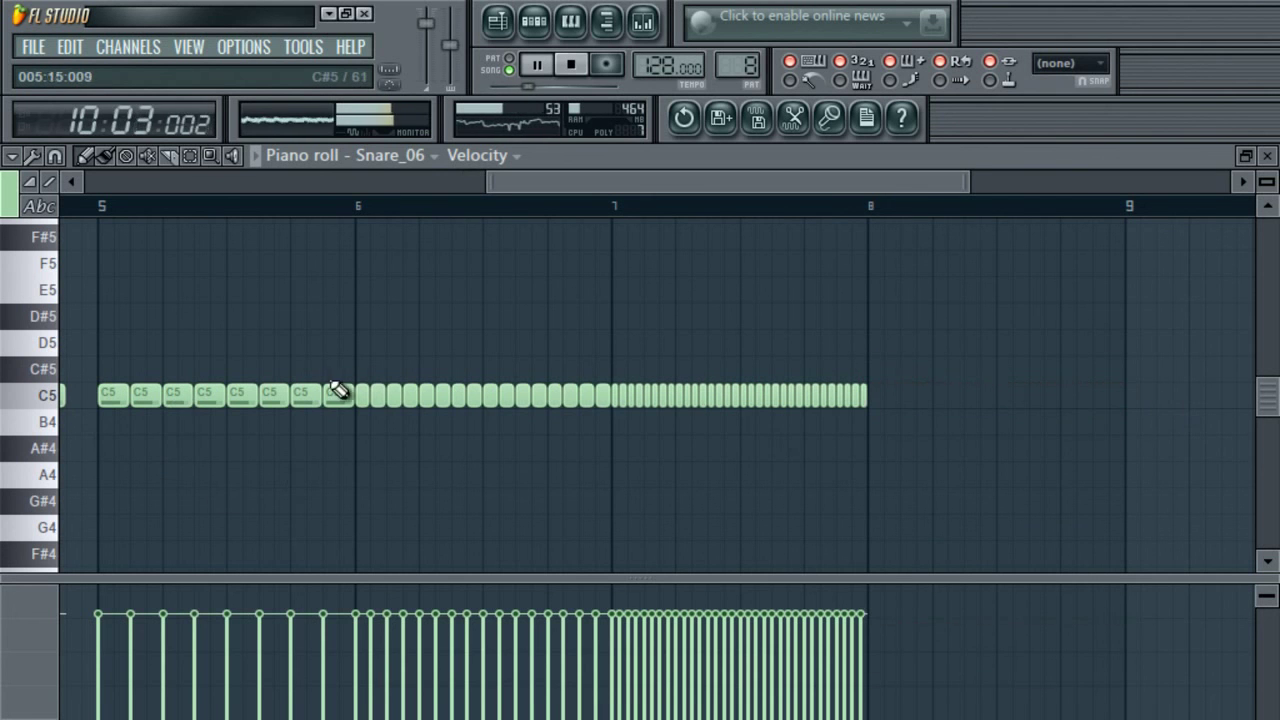
{"action": "left_click_drag", "start_coordinate": [362, 387], "coordinate": [614, 451]}
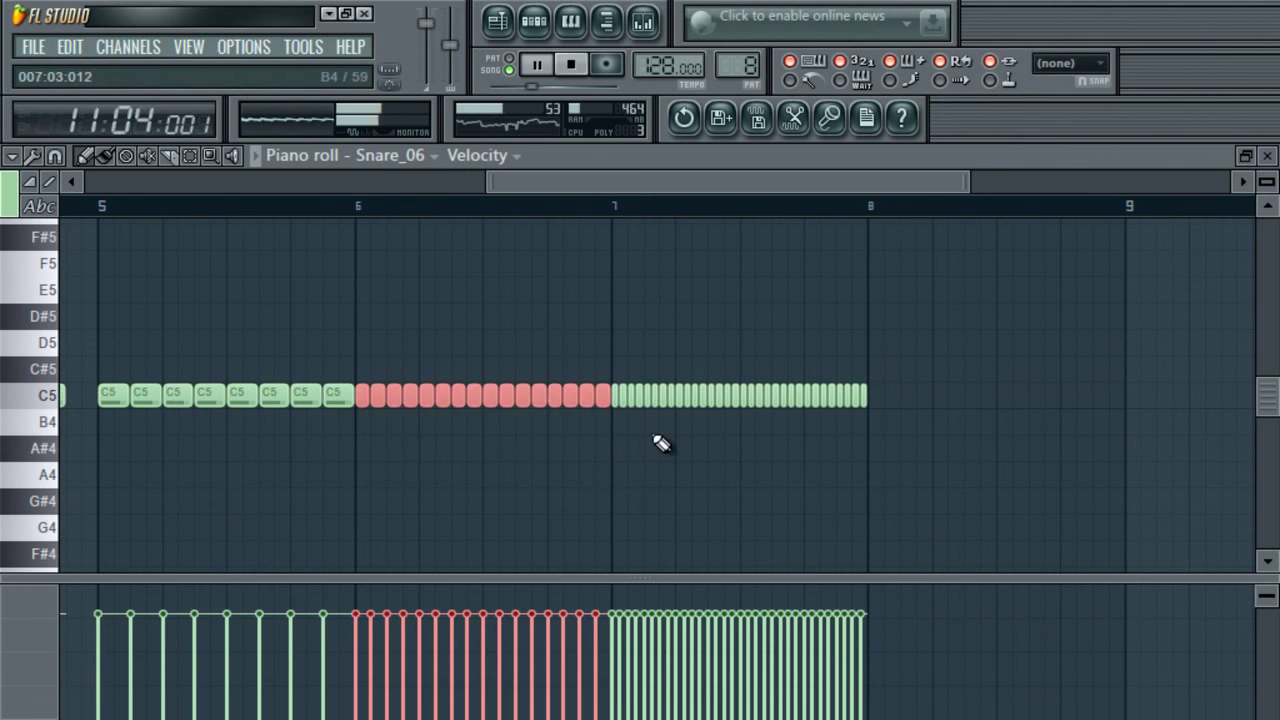
{"action": "key", "text": "alt+u"}
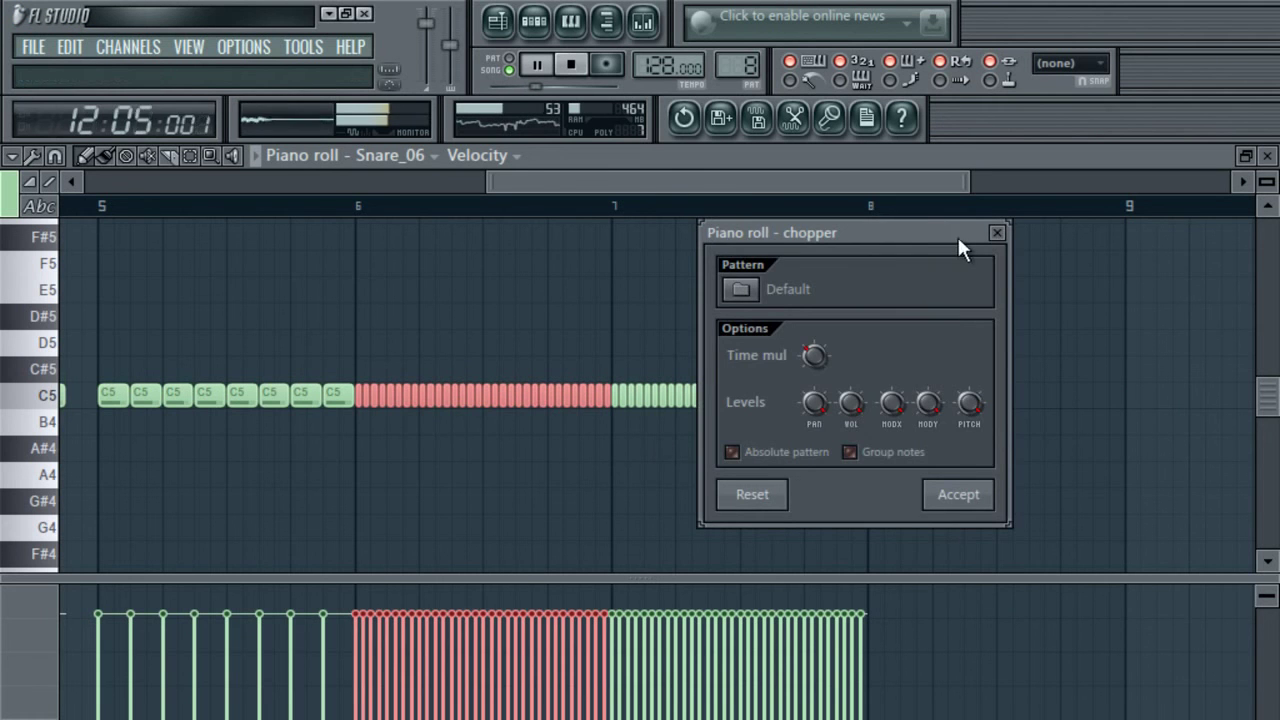
{"action": "left_click", "coordinate": [1001, 235]}
{"action": "key", "text": "ctrl+z"}
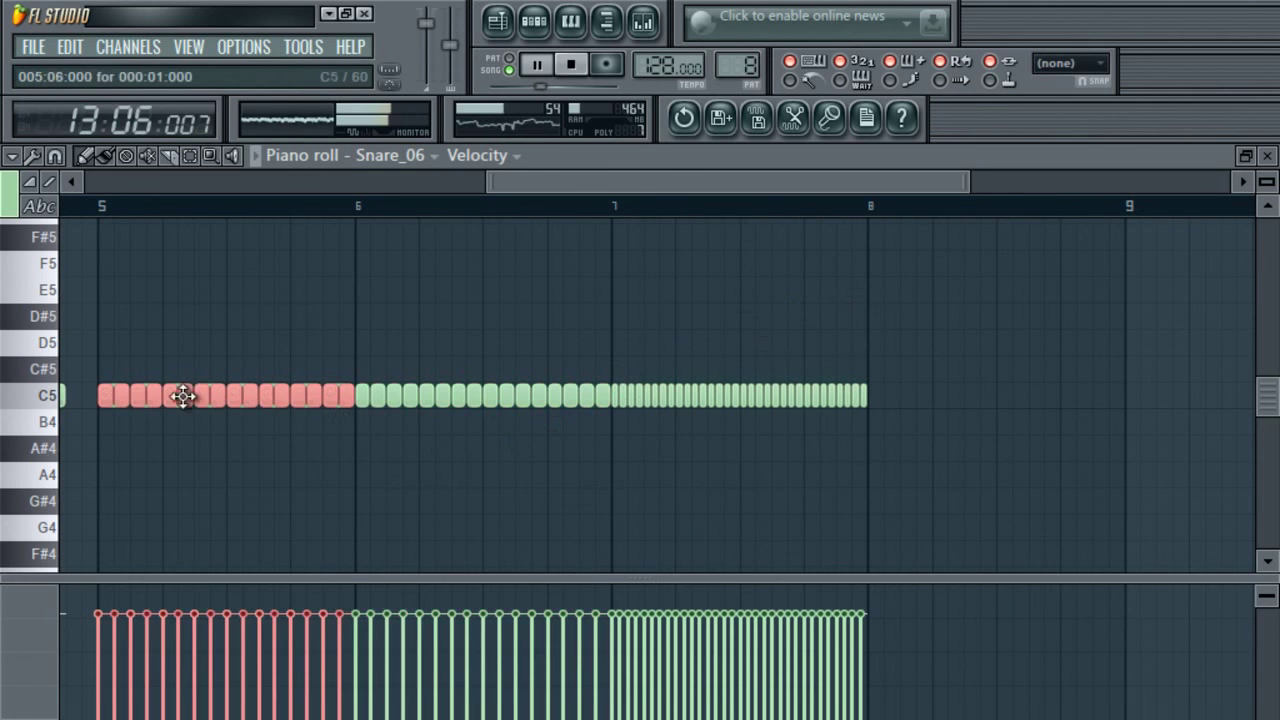
- Copy the sixteen one-step snare notes of bar 6 into bar 8 and run the Chopper on them
{"action": "left_click_drag", "start_coordinate": [112, 399], "coordinate": [890, 403]}
{"action": "key", "text": "ctrl+u"}
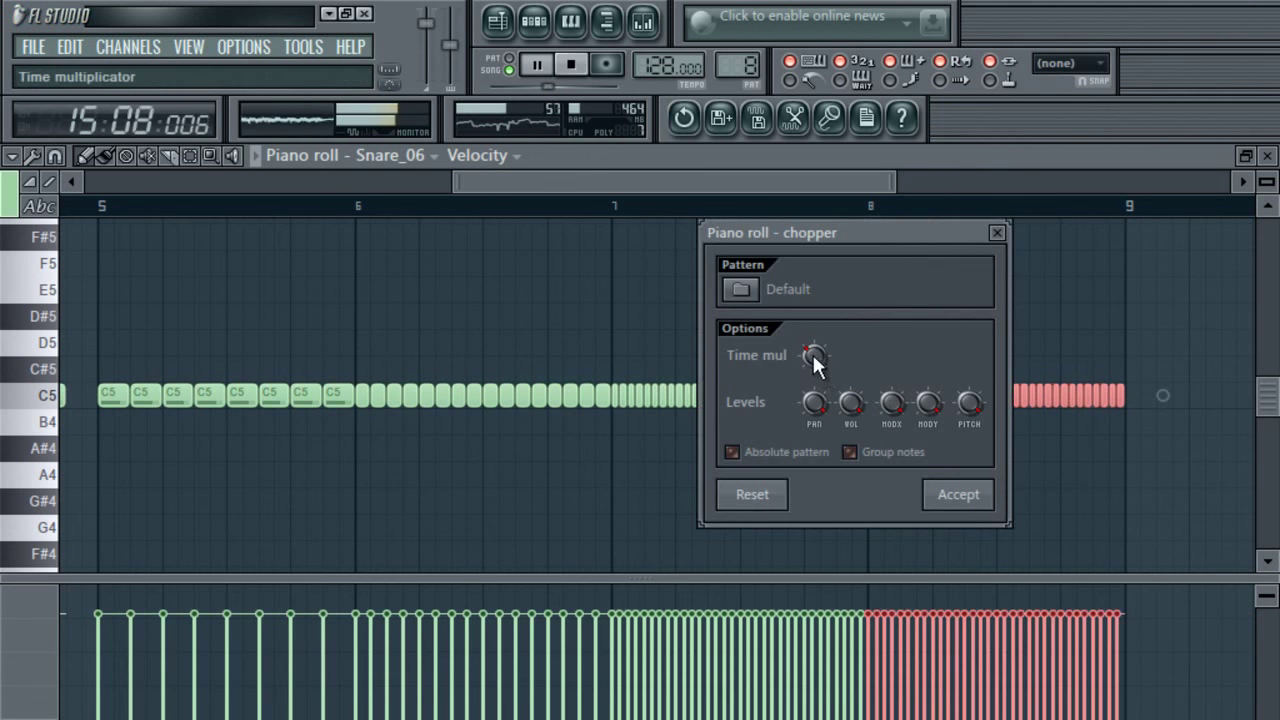
{"action": "left_click", "coordinate": [997, 232]}
- Stop playback and create a channel pitch automation clip for Snare_06 spanning bars 25 to 33 of the playlist
{"action": "left_click", "coordinate": [498, 22]}
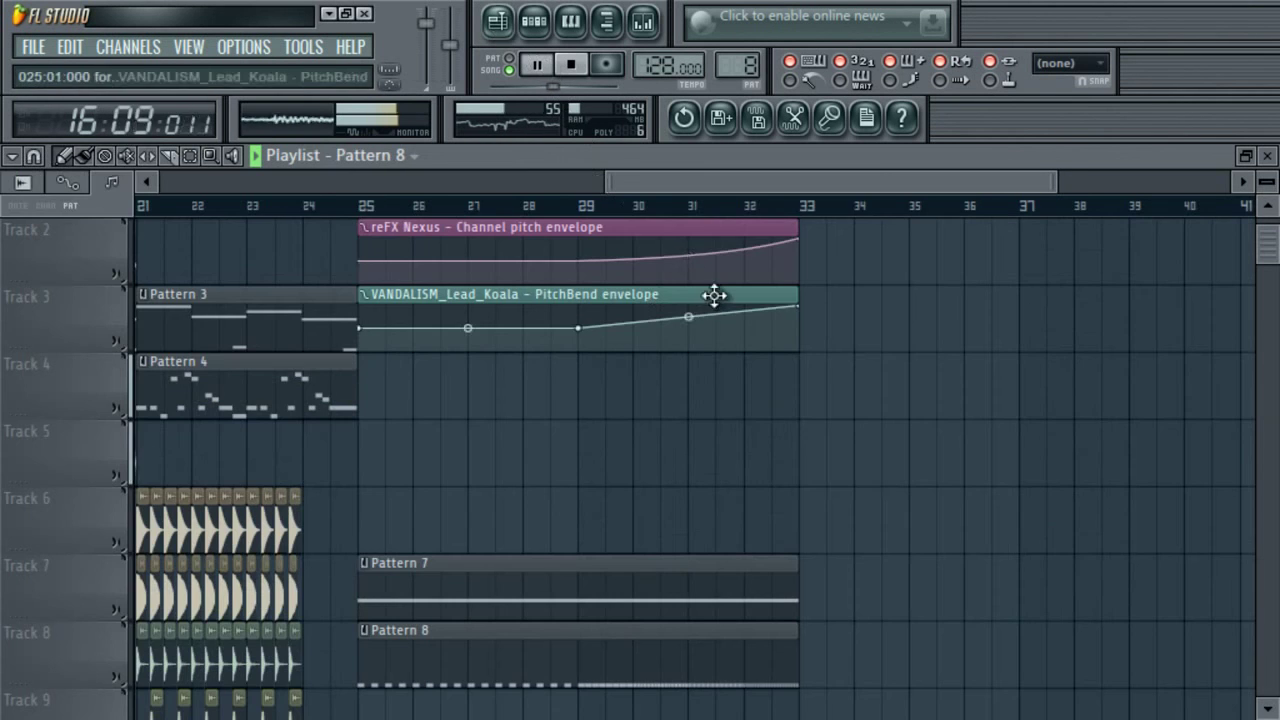
{"action": "key", "text": "space"}
{"action": "left_click_drag", "start_coordinate": [365, 208], "coordinate": [803, 291]}
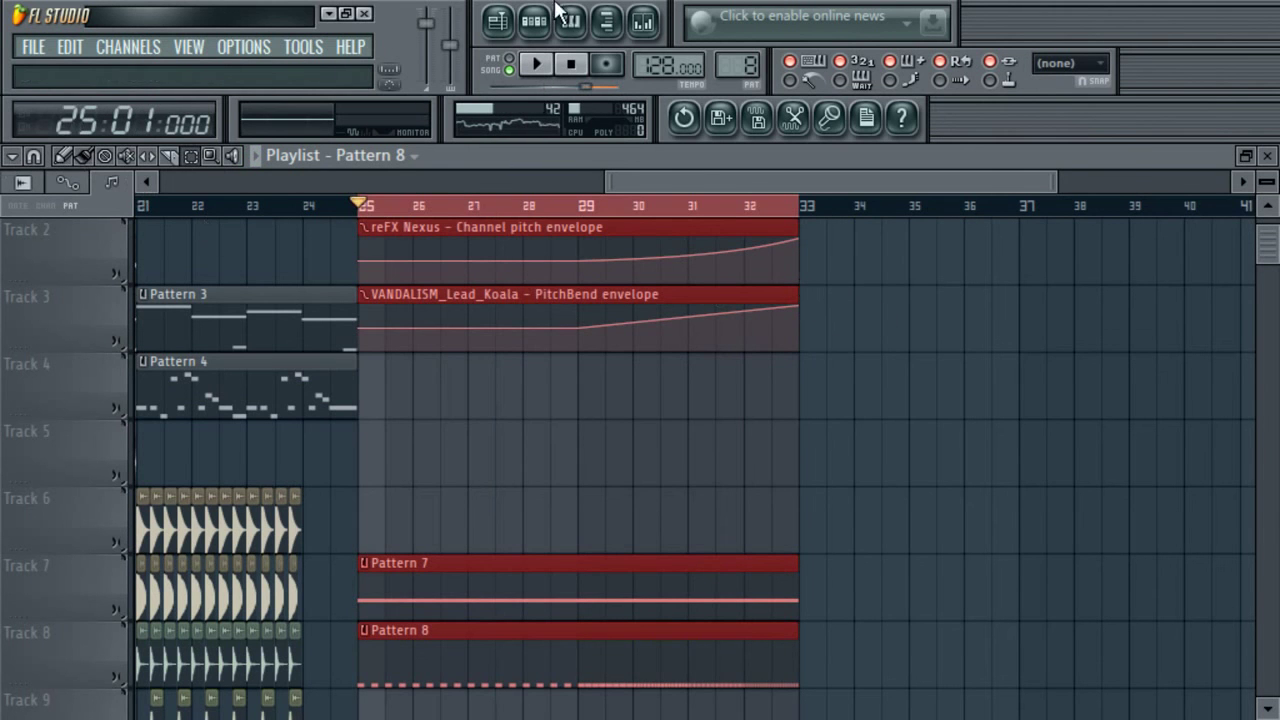
{"action": "left_click", "coordinate": [534, 20]}
{"action": "left_click", "coordinate": [155, 337]}
{"action": "right_click", "coordinate": [514, 173]}
{"action": "left_click", "coordinate": [619, 310]}
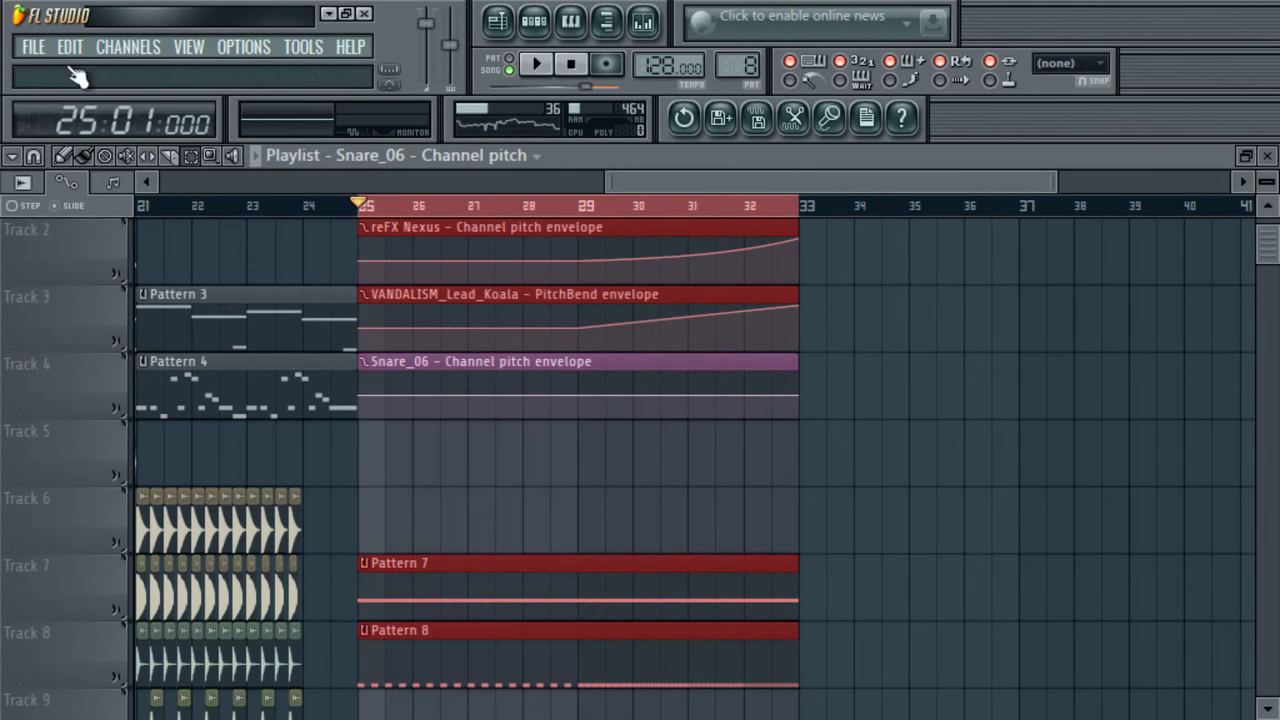
- Raise the end point of the Snare_06 pitch envelope, bend it to rise mostly in the last bars, and play it
{"action": "left_click_drag", "start_coordinate": [808, 395], "coordinate": [791, 337]}
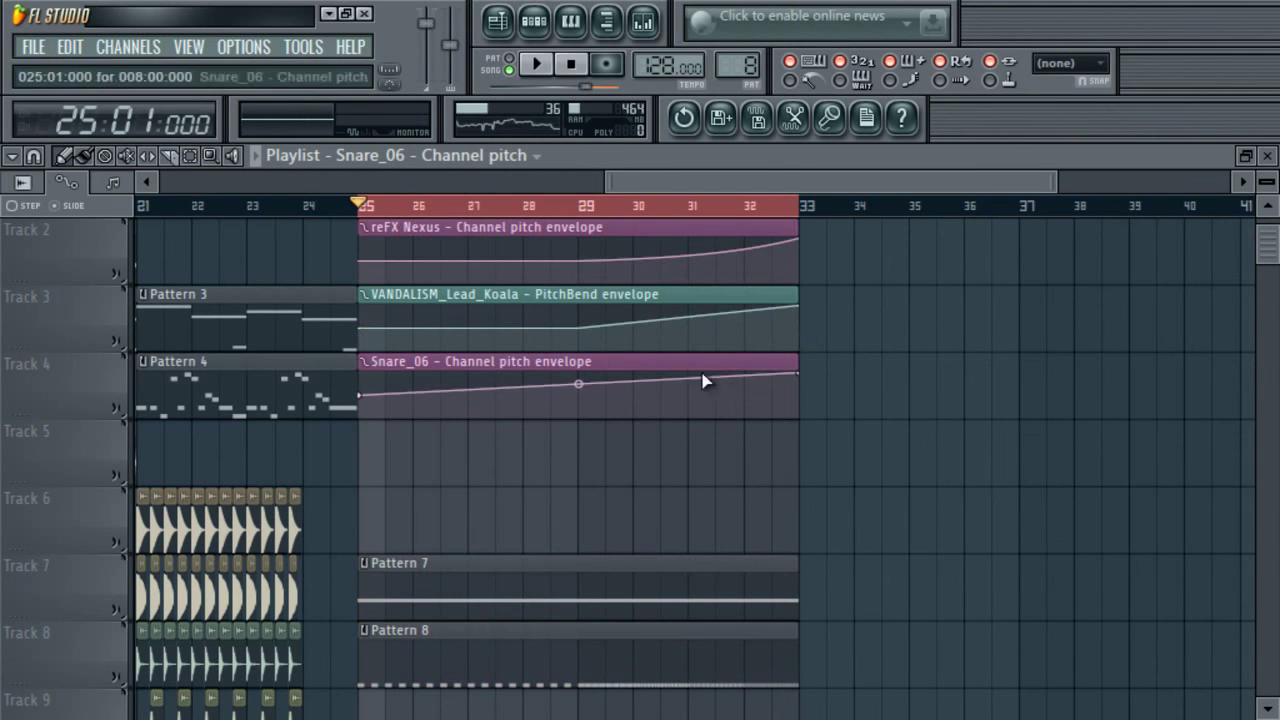
{"action": "left_click_drag", "start_coordinate": [578, 395], "coordinate": [628, 72]}
{"action": "key", "text": "space"}
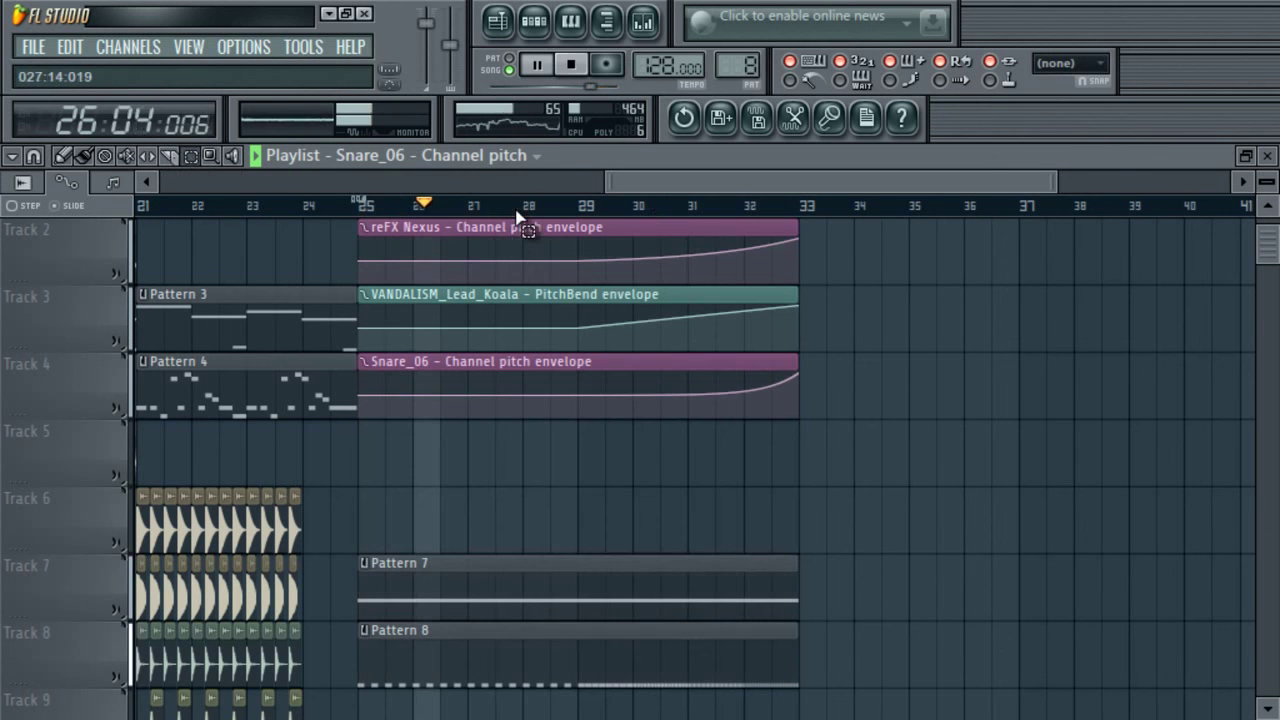
- Review the whole arrangement from bar 1 to bar 33 across all playlist tracks during playback
{"action": "left_click_drag", "start_coordinate": [1083, 180], "coordinate": [842, 188]}
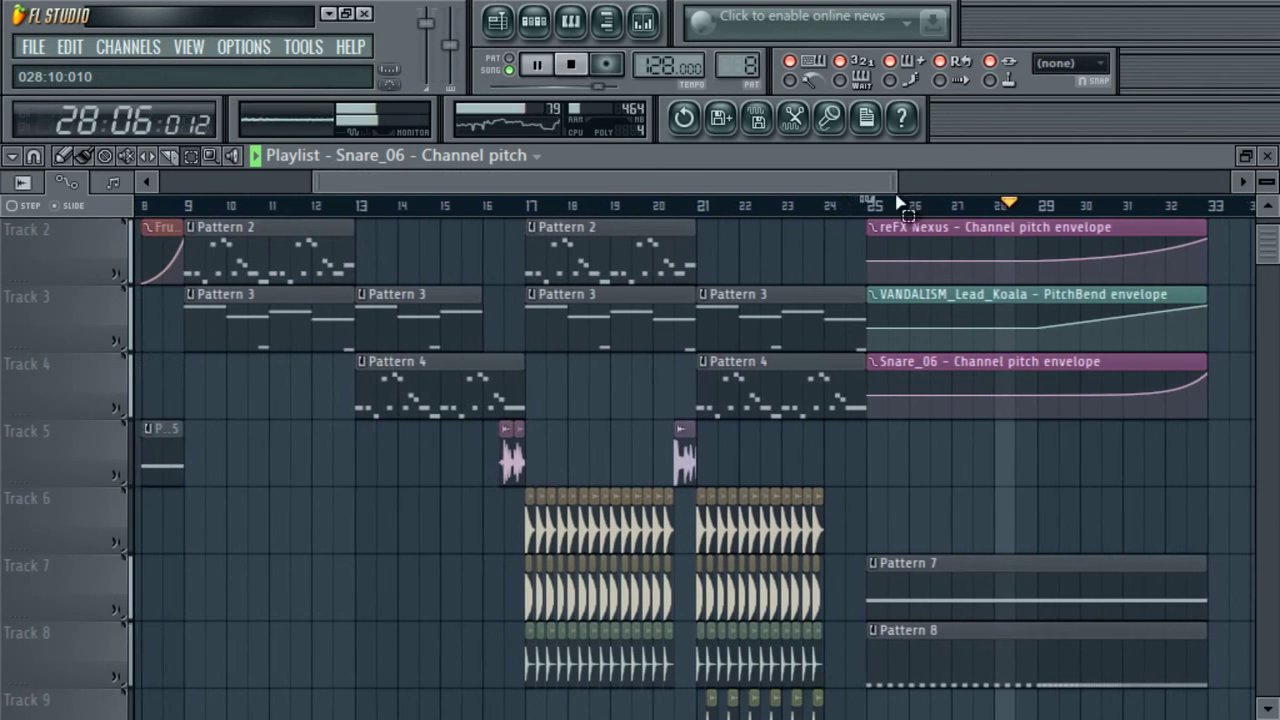
{"action": "scroll", "coordinate": [690, 450], "scroll_direction": "down", "scroll_amount": 2}
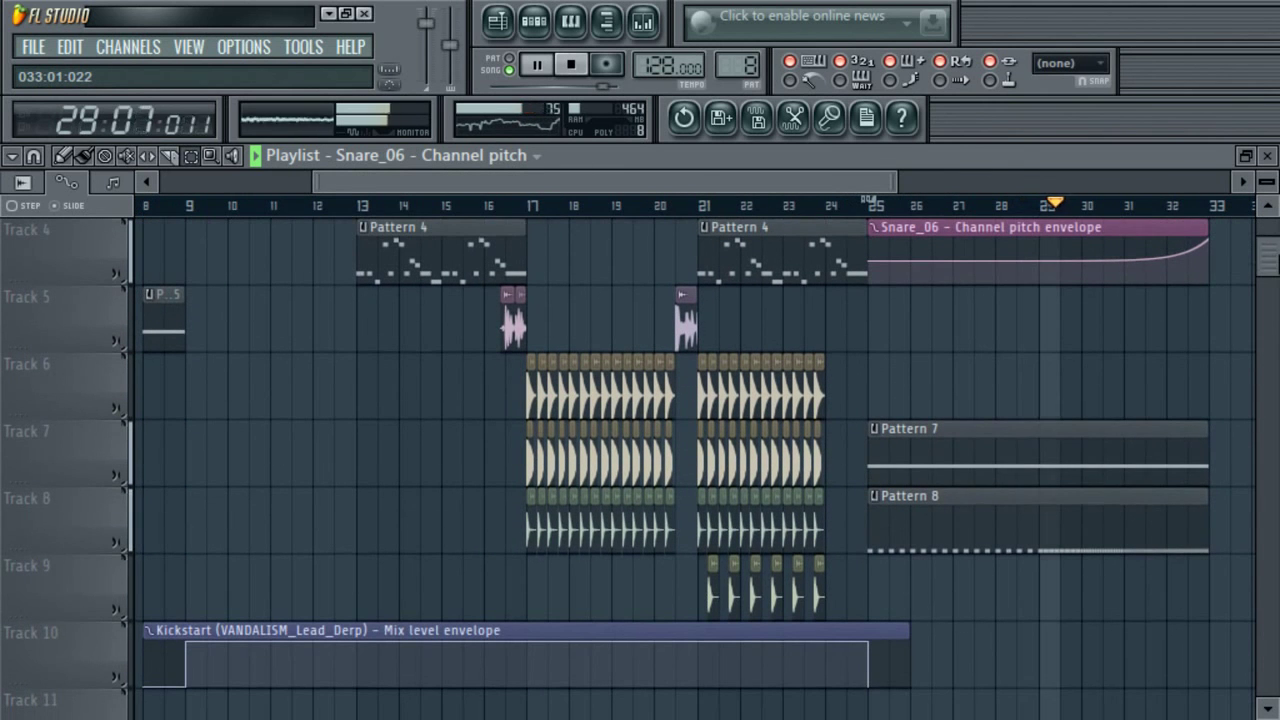
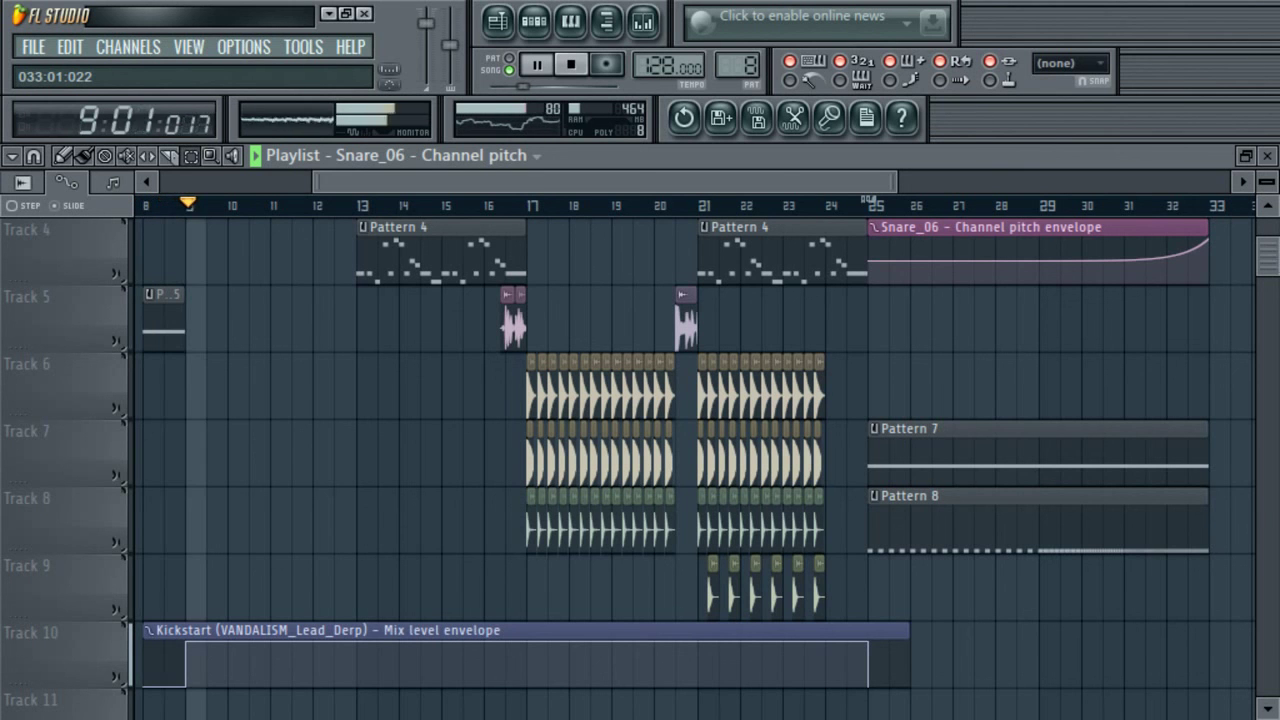
{"action": "left_click_drag", "start_coordinate": [773, 181], "coordinate": [394, 186]}
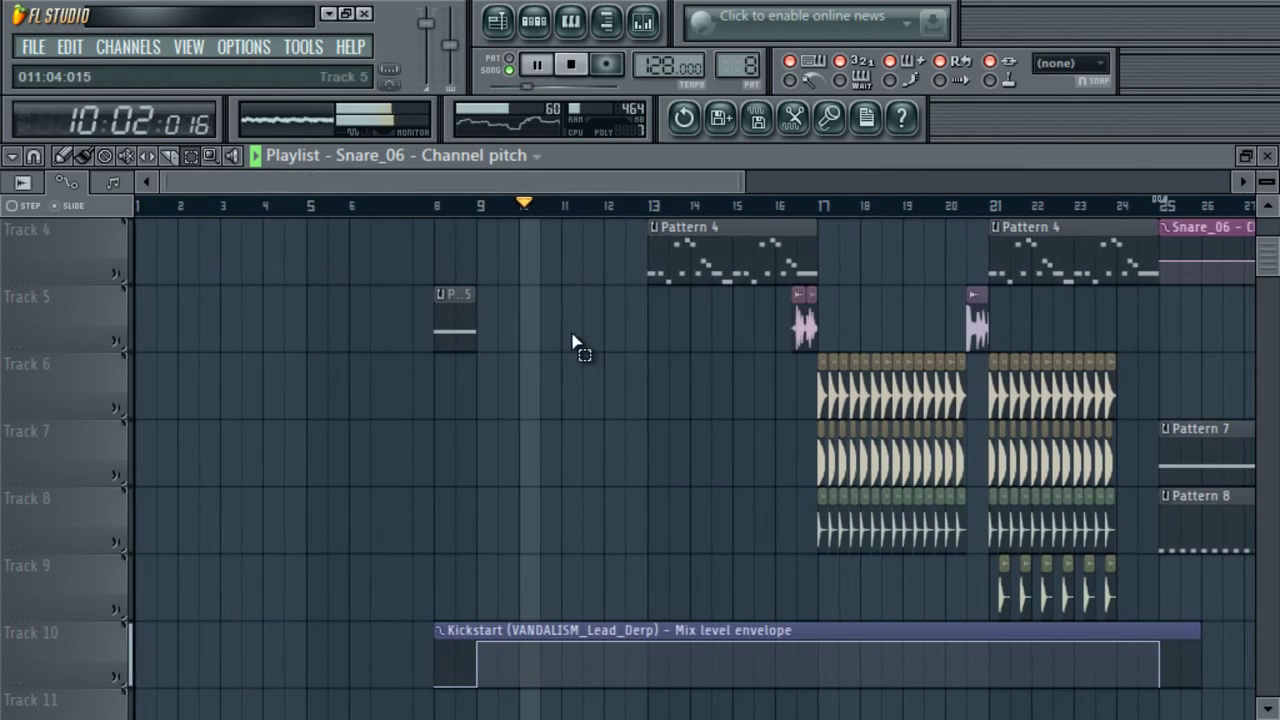
{"action": "scroll", "coordinate": [700, 400], "scroll_direction": "up", "scroll_amount": 3}
{"action": "left_click_drag", "start_coordinate": [745, 181], "coordinate": [912, 190]}
{"action": "scroll", "coordinate": [1240, 400], "scroll_direction": "down", "scroll_amount": 3}
{"action": "scroll", "coordinate": [1240, 400], "scroll_direction": "up", "scroll_amount": 2}
{"action": "scroll", "coordinate": [400, 258], "scroll_direction": "up", "scroll_amount": 2}
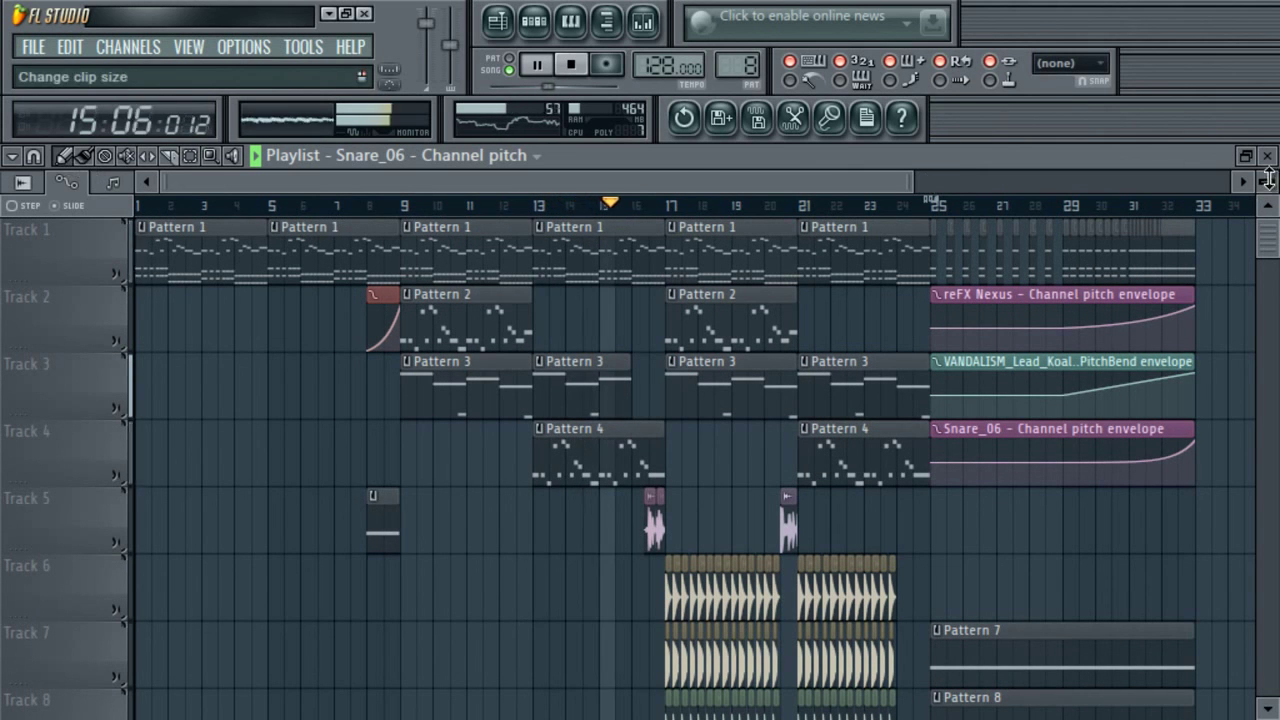
{"action": "scroll", "coordinate": [82, 195], "scroll_direction": "down", "scroll_amount": 2}
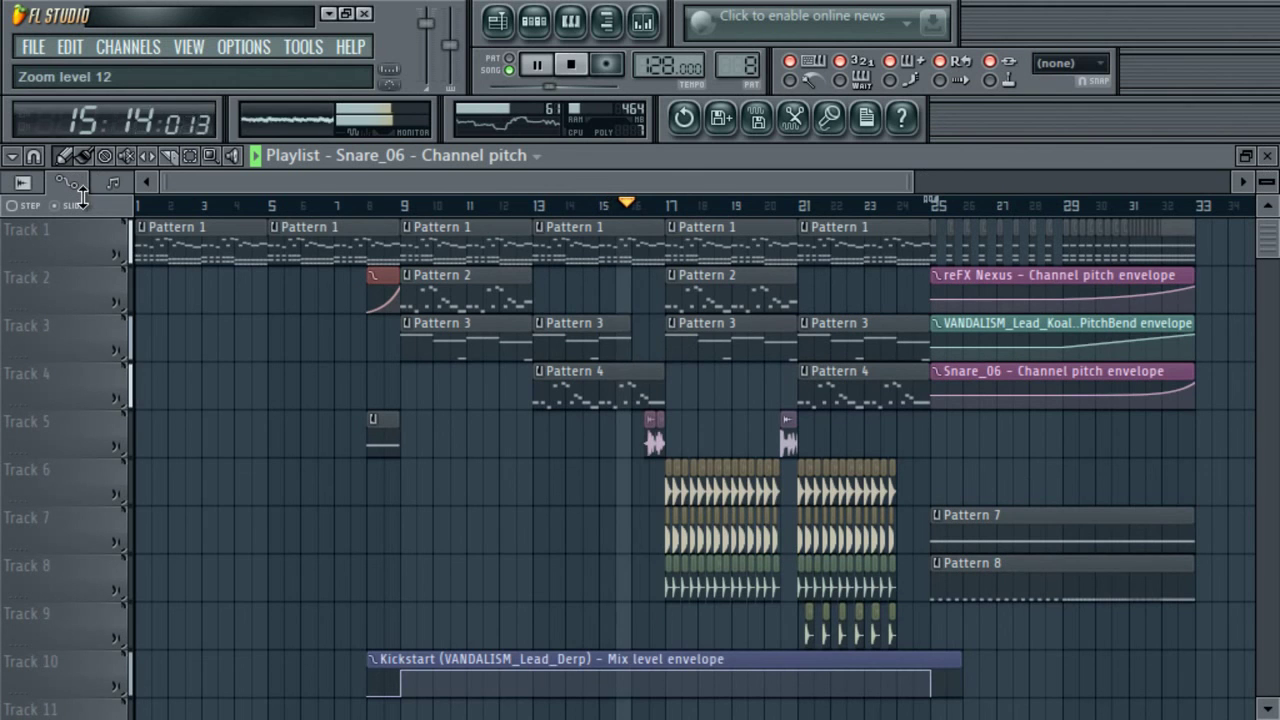
- Move the Kickstart (VANDALISM_Lead_Derp) mix level envelope from Track 10 to a lower playlist track
{"action": "left_click", "coordinate": [836, 657]}
{"action": "mouse_move", "coordinate": [836, 657]}
{"action": "left_mouse_down"}
{"action": "mouse_move", "coordinate": [843, 706]}
{"action": "mouse_move", "coordinate": [846, 665]}
{"action": "left_mouse_up"}
{"action": "left_click_drag", "start_coordinate": [1264, 302], "coordinate": [1269, 243]}
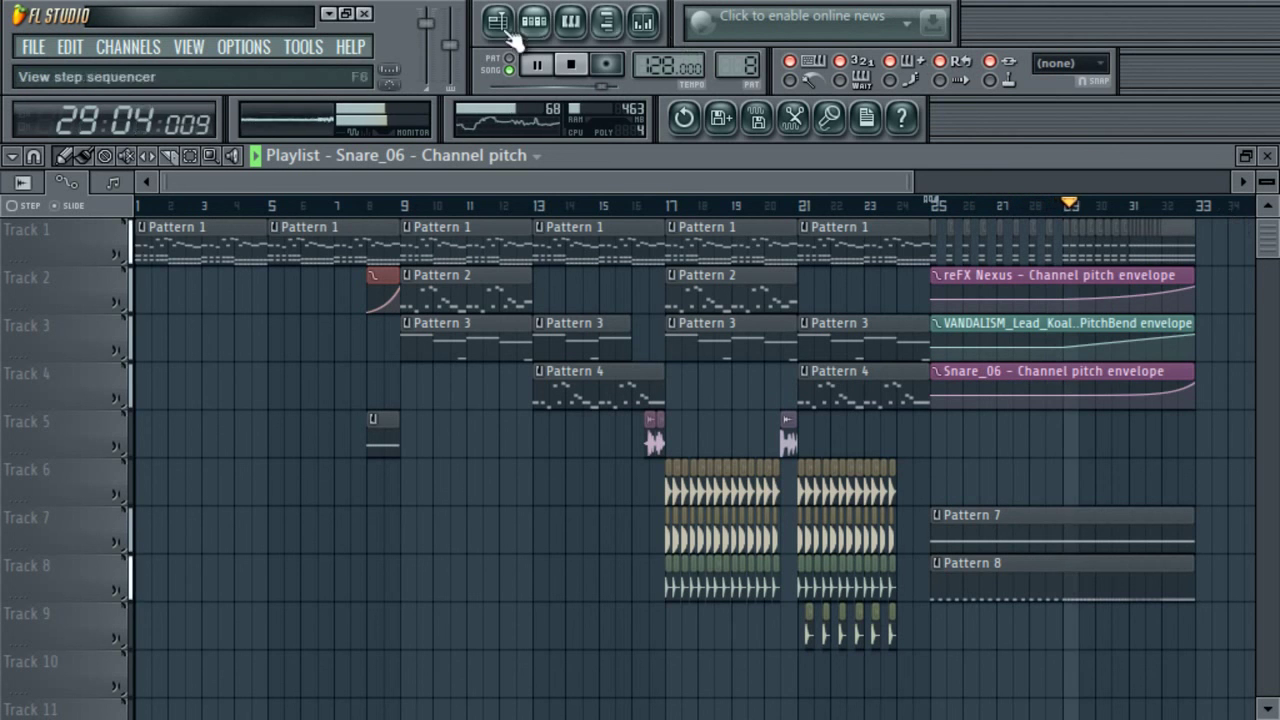
- Load Fruity Filter into the second effect slot of the reFX Nexus mixer track
{"action": "left_click", "coordinate": [643, 22]}
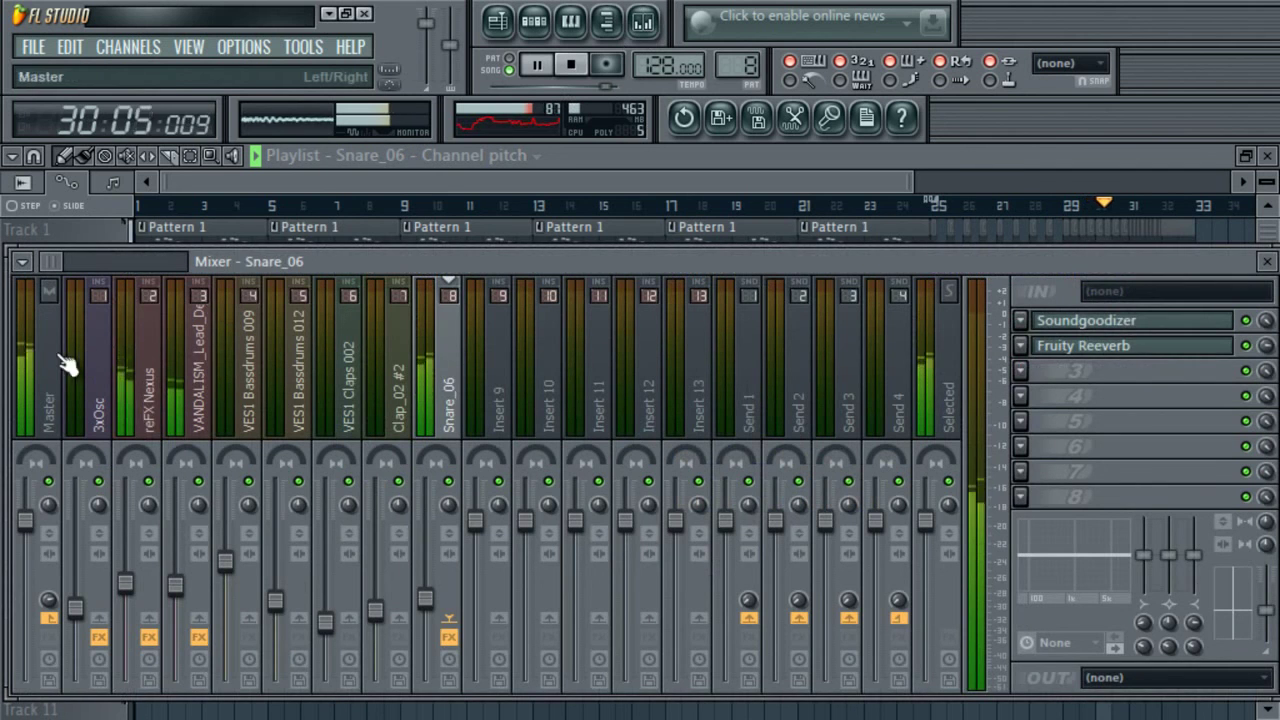
{"action": "left_click", "coordinate": [150, 356]}
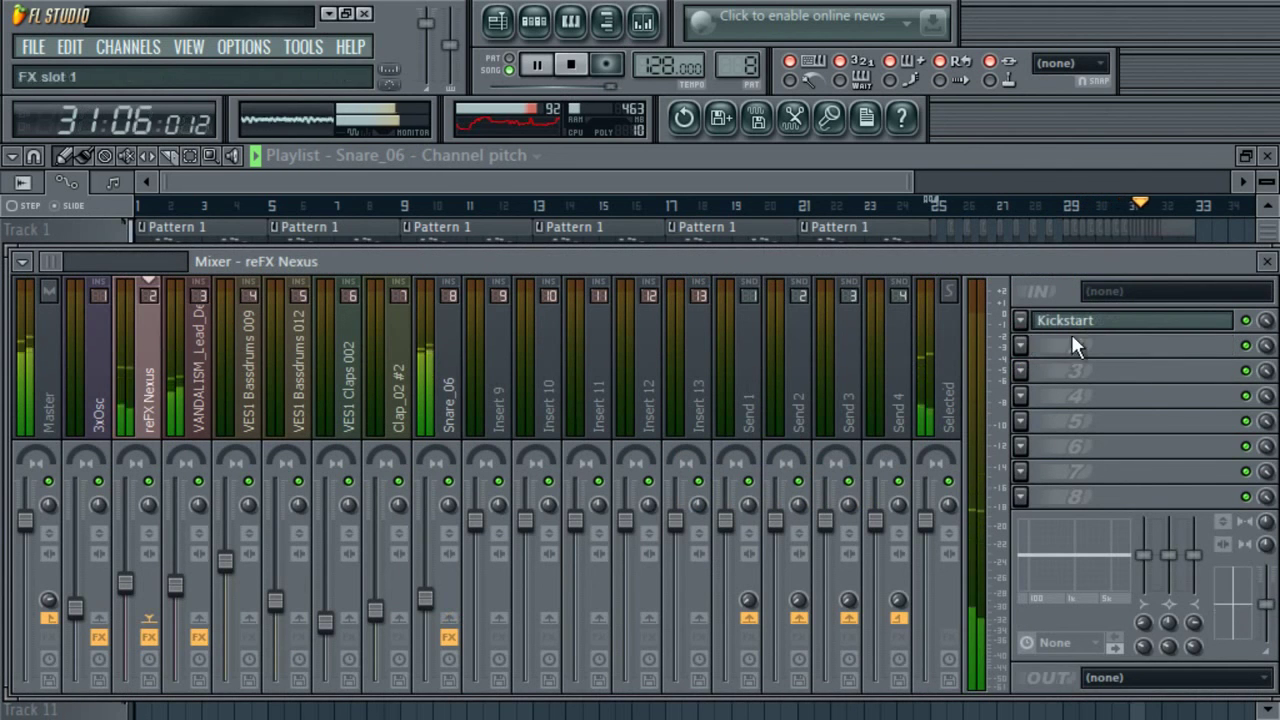
{"action": "left_click", "coordinate": [1020, 347]}
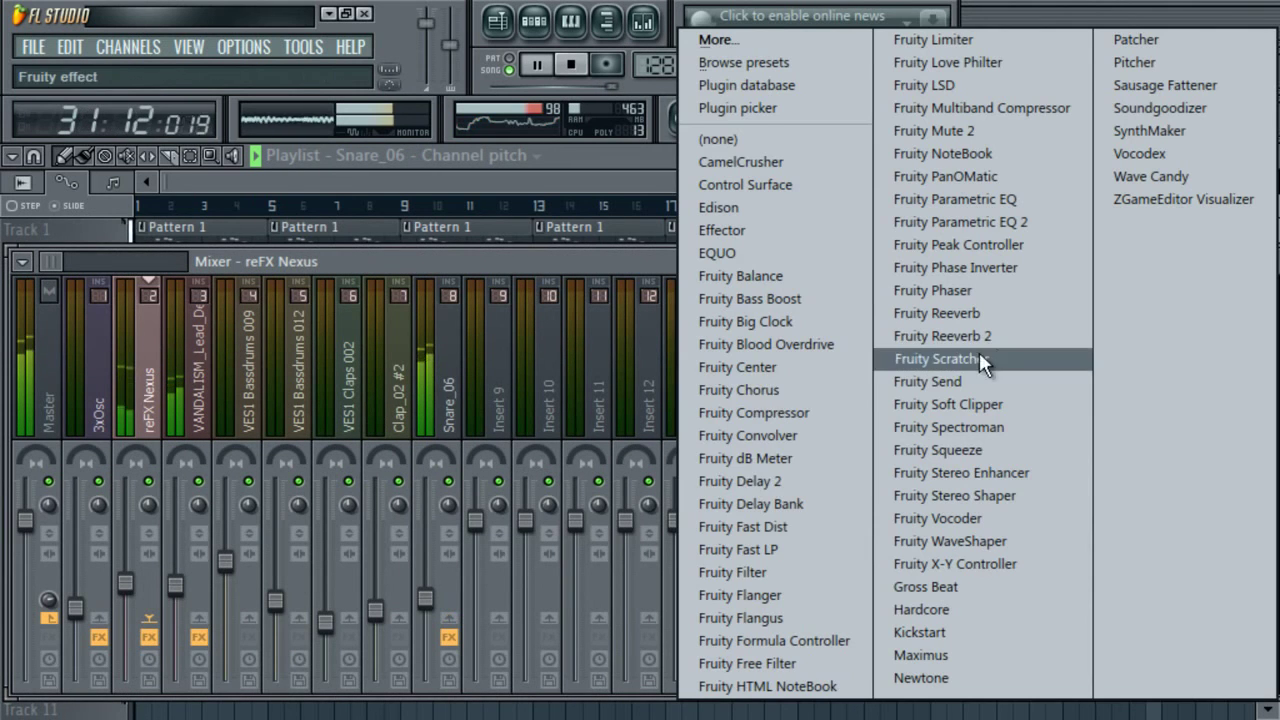
{"action": "left_click", "coordinate": [778, 571]}
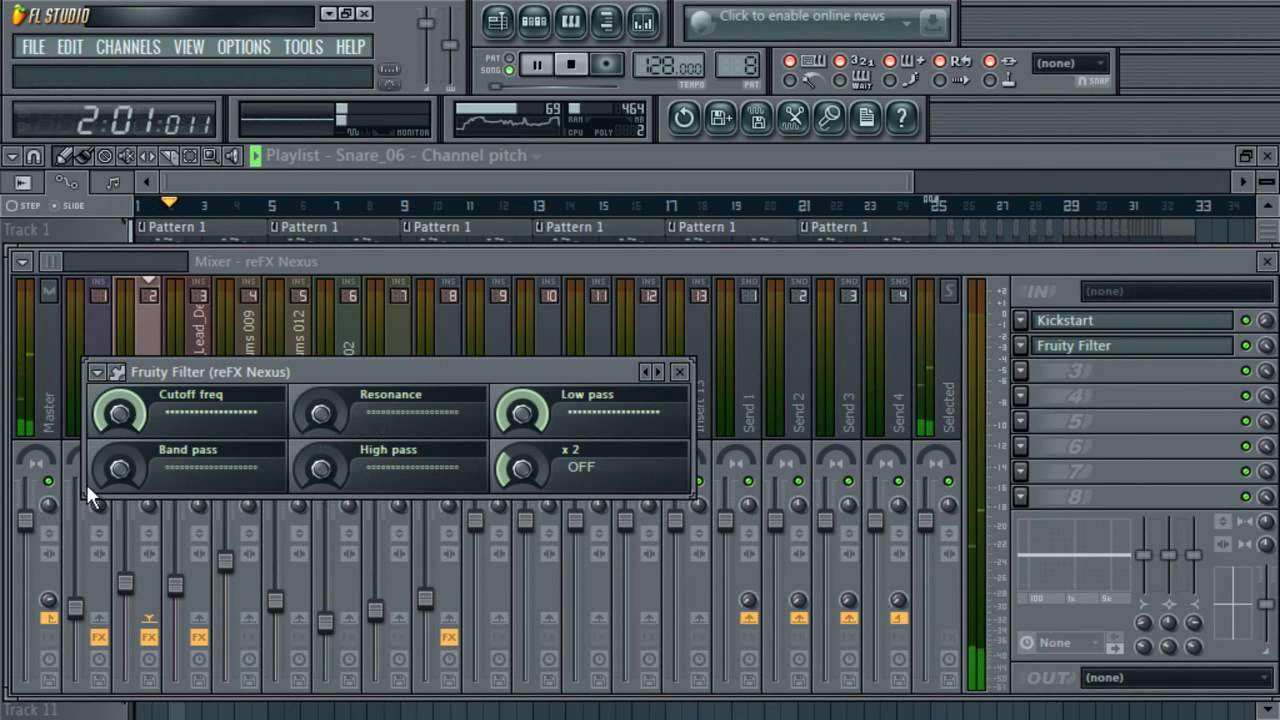
- Create an automation clip for the cutoff frequency of the reFX Nexus Fruity Filter and return to the playlist
{"action": "right_click", "coordinate": [128, 429]}
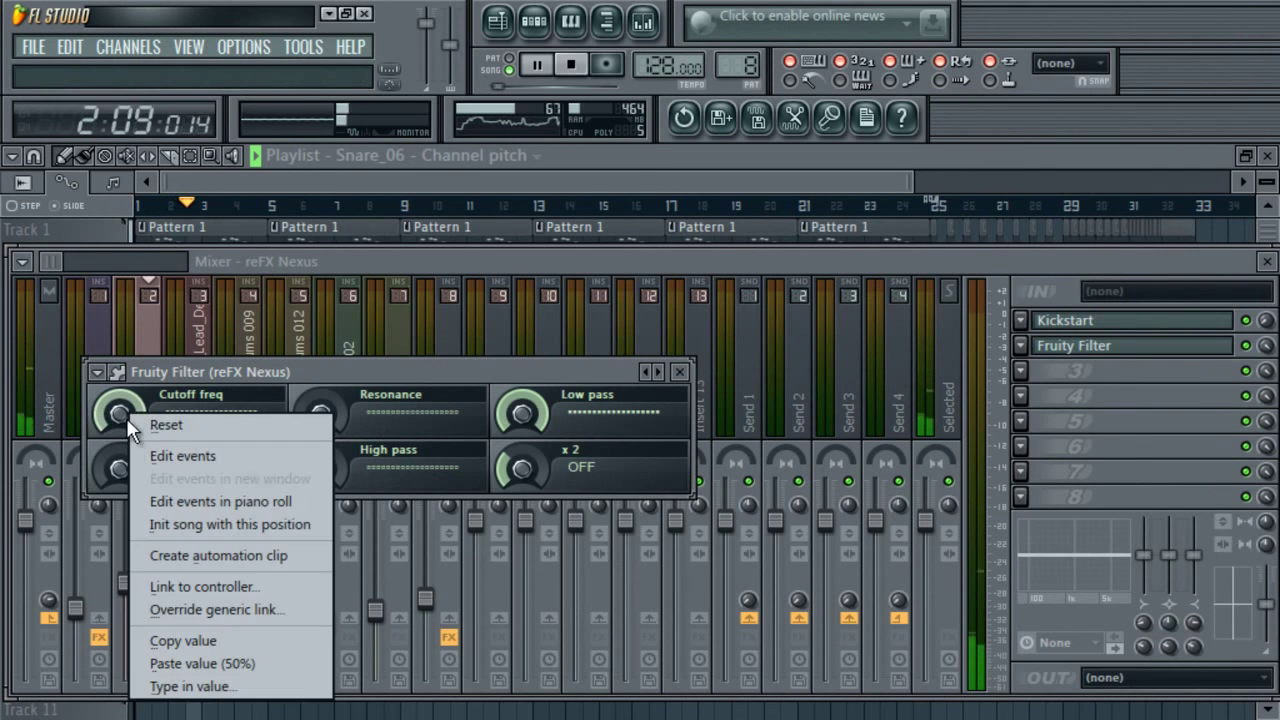
{"action": "left_click", "coordinate": [212, 549]}
{"action": "left_click", "coordinate": [487, 180]}
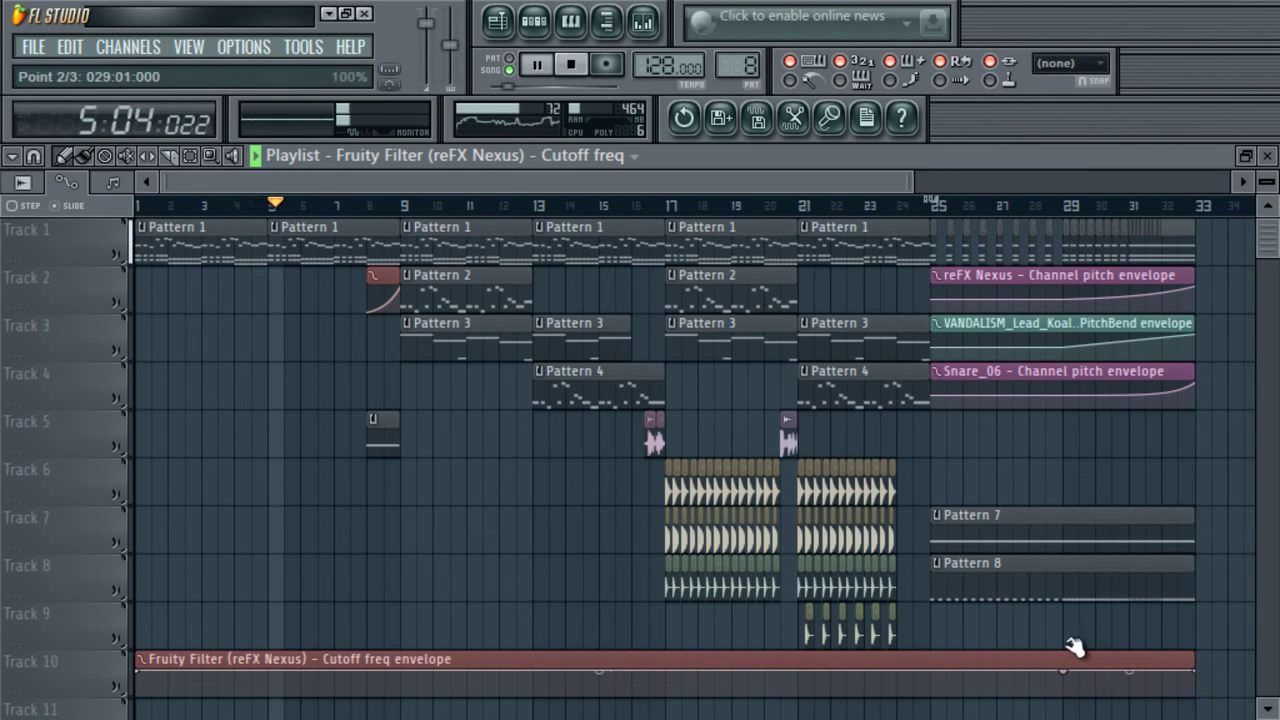
- Delete the cutoff envelope's bar 29 point, curve its end down sharply toward bar 33, and cut away everything before bar 25
{"action": "right_click", "coordinate": [1068, 670]}
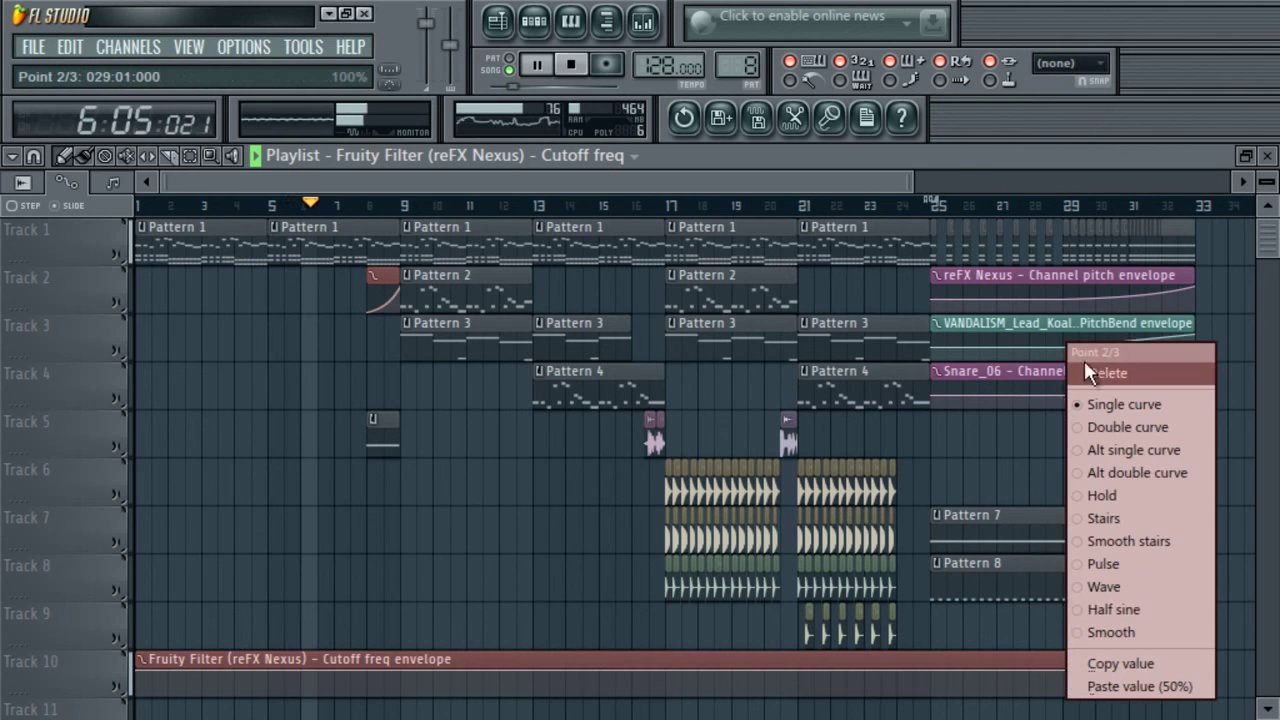
{"action": "left_click", "coordinate": [1100, 372]}
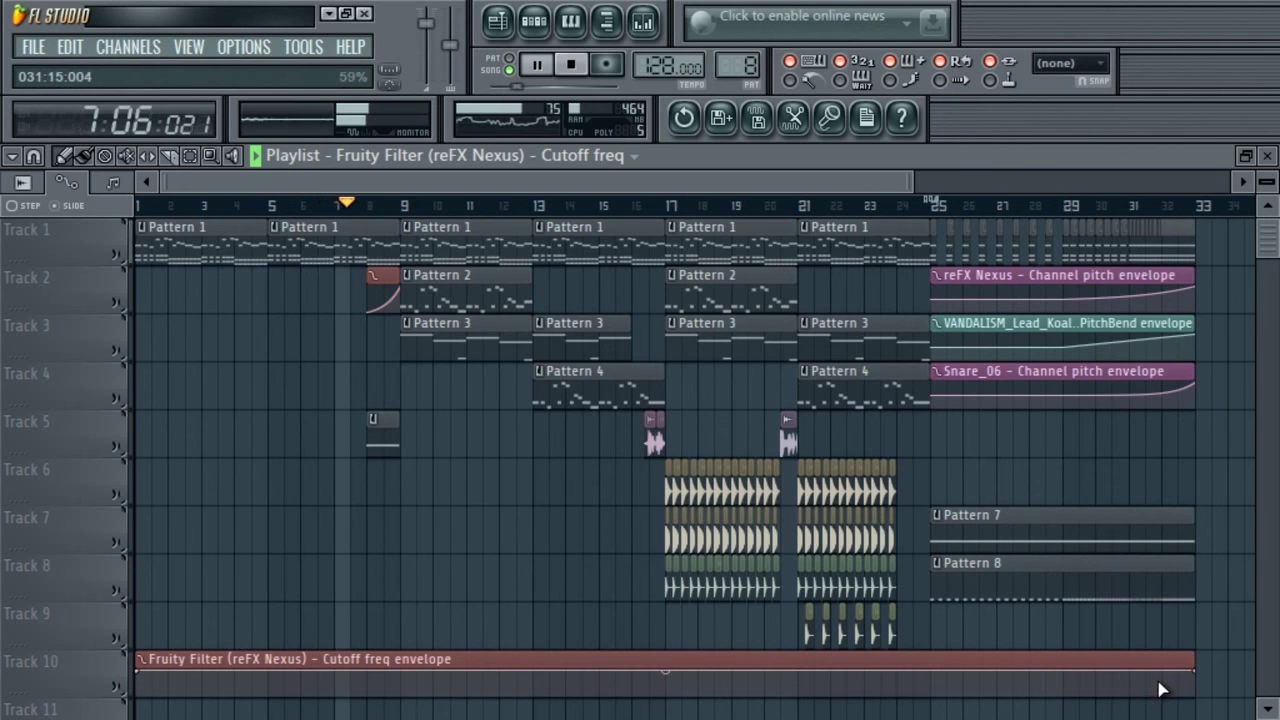
{"action": "left_click_drag", "start_coordinate": [1185, 680], "coordinate": [1200, 645]}
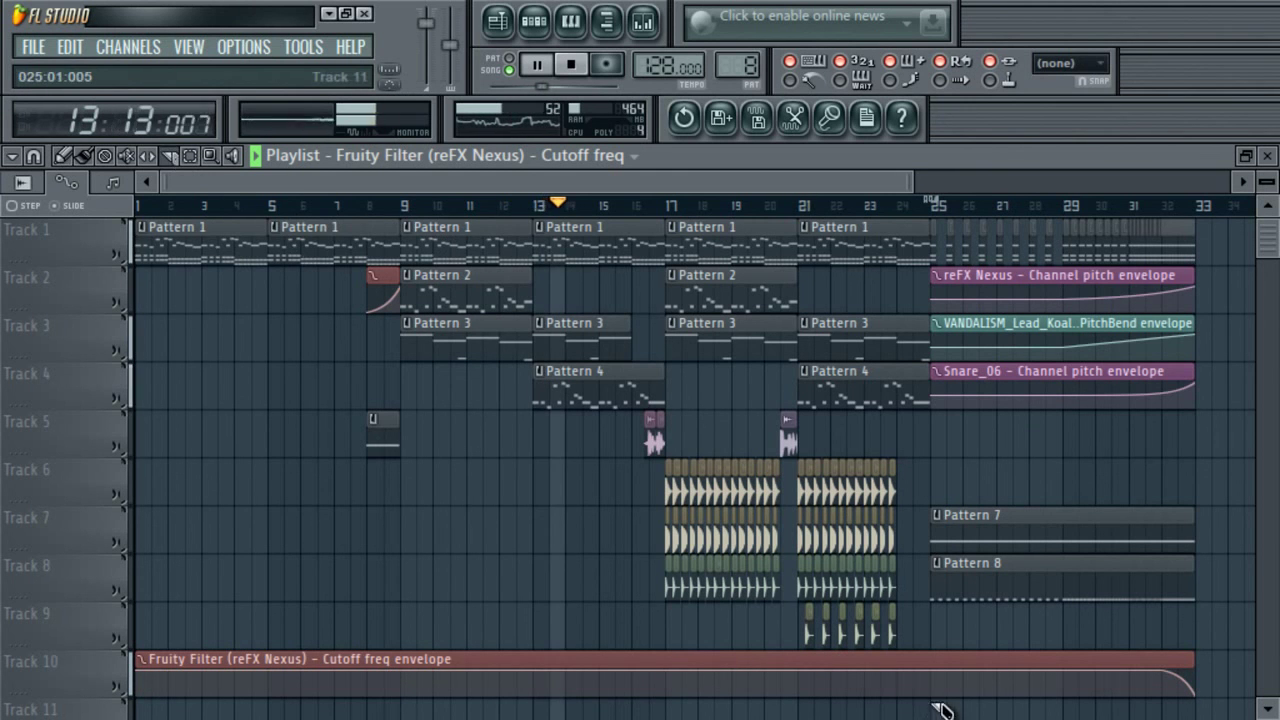
{"action": "left_click", "coordinate": [926, 648]}
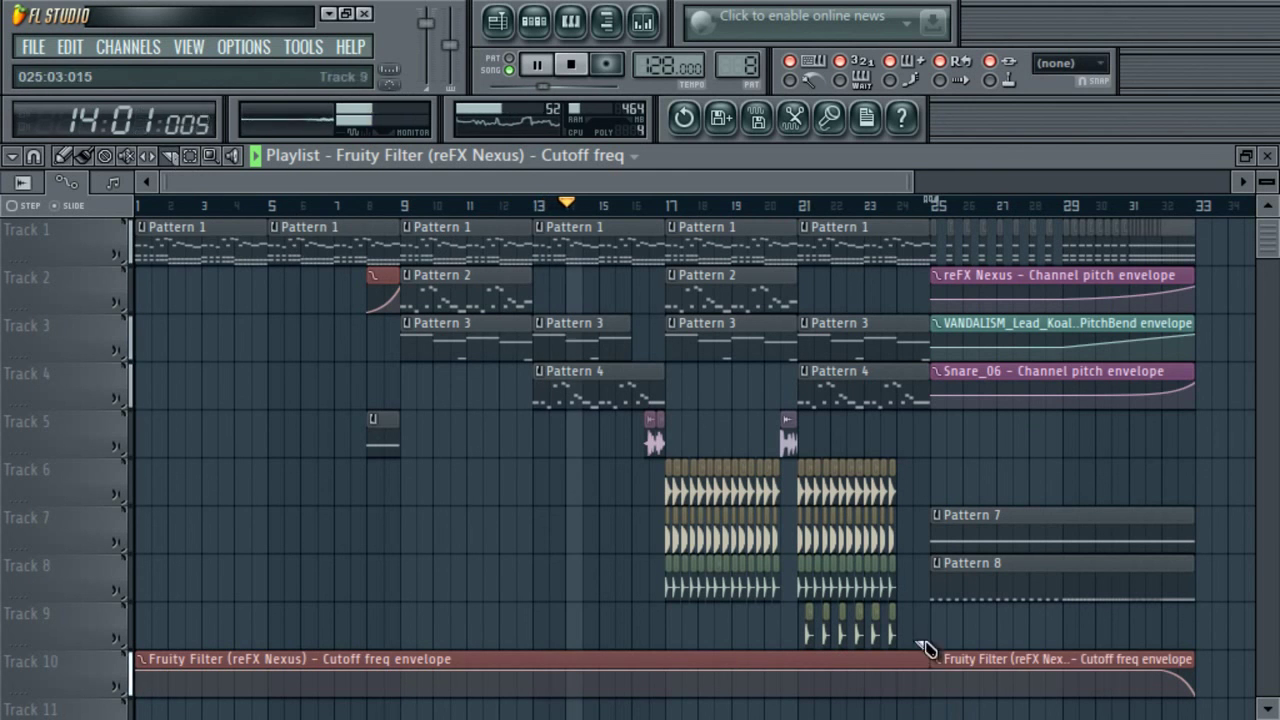
{"action": "right_click", "coordinate": [465, 670]}
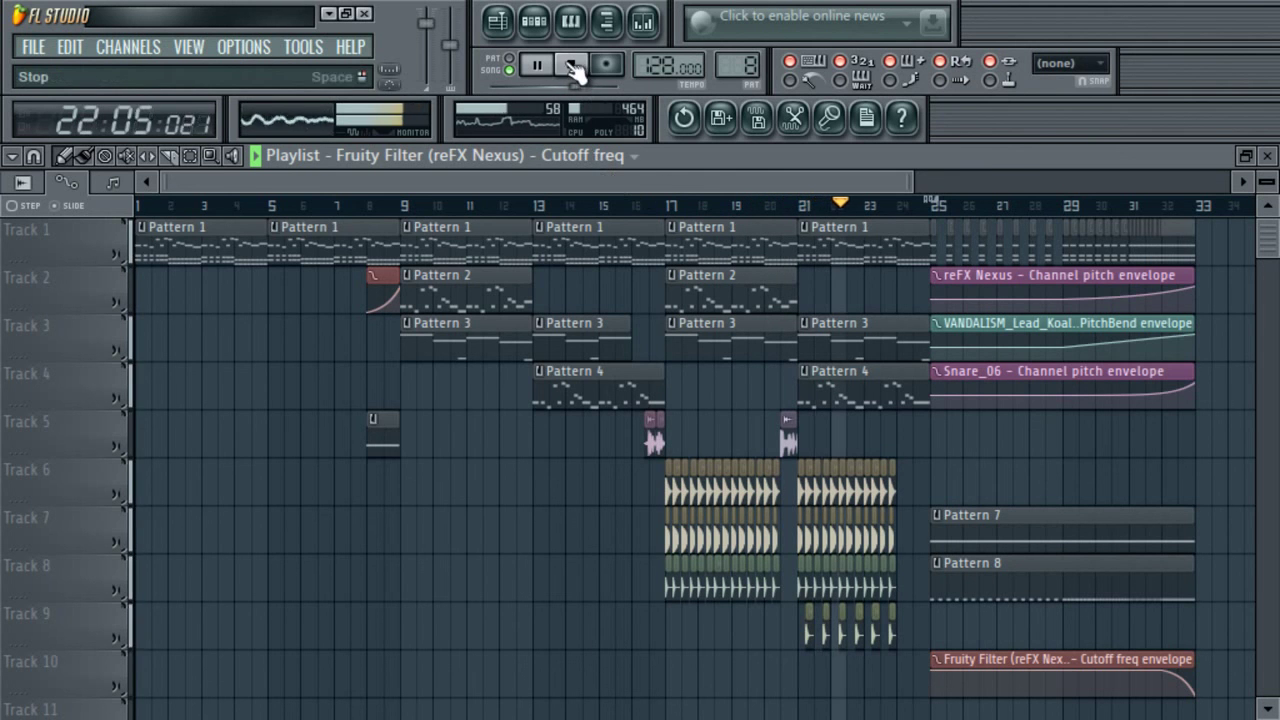
- Browse Packs, Otros, Electro, Sander Beat Melbourne to the 04 Kit [128 bpm A Minor] folder and preview the fx3 sample
{"action": "left_click", "coordinate": [607, 22]}
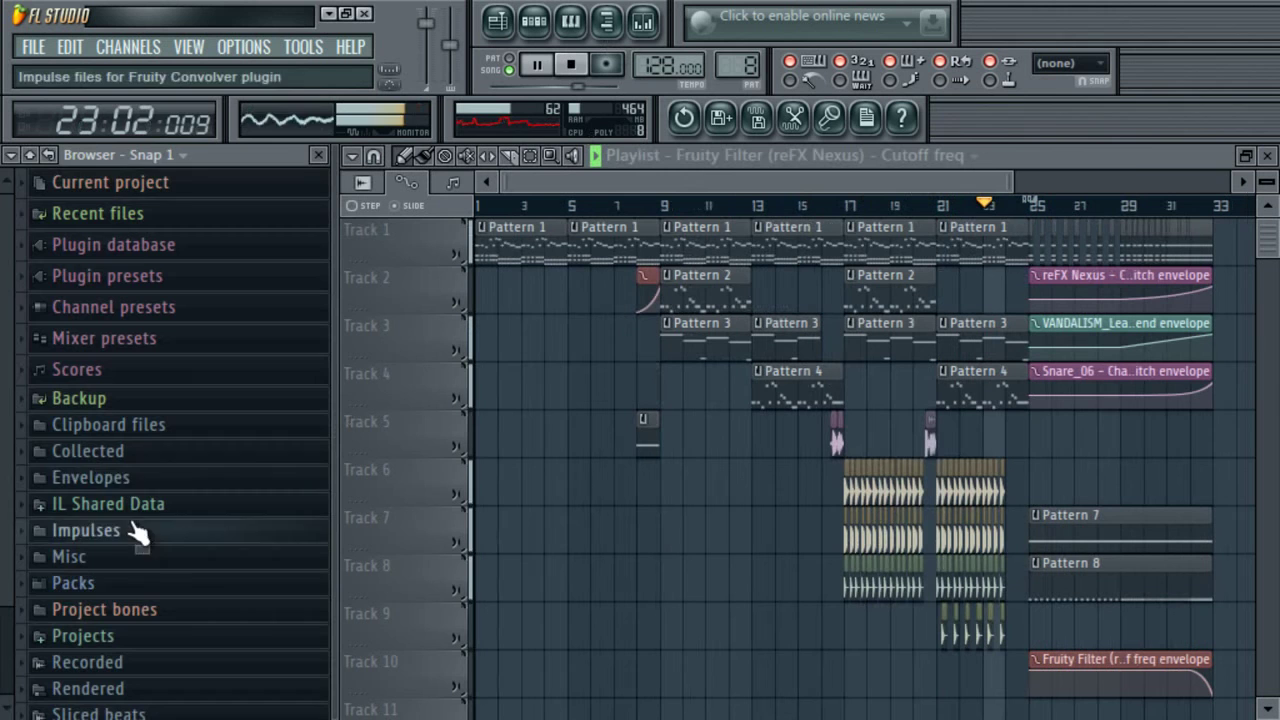
{"action": "left_click", "coordinate": [146, 590]}
{"action": "left_click", "coordinate": [152, 636]}
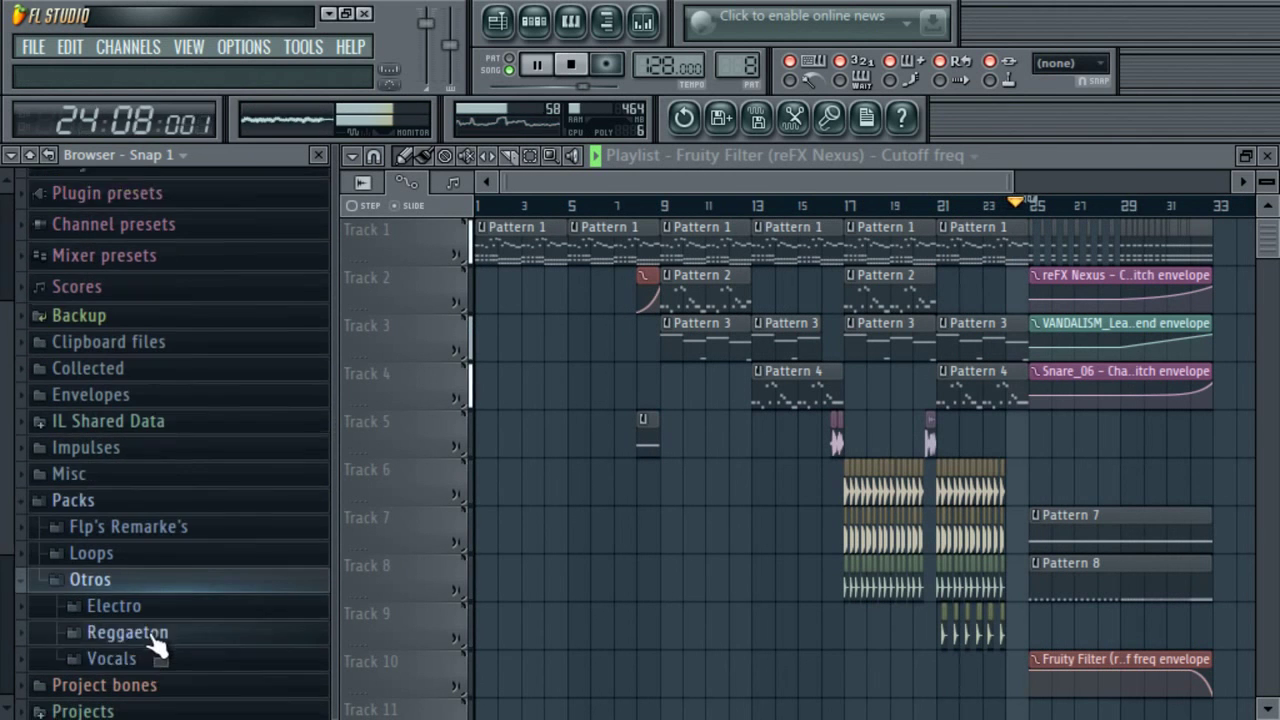
{"action": "left_click", "coordinate": [150, 582]}
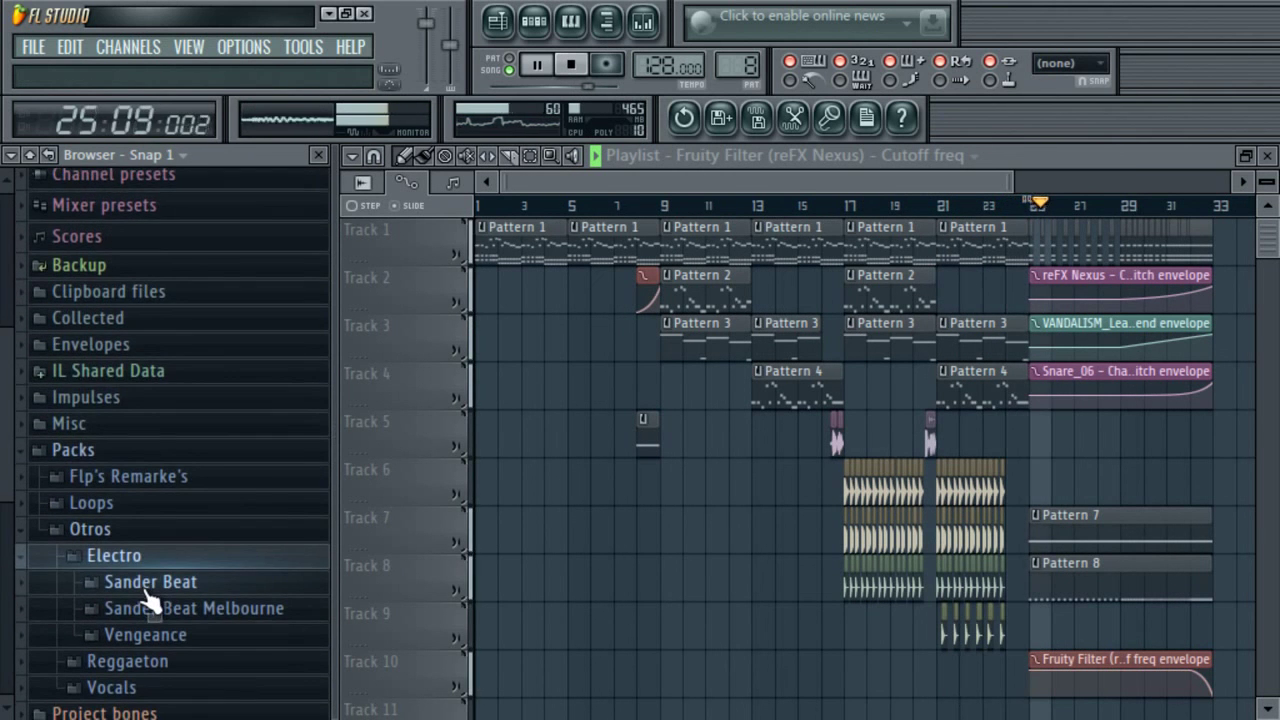
{"action": "left_click", "coordinate": [210, 612]}
{"action": "left_click", "coordinate": [214, 560]}
{"action": "left_click_drag", "start_coordinate": [5, 380], "coordinate": [40, 608]}
{"action": "left_click", "coordinate": [165, 491]}
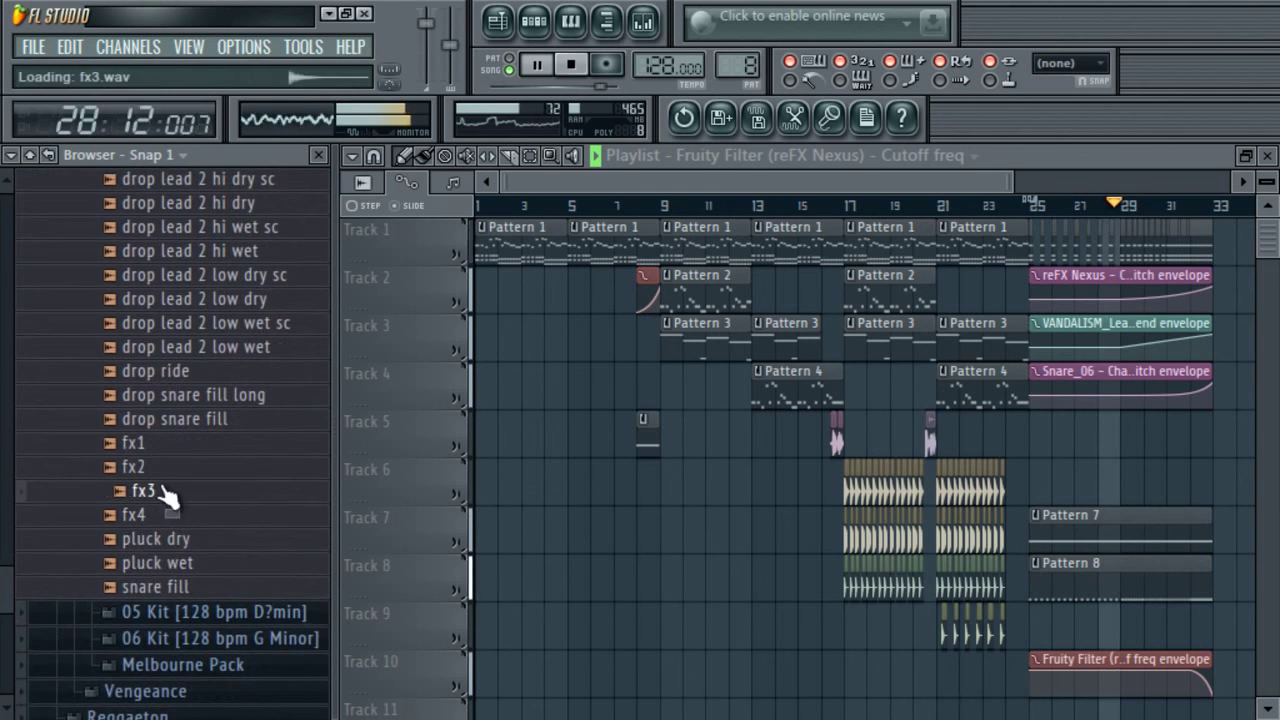
- Place the fx3 sample at bar 25 on Track 9 and set its channel volume to about 39%
{"action": "left_click_drag", "start_coordinate": [164, 491], "coordinate": [568, 564]}
{"action": "left_click_drag", "start_coordinate": [1006, 628], "coordinate": [1031, 621]}
{"action": "double_click", "coordinate": [1050, 611]}
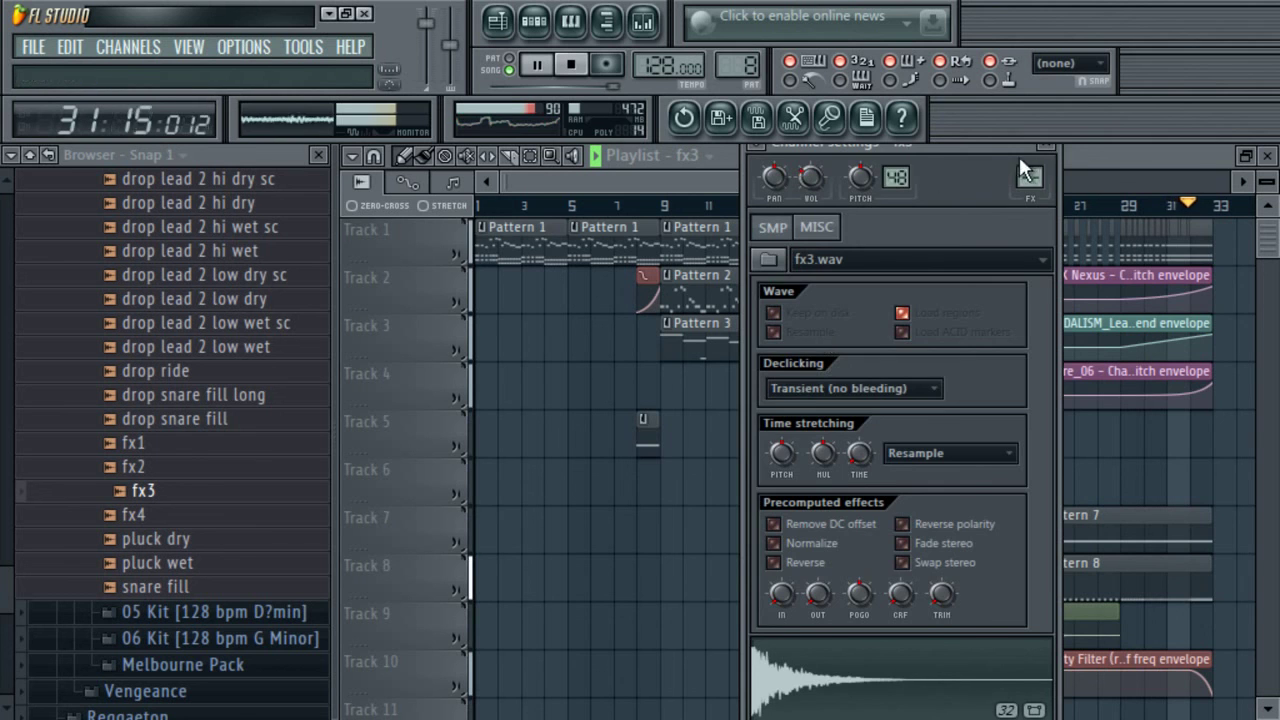
{"action": "left_click", "coordinate": [1046, 144]}
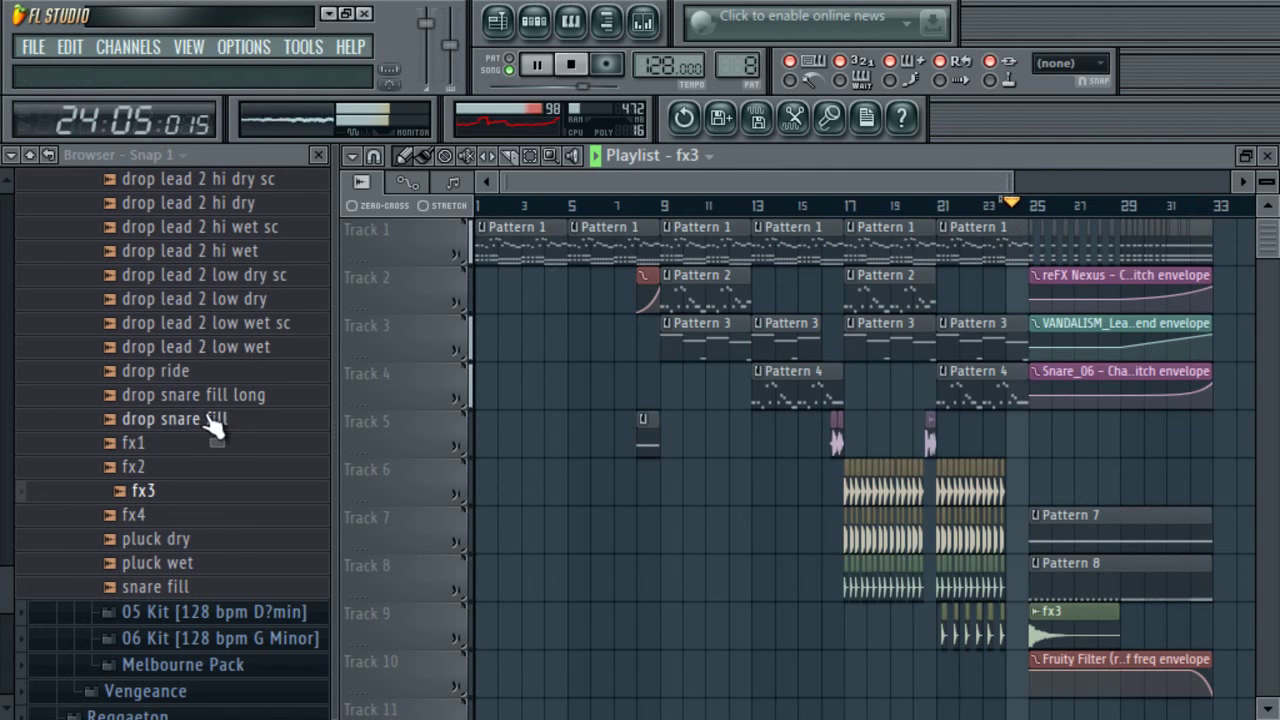
{"action": "double_click", "coordinate": [1054, 637]}
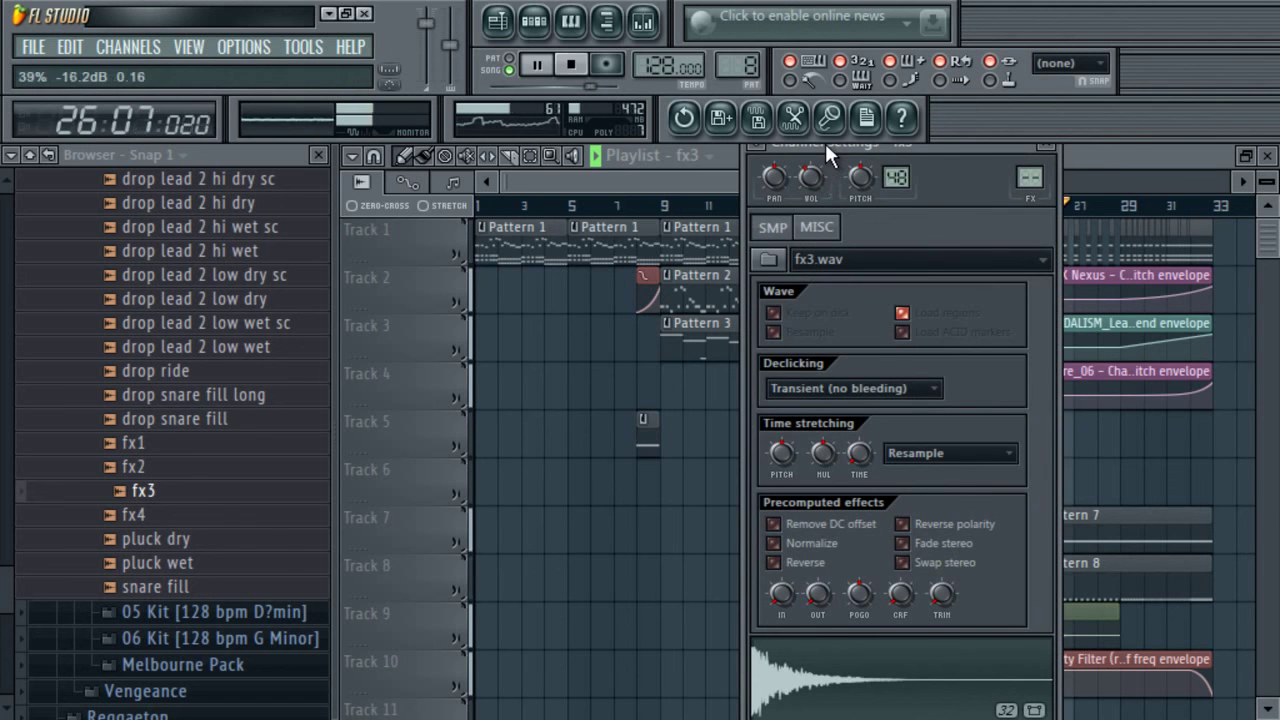
{"action": "key", "text": "space"}
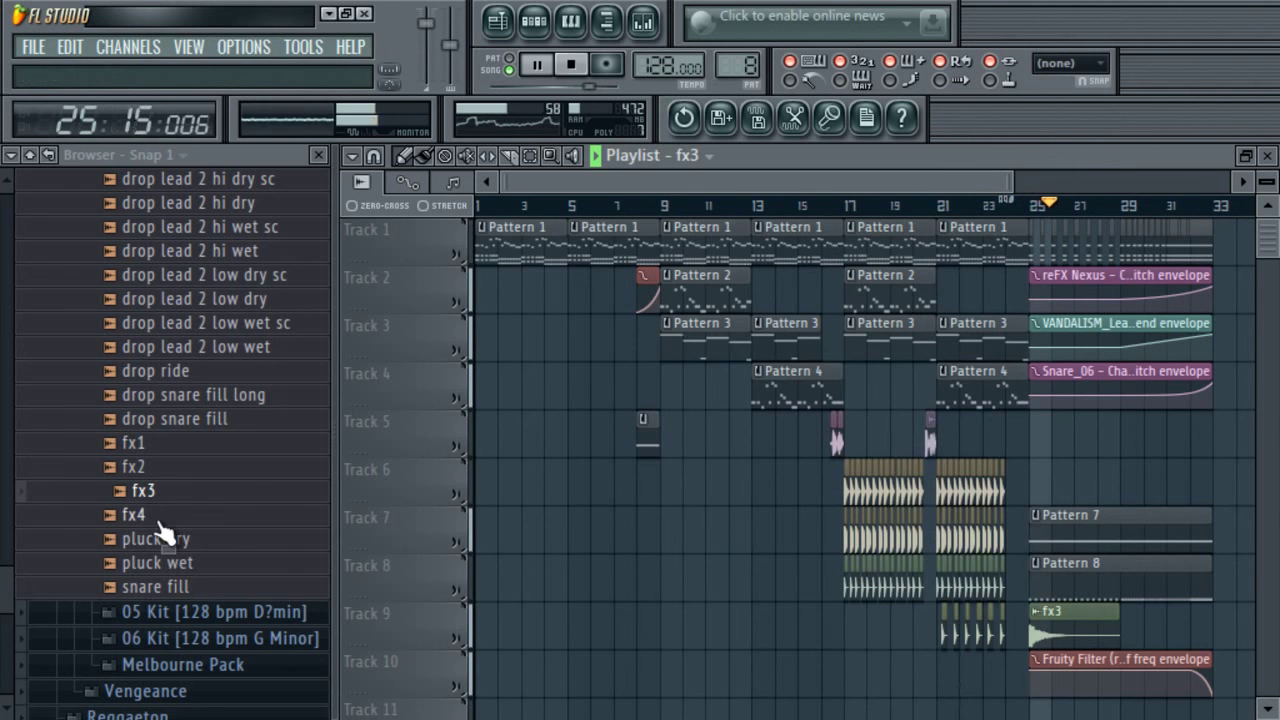
- Place the fx2 sample at bar 29 on Track 9, directly after fx3, and adjust its channel volume
{"action": "left_click", "coordinate": [152, 470]}
{"action": "left_click_drag", "start_coordinate": [831, 640], "coordinate": [1180, 608]}
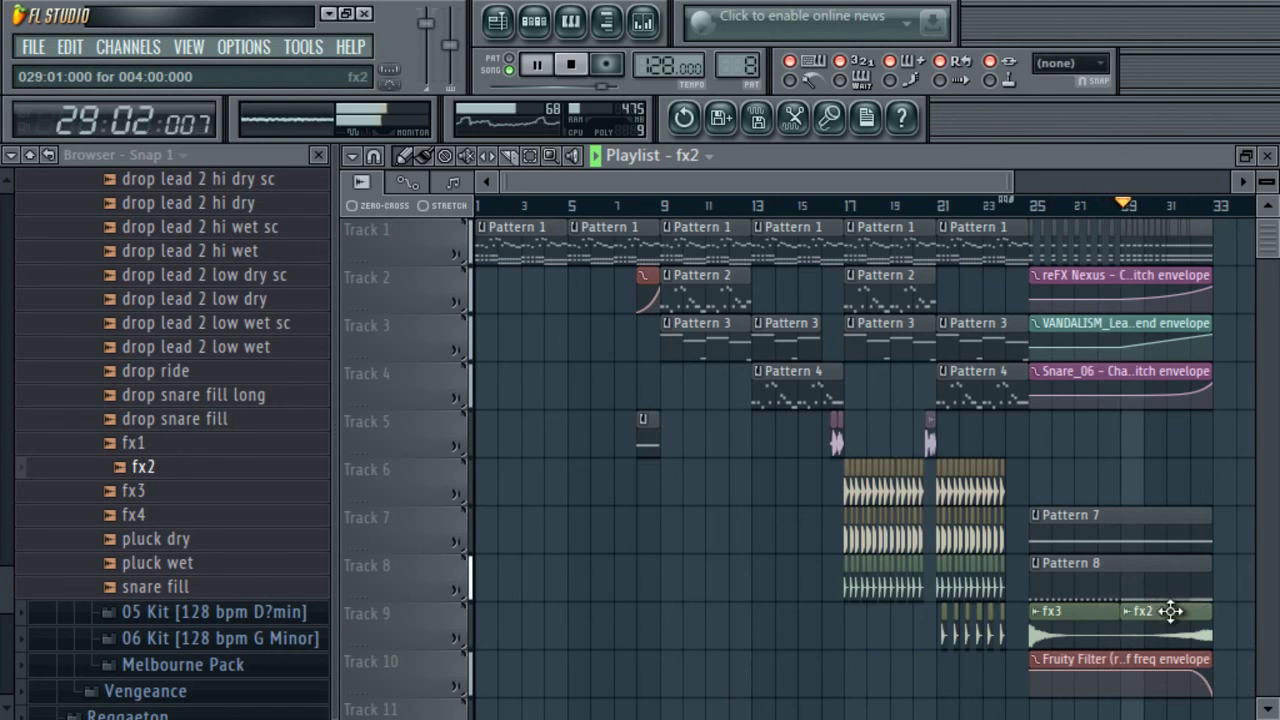
{"action": "double_click", "coordinate": [1134, 608]}
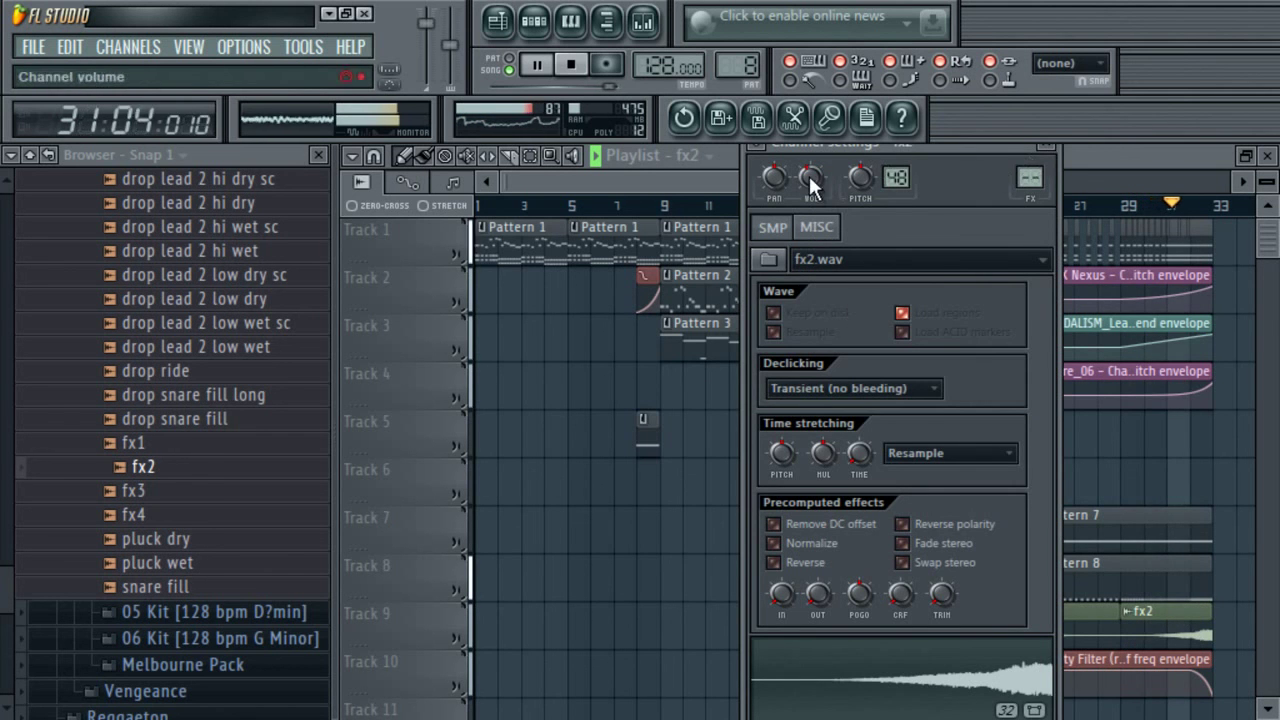
{"action": "left_click", "coordinate": [1110, 156]}
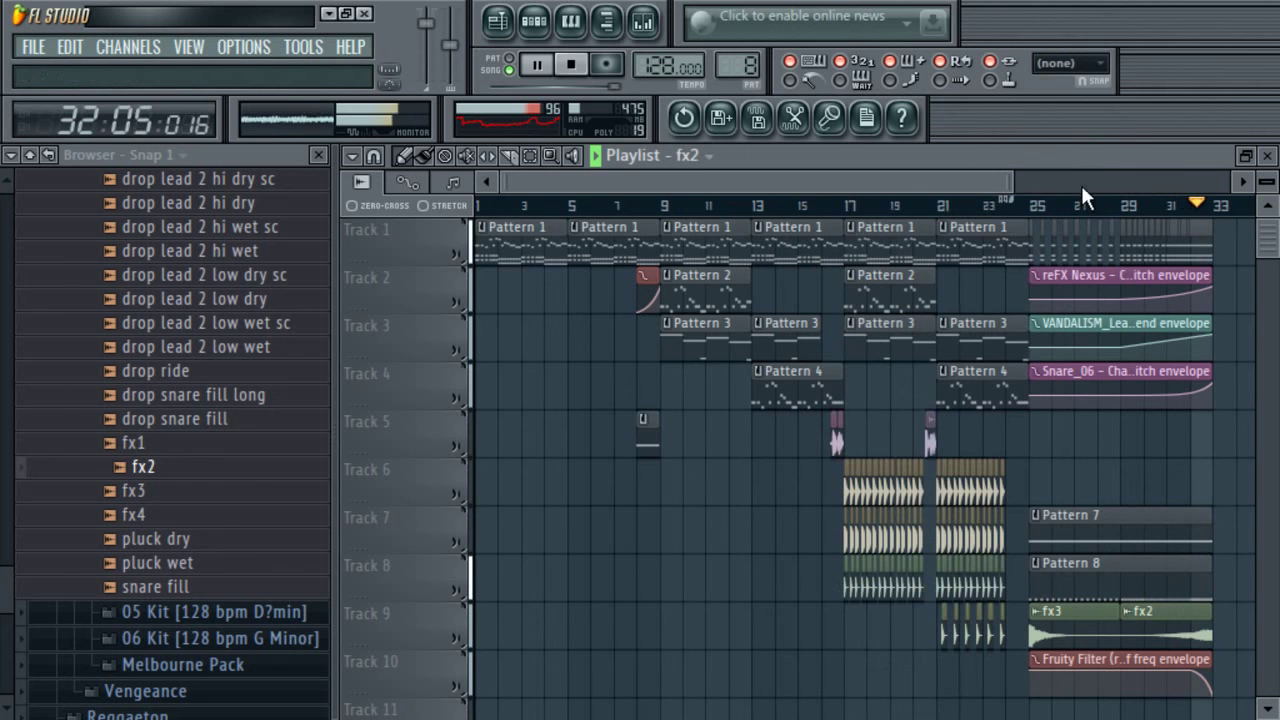
- Stop playback, place the fx4 riser on Track 10 from bar 16 to bar 24, and check its channel settings
{"action": "key", "text": "space"}
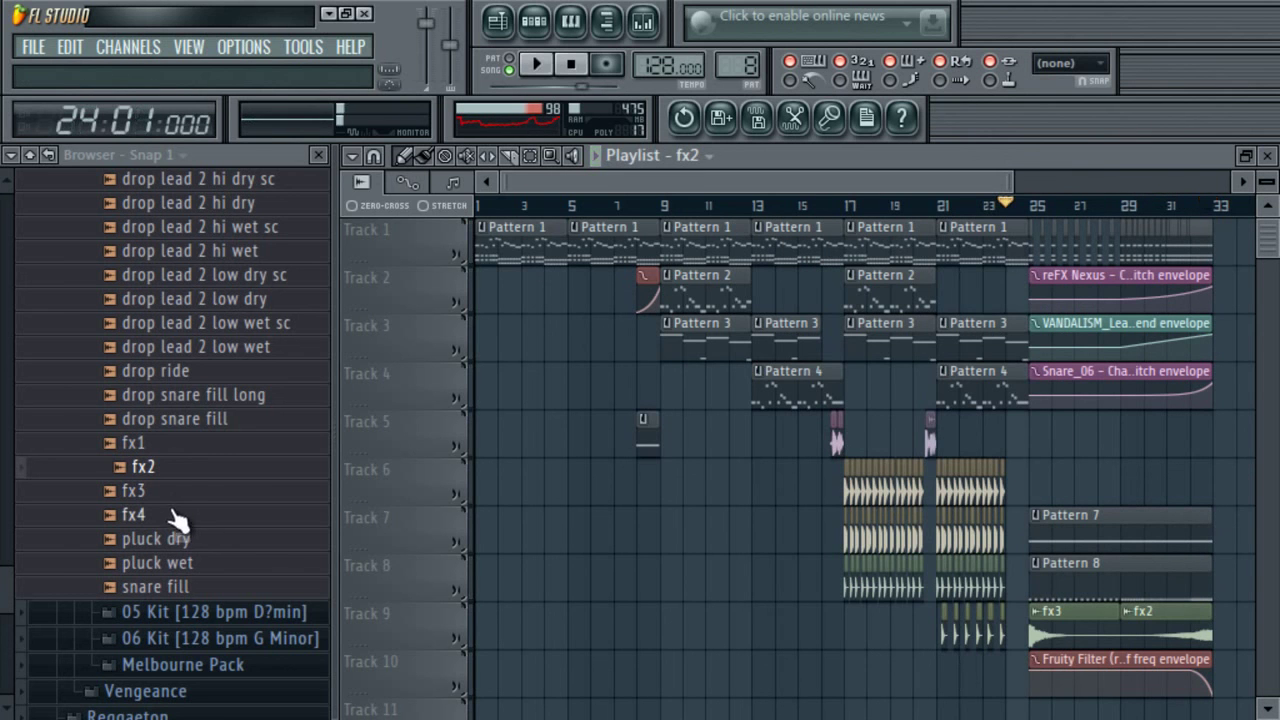
{"action": "left_click", "coordinate": [178, 516]}
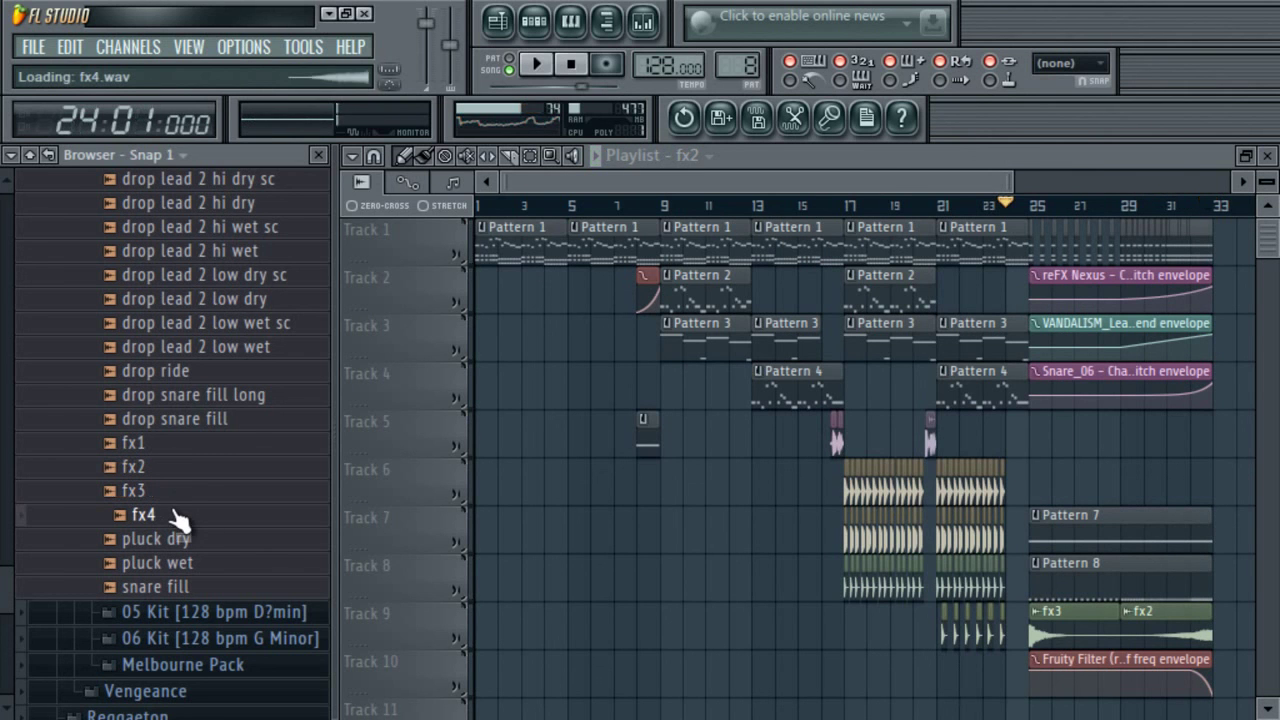
{"action": "left_click_drag", "start_coordinate": [176, 514], "coordinate": [464, 600]}
{"action": "left_click_drag", "start_coordinate": [740, 660], "coordinate": [891, 688]}
{"action": "double_click", "coordinate": [880, 680]}
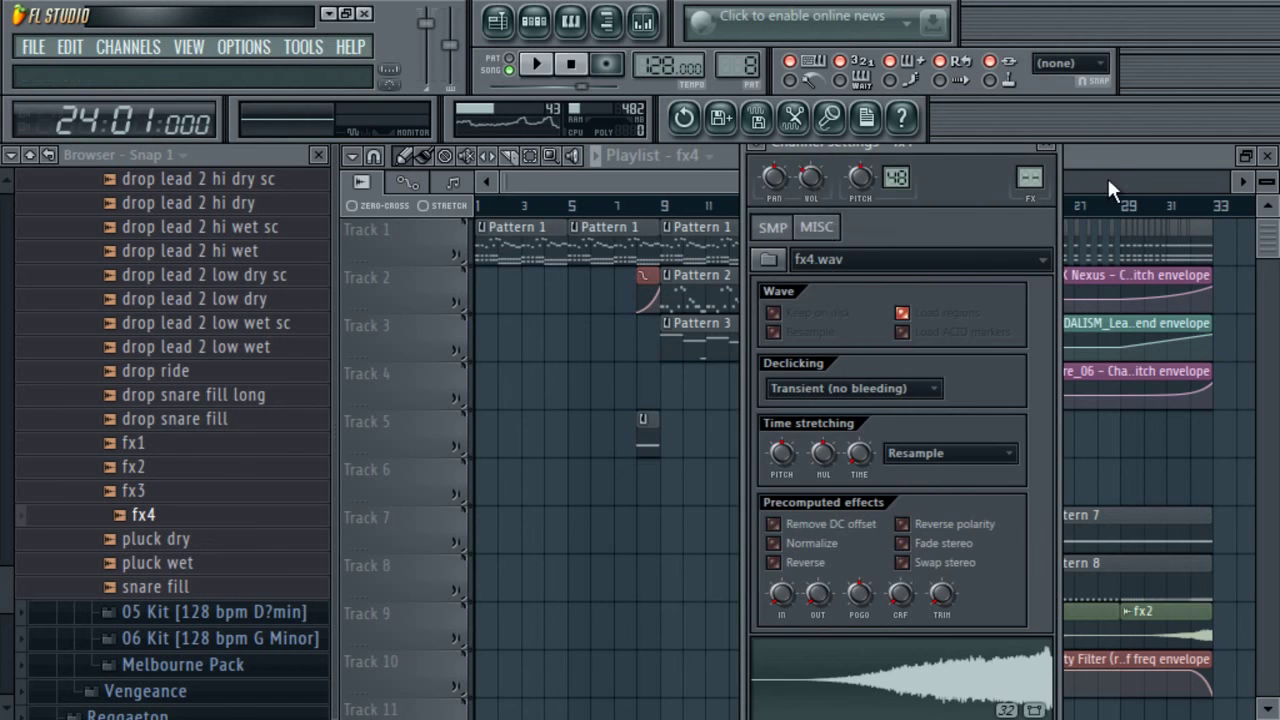
{"action": "left_click", "coordinate": [1045, 144]}
- Shorten the last Pattern 3 clip on Track 3 to end at bar 24, playing the transition around bar 22
{"action": "left_click", "coordinate": [963, 207]}
{"action": "key", "text": "space"}
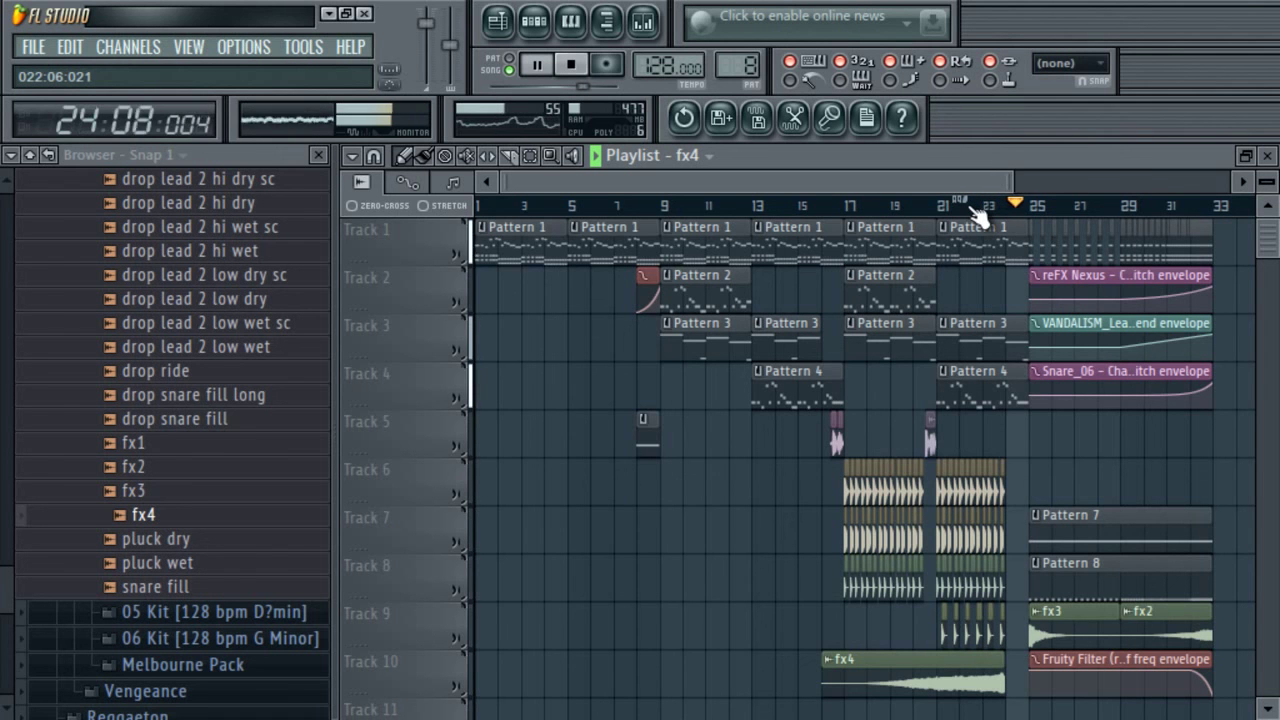
{"action": "left_click_drag", "start_coordinate": [1025, 323], "coordinate": [1005, 323]}
{"action": "left_click", "coordinate": [983, 207]}
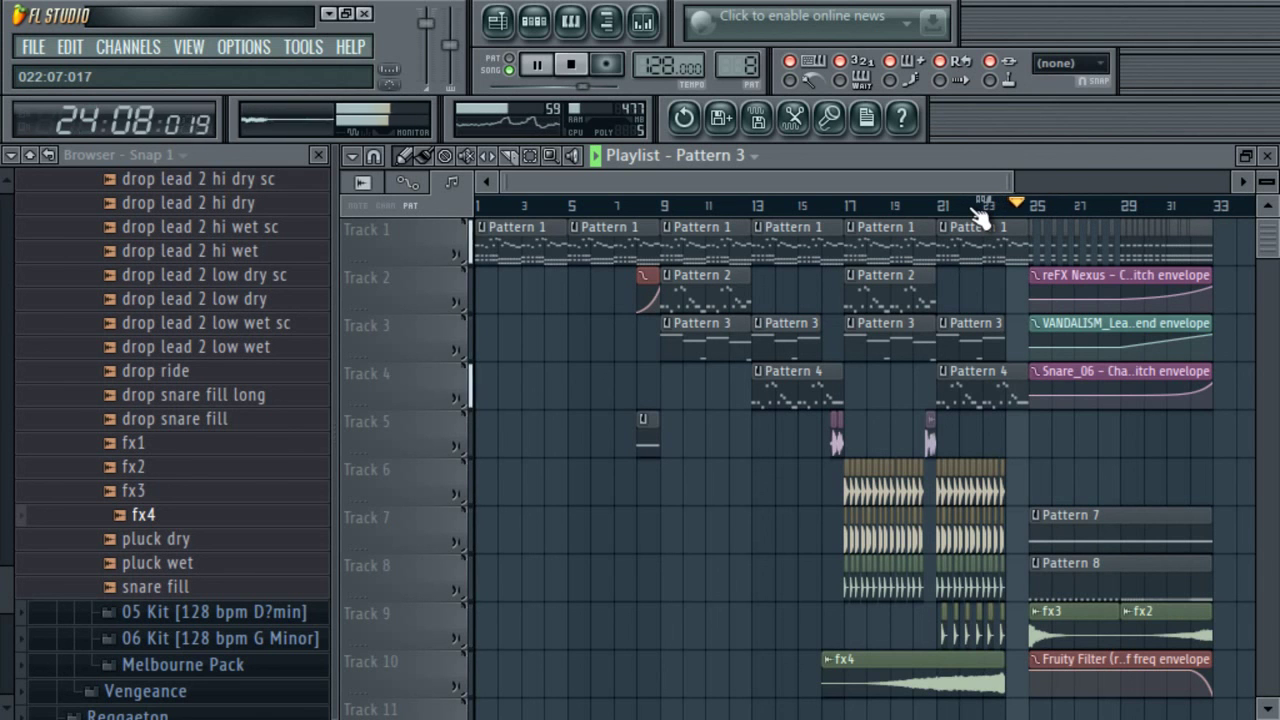
- Place the fx1 sample at bar 9 on Track 10 and check its channel settings
{"action": "left_click_drag", "start_coordinate": [200, 446], "coordinate": [688, 684]}
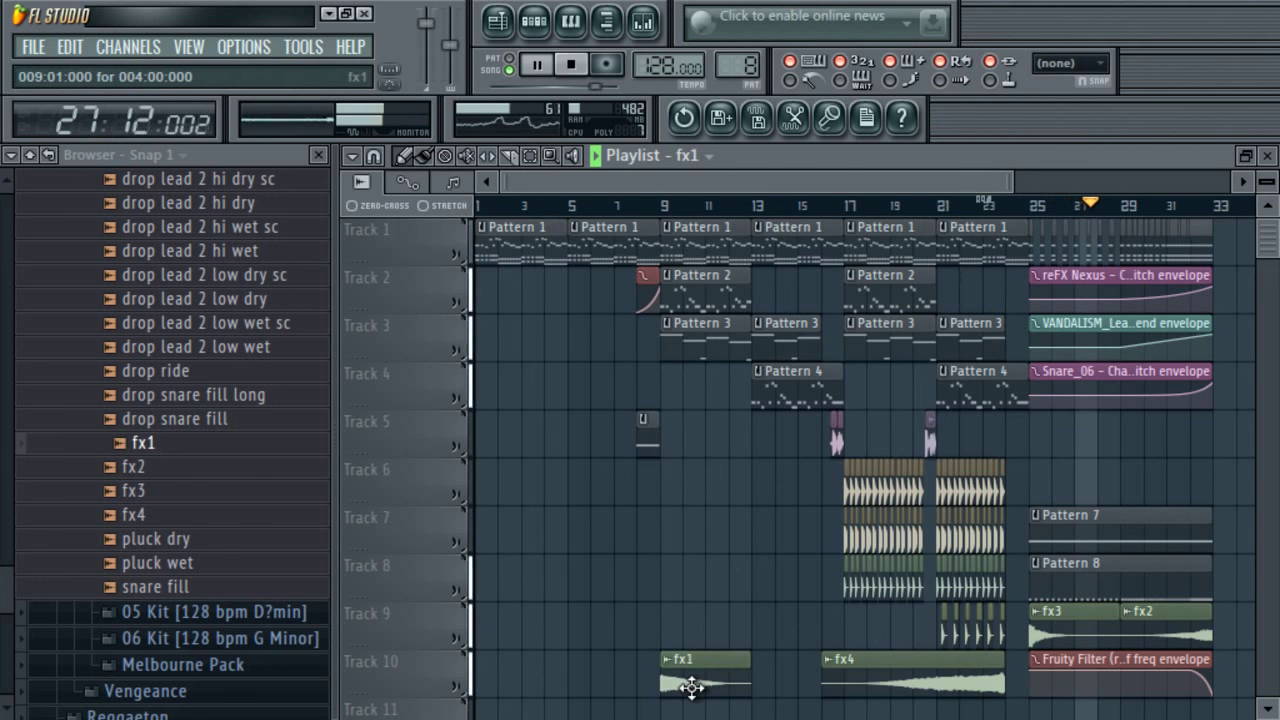
{"action": "double_click", "coordinate": [692, 686]}
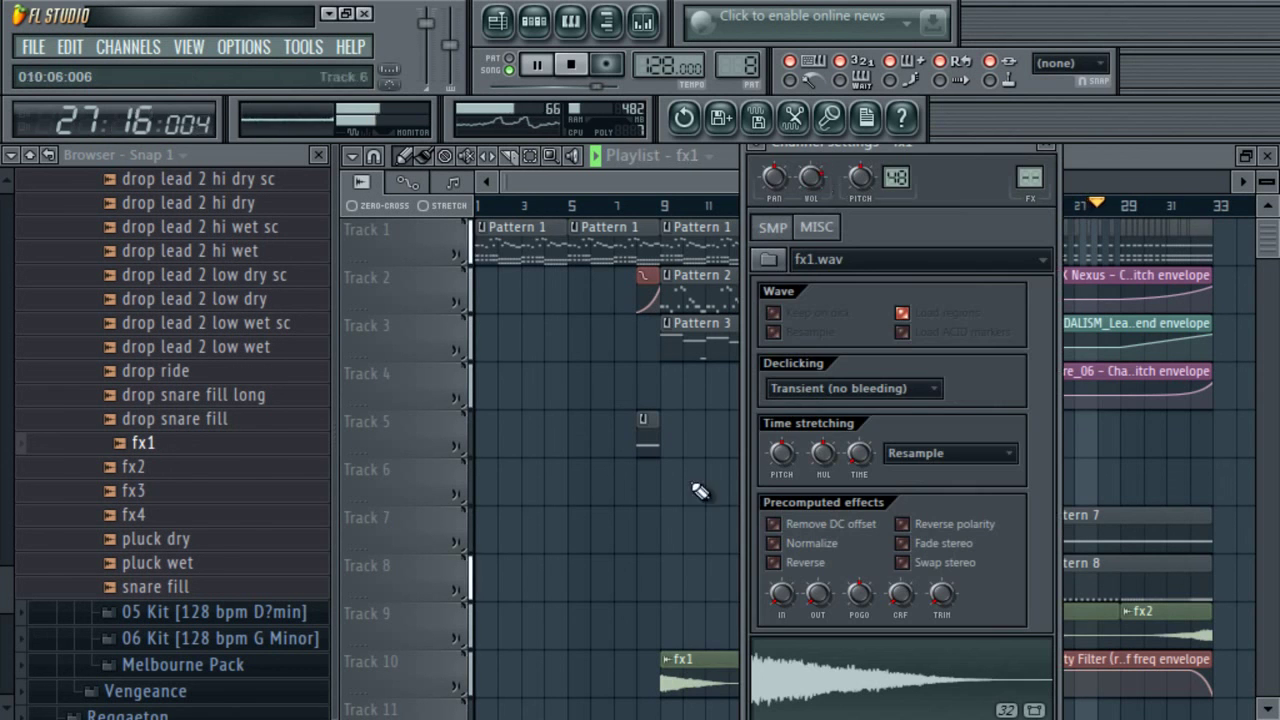
{"action": "left_click", "coordinate": [1079, 164]}
- Open the 02 Kit [128 bpm D Minor] folder and place its FX2 riser on Track 10 from bar 5 to bar 9
{"action": "scroll", "coordinate": [6, 500], "scroll_direction": "up", "scroll_amount": 10}
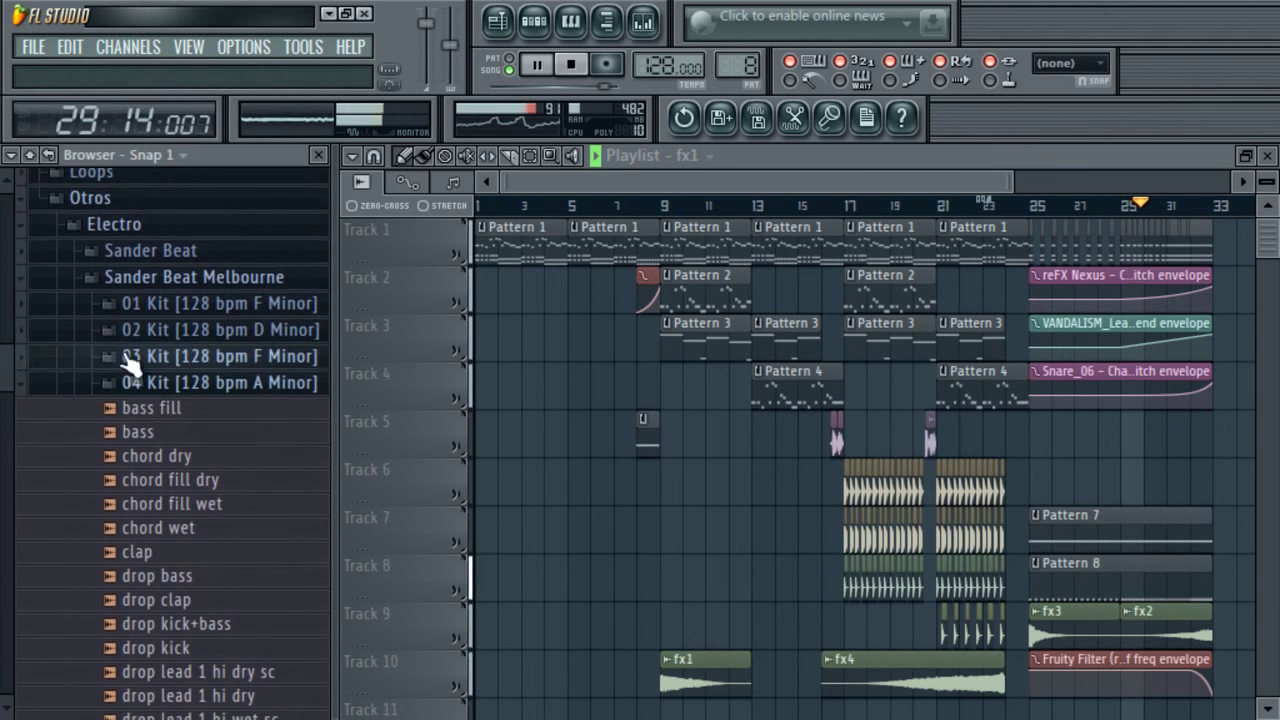
{"action": "left_click", "coordinate": [140, 381]}
{"action": "left_click", "coordinate": [165, 328]}
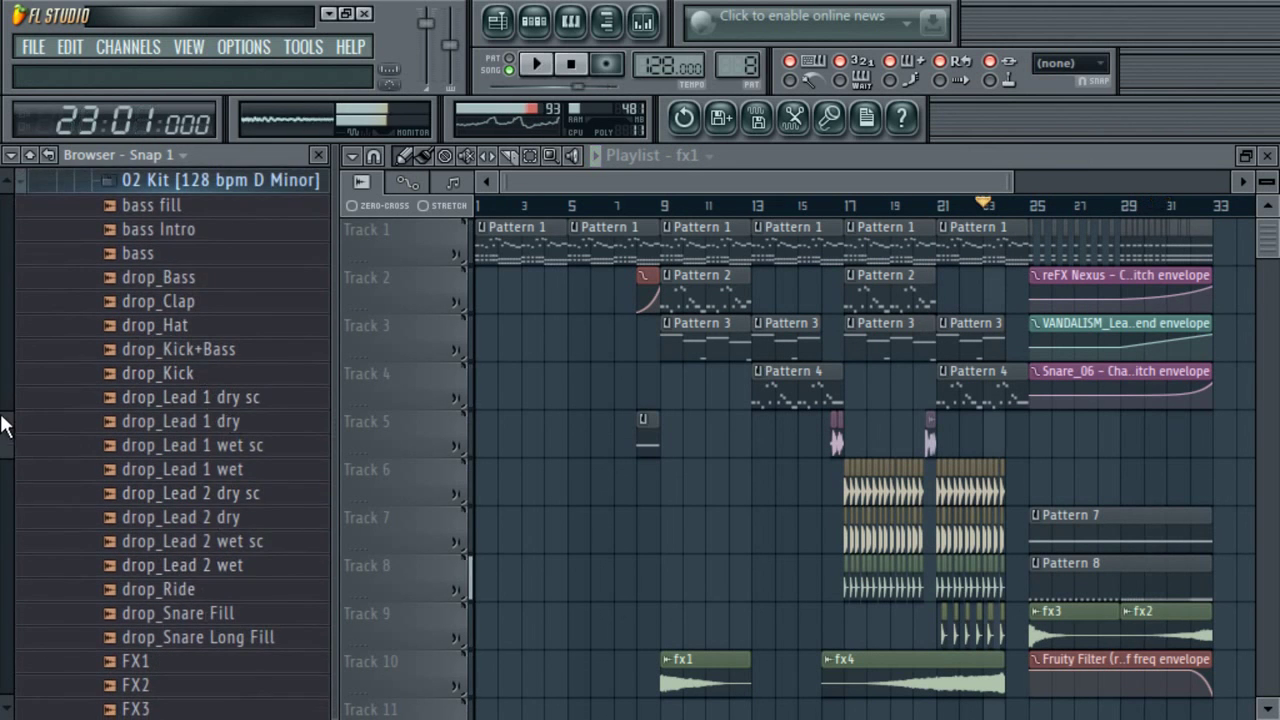
{"action": "scroll", "coordinate": [8, 470], "scroll_direction": "down", "scroll_amount": 4}
{"action": "left_click_drag", "start_coordinate": [140, 398], "coordinate": [608, 675]}
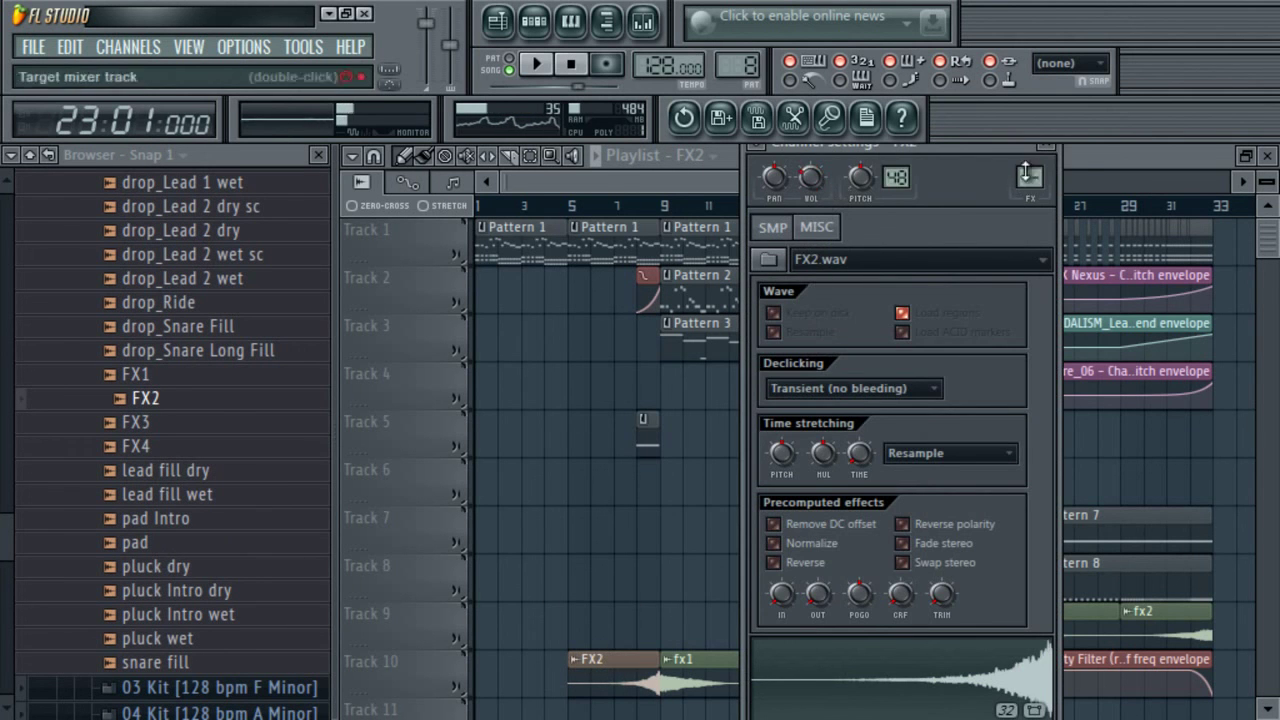
{"action": "left_click", "coordinate": [1076, 166]}
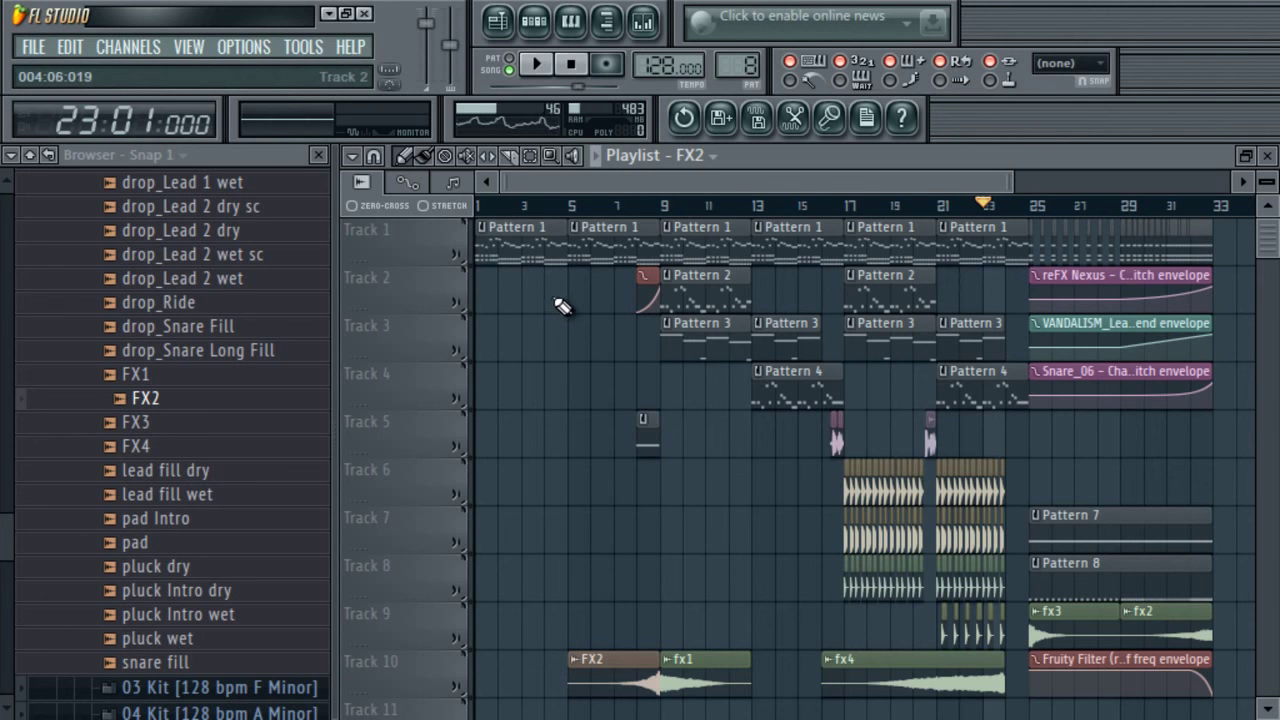
- Preview the FX3, FX1 and FX4 samples of the 02 Kit, and place FX4 on Track 9 starting at bar 9
{"action": "left_click", "coordinate": [172, 423]}
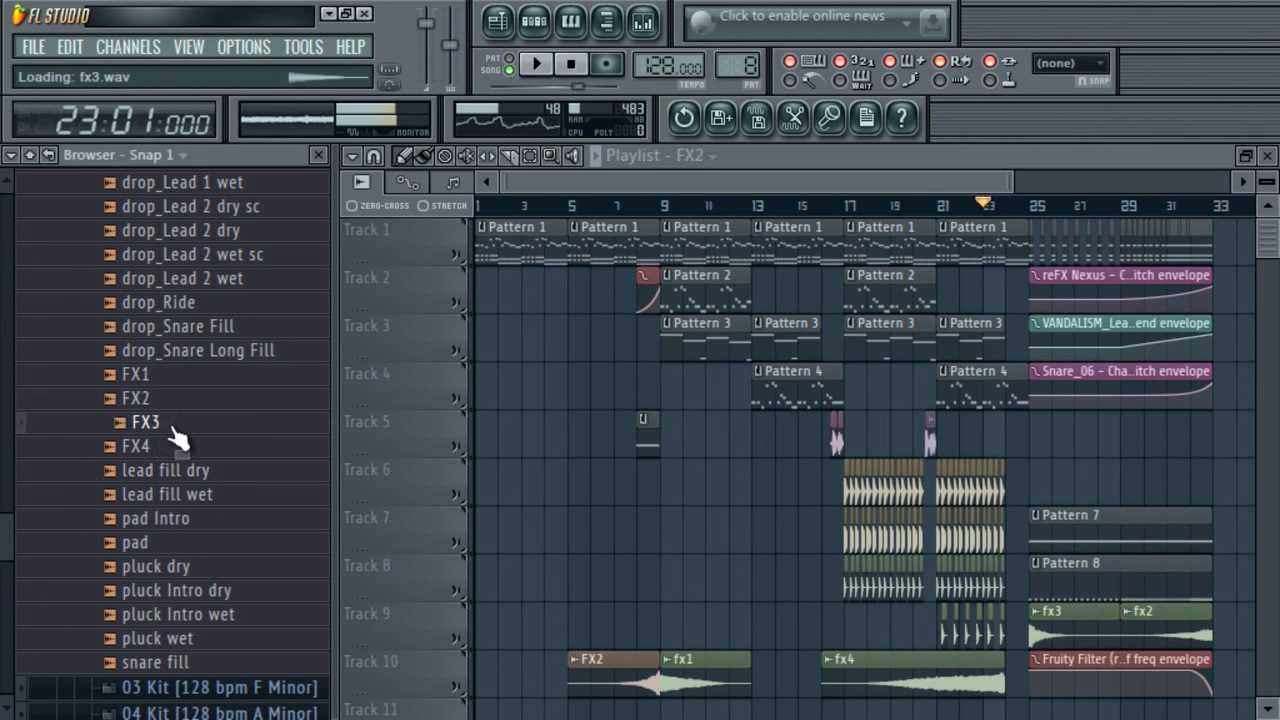
{"action": "left_click", "coordinate": [171, 378]}
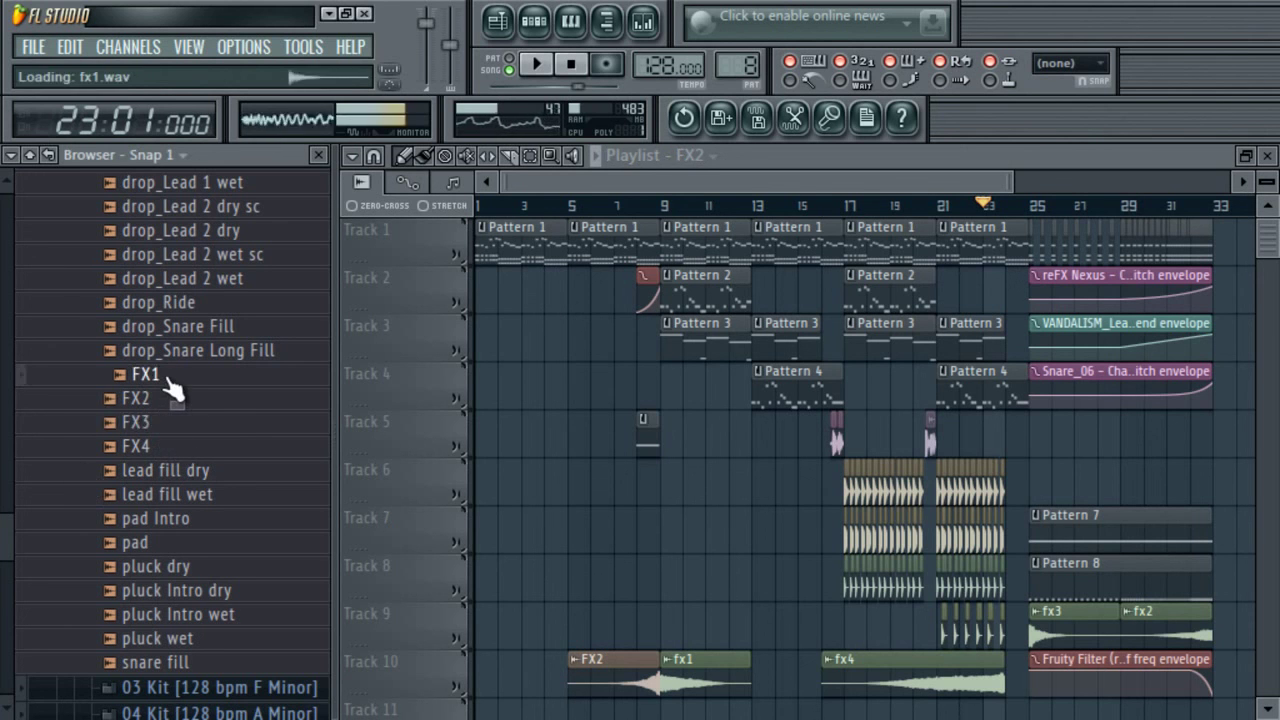
{"action": "left_click", "coordinate": [190, 446]}
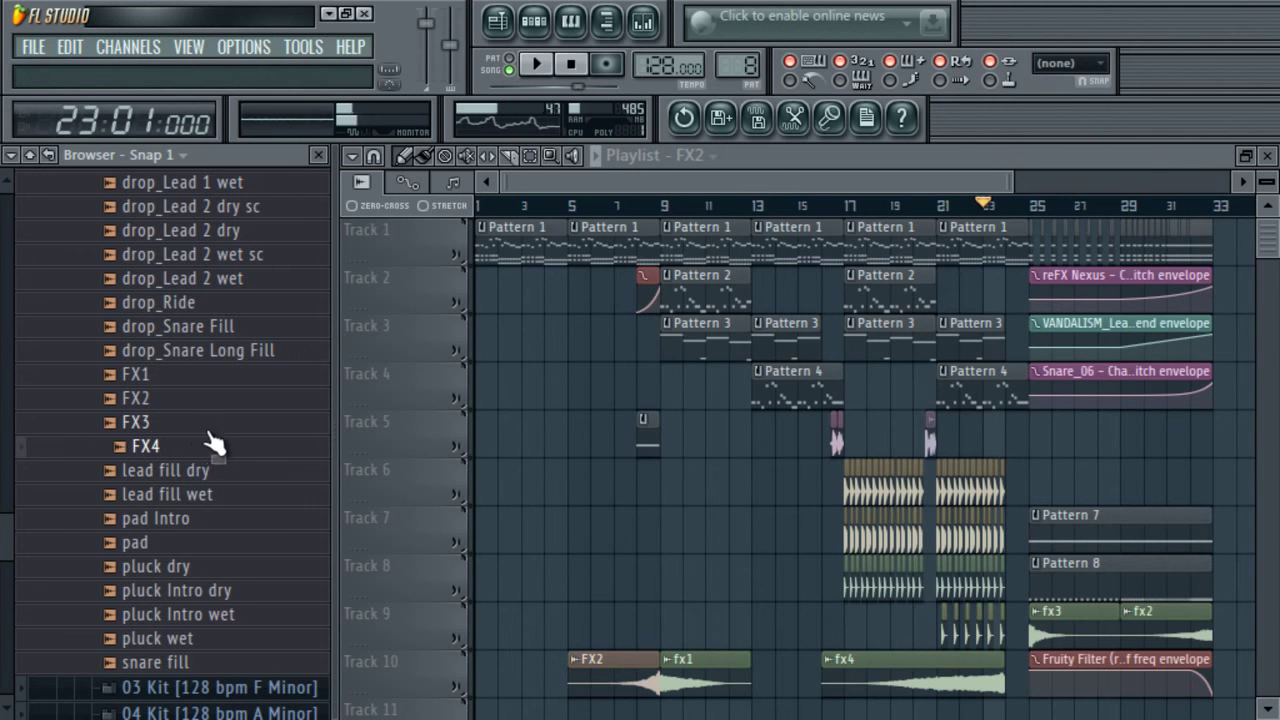
{"action": "left_click_drag", "start_coordinate": [5, 537], "coordinate": [17, 423]}
{"action": "scroll", "coordinate": [200, 334], "scroll_direction": "up", "scroll_amount": 1}
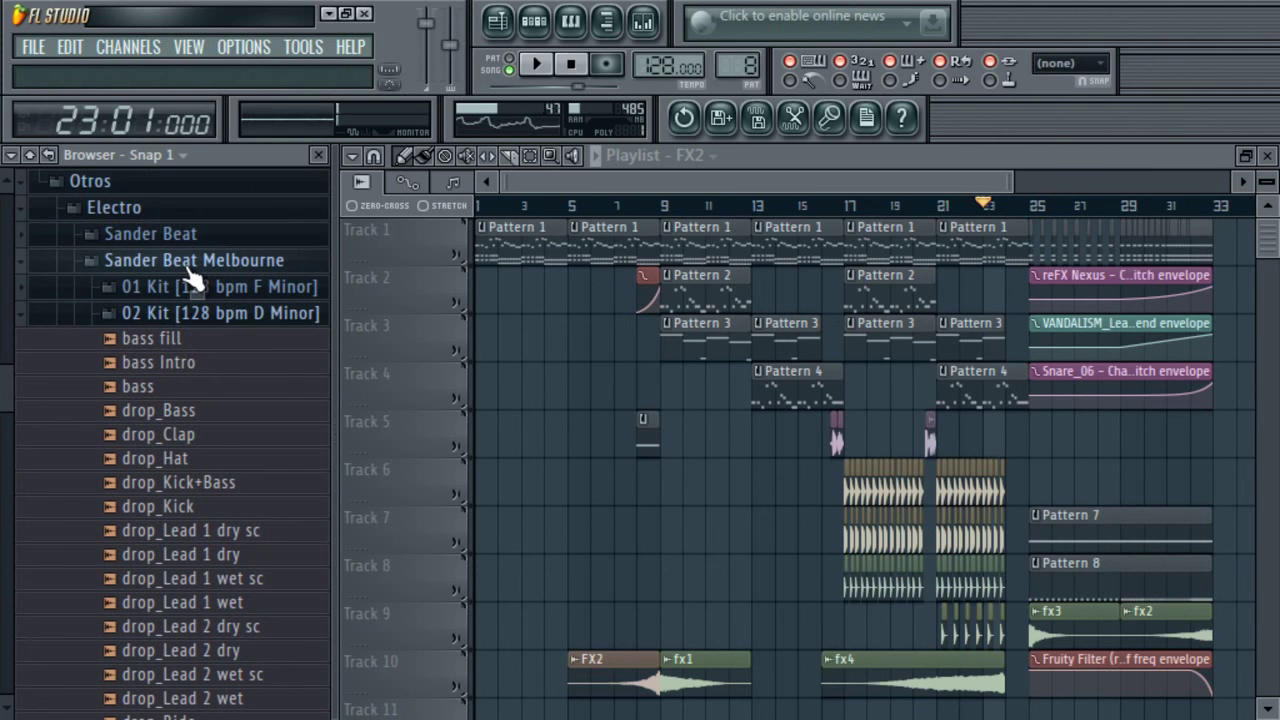
{"action": "left_click_drag", "start_coordinate": [6, 366], "coordinate": [10, 487]}
{"action": "scroll", "coordinate": [150, 510], "scroll_direction": "down", "scroll_amount": 2}
{"action": "left_click_drag", "start_coordinate": [172, 638], "coordinate": [566, 641]}
{"action": "left_click_drag", "start_coordinate": [690, 632], "coordinate": [733, 632]}
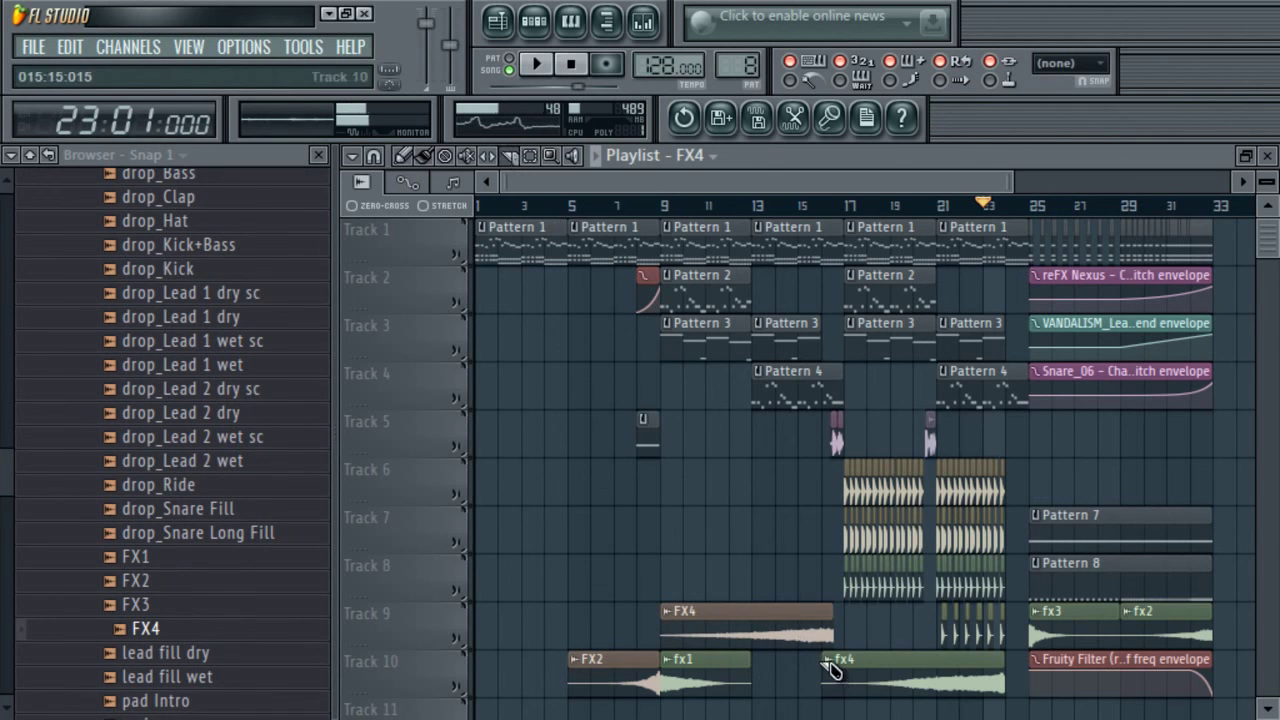
- Slice the FX4 clip at bar 16, move it down off Track 9 and open its channel settings
{"action": "right_click", "coordinate": [833, 622]}
{"action": "left_click", "coordinate": [737, 591]}
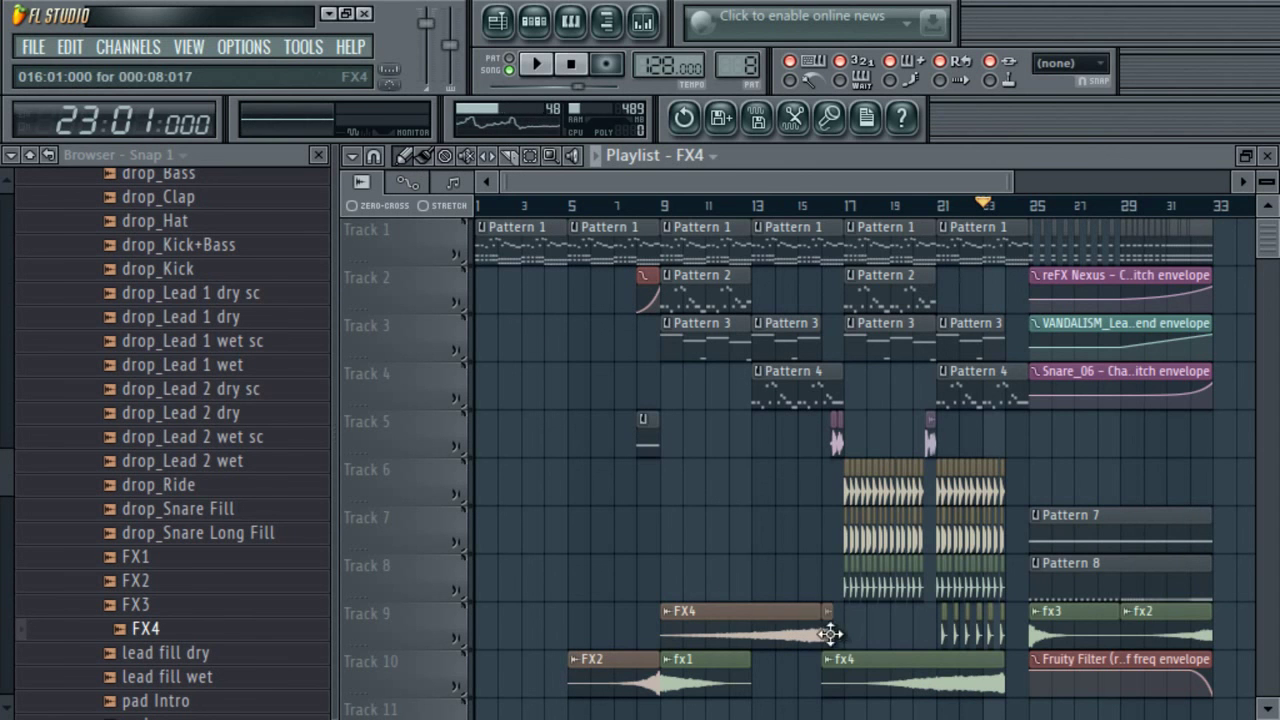
{"action": "left_click_drag", "start_coordinate": [747, 638], "coordinate": [748, 694]}
{"action": "double_click", "coordinate": [781, 688]}
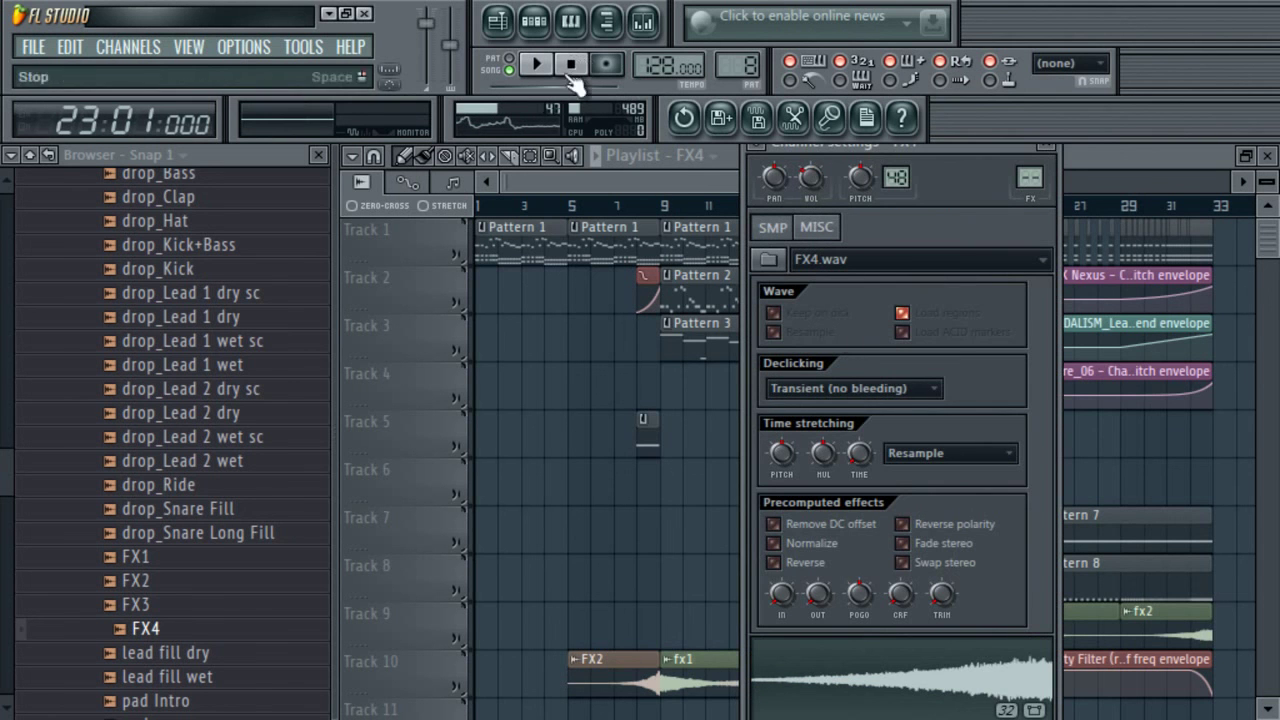
- Preview the fx1, fx2 and fx3 samples in the 01 Kit [128 bpm F Minor] folder
{"action": "scroll", "coordinate": [34, 409], "scroll_direction": "up", "scroll_amount": 5}
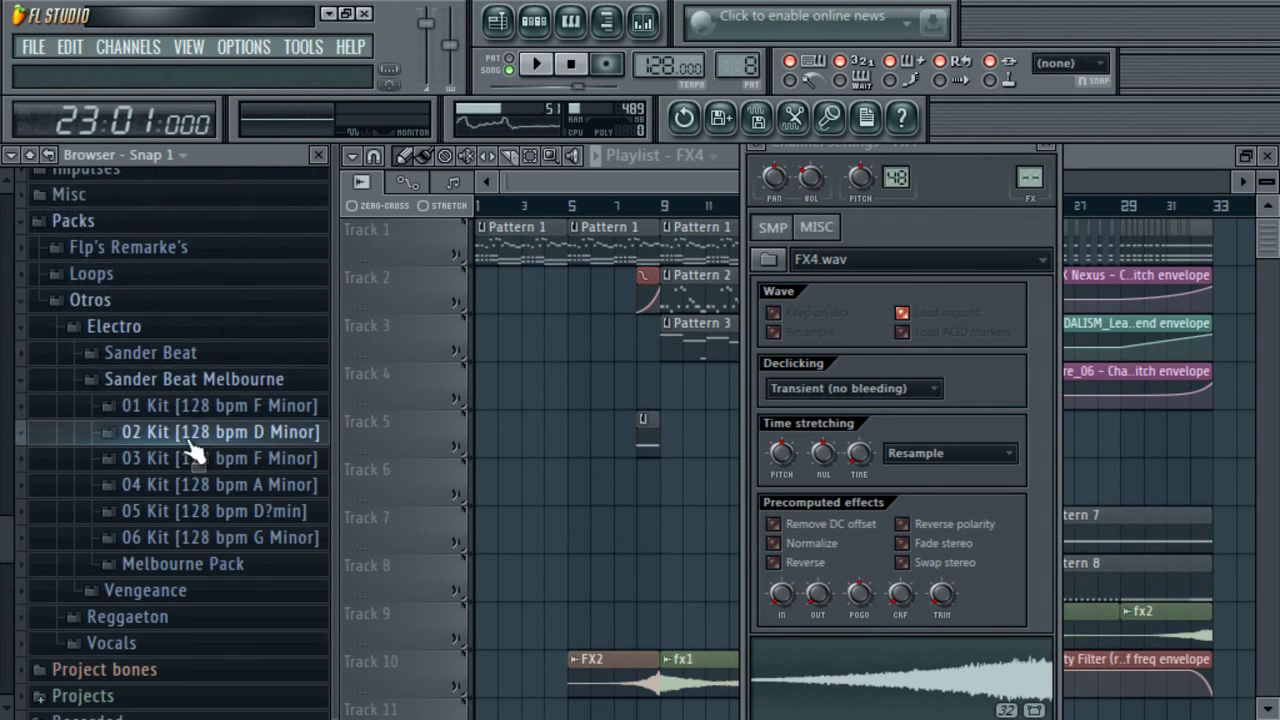
{"action": "left_click", "coordinate": [198, 440]}
{"action": "left_click", "coordinate": [100, 405]}
{"action": "scroll", "coordinate": [30, 535], "scroll_direction": "down", "scroll_amount": 6}
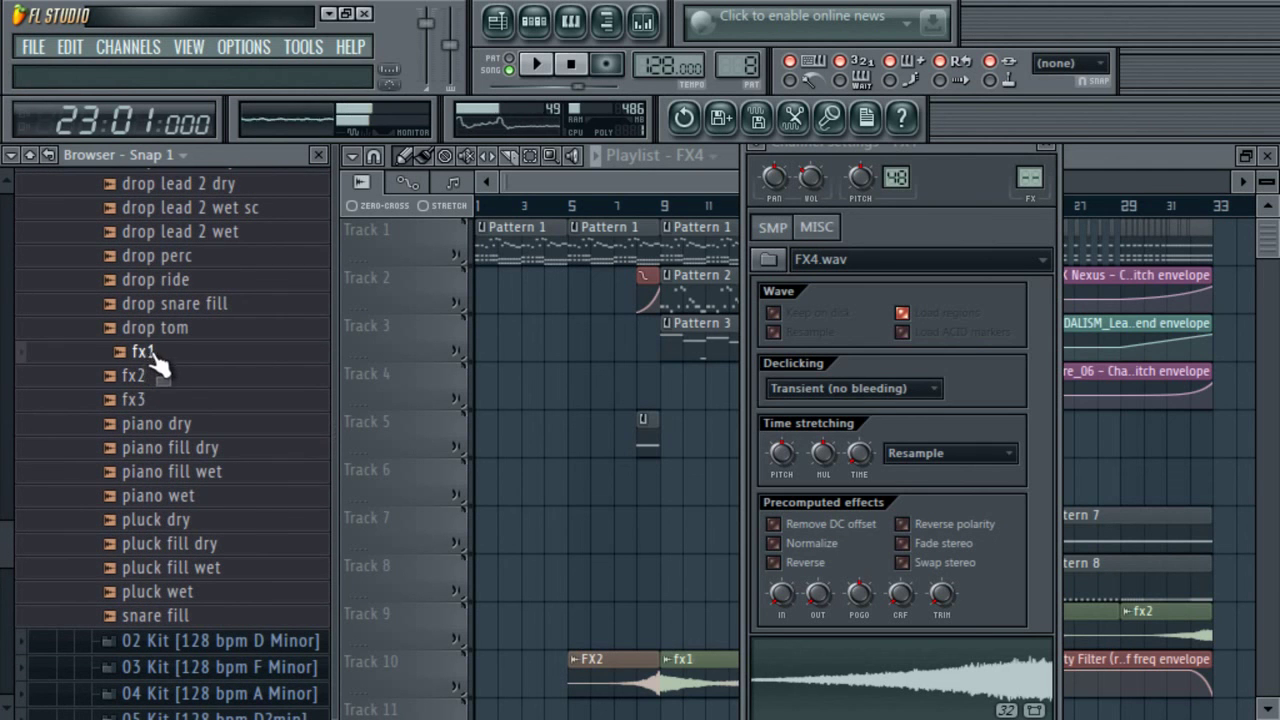
{"action": "left_click", "coordinate": [158, 376]}
{"action": "left_click", "coordinate": [160, 400]}
{"action": "left_click_drag", "start_coordinate": [3, 562], "coordinate": [11, 370]}
- Preview the fx1, fx2 and fx3 samples in the 06 Kit [128 bpm G Minor] folder
{"action": "left_click", "coordinate": [165, 300]}
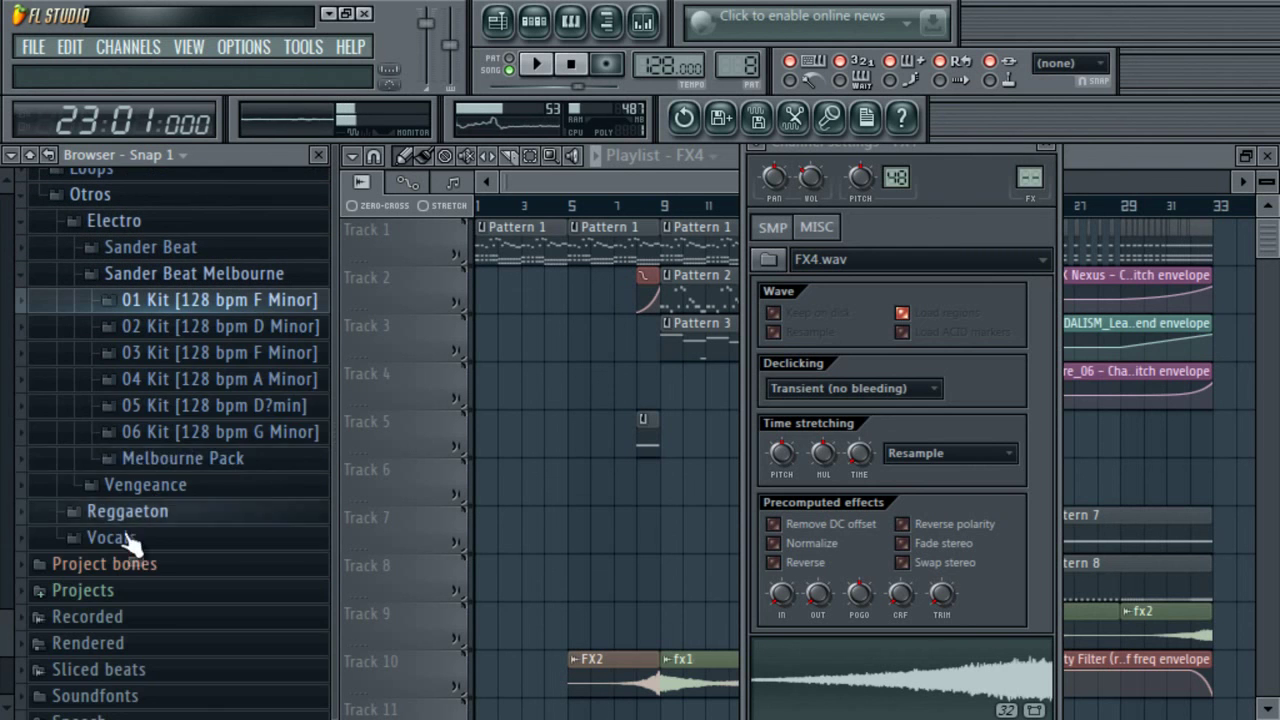
{"action": "left_click", "coordinate": [180, 432]}
{"action": "scroll", "coordinate": [150, 540], "scroll_direction": "down", "scroll_amount": 3}
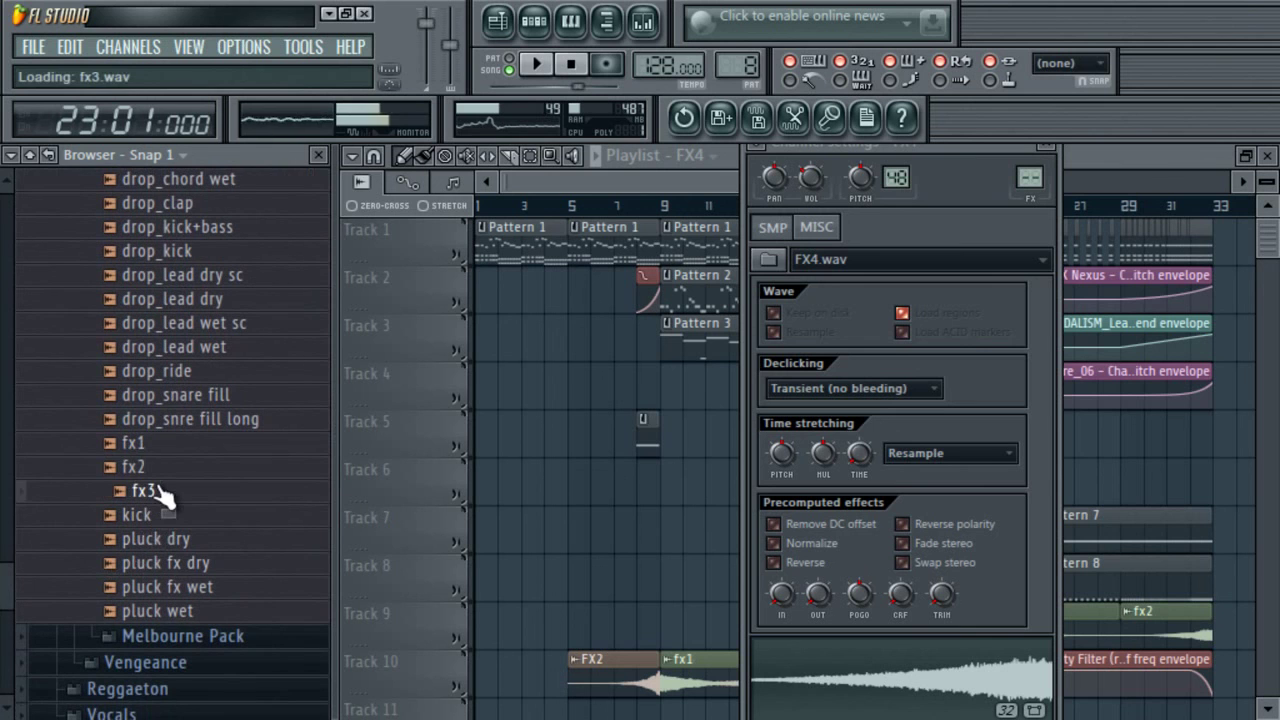
{"action": "left_click", "coordinate": [157, 469]}
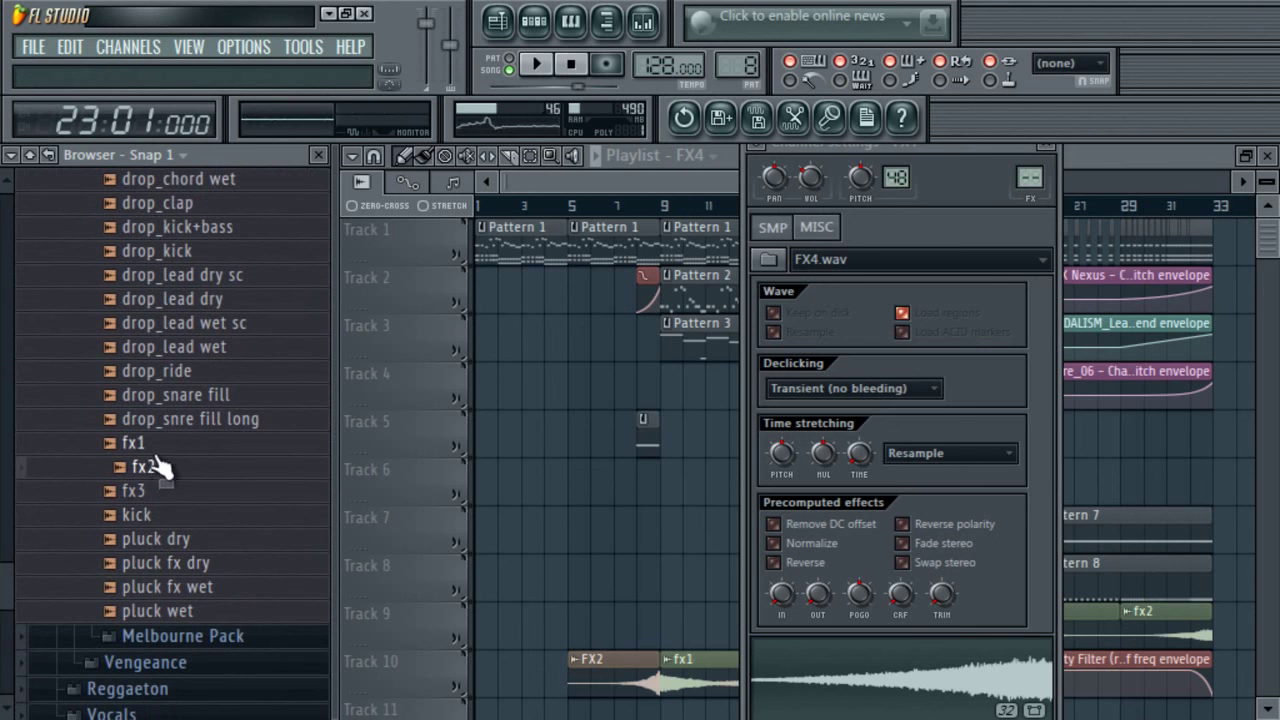
{"action": "key", "text": "Up"}
{"action": "left_click", "coordinate": [168, 490]}
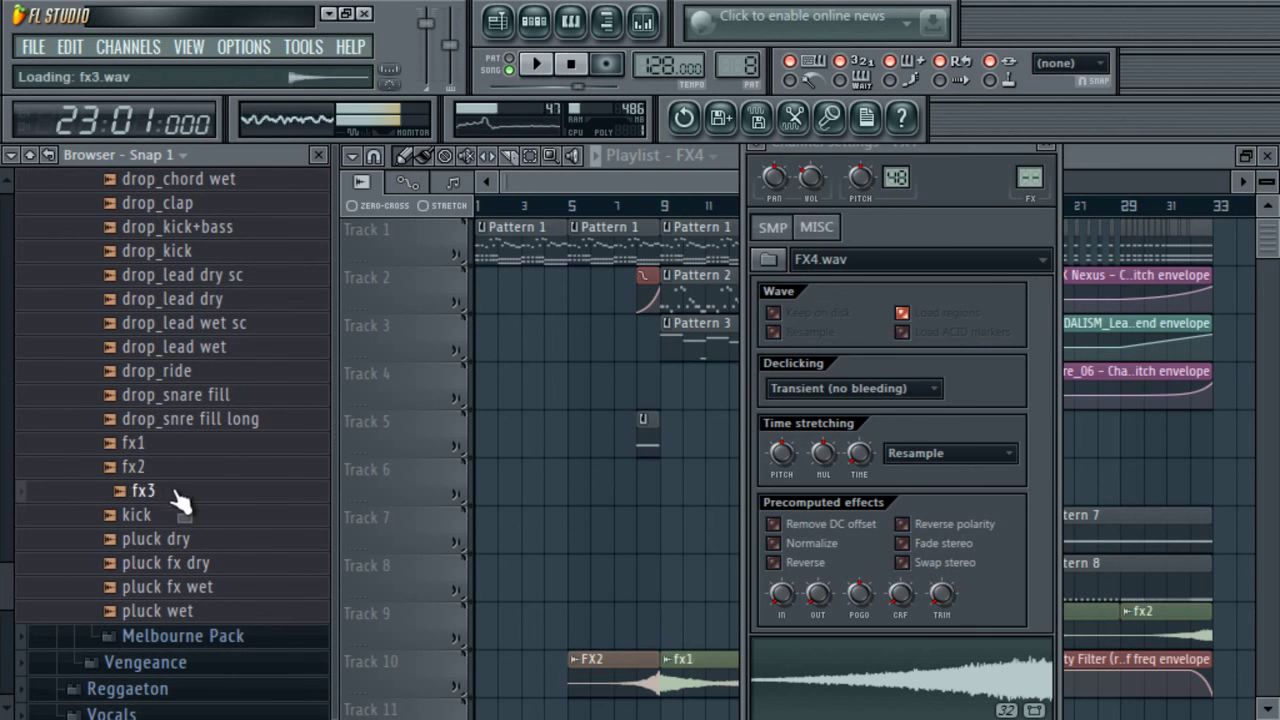
- Open the Gabba G 128 folder of Sander Beat Cr2 EDM(1) and preview its Huge Reverb Effect sample
{"action": "scroll", "coordinate": [5, 520], "scroll_direction": "up", "scroll_amount": 10}
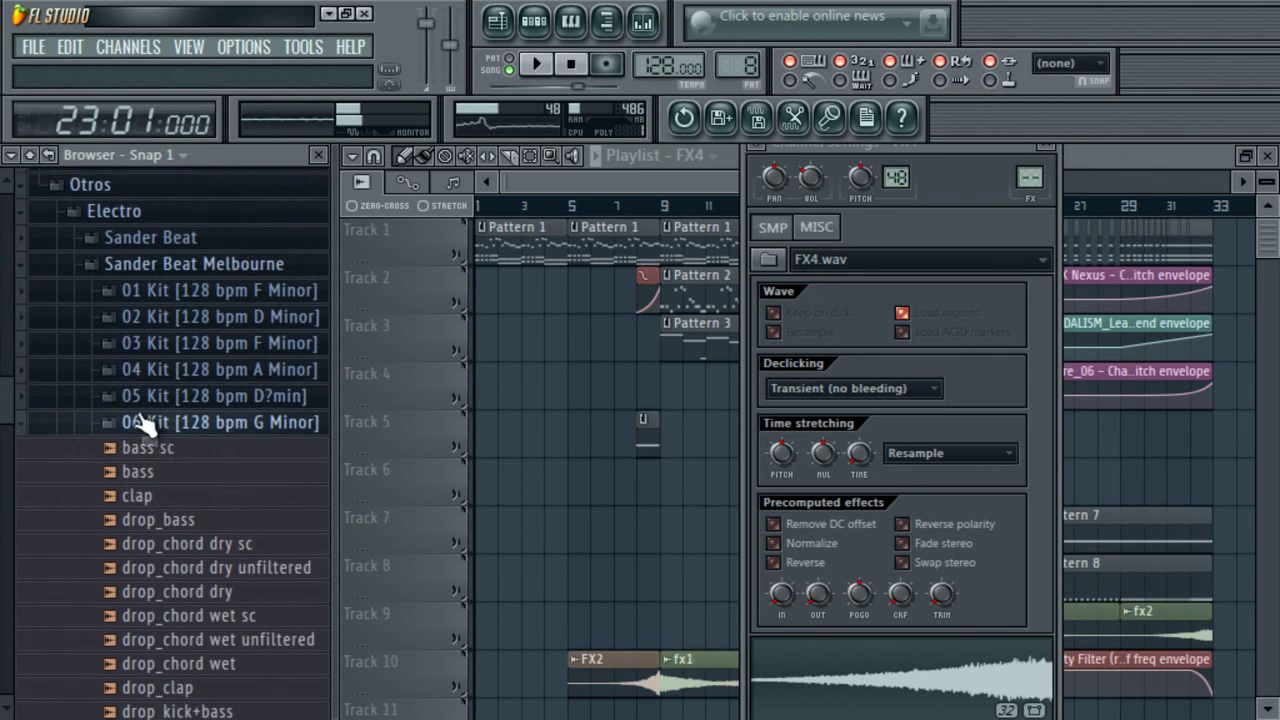
{"action": "left_click", "coordinate": [152, 428]}
{"action": "left_click", "coordinate": [153, 430]}
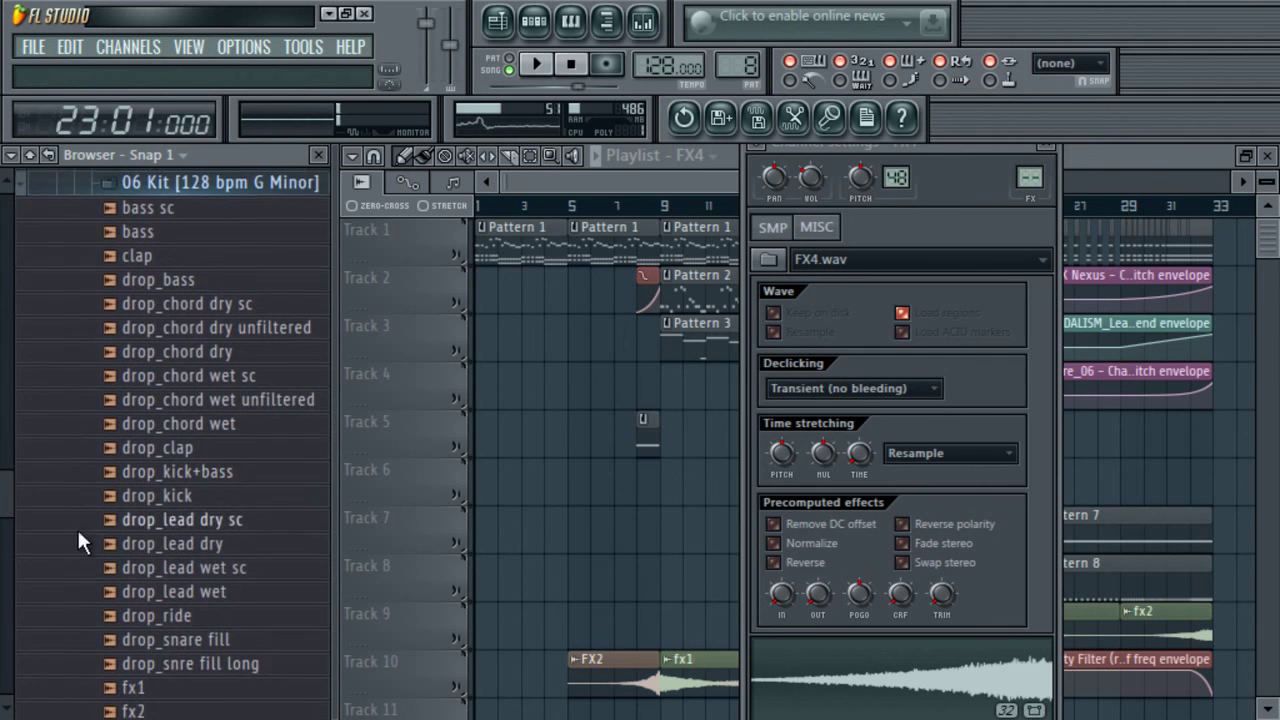
{"action": "left_click_drag", "start_coordinate": [6, 491], "coordinate": [18, 435]}
{"action": "scroll", "coordinate": [143, 223], "scroll_direction": "up", "scroll_amount": 2}
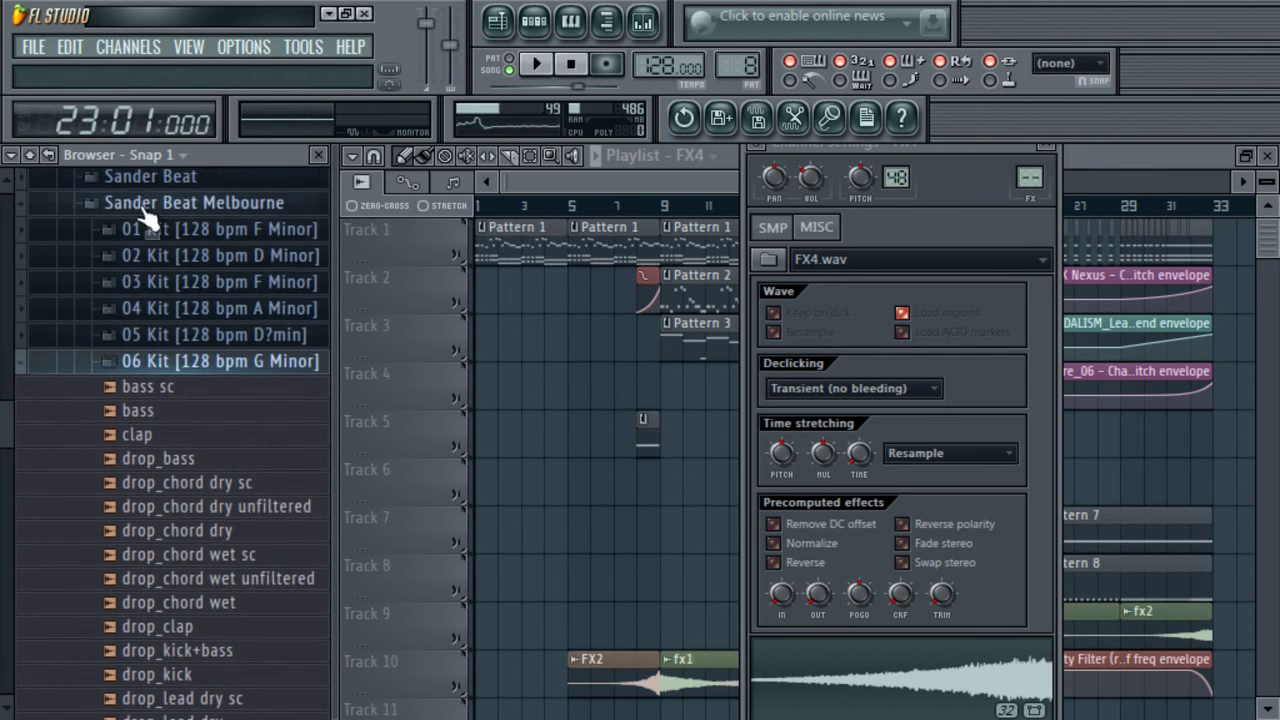
{"action": "left_click", "coordinate": [143, 215]}
{"action": "left_click", "coordinate": [165, 395]}
{"action": "scroll", "coordinate": [160, 575], "scroll_direction": "down", "scroll_amount": 1}
{"action": "left_click", "coordinate": [260, 560]}
{"action": "left_click", "coordinate": [266, 587]}
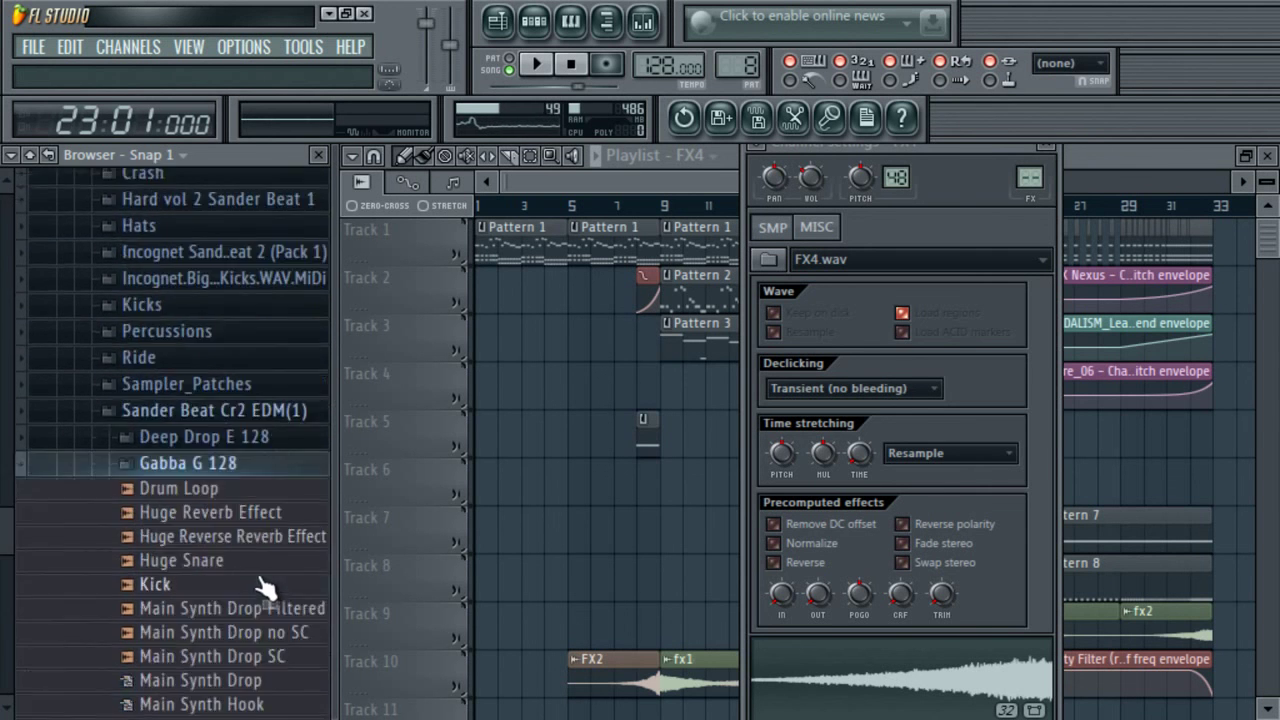
{"action": "left_click", "coordinate": [253, 236]}
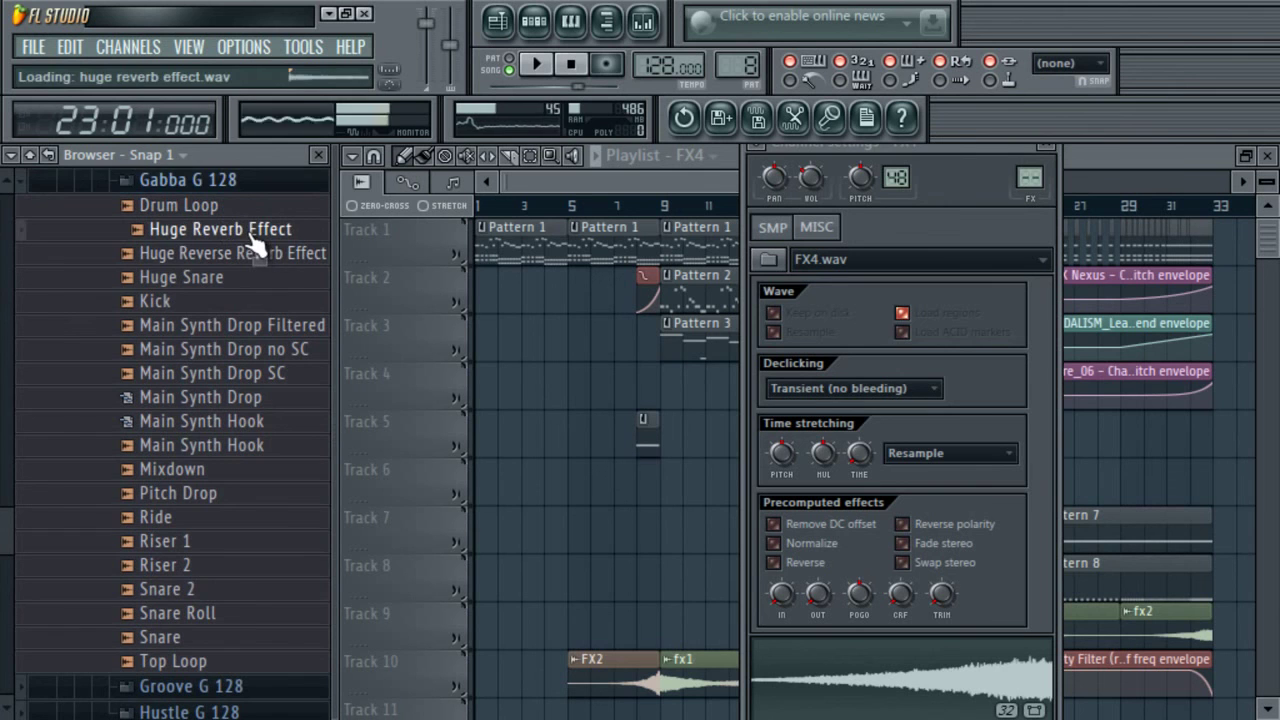
- Preview the Mixdown sample in the Hustle G 128 folder
{"action": "left_click", "coordinate": [234, 179]}
{"action": "left_click", "coordinate": [243, 306]}
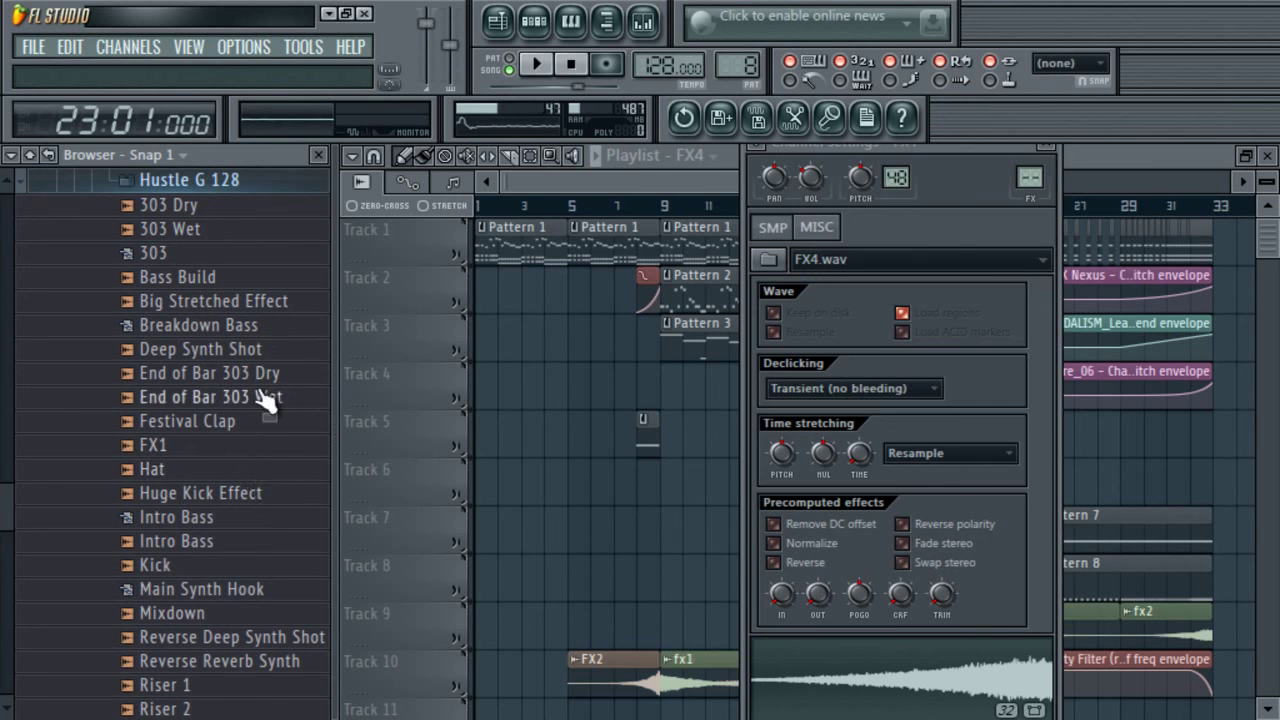
{"action": "left_click", "coordinate": [253, 616]}
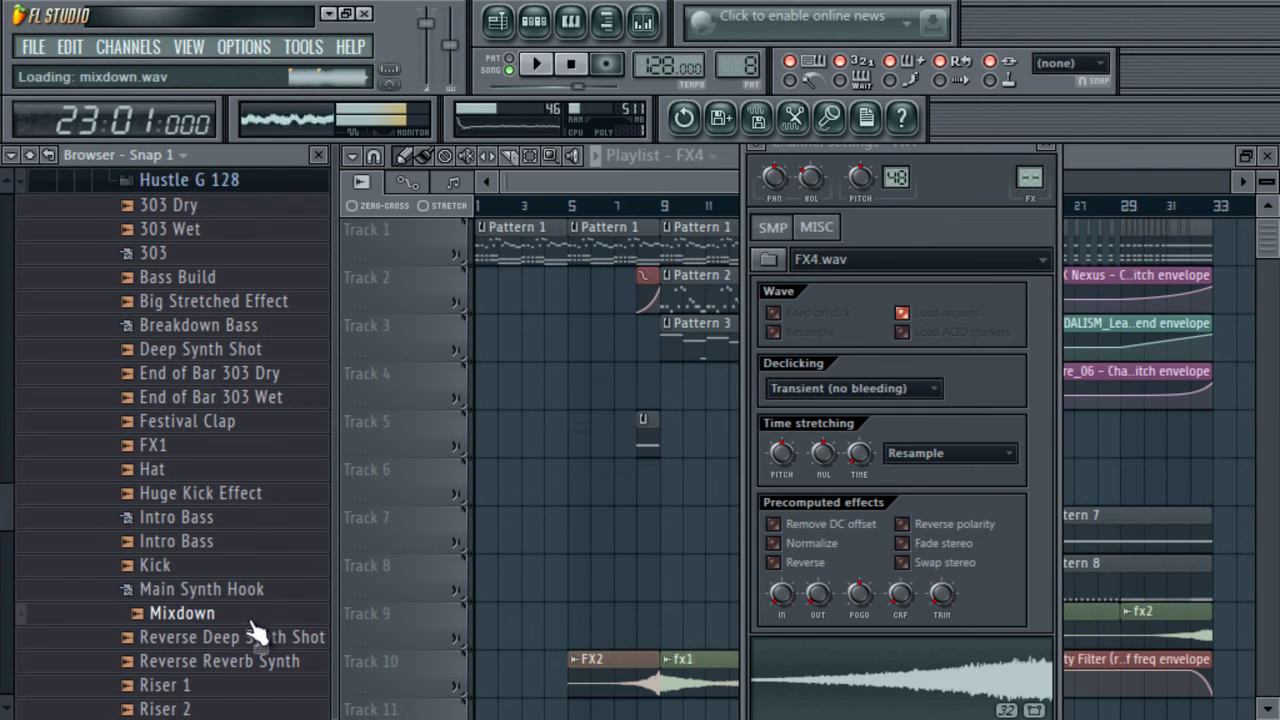
{"action": "left_click", "coordinate": [165, 182]}
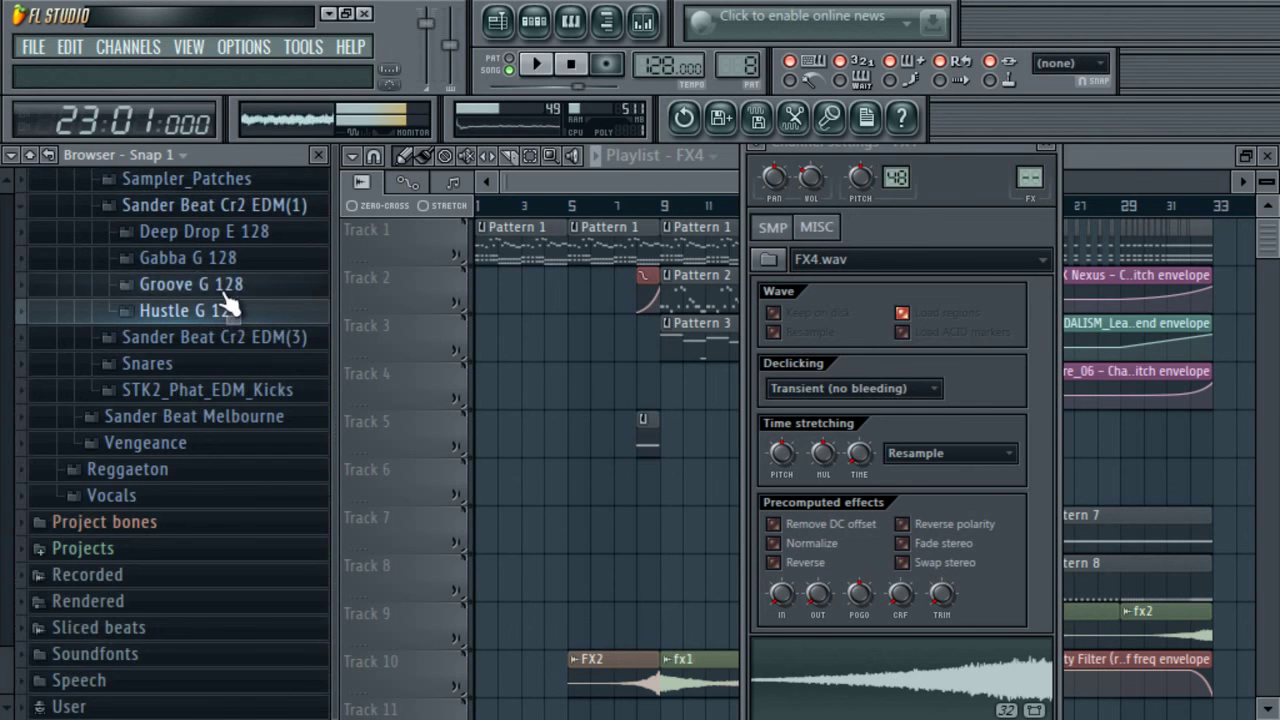
- Preview the Bassline No SC sample and a drum loop in the Groove G 128 folder
{"action": "left_click", "coordinate": [222, 288]}
{"action": "left_click", "coordinate": [222, 310]}
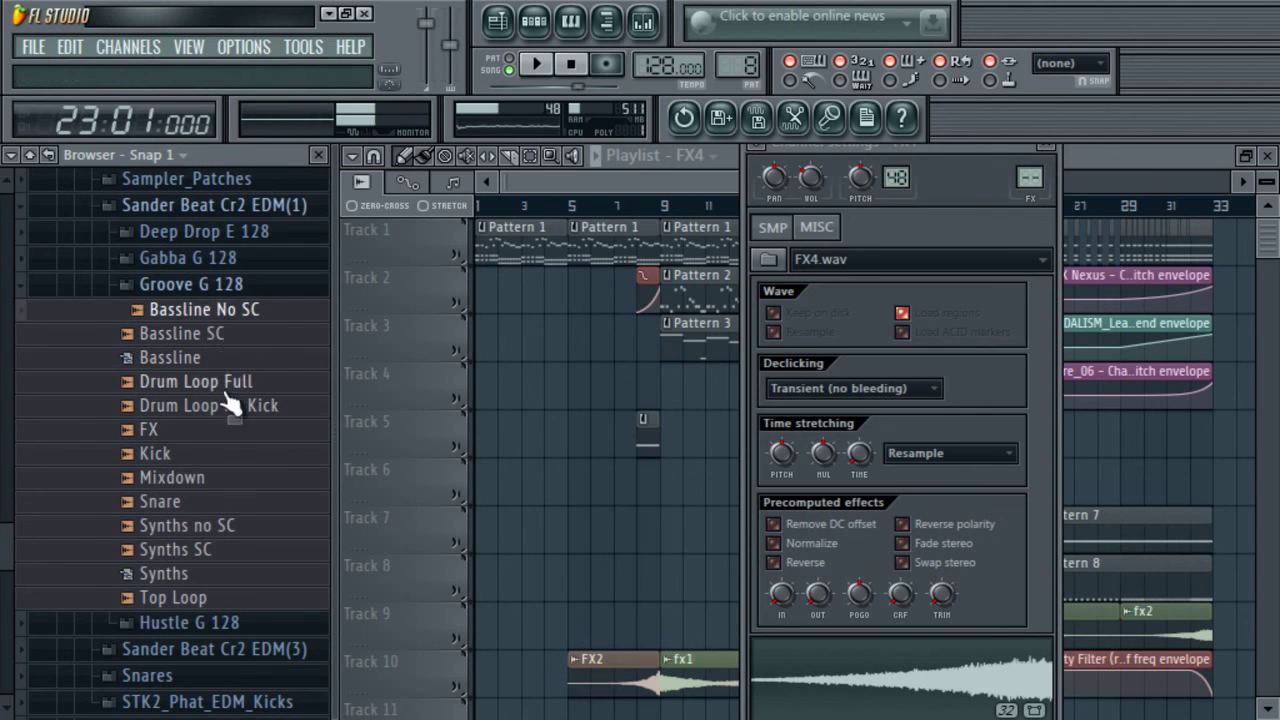
{"action": "left_click", "coordinate": [237, 403]}
{"action": "left_click", "coordinate": [226, 284]}
{"action": "left_click", "coordinate": [226, 284]}
- Preview the Pitch Drop, Huge Reverse Reverb Effect and Huge Reverb Effect samples in the Gabba G 128 folder
{"action": "left_click", "coordinate": [188, 257]}
{"action": "left_click", "coordinate": [218, 495]}
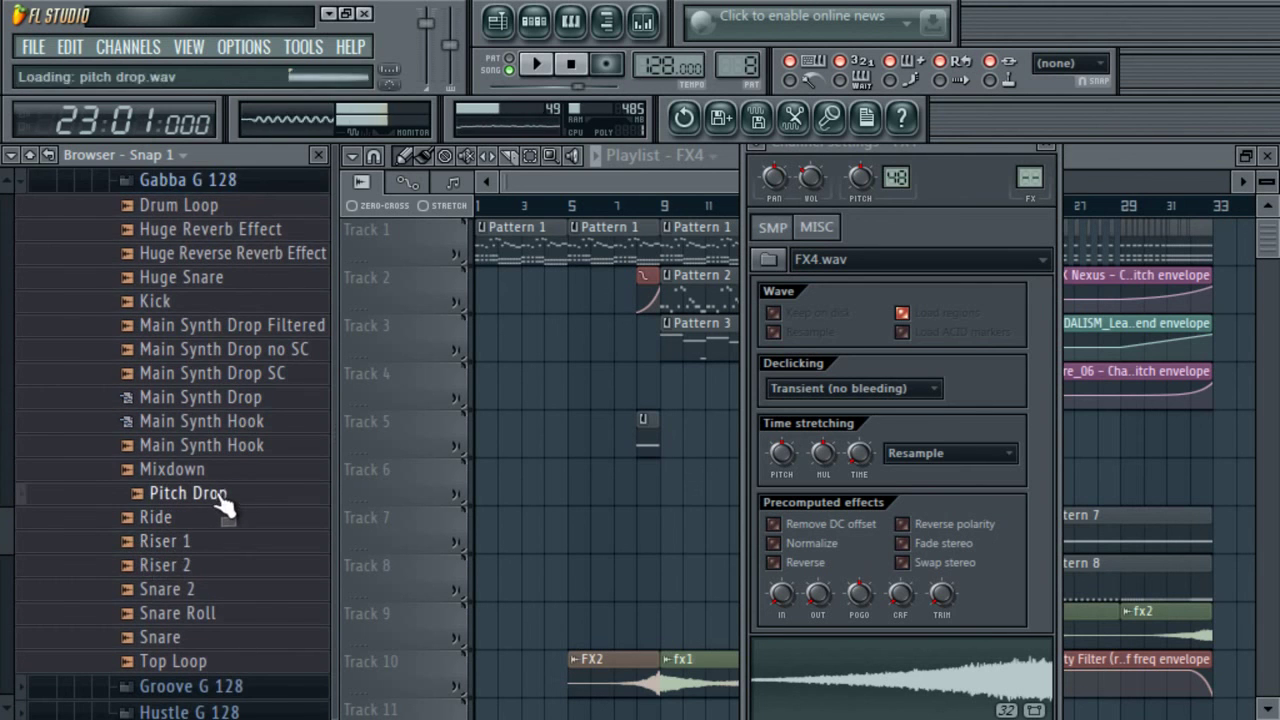
{"action": "left_click", "coordinate": [255, 260]}
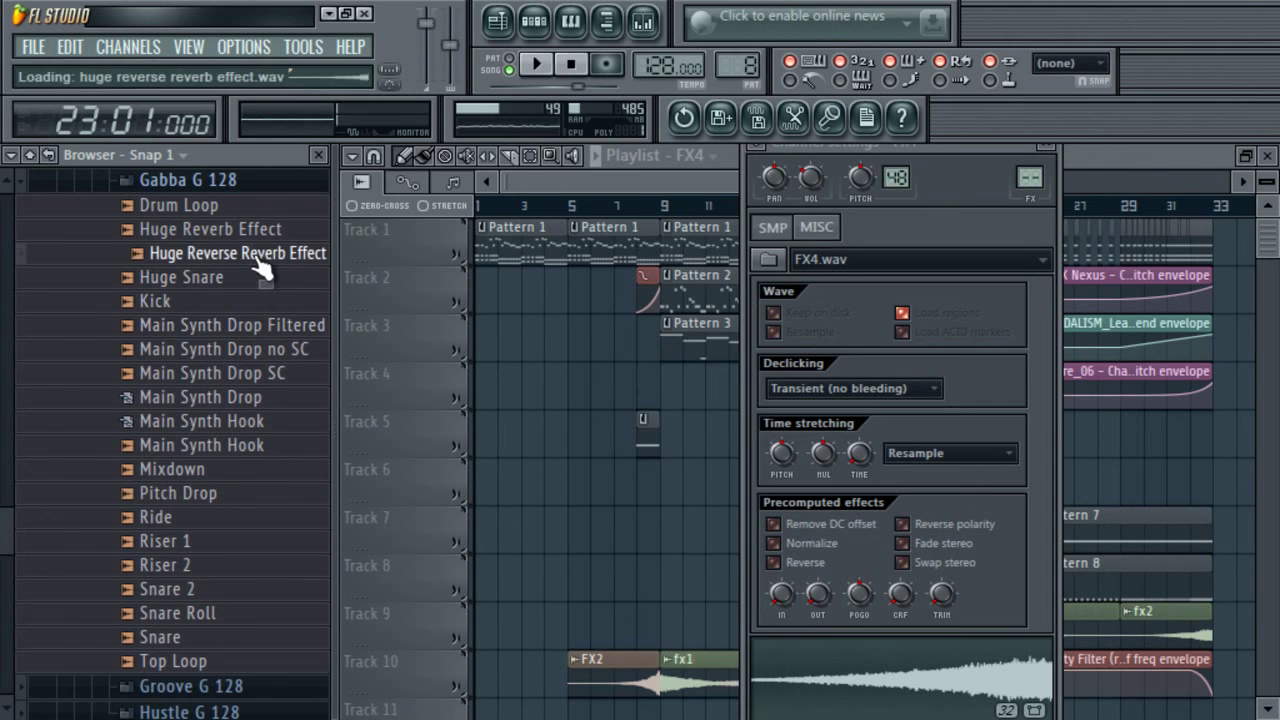
{"action": "left_click", "coordinate": [254, 235]}
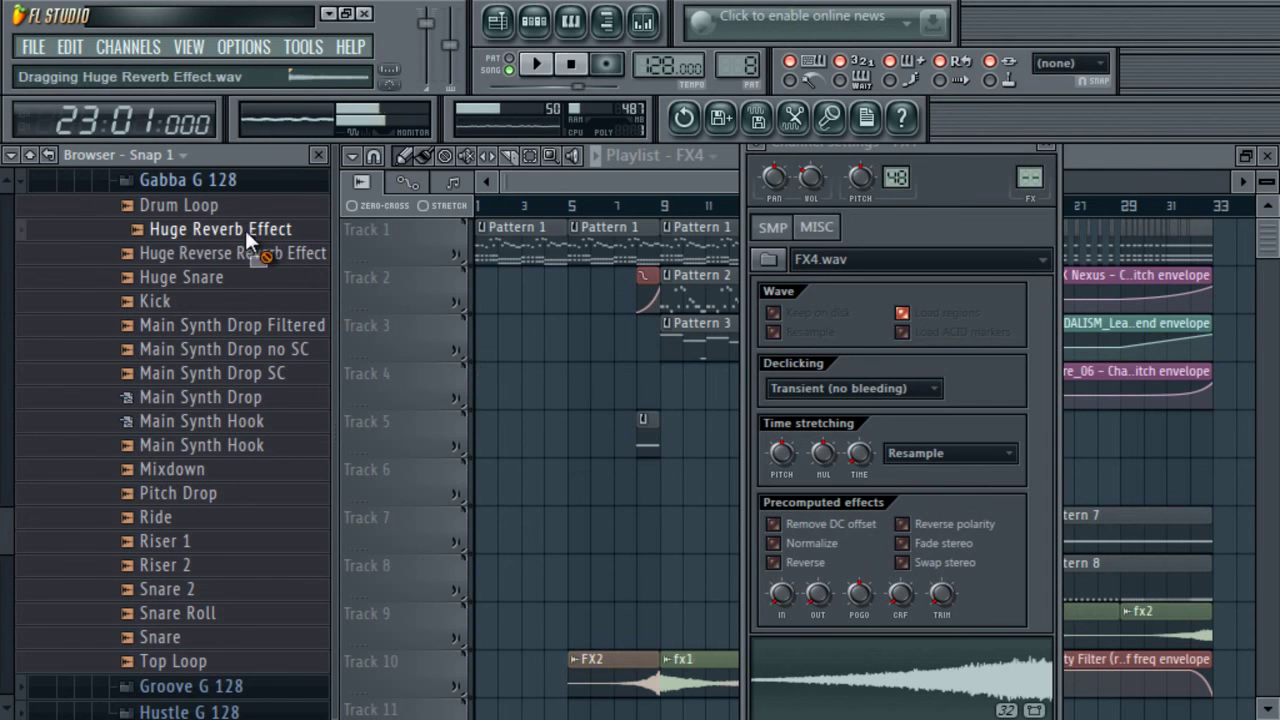
- Preview the White Noise Riser 2, White Noise Fill, White Noise Riser and White Noise samples in the Deep Drop E 128 folder
{"action": "left_click_drag", "start_coordinate": [248, 240], "coordinate": [216, 186]}
{"action": "left_click", "coordinate": [245, 231]}
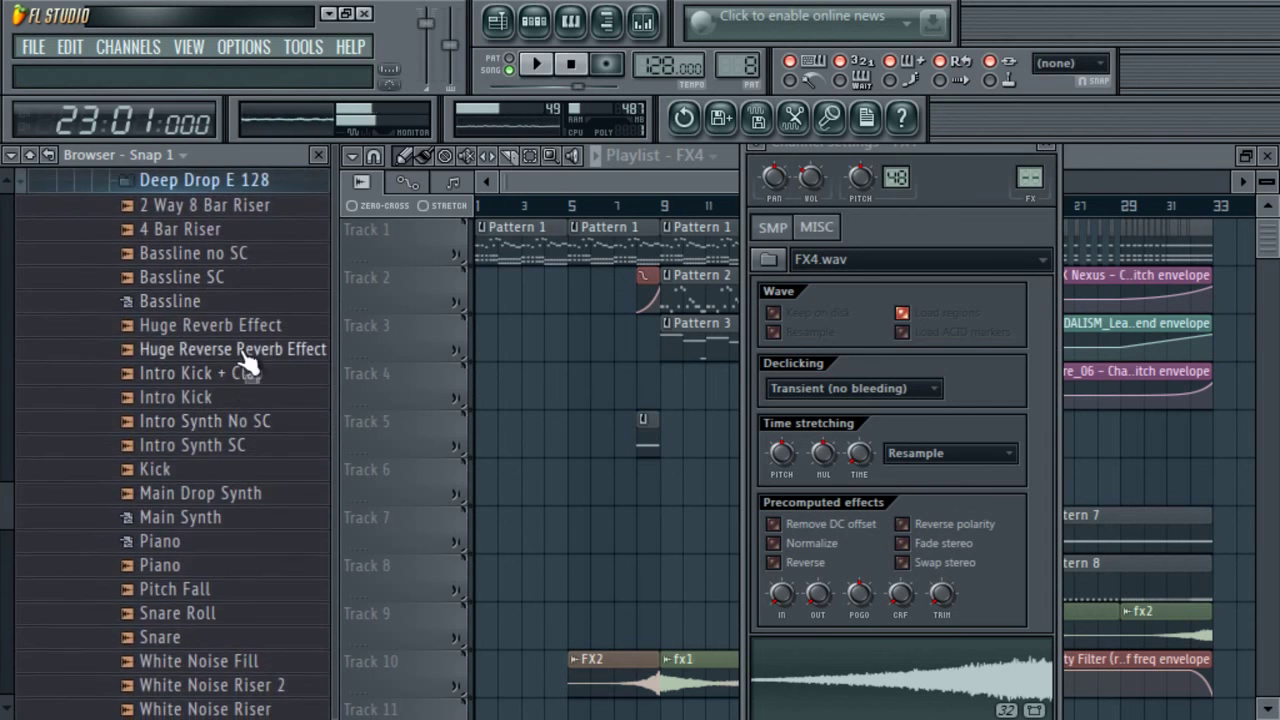
{"action": "left_click", "coordinate": [255, 685]}
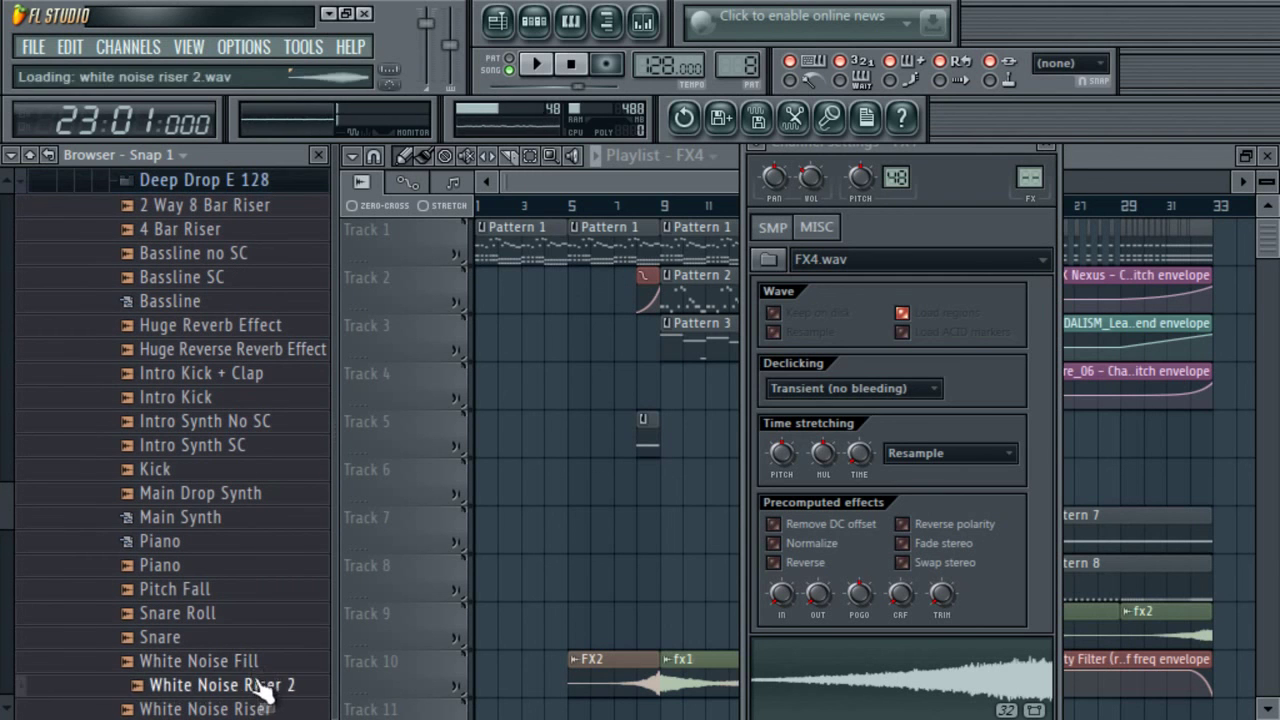
{"action": "left_click", "coordinate": [256, 665]}
{"action": "left_click", "coordinate": [240, 708]}
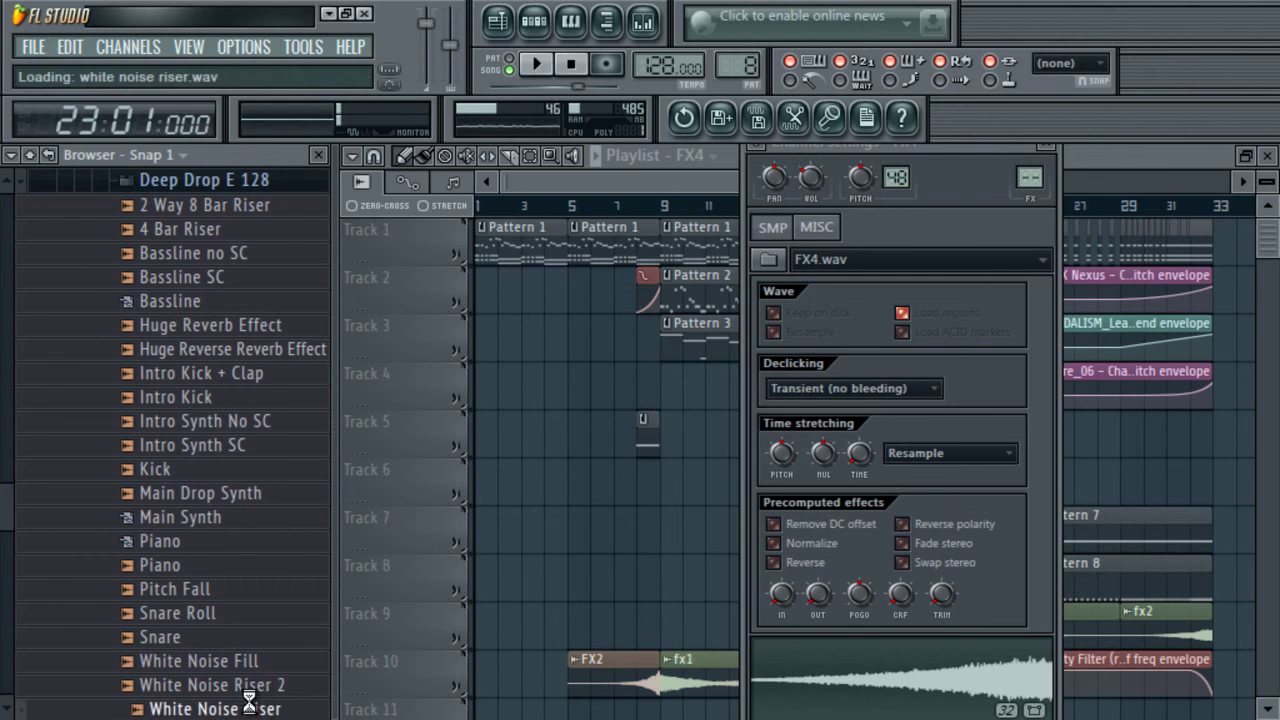
{"action": "scroll", "coordinate": [14, 557], "scroll_direction": "down", "scroll_amount": 3}
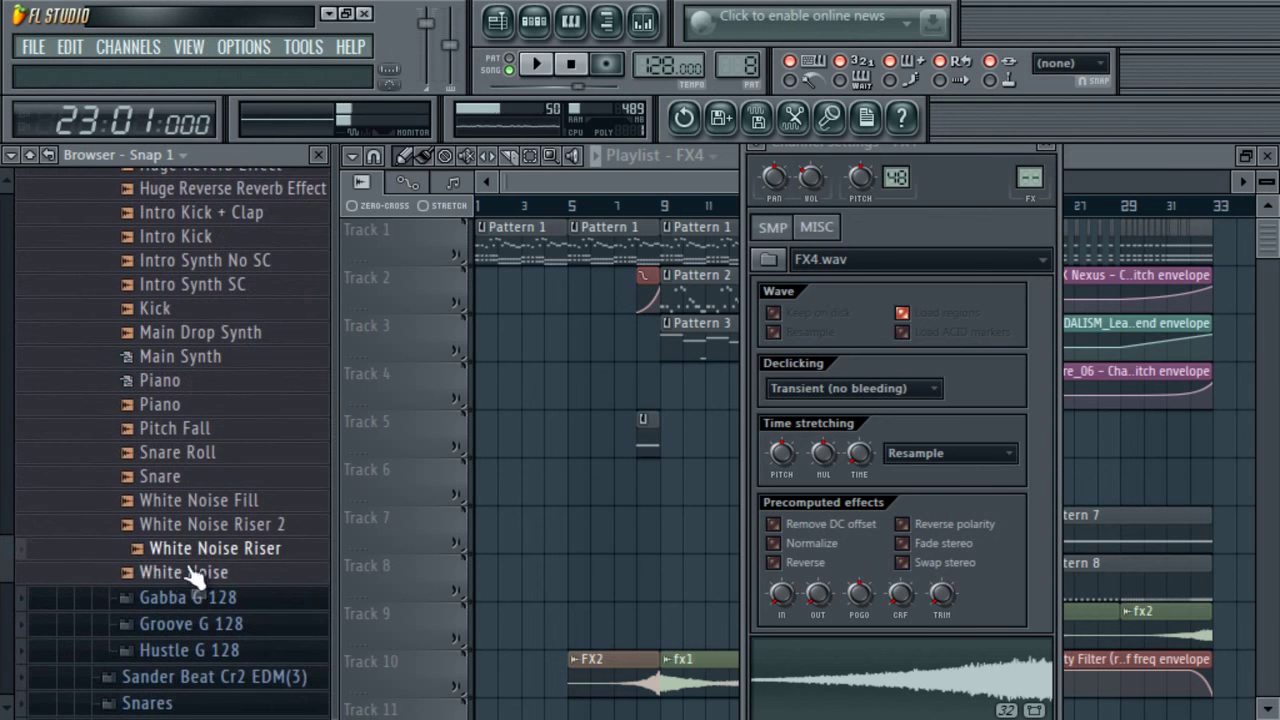
{"action": "left_click", "coordinate": [195, 574]}
- Preview the Reverse Deep Synth Shot and Reverse Reverb Synth samples in the Hustle G 128 folder
{"action": "scroll", "coordinate": [5, 457], "scroll_direction": "up", "scroll_amount": 6}
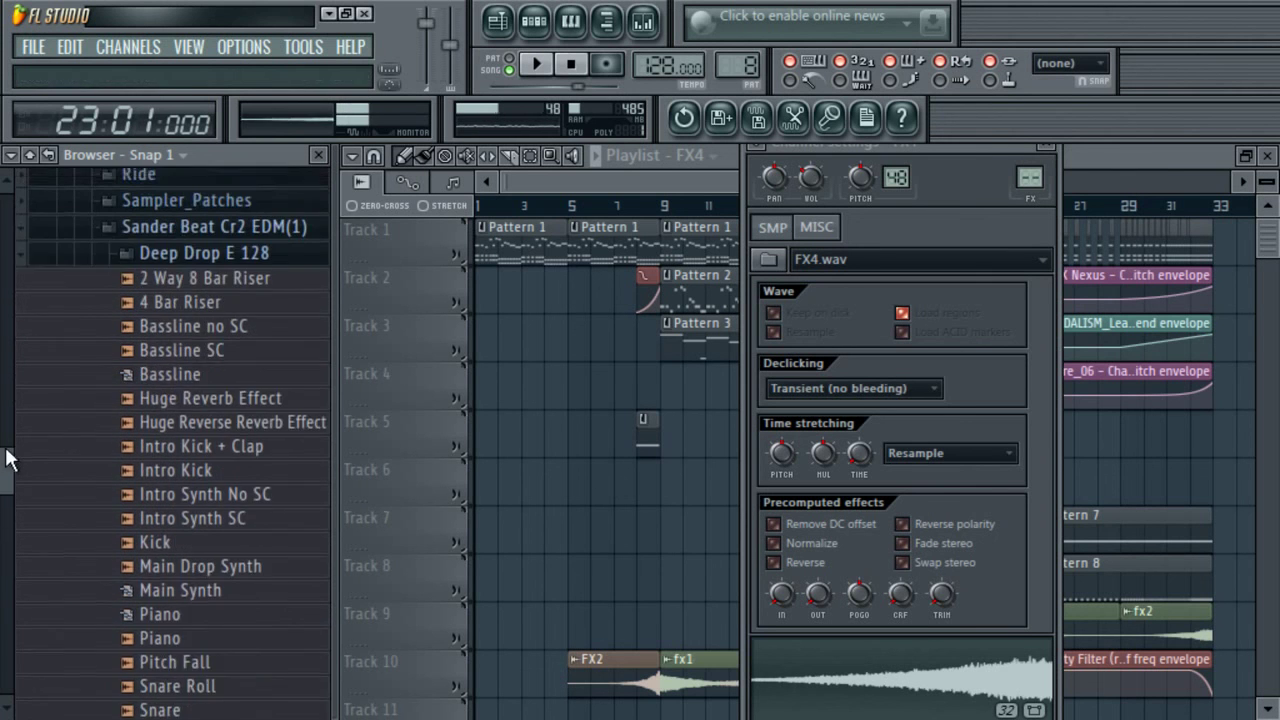
{"action": "left_click", "coordinate": [200, 330]}
{"action": "left_click", "coordinate": [220, 410]}
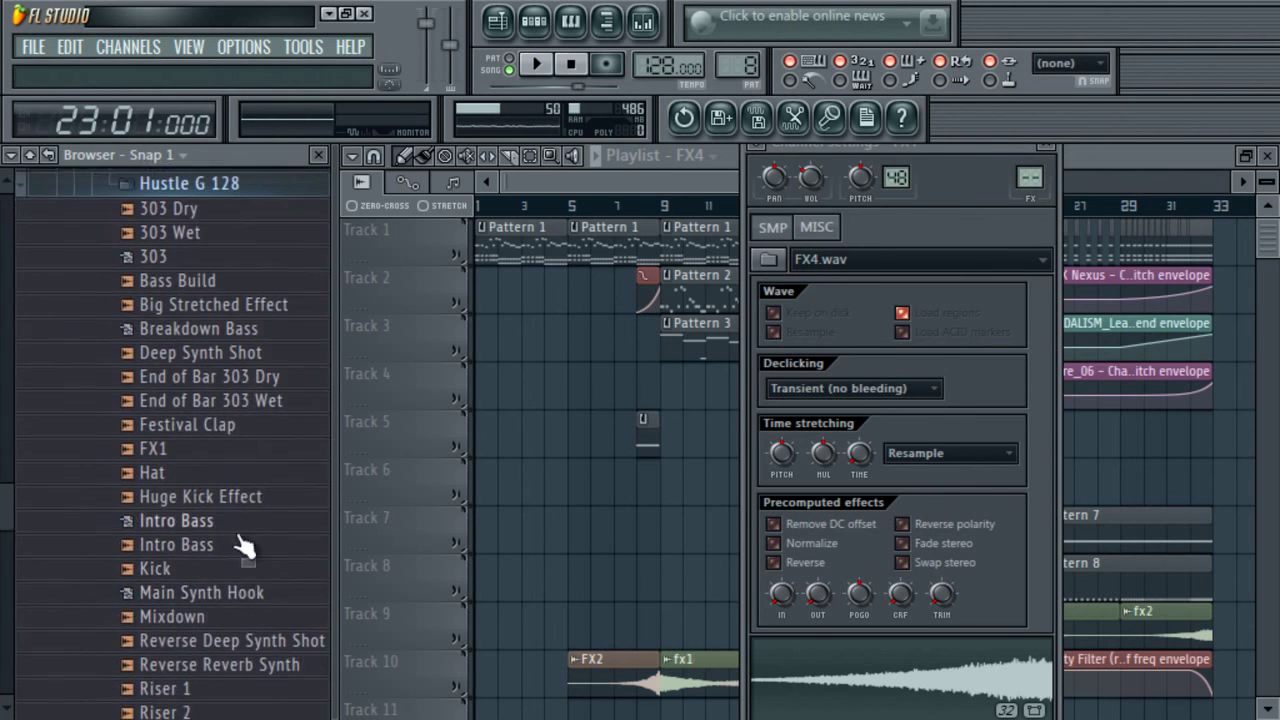
{"action": "scroll", "coordinate": [18, 540], "scroll_direction": "down", "scroll_amount": 2}
{"action": "scroll", "coordinate": [33, 563], "scroll_direction": "down", "scroll_amount": 3}
{"action": "scroll", "coordinate": [29, 551], "scroll_direction": "up", "scroll_amount": 2}
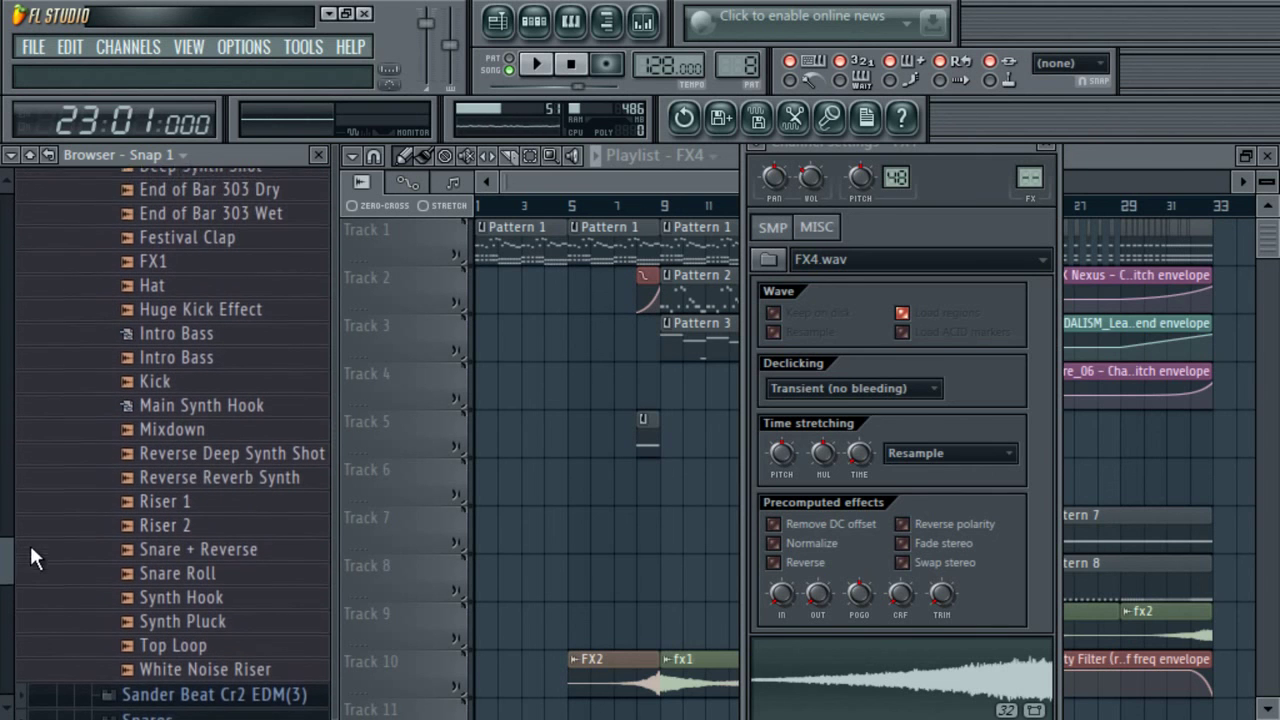
{"action": "left_click", "coordinate": [241, 457]}
{"action": "left_click", "coordinate": [245, 481]}
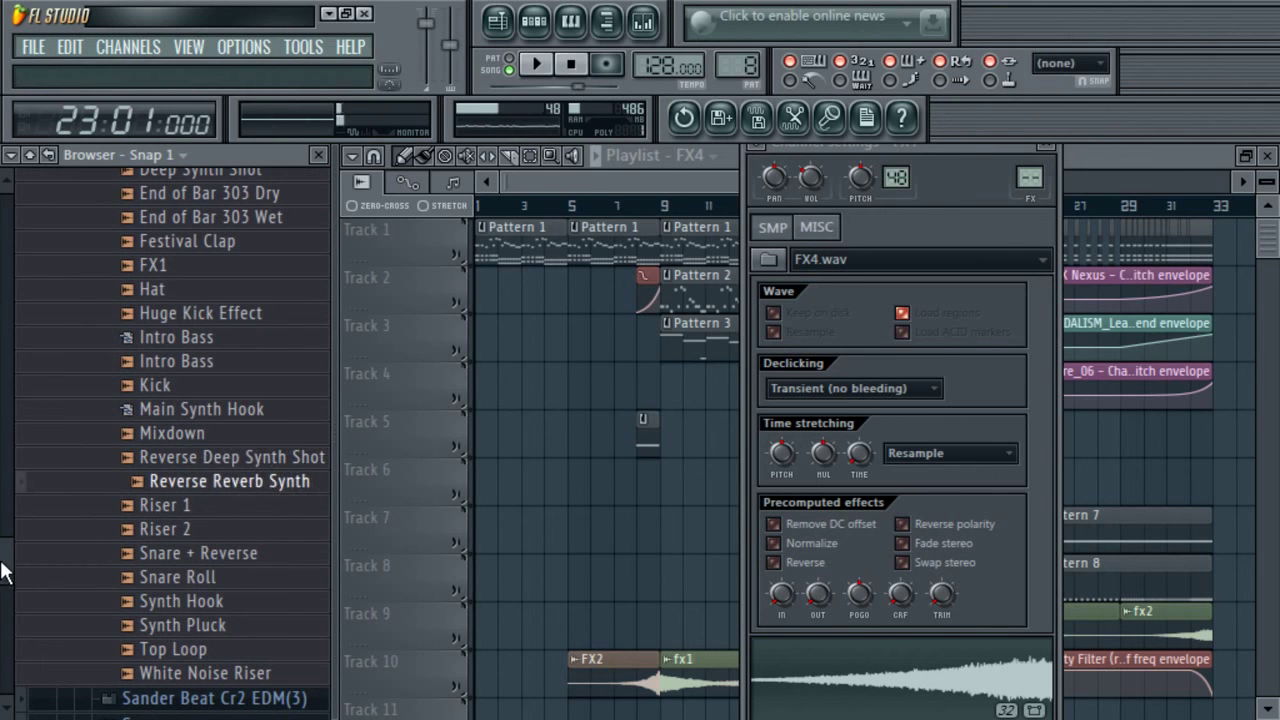
- Preview the Big Stretched Effect sample of Hustle G 128 and load it into the open sampler channel
{"action": "scroll", "coordinate": [5, 540], "scroll_direction": "up", "scroll_amount": 5}
{"action": "left_click", "coordinate": [245, 408]}
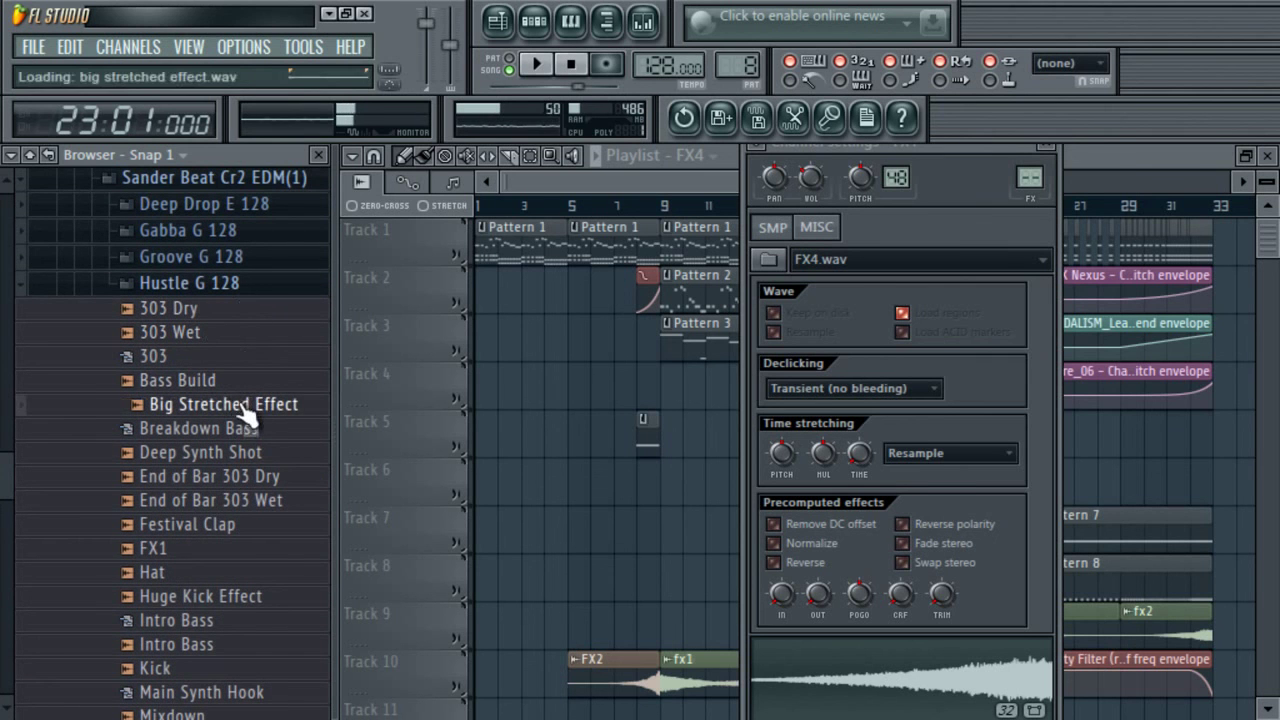
{"action": "left_click_drag", "start_coordinate": [244, 398], "coordinate": [849, 706]}
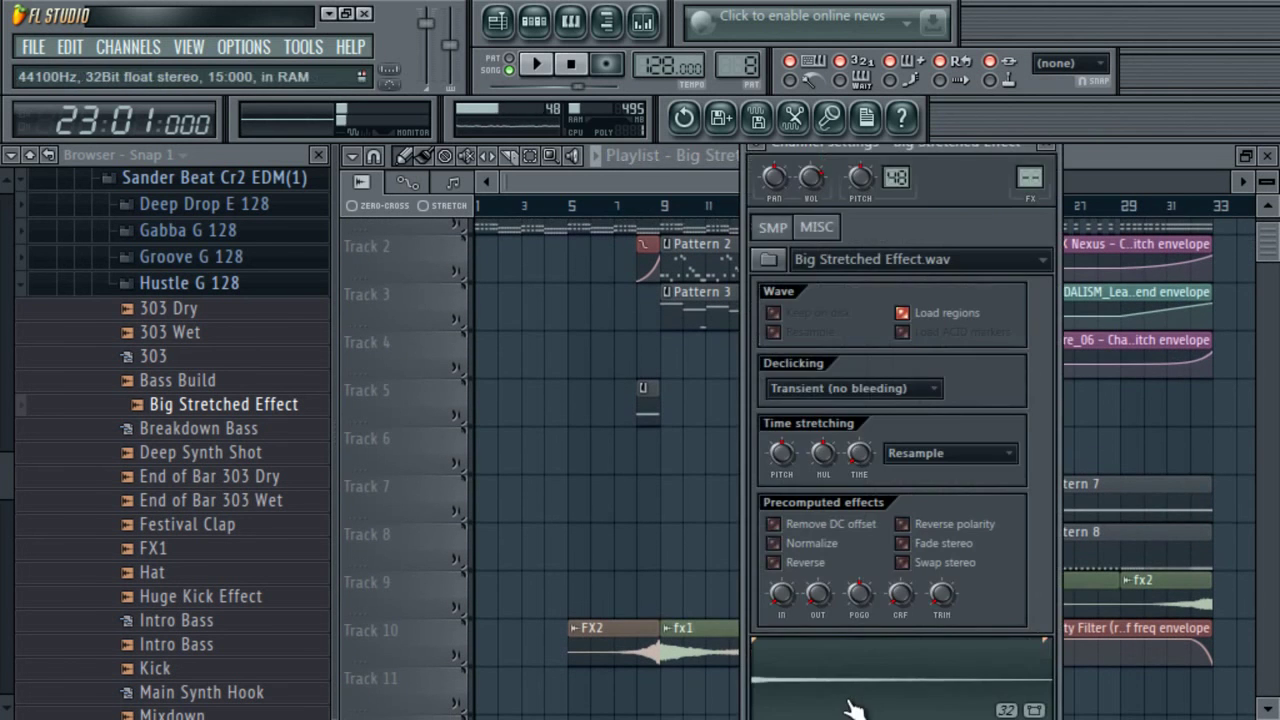
- Place the Big Stretched Effect clip at bar 17, trim it to end at bar 24 and put it on Track 10
{"action": "left_click", "coordinate": [668, 515]}
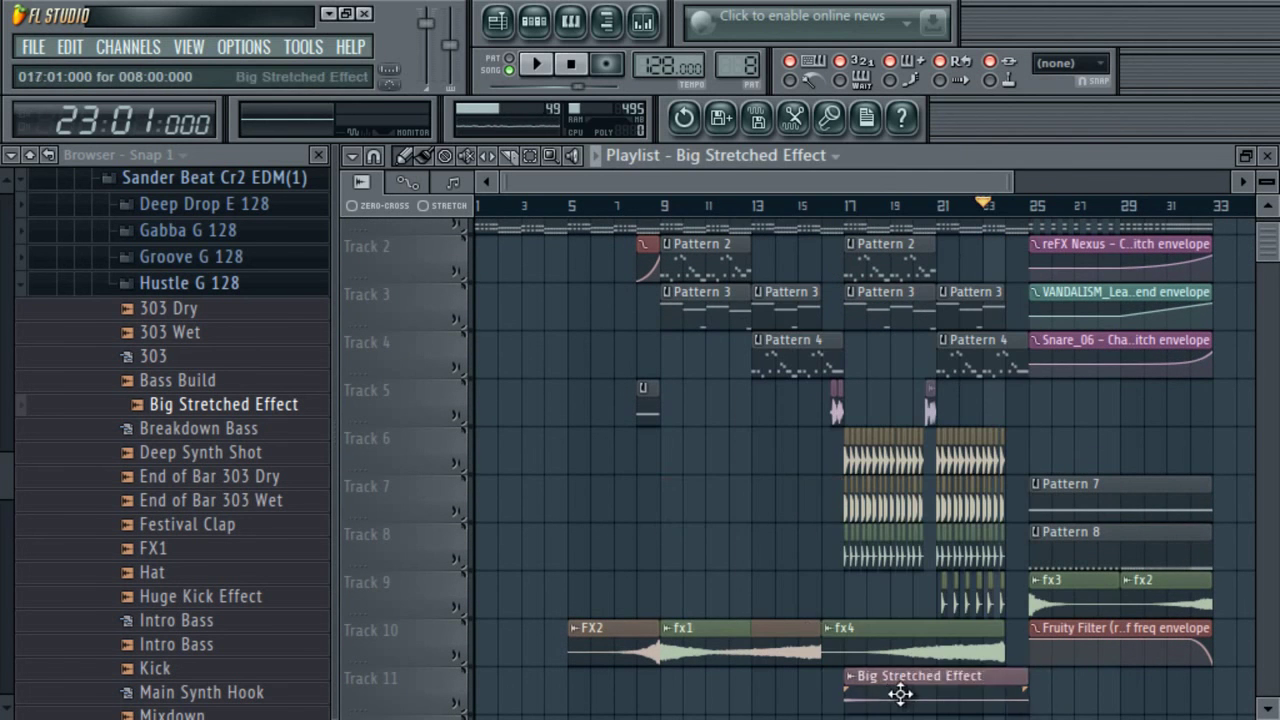
{"action": "left_click", "coordinate": [961, 691]}
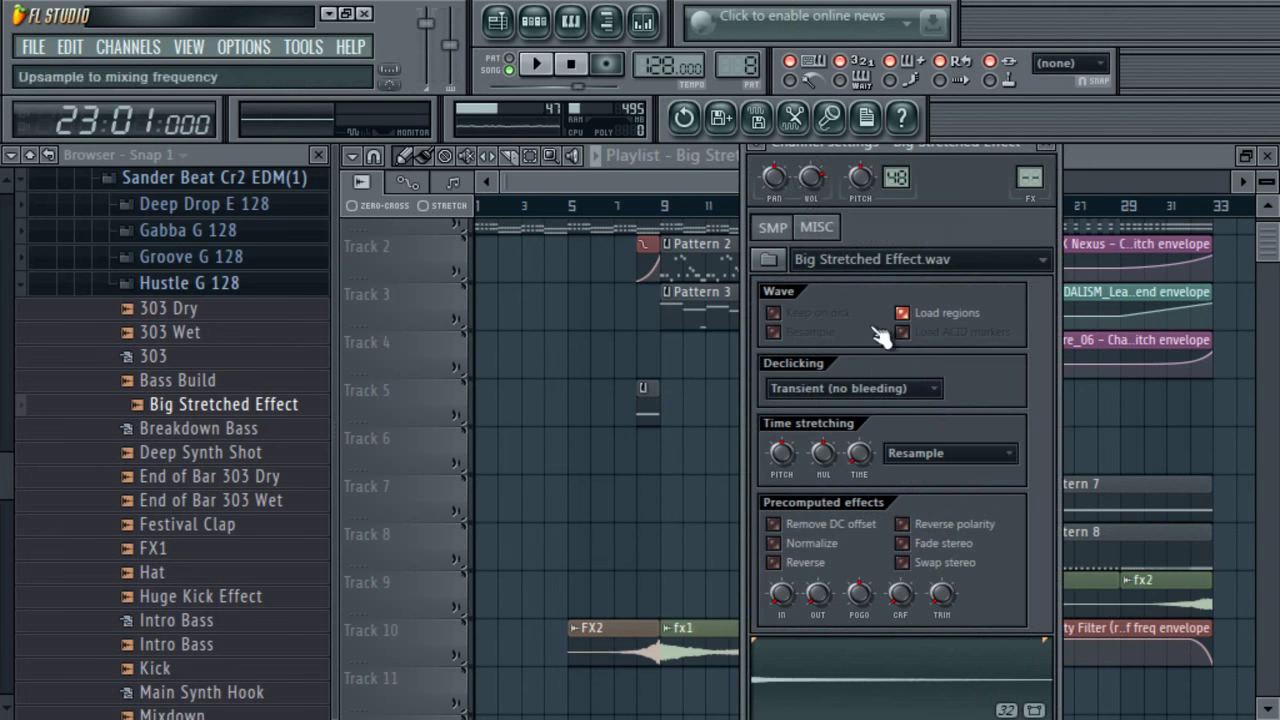
{"action": "left_click", "coordinate": [1045, 146]}
{"action": "left_click_drag", "start_coordinate": [1028, 688], "coordinate": [960, 630]}
- Close the Hustle G 128 sample pack and open the Spotlight F 128 folder in Sander Beat Cr2 EDM(3)
{"action": "left_click", "coordinate": [158, 284]}
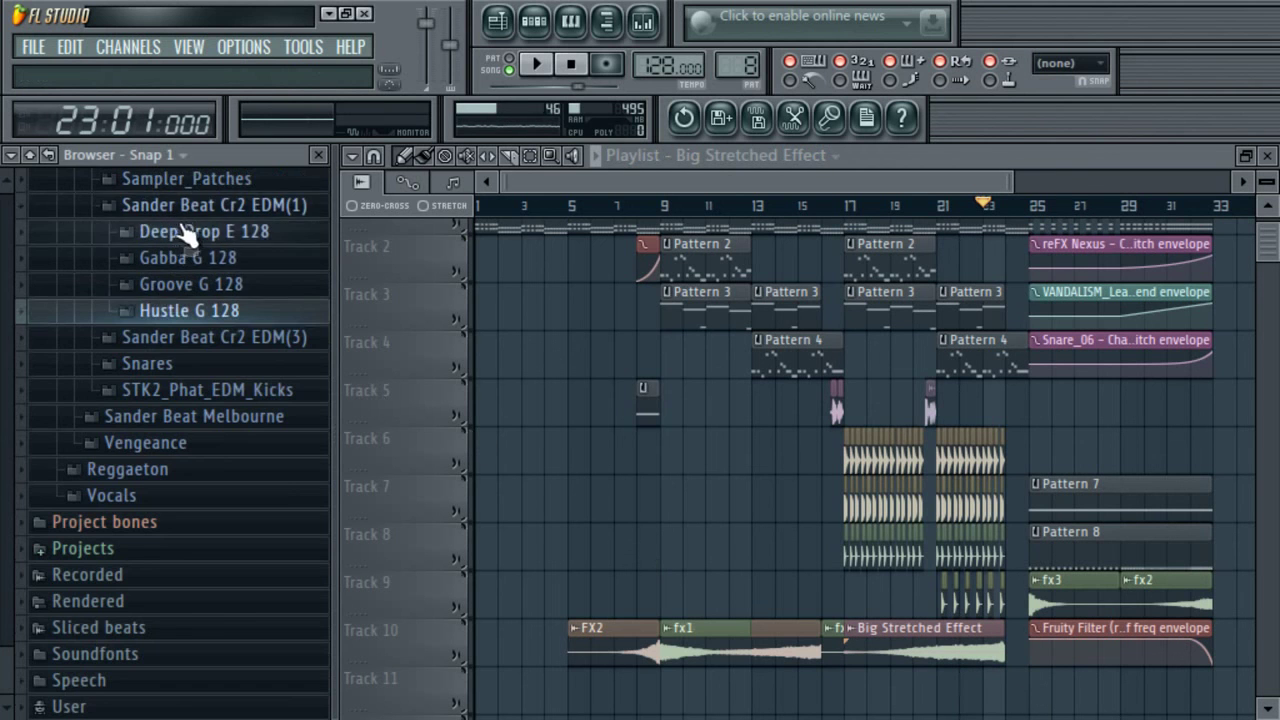
{"action": "left_click", "coordinate": [205, 209]}
{"action": "left_click", "coordinate": [215, 337]}
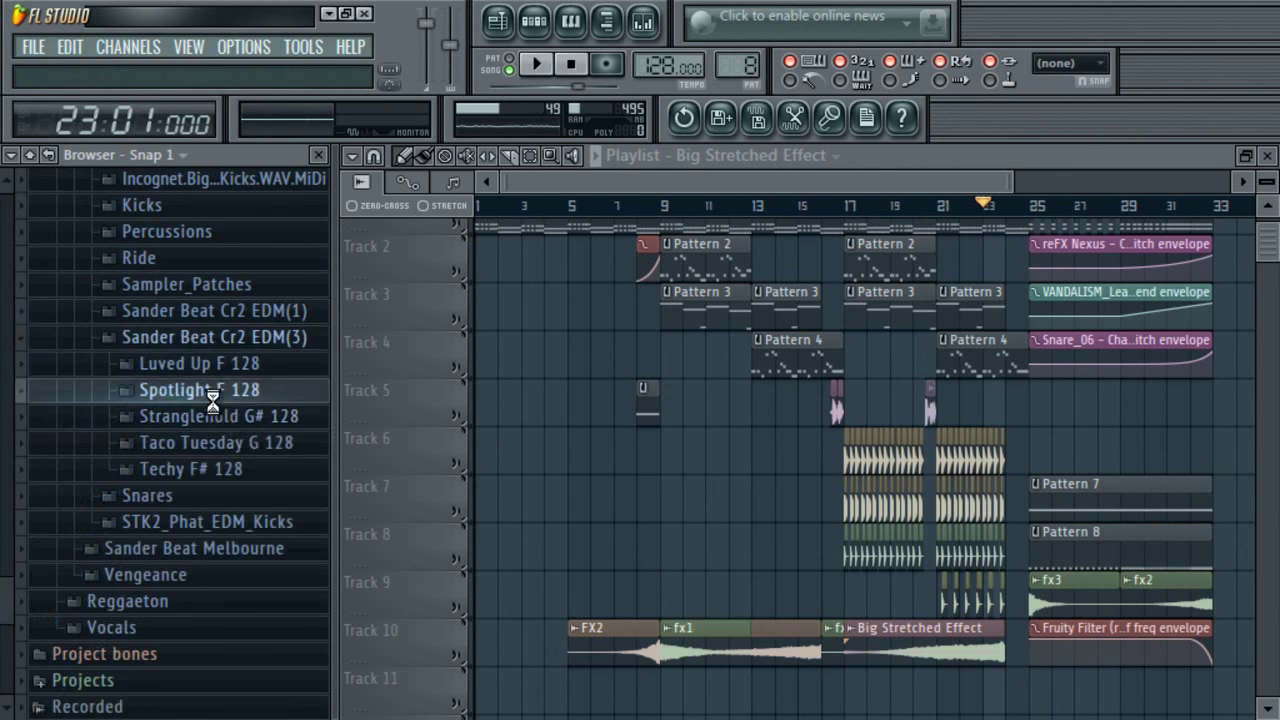
{"action": "left_click", "coordinate": [205, 392]}
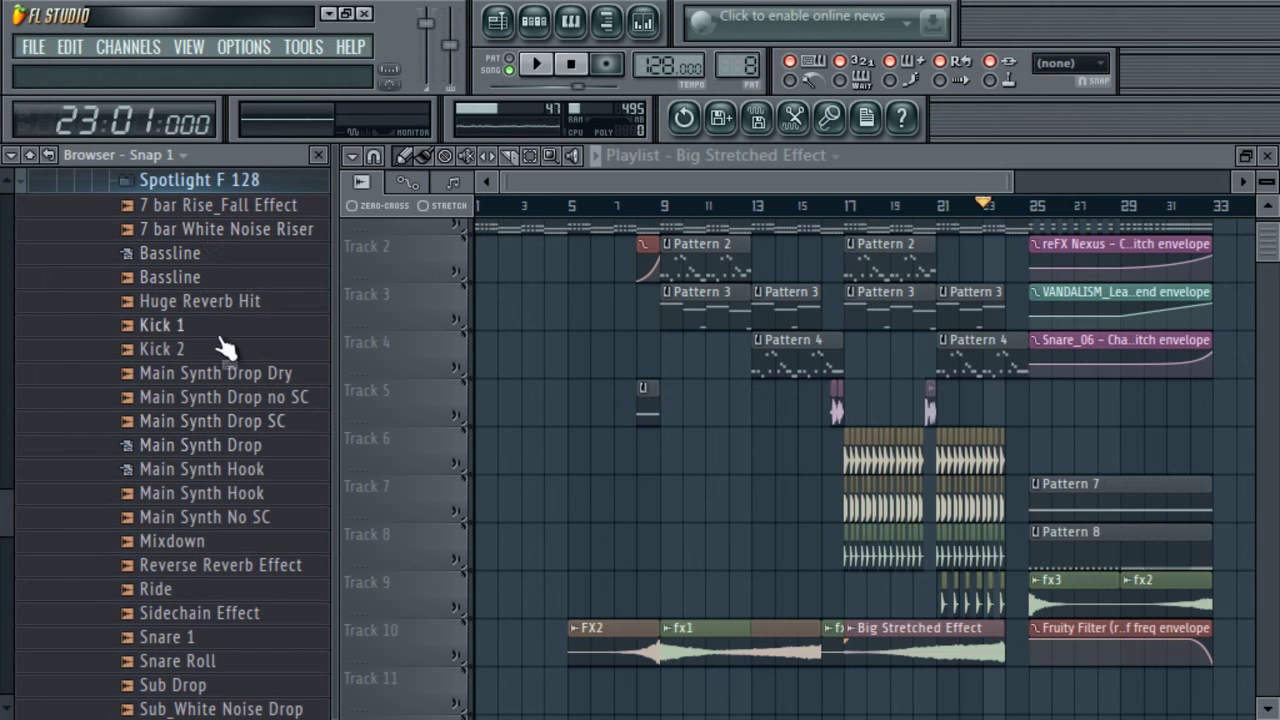
- Place the Huge Reverb Hit sample at bar 21 on Track 10 and trim its clip to end at bar 24
{"action": "left_click_drag", "start_coordinate": [192, 303], "coordinate": [706, 600]}
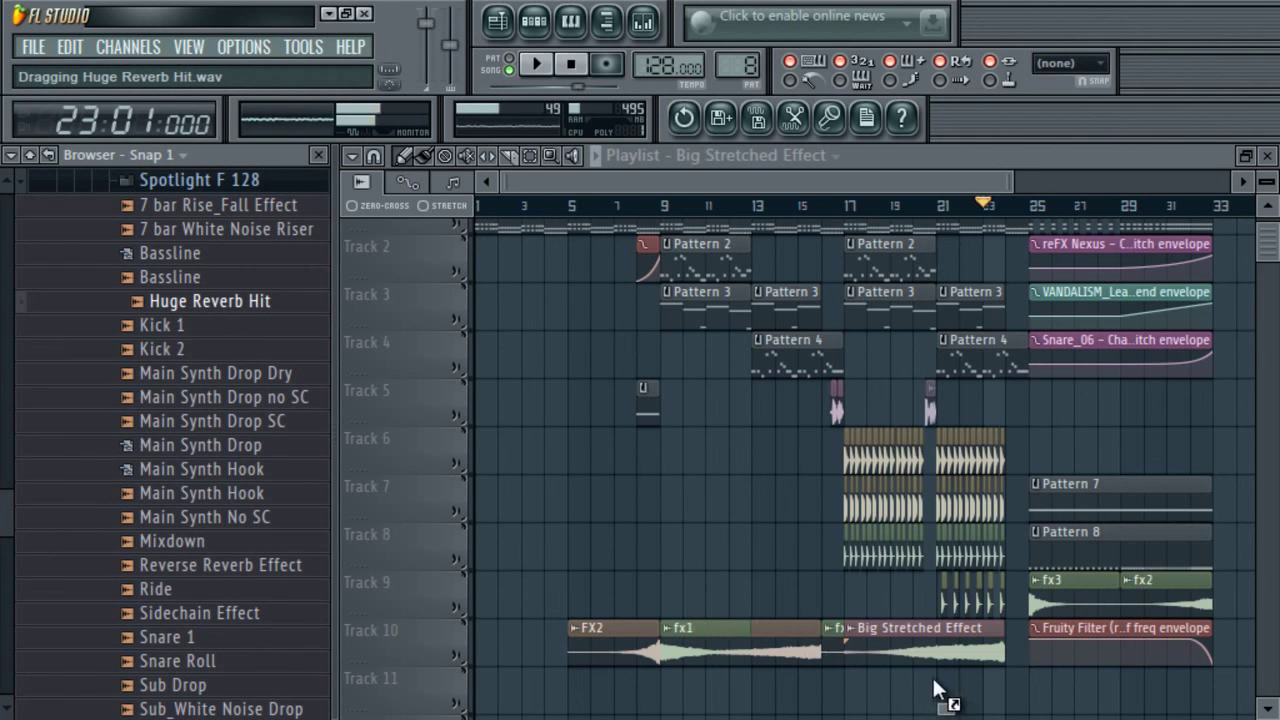
{"action": "left_click_drag", "start_coordinate": [933, 683], "coordinate": [937, 683]}
{"action": "left_click_drag", "start_coordinate": [1120, 690], "coordinate": [1028, 689]}
{"action": "double_click", "coordinate": [987, 691]}
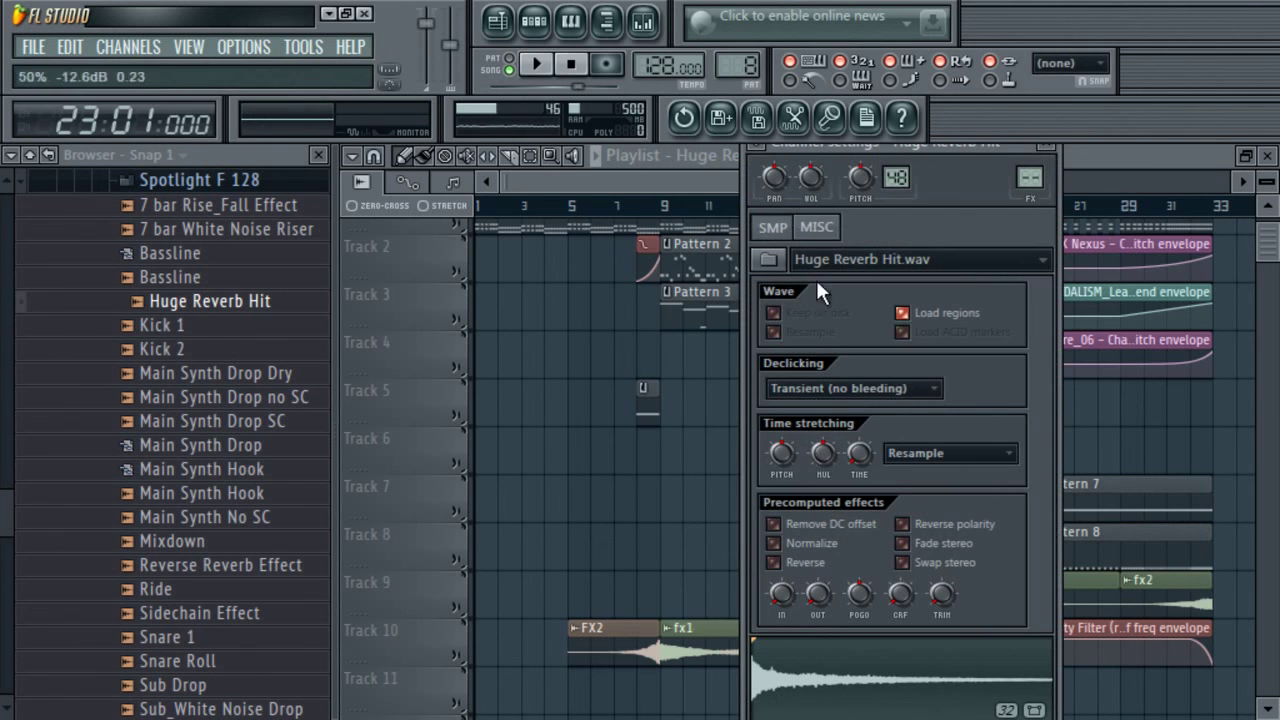
{"action": "left_click", "coordinate": [1046, 145]}
{"action": "left_click_drag", "start_coordinate": [1028, 690], "coordinate": [957, 640]}
- Hide the browser and play the arrangement from bar 1 to check the added effects
{"action": "left_click", "coordinate": [571, 64]}
{"action": "left_click", "coordinate": [540, 66]}
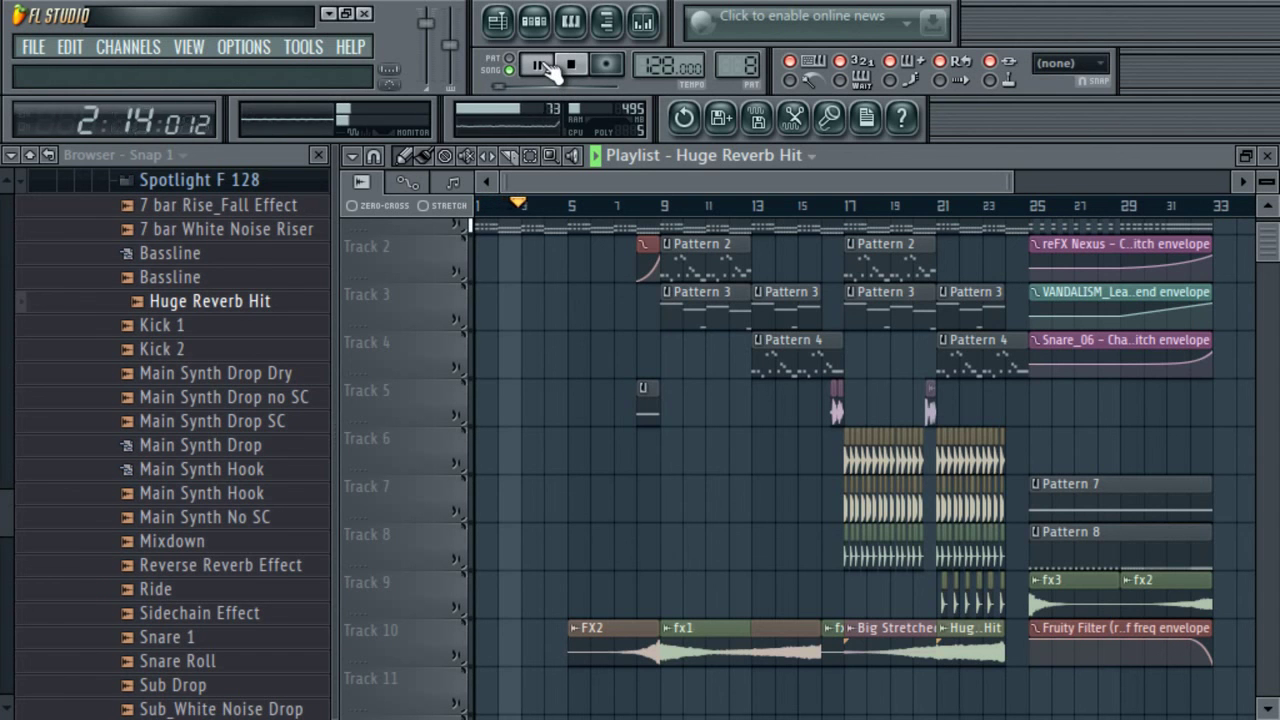
{"action": "left_click", "coordinate": [30, 155]}
{"action": "left_click", "coordinate": [610, 21]}
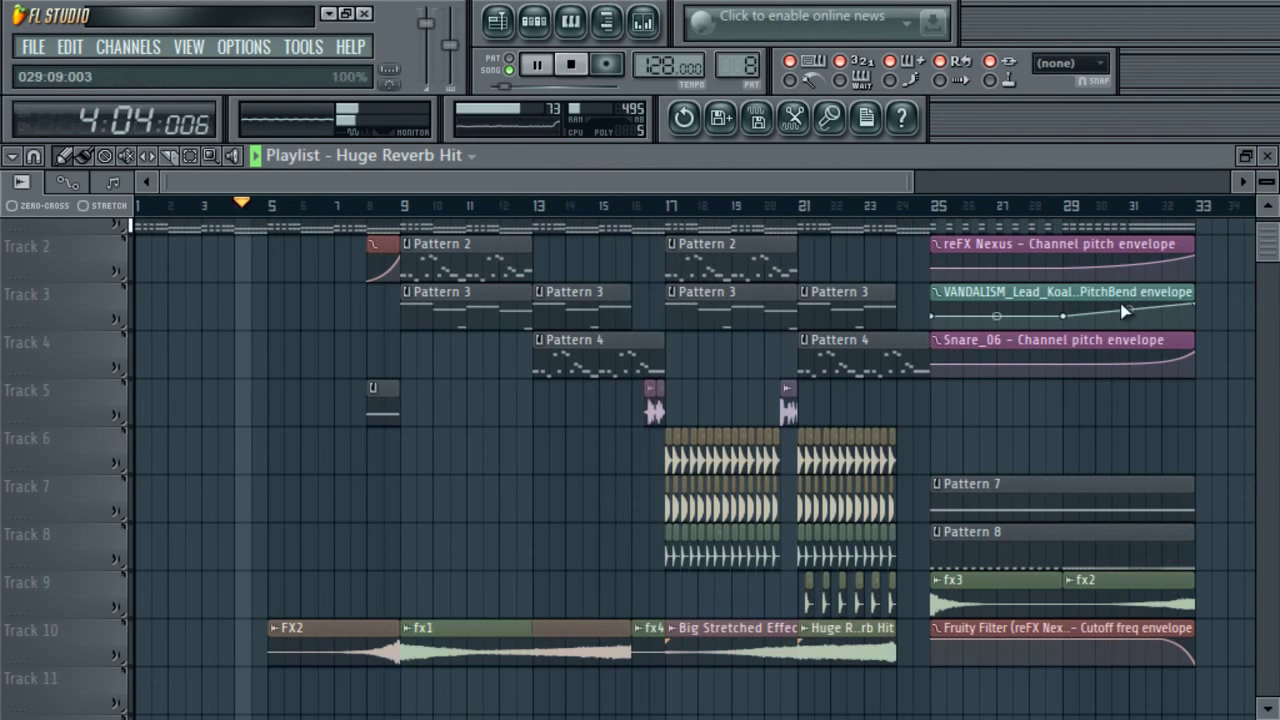
{"action": "scroll", "coordinate": [1275, 233], "scroll_direction": "up", "scroll_amount": 1}
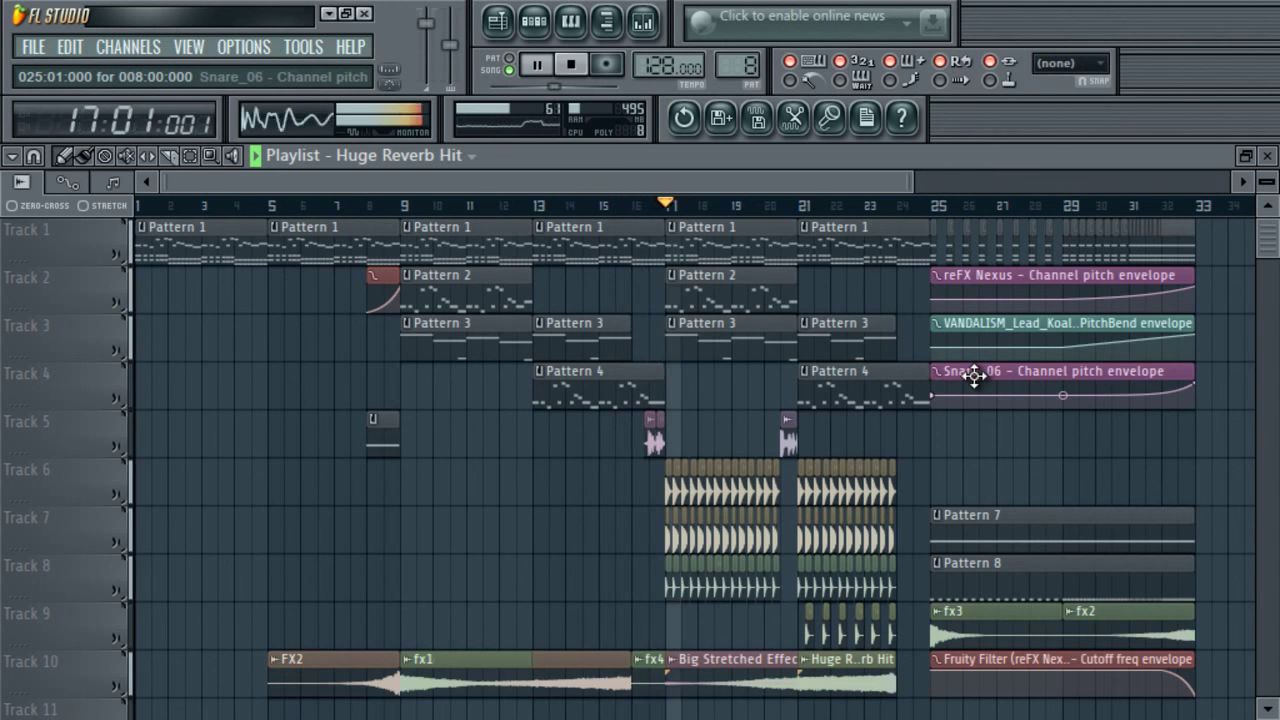
- Reset the channel volume of the Big Stretched Effect sample and check the channel settings of Huge Reverb Hit
{"action": "double_click", "coordinate": [680, 669]}
{"action": "right_click", "coordinate": [467, 177]}
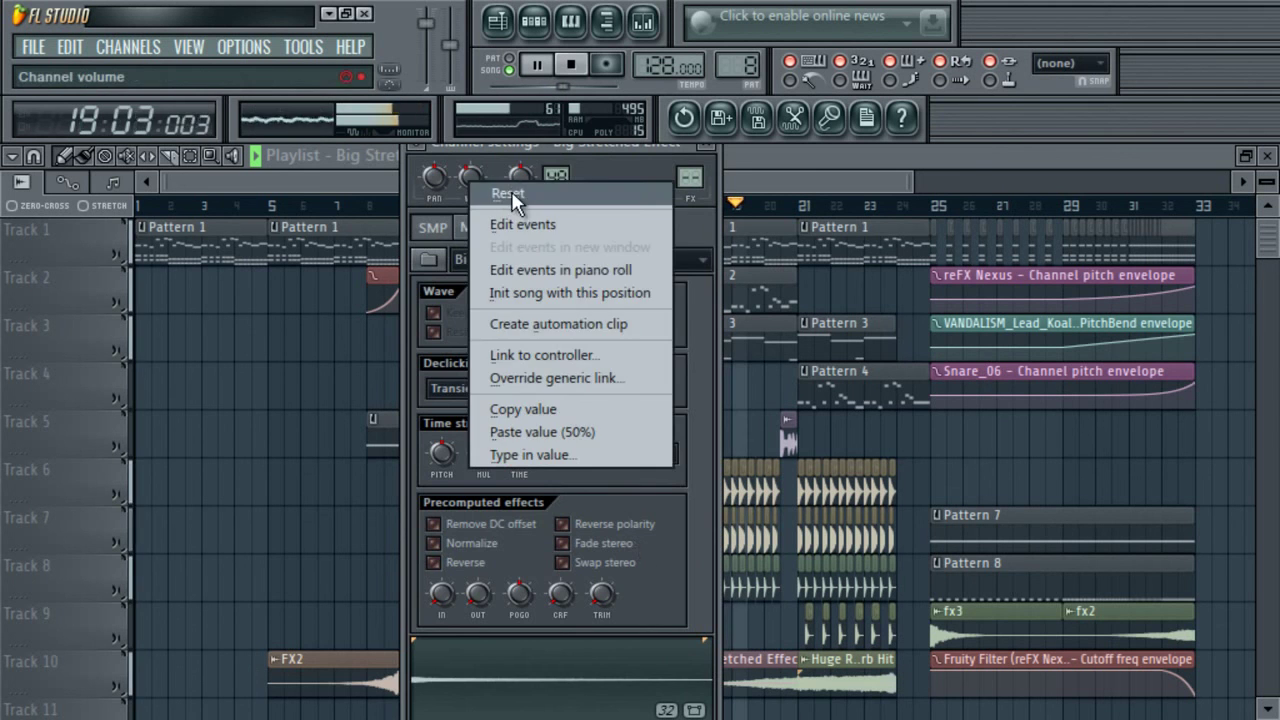
{"action": "left_click", "coordinate": [798, 168]}
{"action": "left_click", "coordinate": [796, 166]}
{"action": "left_click", "coordinate": [633, 207]}
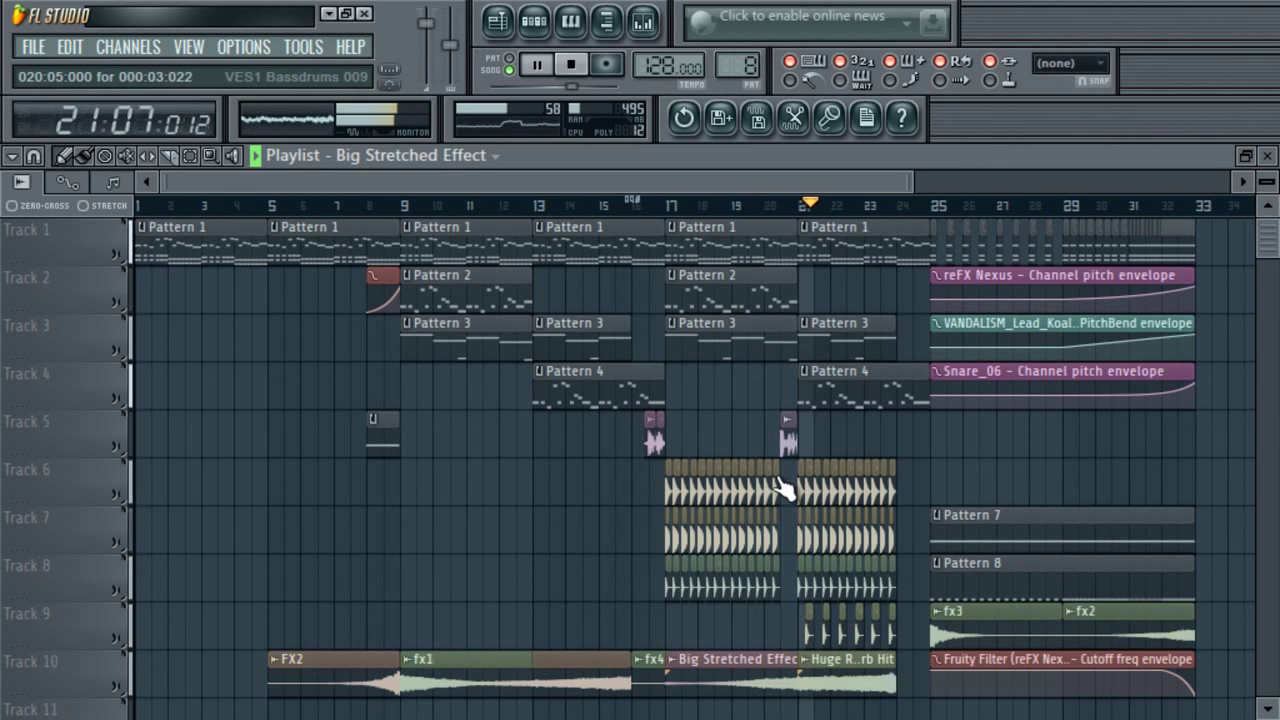
{"action": "double_click", "coordinate": [820, 658]}
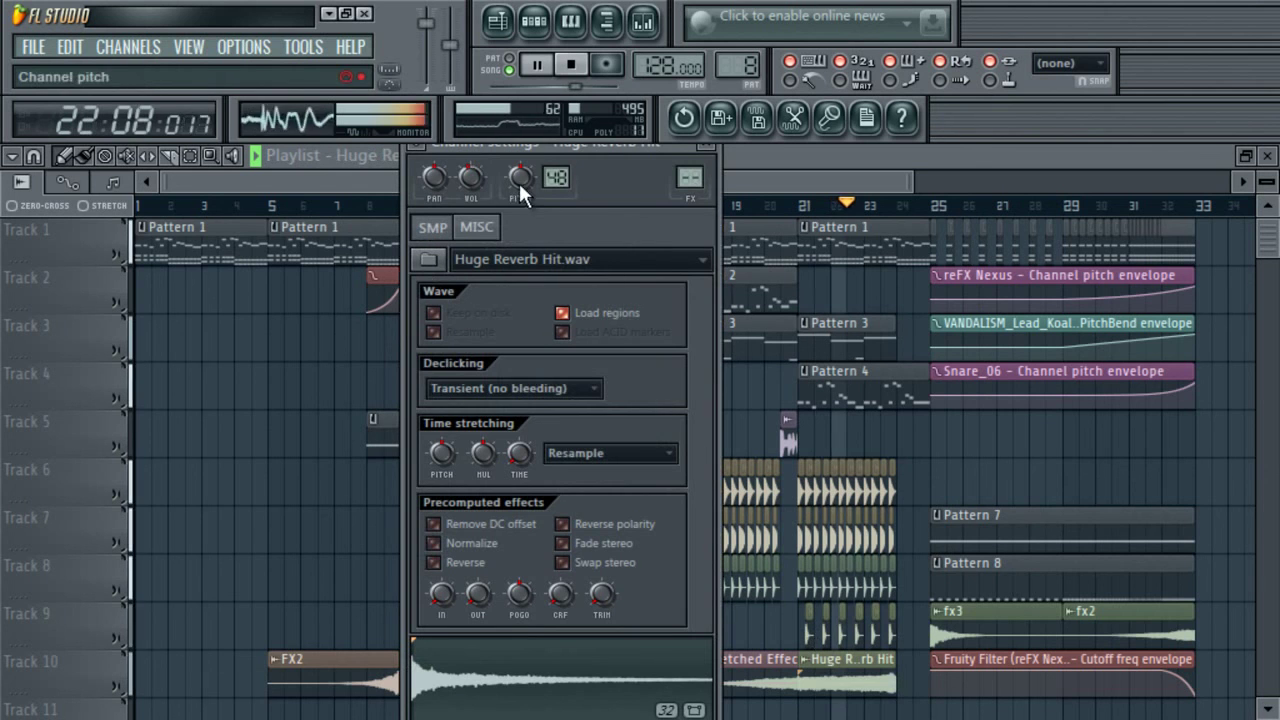
{"action": "left_click", "coordinate": [706, 148]}
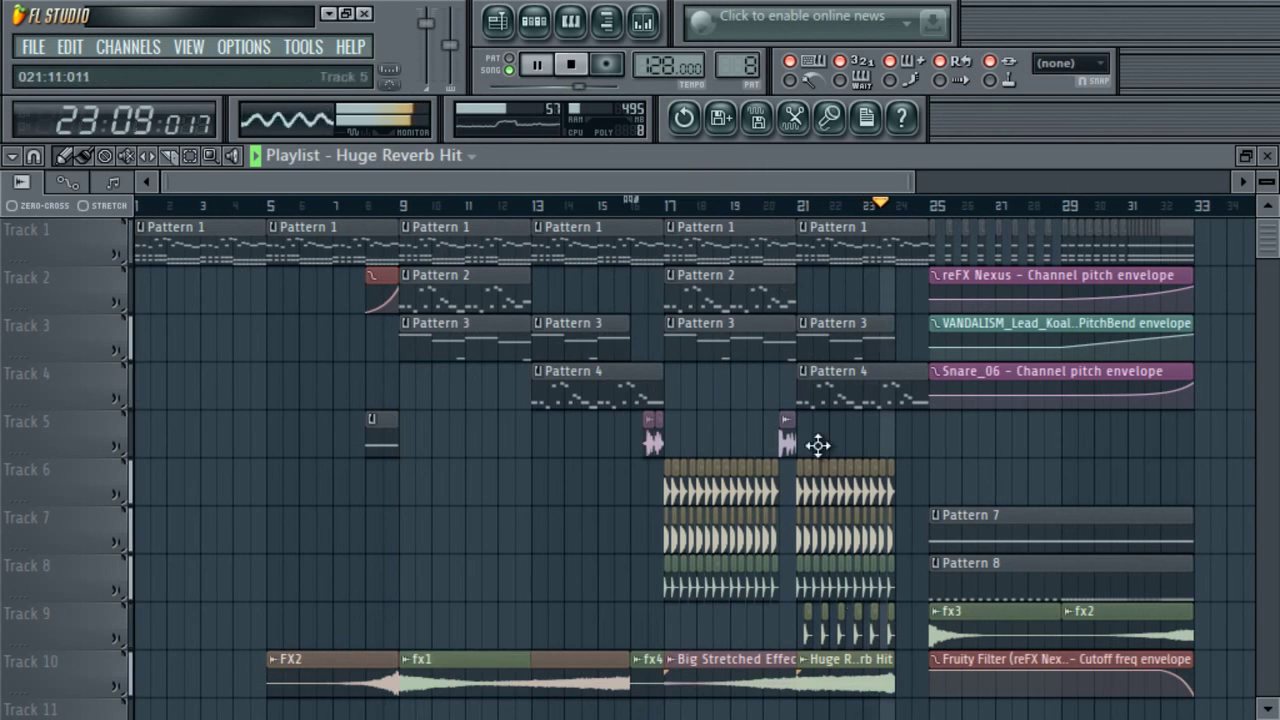
- Try starting the Big Stretched Effect clip at bar 16 on Track 10, overlapping the fx4 clip
{"action": "left_click", "coordinate": [783, 673]}
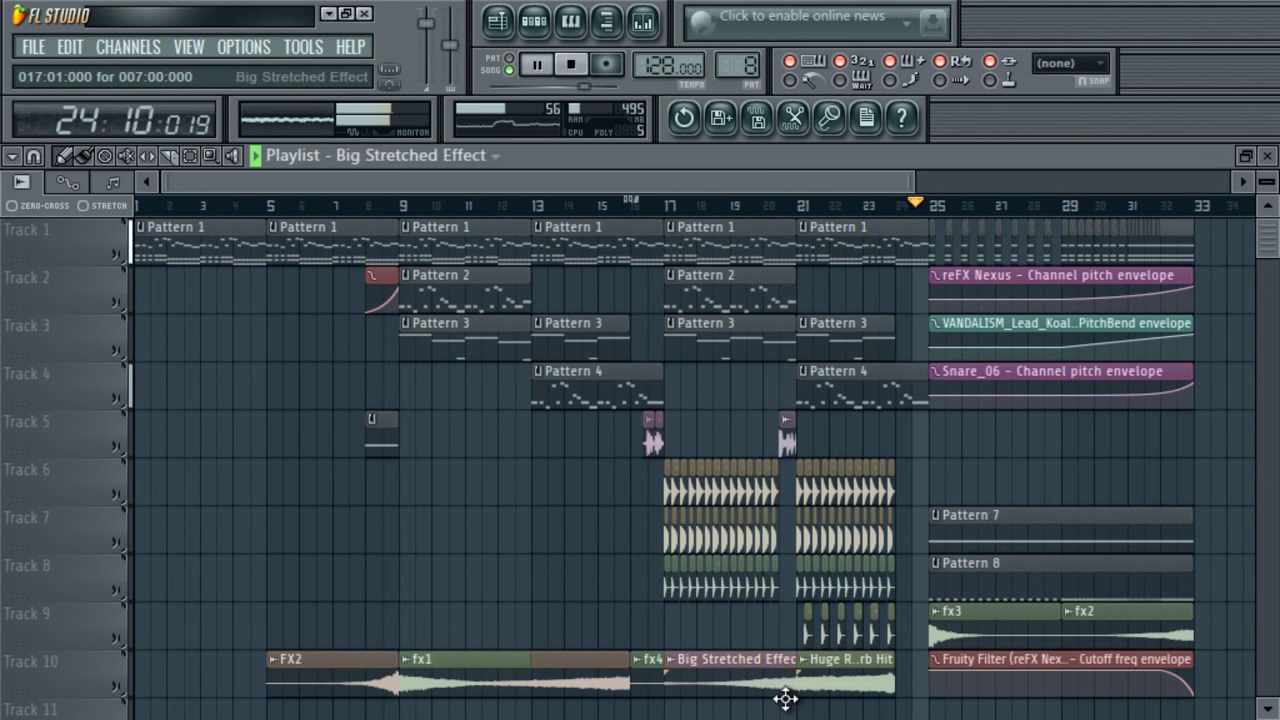
{"action": "left_click_drag", "start_coordinate": [785, 699], "coordinate": [795, 716]}
{"action": "left_click_drag", "start_coordinate": [771, 620], "coordinate": [734, 606]}
{"action": "left_click_drag", "start_coordinate": [790, 714], "coordinate": [787, 657]}
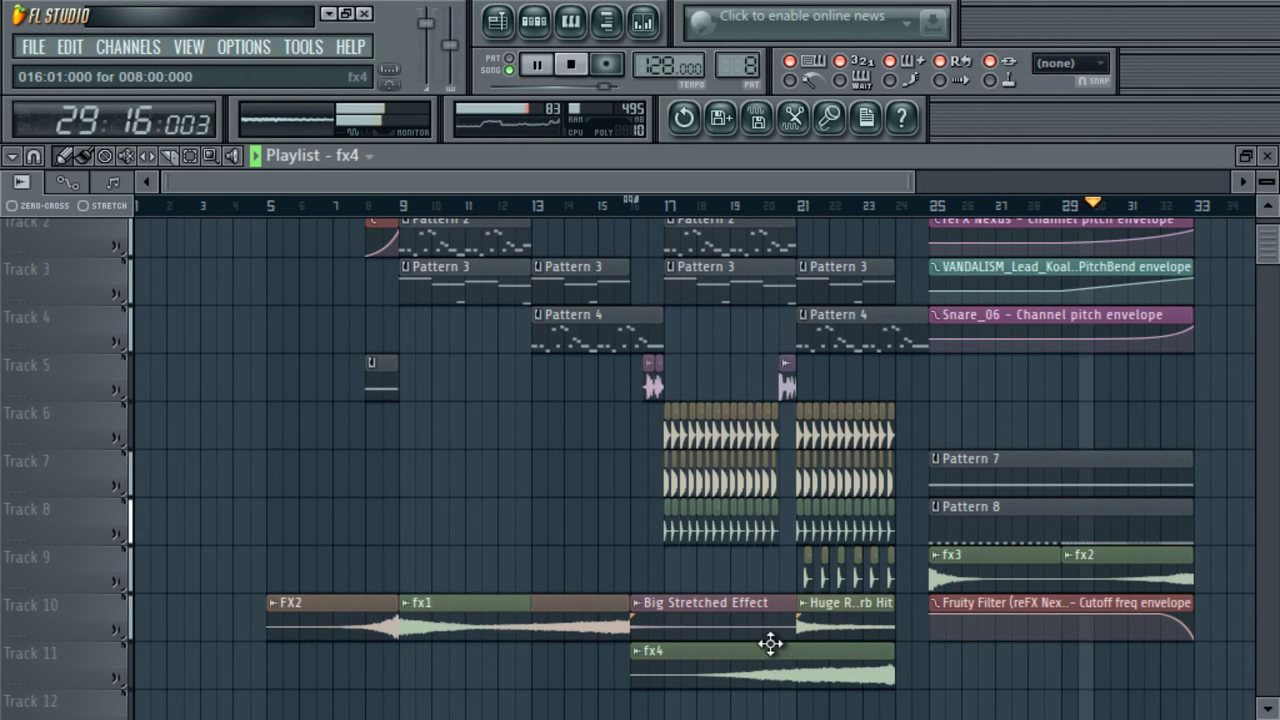
{"action": "left_click_drag", "start_coordinate": [780, 654], "coordinate": [785, 607]}
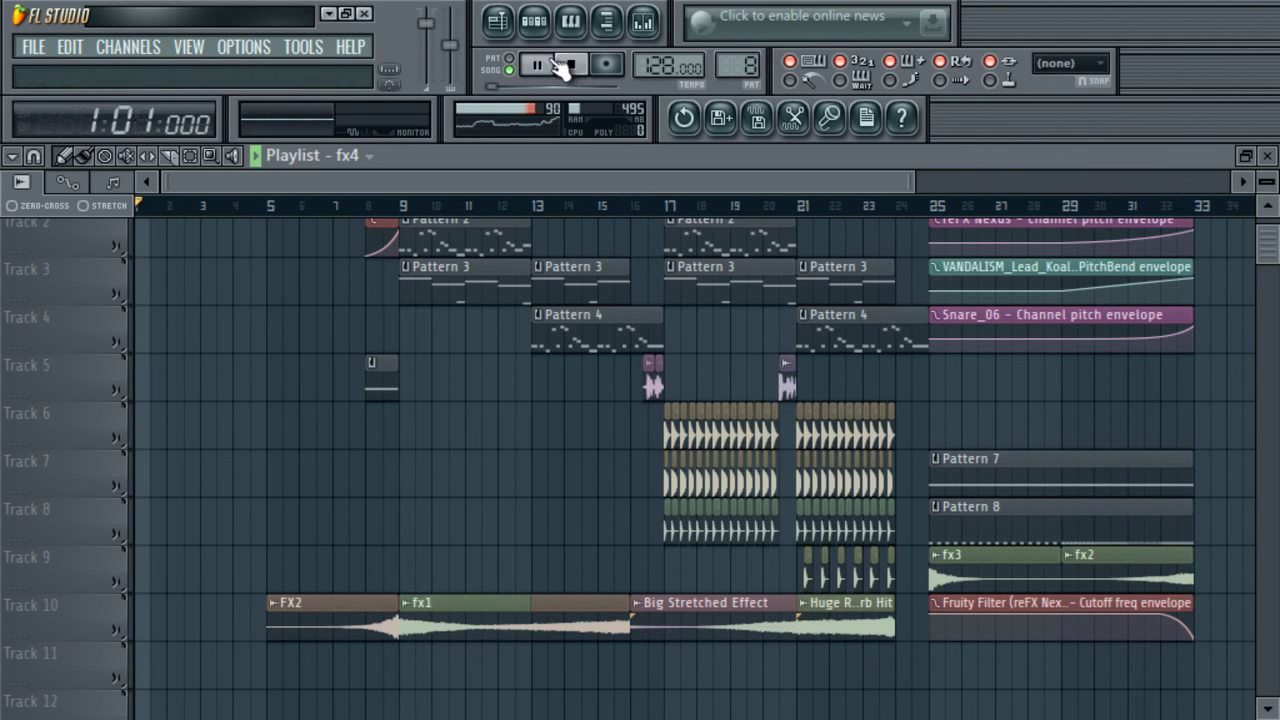
- Switch to the desktop and open the Voice DrOP folder inside the user's personal folder
{"action": "left_click", "coordinate": [329, 14]}
{"action": "double_click", "coordinate": [46, 48]}
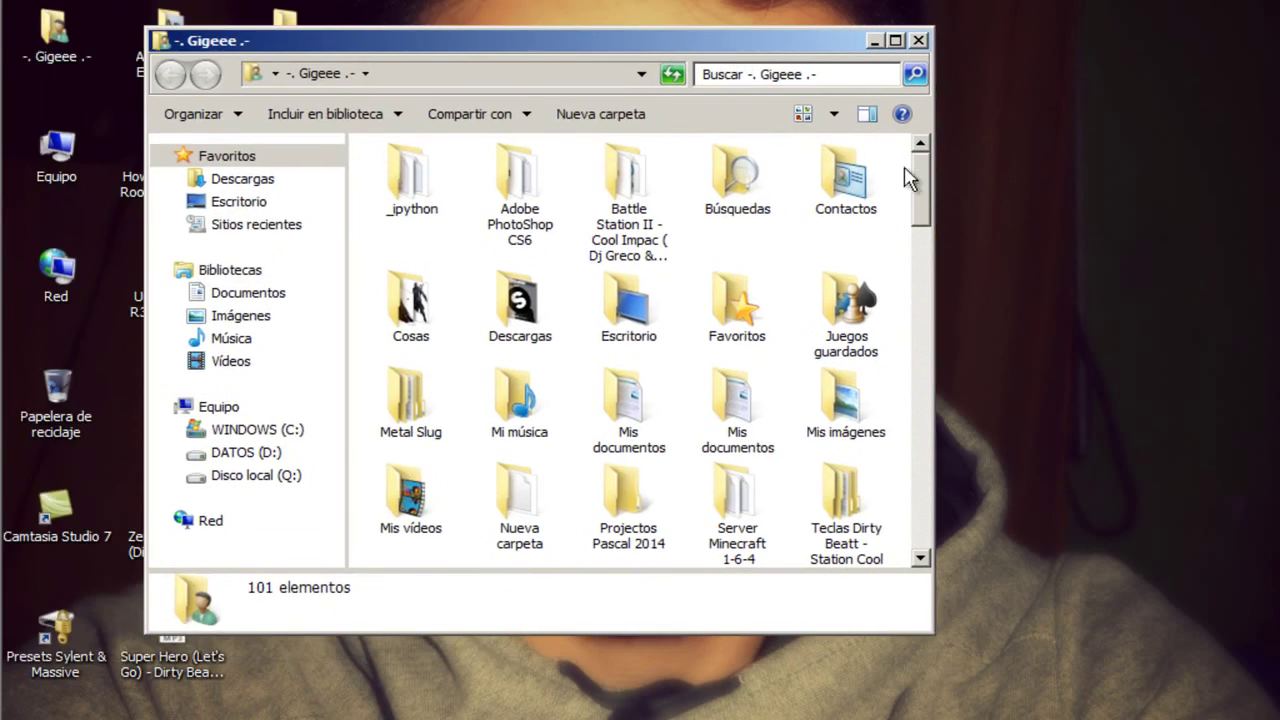
{"action": "scroll", "coordinate": [903, 238], "scroll_direction": "down", "scroll_amount": 2}
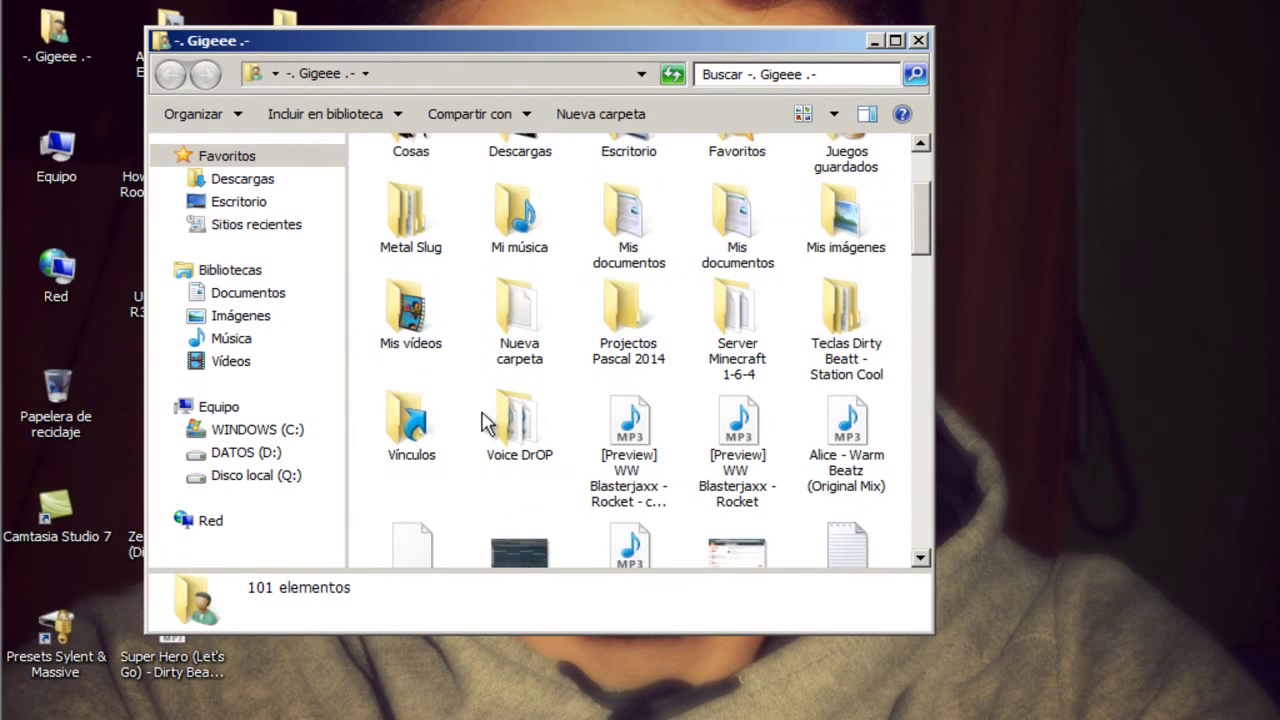
{"action": "double_click", "coordinate": [487, 423]}
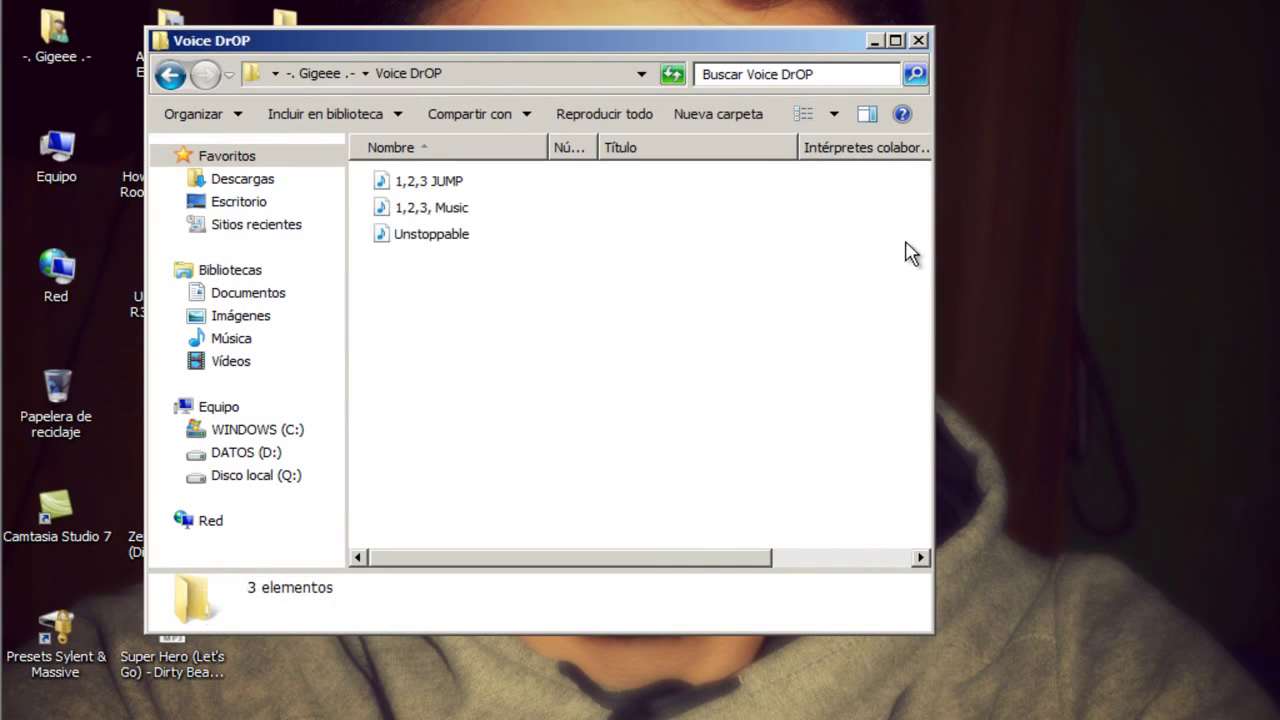
- Place the 1,2,3, Music voice sample at bar 33 on Track 5 of the FL Studio playlist and extend its clip to bar 35
{"action": "left_click_drag", "start_coordinate": [456, 215], "coordinate": [5, 172]}
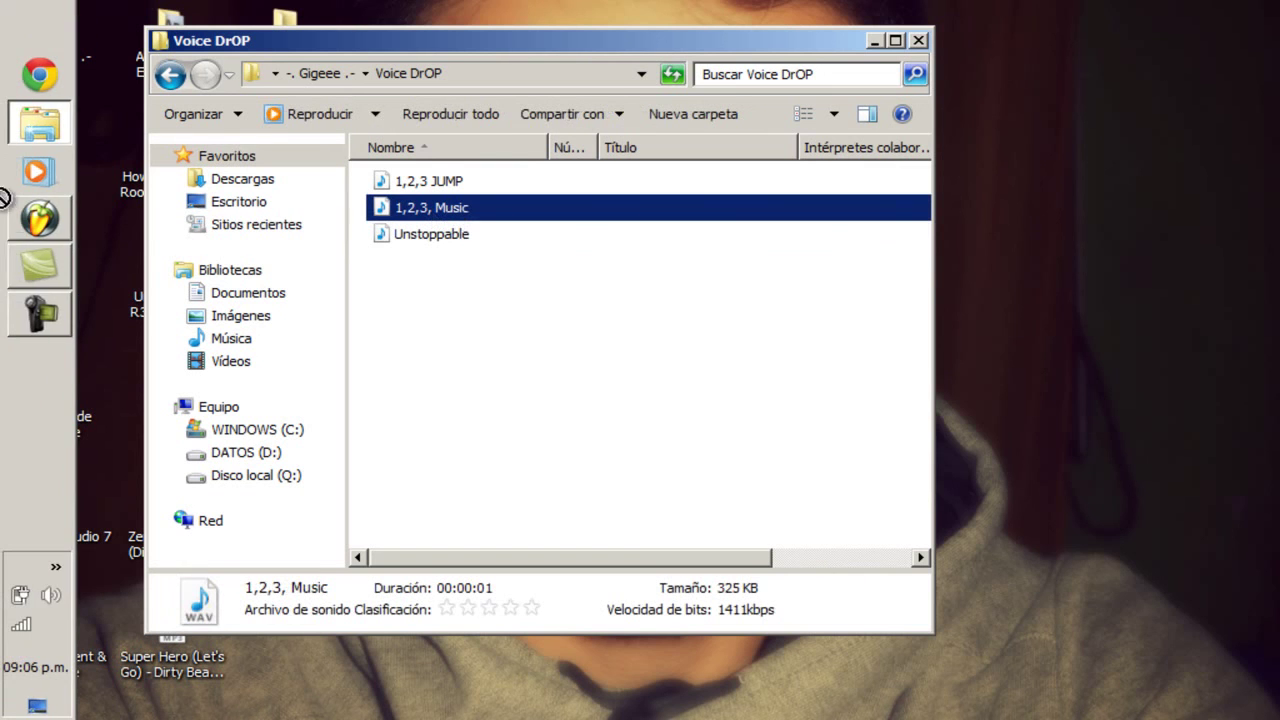
{"action": "left_click_drag", "start_coordinate": [37, 222], "coordinate": [1200, 388]}
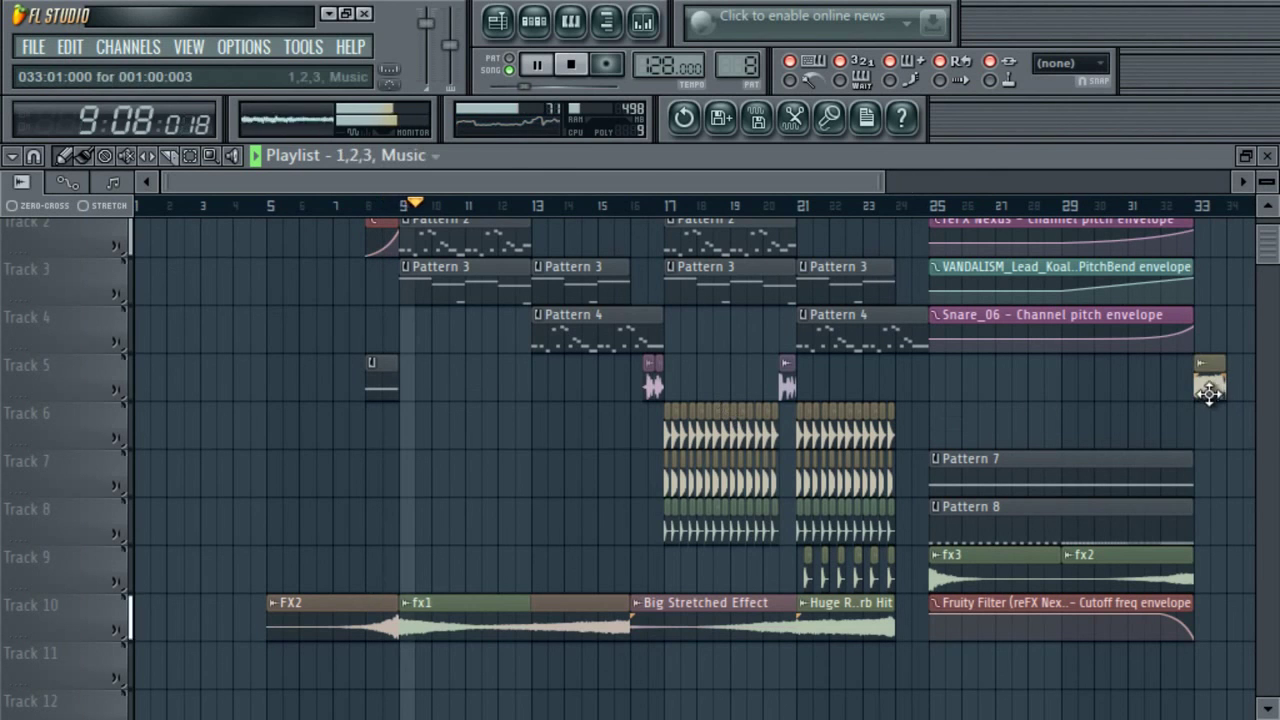
{"action": "double_click", "coordinate": [1208, 385]}
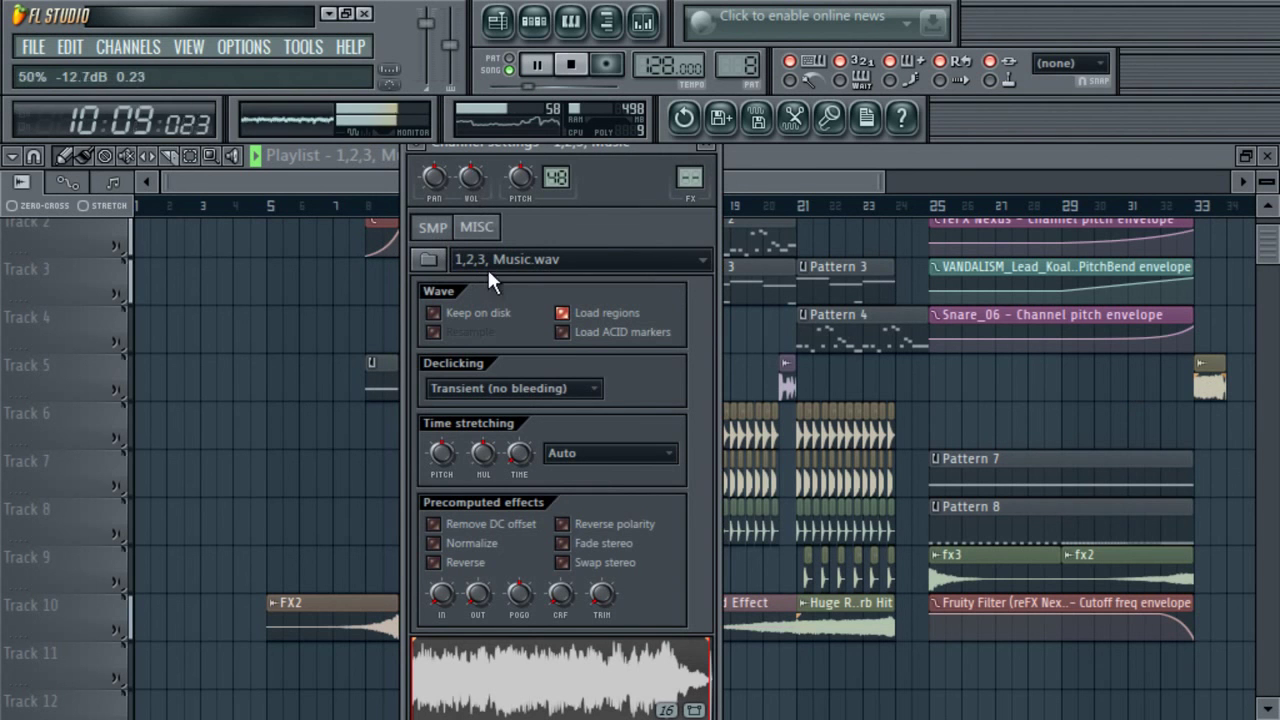
{"action": "left_click", "coordinate": [891, 214]}
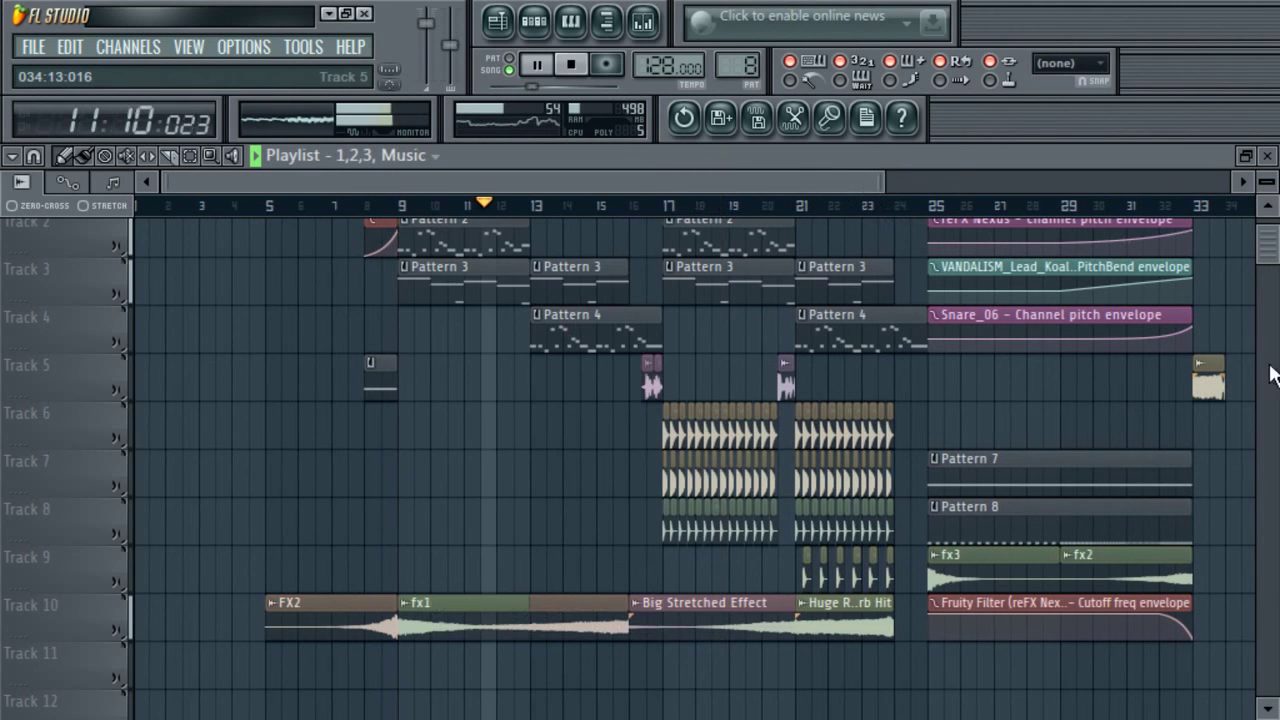
{"action": "scroll", "coordinate": [1272, 240], "scroll_direction": "up", "scroll_amount": 1}
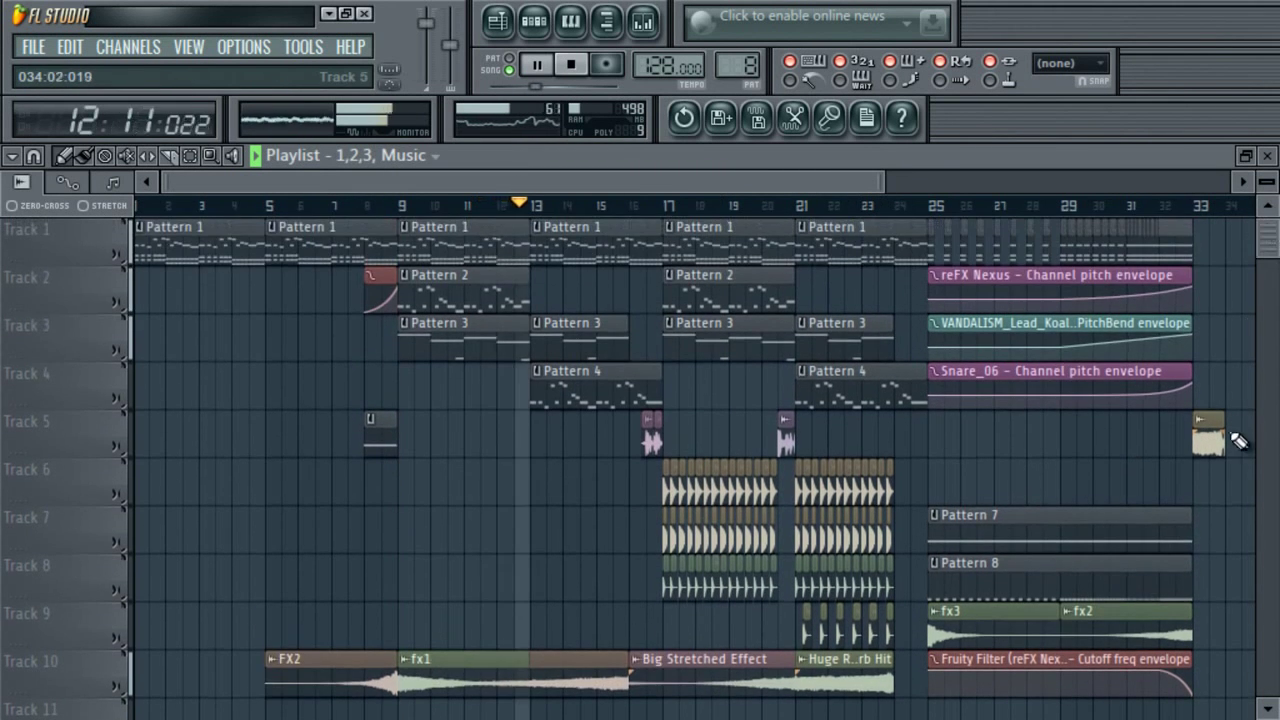
{"action": "left_click_drag", "start_coordinate": [1234, 433], "coordinate": [1112, 431]}
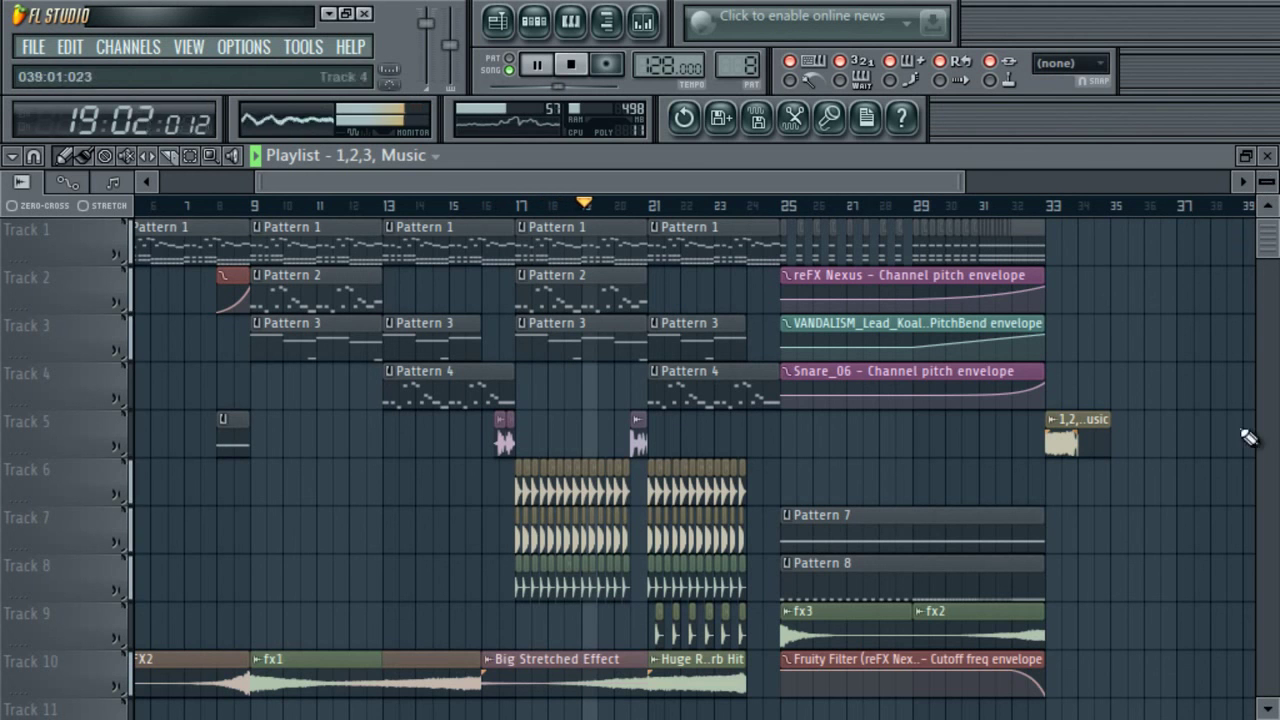
- Move the Big Stretched Effect clip on Track 10 to start at bar 17
{"action": "left_click_drag", "start_coordinate": [491, 674], "coordinate": [525, 680]}
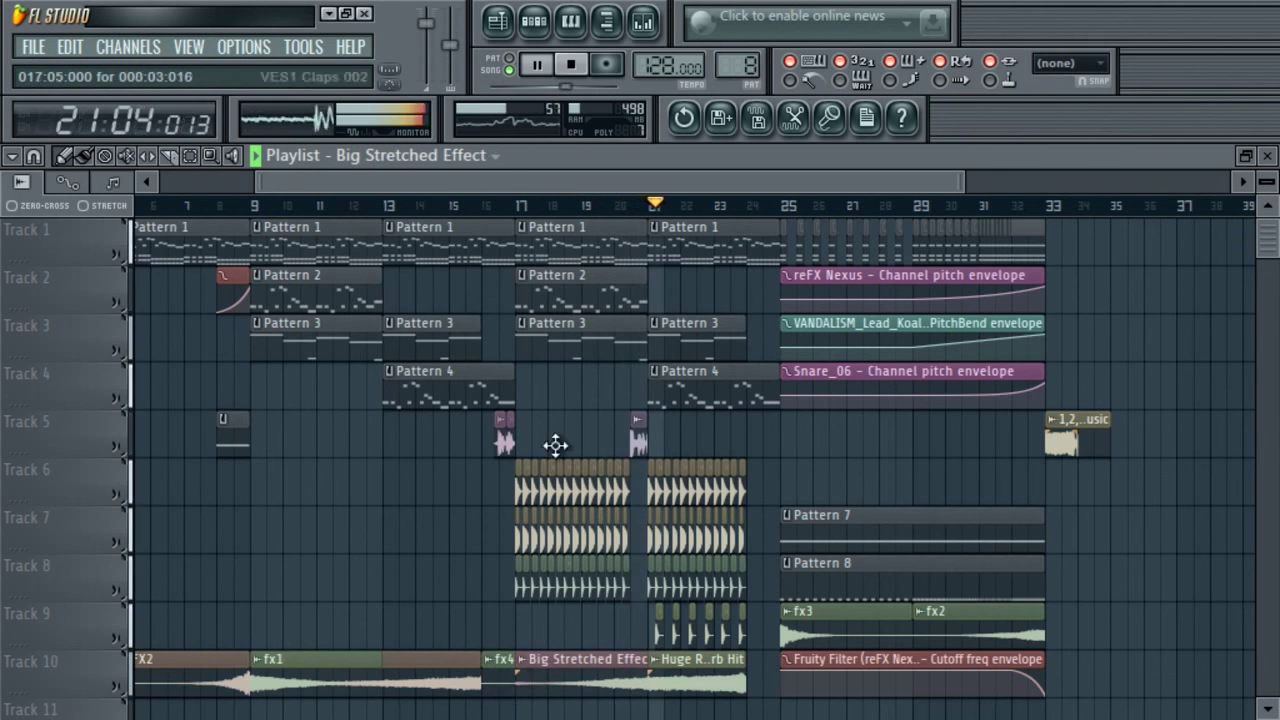
{"action": "left_click_drag", "start_coordinate": [645, 180], "coordinate": [514, 176]}
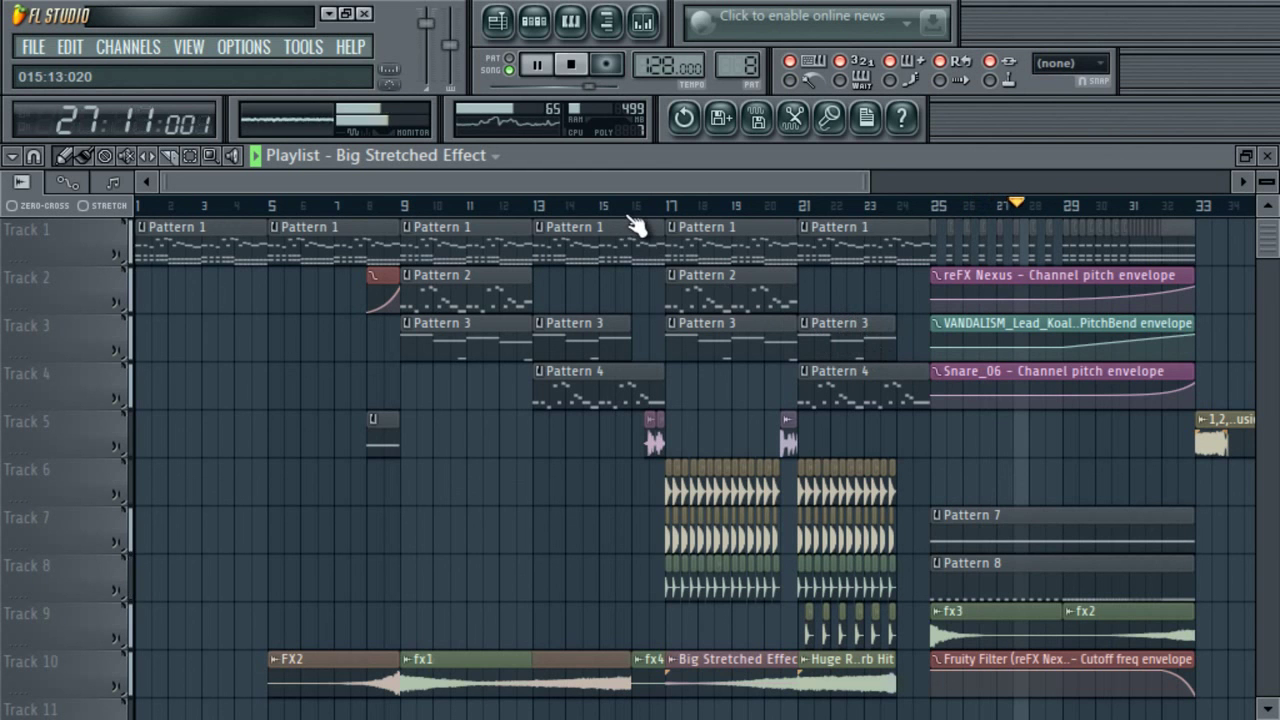
{"action": "left_click_drag", "start_coordinate": [866, 174], "coordinate": [848, 175]}
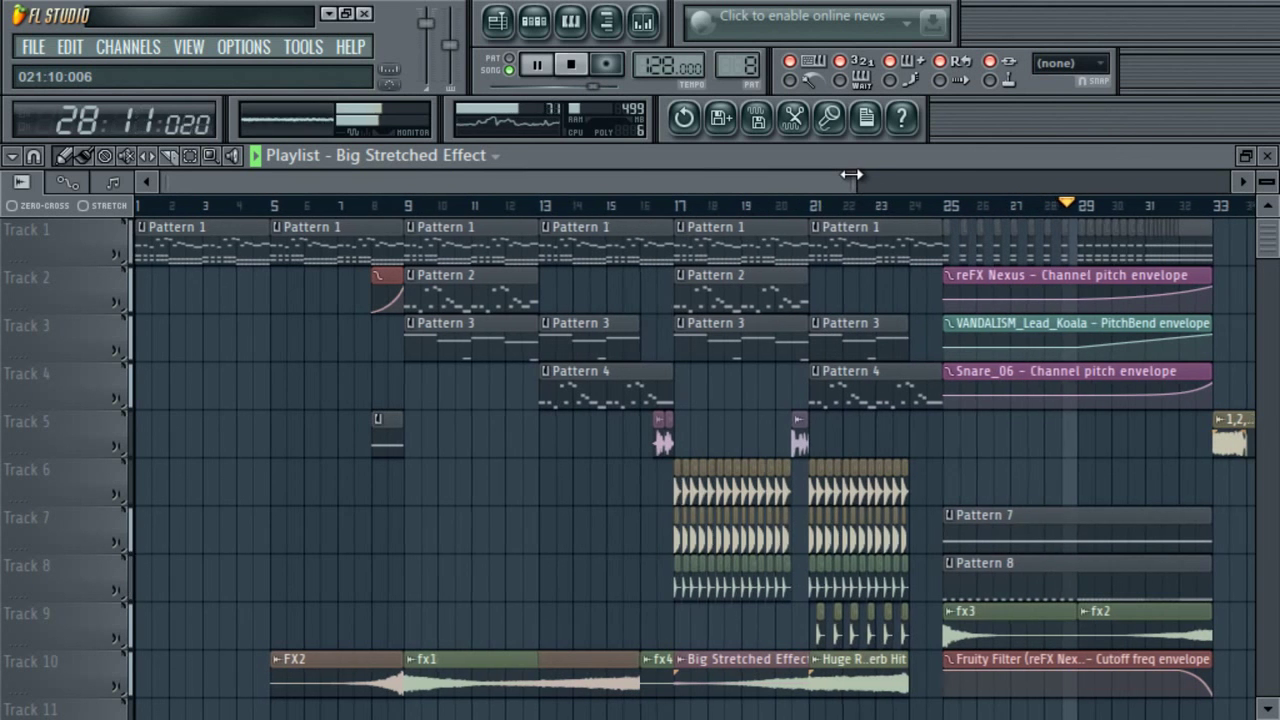